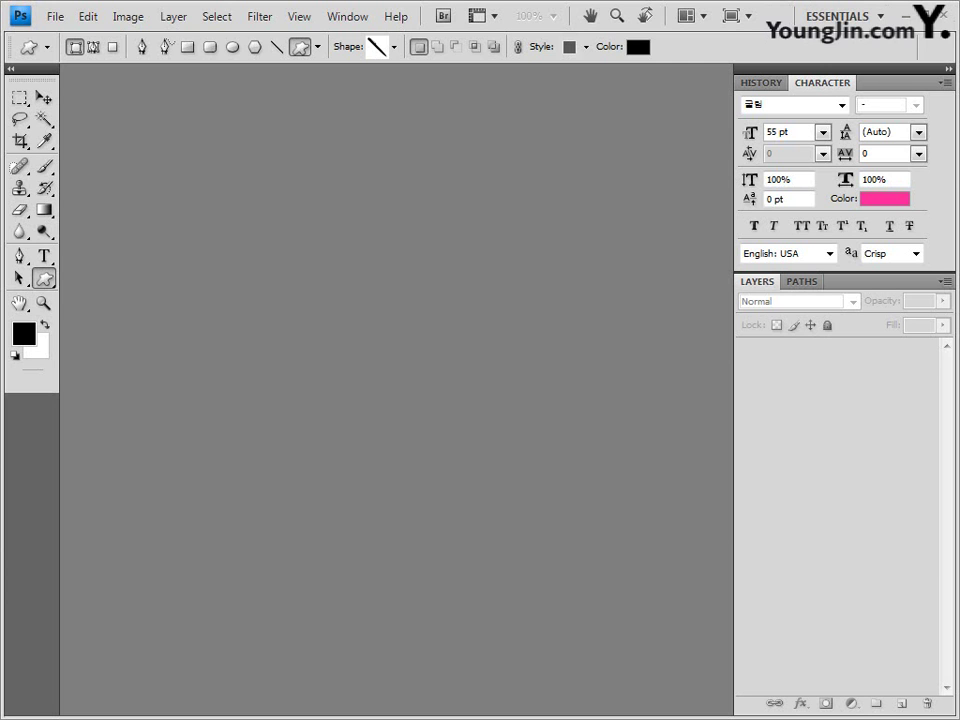
Step: Create a 600 × 400 pixel document at 72 pixels/inch with a white background and float its window
key(ctrl+n)
double_click(285, 250)
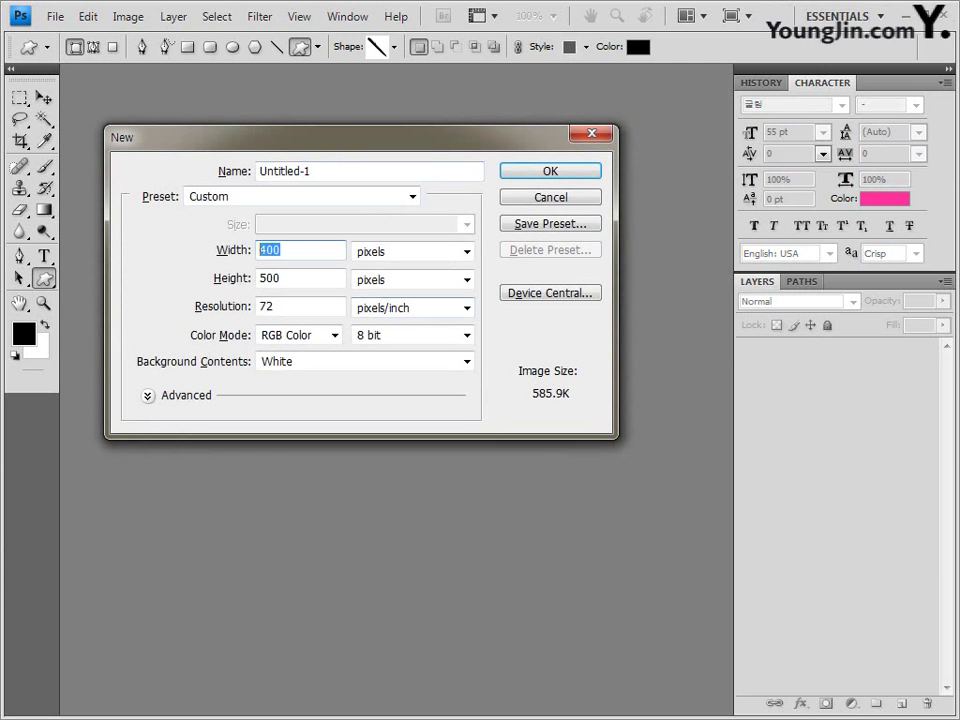
text(600)
key(Tab)
text(400)
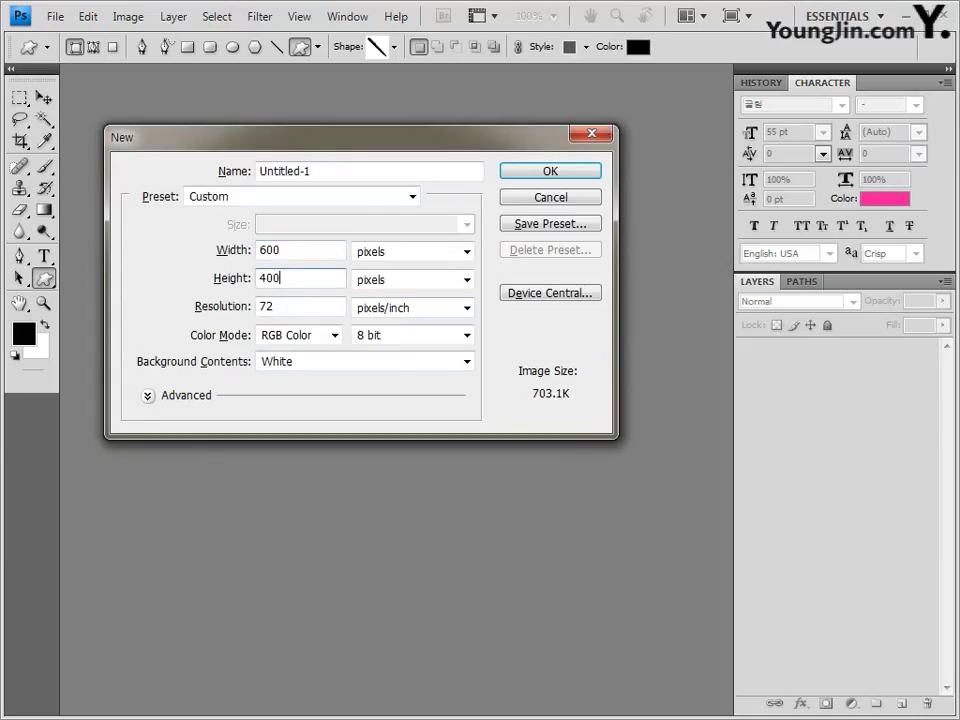
key(Return)
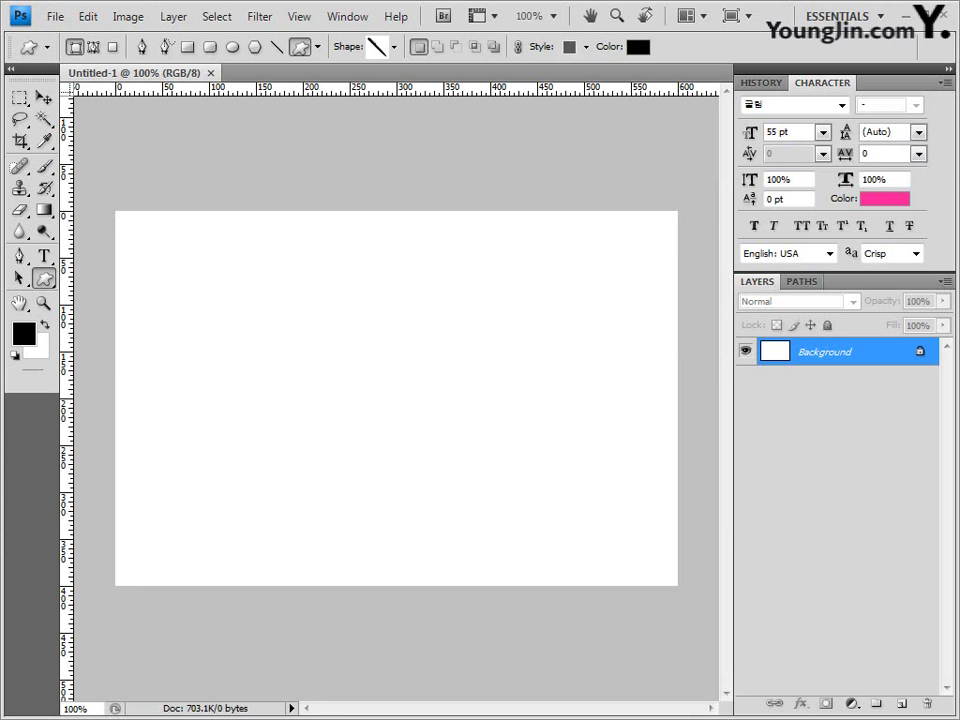
drag(140, 73, 199, 126)
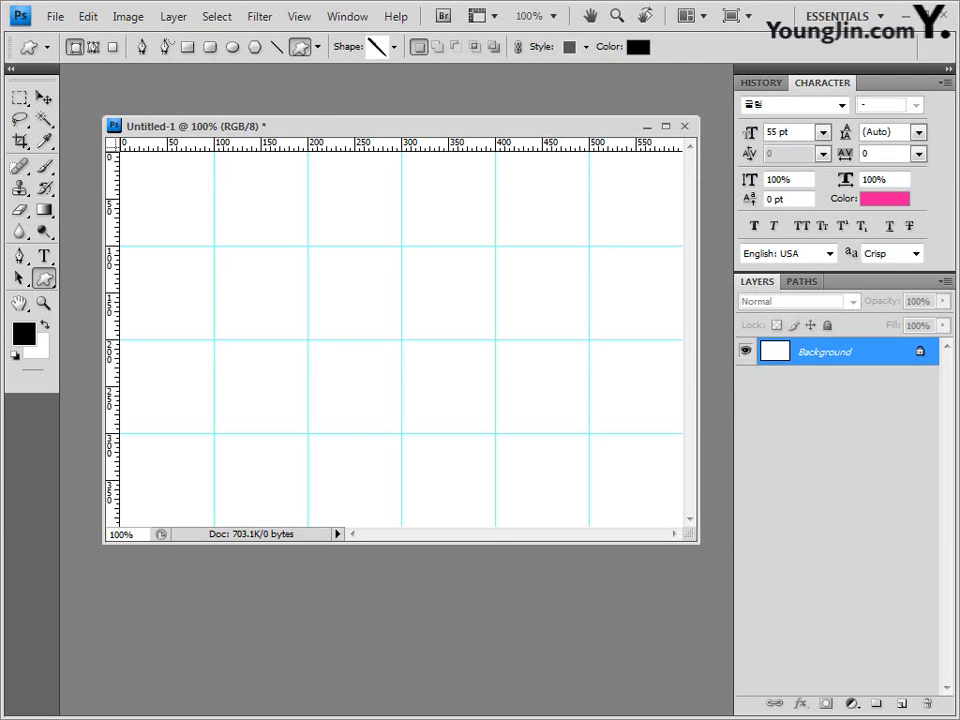
Step: Save the document as a Photoshop file named 3 in the GTQ folder
click(55, 16)
click(64, 248)
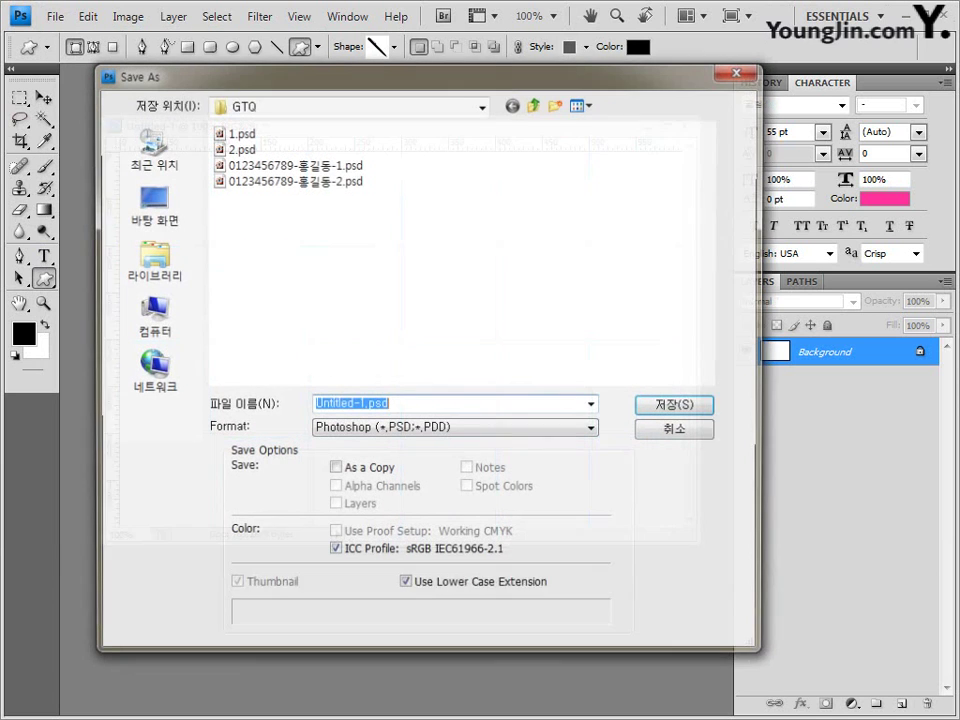
text(3)
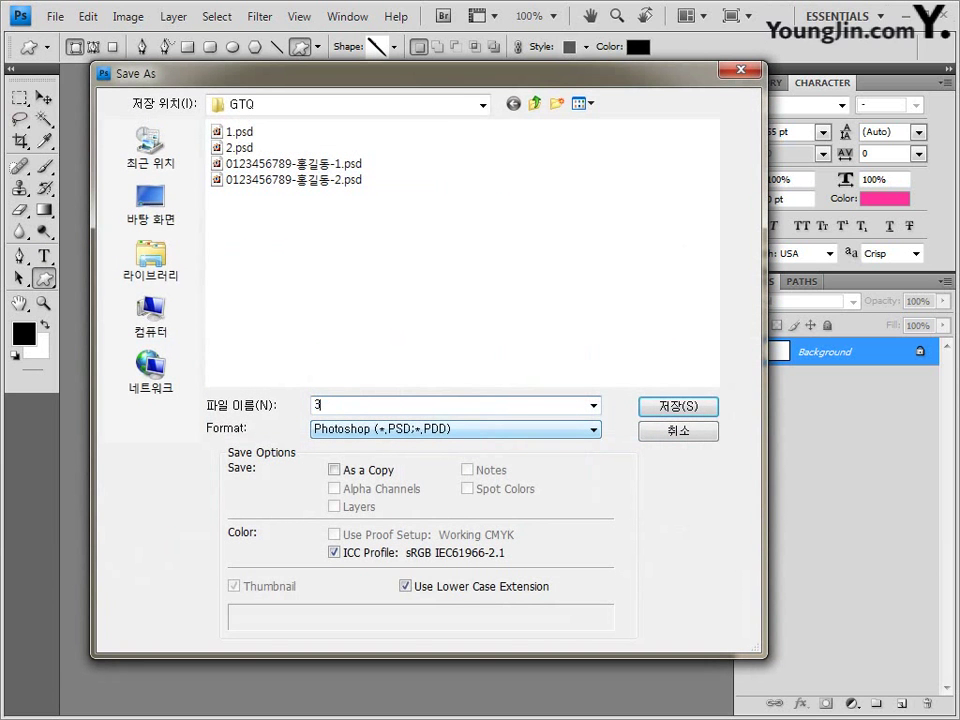
key(Return)
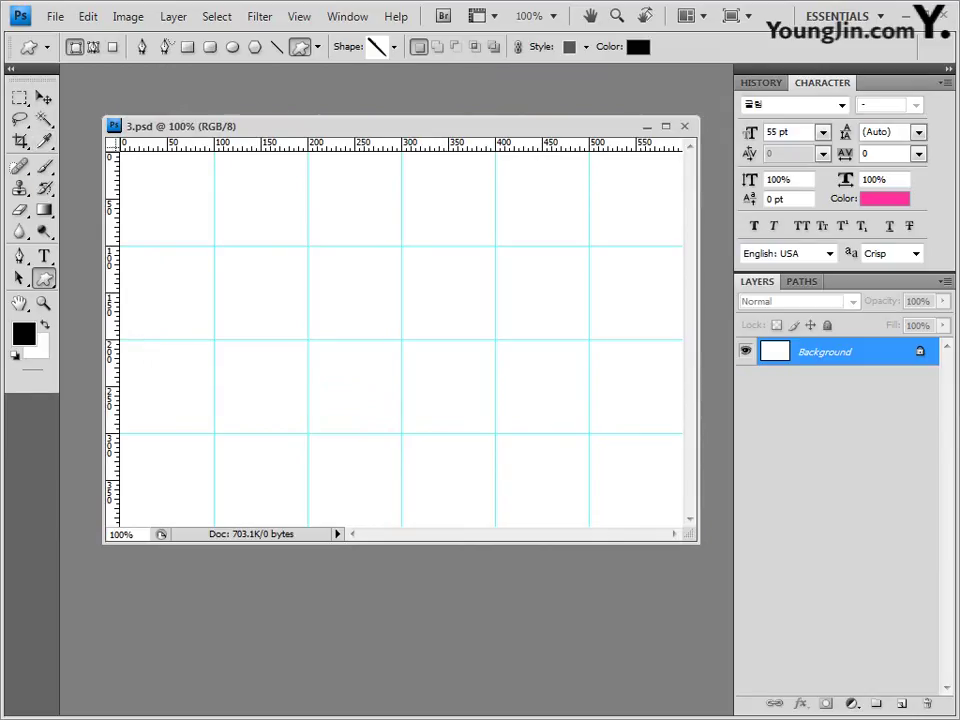
Step: Set the foreground colour to ffff00 and the background colour to ff6d00
click(23, 333)
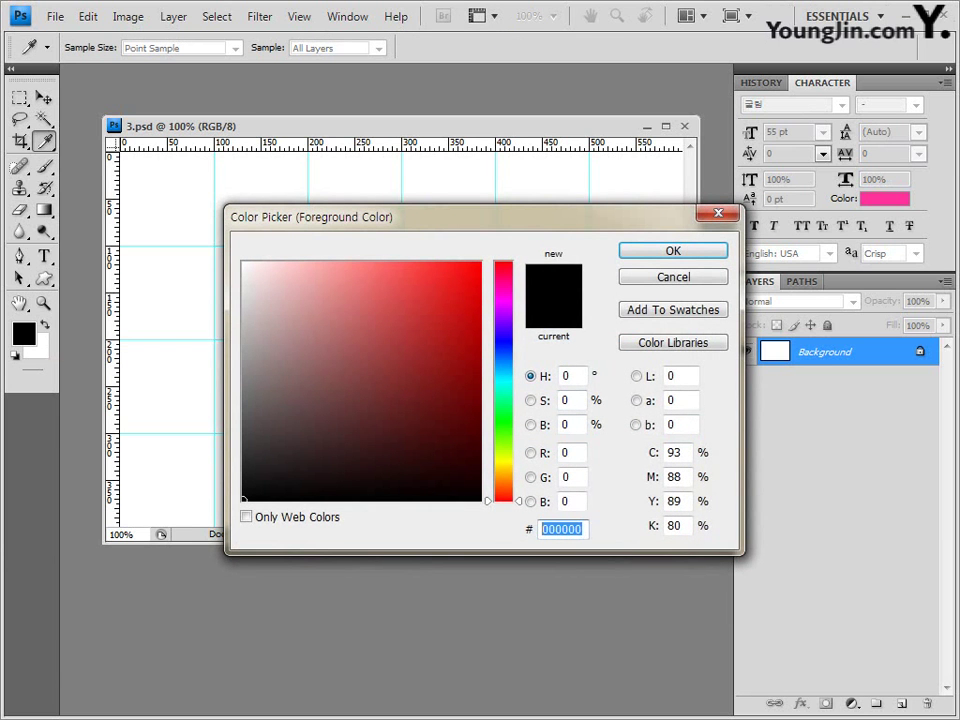
text(ffff00)
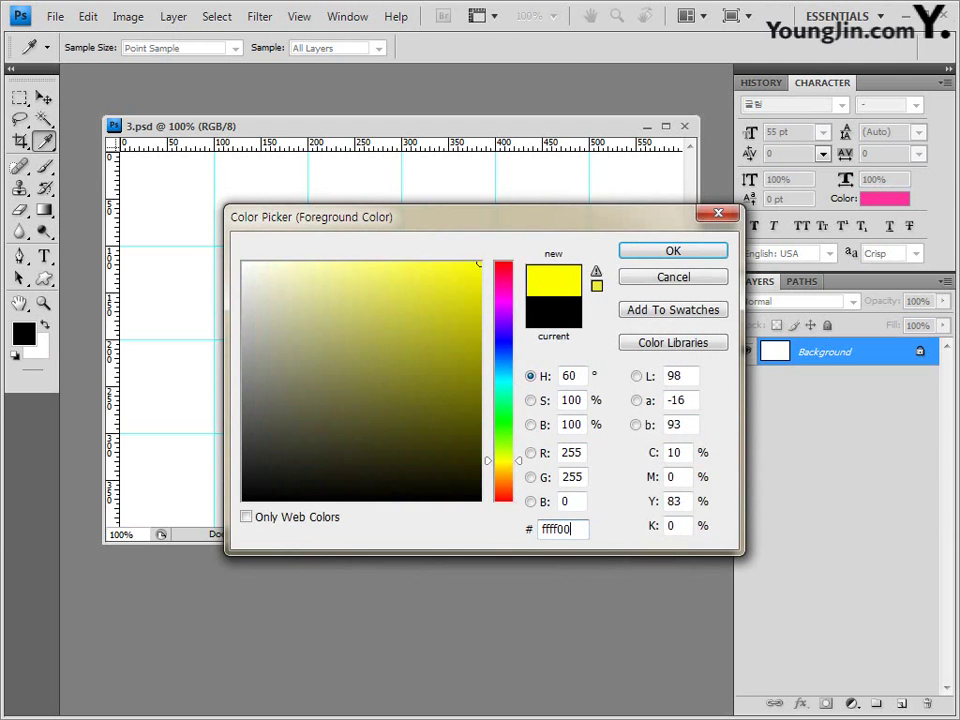
key(Return)
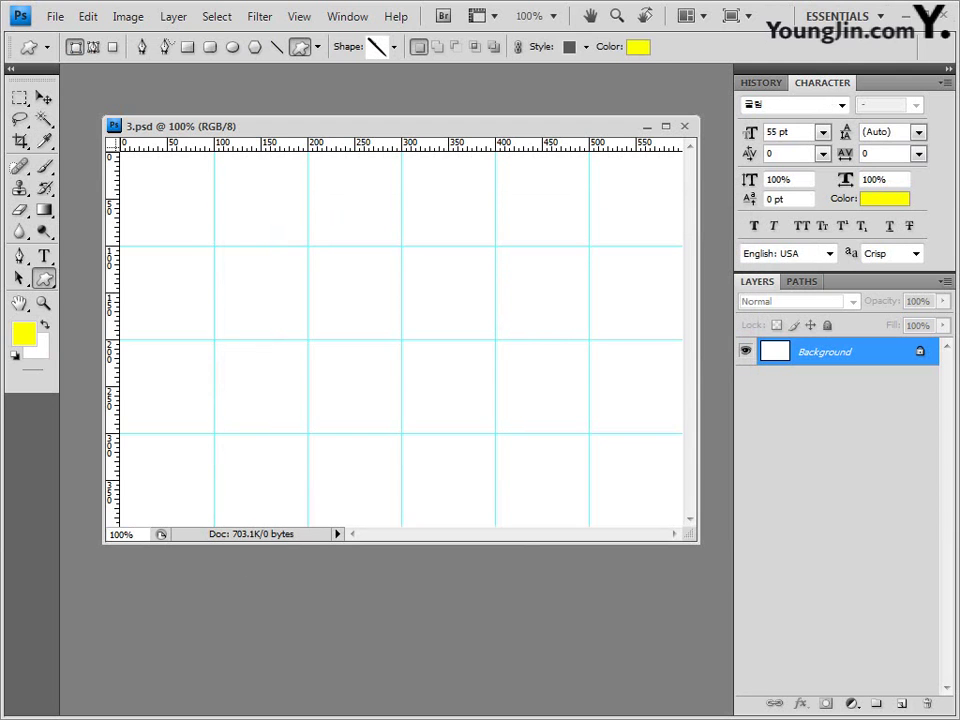
click(36, 347)
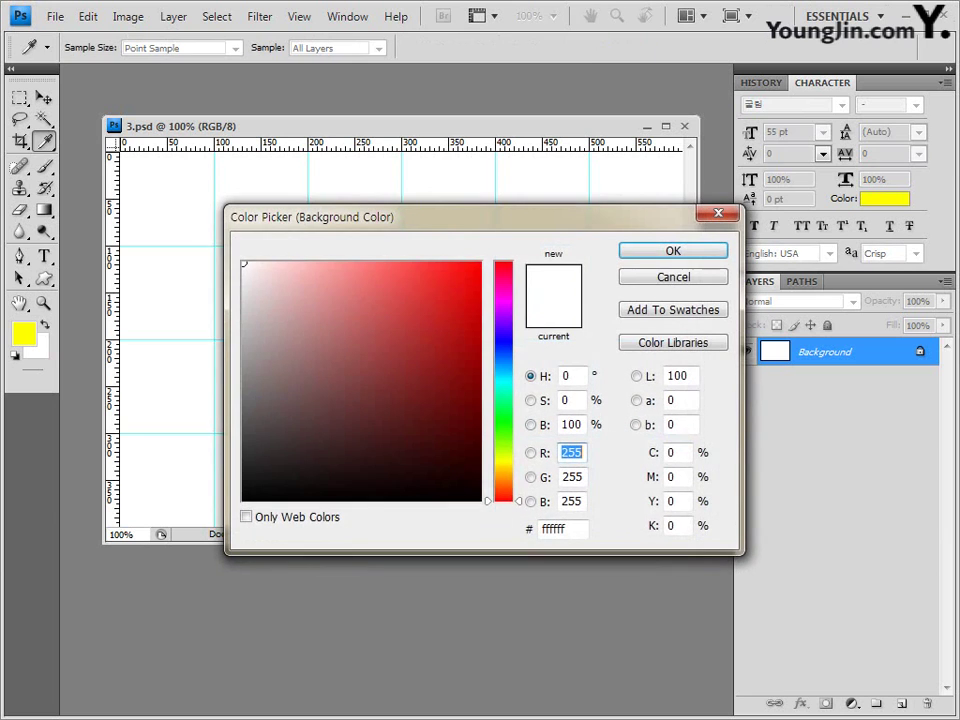
click(565, 529)
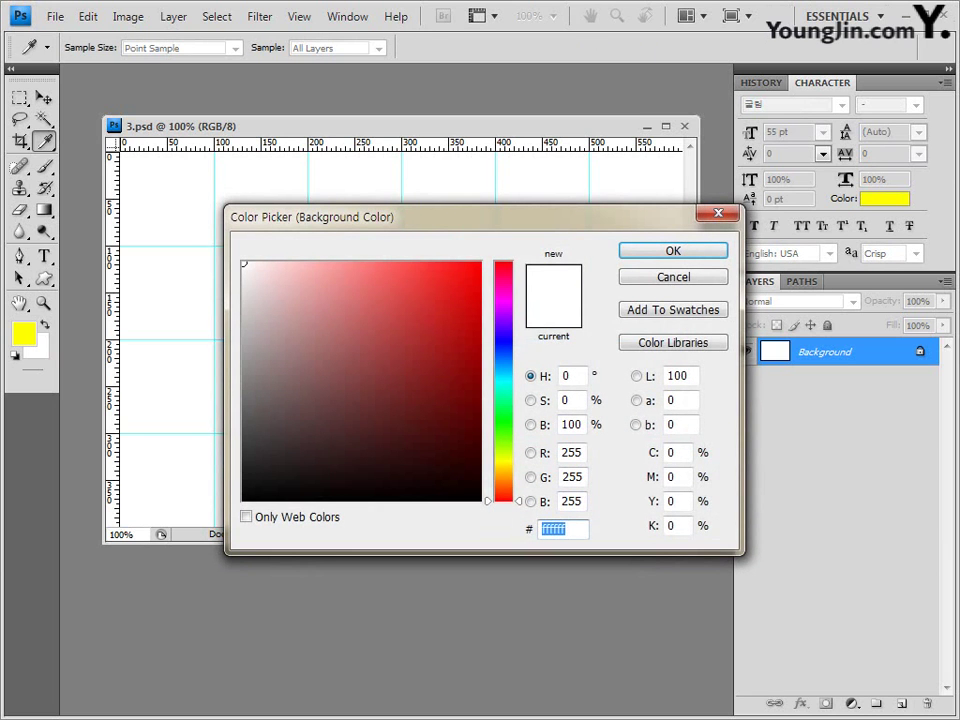
text(ff6)
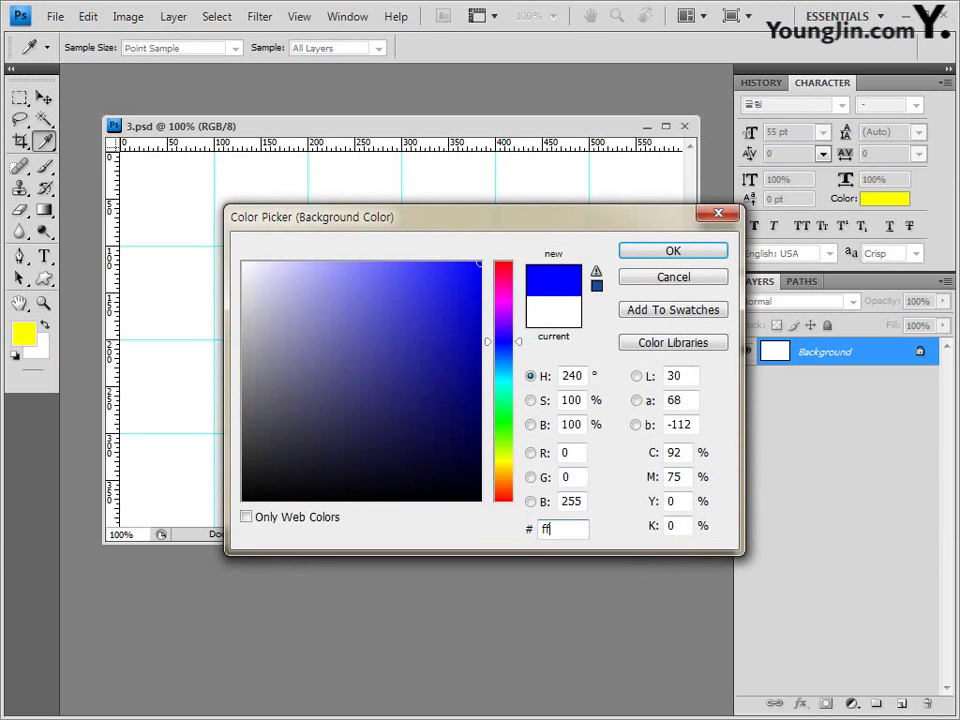
text(d00)
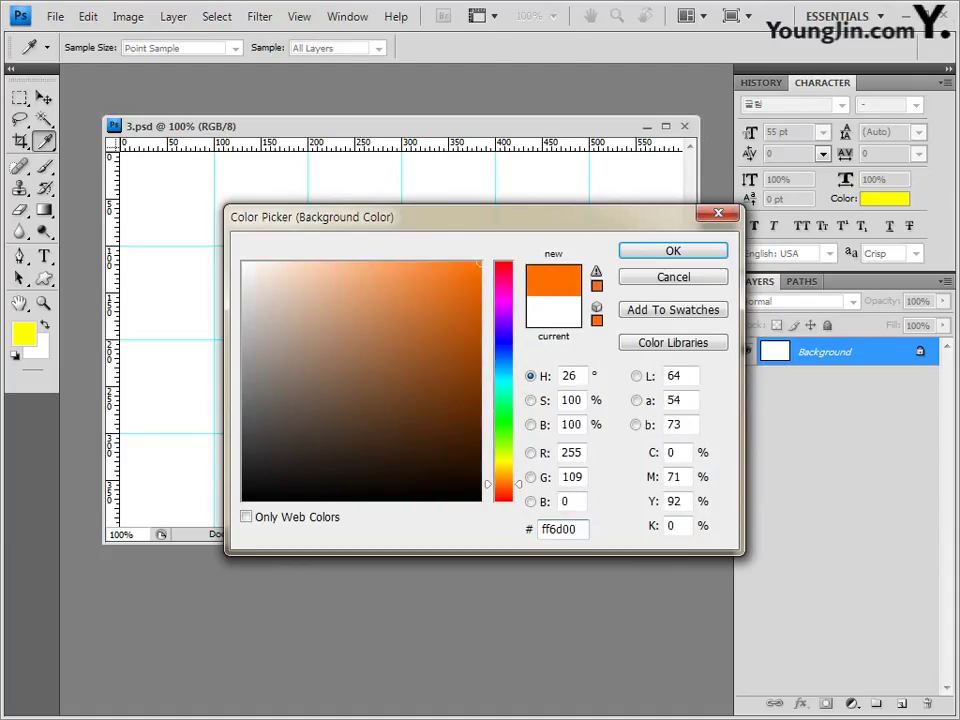
key(Return)
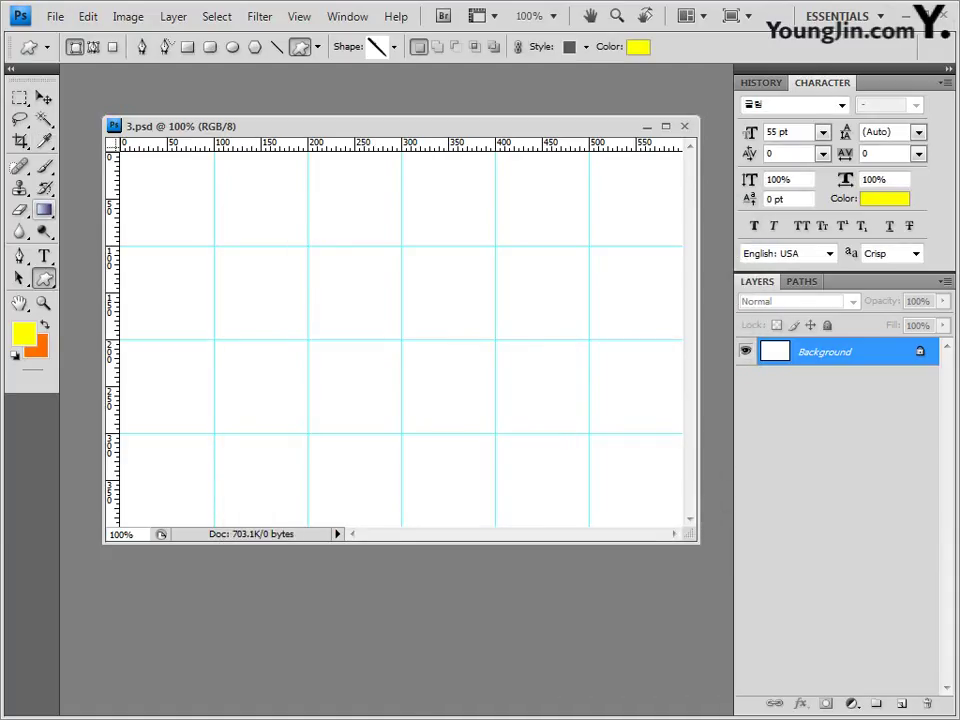
Step: Choose the Gradient tool and load the Foreground to Background preset as a solid gradient
click(44, 210)
click(139, 47)
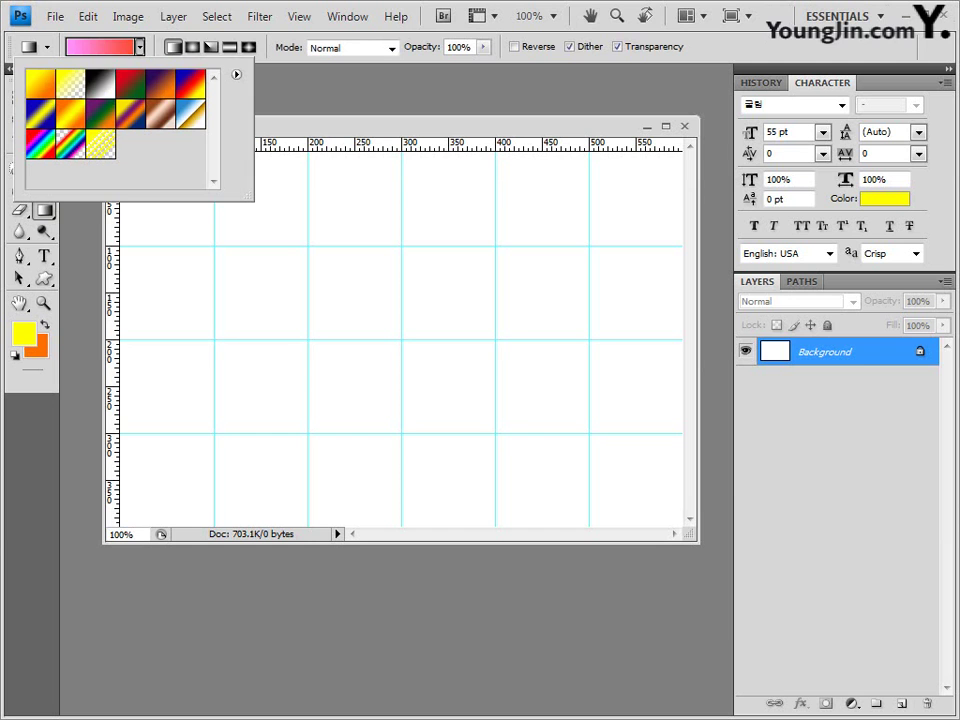
click(40, 83)
click(100, 47)
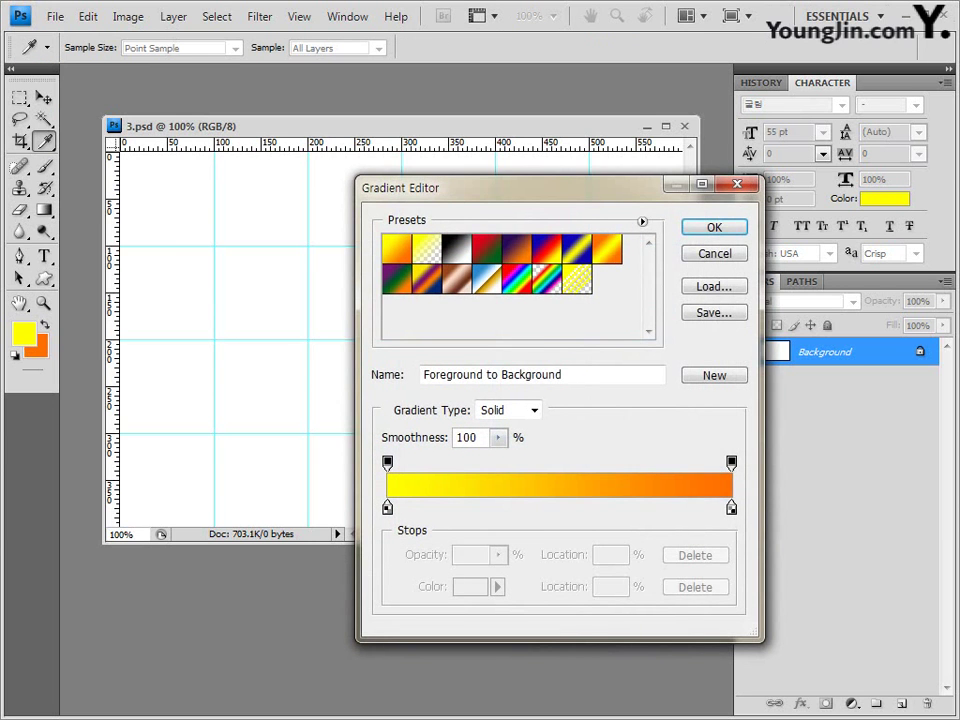
drag(520, 187, 364, 118)
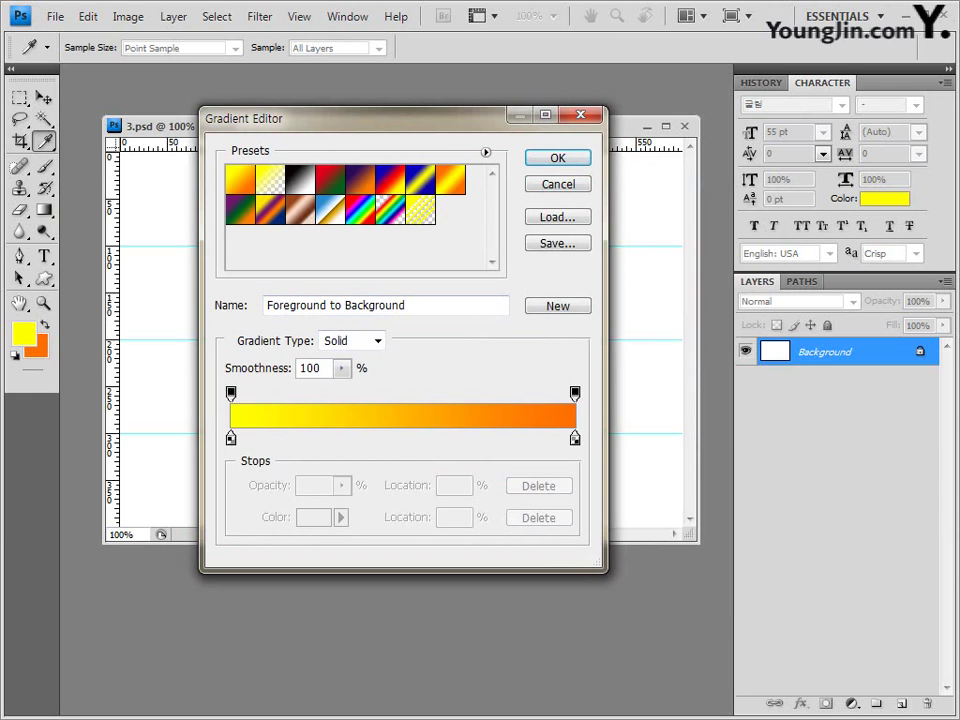
key(Return)
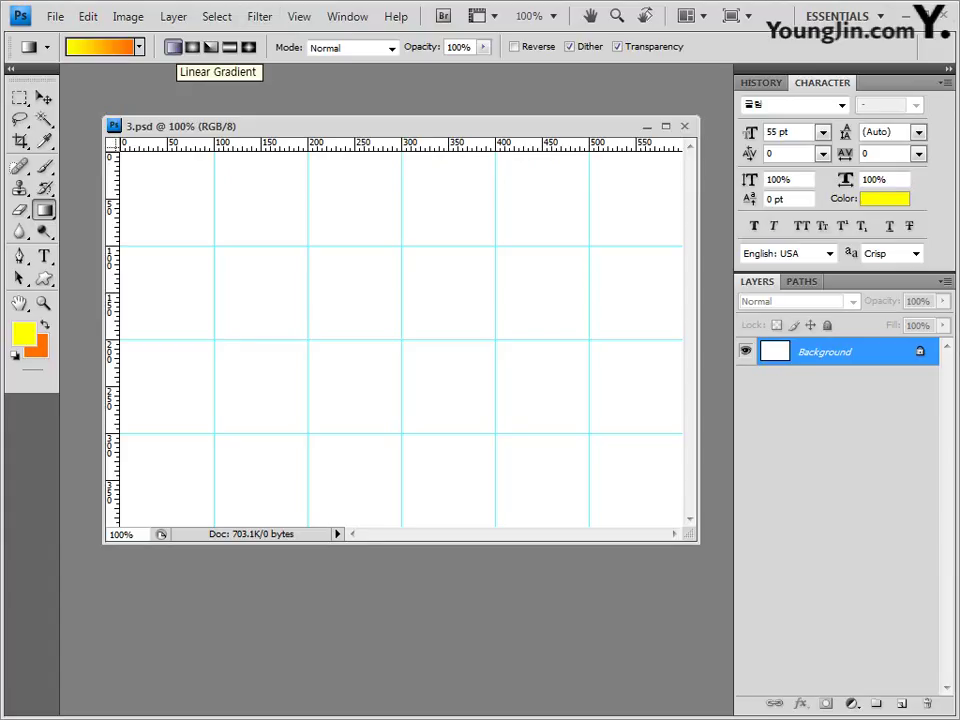
click(192, 47)
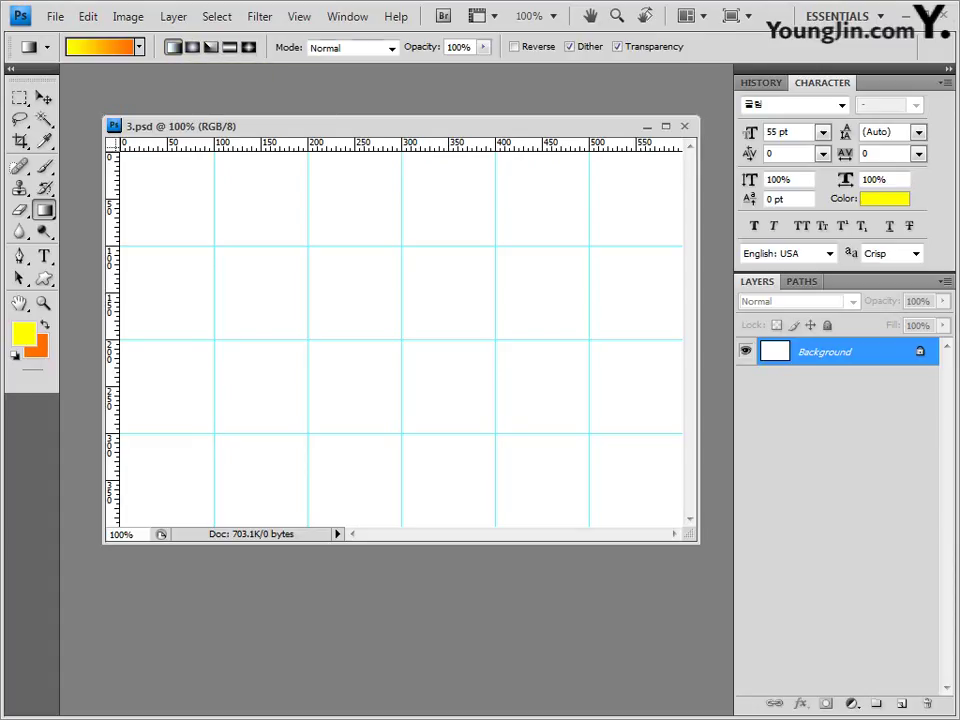
mouse_move(483, 47)
mouse_down()
mouse_move(482, 65)
mouse_move(397, 65)
mouse_move(484, 65)
mouse_up()
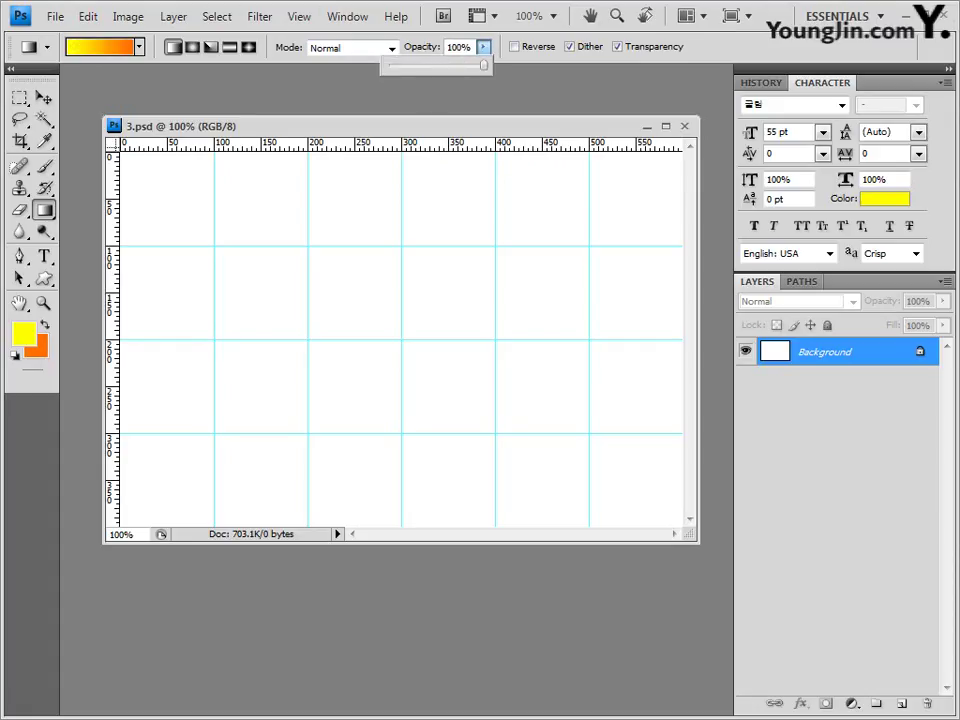
key(Return)
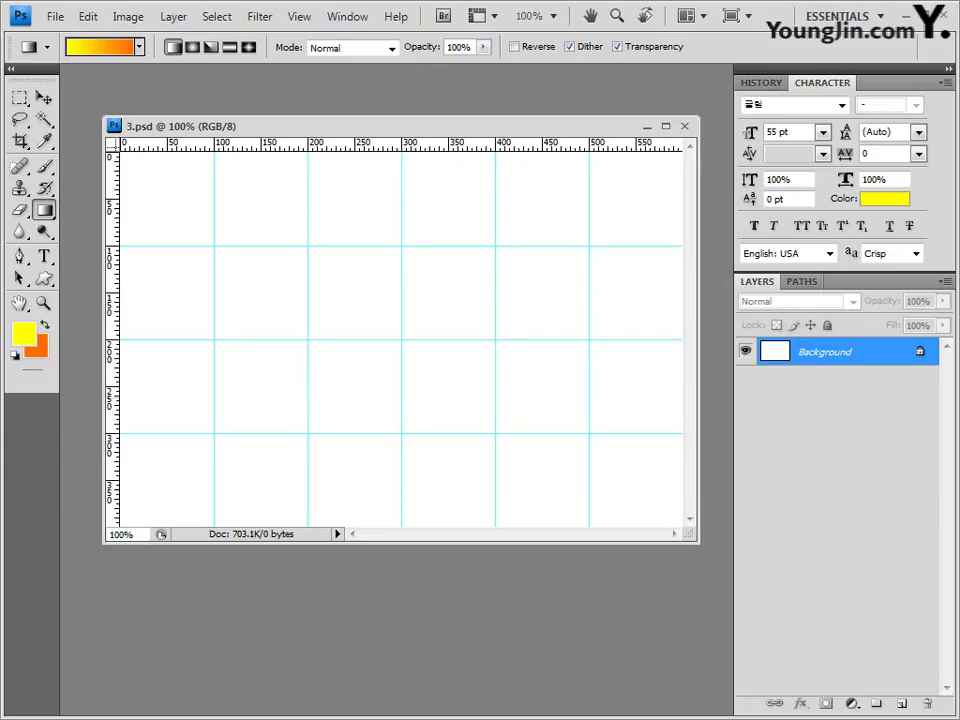
Step: Try upward linear gradients on the background in normal and then reversed colour order, undoing each one
drag(413, 400, 413, 226)
key(ctrl+z)
click(514, 46)
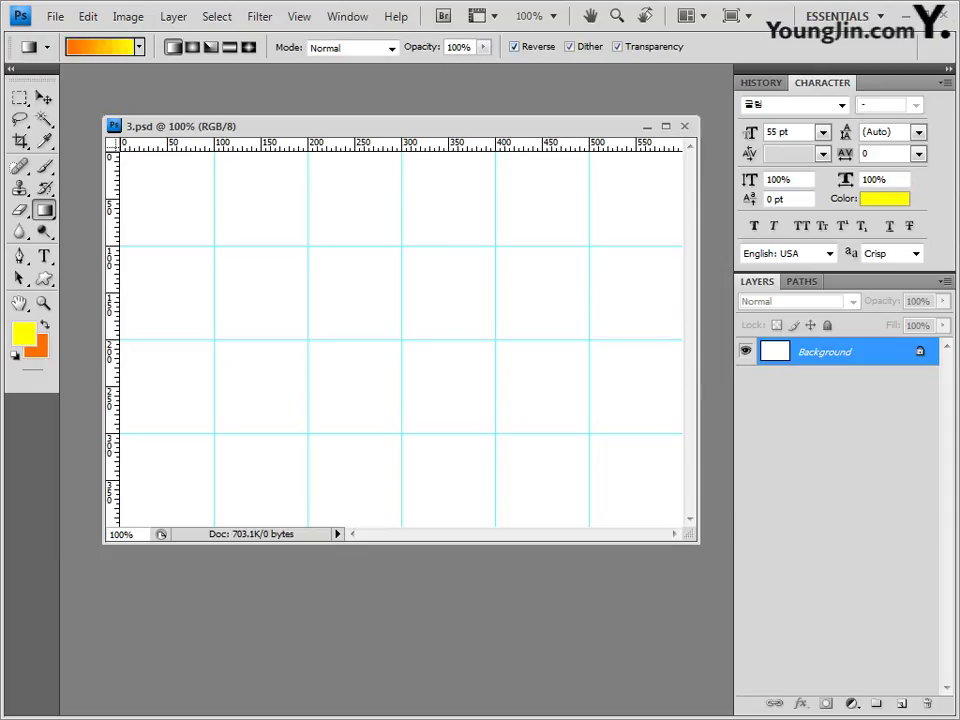
drag(310, 300, 310, 145)
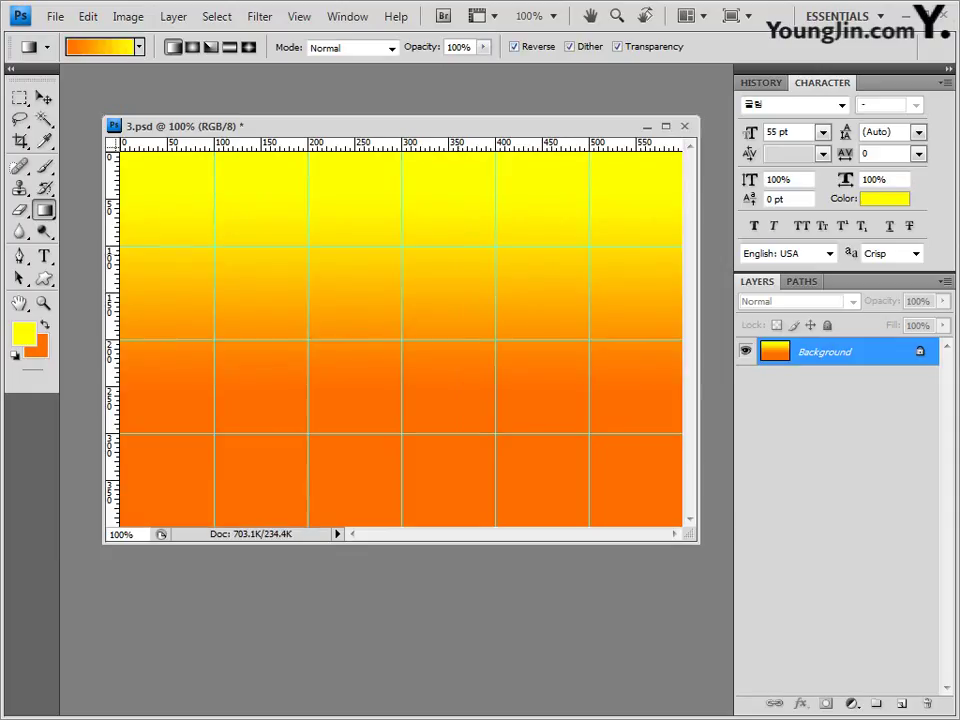
key(ctrl+z)
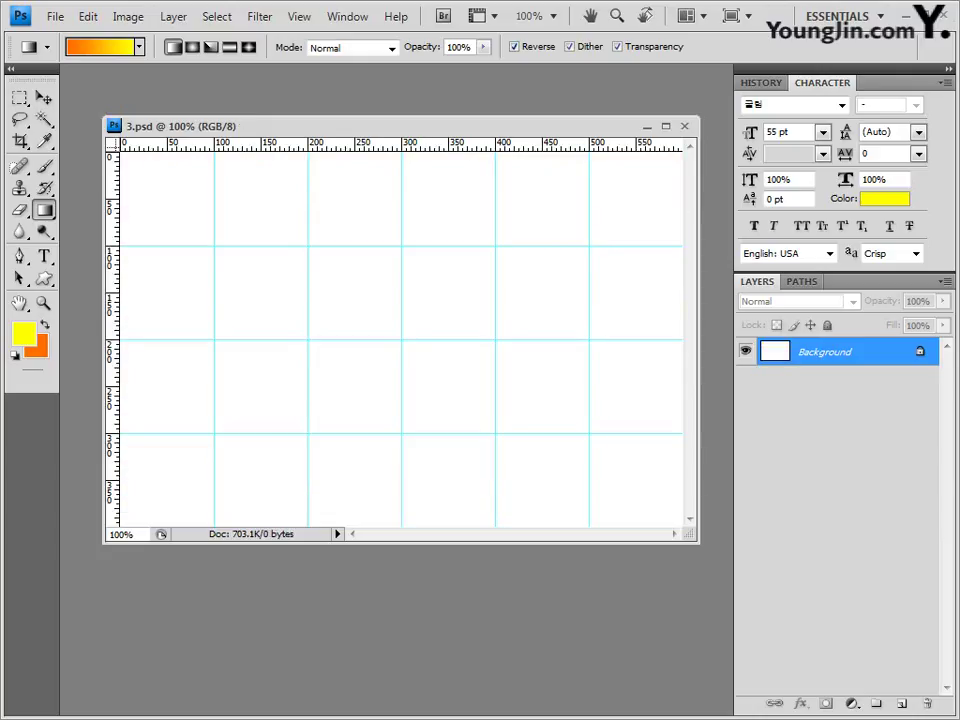
Step: Try a downward linear gradient with Reverse enabled, undo it, and turn Reverse off again
click(514, 46)
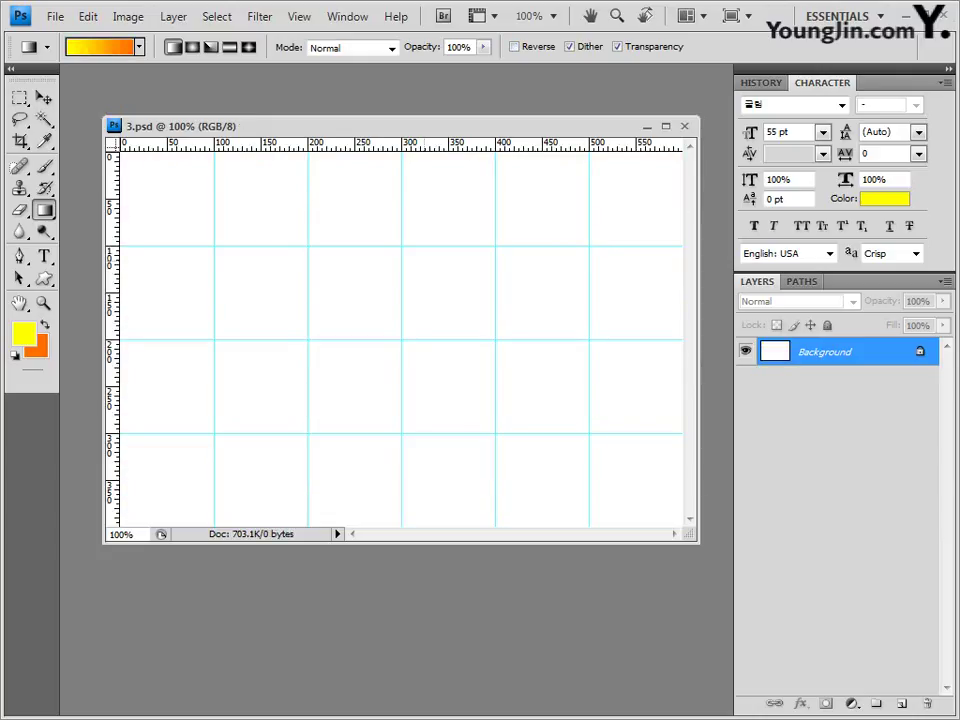
click(514, 46)
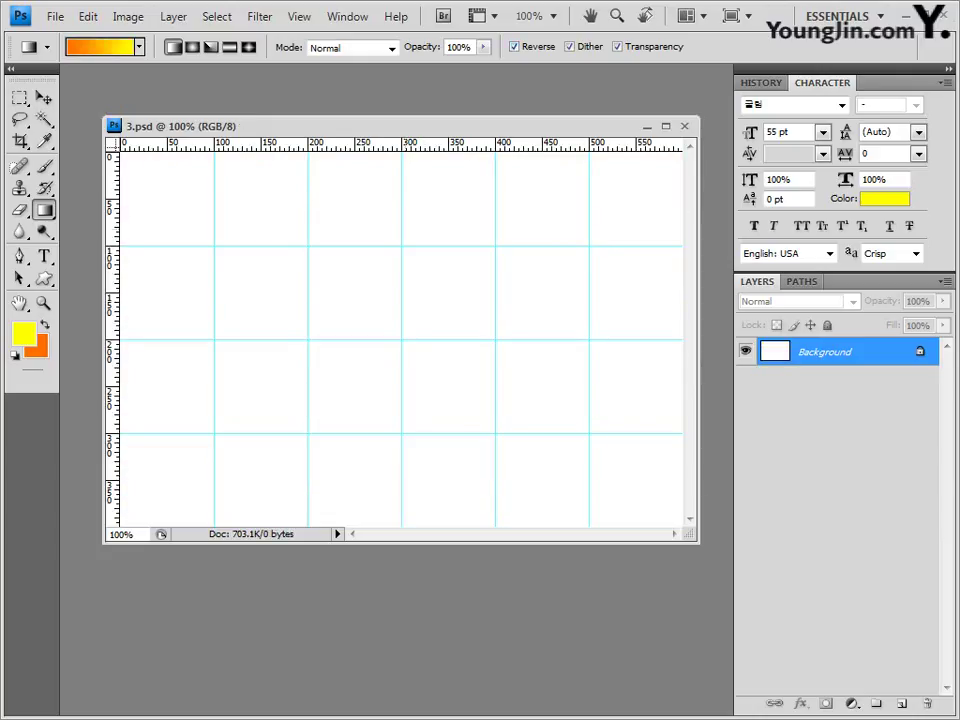
drag(301, 154, 301, 312)
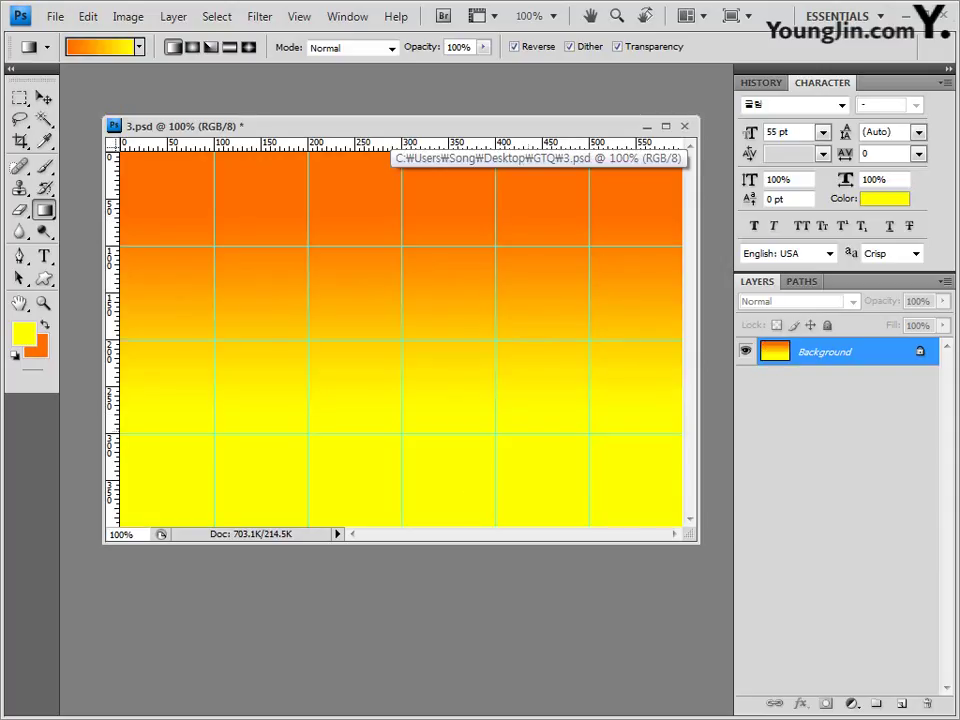
key(ctrl+z)
click(514, 46)
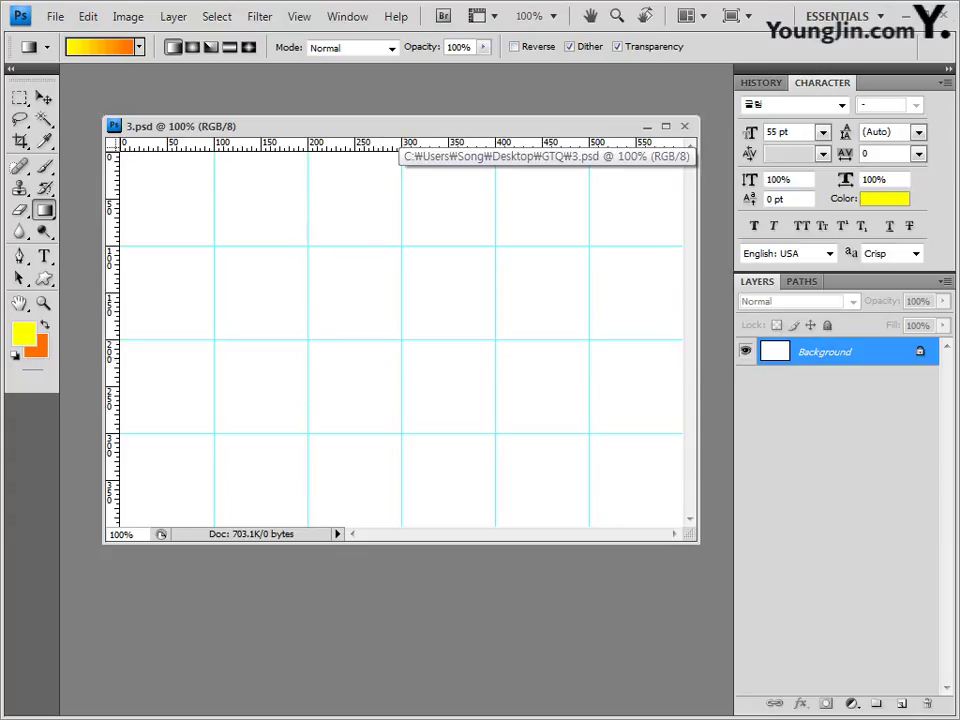
Step: Try a slanted linear gradient and then a full-height vertical one along the 300-pixel guide, undoing each
drag(425, 396, 375, 223)
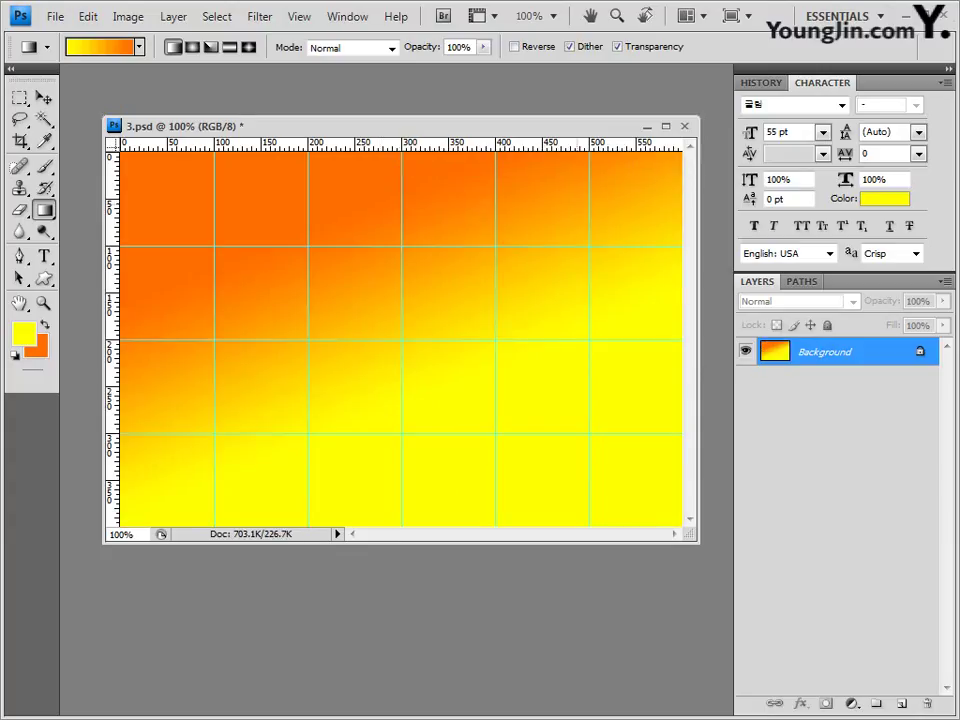
key(ctrl+z)
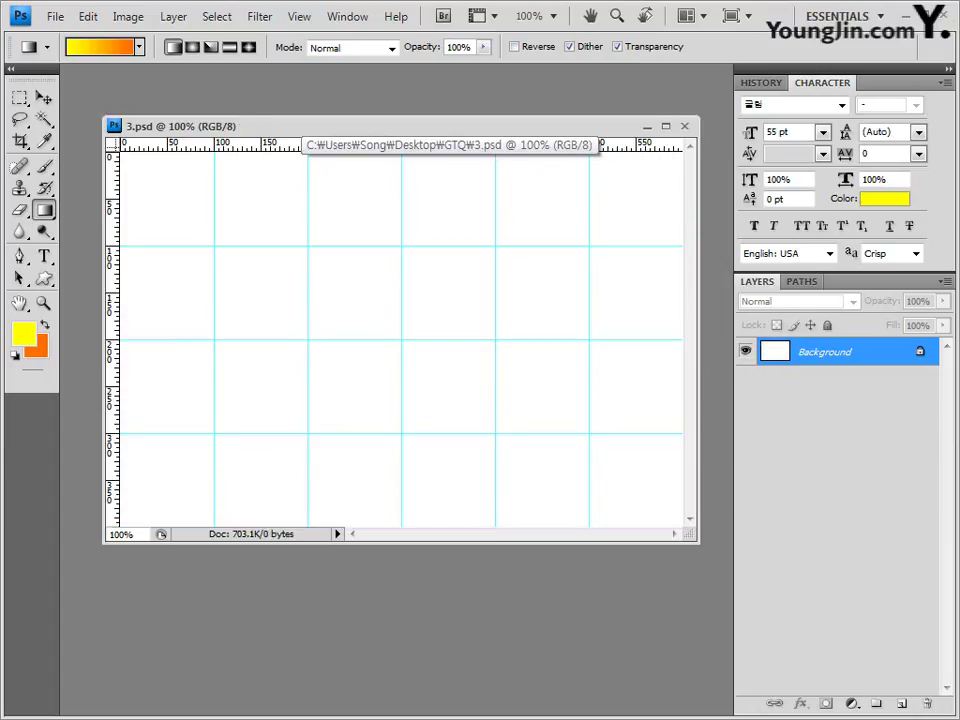
drag(401, 523, 401, 156)
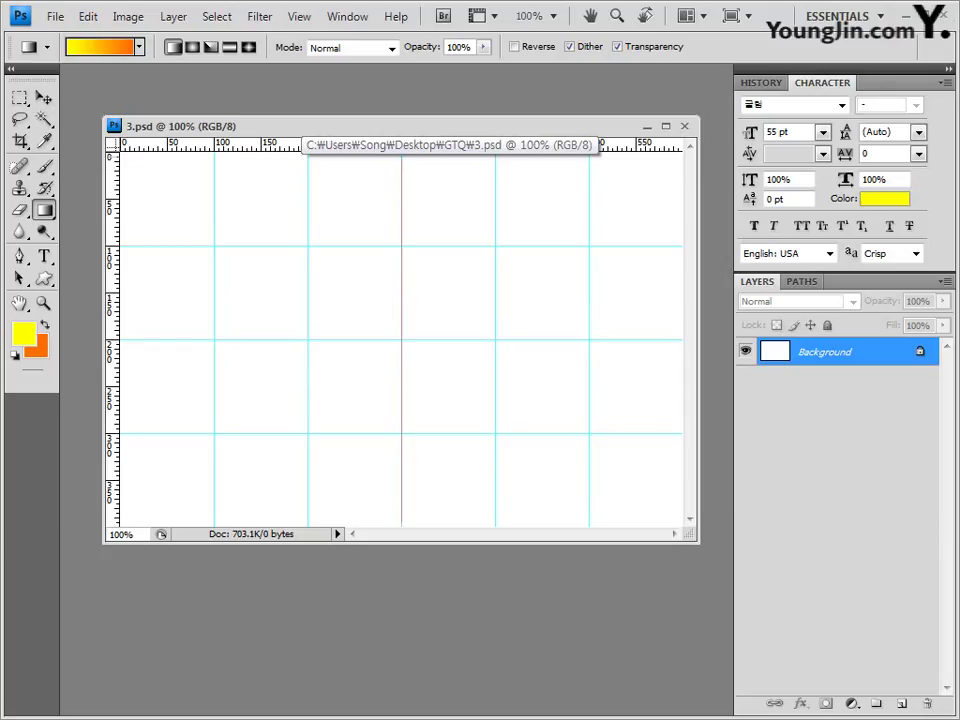
drag(401, 522, 401, 522)
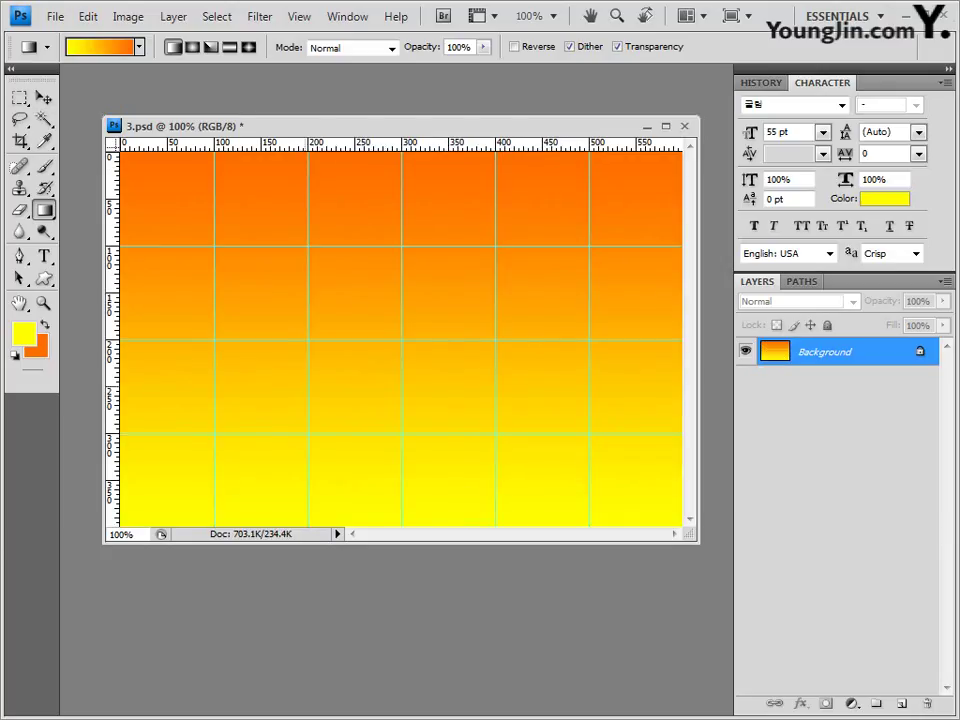
key(ctrl+z)
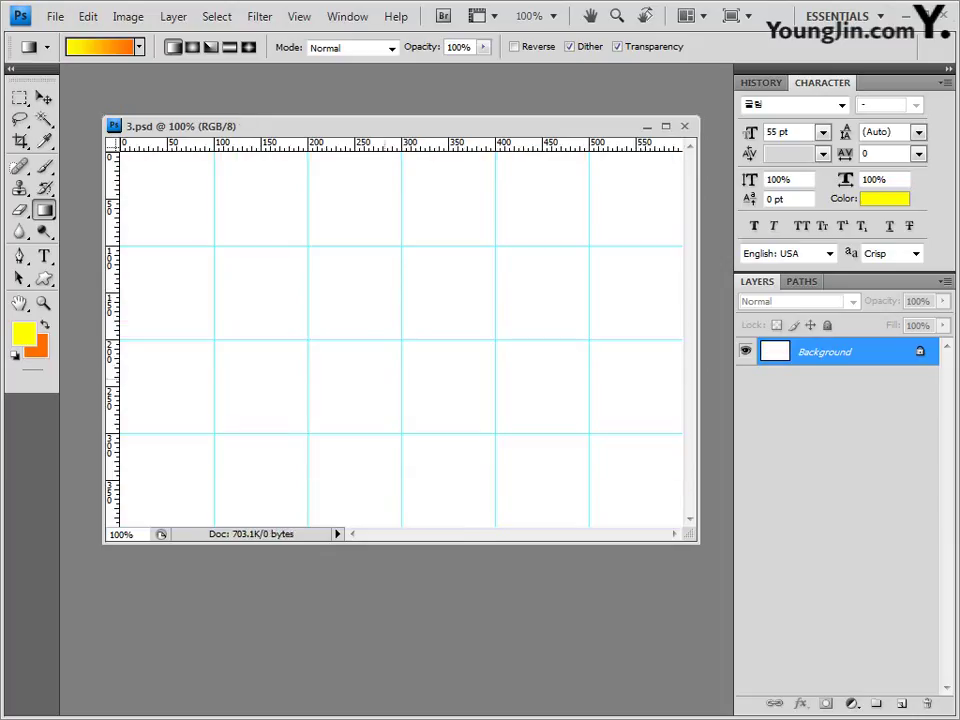
Step: Fill the background with a short upward linear gradient, about 30 pixels long, across the canvas's mid-height guide
drag(401, 348, 401, 320)
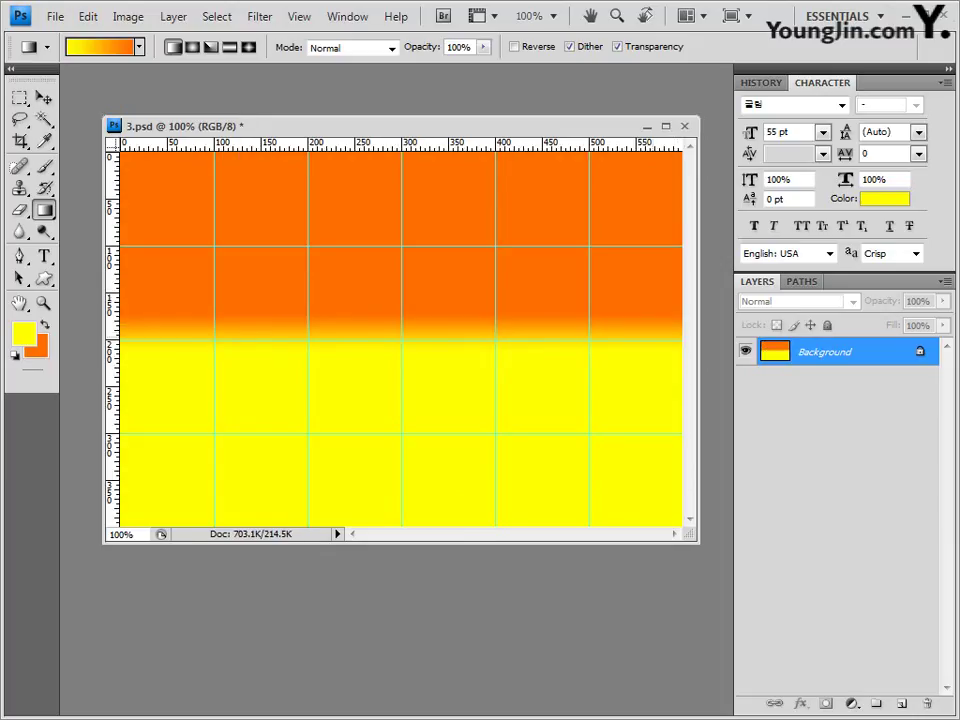
Step: Undo the short gradient and fill the background with an upward yellow-to-orange linear gradient spanning the full canvas height along the 300-pixel guide
key(ctrl+z)
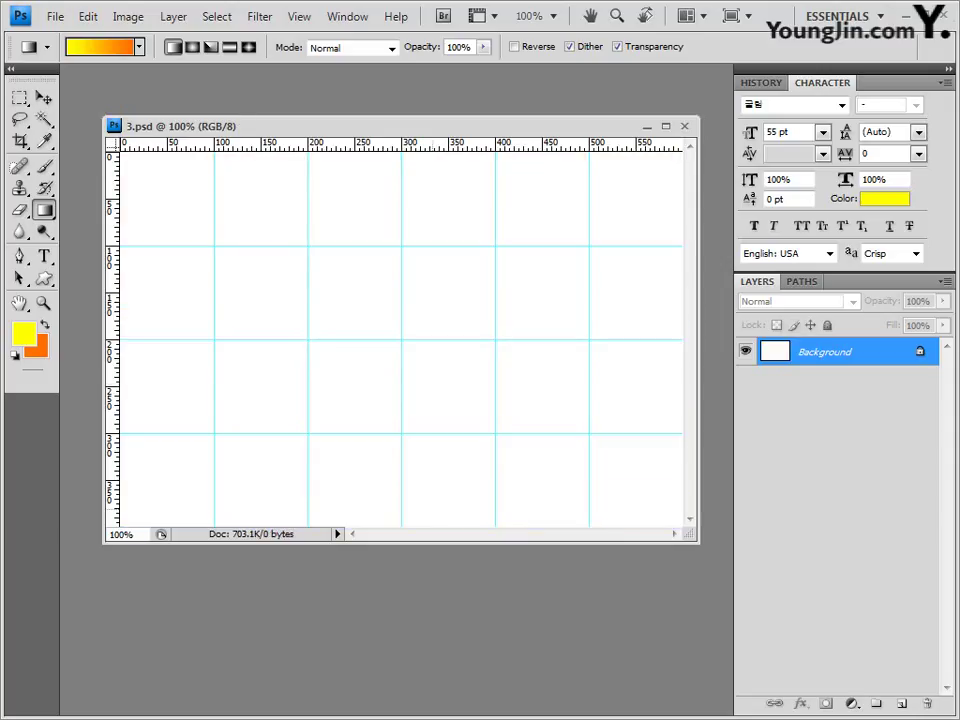
drag(401, 525, 401, 153)
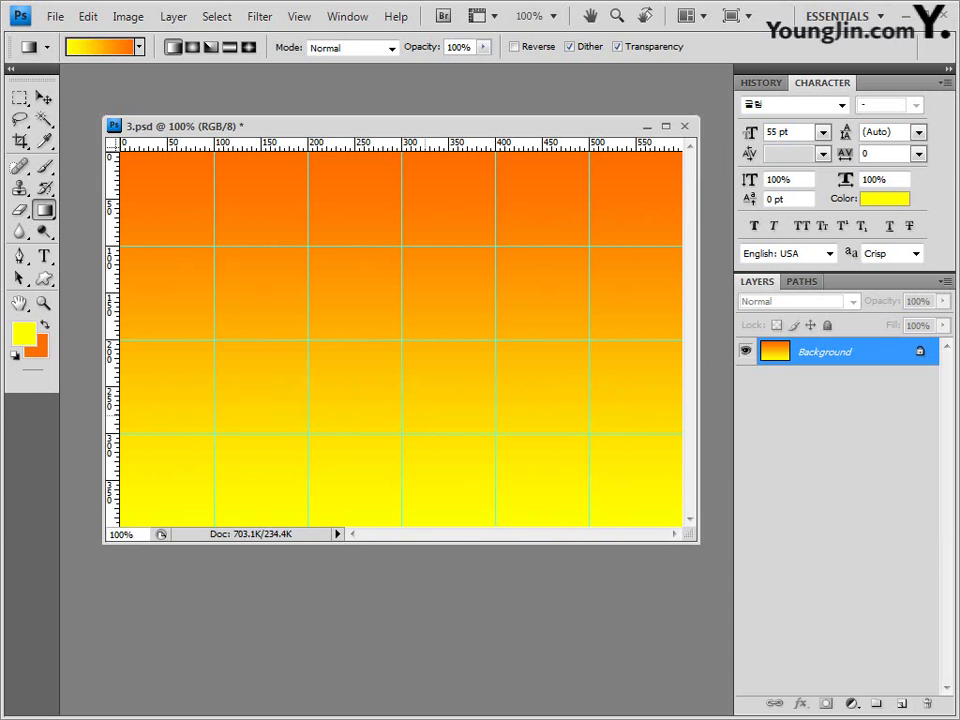
Step: Open 1급-7.jpg from the 기출문제01 folder, copy the whole image, close it and paste it into 3.psd
key(alt+Tab)
drag(458, 385, 530, 45)
drag(405, 100, 405, 90)
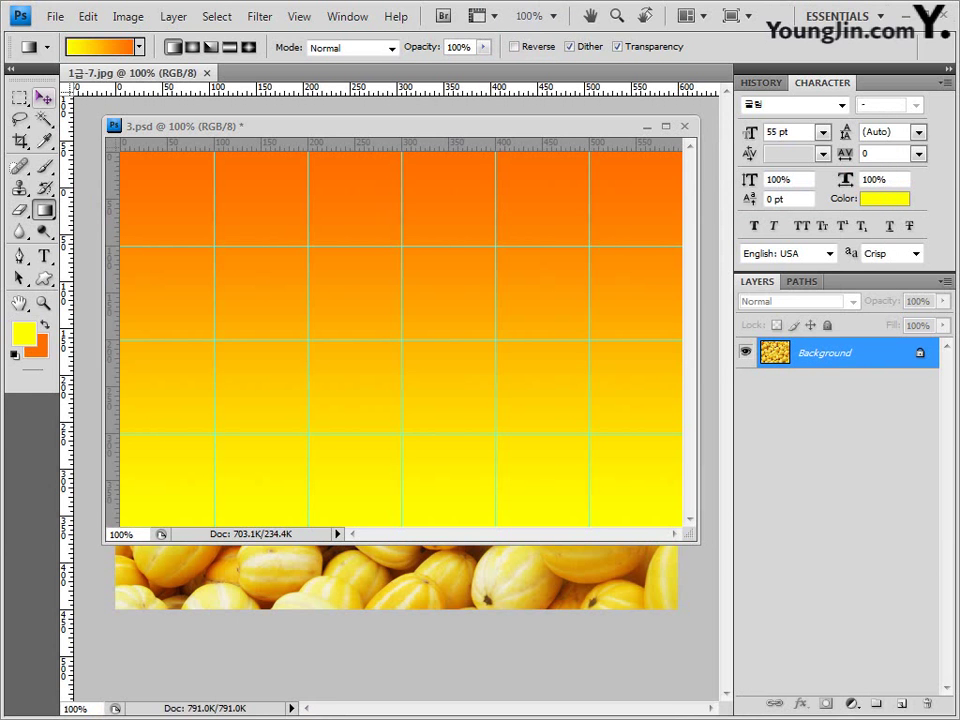
drag(110, 73, 133, 262)
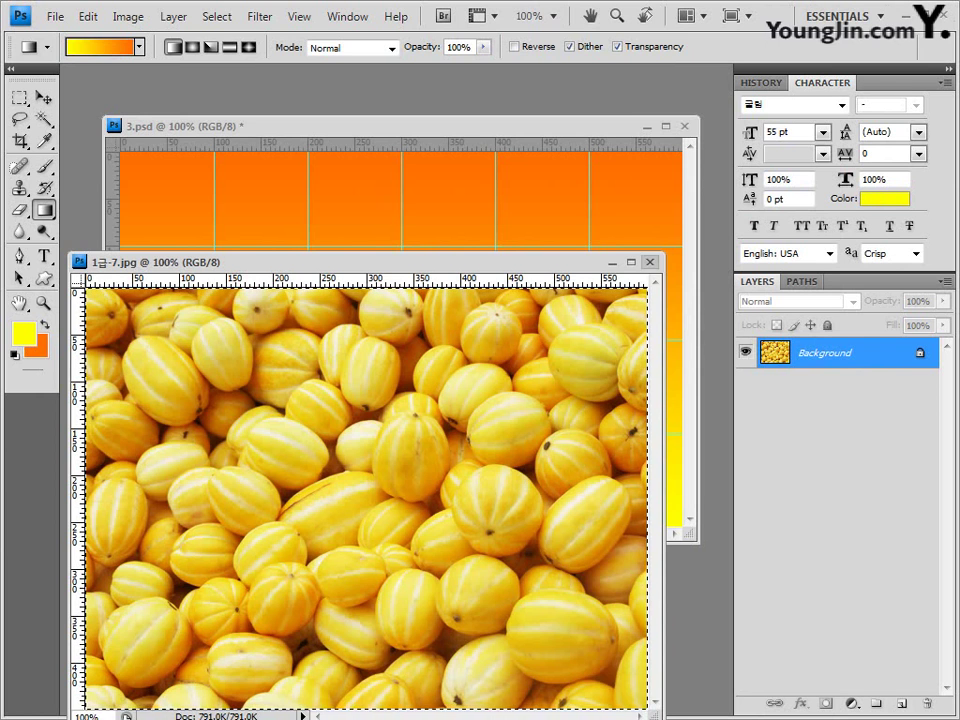
click(649, 262)
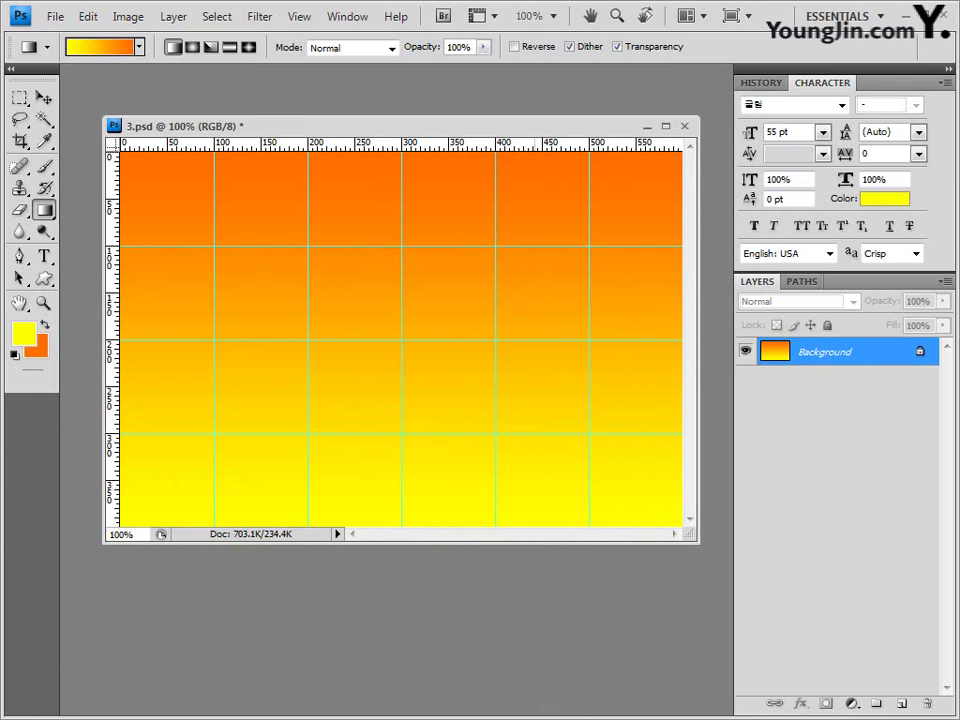
key(ctrl+v)
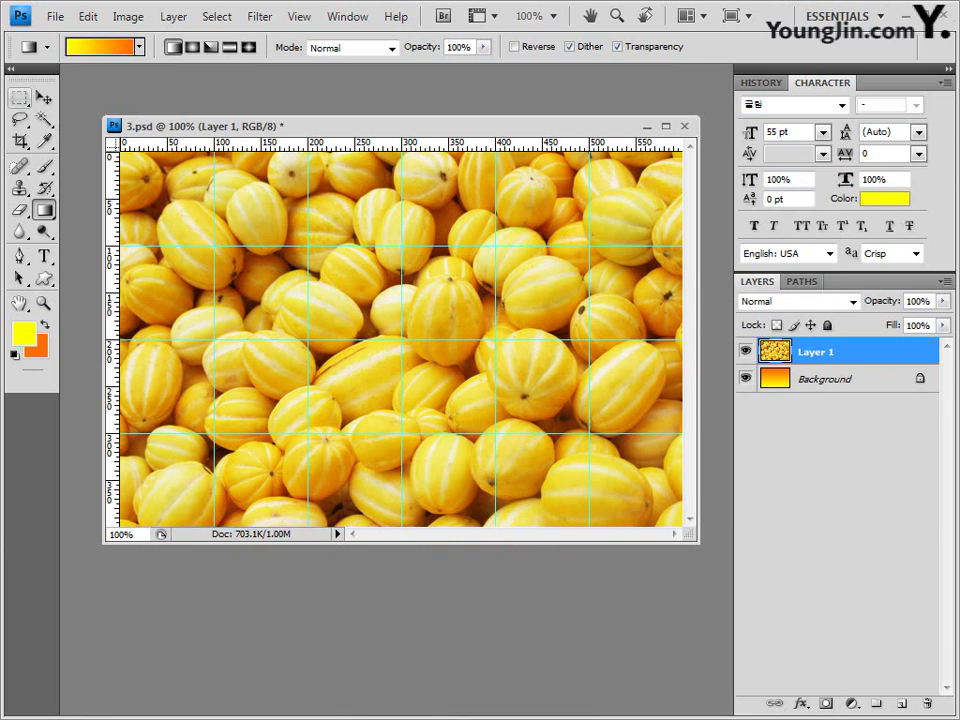
Step: Apply the Distort Glass filter to Layer 1 with distortion 5, smoothness 3, Frosted texture and 100% scaling
key(v)
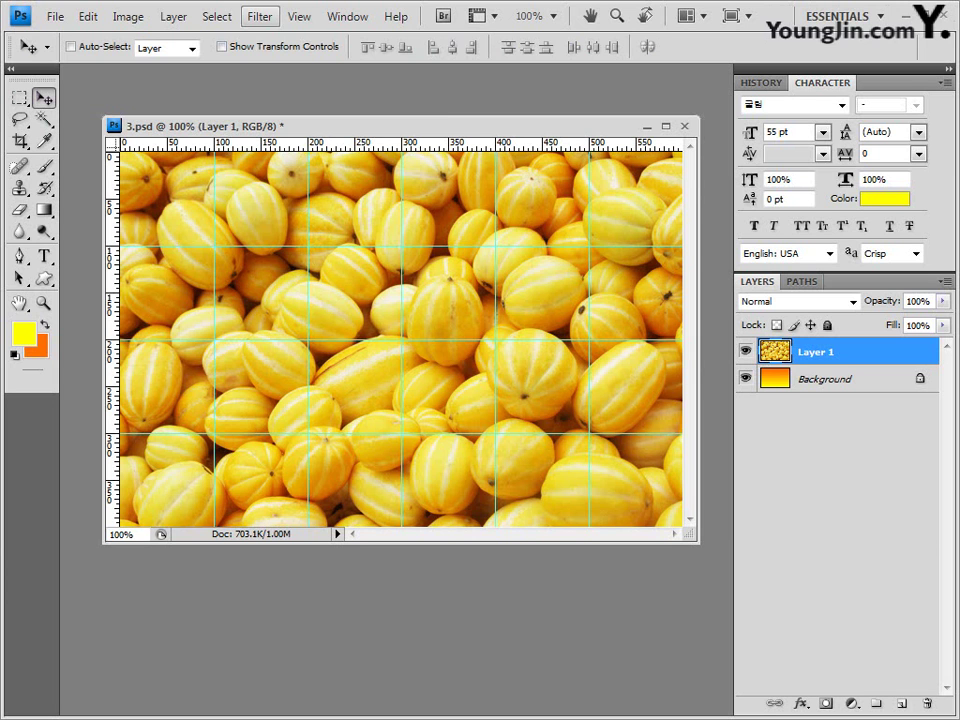
click(259, 16)
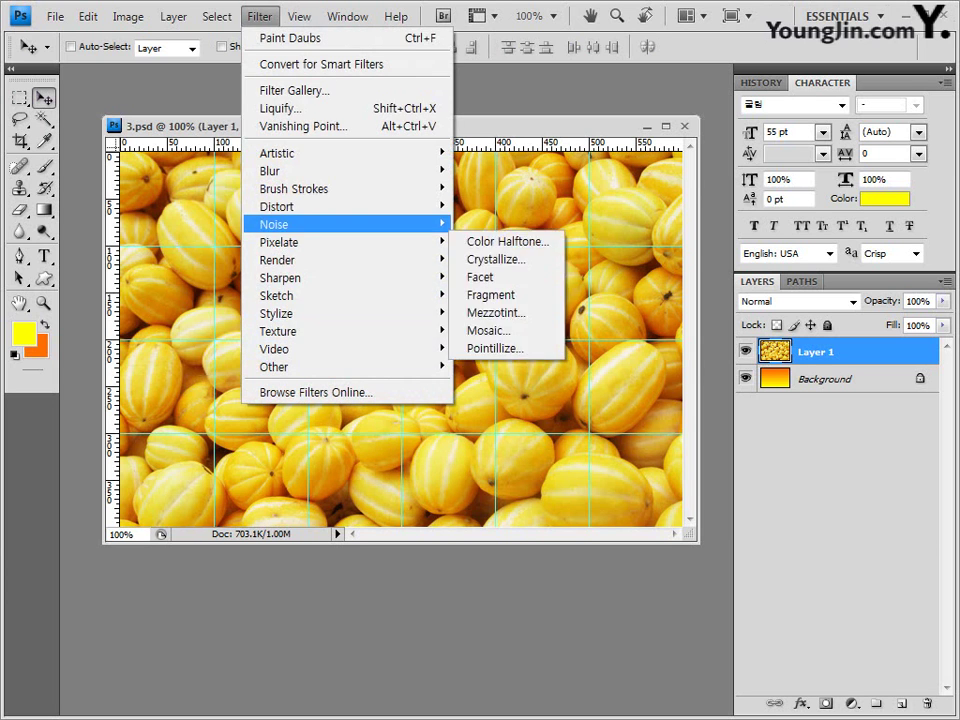
mouse_move(280, 206)
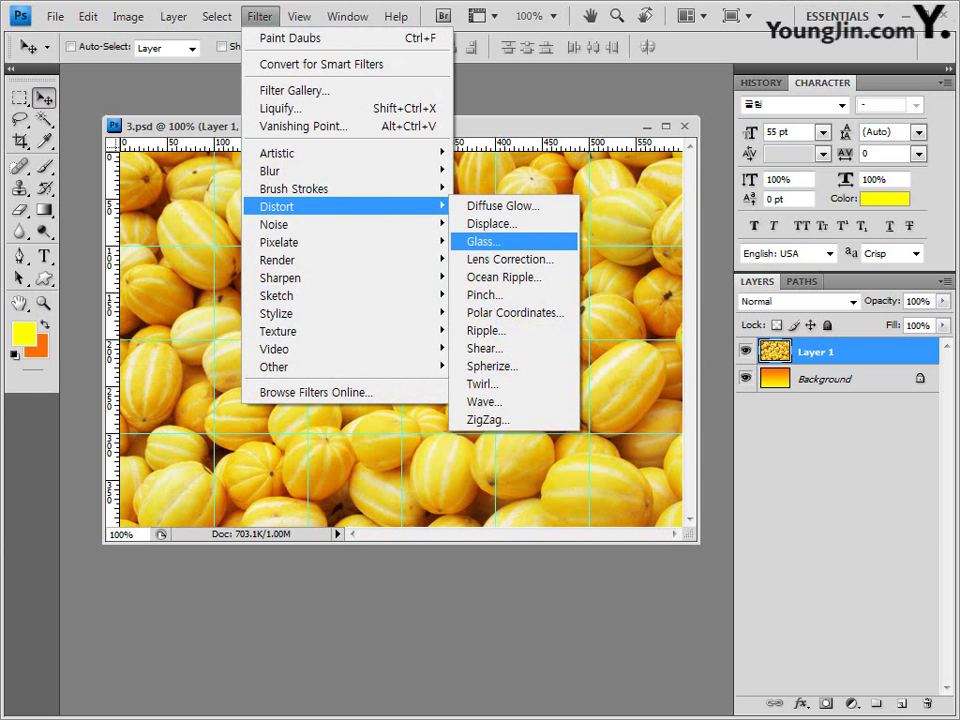
click(490, 241)
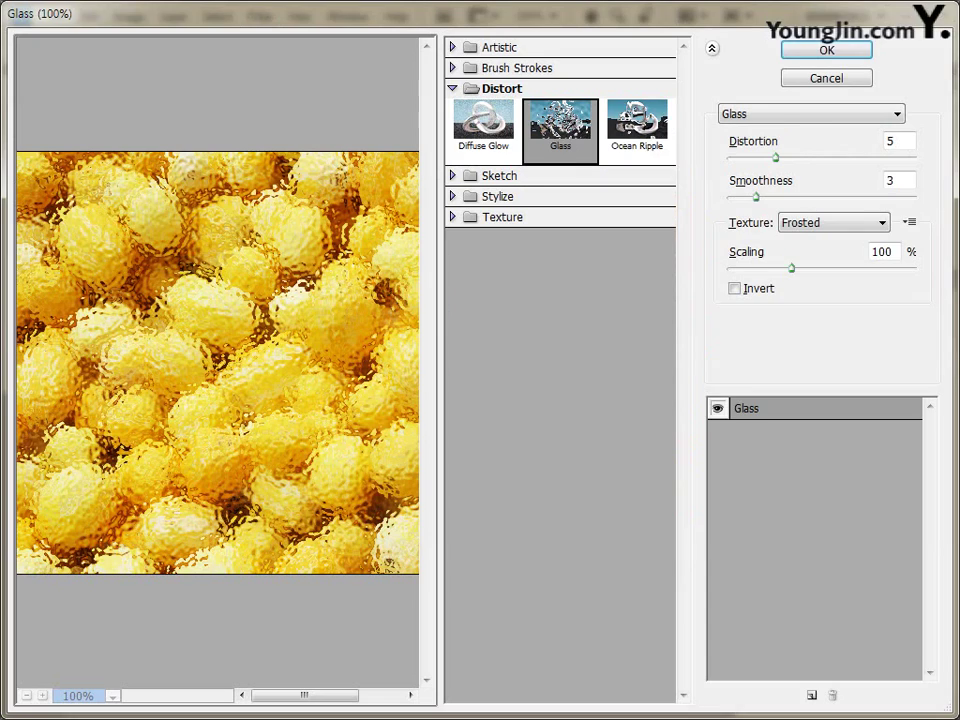
key(Return)
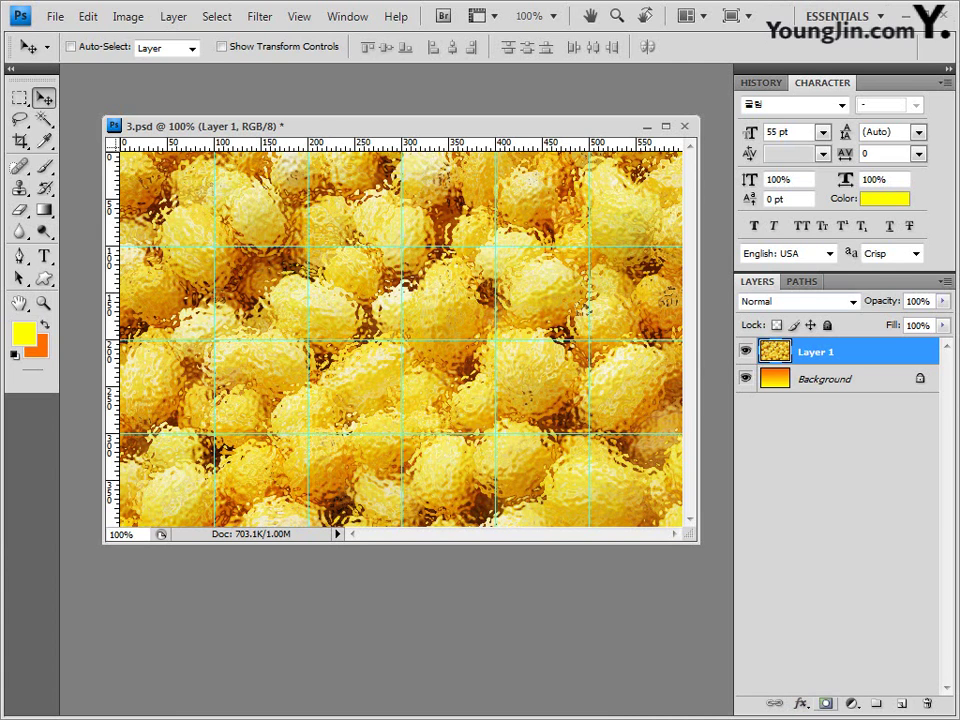
Step: Add a layer mask to Layer 1 and ready the Gradient tool with white as foreground and black as background
click(826, 703)
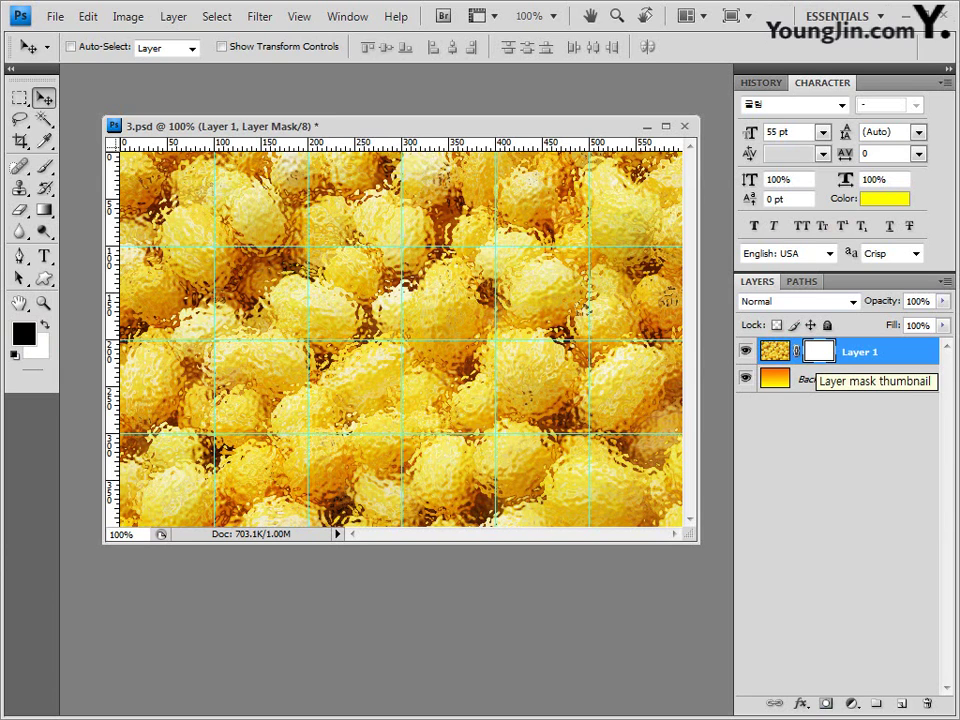
key(g)
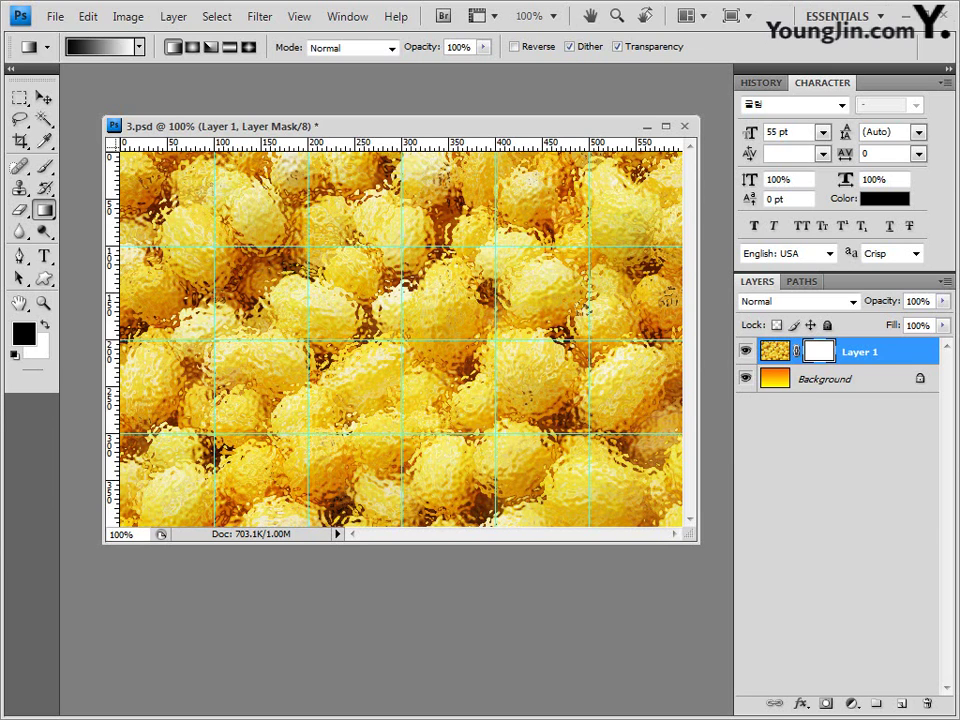
key(x)
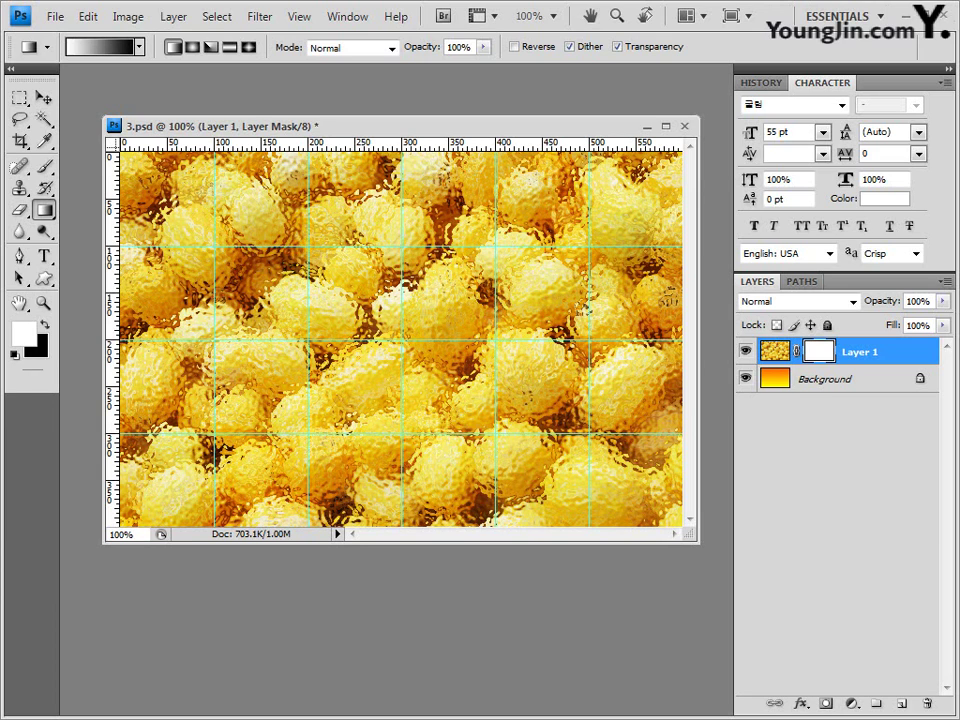
click(14, 356)
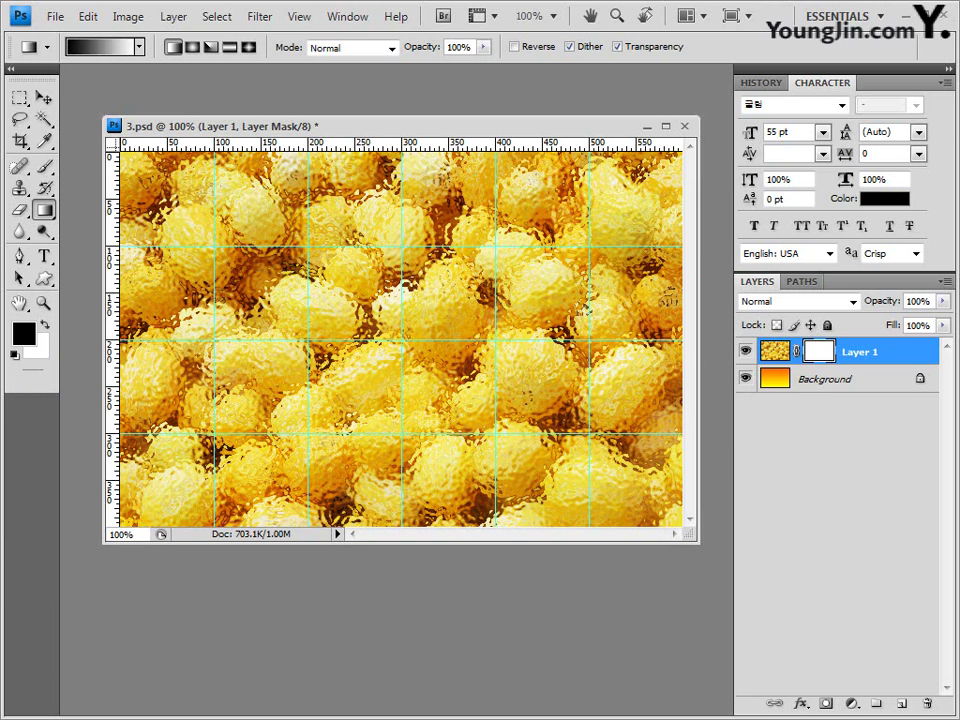
key(x)
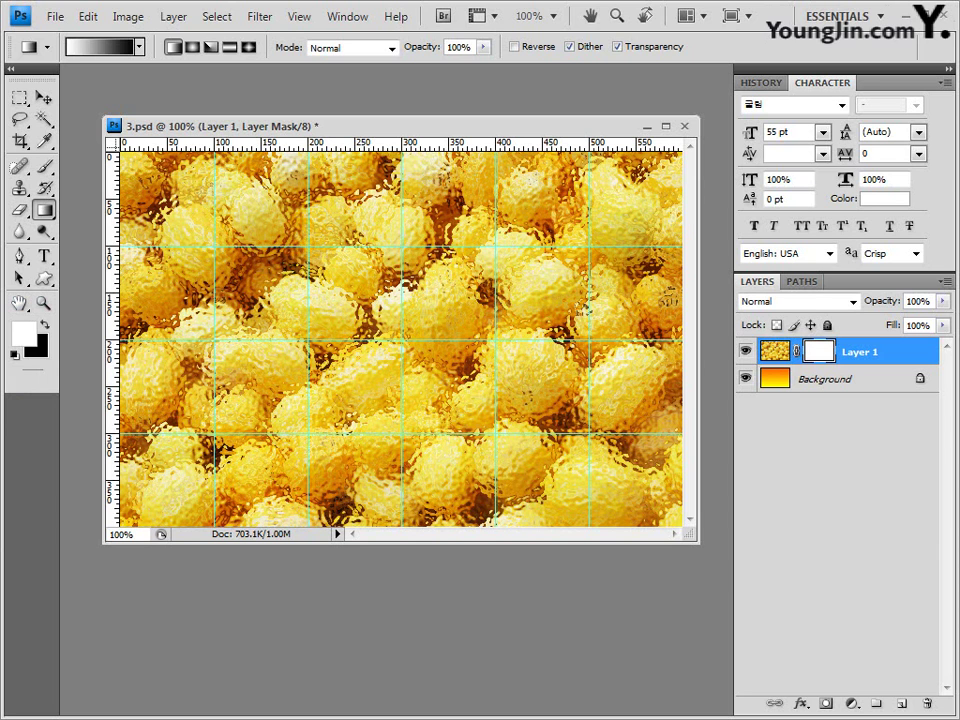
Step: Draw a diagonal Foreground to Background linear gradient on Layer 1's mask, fading the melons toward the canvas's lower-left corner, and save the document
click(23, 333)
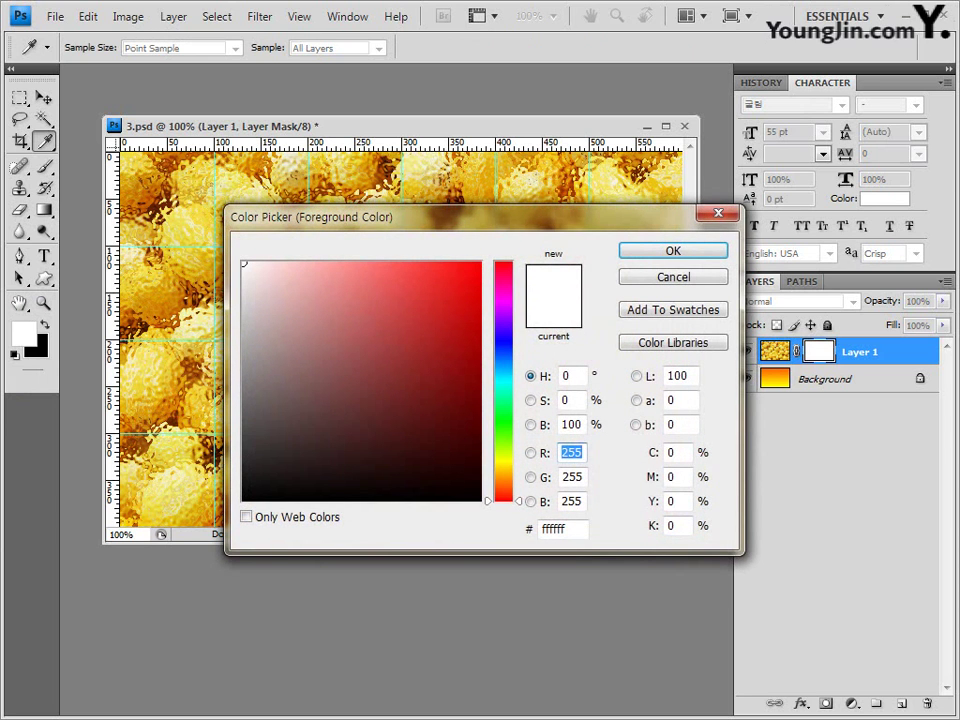
click(673, 250)
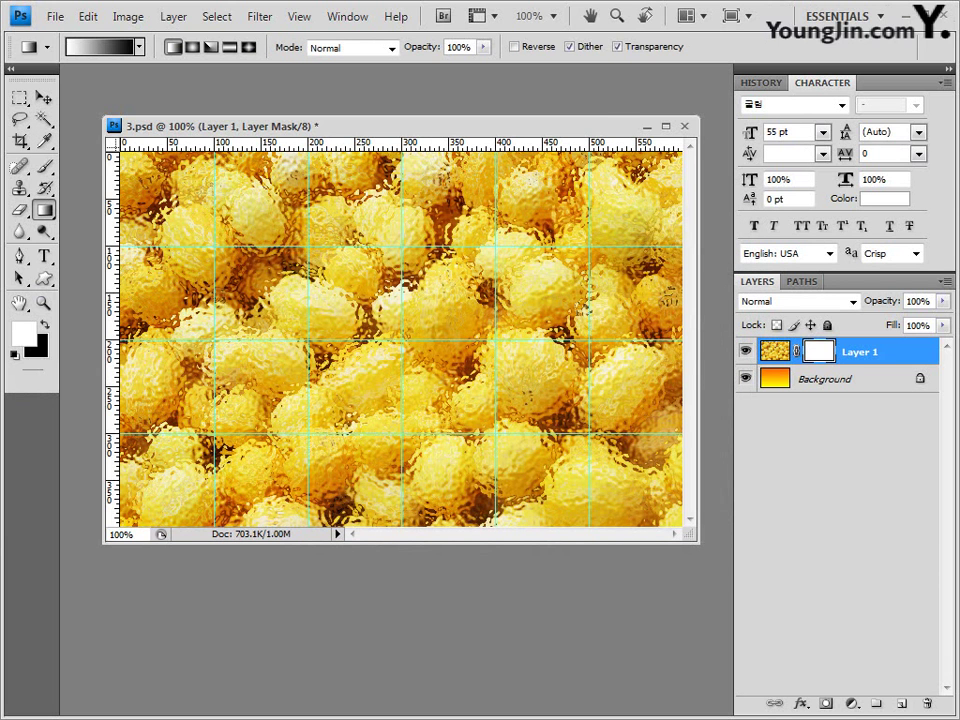
click(100, 47)
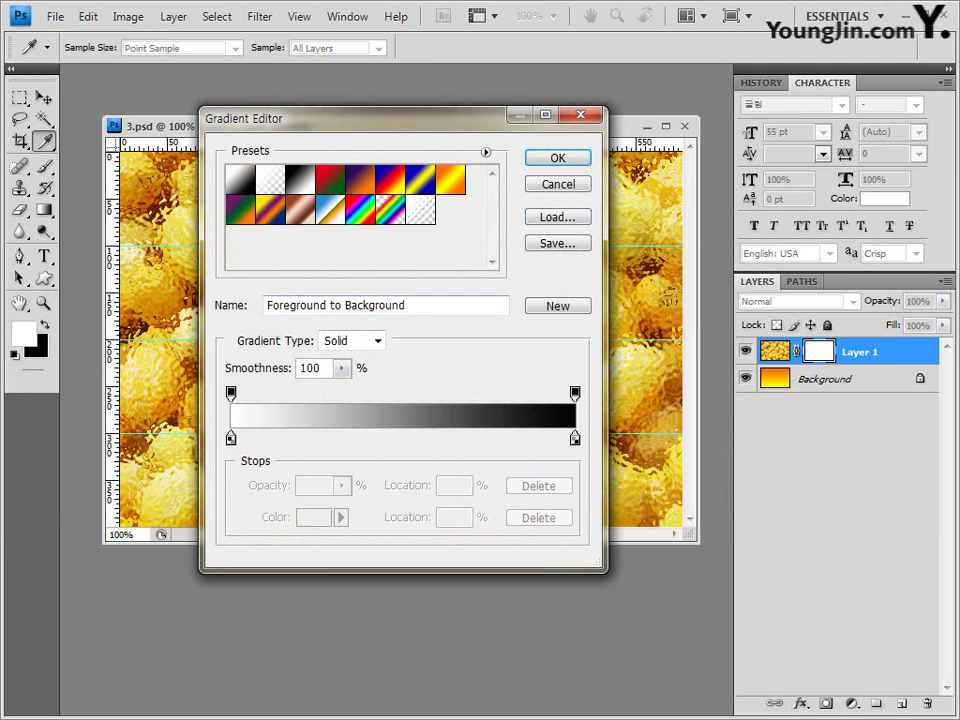
key(Return)
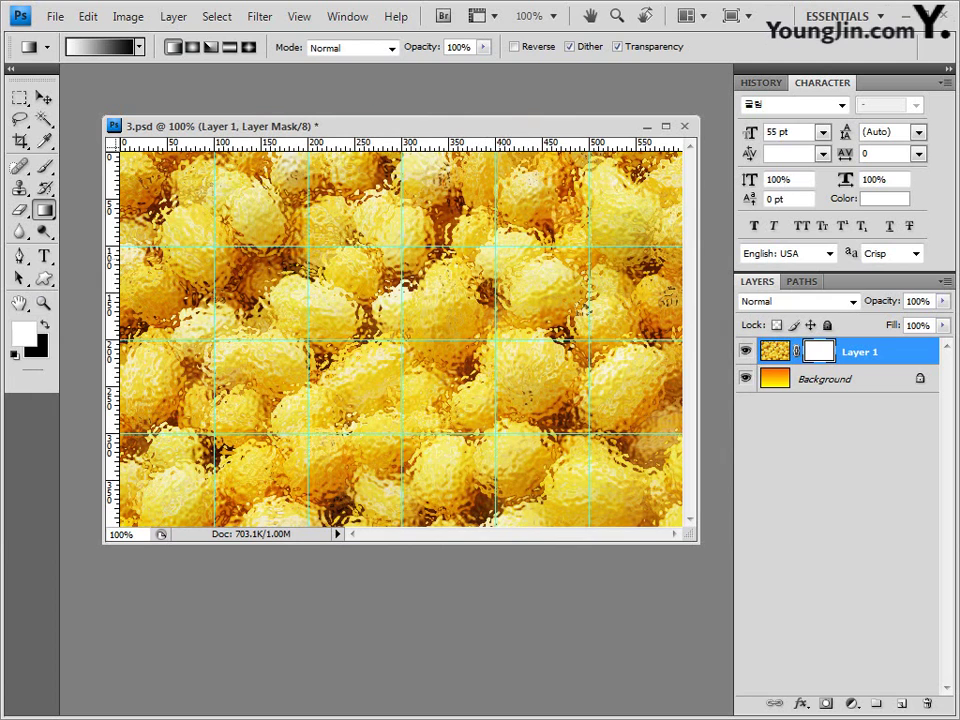
drag(374, 193, 267, 325)
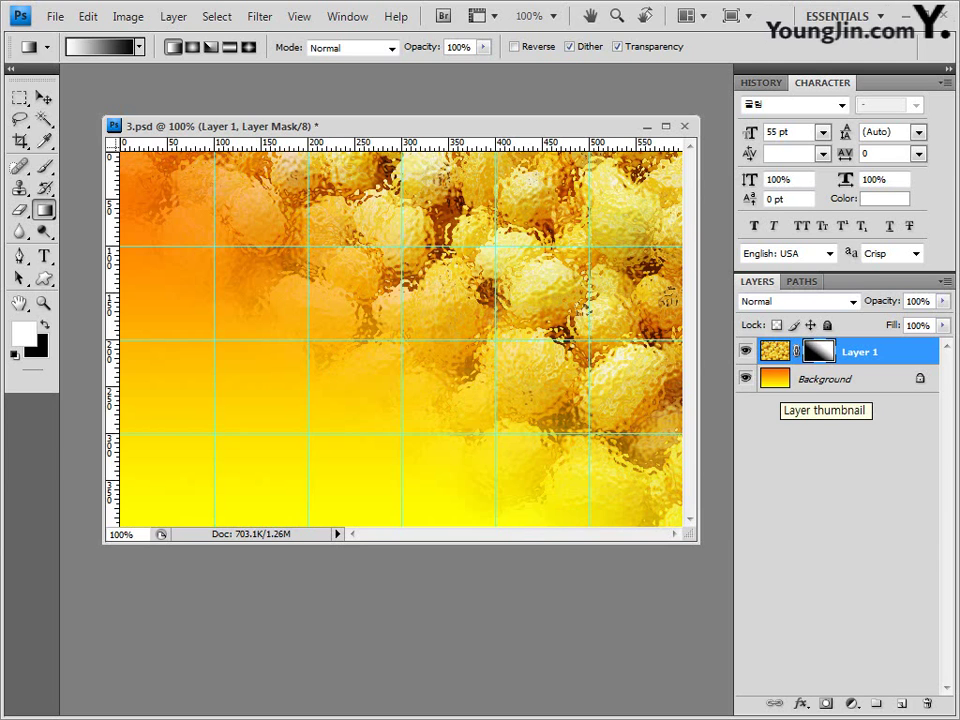
key(ctrl+s)
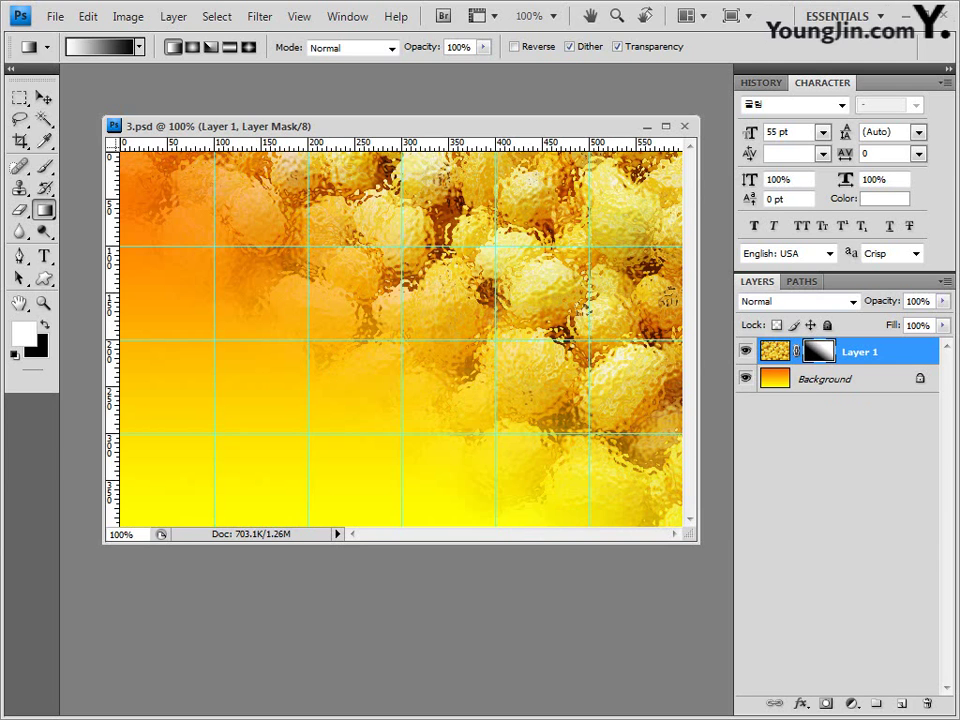
Step: Open 1급-8.jpg from the 기출문제01 folder, copy the whole image, close it and paste it into 3.psd
key(alt+Tab)
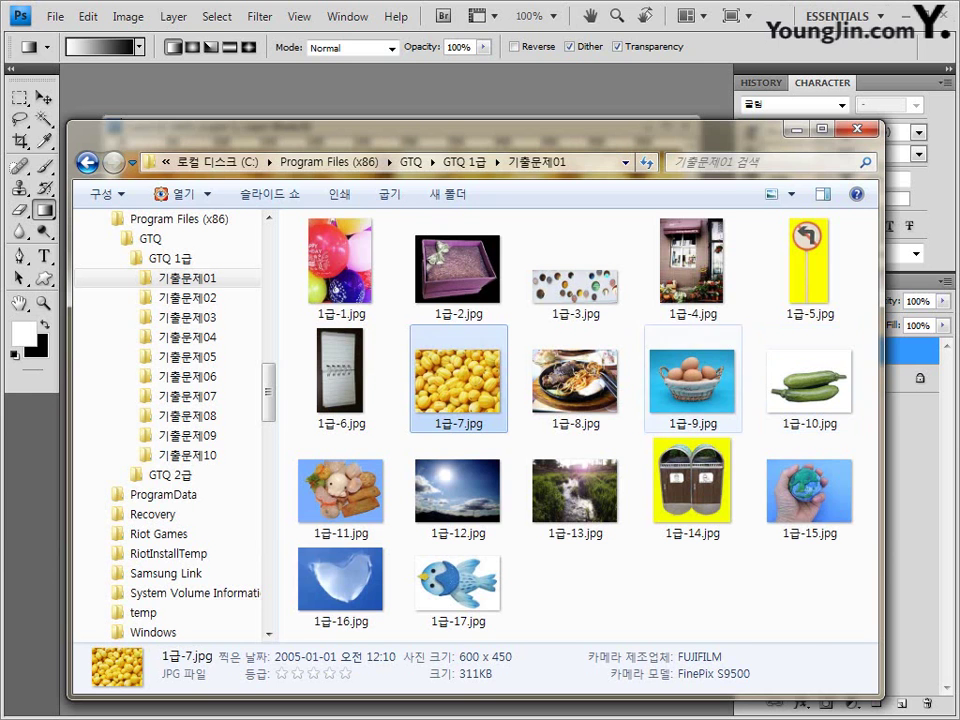
drag(576, 400, 455, 75)
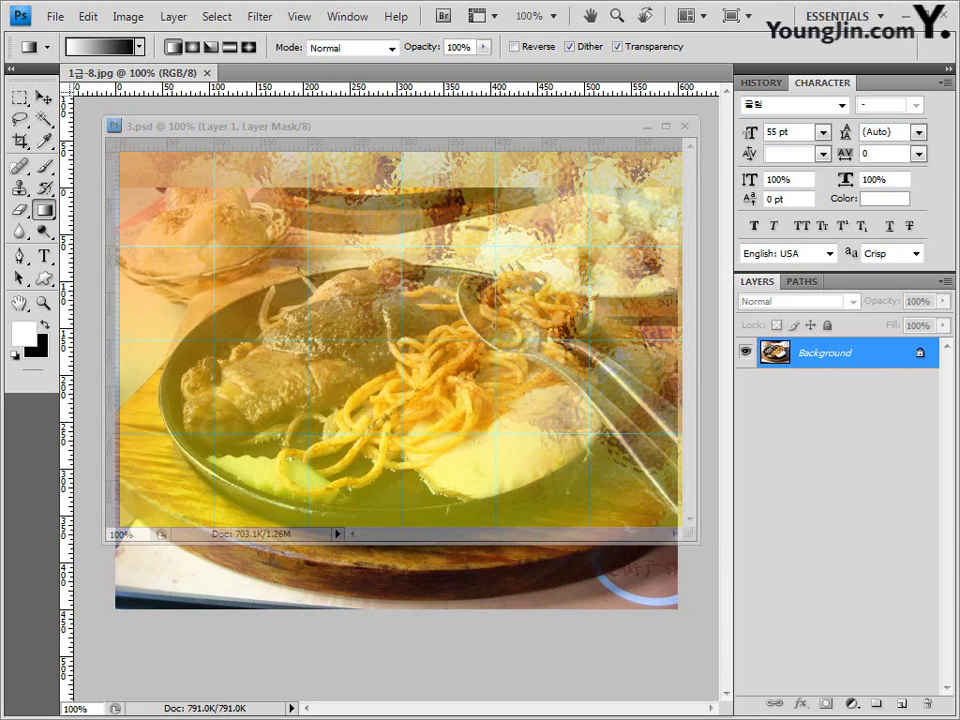
drag(140, 73, 152, 189)
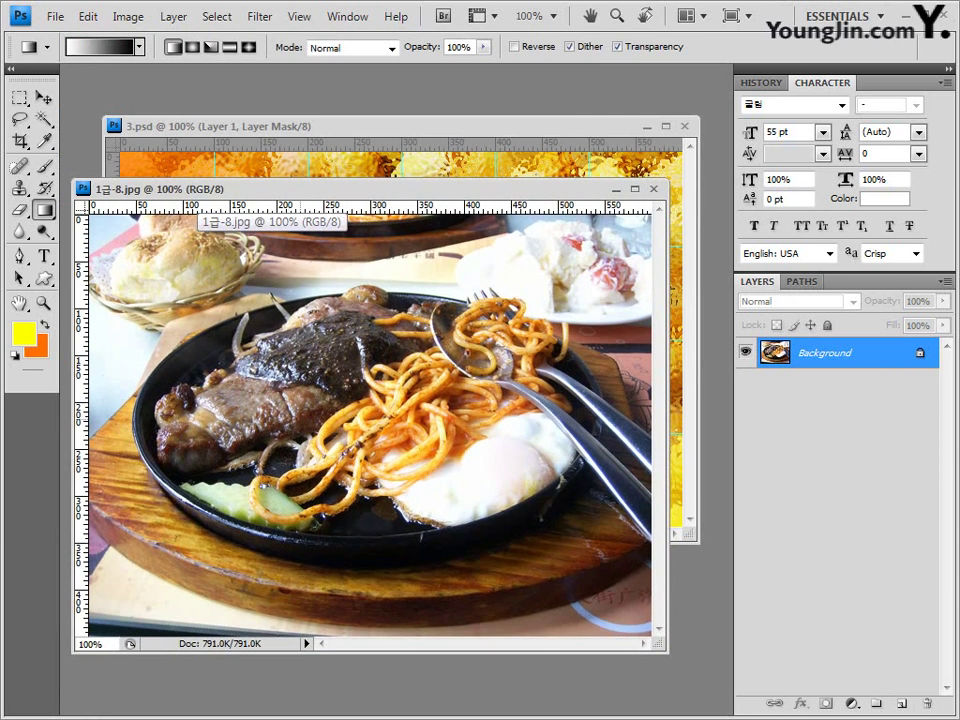
key(ctrl+a)
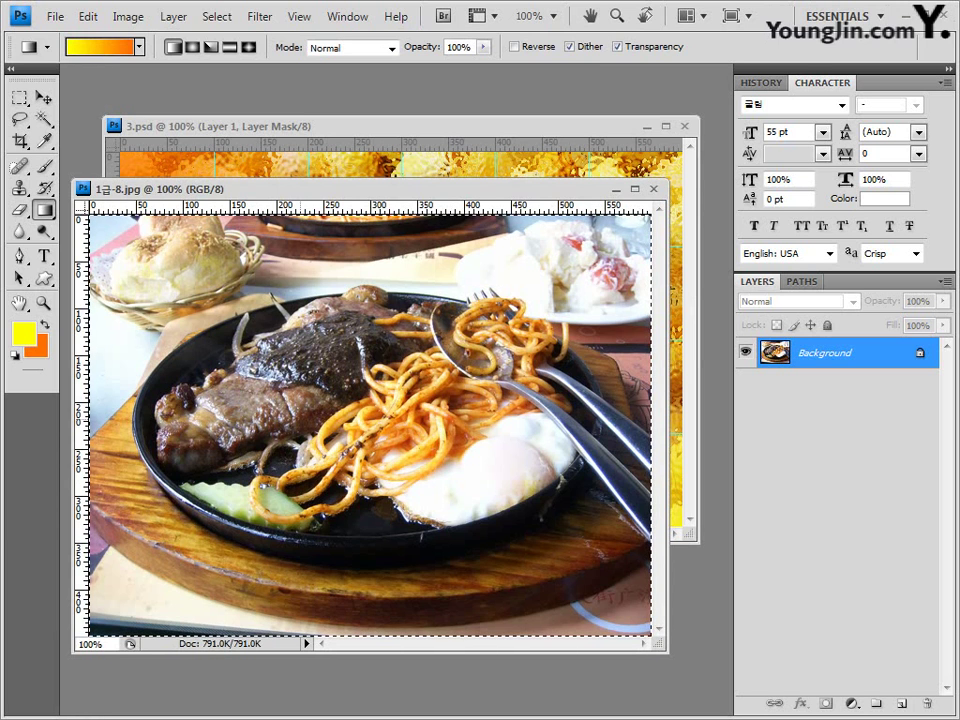
click(653, 189)
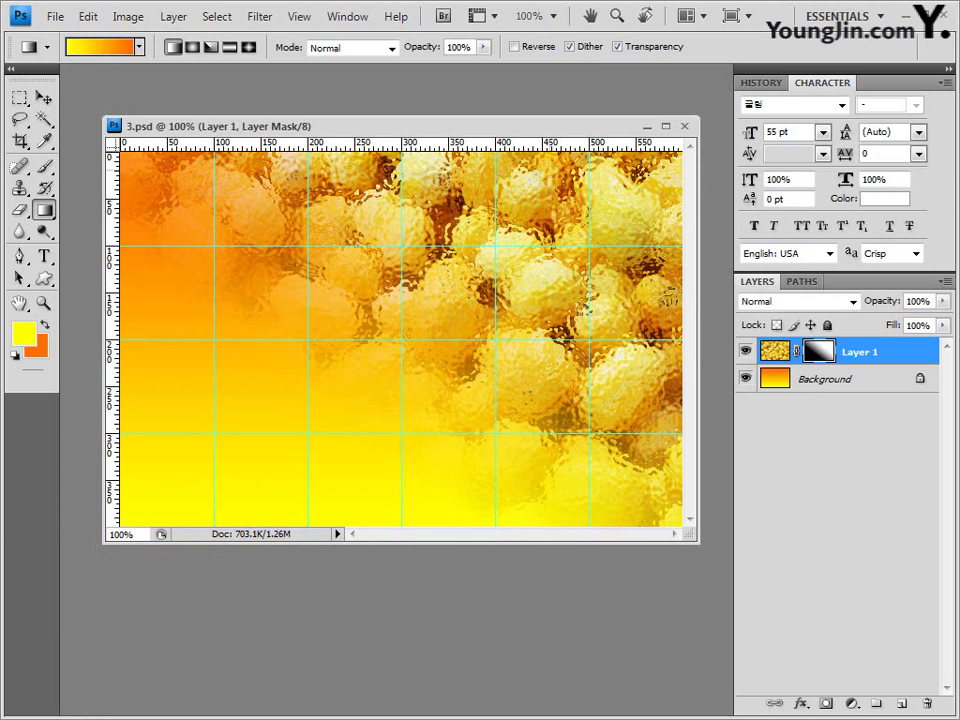
key(ctrl+v)
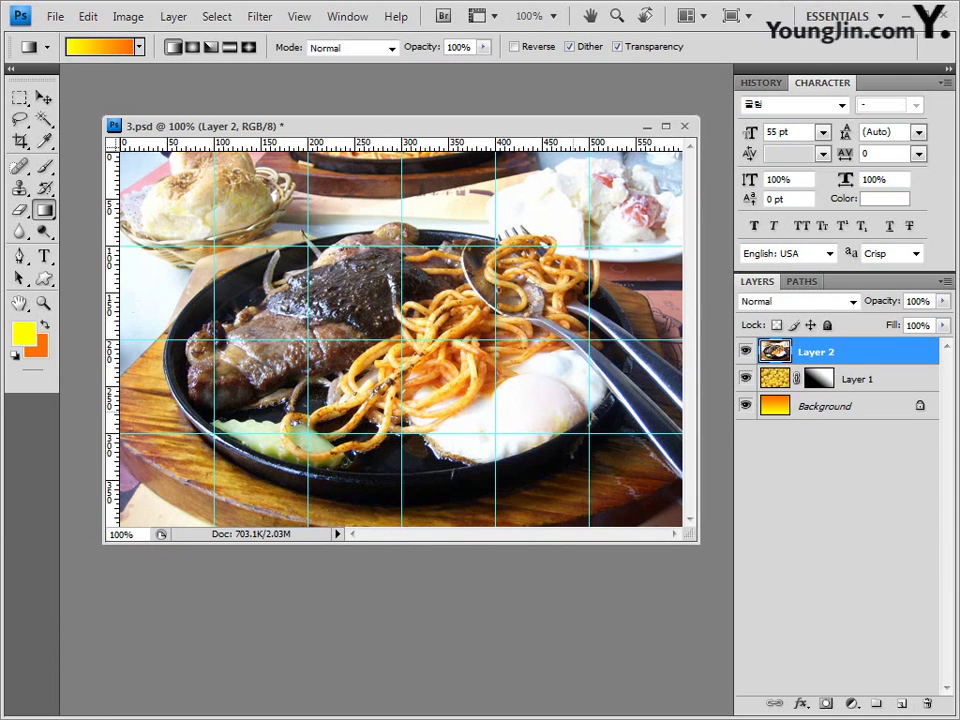
Step: Set the blending mode of Layer 2, the steak photo, to Hard Light
click(838, 470)
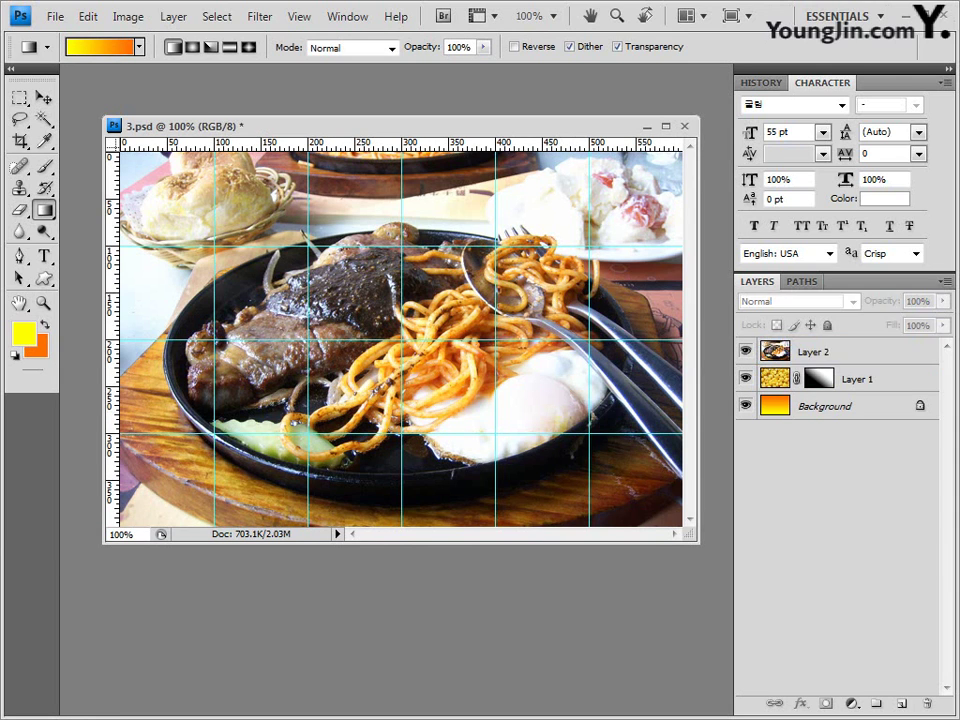
click(838, 351)
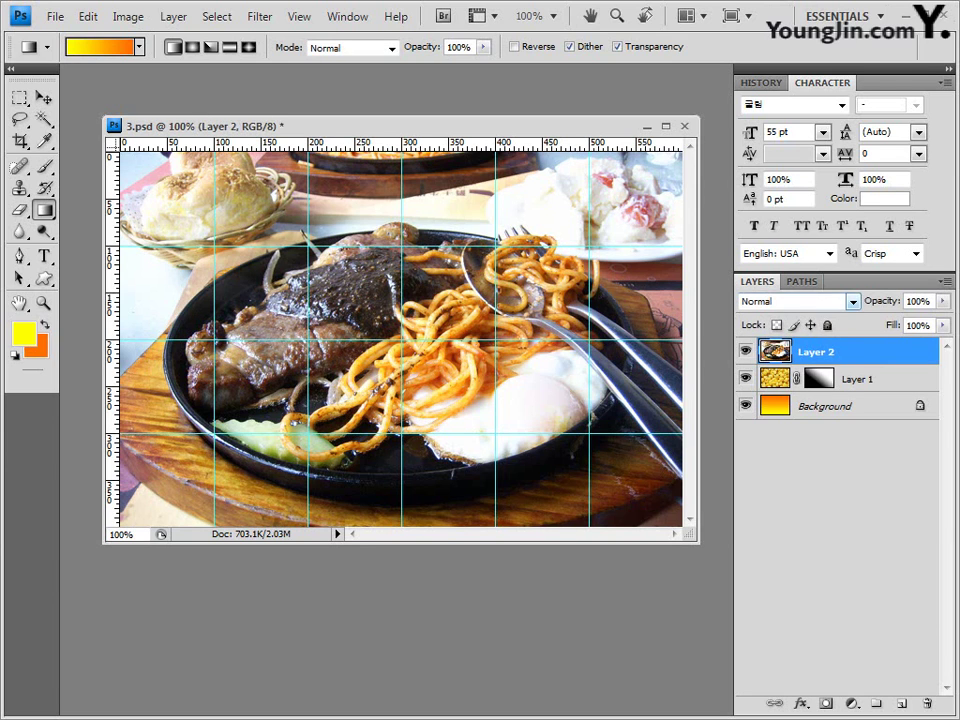
click(798, 301)
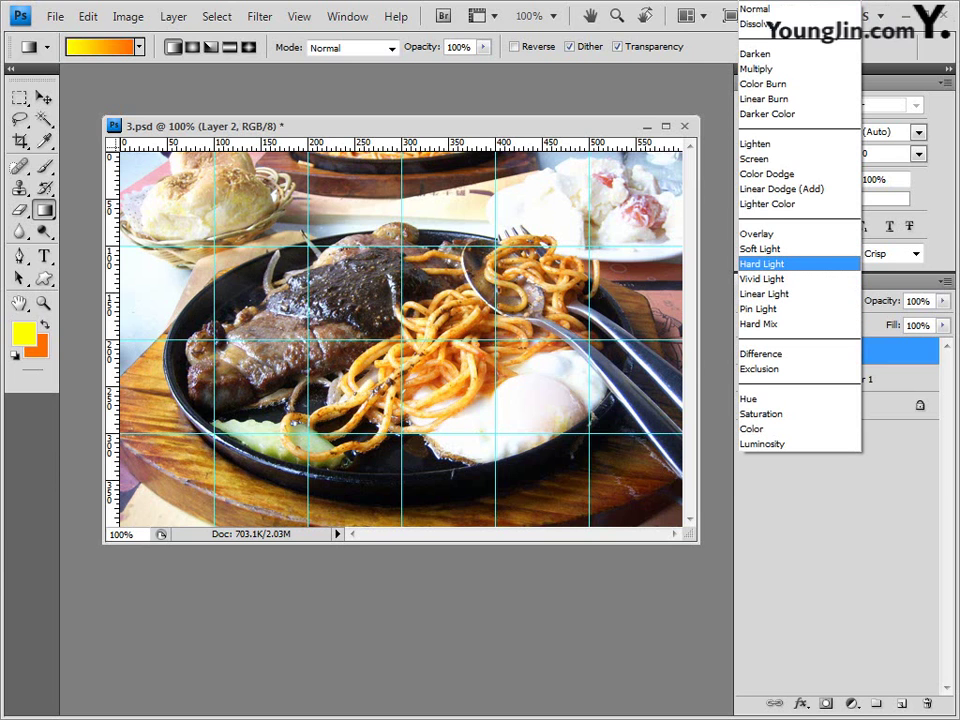
click(760, 263)
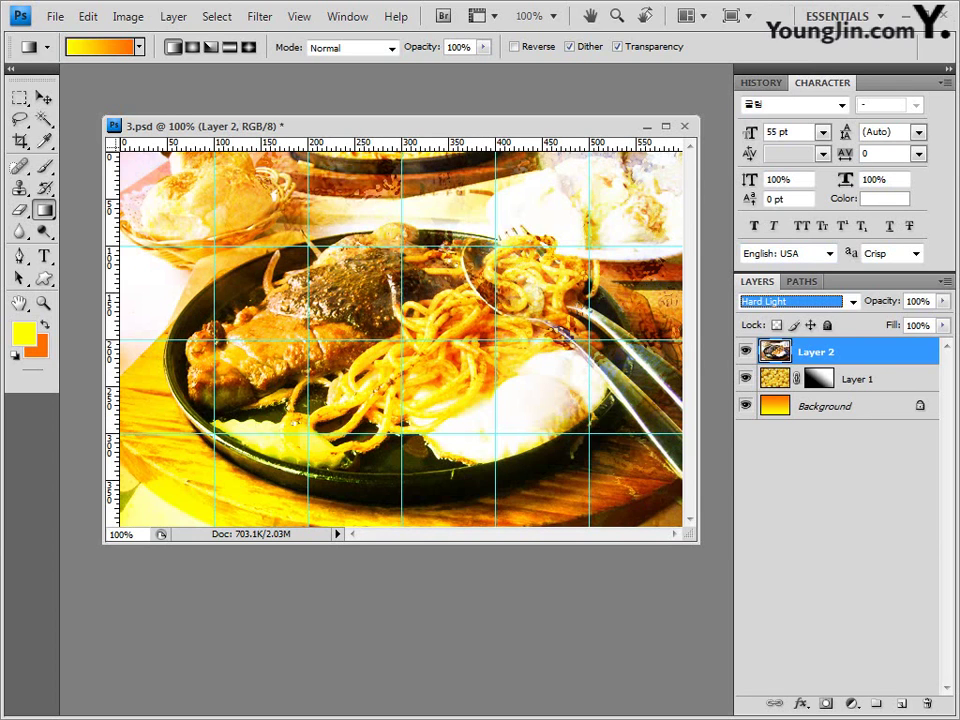
Step: Set the opacity of Layer 2, the Hard Light steak photo, to 60%
click(942, 301)
double_click(915, 301)
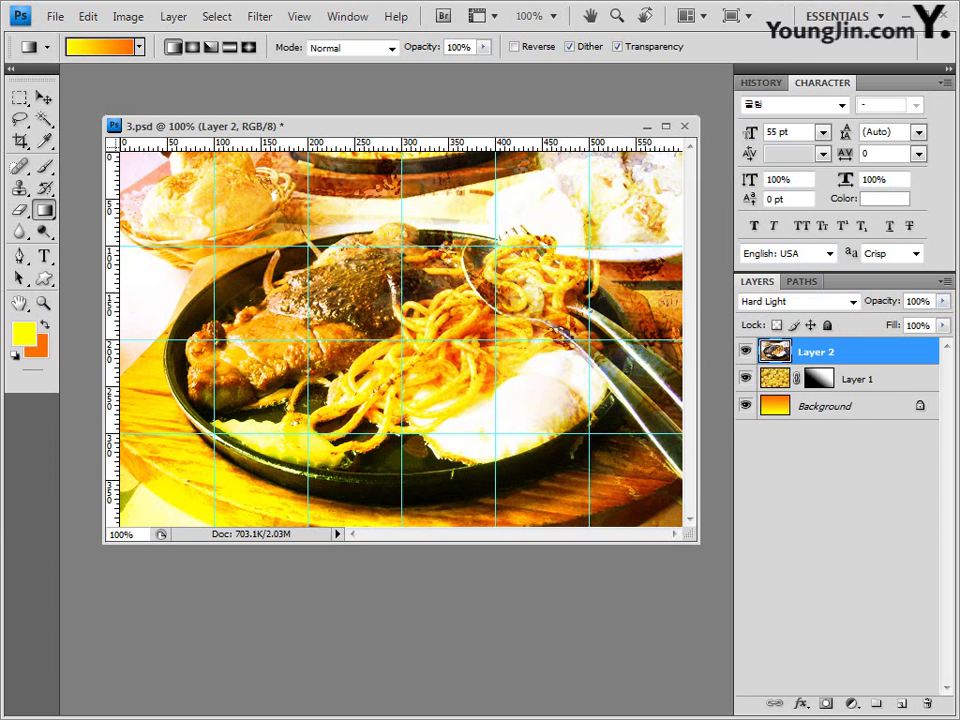
mouse_move(932, 301)
mouse_down()
mouse_move(905, 301)
mouse_move(906, 319)
mouse_move(943, 319)
mouse_up()
click(942, 301)
click(942, 301)
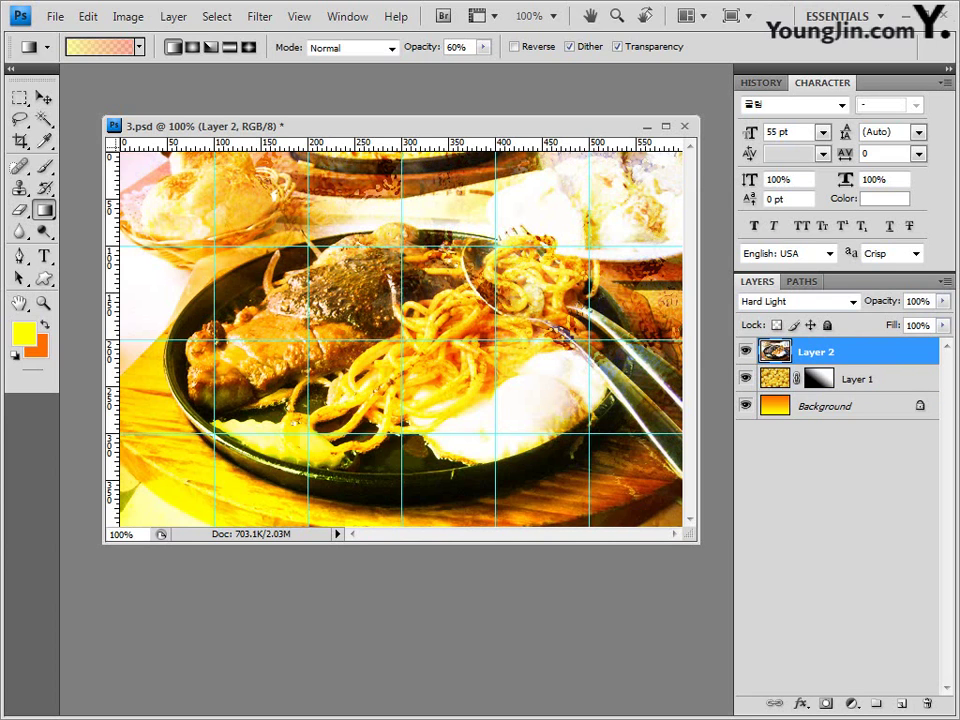
click(942, 301)
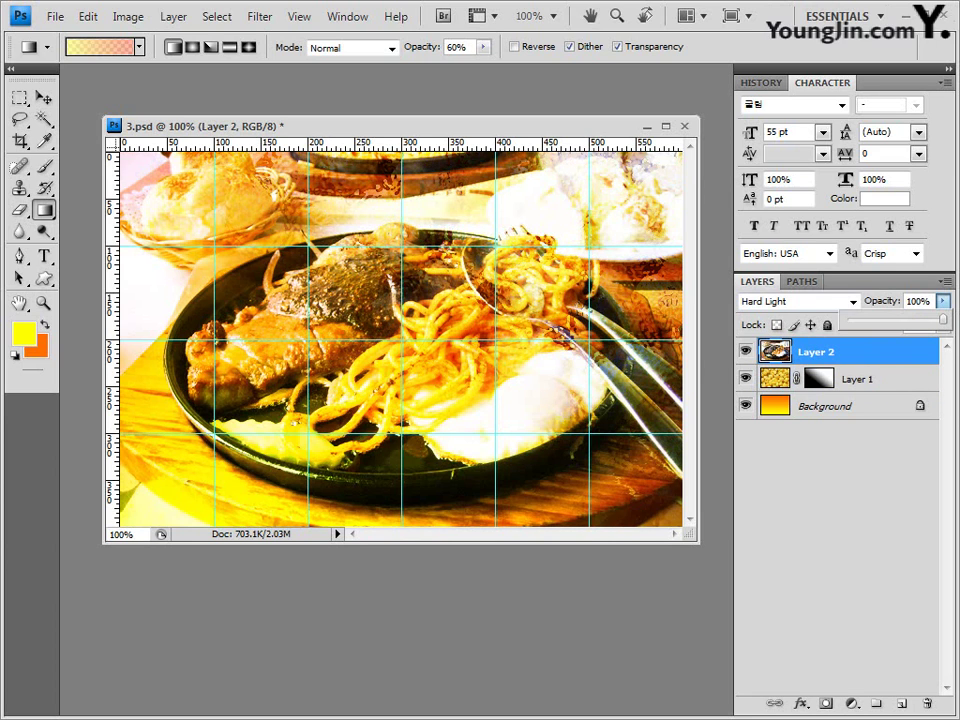
key(Return)
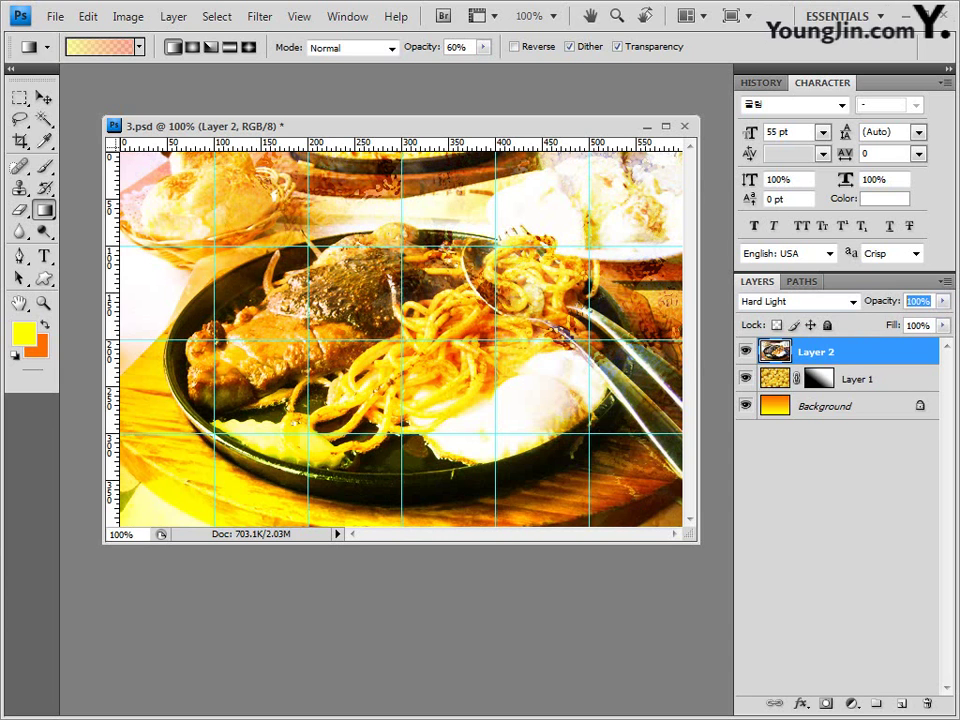
text(60)
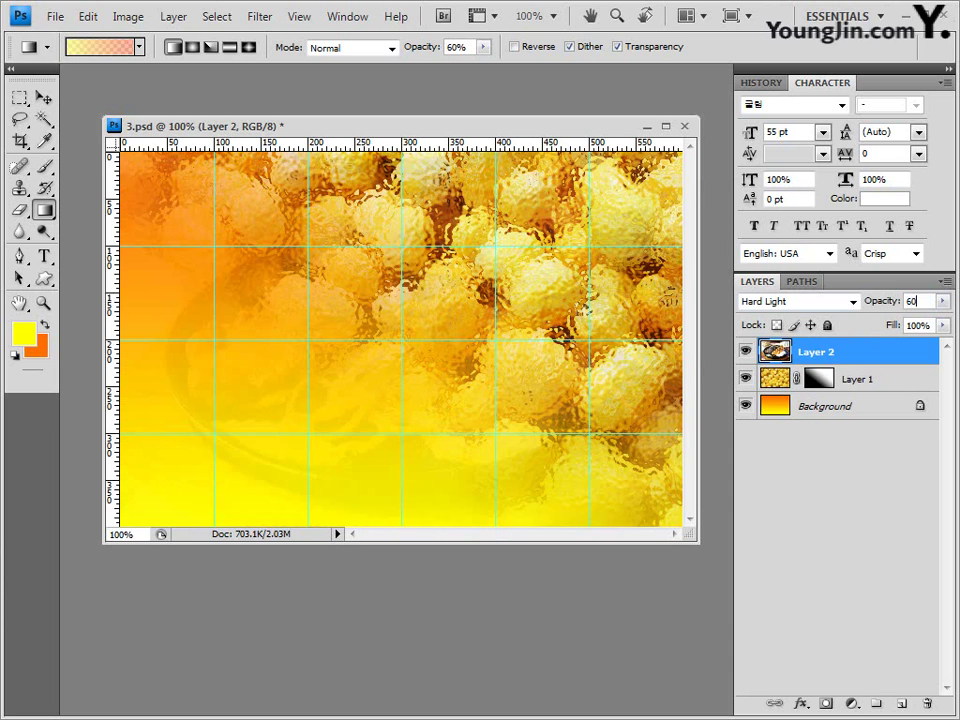
key(Return)
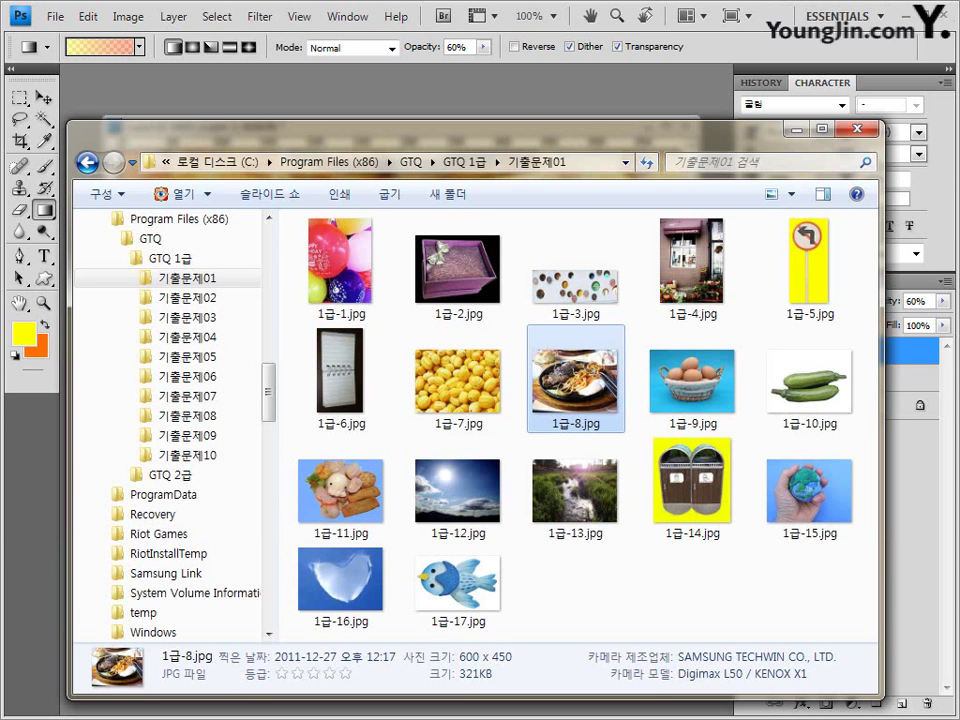
Step: Open 1급-9.jpg in a floating window and select its blue background, including the basket handle gaps, with the Magic Wand at tolerance 60
drag(690, 380, 357, 102)
drag(135, 71, 141, 240)
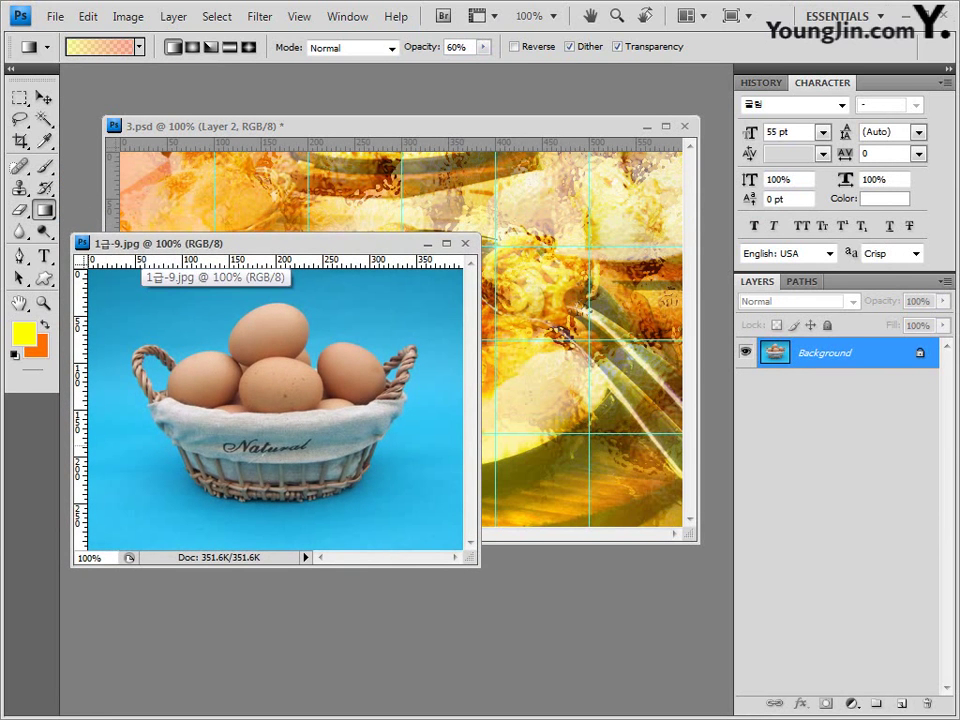
click(43, 119)
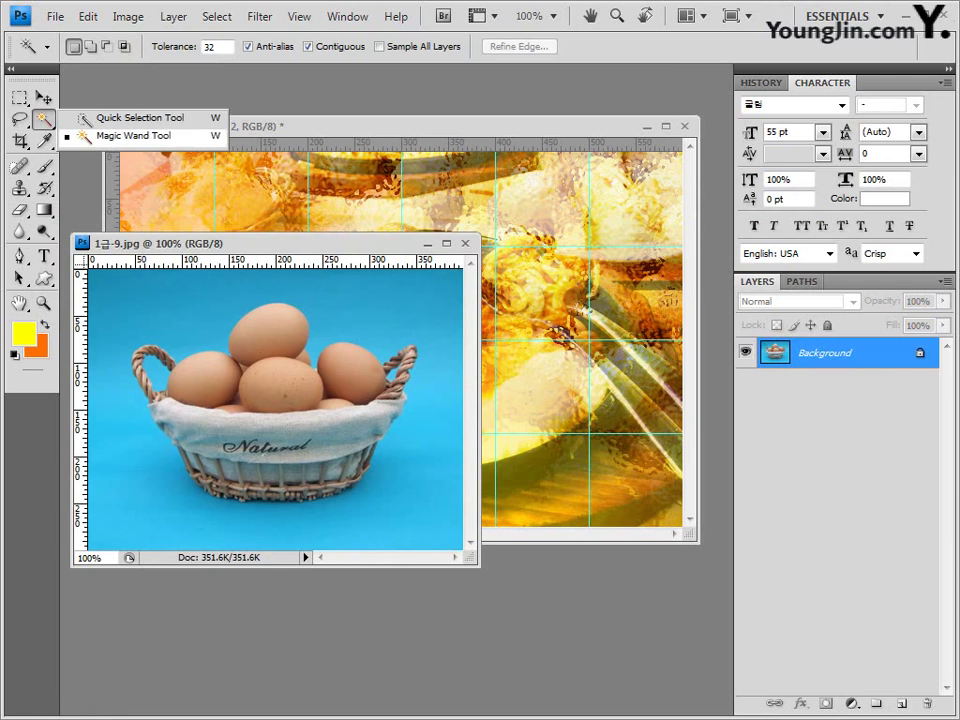
click(130, 135)
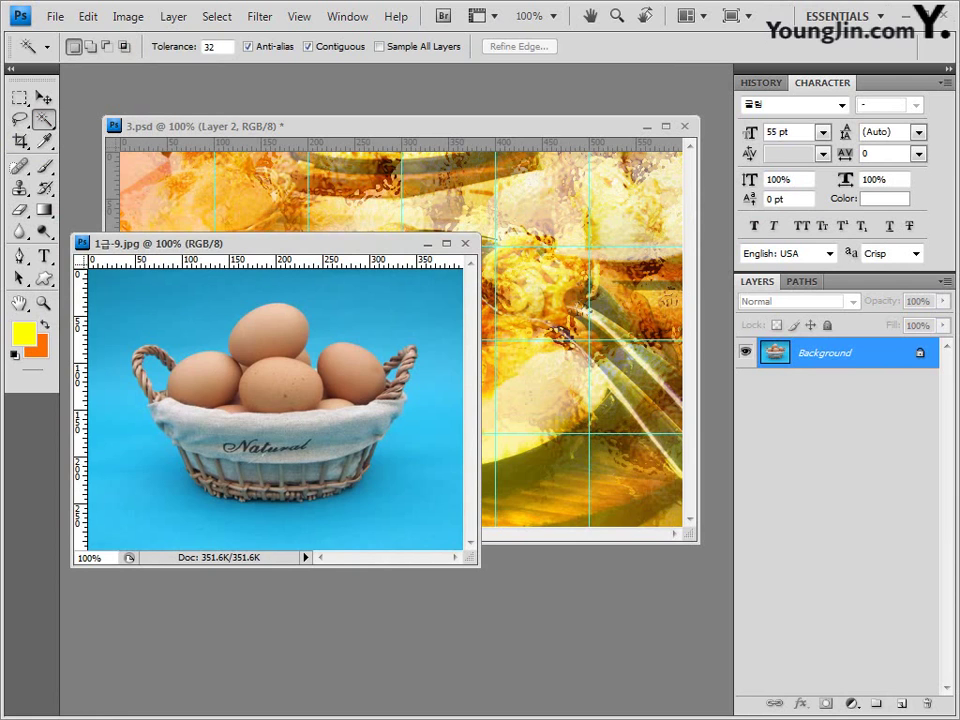
double_click(212, 46)
text(60)
click(170, 302)
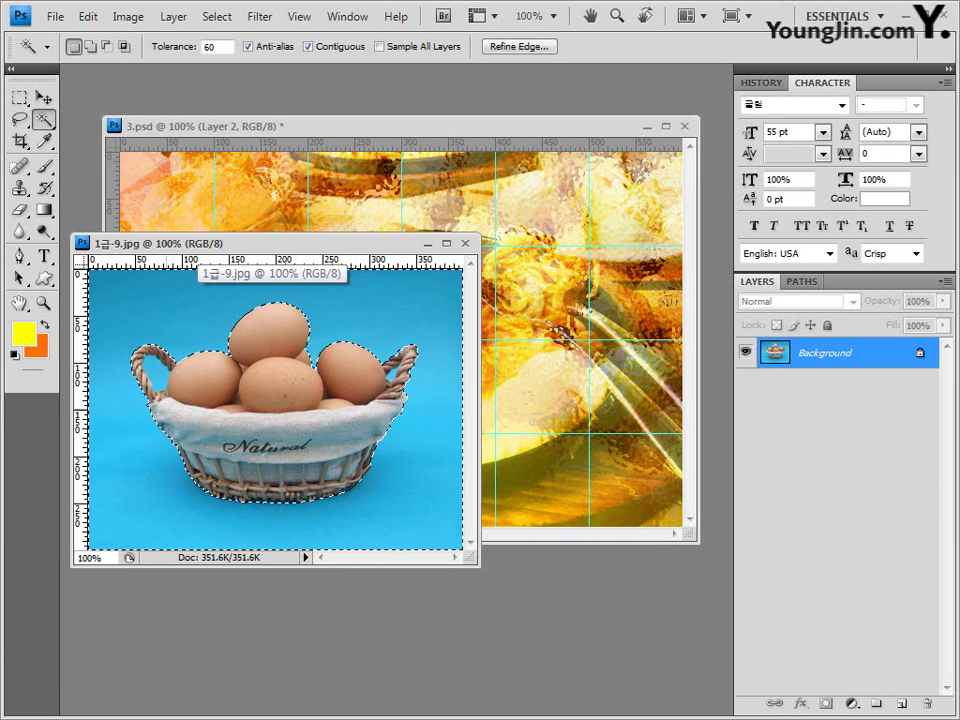
key(shift)
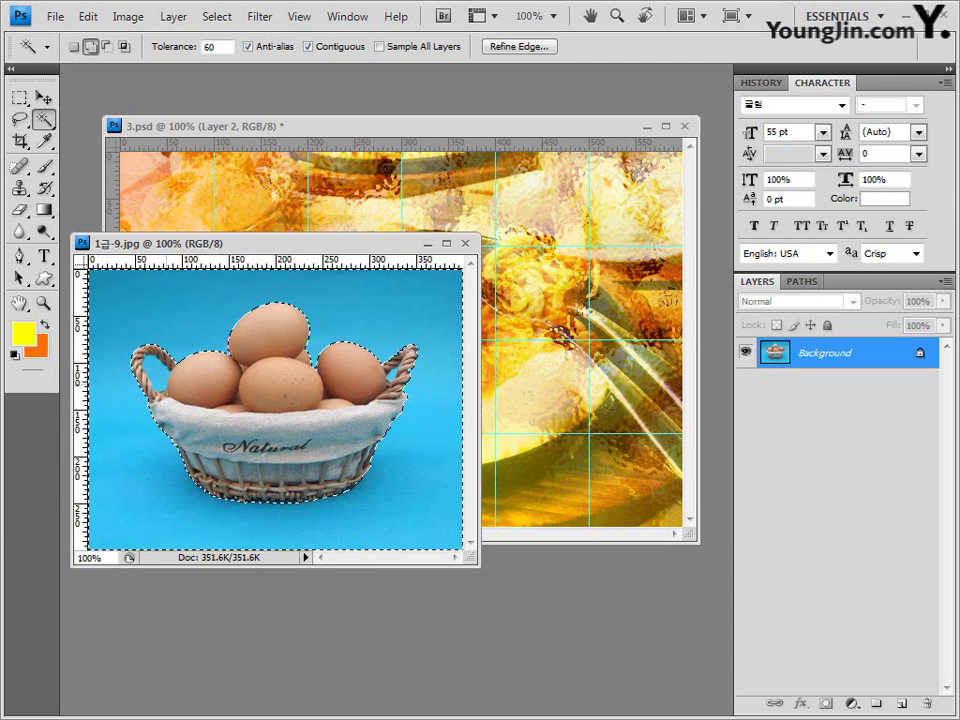
key(shift)
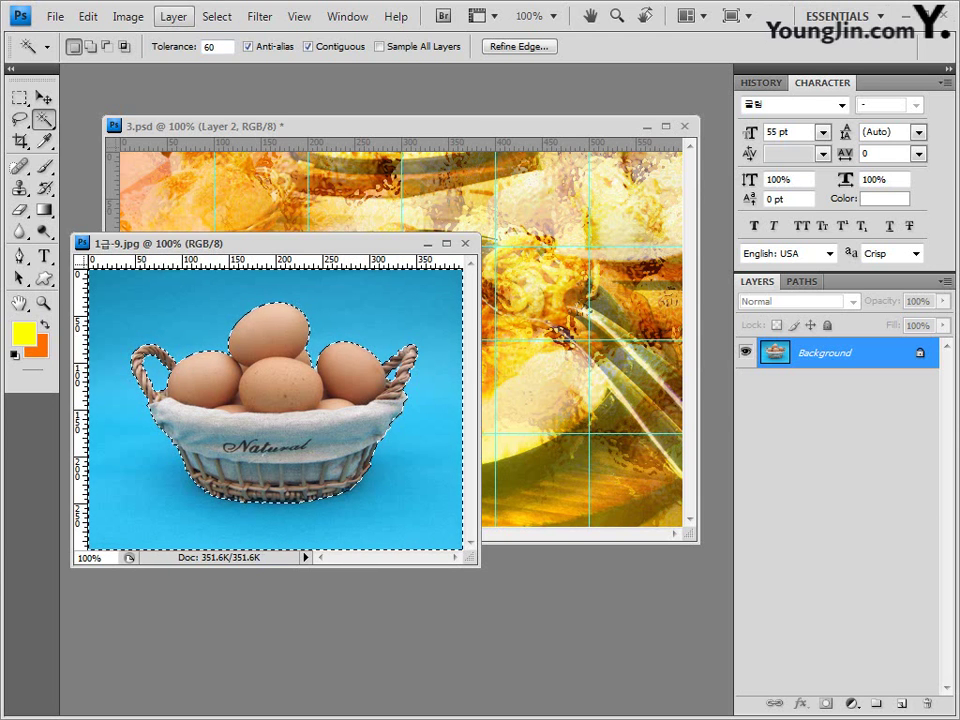
Step: Invert the selection to the egg basket, copy it, close 1급-9.jpg and paste the basket into 3.psd
click(217, 16)
click(229, 90)
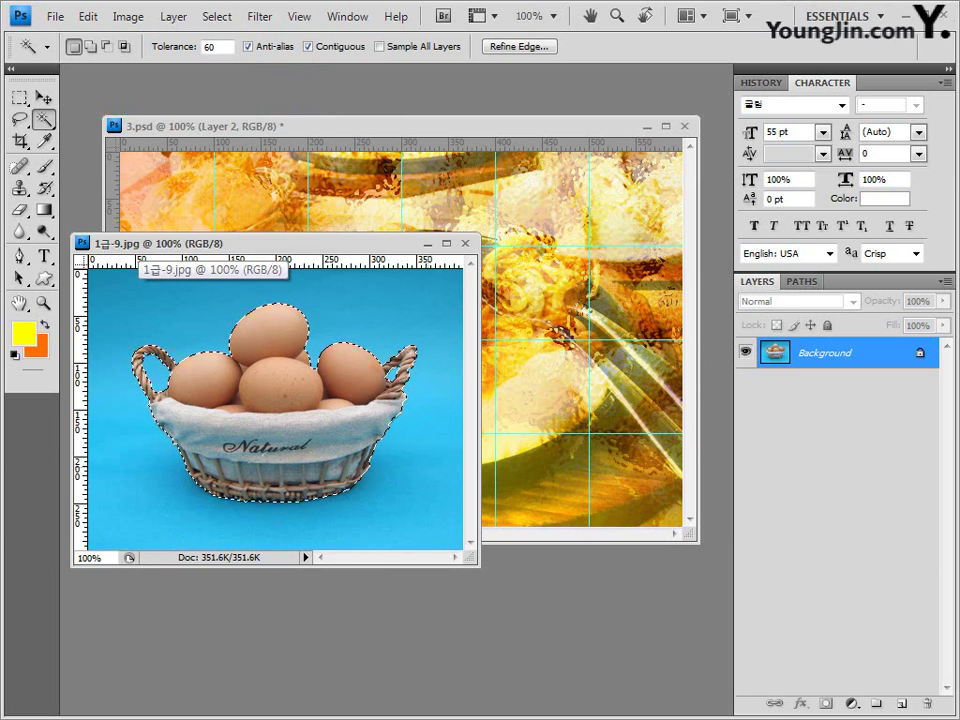
click(465, 243)
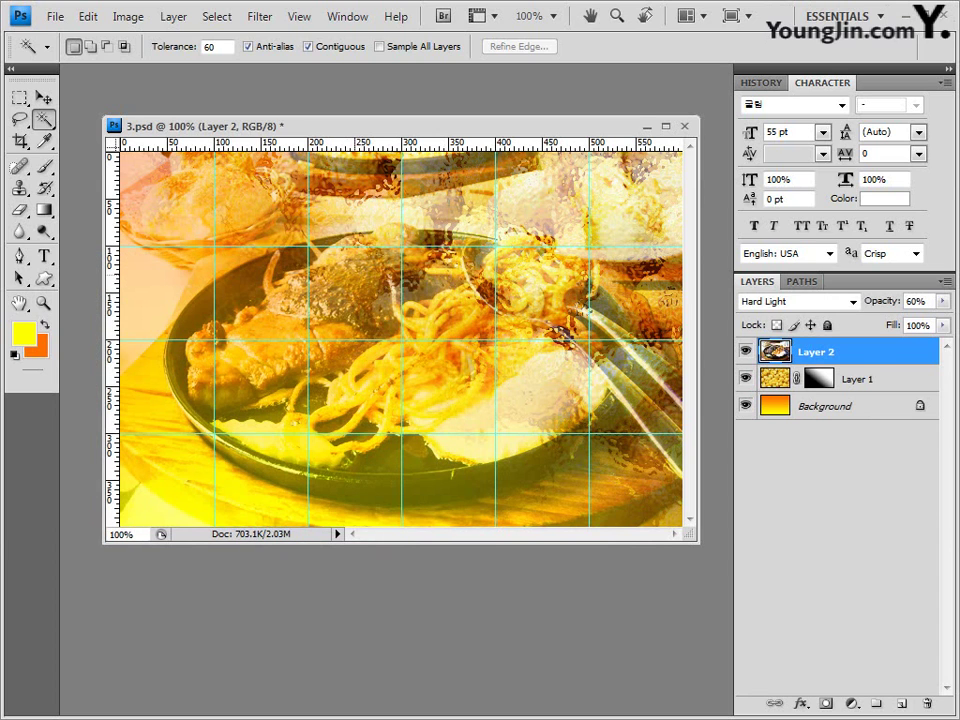
key(ctrl+v)
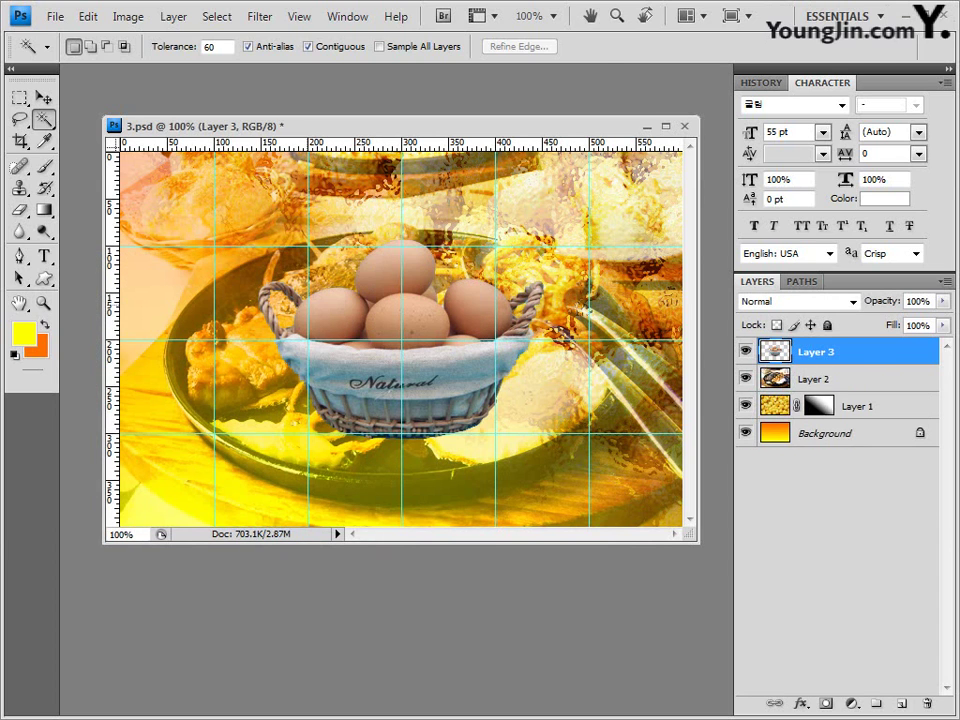
Step: Scale the egg basket proportionally to about 81% and place it in the canvas's lower-left corner, centred at about X 136, Y 300 px
key(ctrl+t)
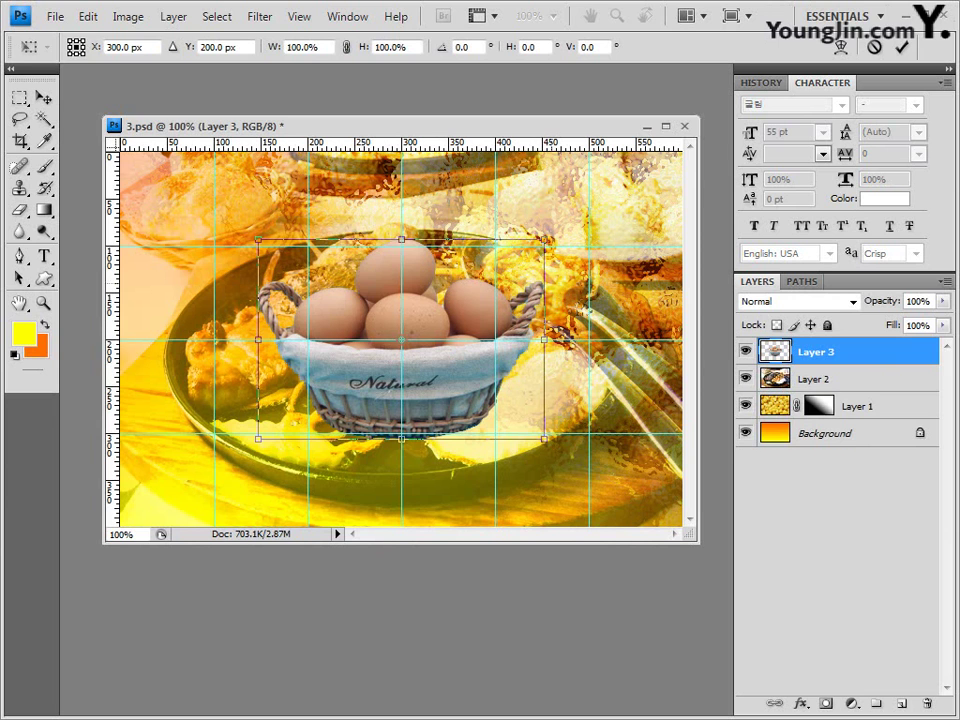
drag(473, 315, 416, 361)
drag(347, 383, 279, 409)
drag(417, 309, 351, 355)
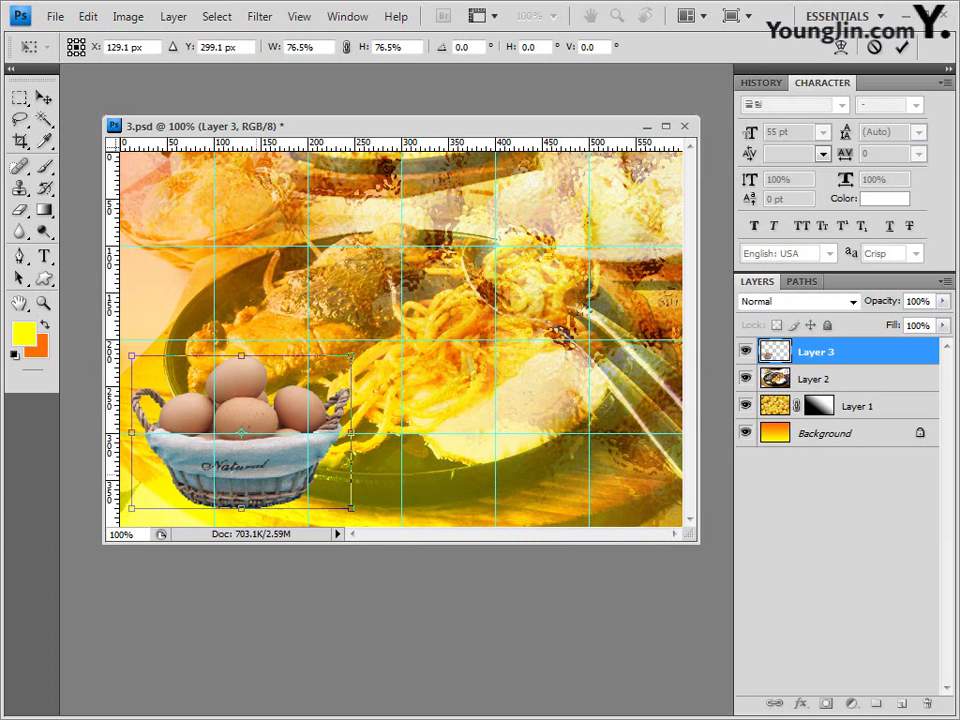
key(Down)
key(Down)
key(Down)
key(Down)
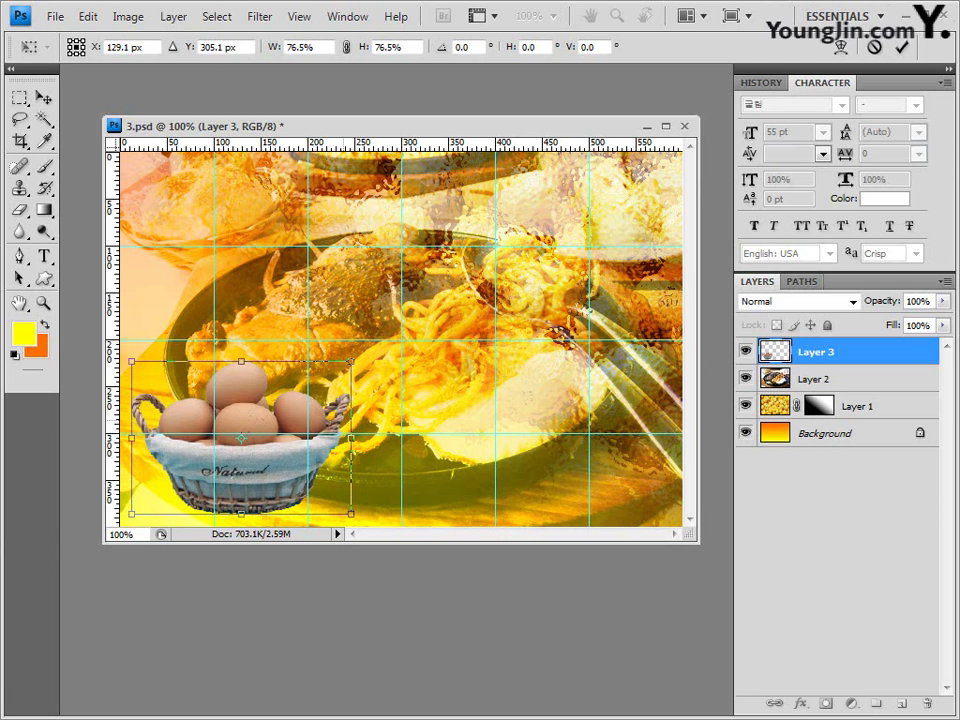
drag(352, 361, 364, 352)
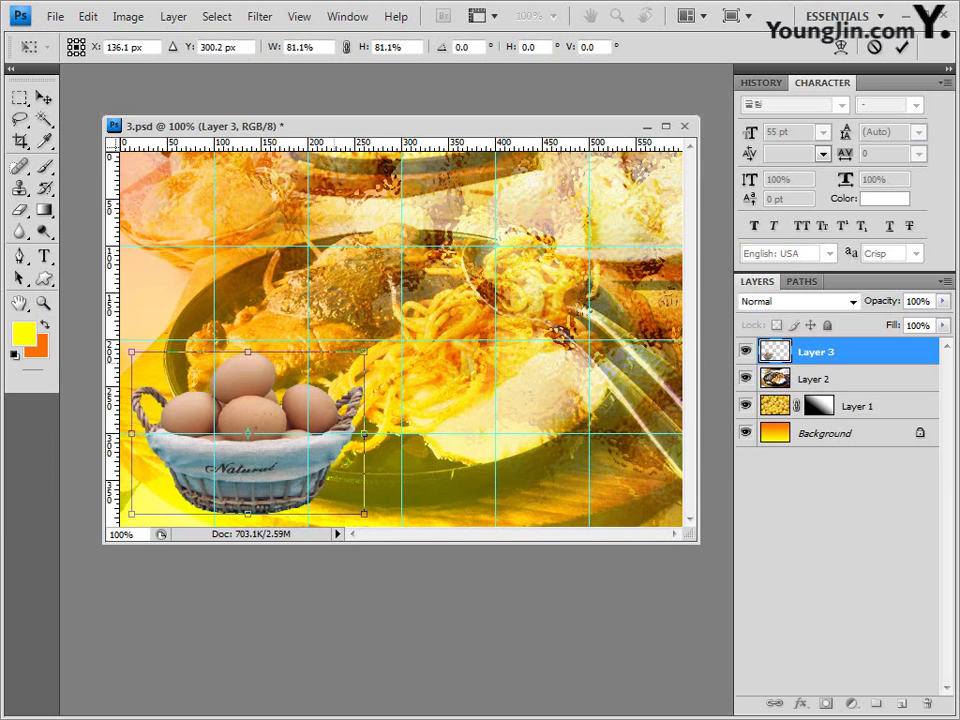
key(Return)
click(44, 119)
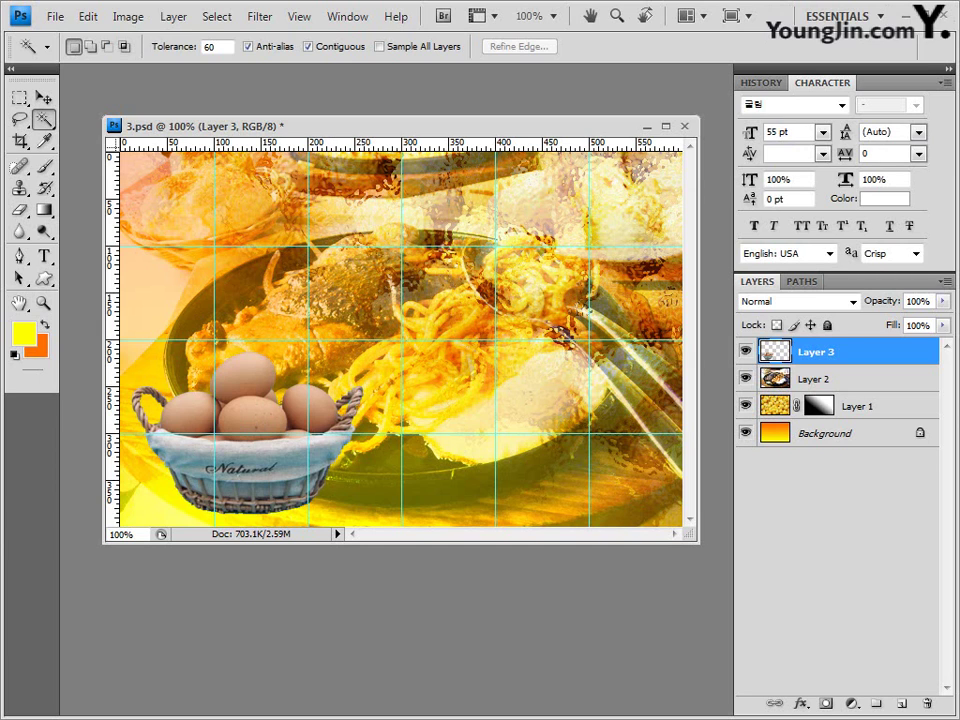
Step: Apply a Drop Shadow with the default settings to Layer 3, the egg basket
click(801, 704)
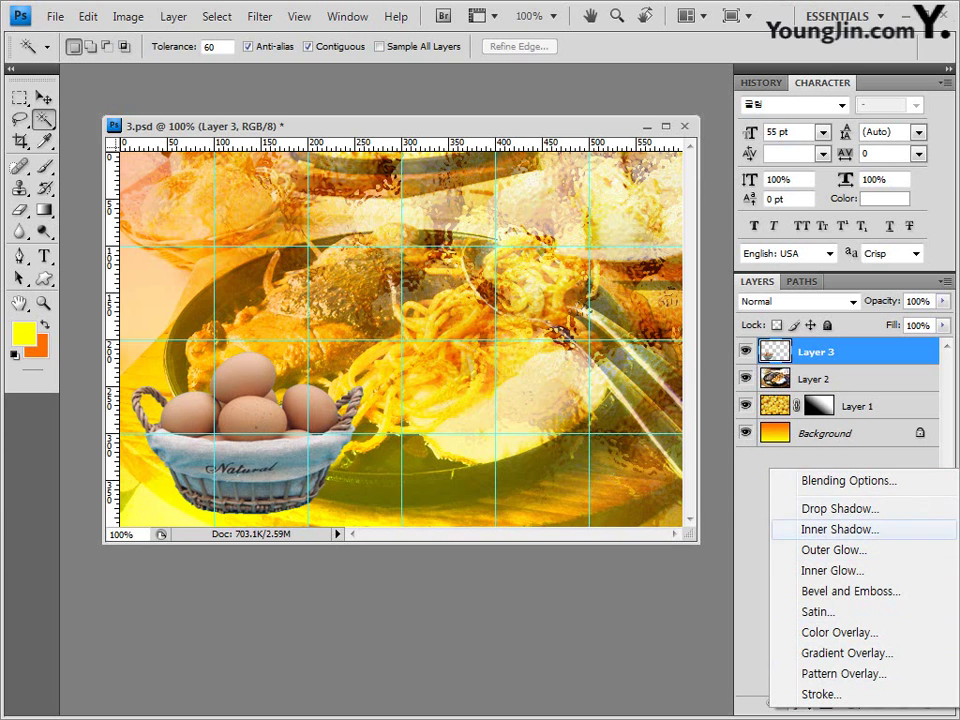
click(830, 508)
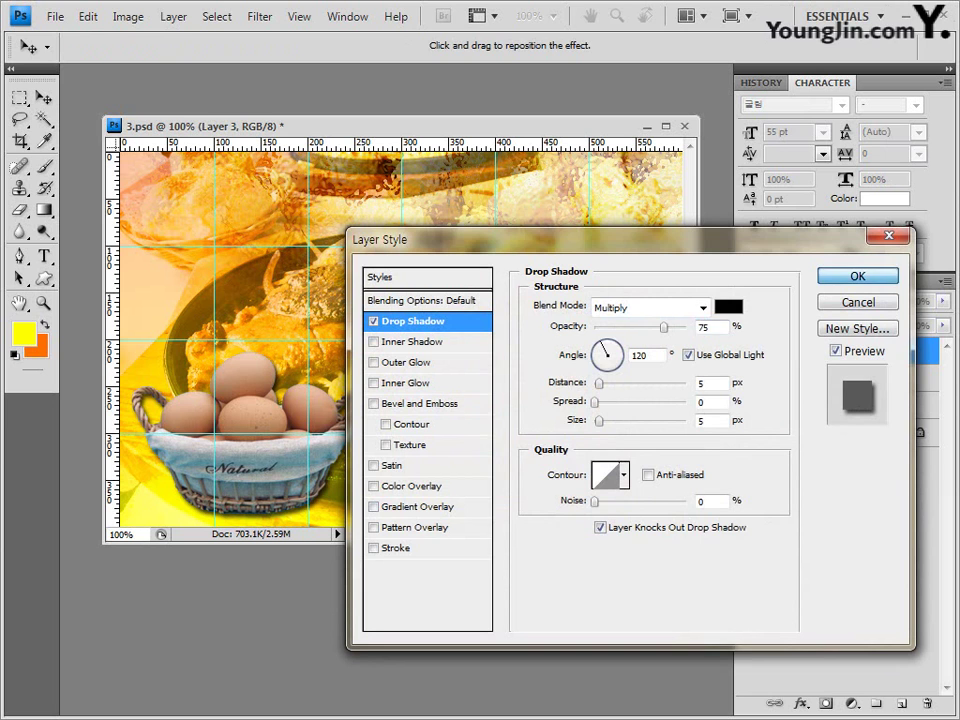
key(Return)
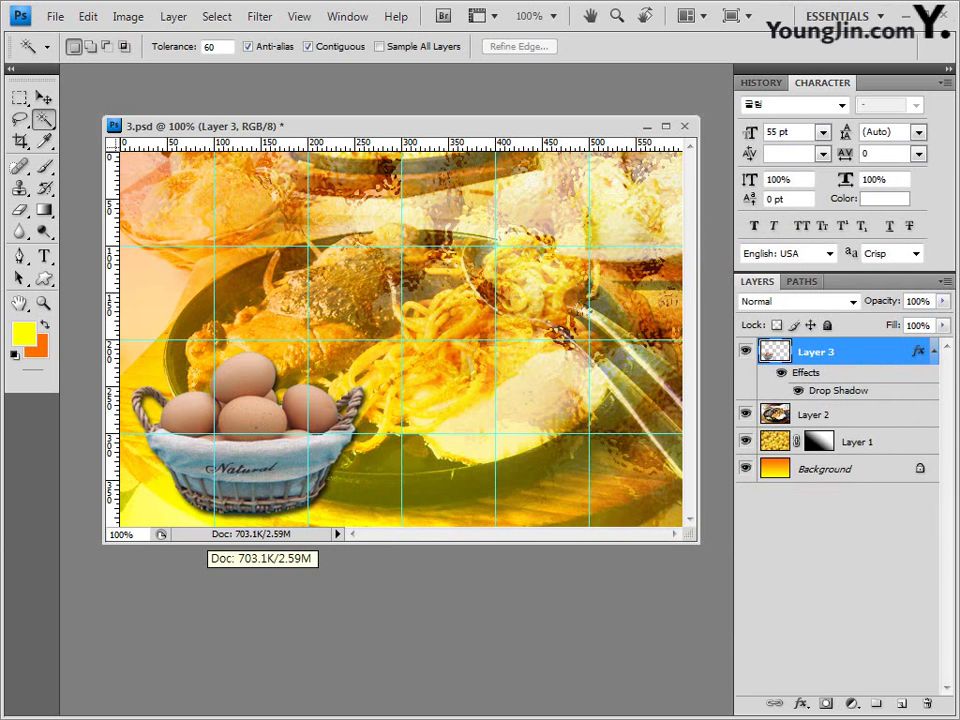
Step: Open 1급-10.jpg from the 기출문제01 folder in a floating window and select its white background with the Magic Wand
key(alt+Tab)
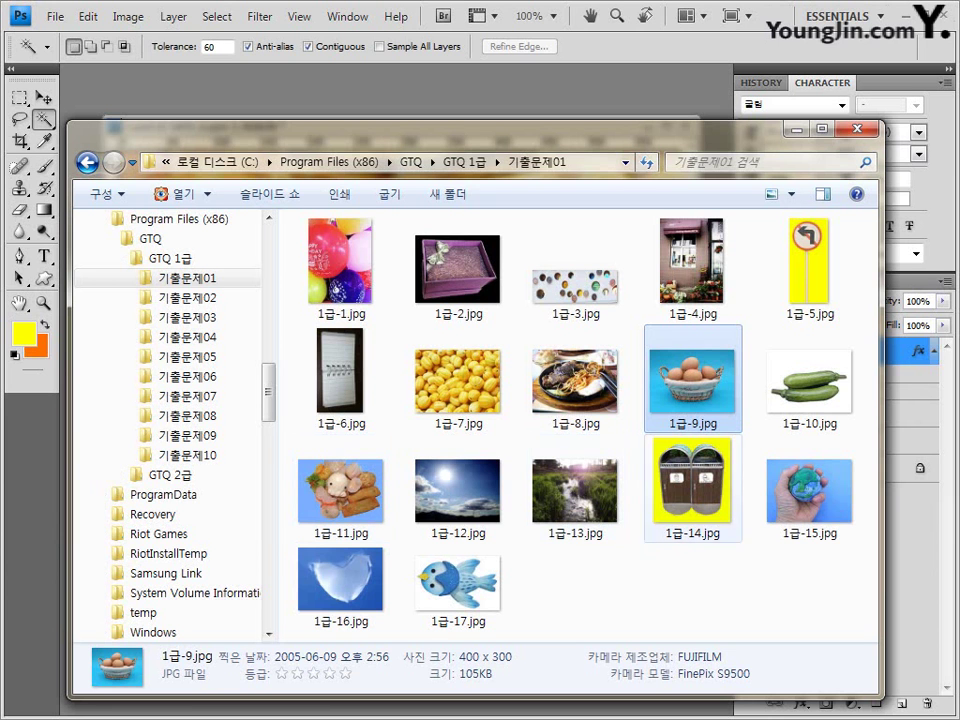
drag(810, 380, 380, 60)
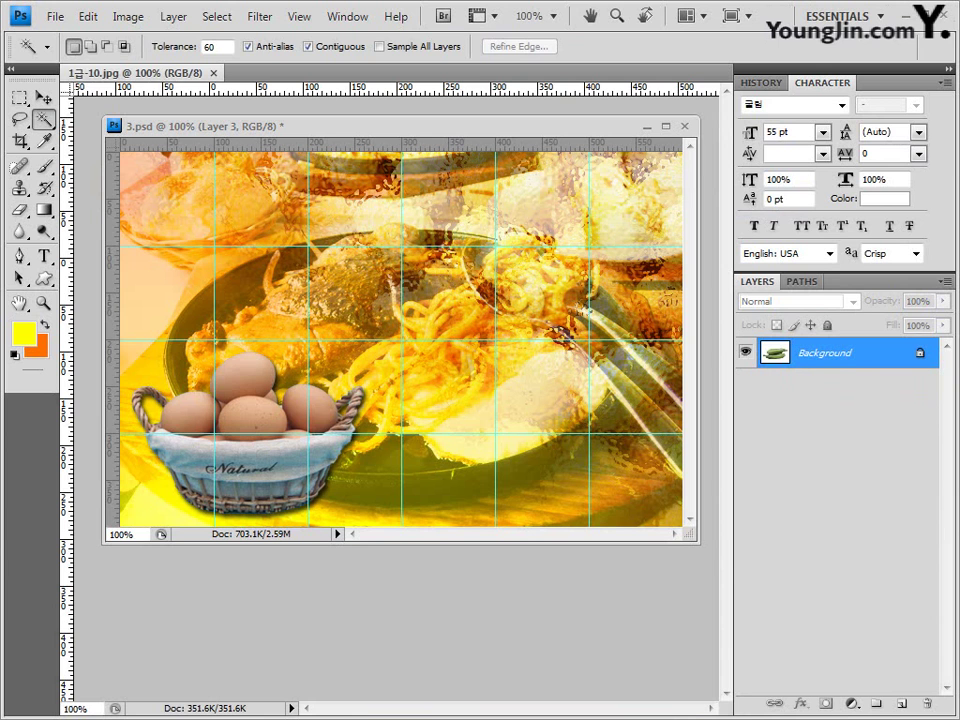
drag(135, 73, 177, 247)
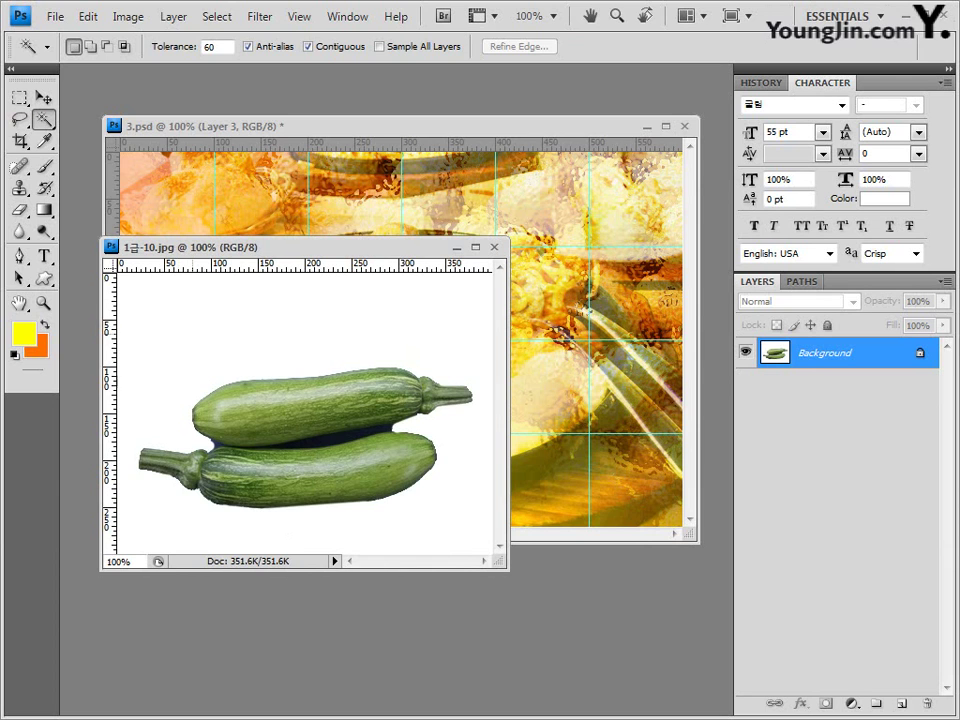
click(204, 360)
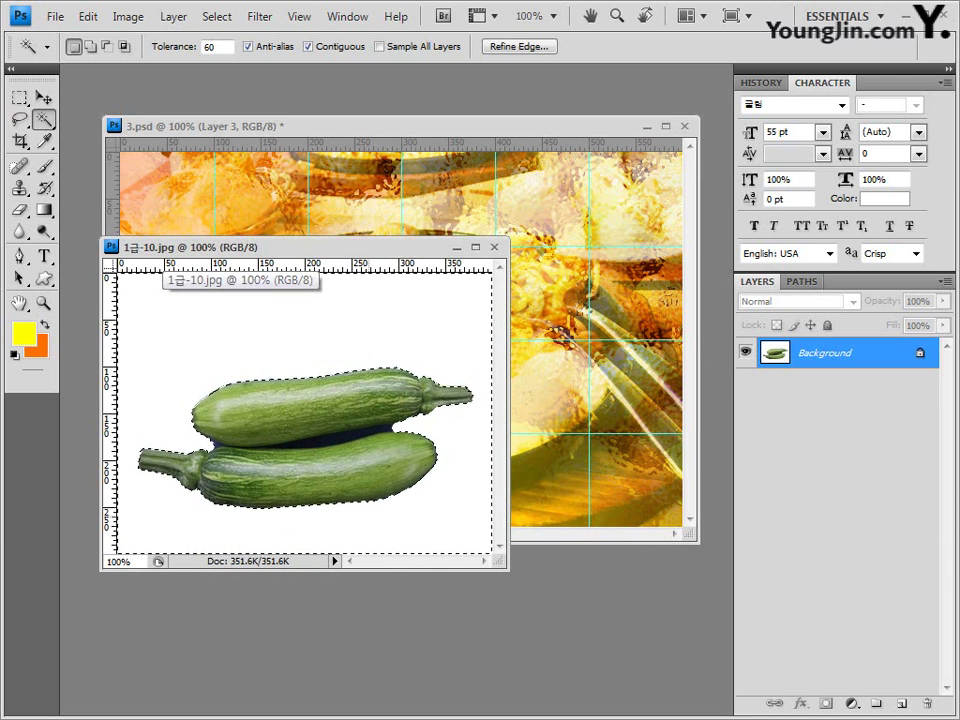
Step: Invert the selection to the two zucchini, copy them, close 1급-10.jpg and paste them into 3.psd
click(212, 16)
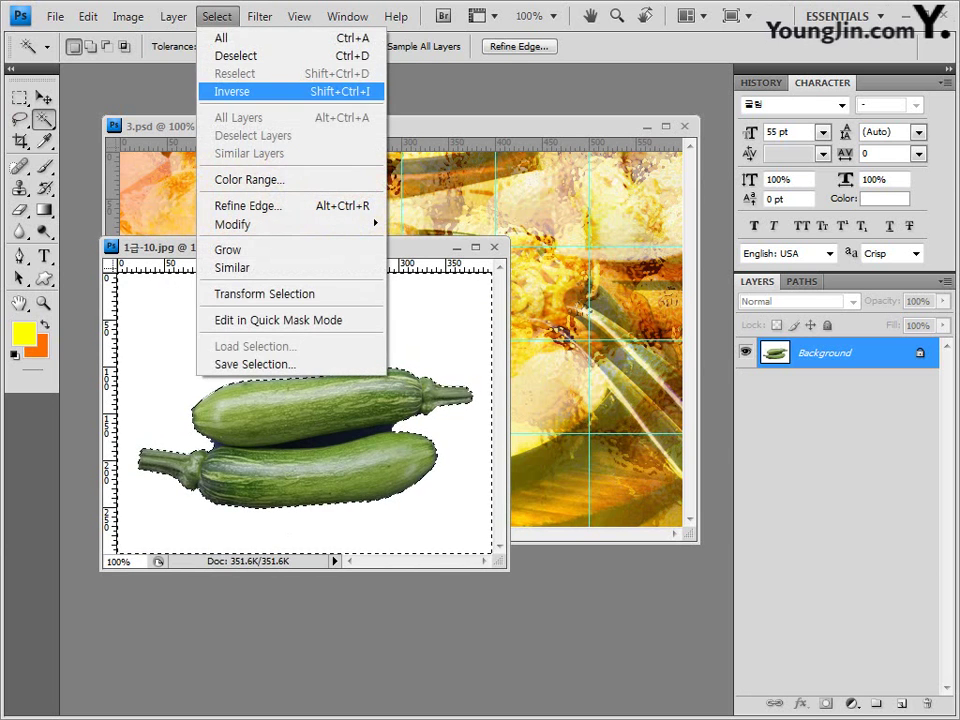
click(232, 91)
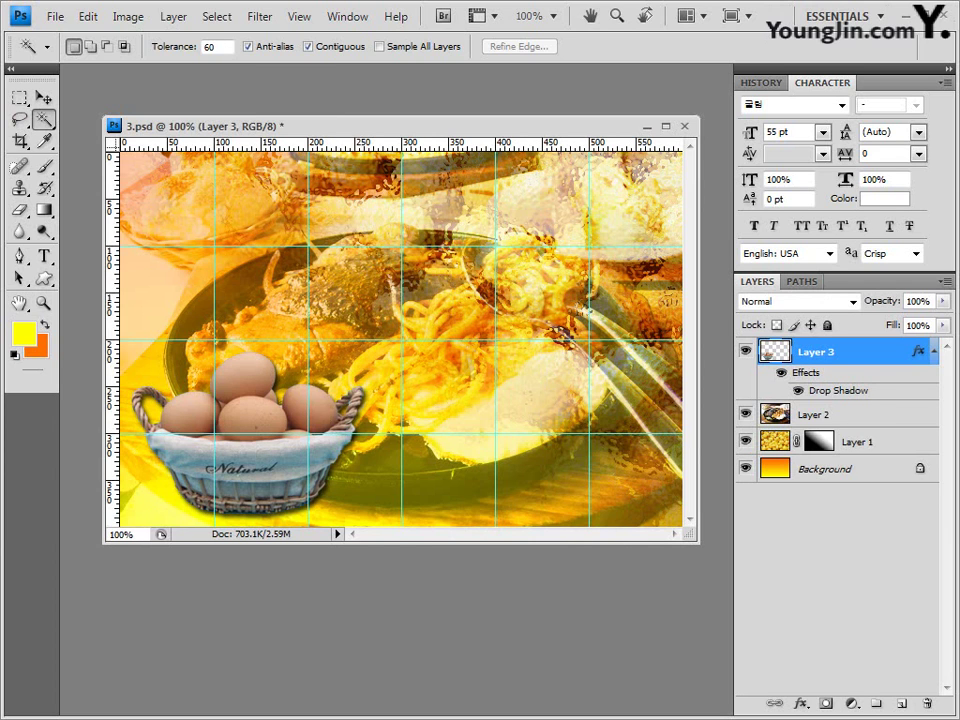
key(ctrl+v)
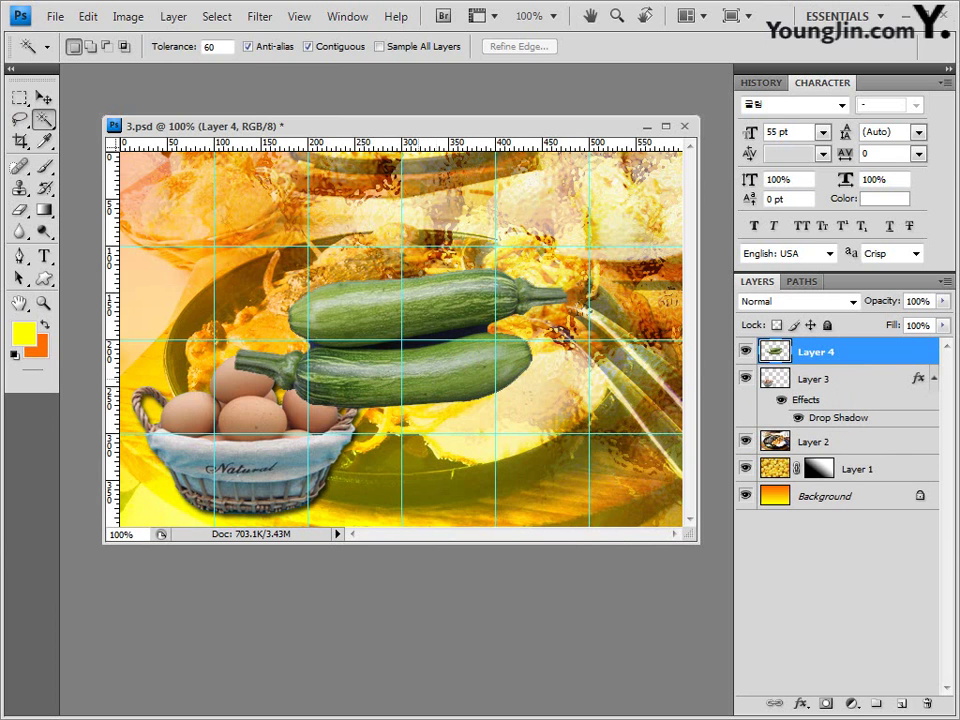
Step: Scale the zucchini to about 59%, rotate them about 28° clockwise and place them in the canvas's lower-right area, near X 476, Y 313 px
key(ctrl+t)
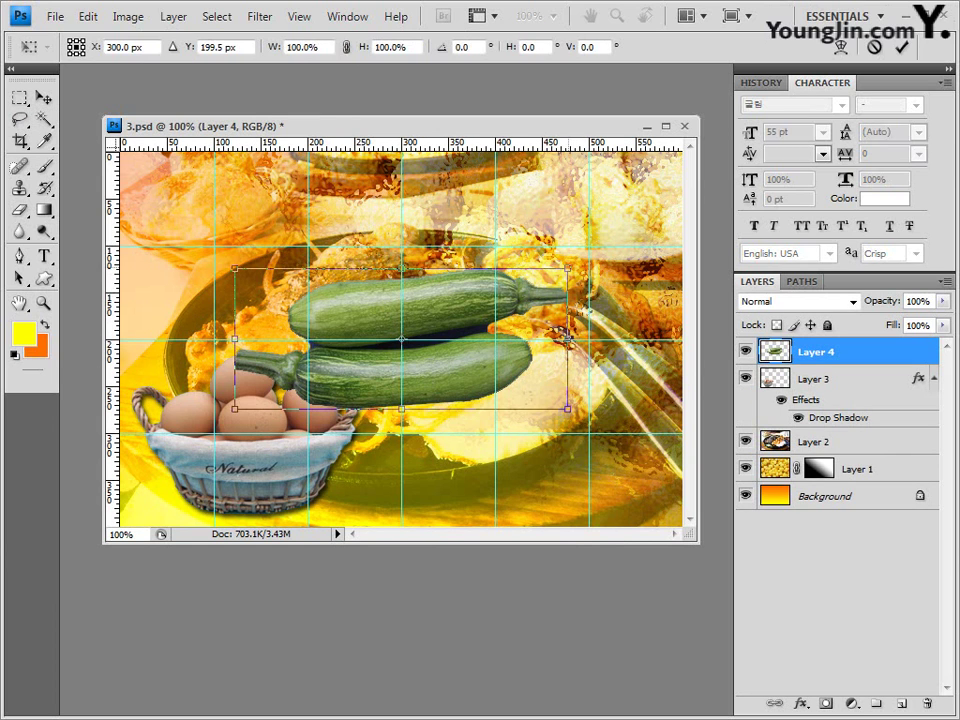
drag(562, 270, 449, 319)
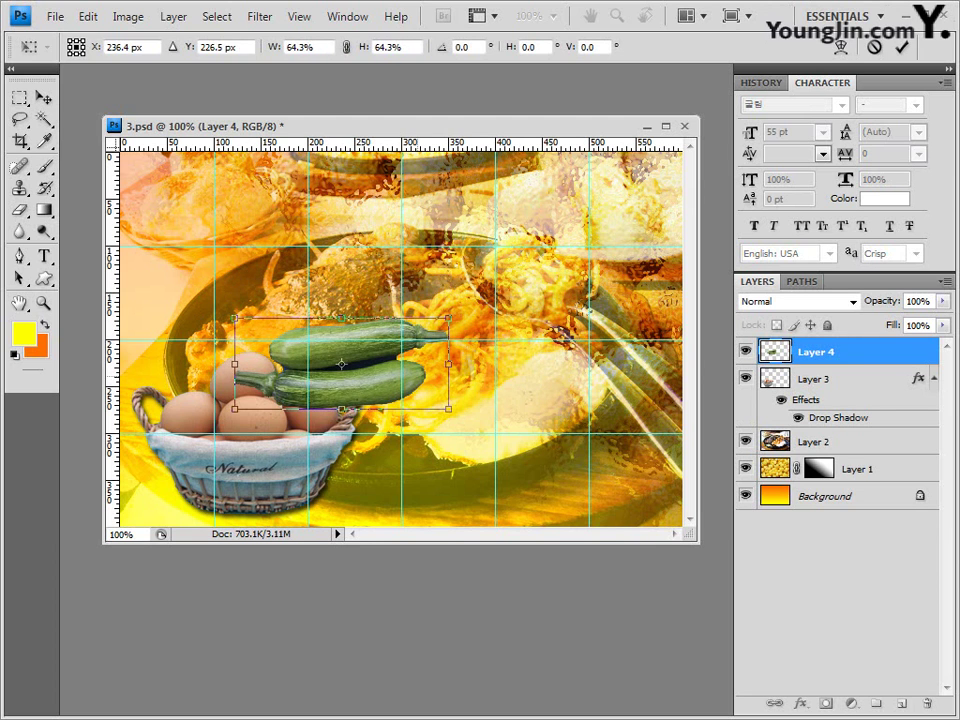
drag(342, 363, 523, 459)
drag(416, 464, 427, 472)
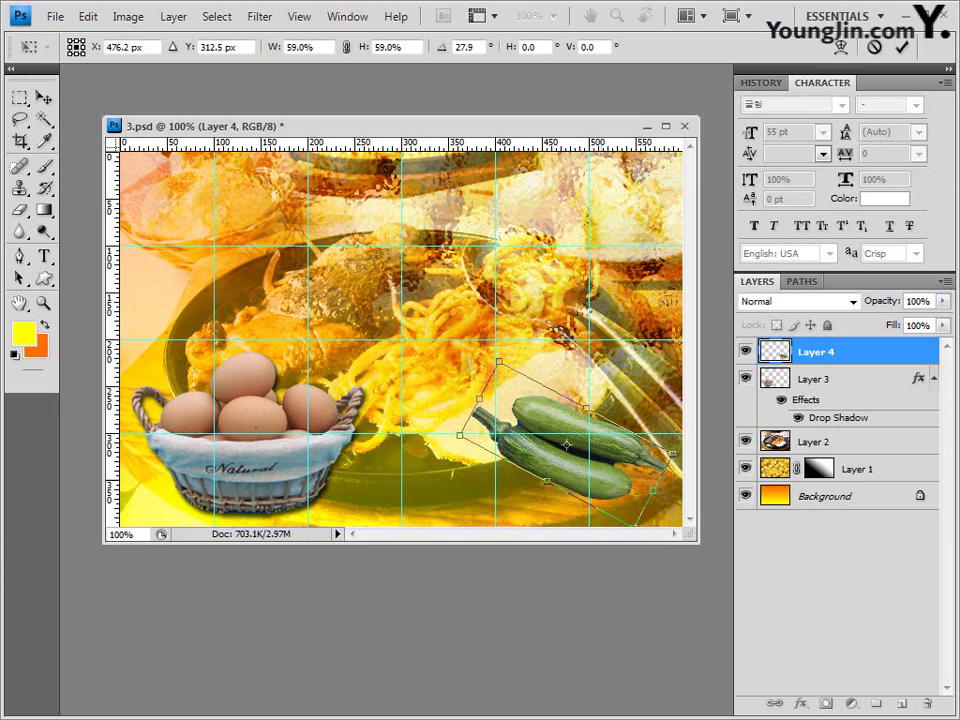
key(Return)
key(w)
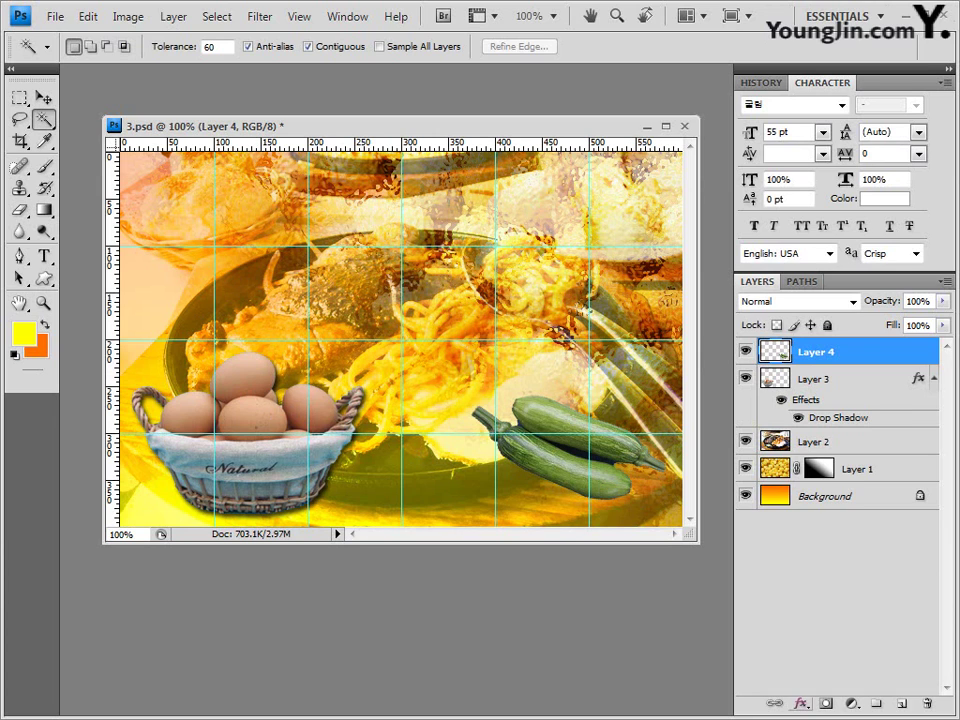
Step: Apply Bevel and Emboss and Outer Glow with default settings to Layer 4, and collapse the effects lists of Layers 4 and 3
click(800, 703)
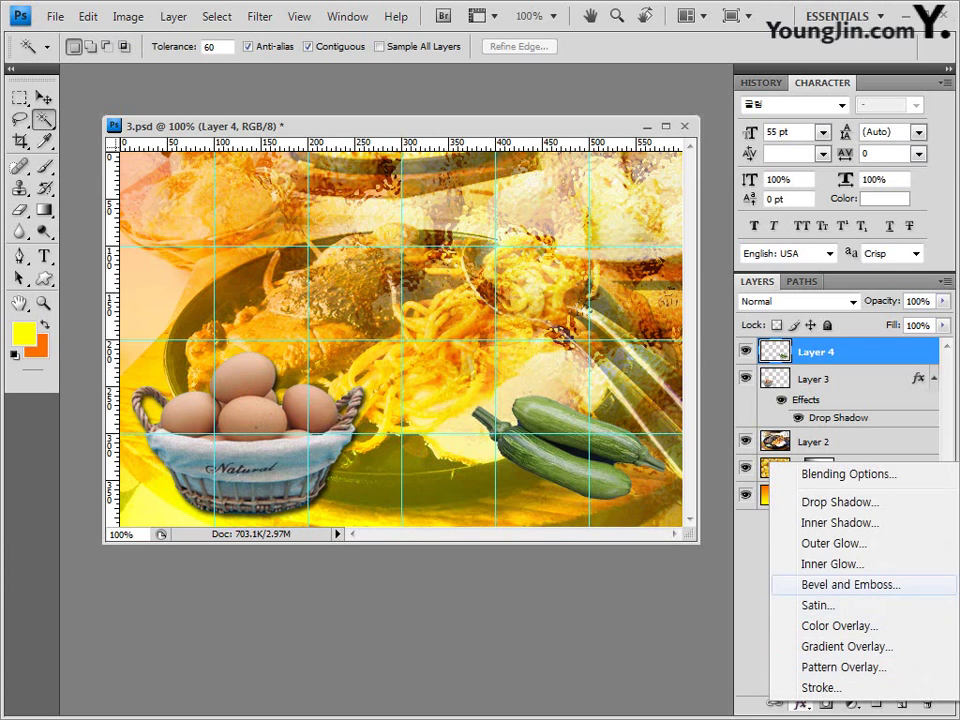
click(850, 584)
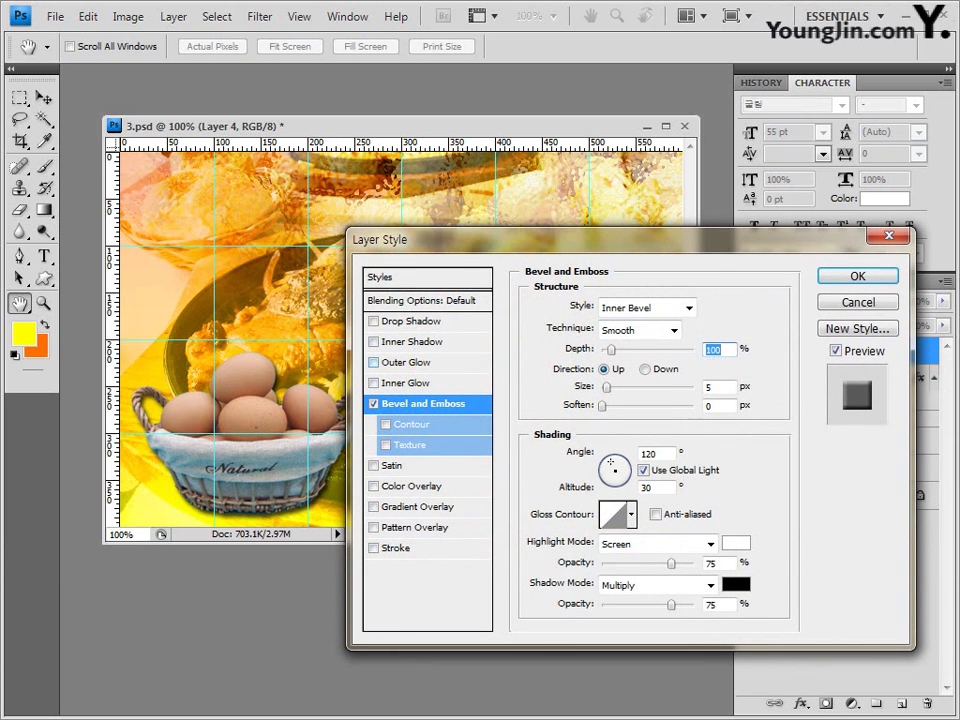
click(374, 362)
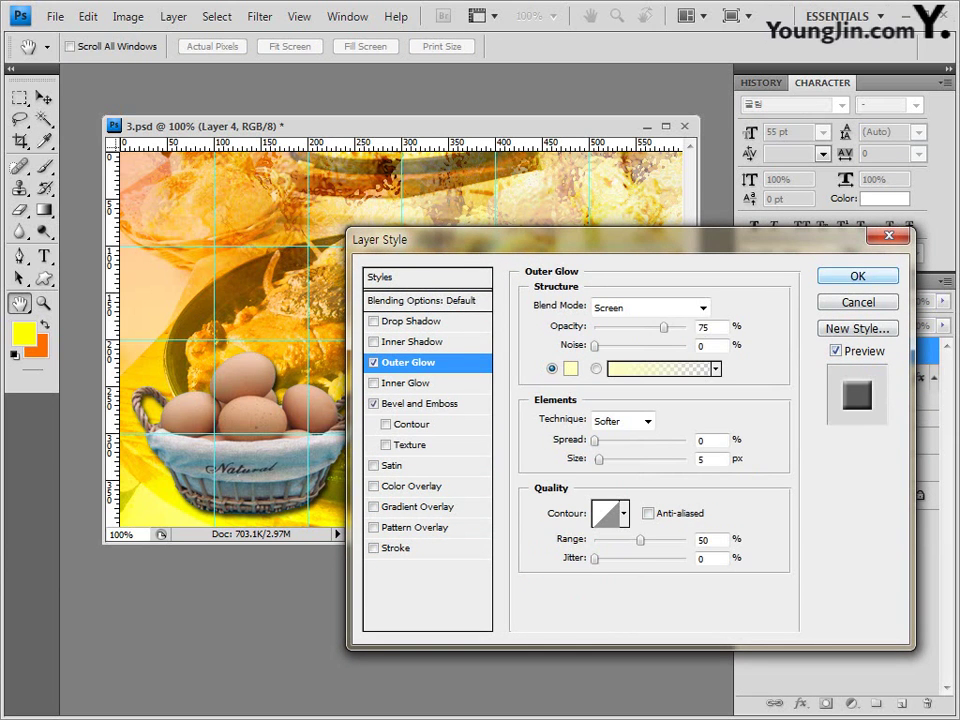
key(Return)
key(w)
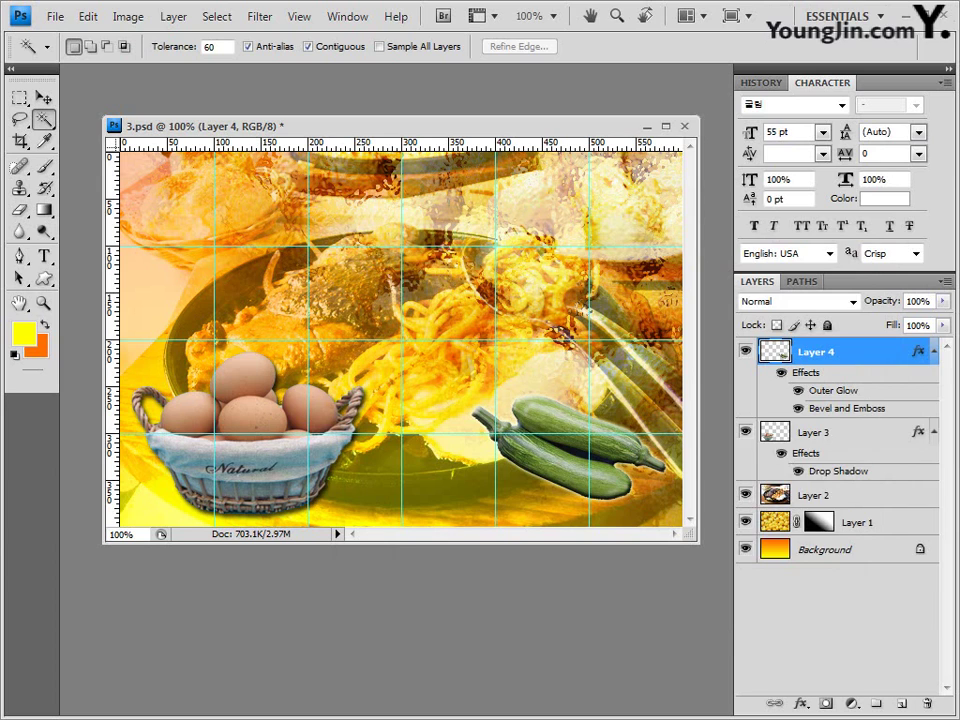
click(933, 351)
click(933, 378)
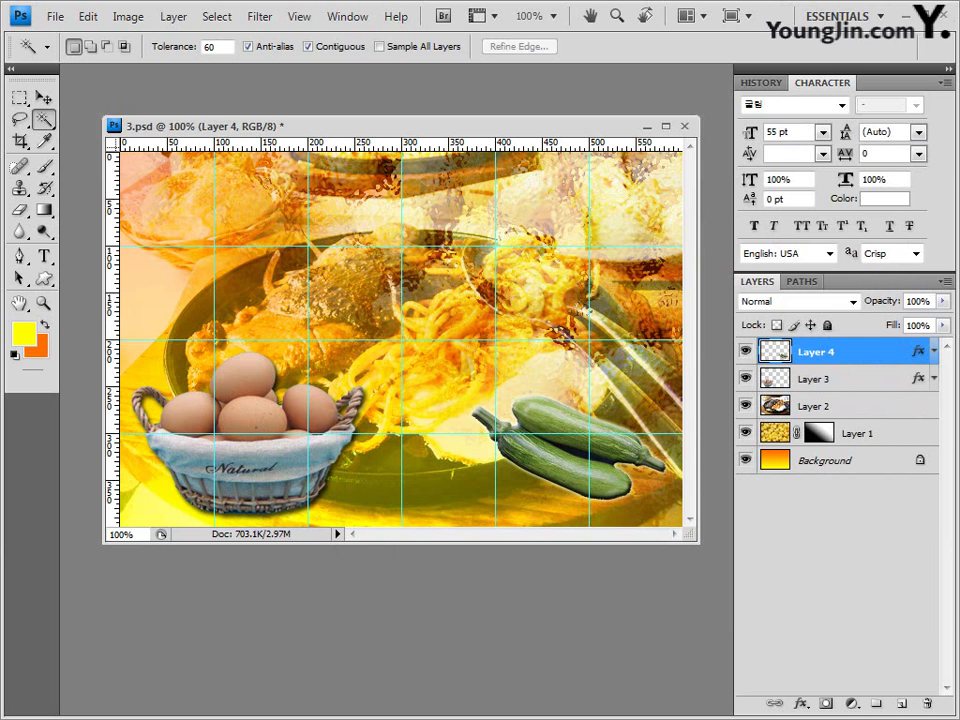
Step: Open 1급-11.jpg from the 기출문제01 folder in a floating window and select its blue background with the Magic Wand
key(ctrl+o)
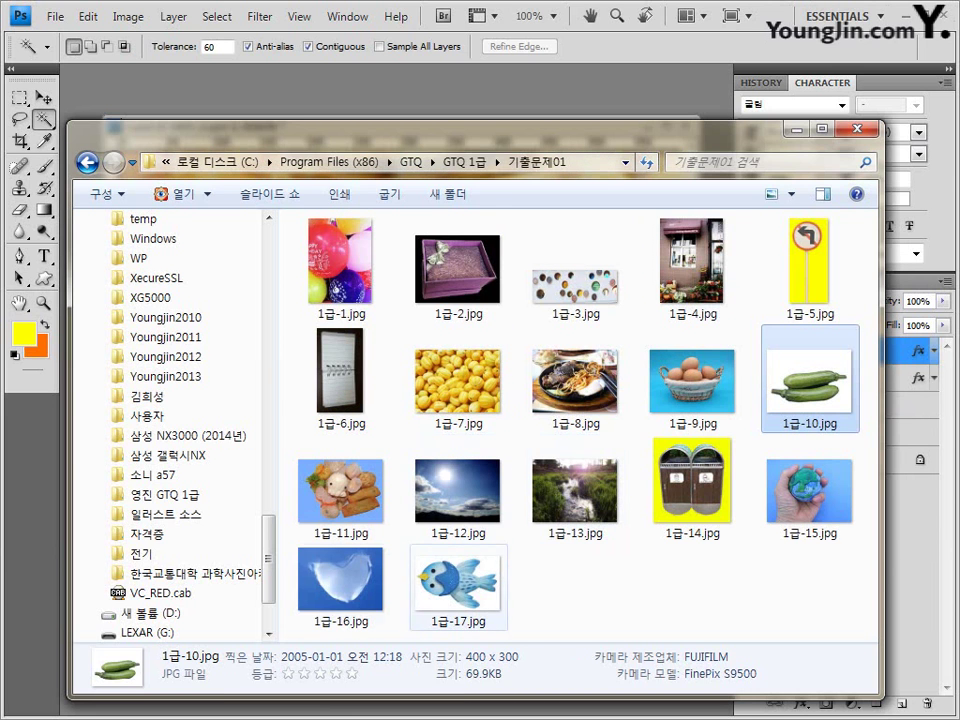
drag(340, 485, 390, 70)
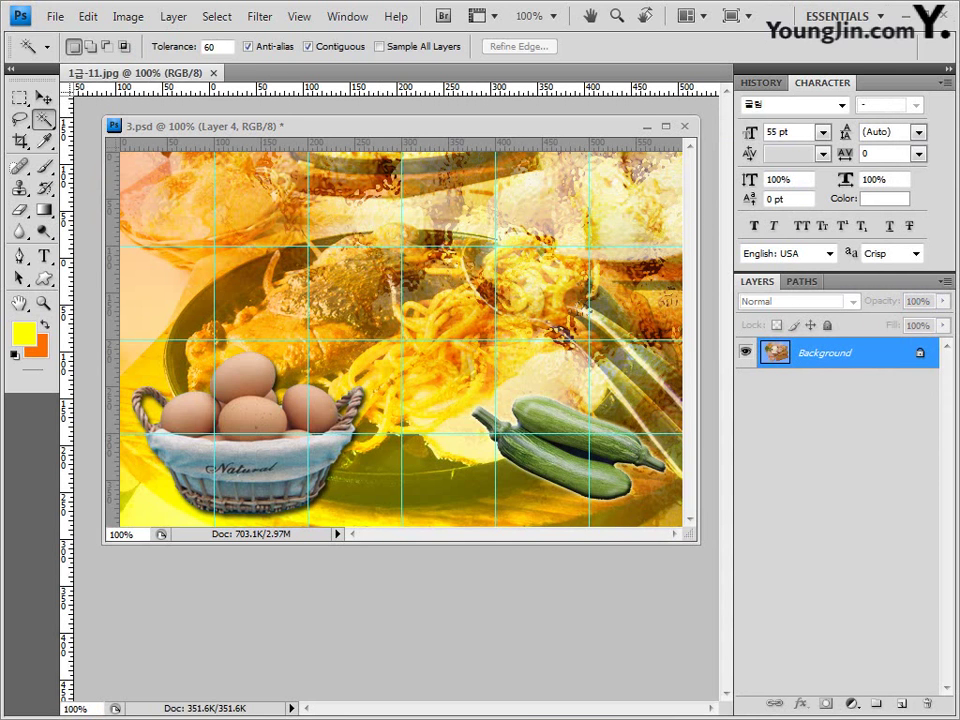
drag(140, 72, 160, 172)
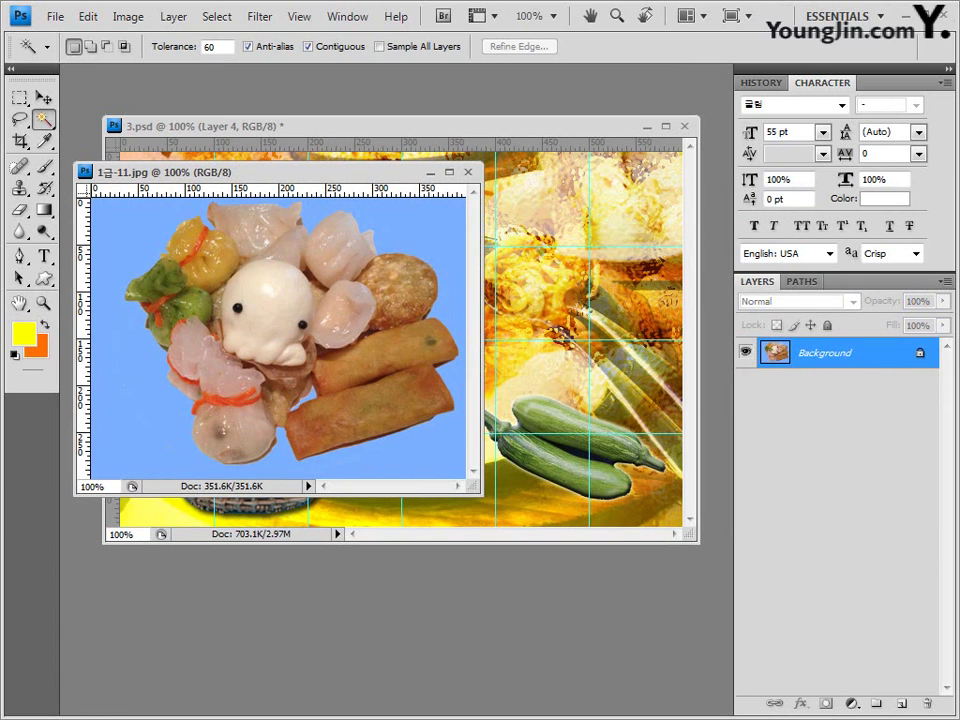
click(44, 119)
click(130, 136)
click(130, 237)
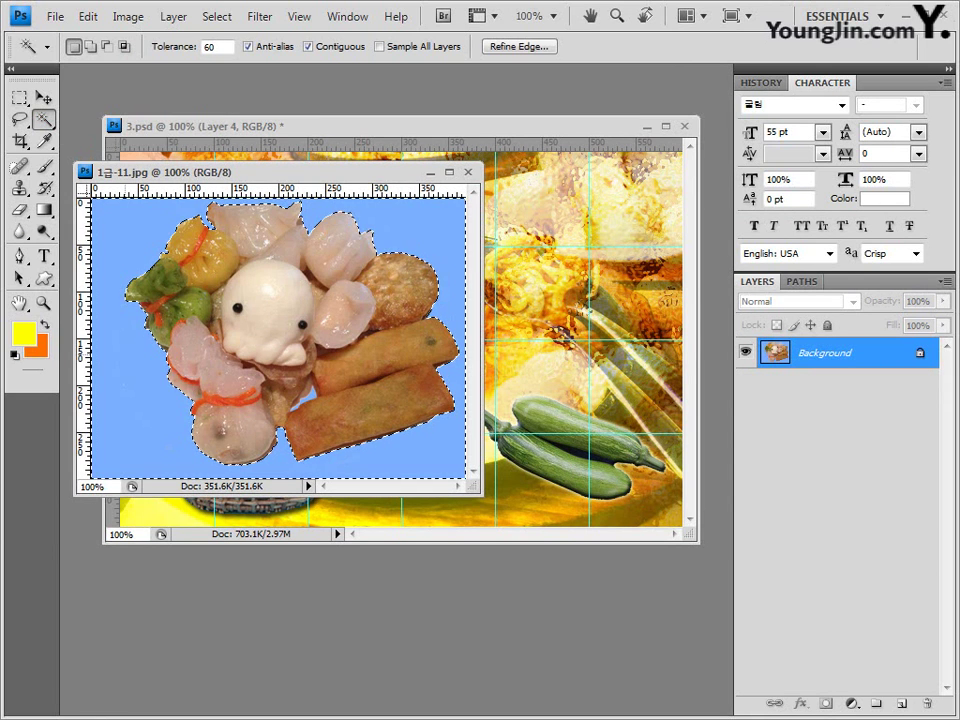
Step: Set the Magic Wand tolerance to 15 and add the small blue gap beside the lower spring roll to the background selection
click(91, 46)
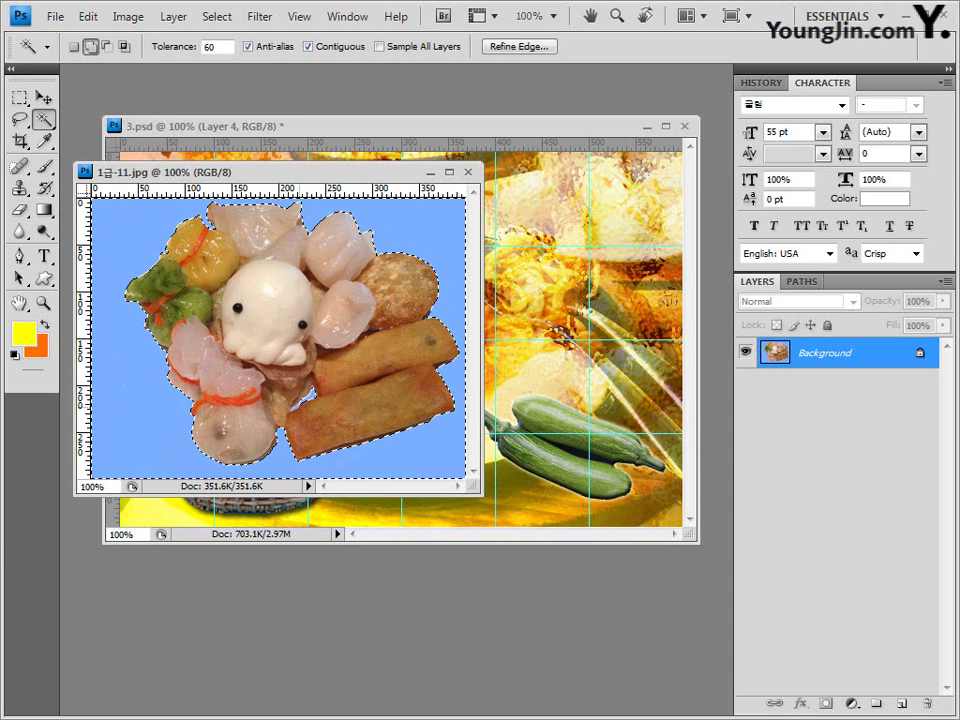
click(74, 46)
click(91, 46)
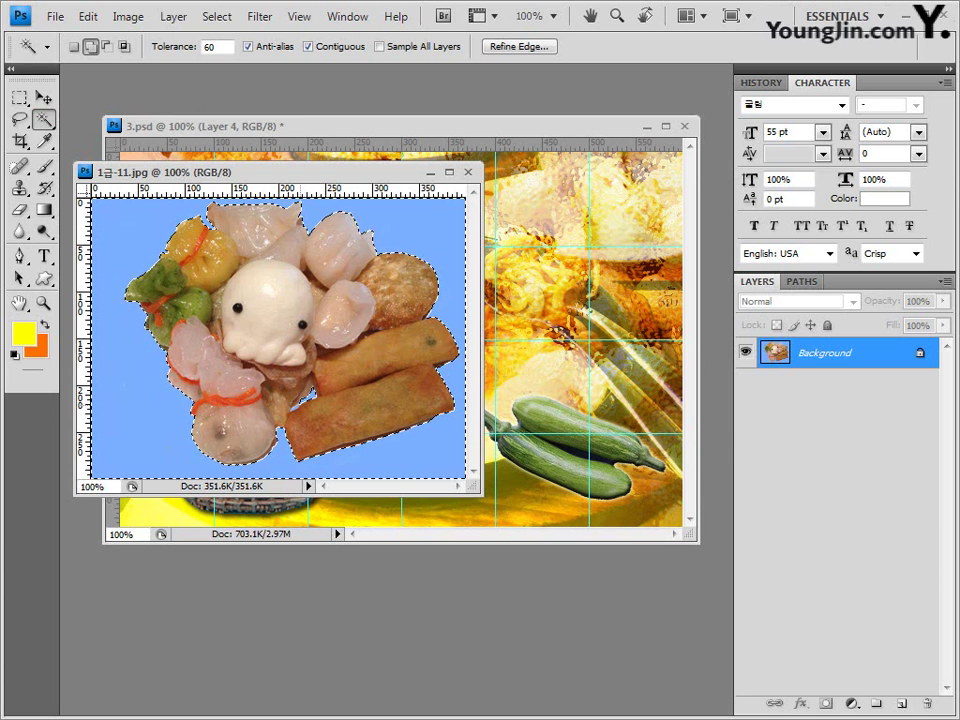
shift+click(305, 414)
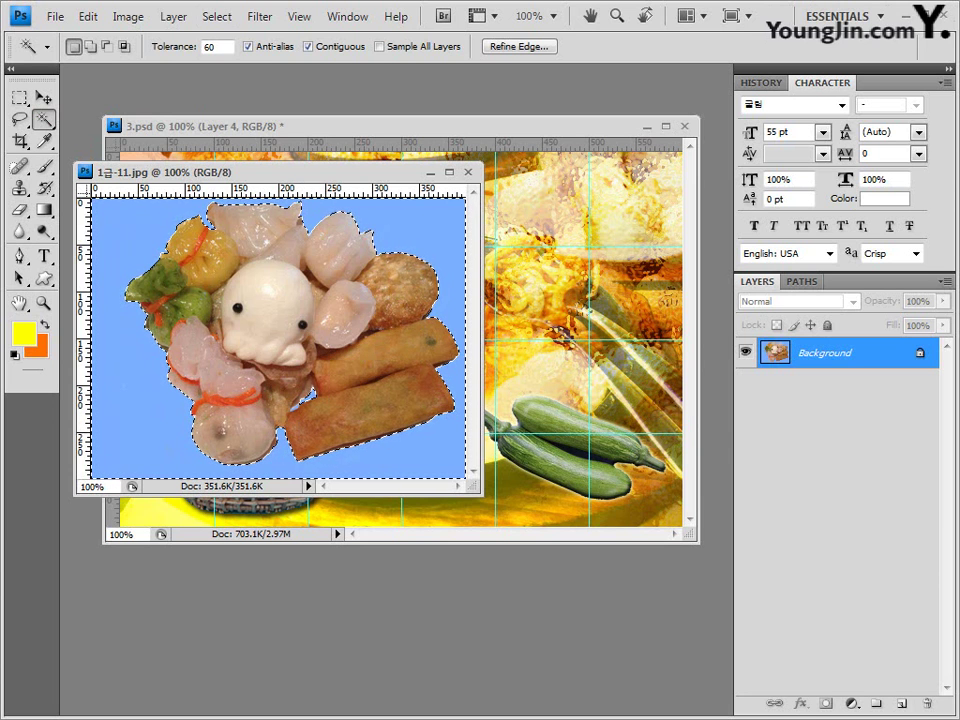
double_click(210, 46)
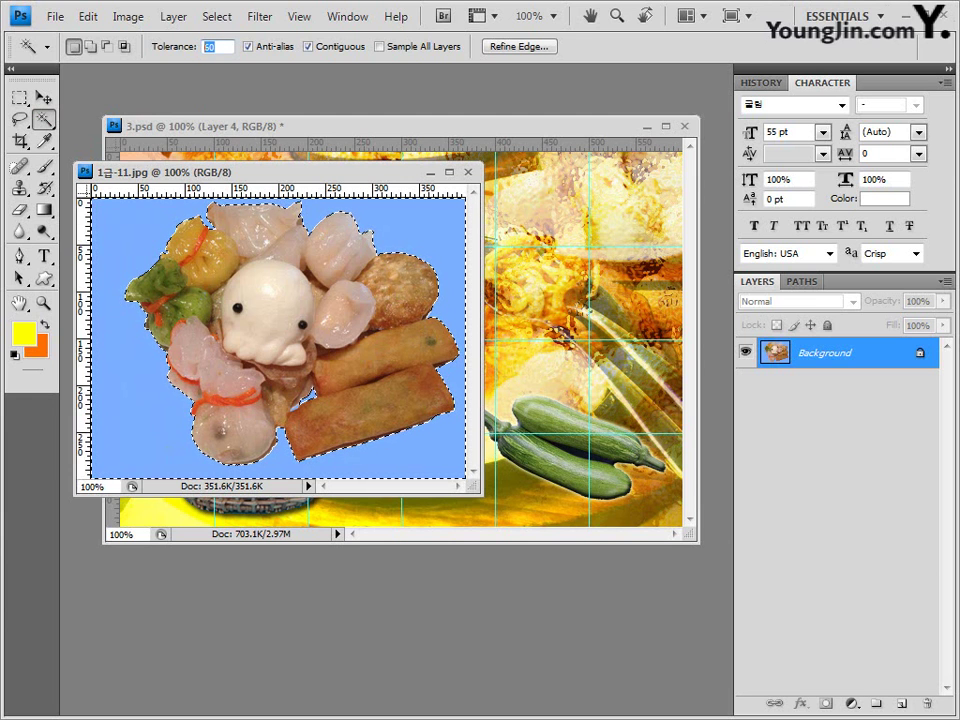
text(15)
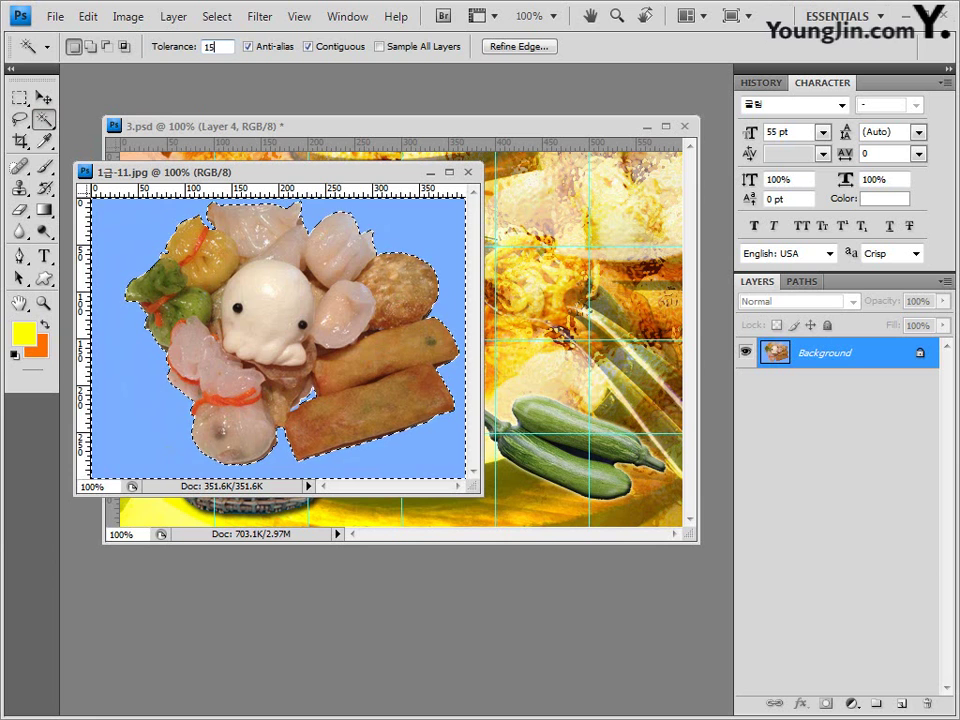
key(shift)
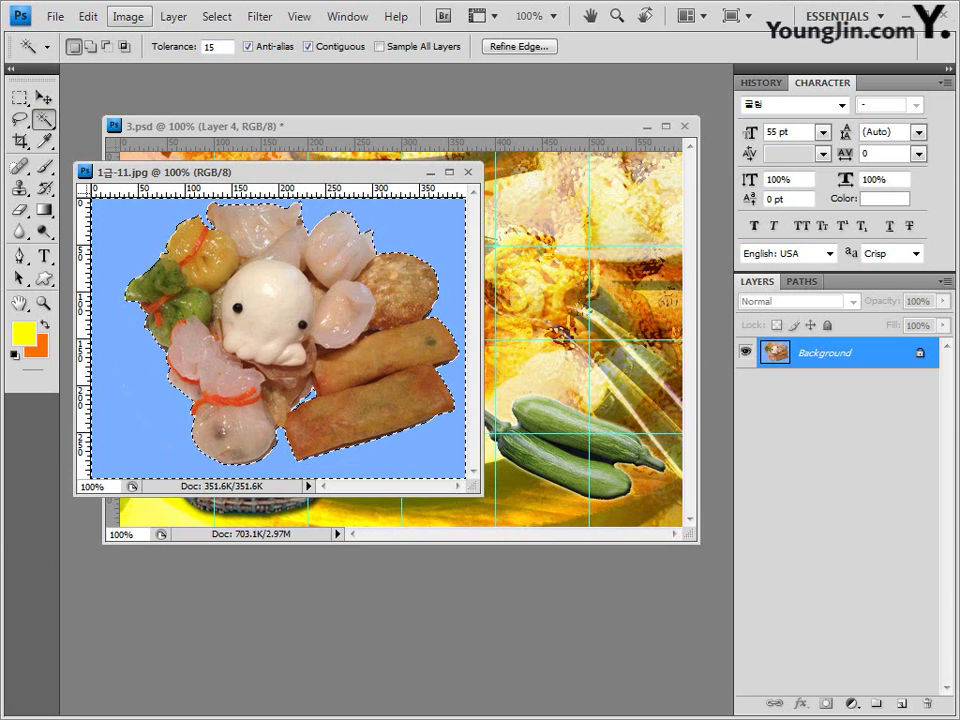
Step: Invert the selection and bring the dumplings and spring rolls into 3.psd, scaled to 52.5% at about X 244, Y 97 px
click(217, 16)
click(225, 90)
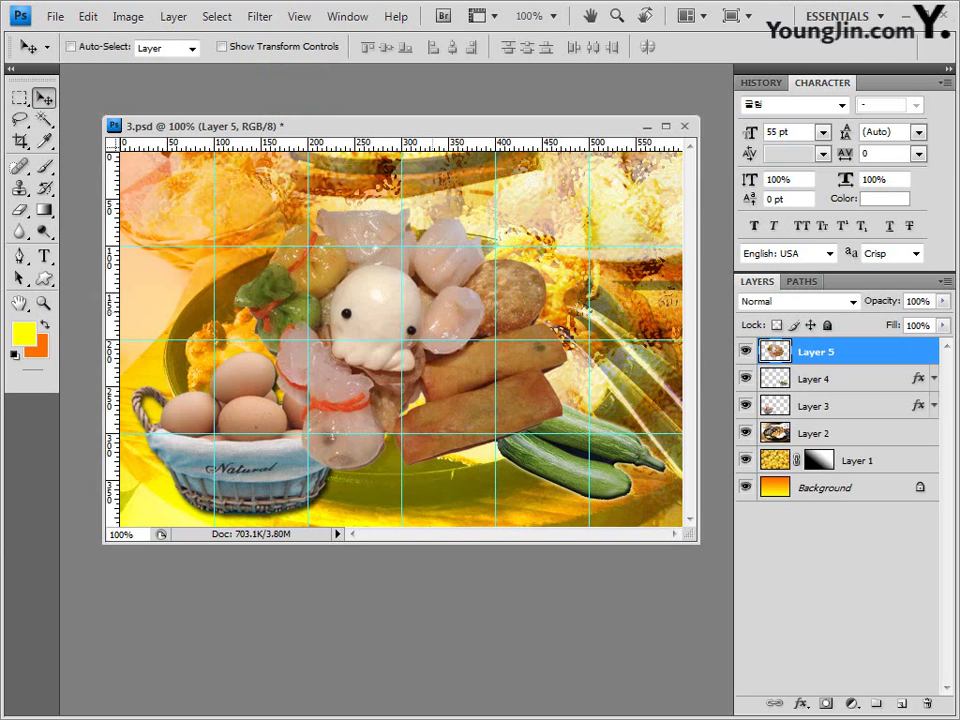
key(ctrl+t)
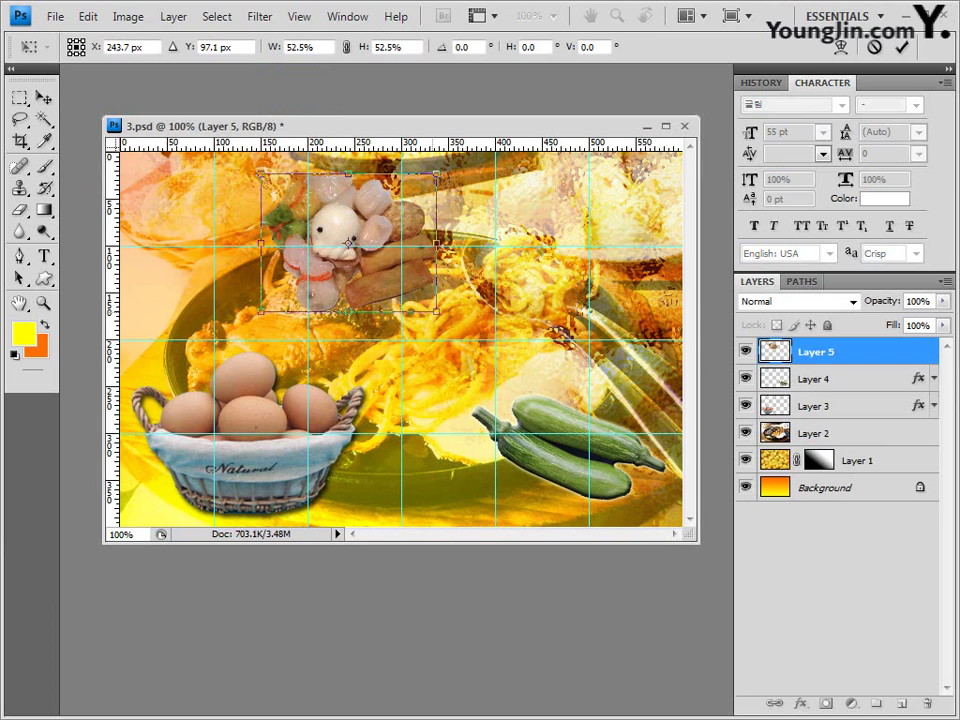
key(Return)
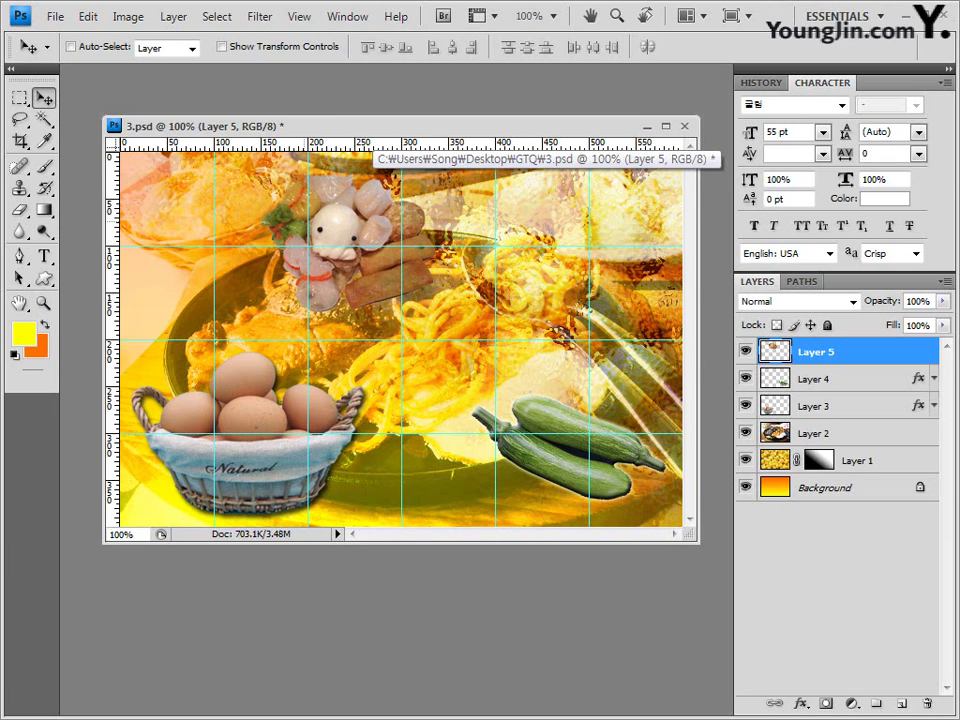
Step: Select the yellow dumpling on Layer 5 with the Quick Selection tool, using a 3 px brush
click(44, 119)
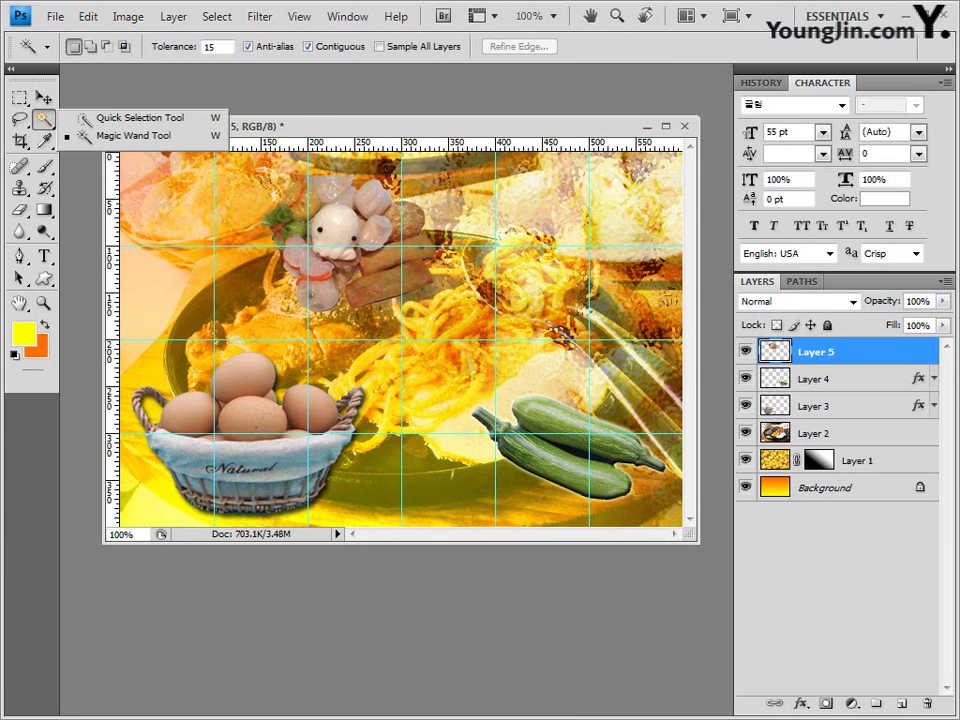
click(120, 118)
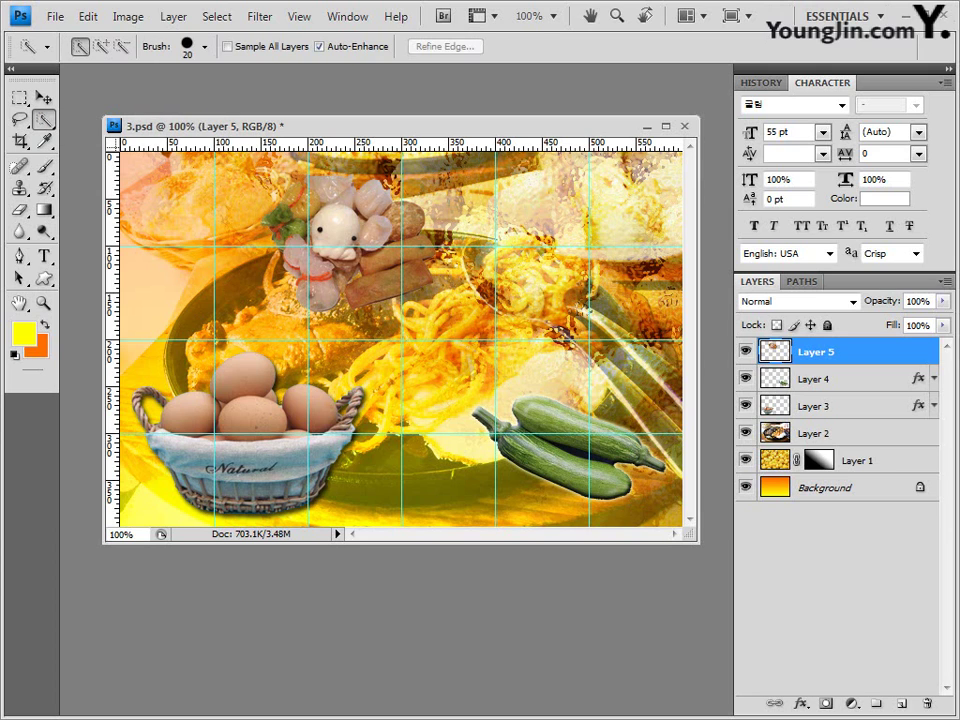
click(205, 46)
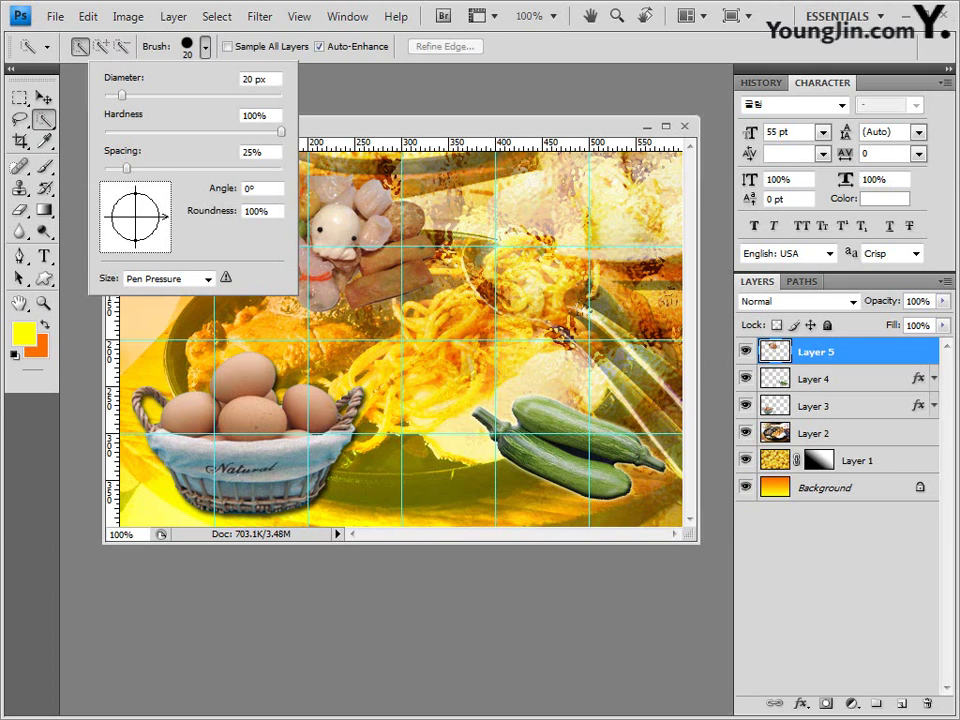
double_click(248, 79)
text(3)
key(Return)
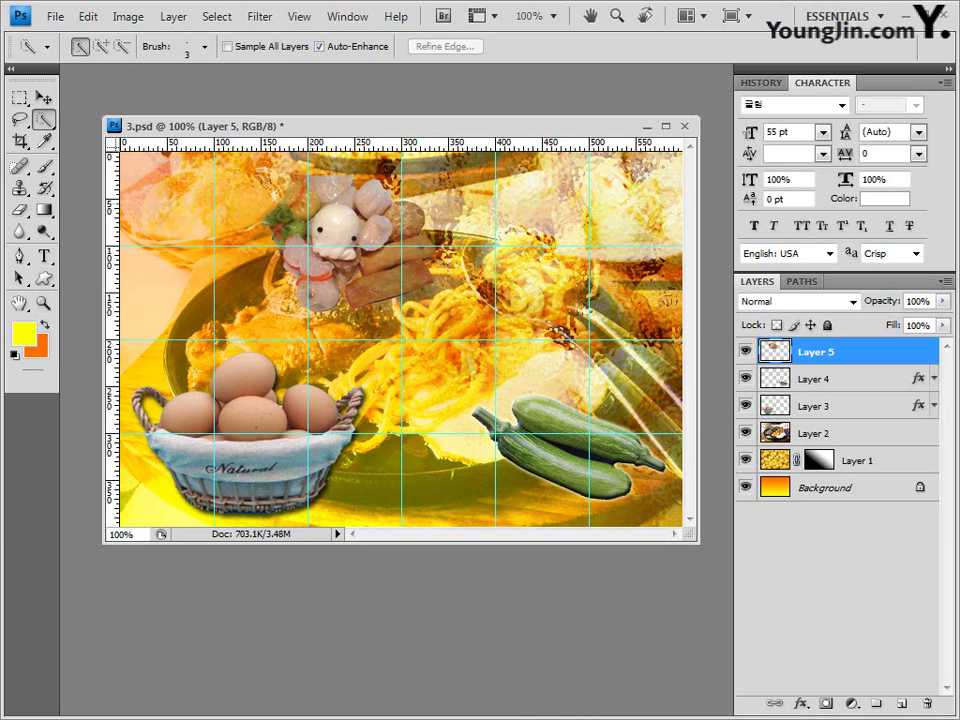
click(305, 195)
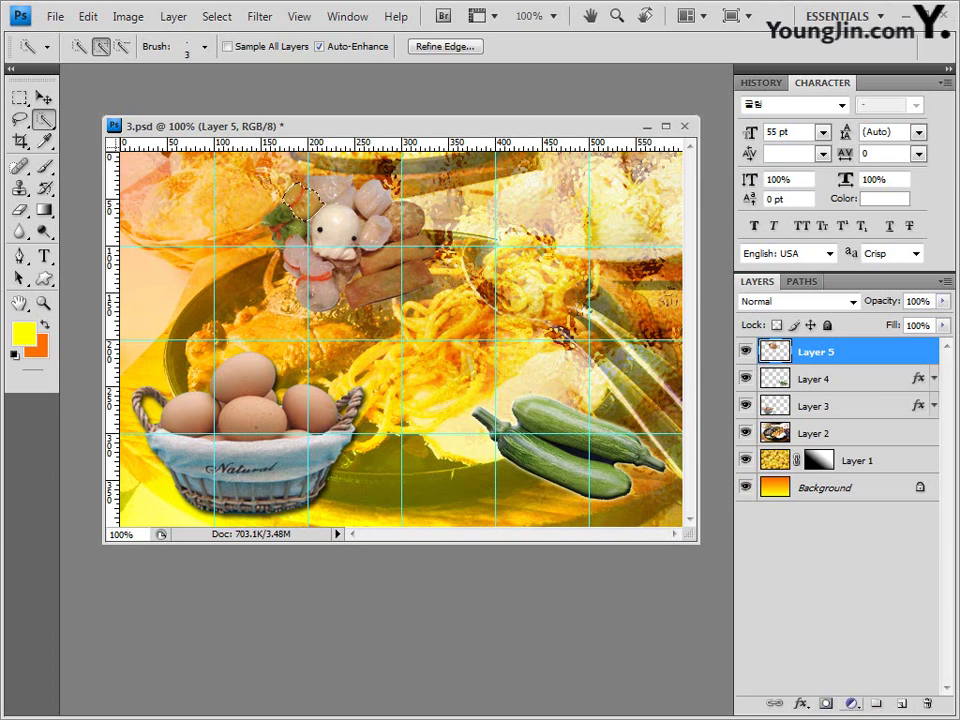
Step: Add a colorized Hue/Saturation adjustment to the selected dumpling with Hue 0 and Saturation 60, and close the adjustment settings
click(851, 704)
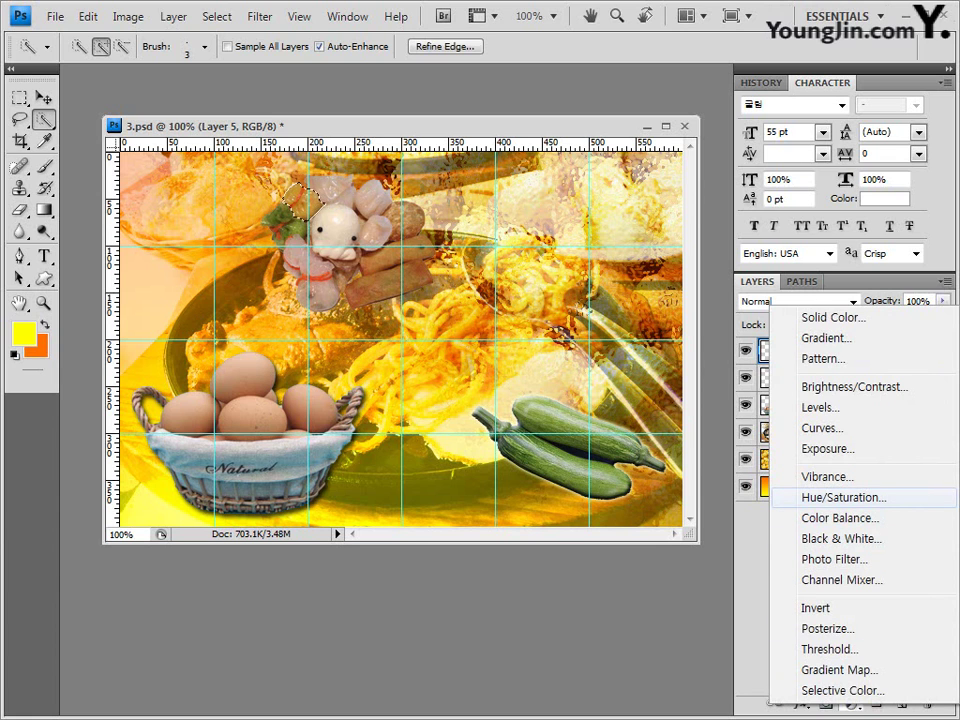
click(843, 497)
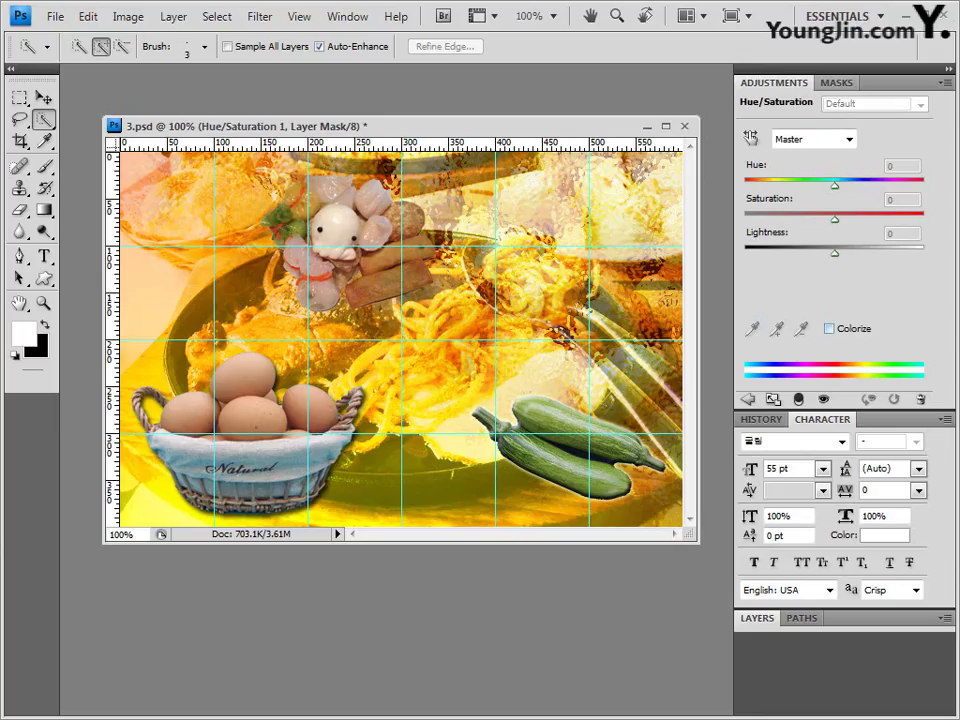
click(829, 328)
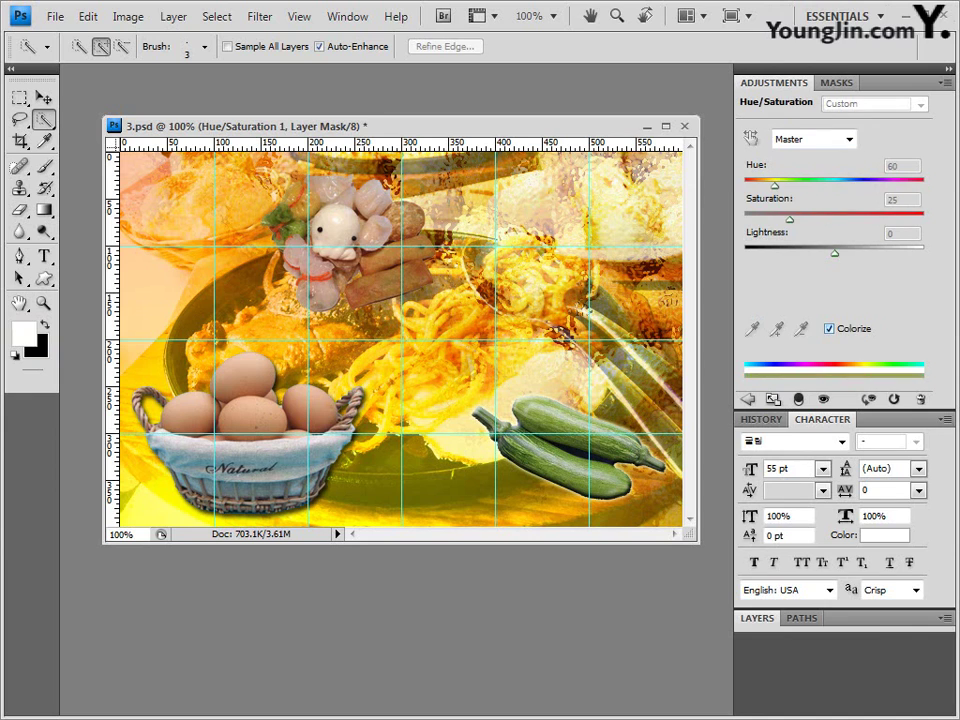
drag(774, 185, 745, 185)
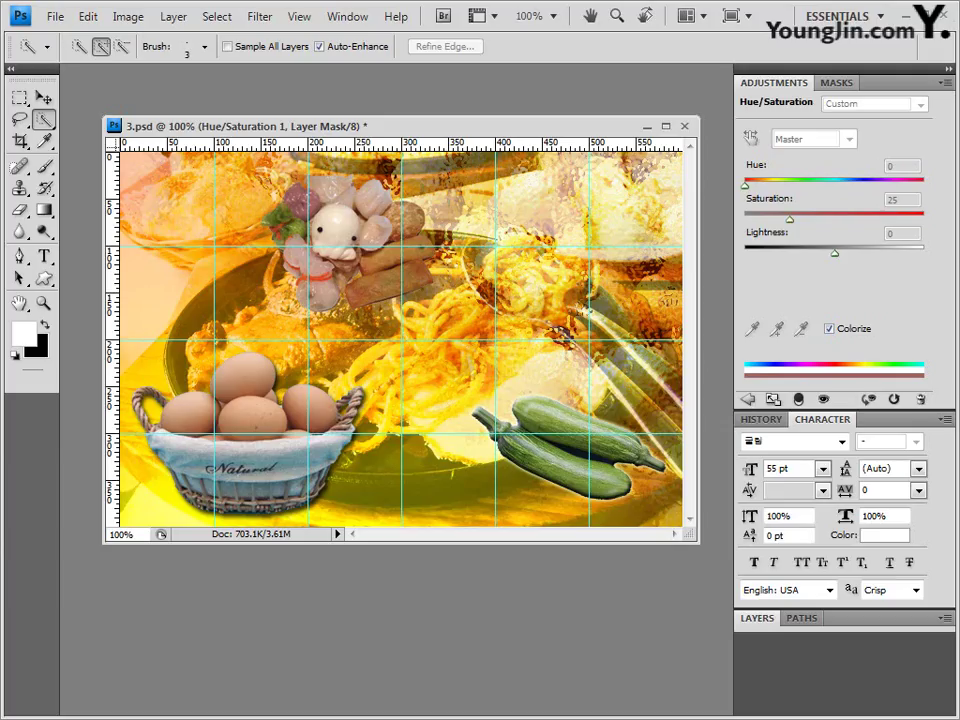
drag(790, 218, 852, 218)
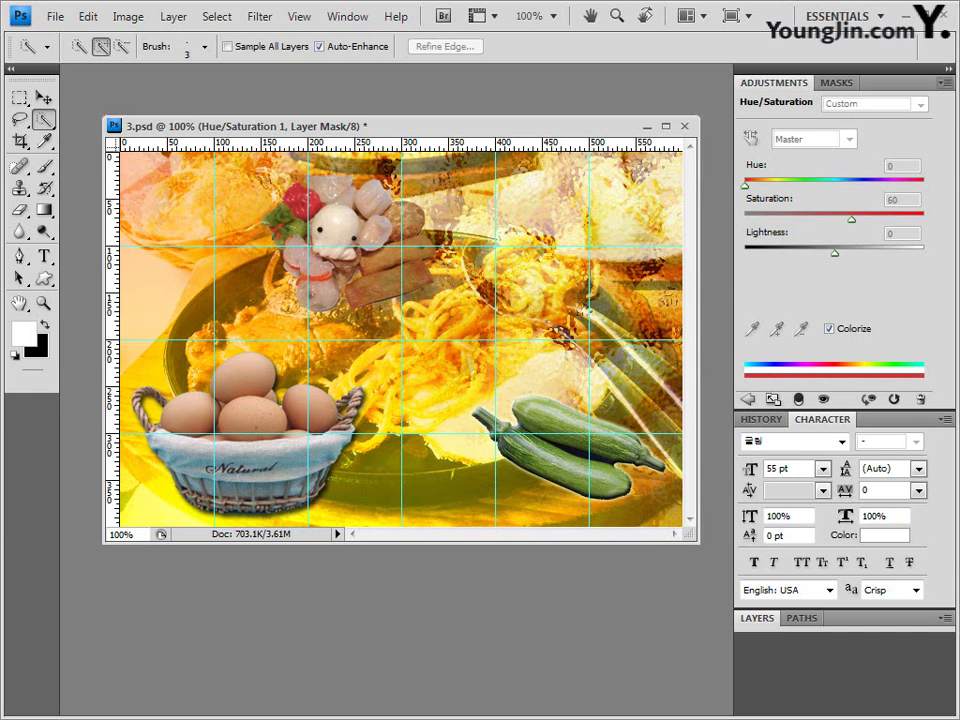
click(943, 82)
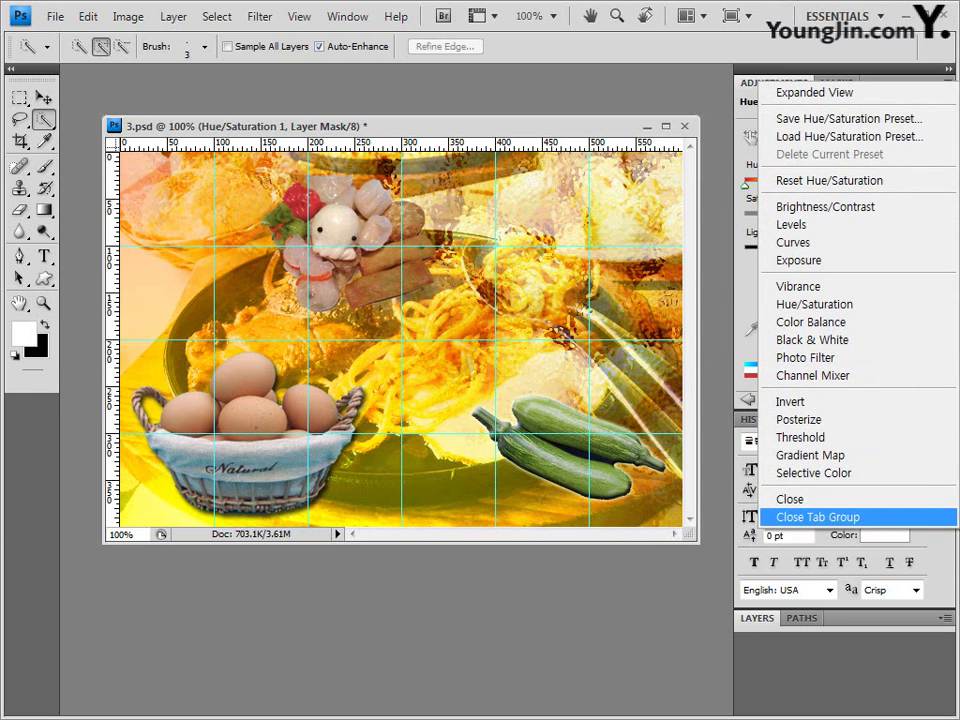
click(813, 517)
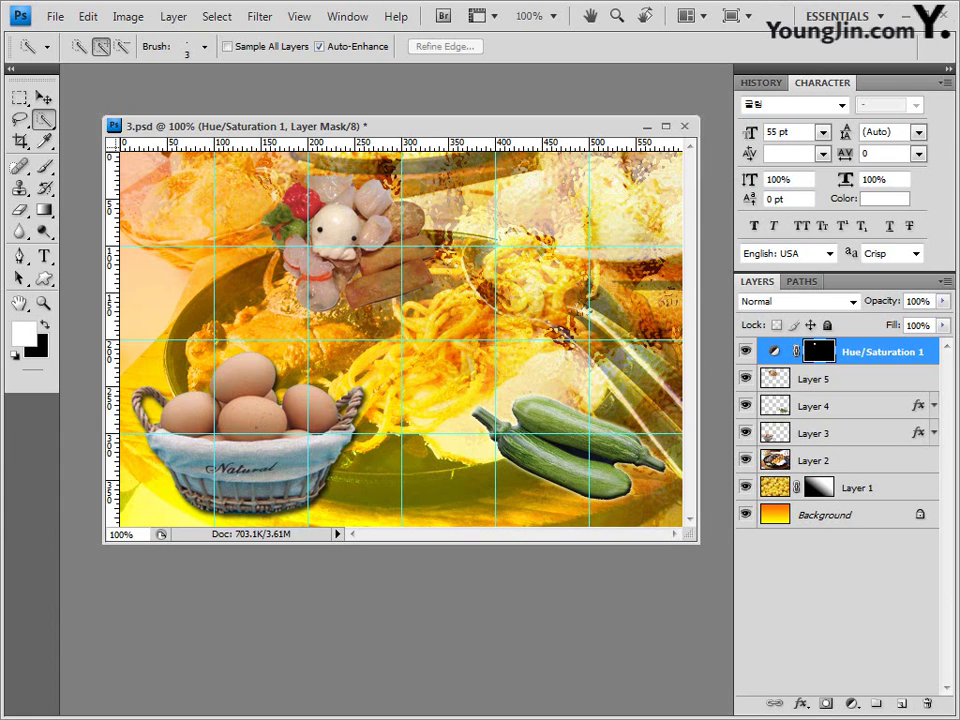
key(ctrl+2)
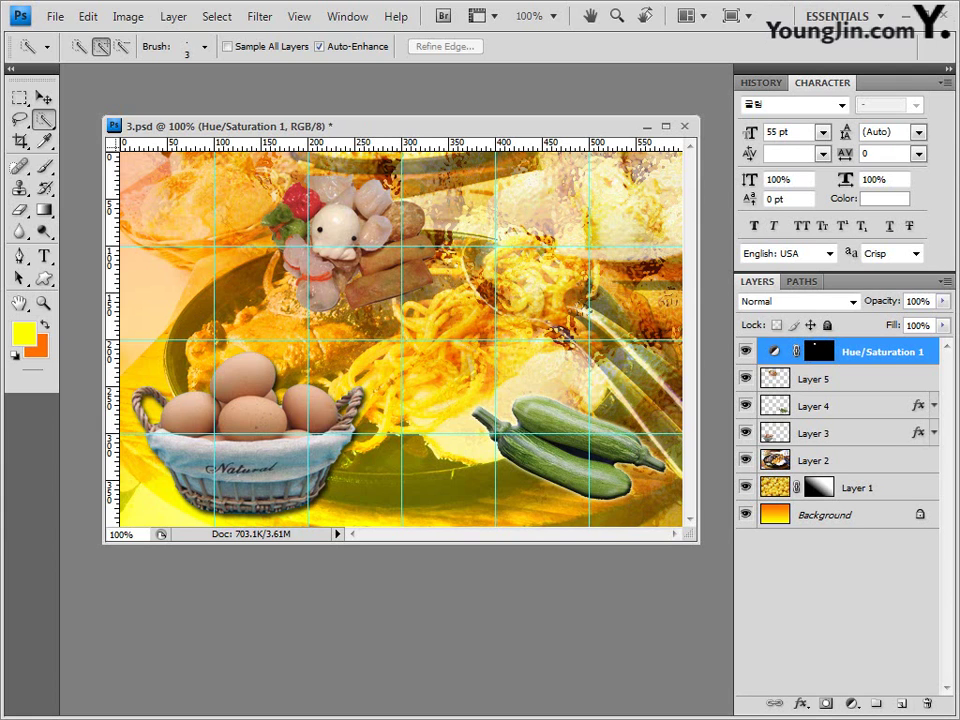
Step: Add a Drop Shadow and an Outer Glow to the dumplings and spring rolls on Layer 5
click(850, 379)
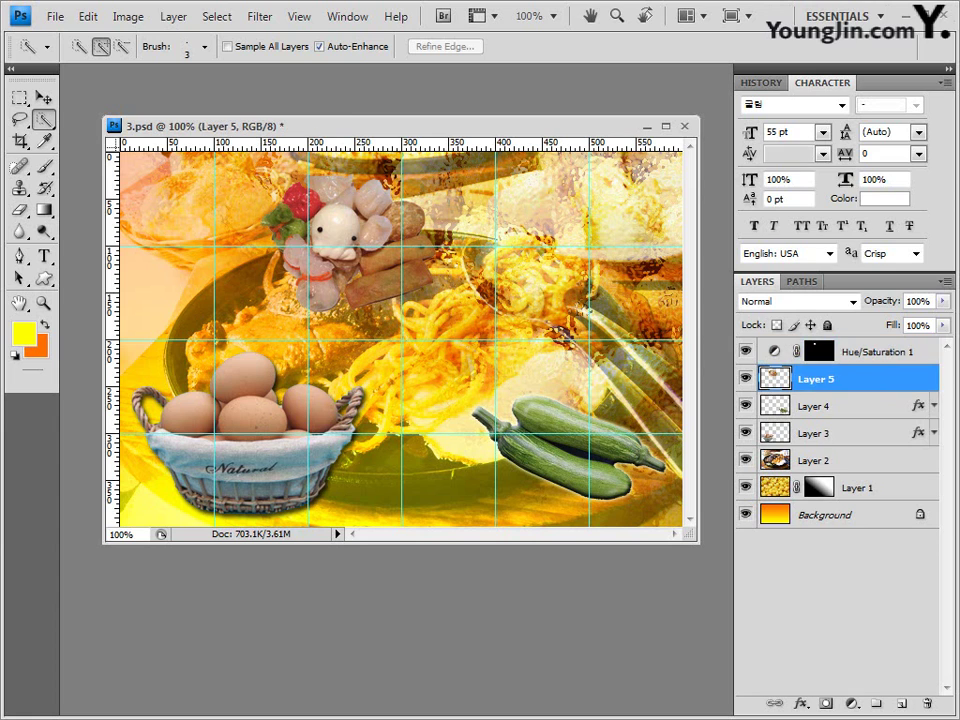
click(745, 379)
click(745, 379)
click(801, 703)
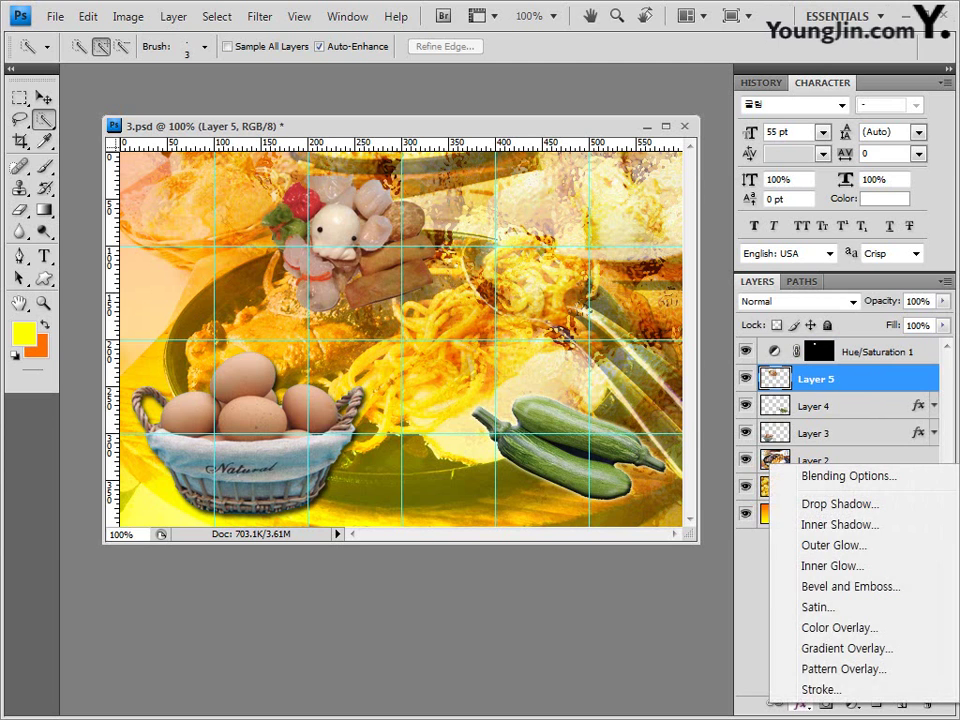
click(840, 504)
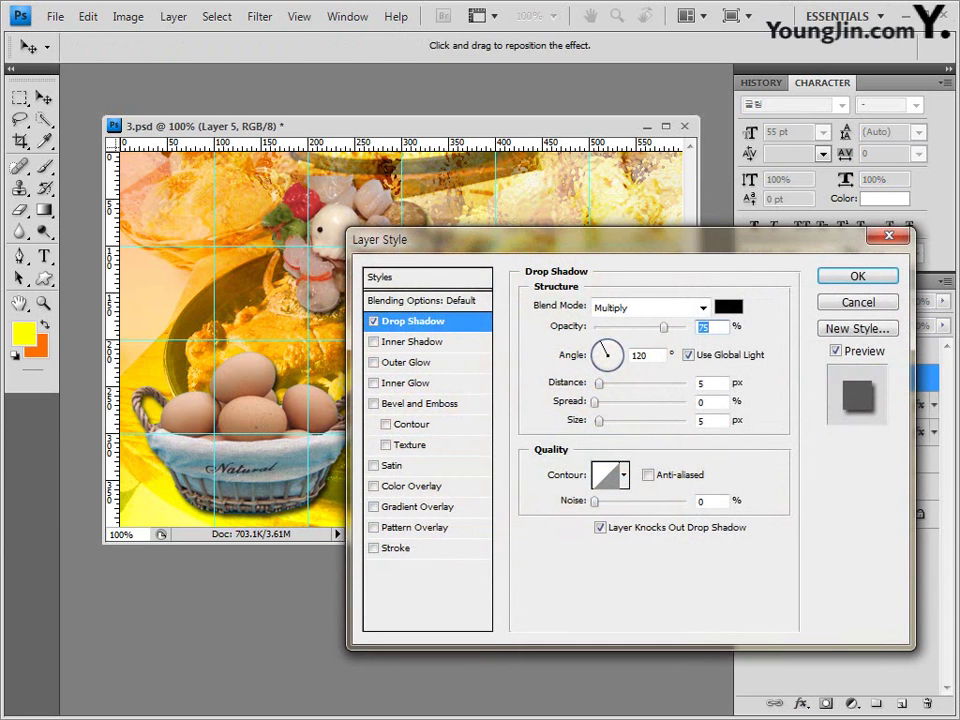
click(405, 362)
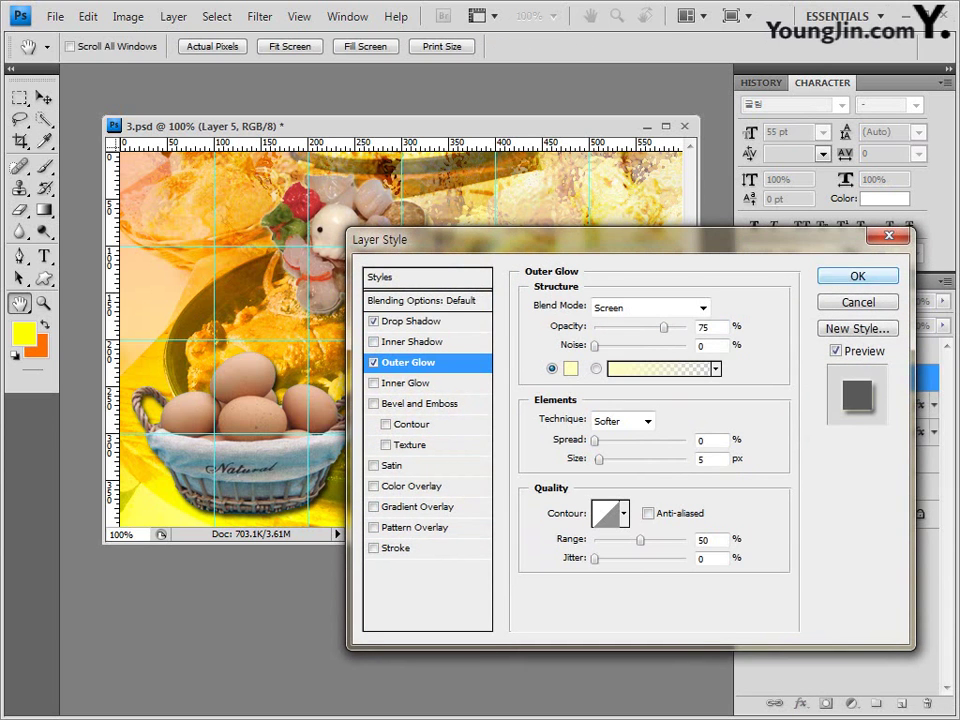
click(857, 276)
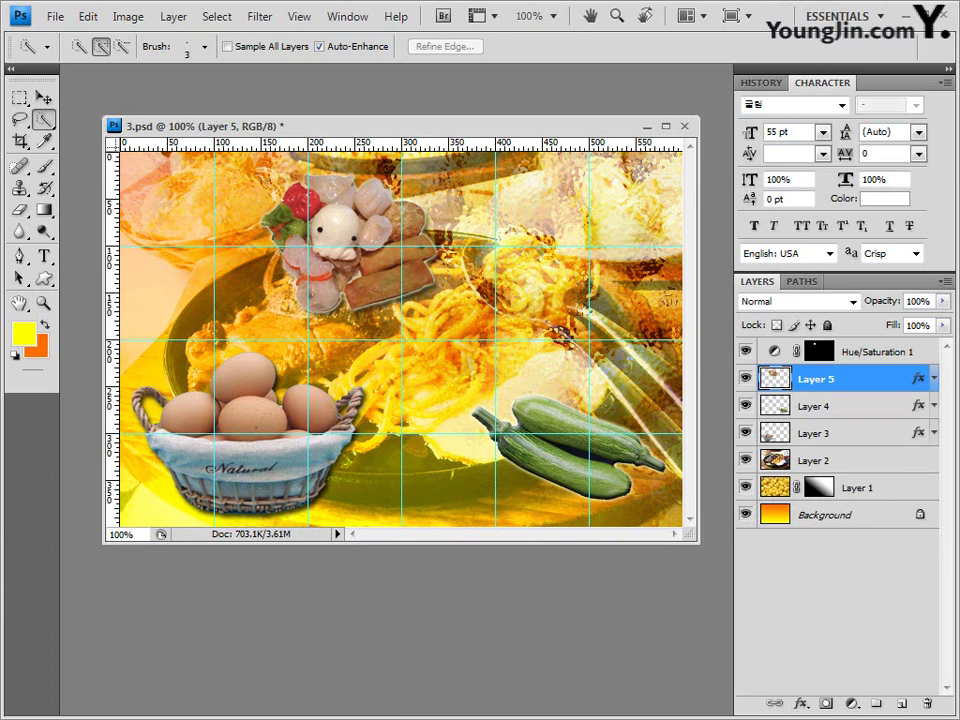
Step: Replace the custom shapes with the Banners and Awards set and draw an award ribbon about 95 × 220 px above the zucchini
click(44, 278)
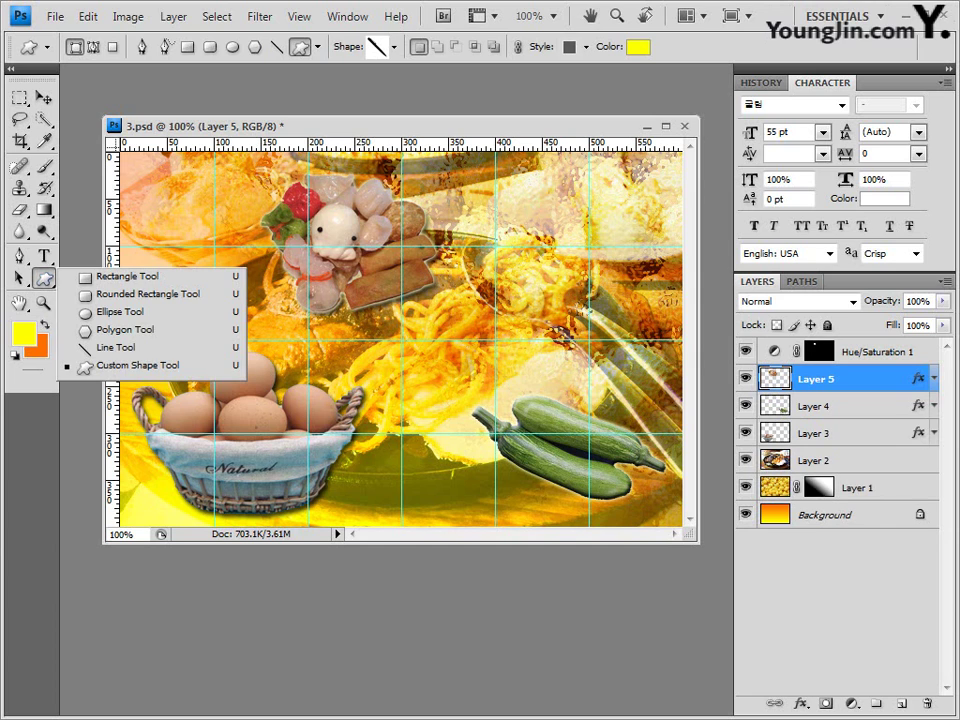
key(Escape)
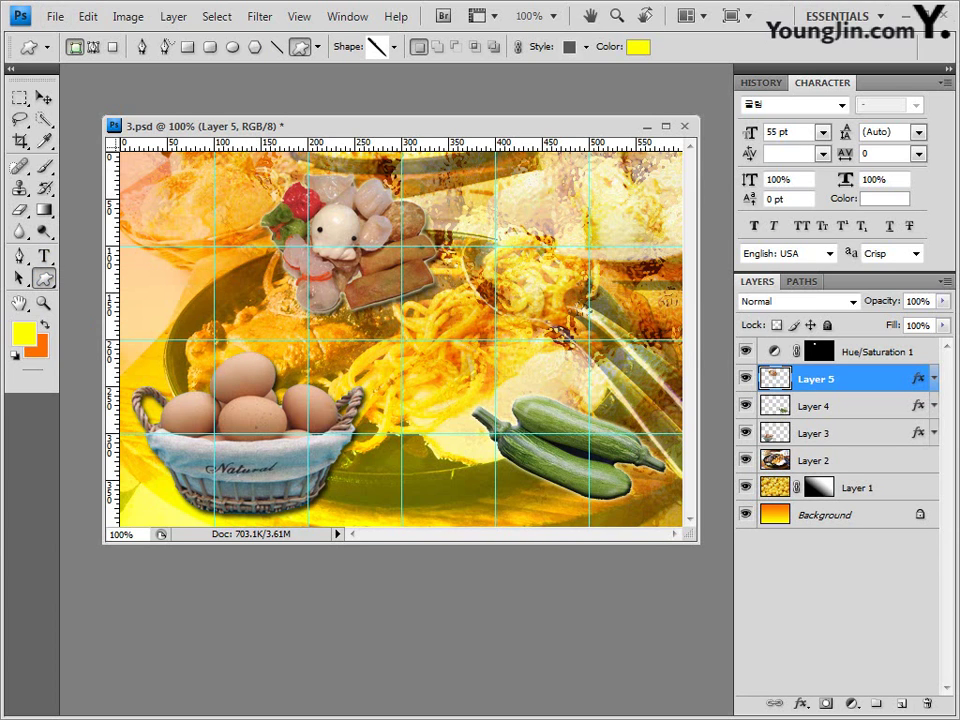
click(395, 47)
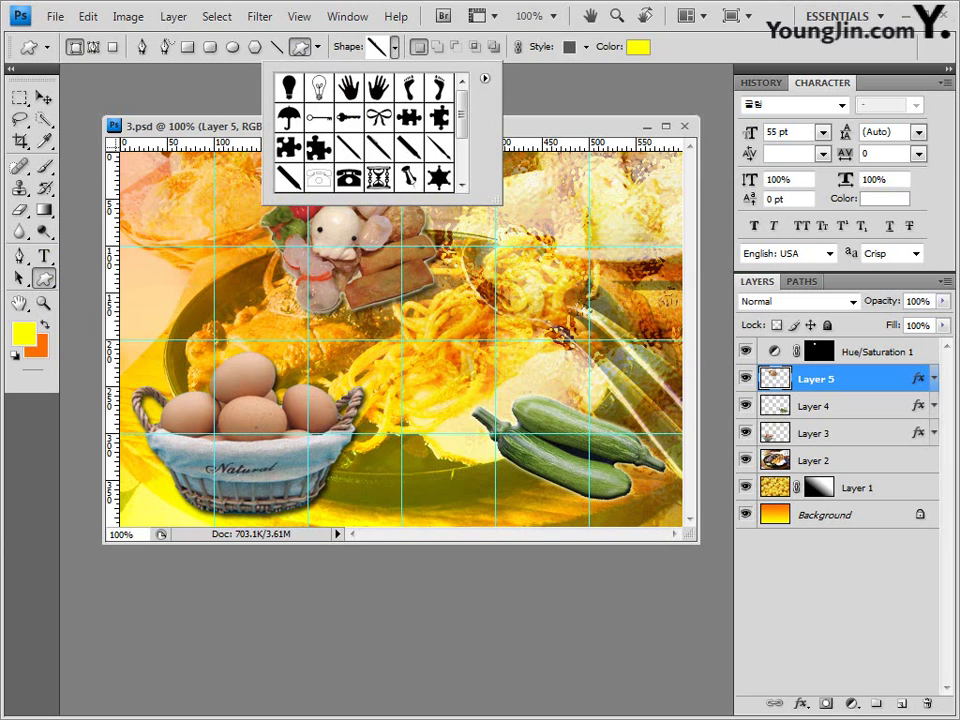
click(484, 78)
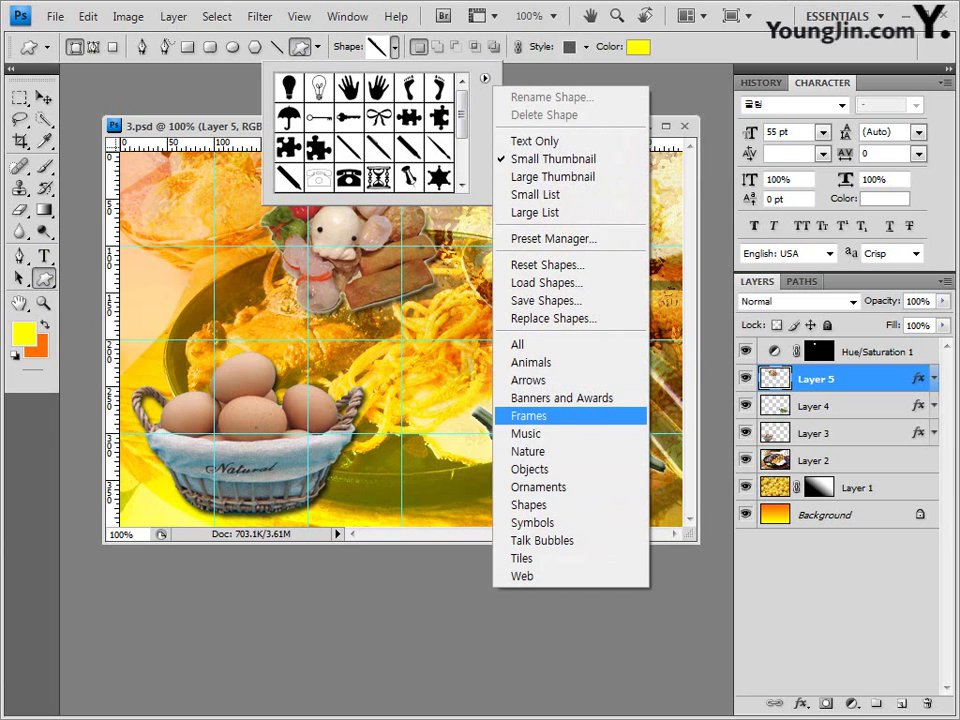
click(560, 398)
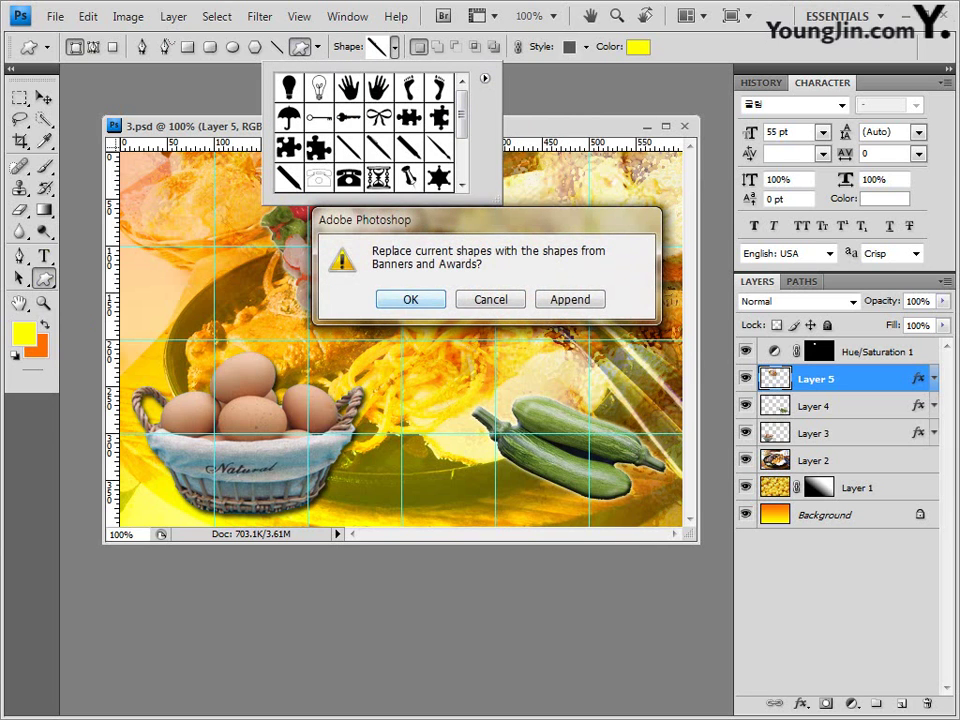
click(407, 300)
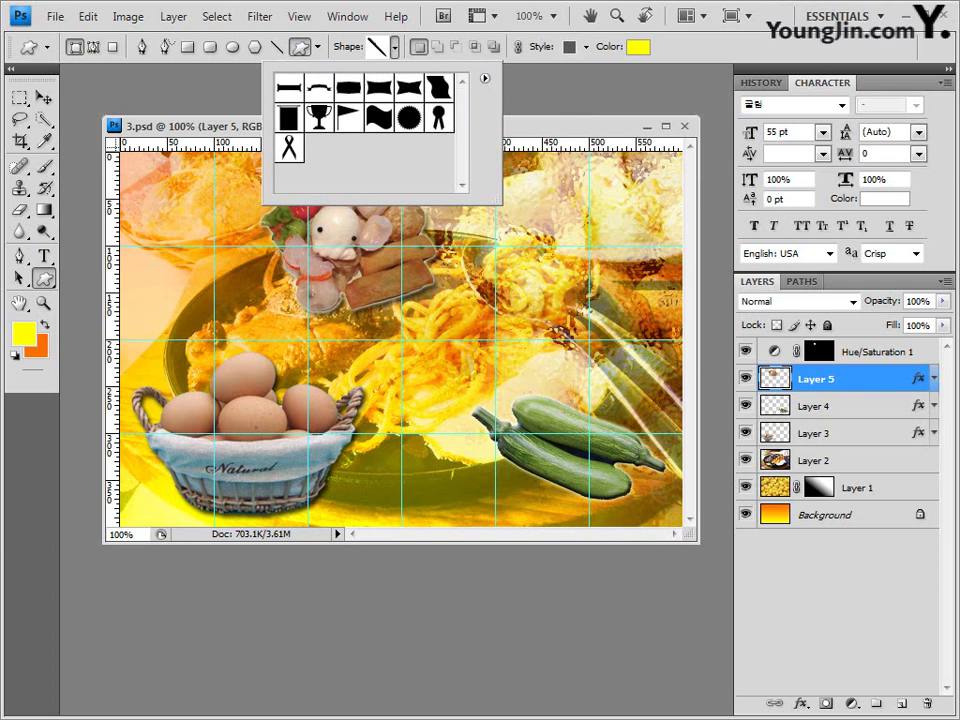
click(439, 117)
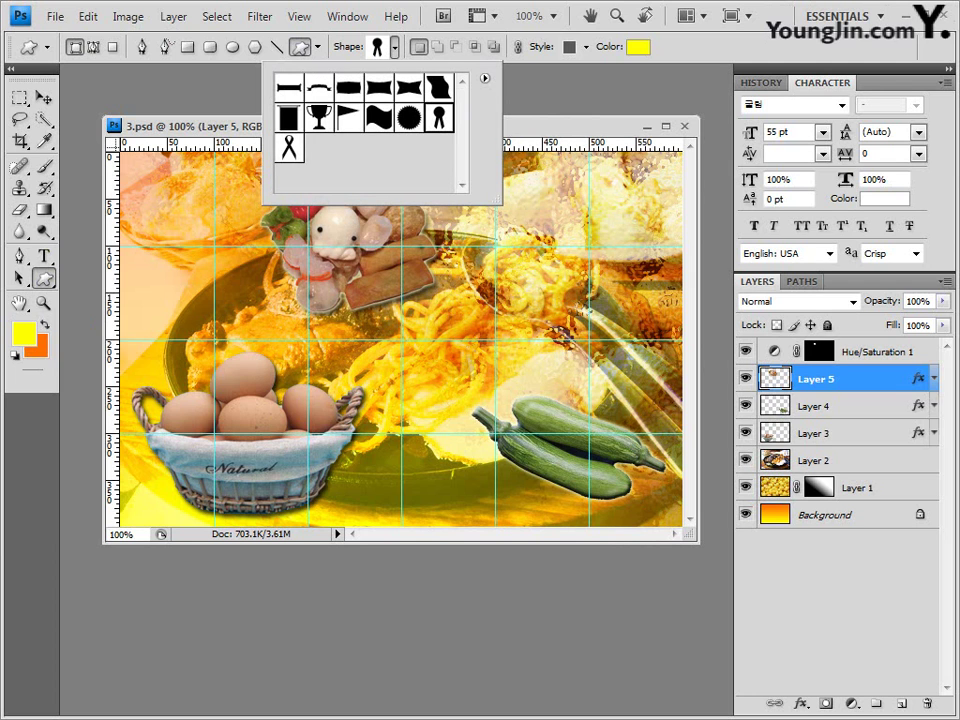
key(Return)
drag(560, 206, 643, 390)
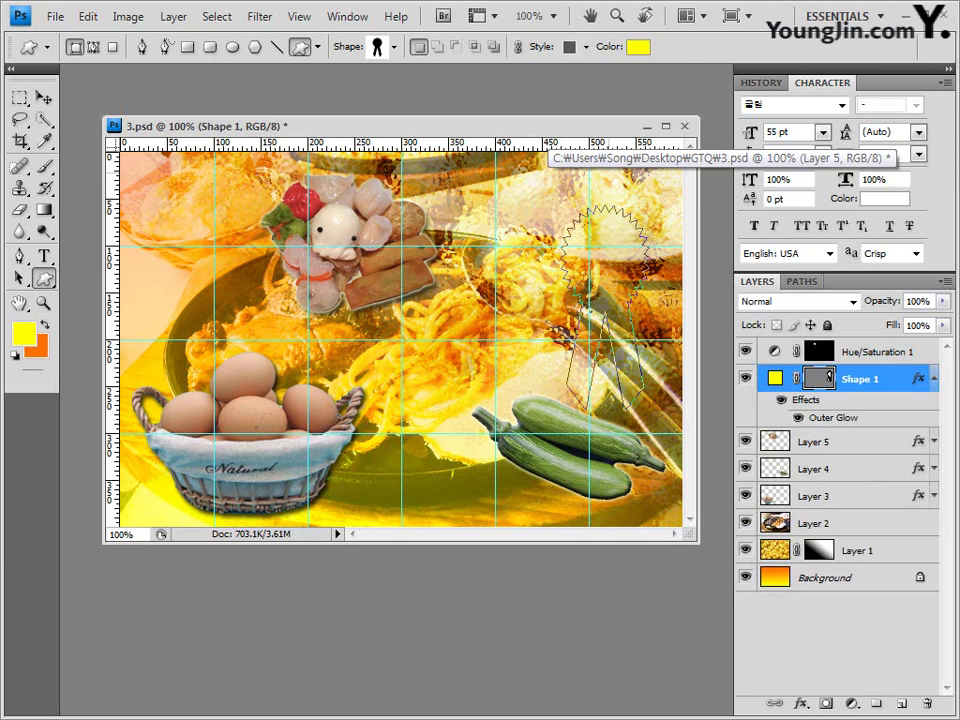
Step: Remove the layer style from the award ribbon shape and set its fill color to #00aec8
click(587, 46)
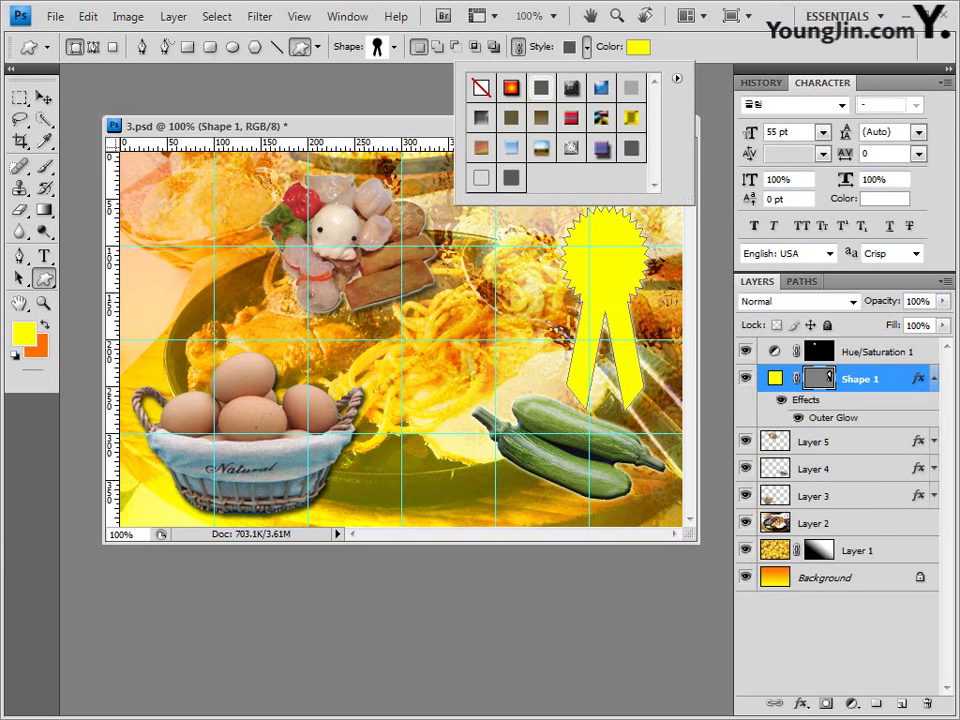
click(481, 87)
key(Return)
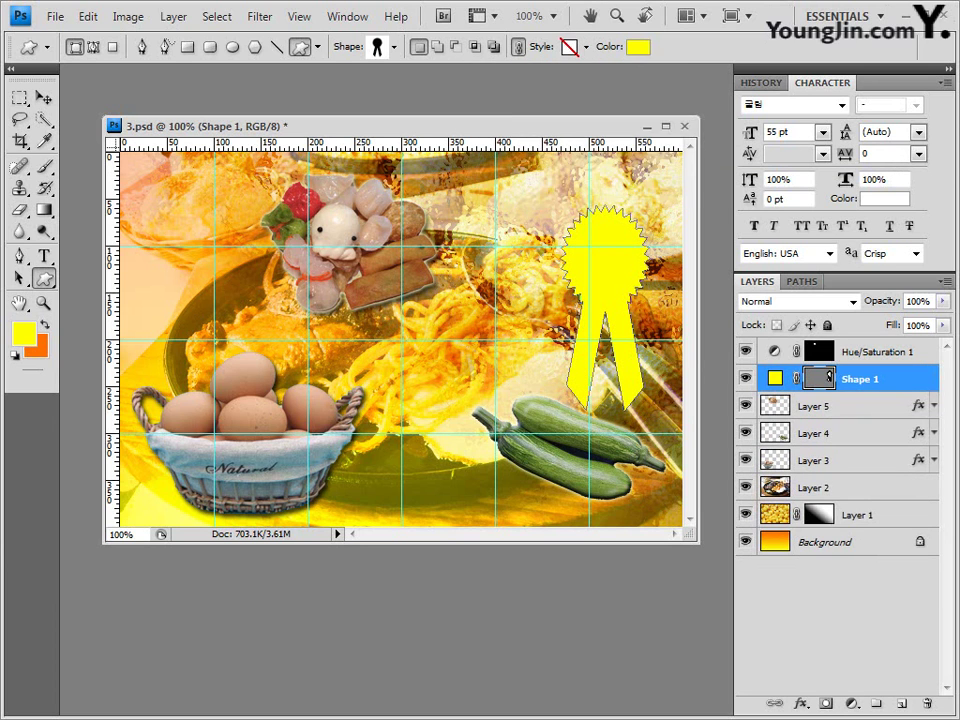
click(637, 46)
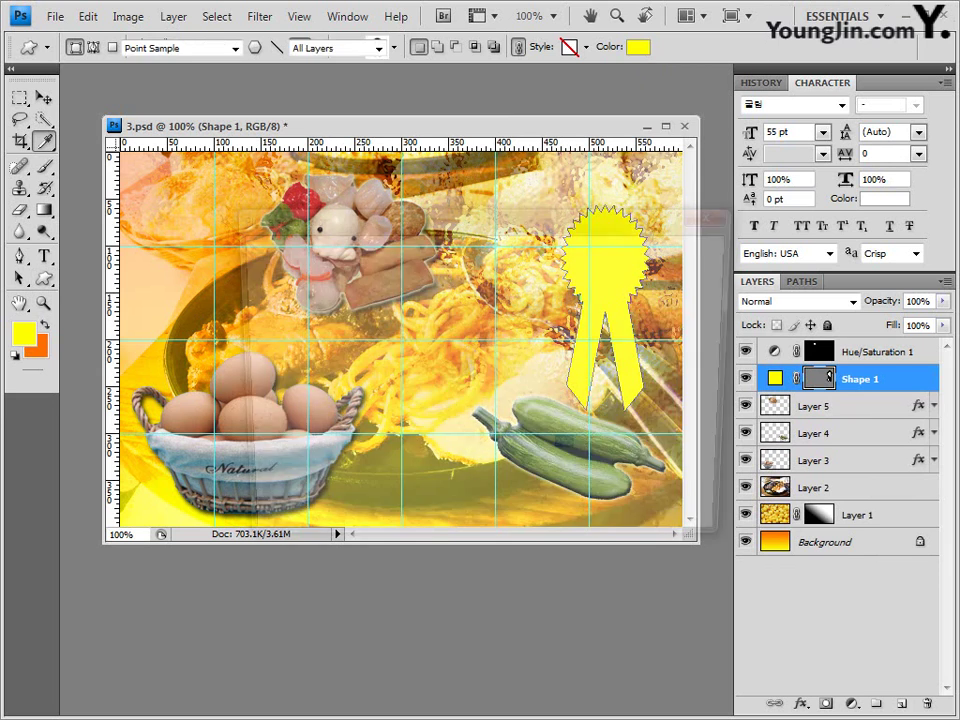
drag(585, 529, 330, 522)
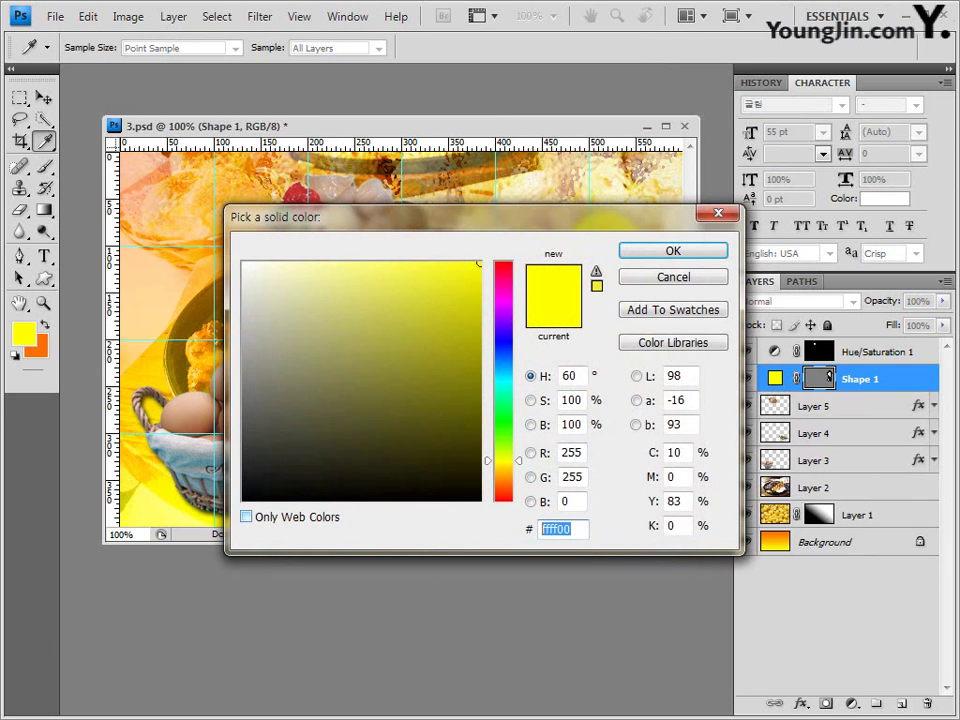
text(00aec8)
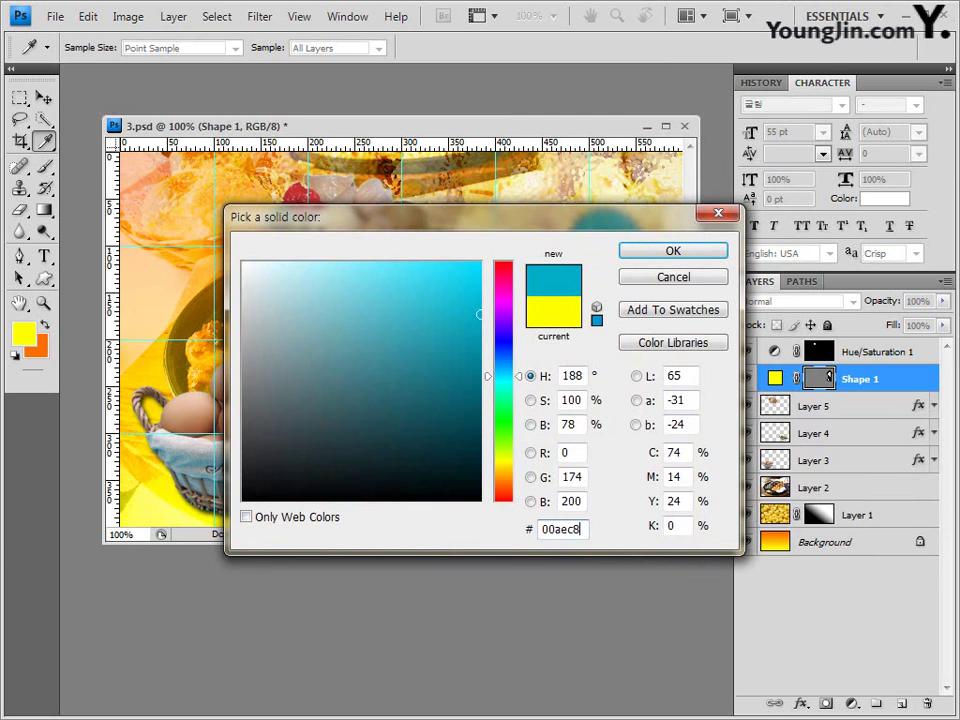
key(Return)
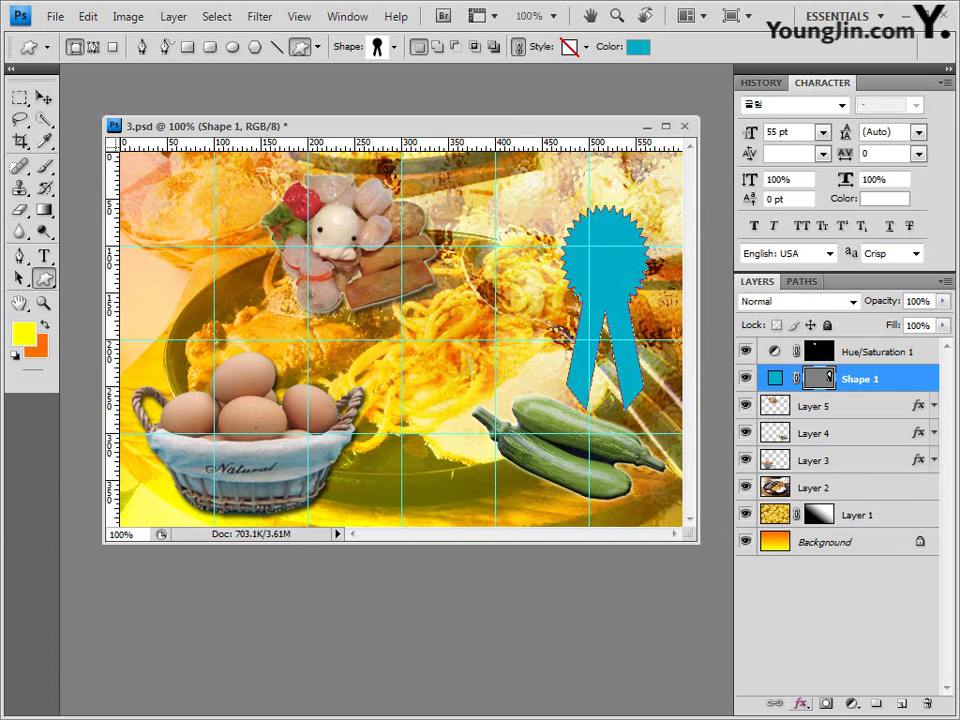
Step: Add Drop Shadow and Bevel and Emboss to the ribbon, and scale it to 128.9% × 109.5% at X 504, Y 138 px
click(800, 703)
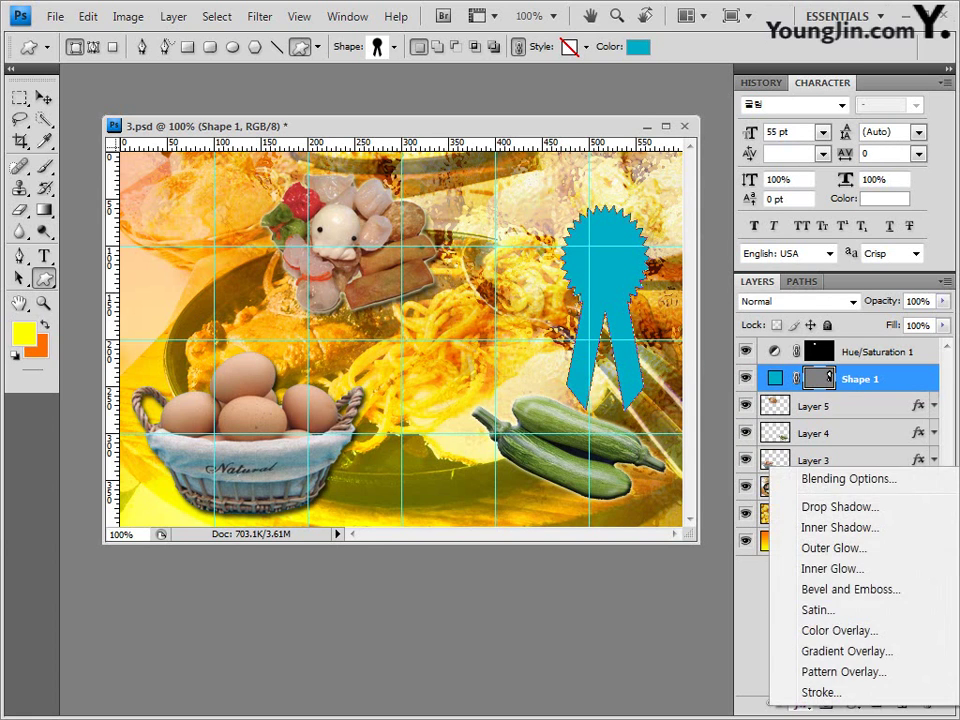
click(840, 507)
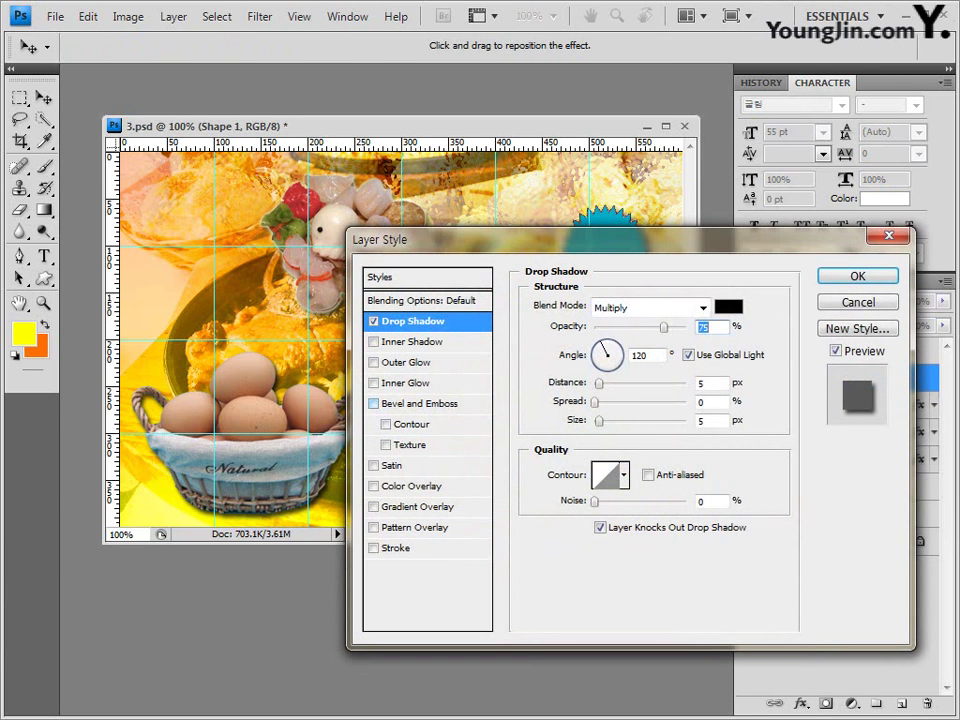
click(412, 403)
drag(450, 239, 252, 164)
click(656, 207)
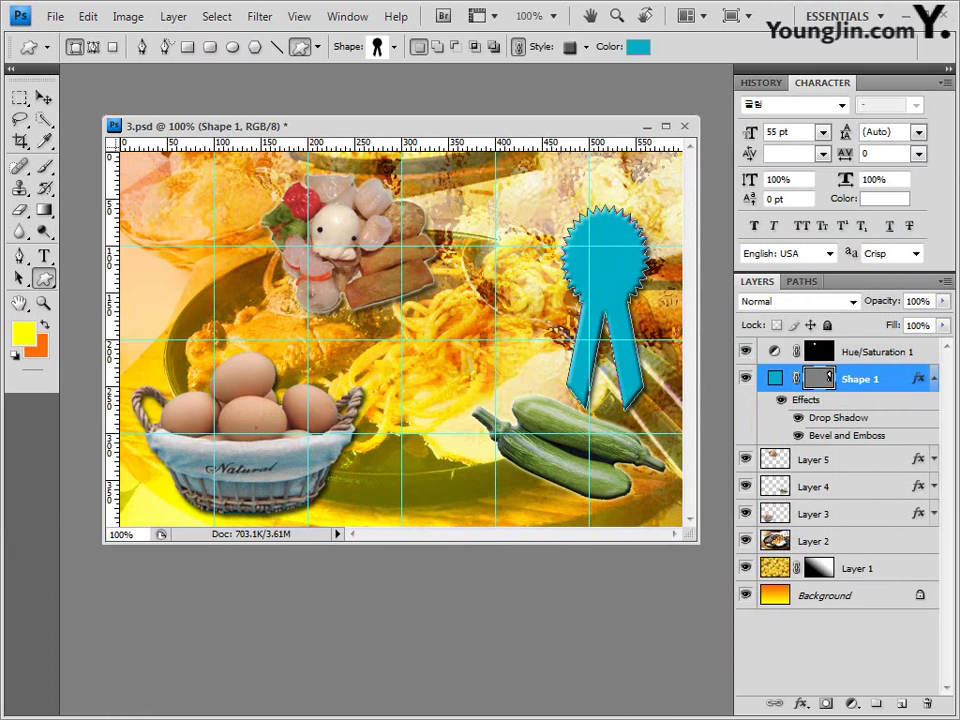
key(ctrl+t)
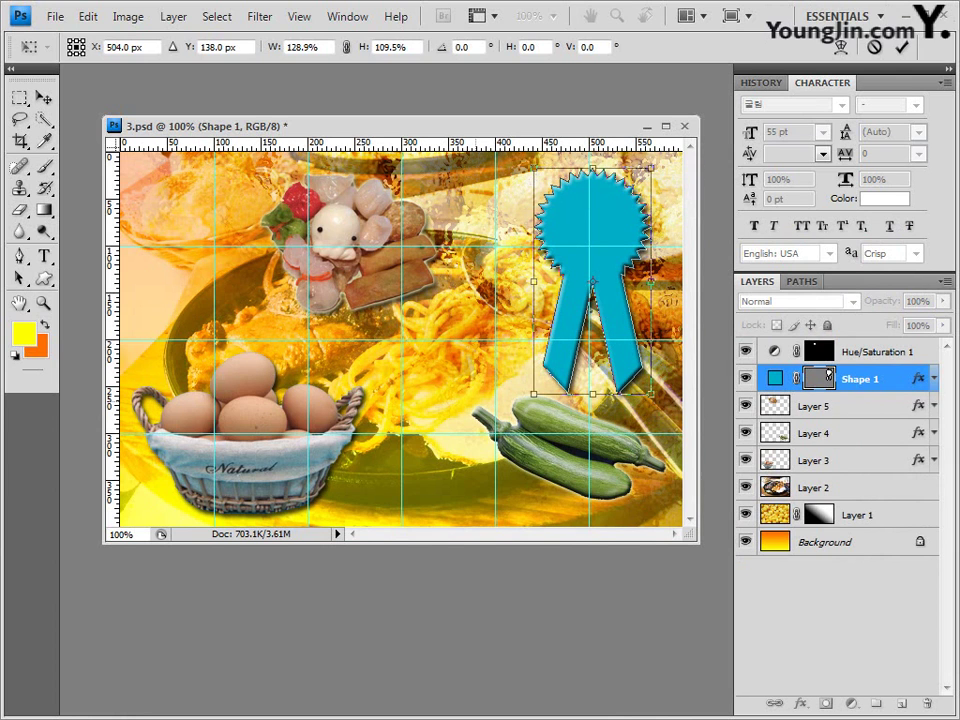
key(Return)
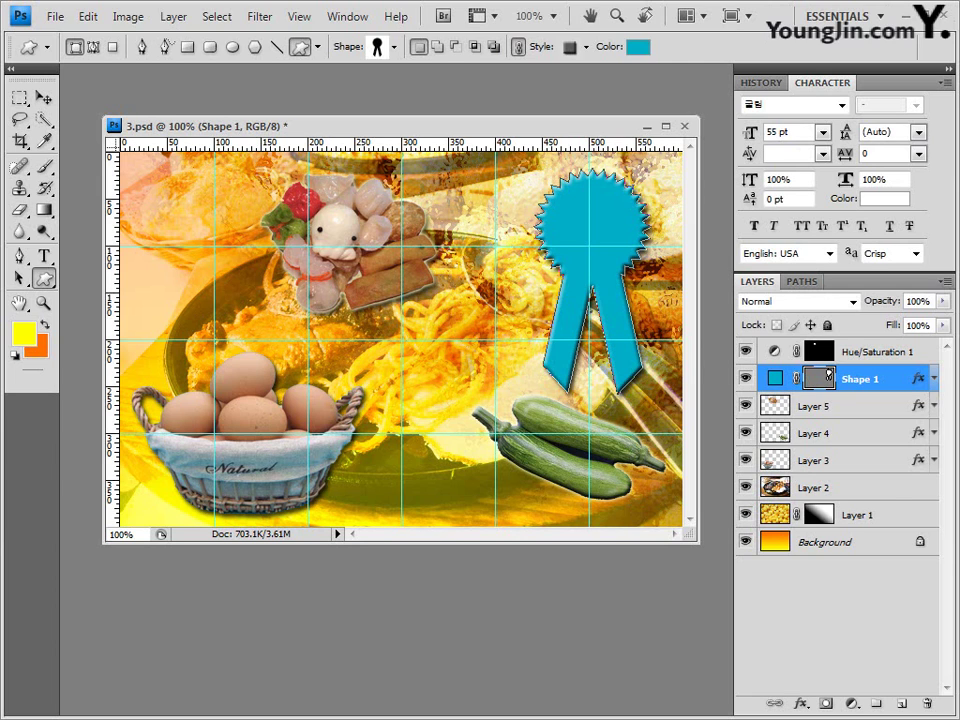
Step: Start a horizontal text layer at about X 48, Y 82 px, left of the dumplings, with the font set to Arial
click(44, 256)
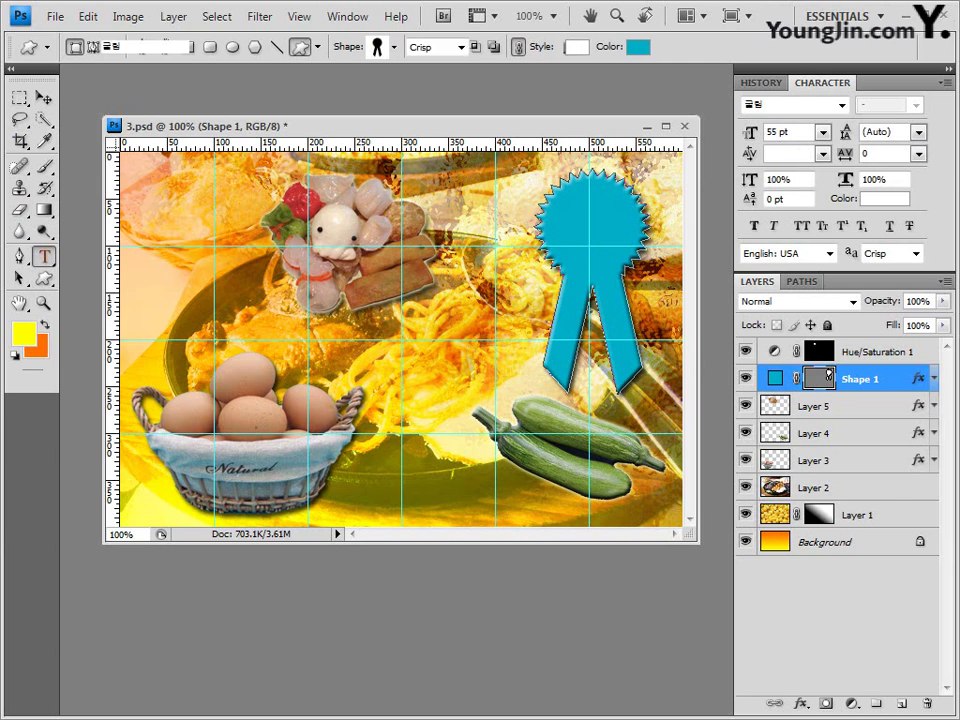
click(44, 256)
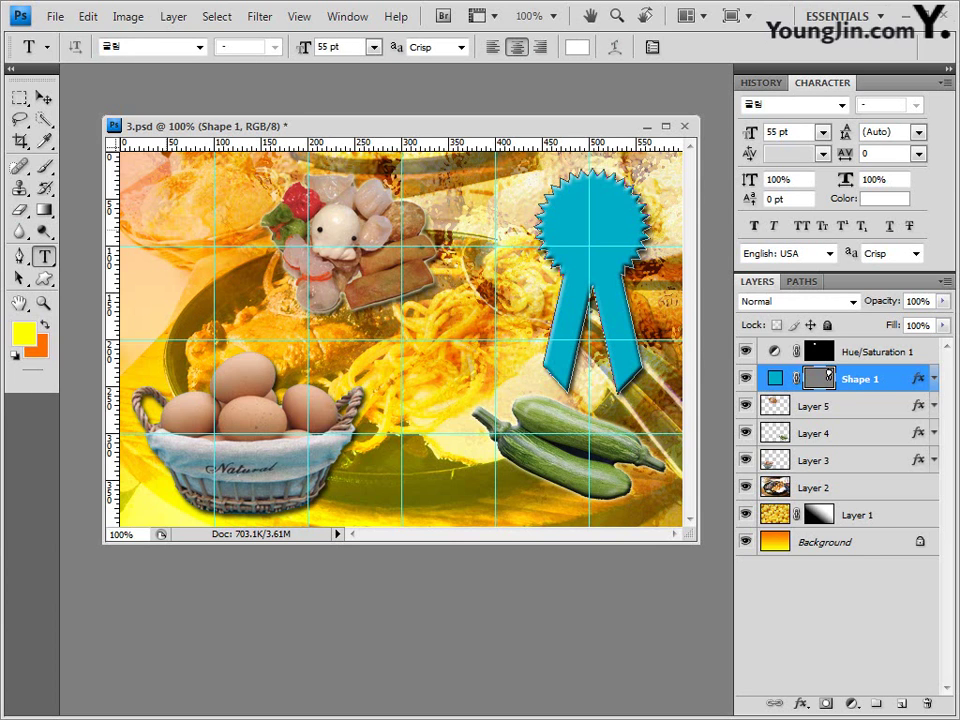
click(165, 229)
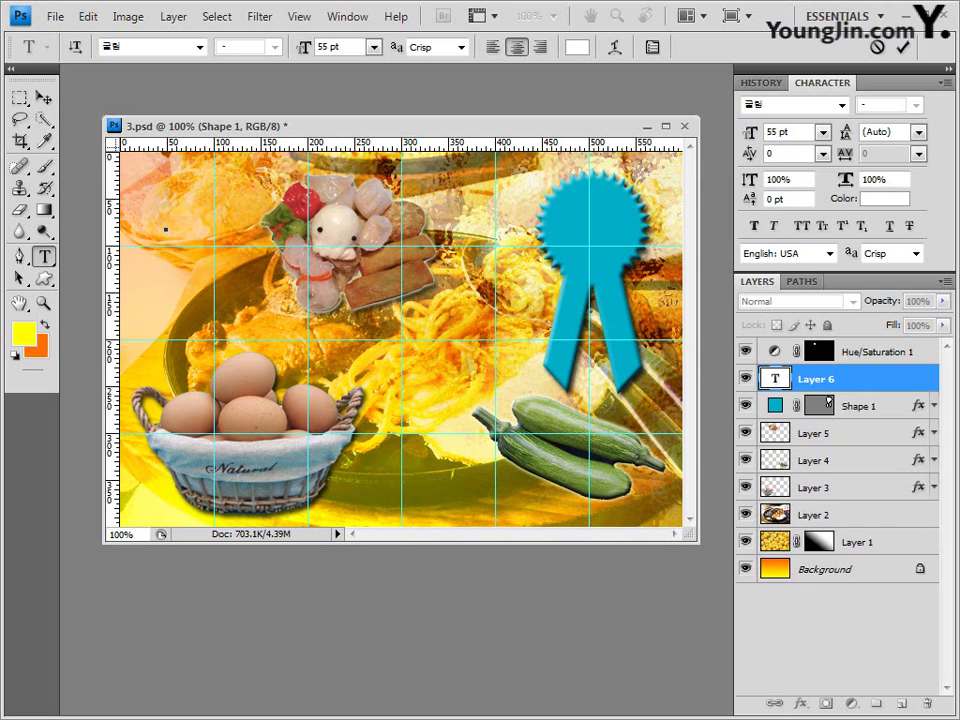
click(200, 47)
scroll(828, 400, down, 20)
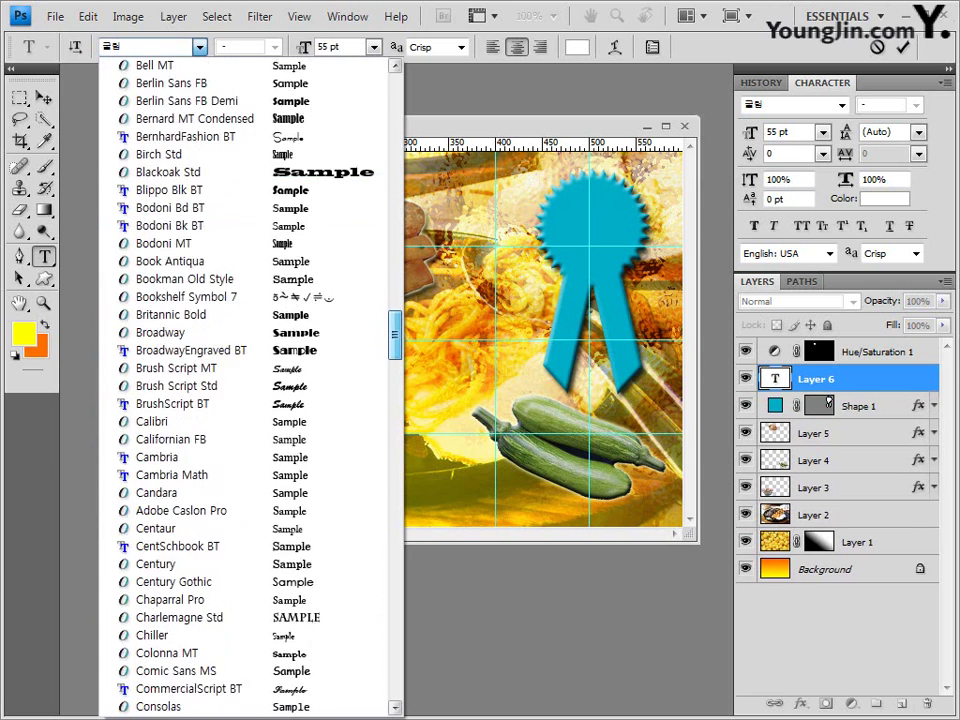
scroll(828, 400, up, 1)
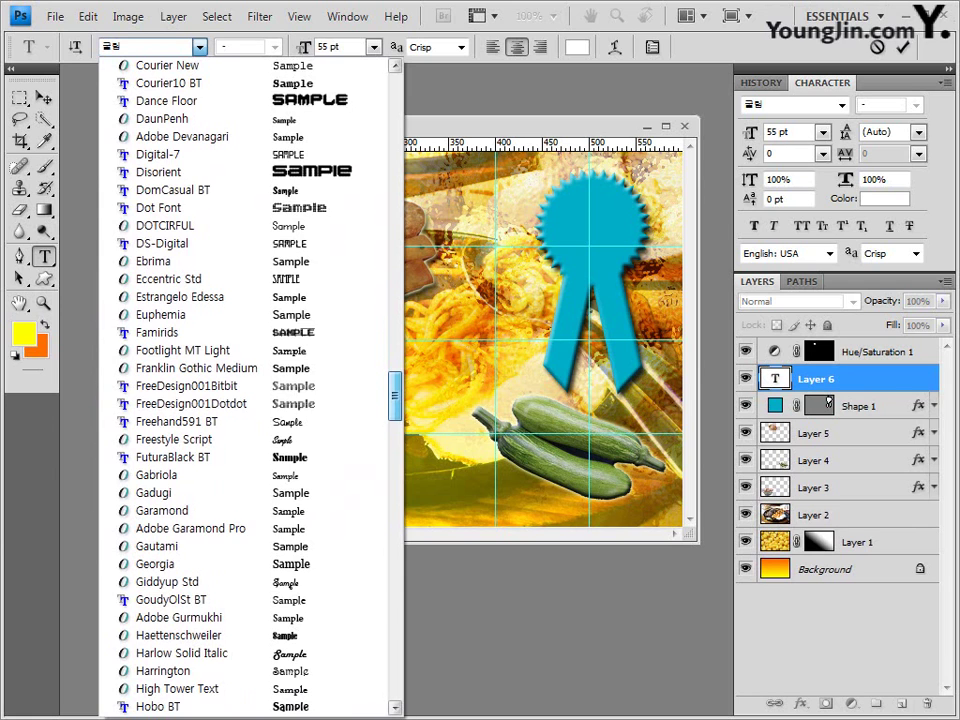
scroll(828, 400, down, 3)
scroll(828, 400, up, 20)
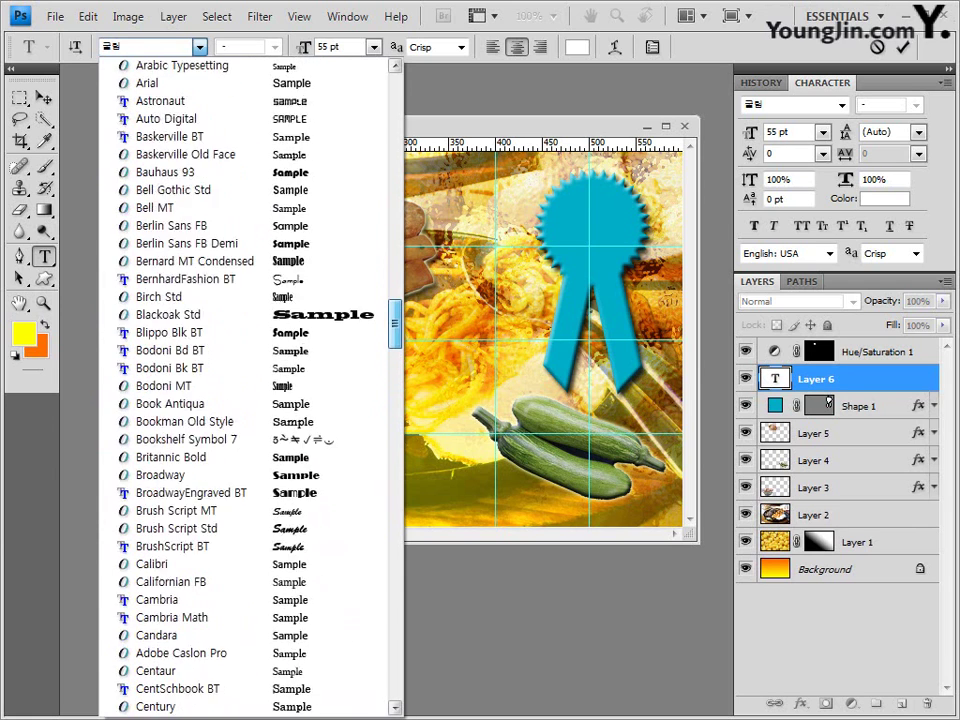
drag(395, 296, 395, 294)
click(160, 456)
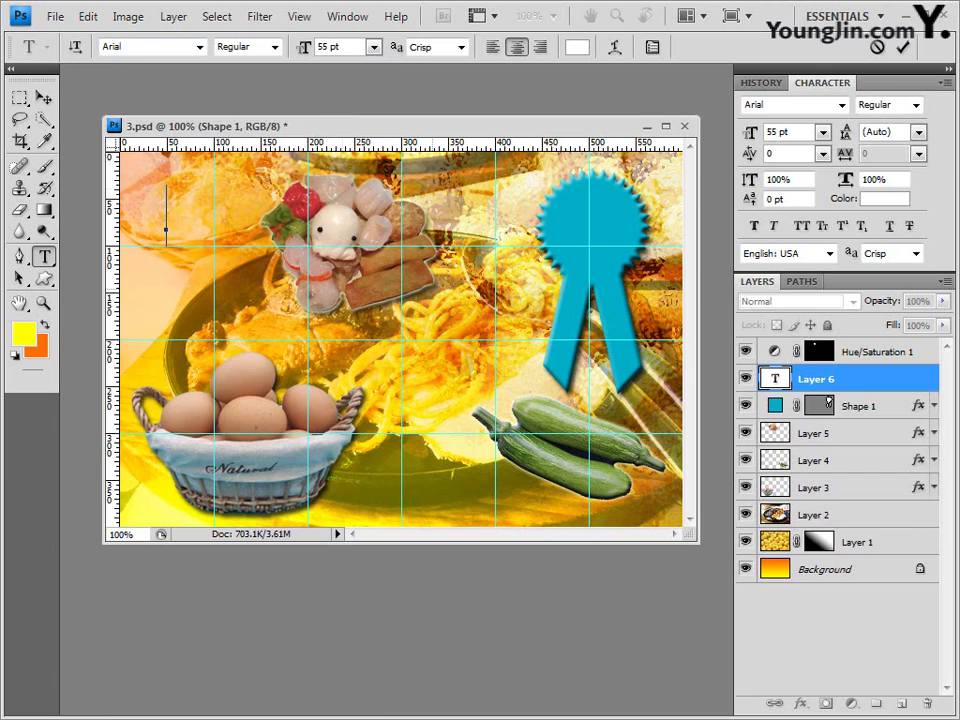
click(165, 229)
Step: Set the new text's size to 24 pt and its color to #fff600
click(338, 47)
text(24)
key(Return)
click(577, 47)
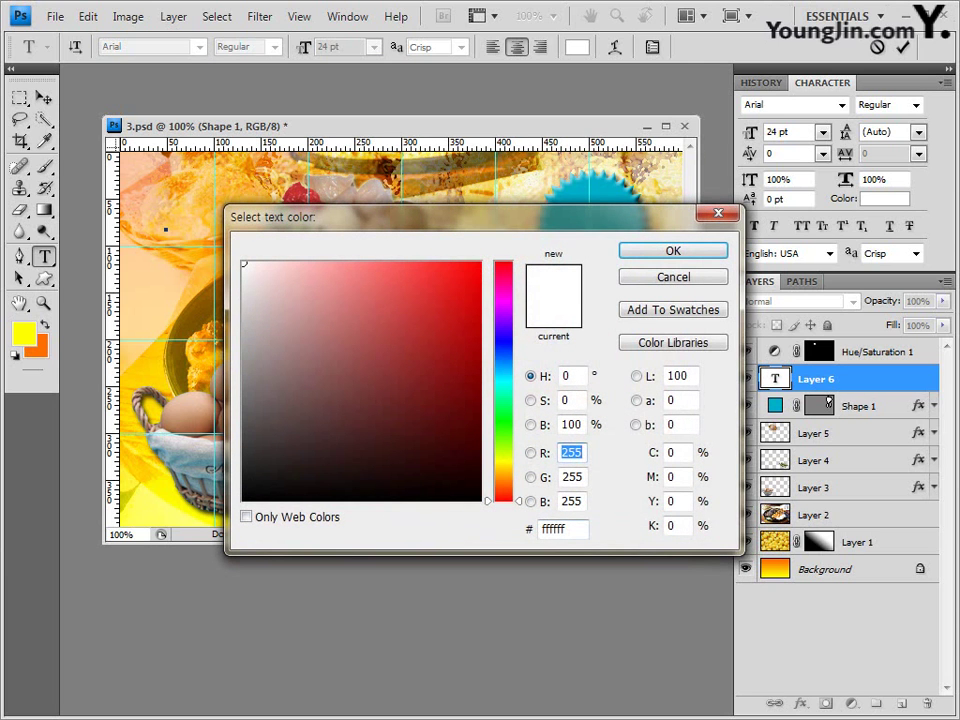
double_click(555, 529)
text(ff)
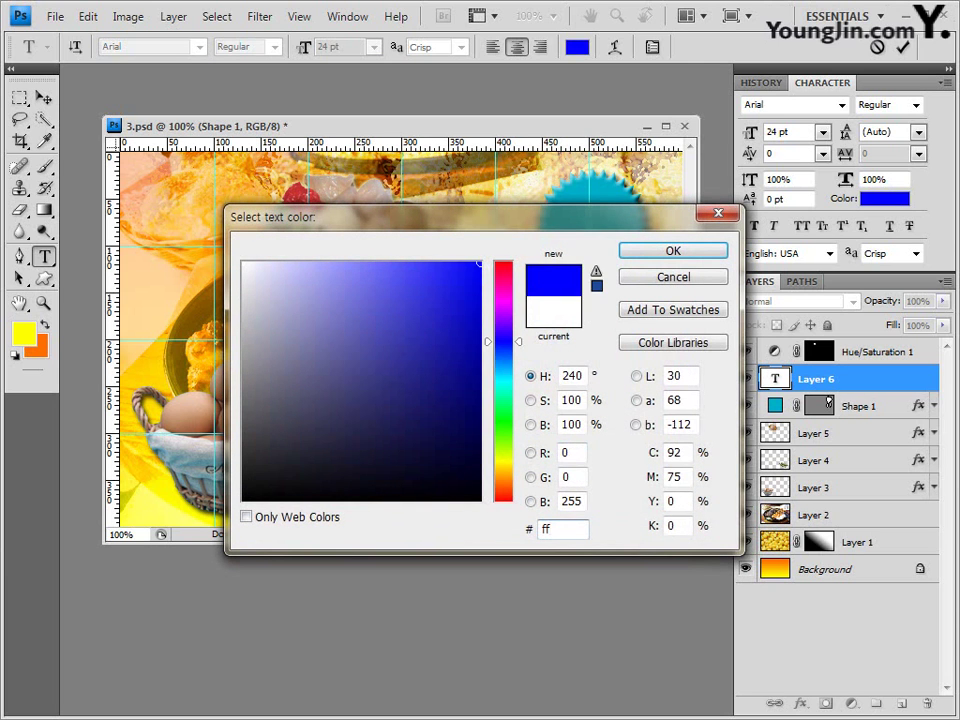
text(f600)
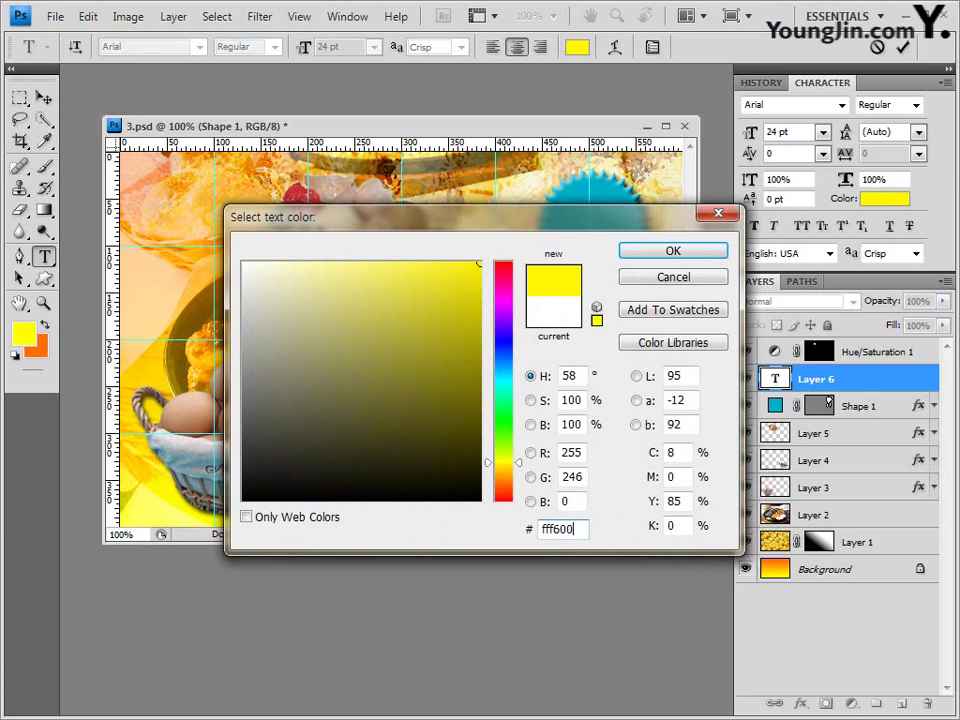
key(Return)
key(Return)
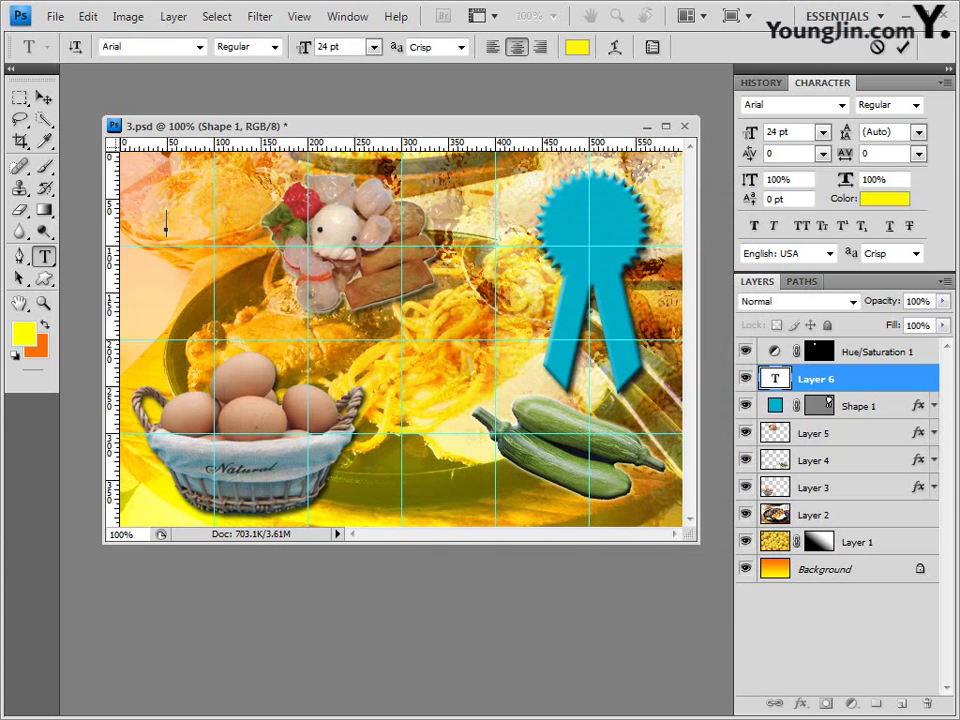
Step: Enter the text "Good Food" on two lines in the new text layer and commit it
text(Good)
key(Return)
text(Food)
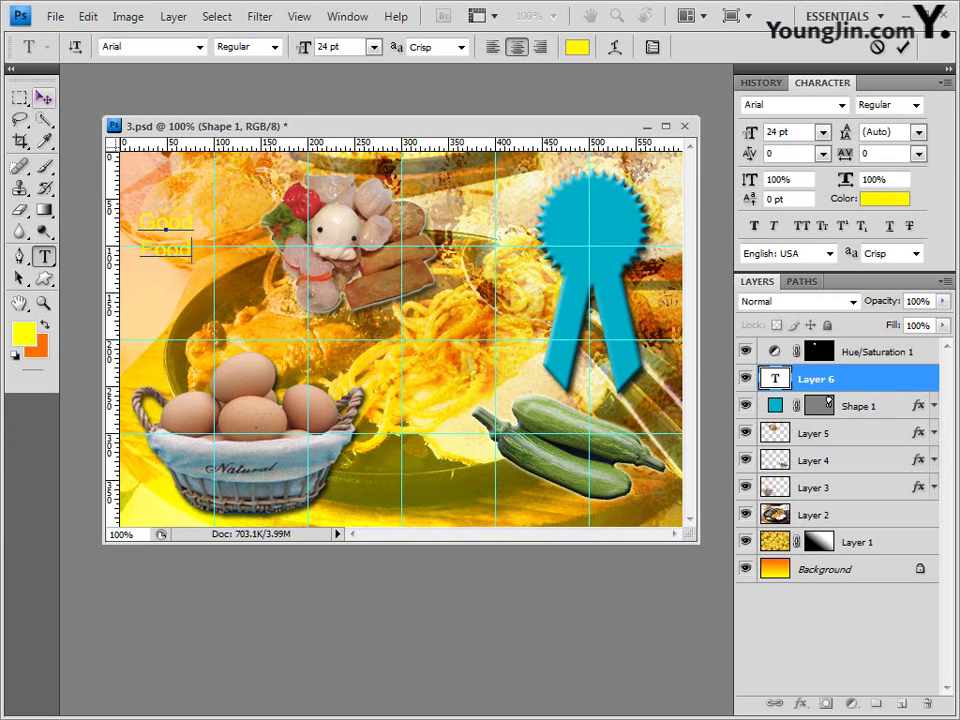
click(43, 97)
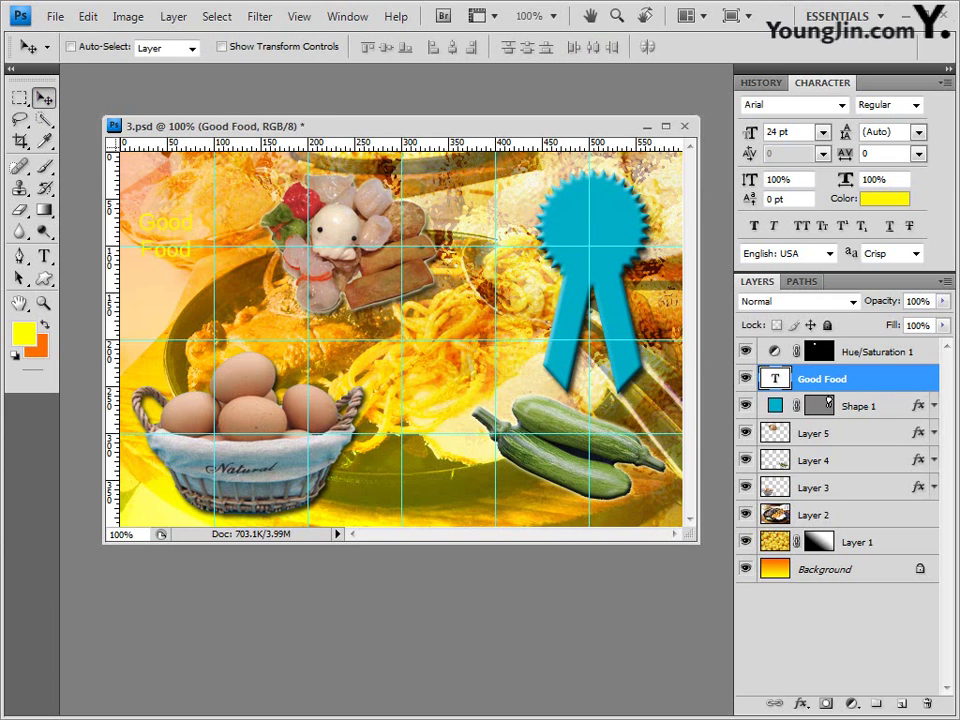
Step: Move the "Good Food" text onto the round head of the blue award ribbon and commit the text
mouse_move(165, 233)
mouse_down()
mouse_move(346, 240)
mouse_move(349, 225)
mouse_move(253, 228)
mouse_move(173, 250)
mouse_up()
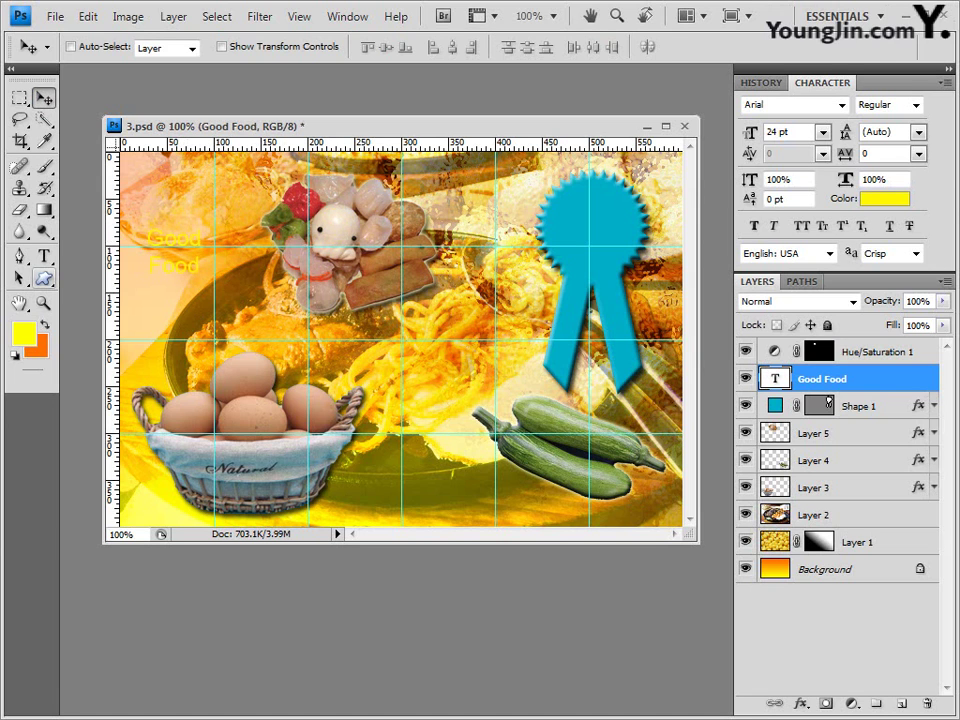
click(44, 256)
click(173, 242)
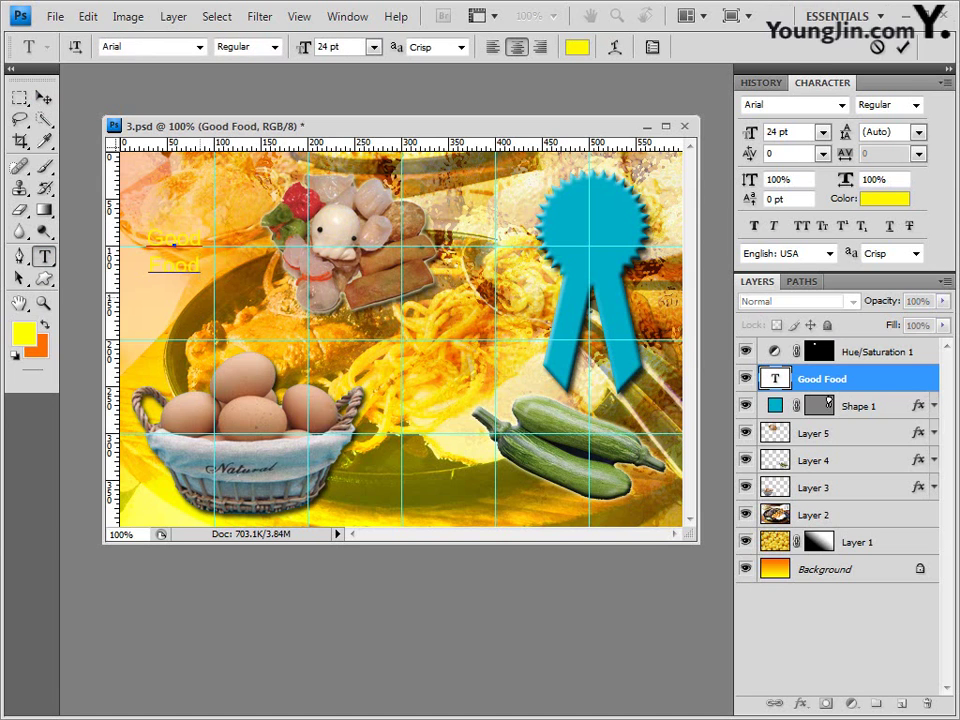
drag(190, 315, 372, 315)
drag(355, 245, 598, 223)
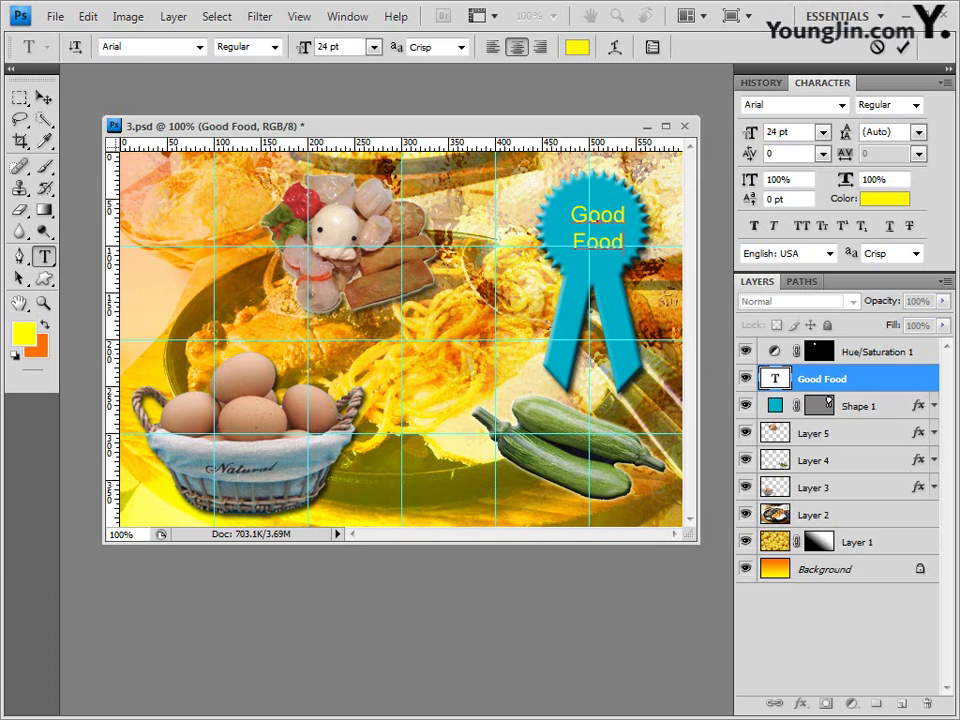
key(ctrl+Return)
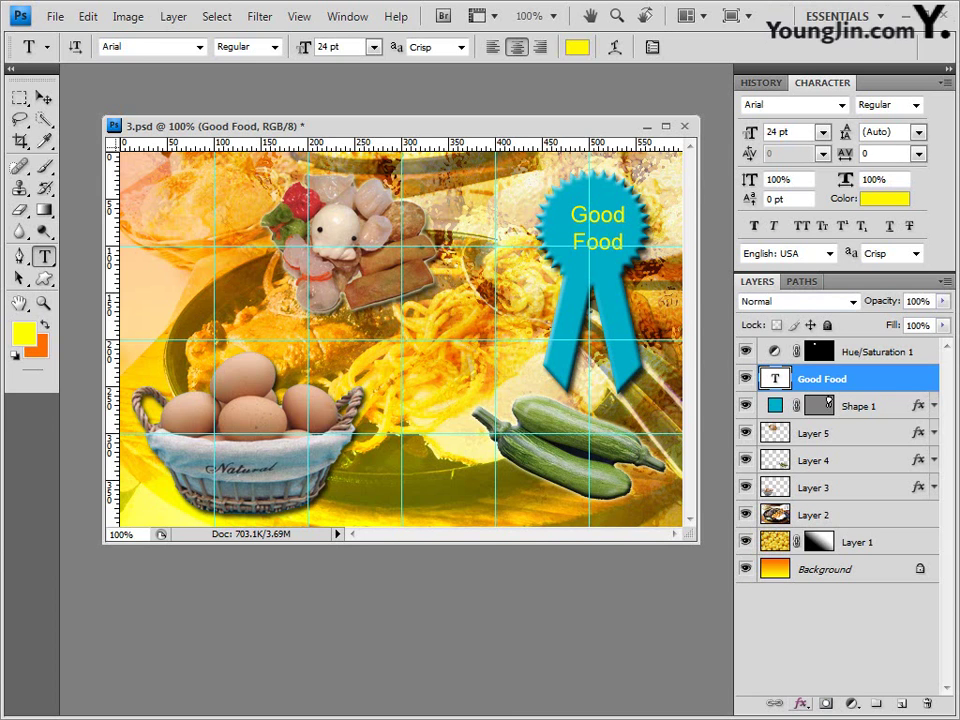
Step: Add Outer Glow and Bevel and Emboss with their default settings to the "Good Food" text layer
click(800, 703)
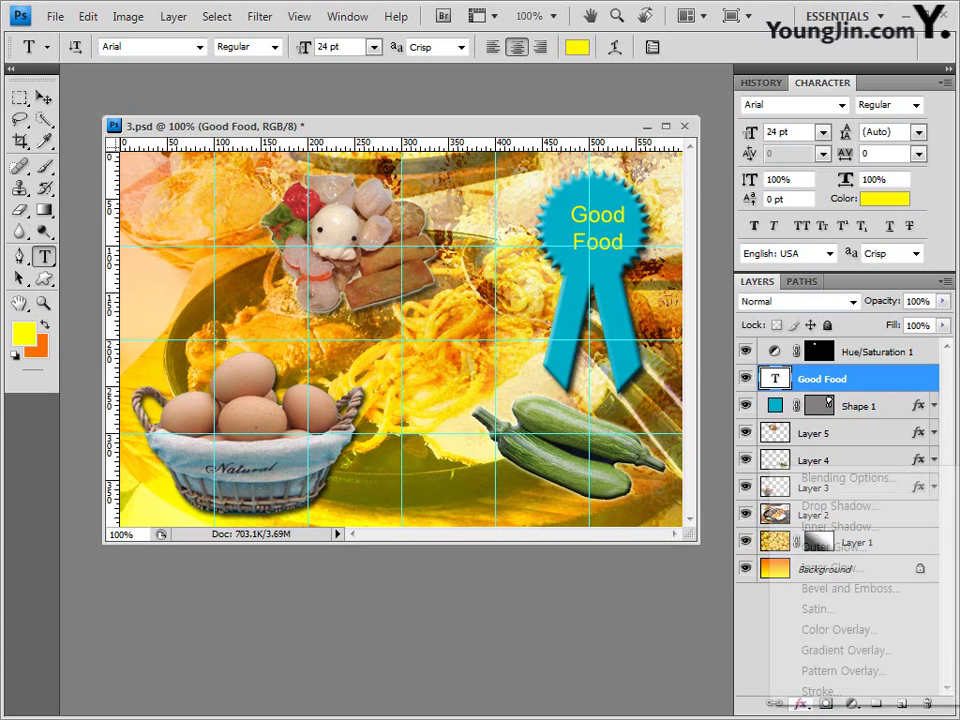
click(833, 547)
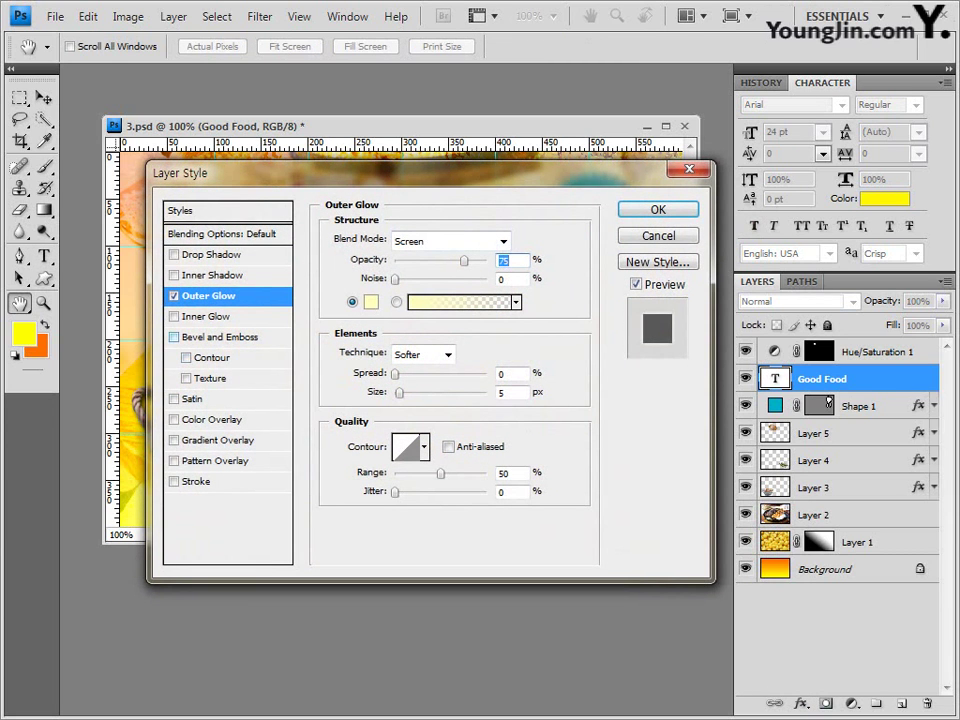
click(219, 337)
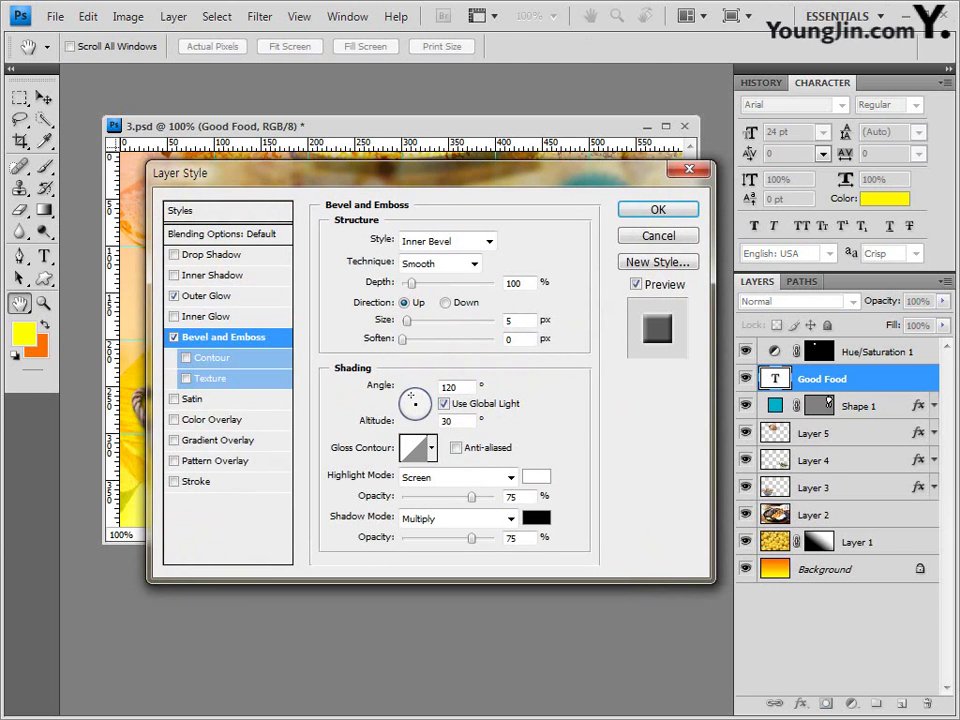
key(Return)
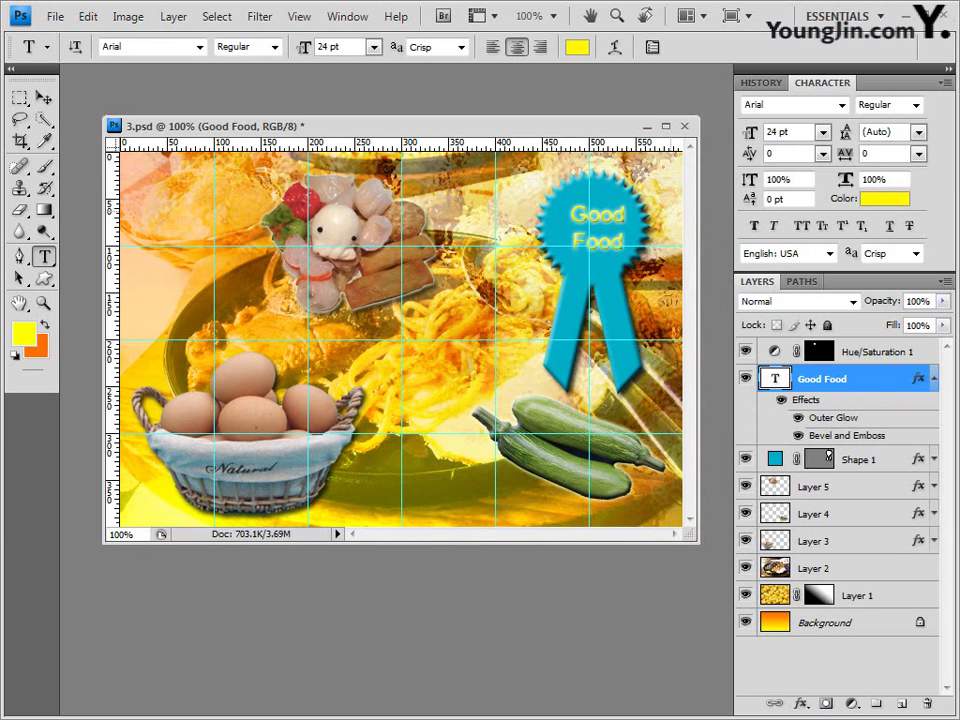
Step: Nudge the "Good Food" text about 3 px up and 10 px left to center it on the ribbon's round head
click(44, 98)
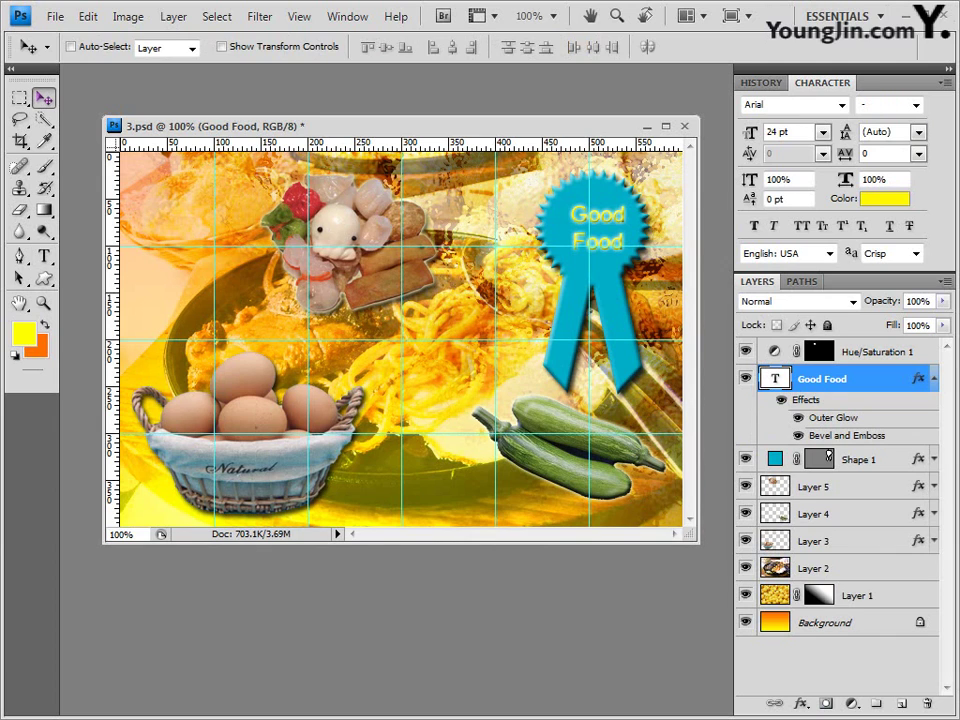
key(Up)
key(Up)
key(Up)
key(Left)
key(Left)
key(Left)
key(Left)
key(Left)
key(Left)
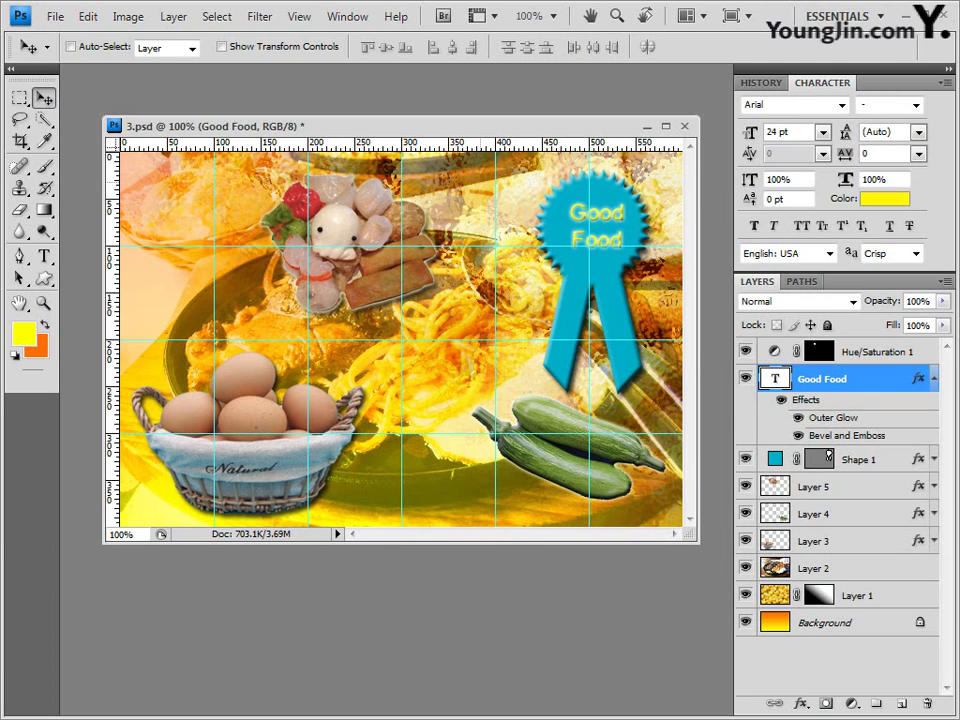
key(Left)
key(Left)
key(Left)
key(Left)
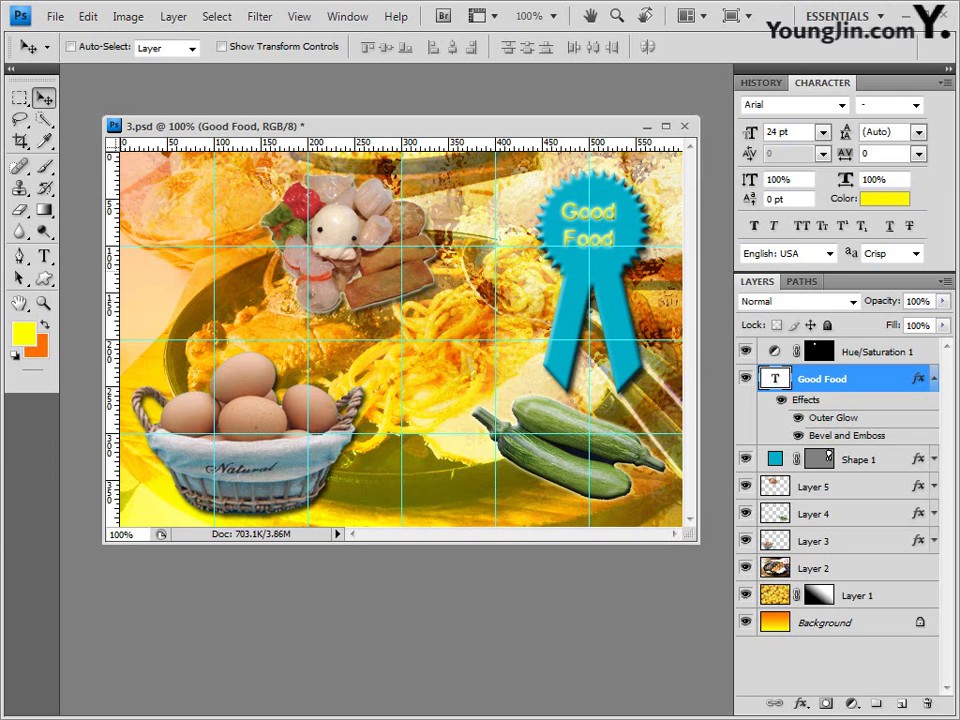
Step: Start another horizontal text layer at about X 51, Y 79 px, left of the dumplings, with the font set to 바탕
key(t)
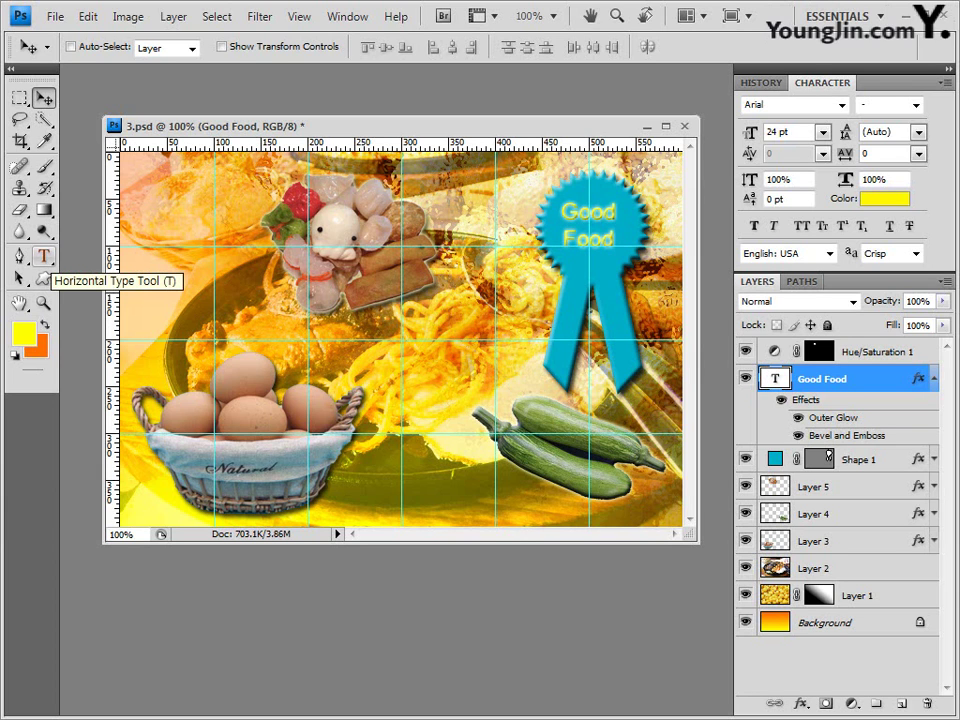
click(43, 256)
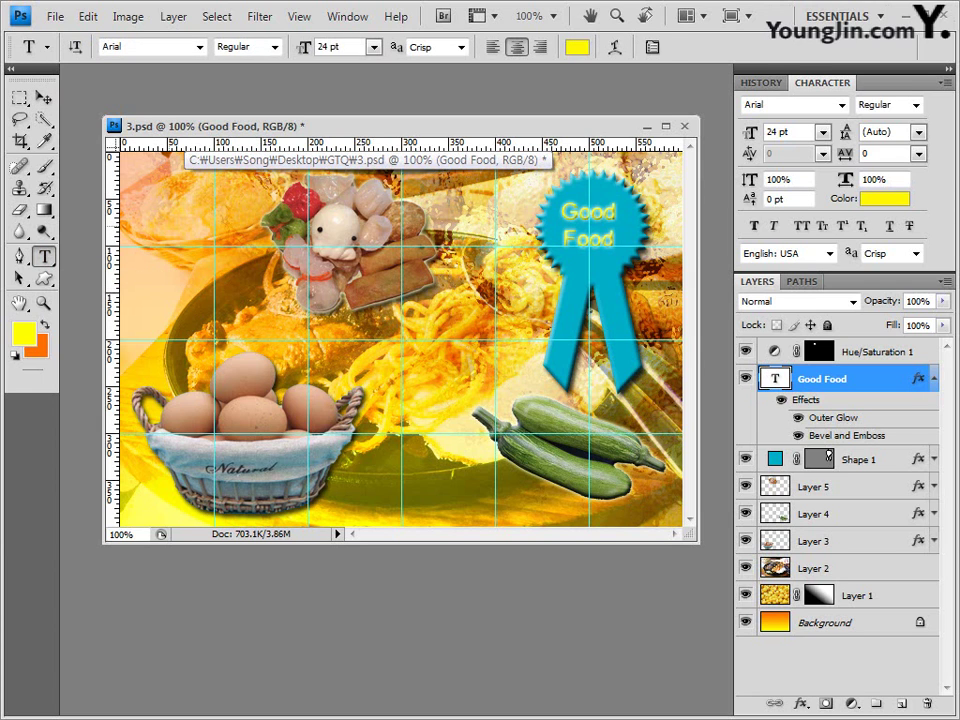
click(127, 165)
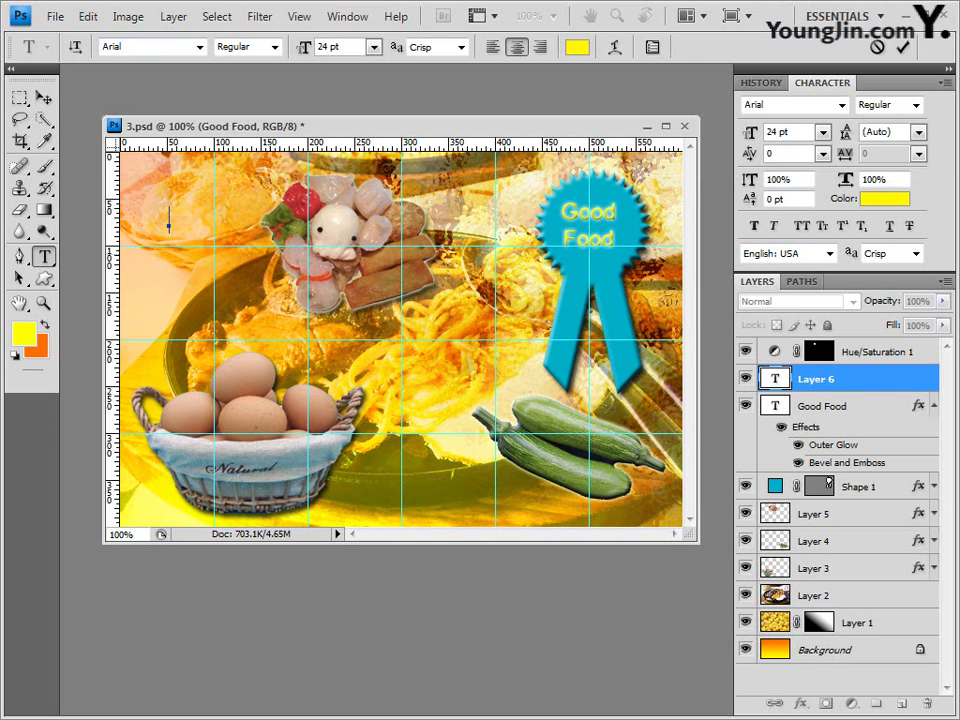
click(199, 46)
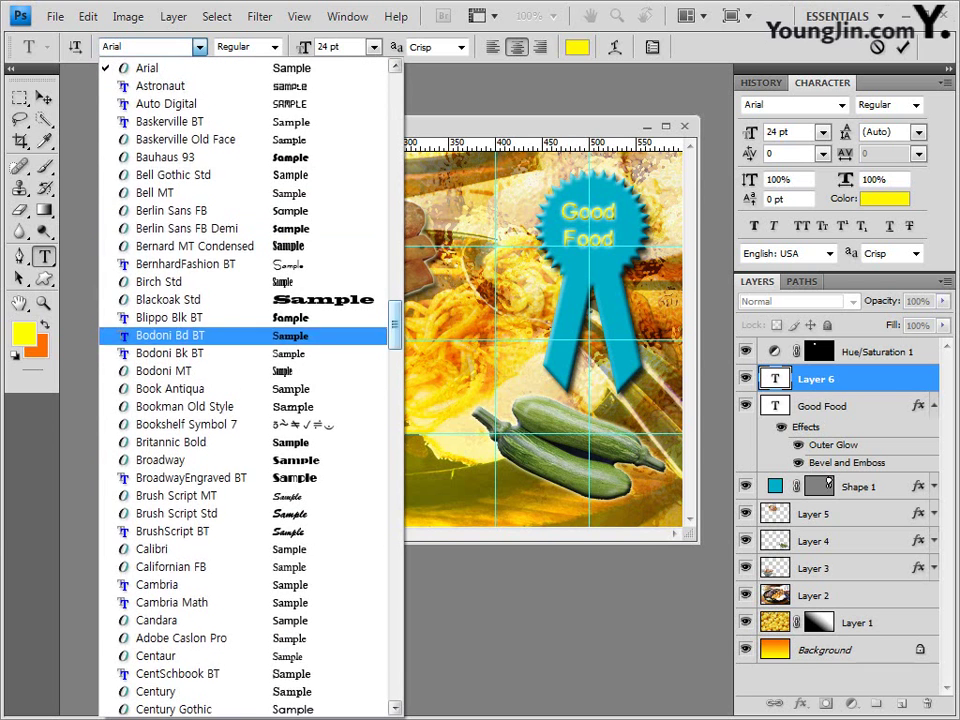
drag(394, 324, 395, 175)
click(166, 422)
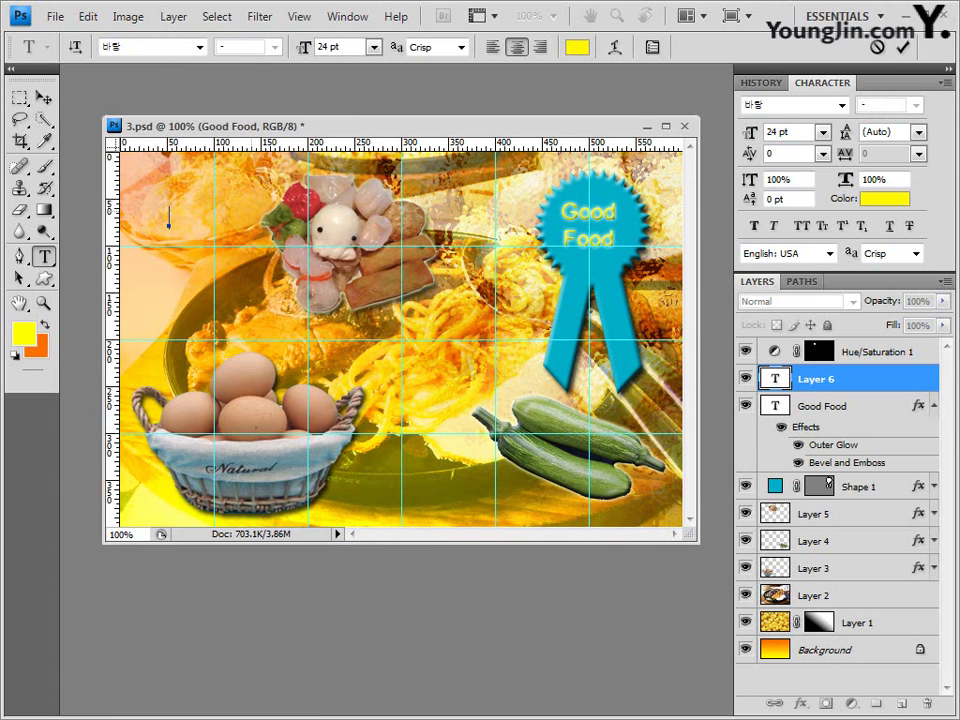
Step: Set the new text's size to 36 pt and its color to #ffef00
click(328, 46)
text(36)
key(Return)
click(168, 224)
click(577, 47)
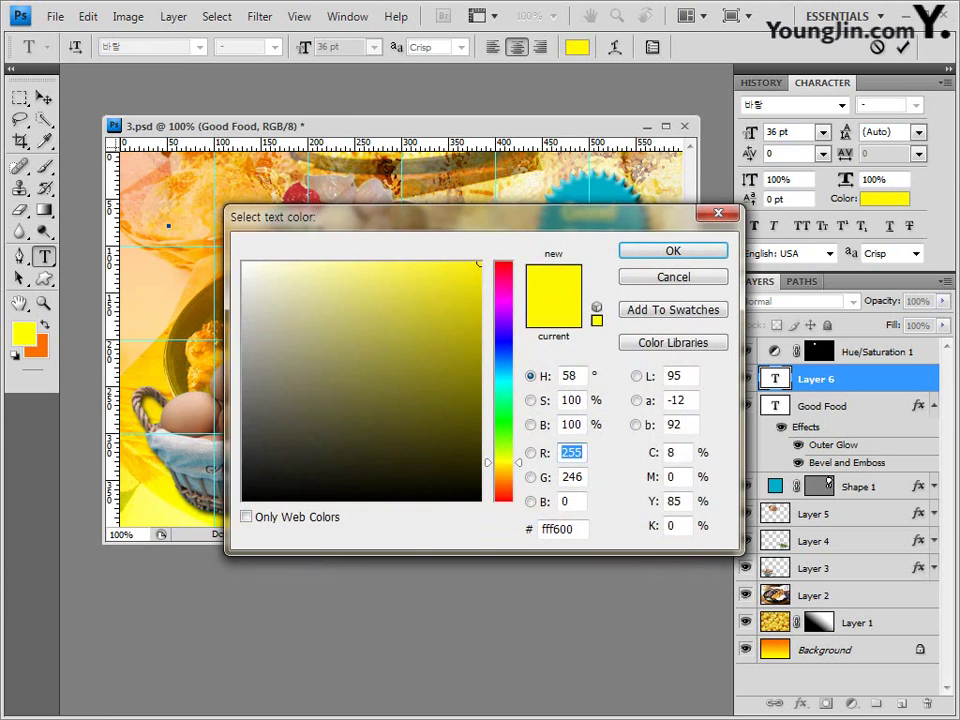
double_click(557, 529)
text(ffef00)
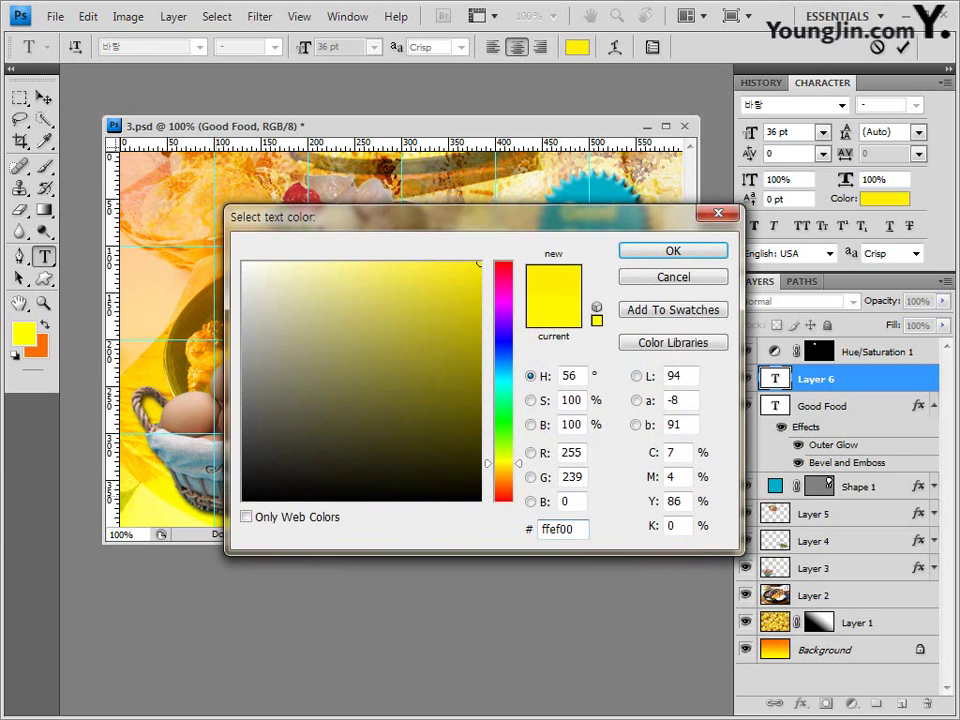
key(Return)
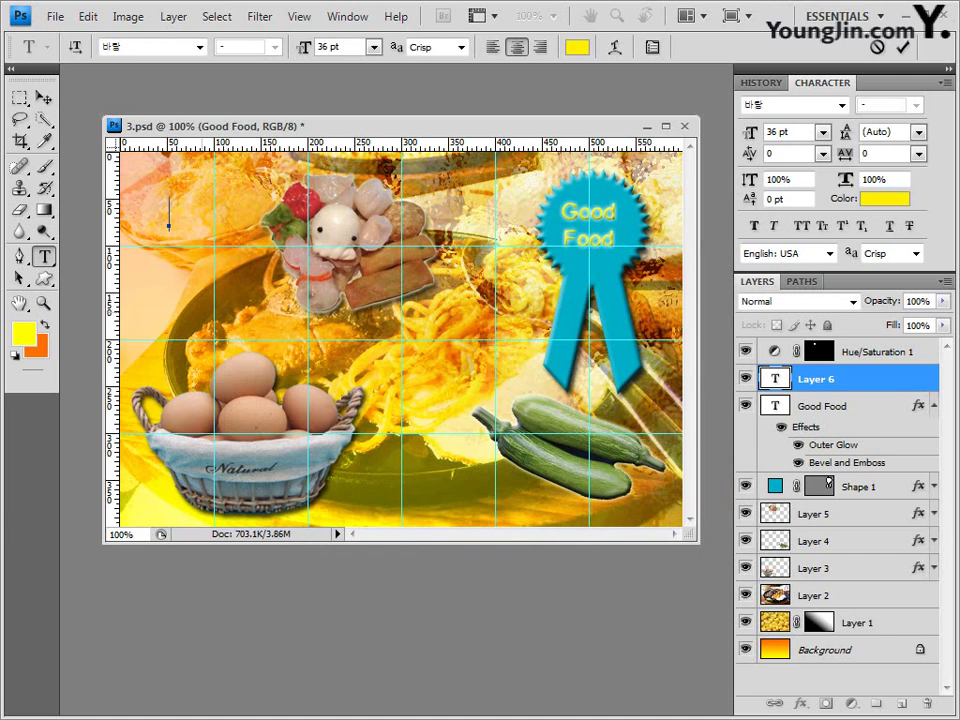
Step: Enter the two-line text "다양한 음식" and "건강한 생활", positioned over the dumplings' left part, and commit it
key(ctrl+v)
drag(256, 227, 320, 229)
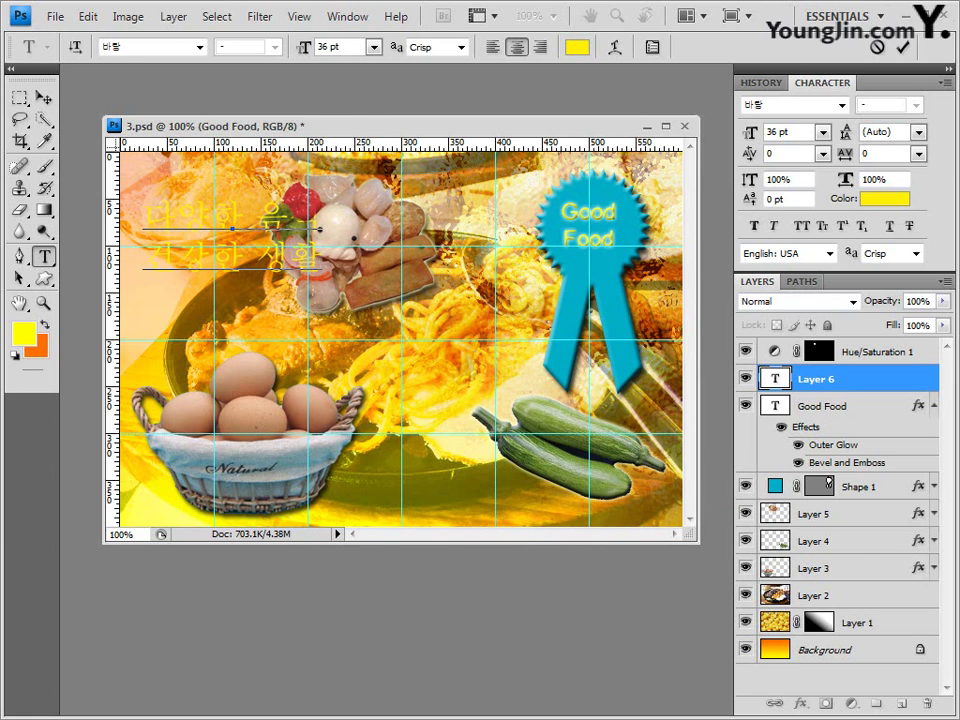
key(ctrl+Return)
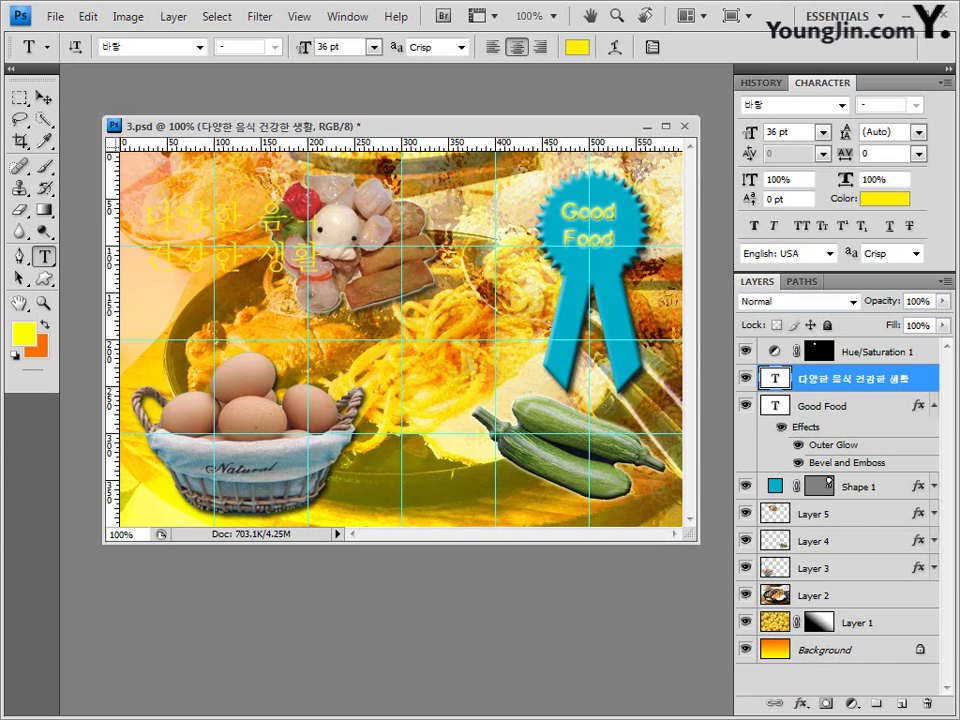
Step: Add a 2 px outside Stroke in color #6b3a00 to the Korean text layer
click(800, 703)
click(812, 686)
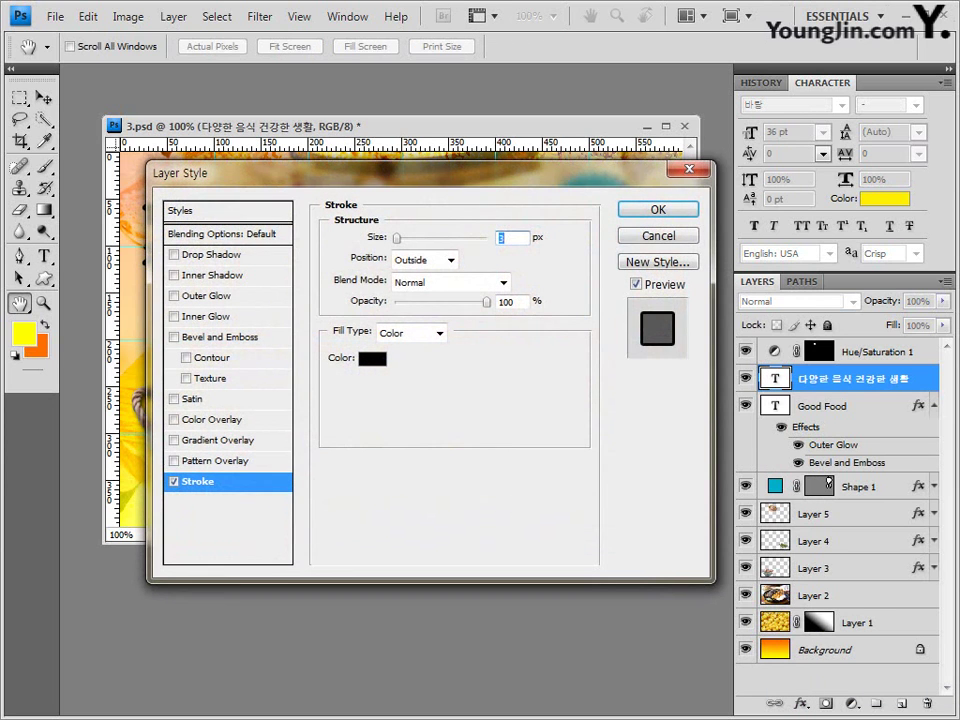
text(2)
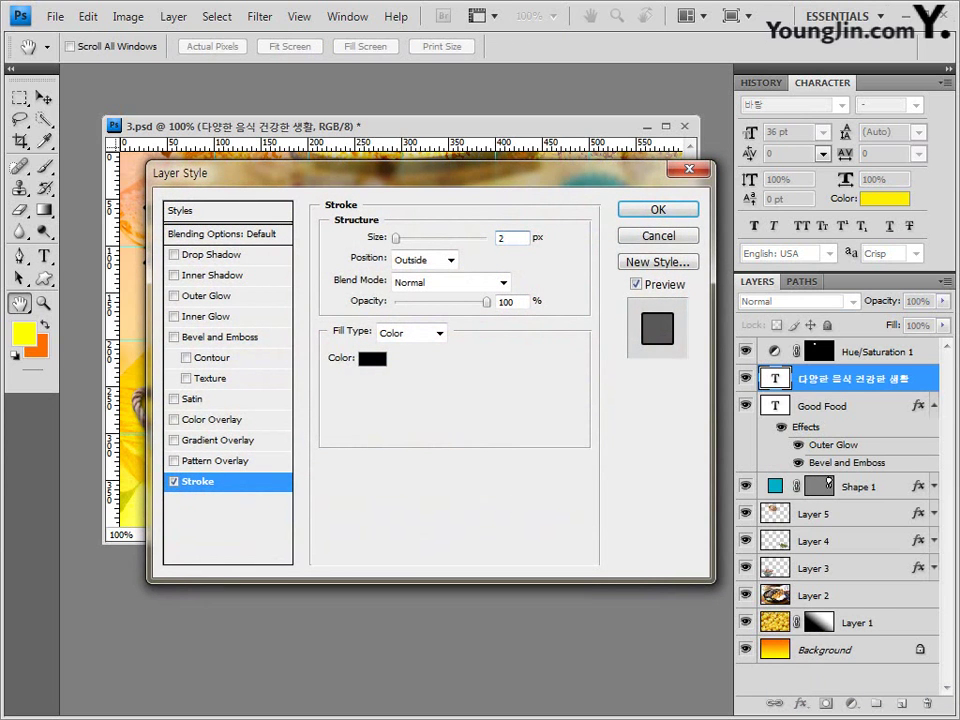
click(372, 358)
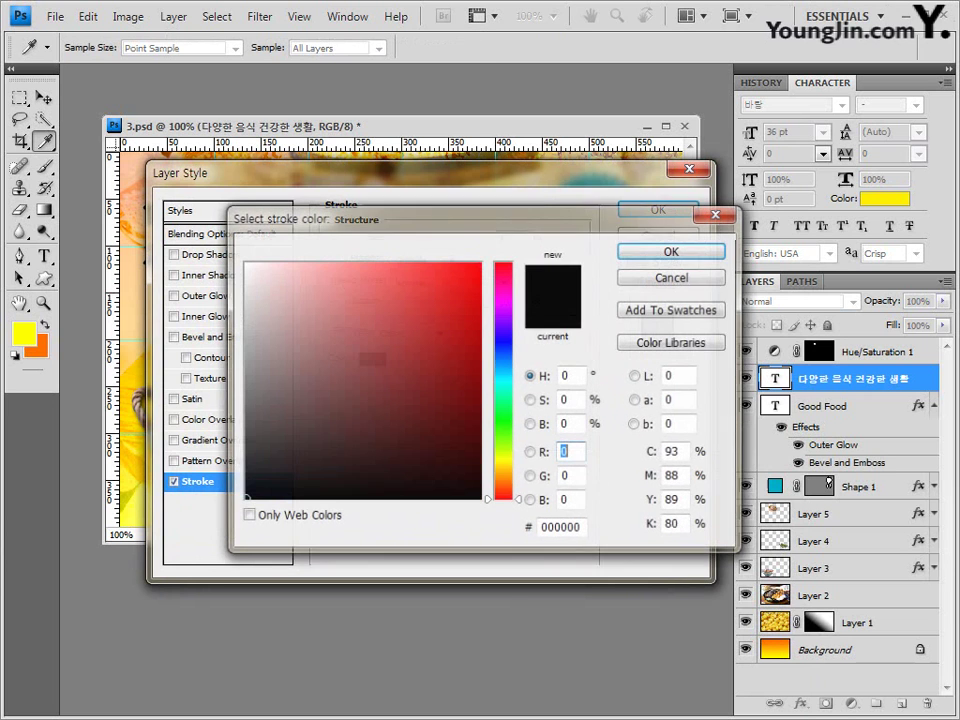
double_click(561, 529)
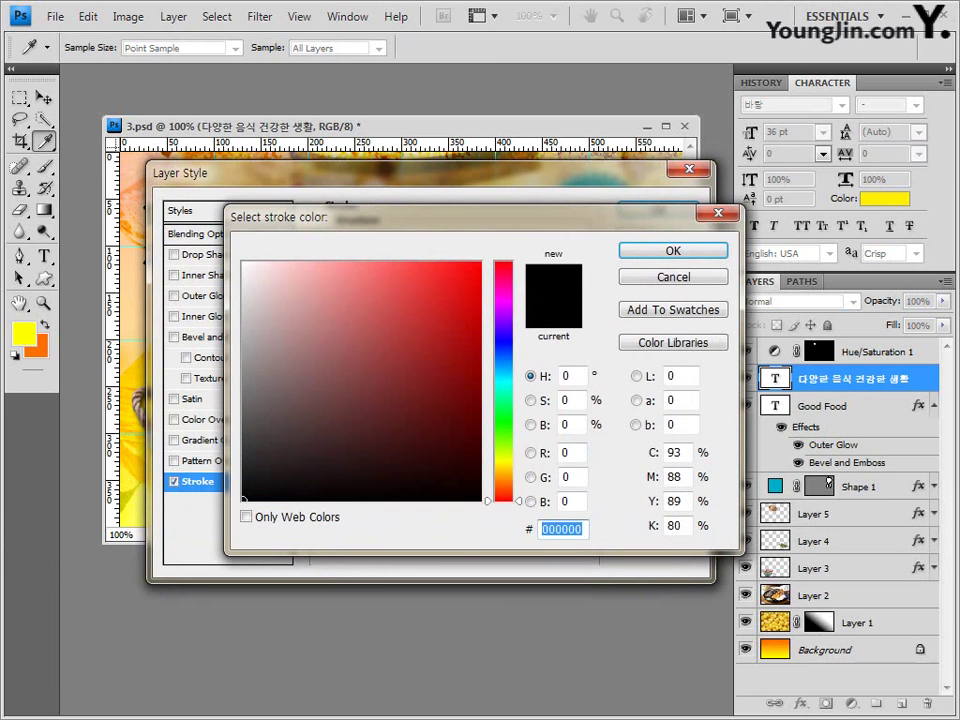
text(6b3a00)
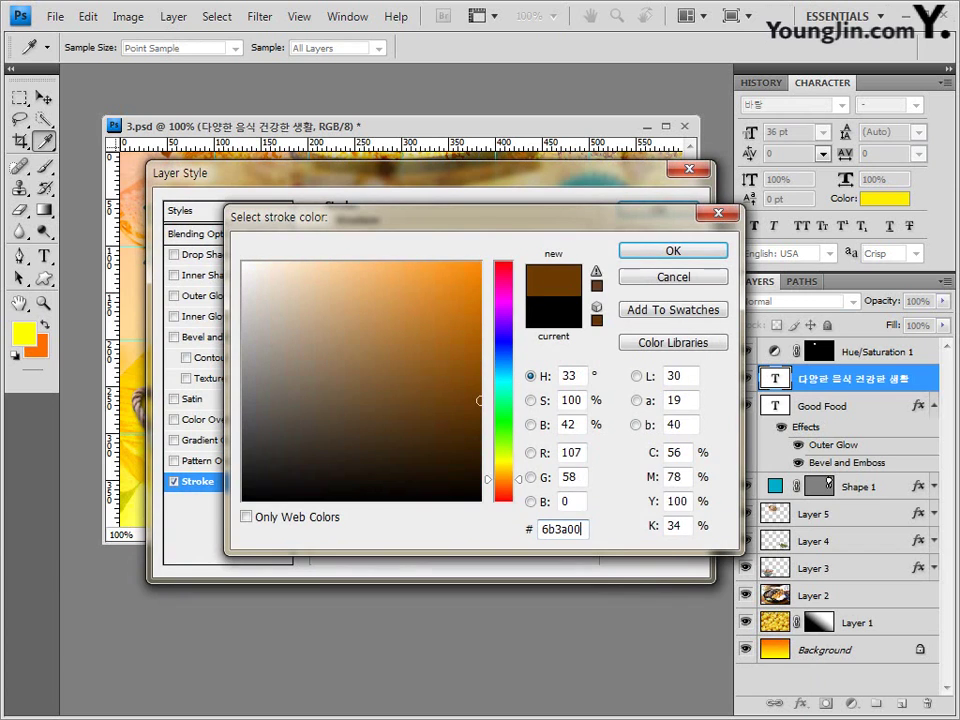
key(Return)
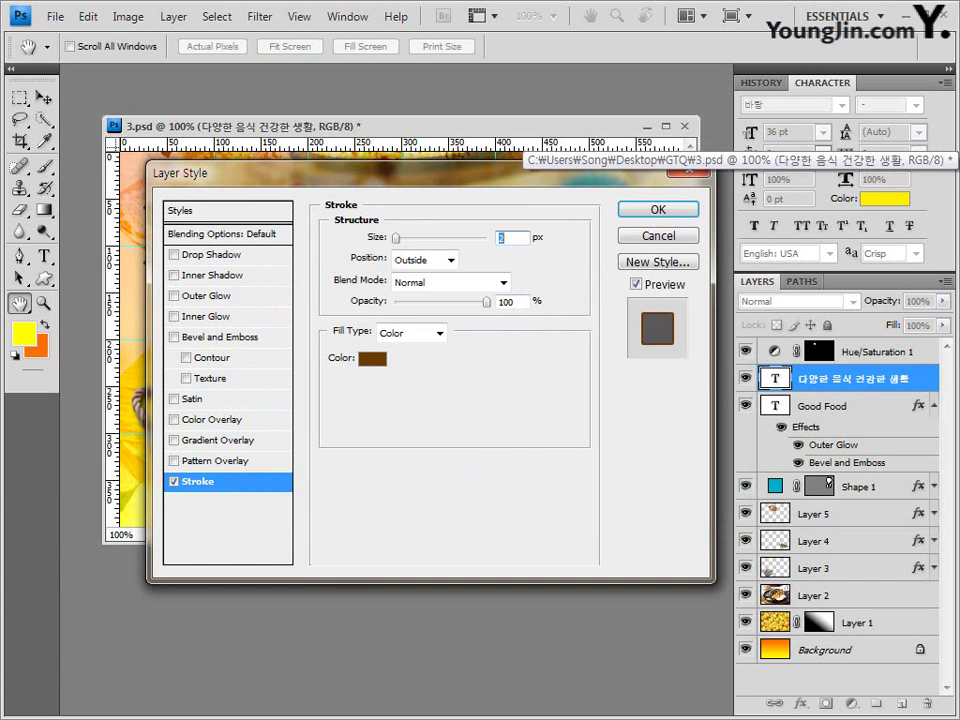
Step: Add a Drop Shadow with default settings to the Korean text layer and apply the layer style
click(213, 254)
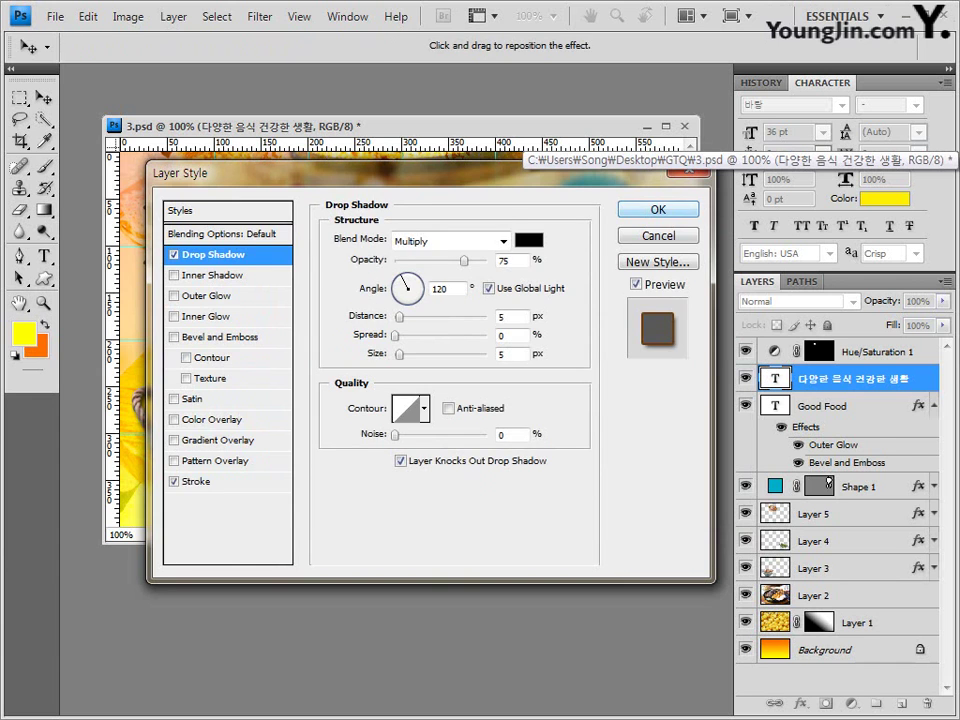
key(Return)
key(Return)
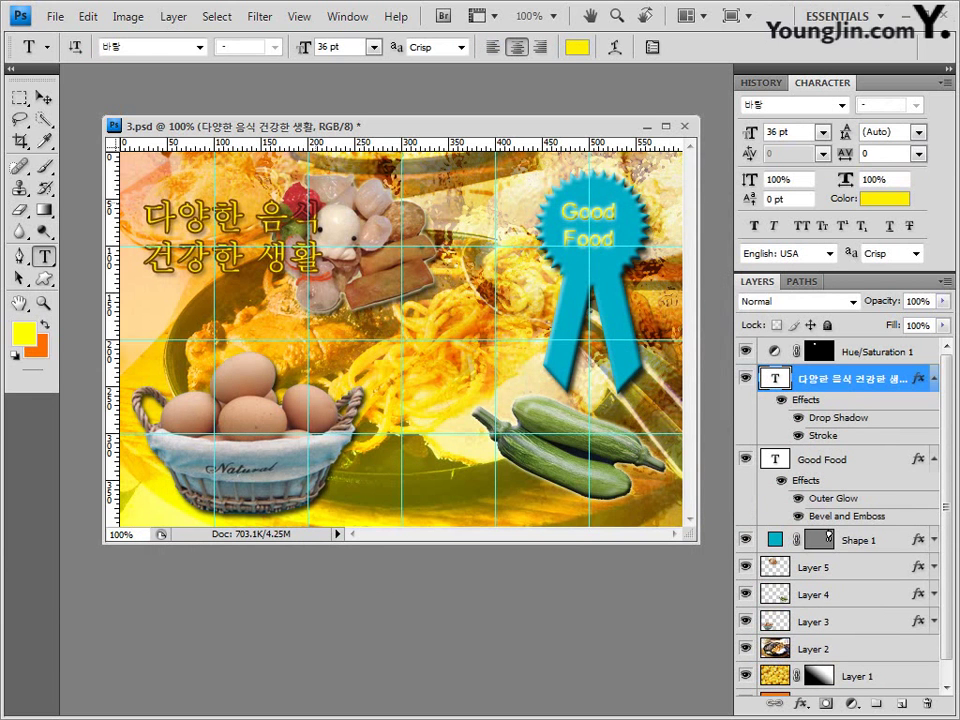
Step: Recolor the words "음식" and "건강한" in the two-line Korean text to #fe0017 and commit the edit
click(256, 213)
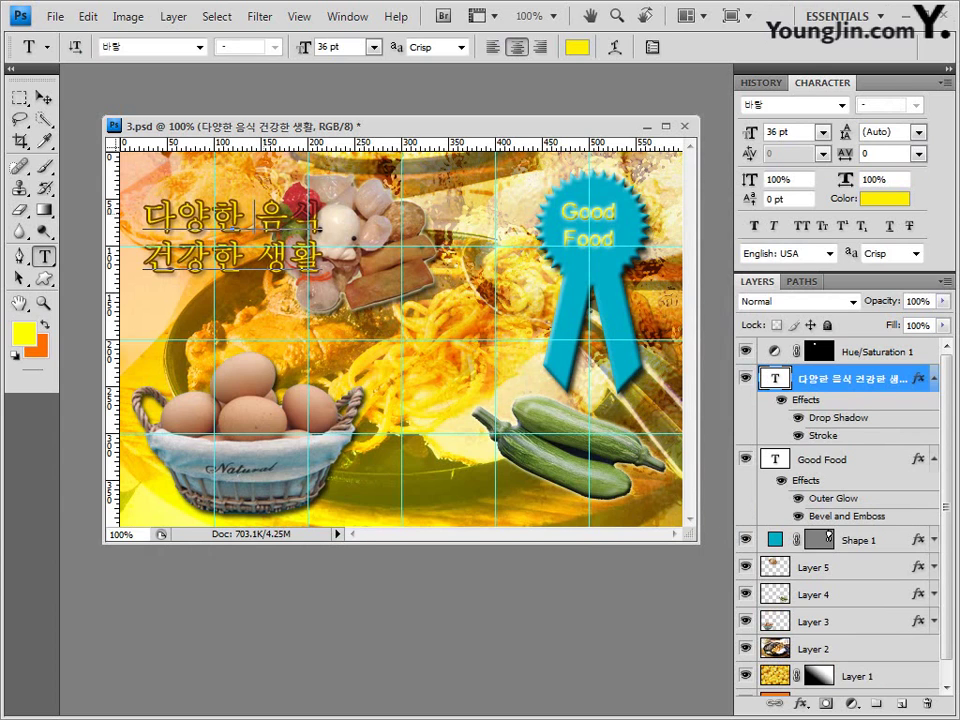
drag(256, 213, 246, 258)
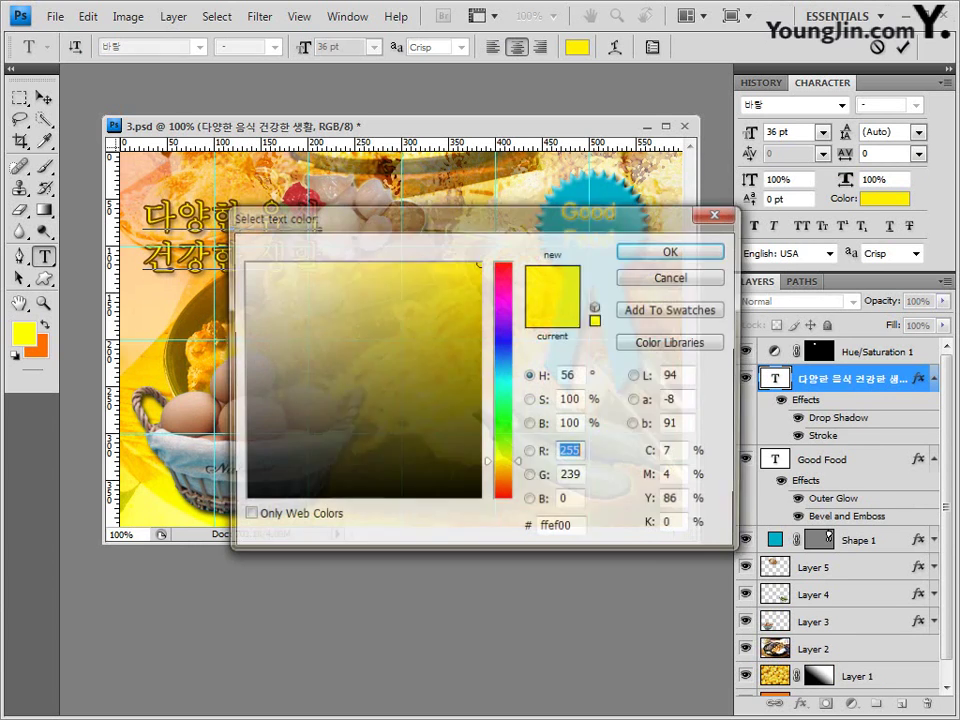
double_click(557, 529)
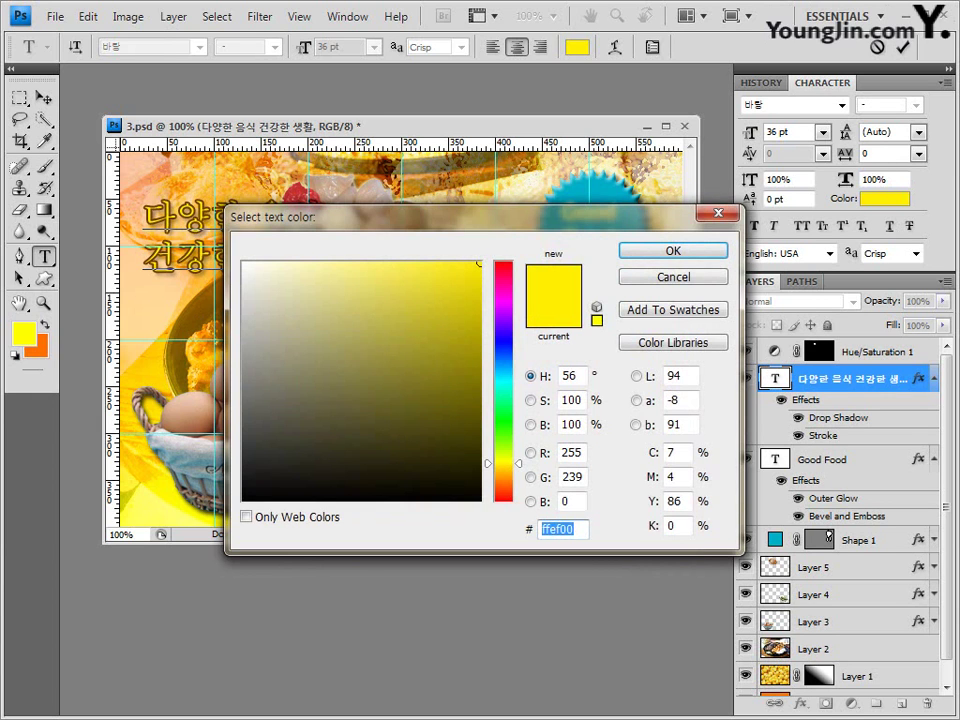
text(fe0017)
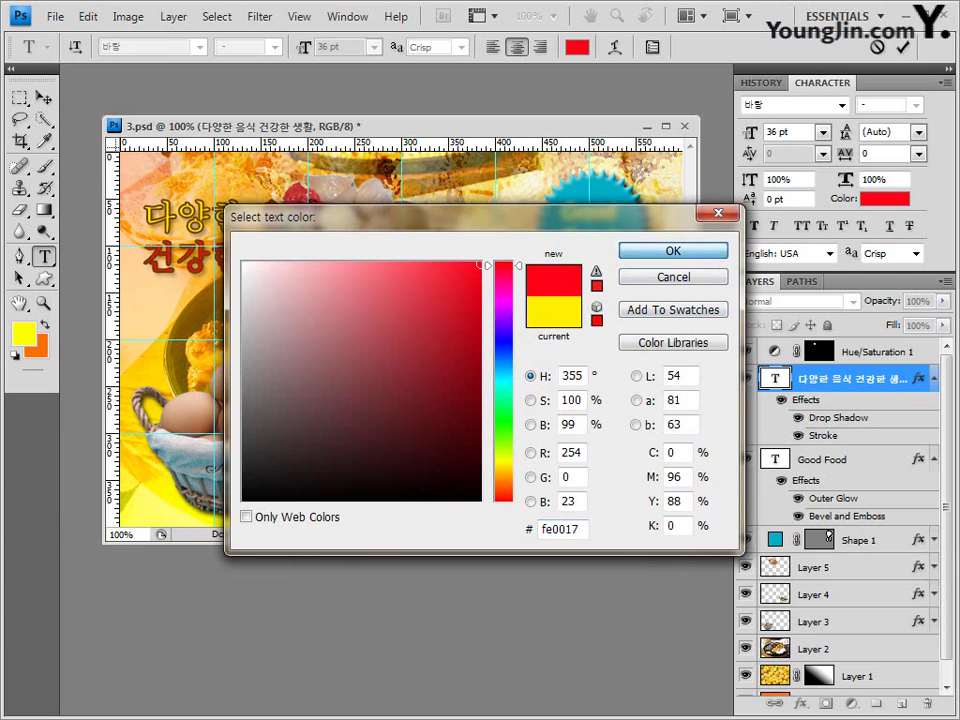
key(Return)
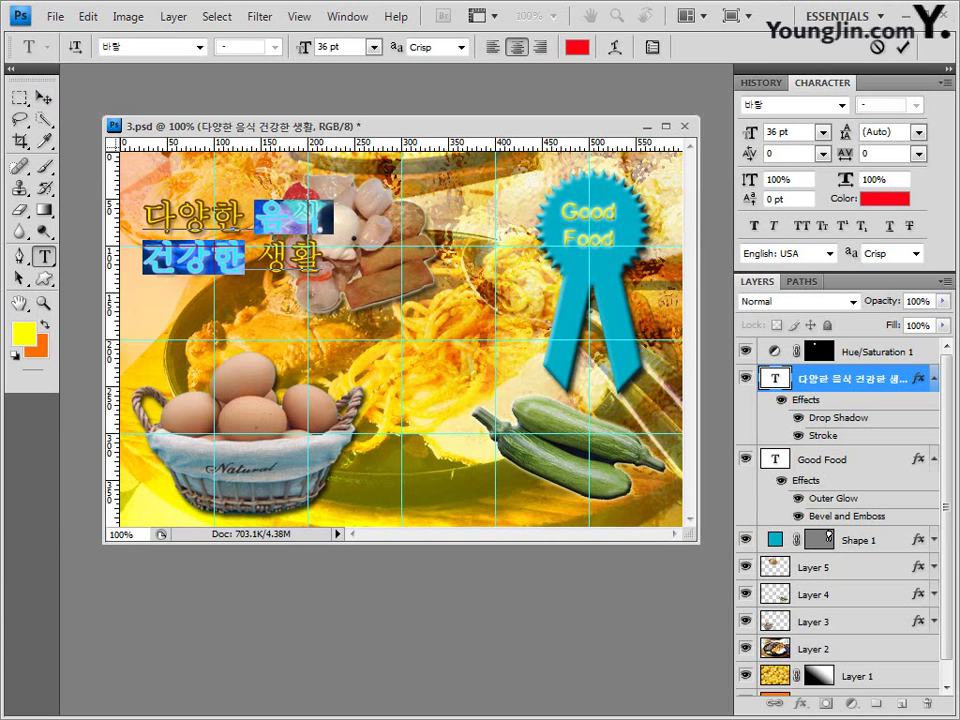
key(ctrl+Return)
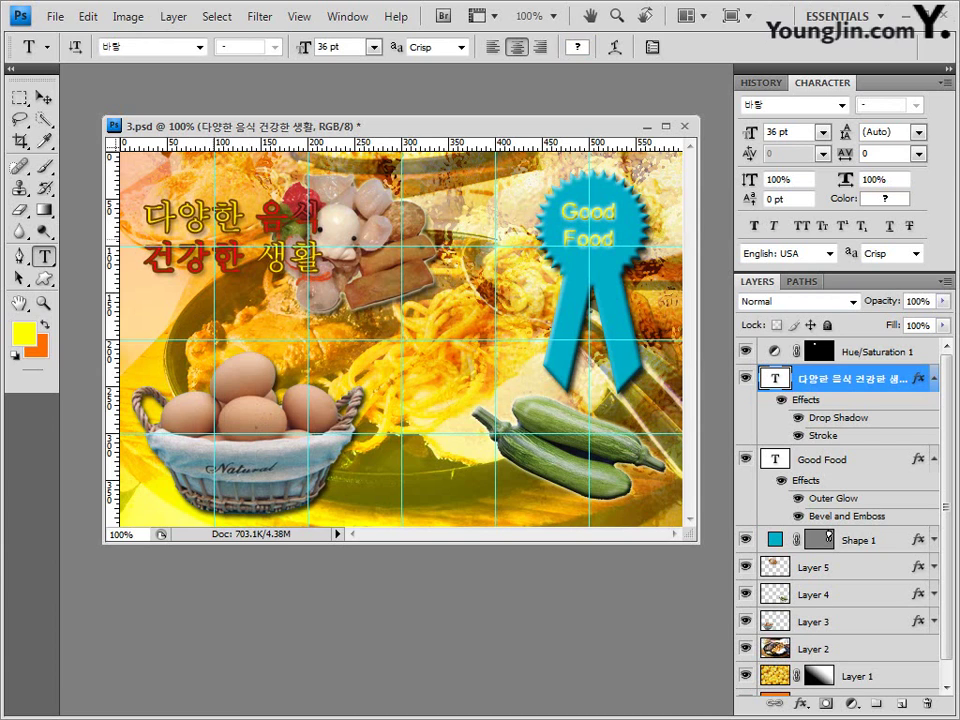
Step: Move the two-line Korean text slightly up and to the right, then nudge it a few pixels further right
key(v)
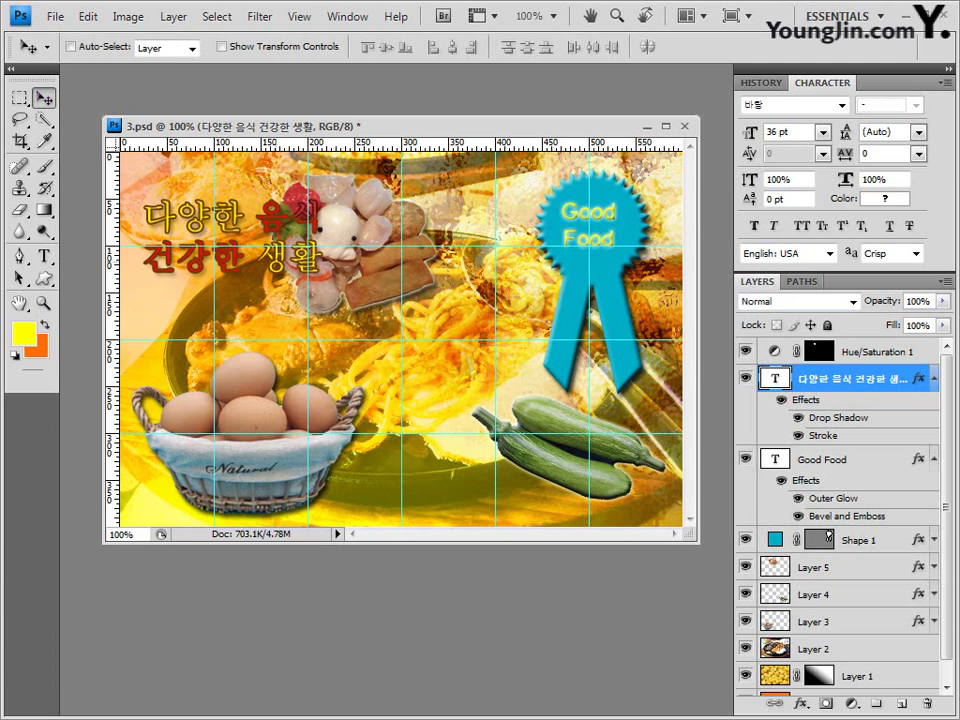
drag(230, 228, 244, 216)
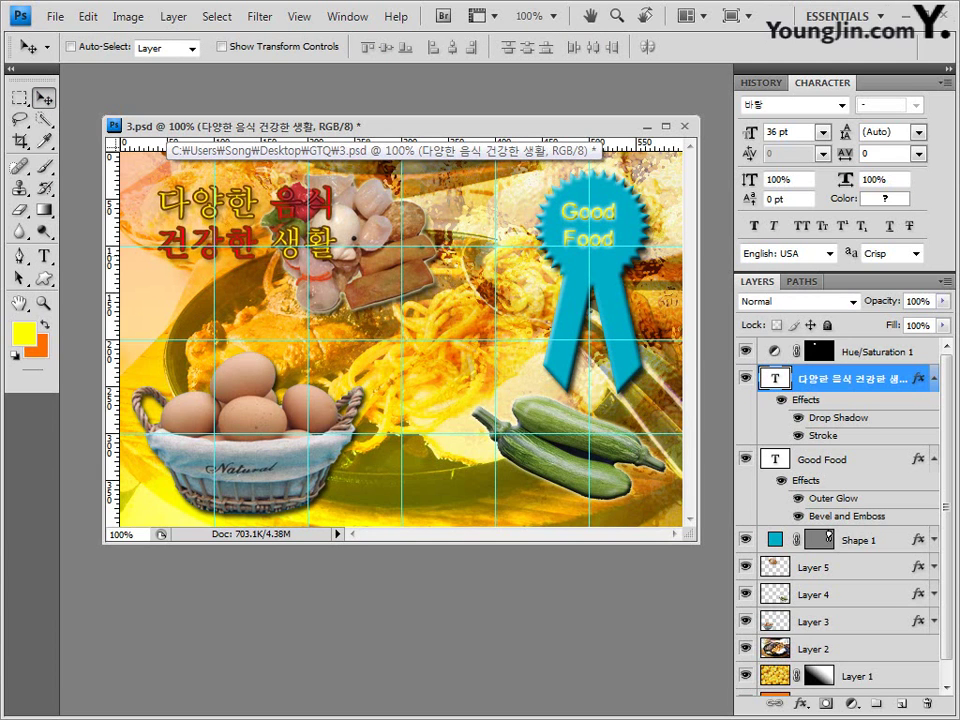
key(Right)
key(Right)
key(Right)
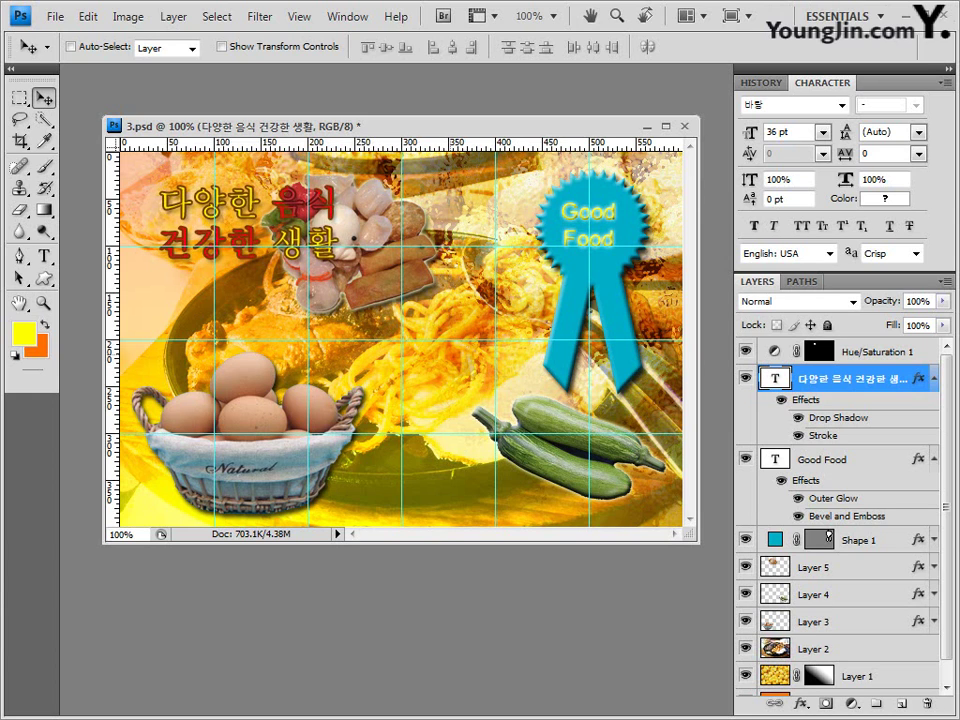
key(Right)
key(Right)
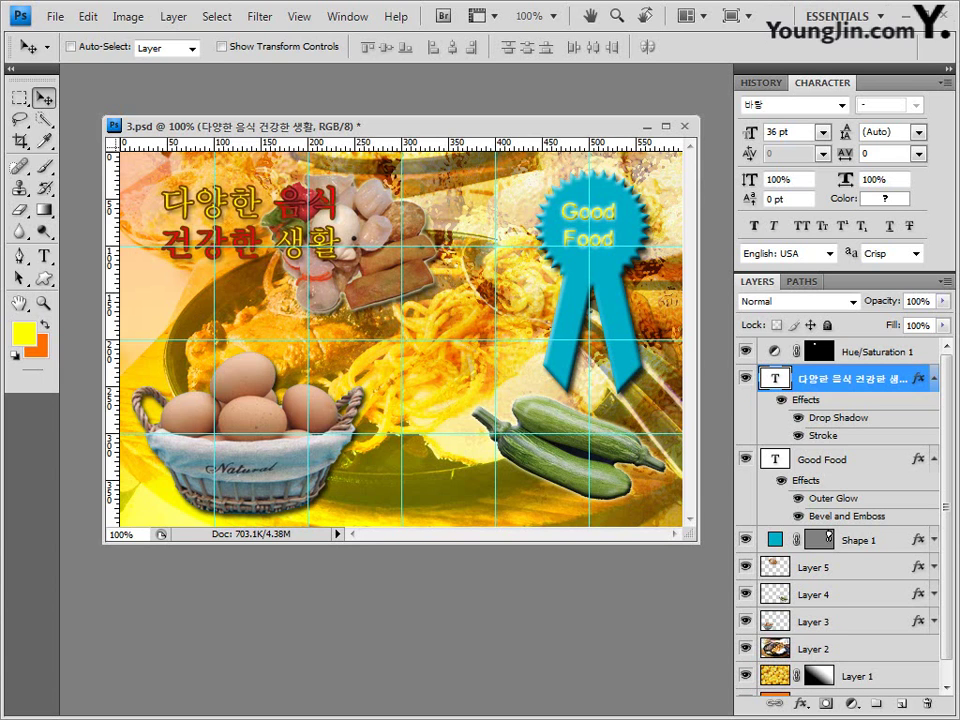
Step: Start a new horizontal text just below the zucchini, with the font 돋움 and a size of 18 pt
click(44, 256)
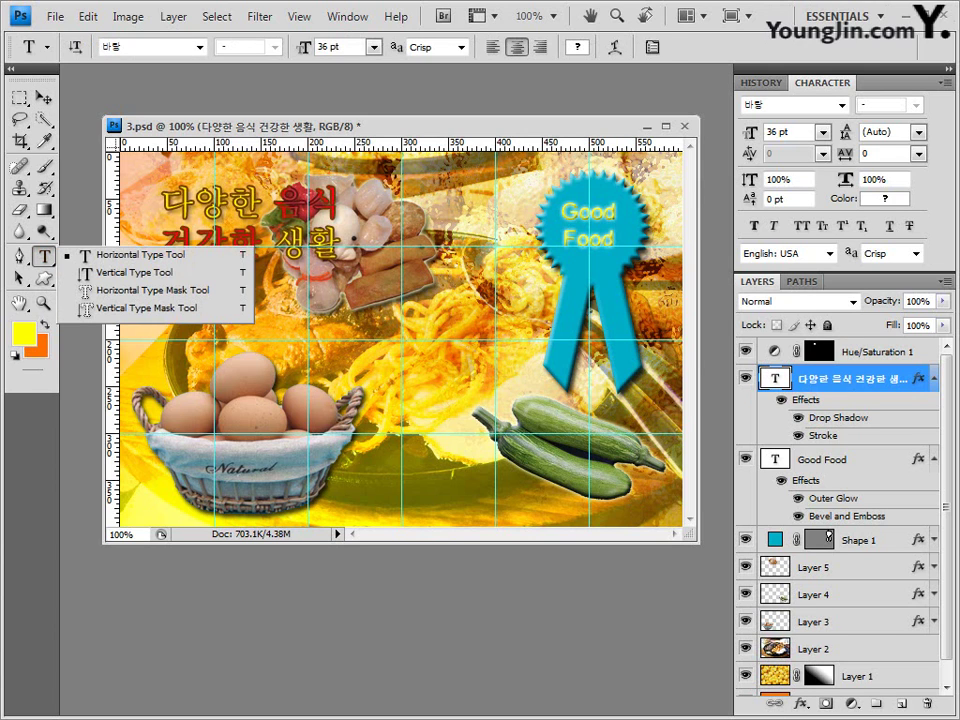
click(140, 255)
click(534, 510)
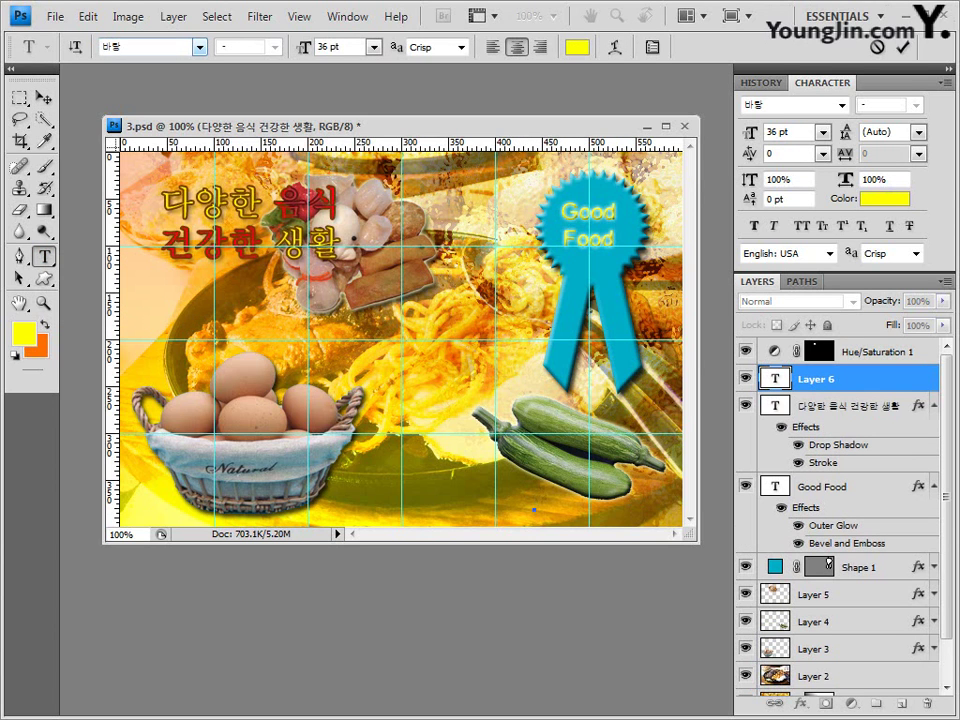
click(200, 47)
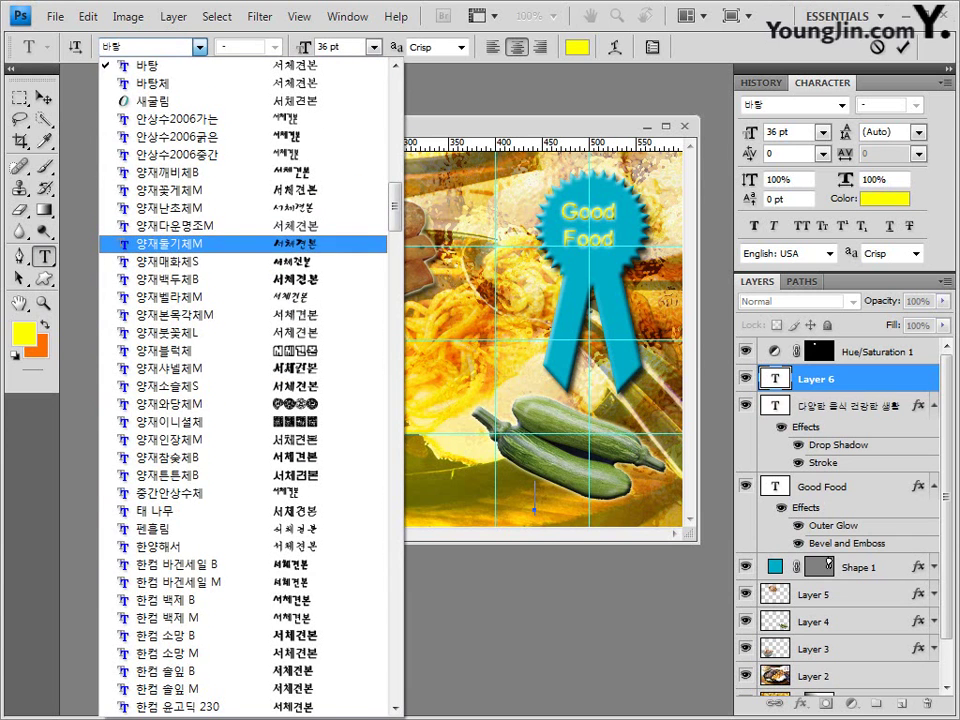
scroll(240, 257, up, 1)
scroll(240, 257, up, 4)
click(240, 208)
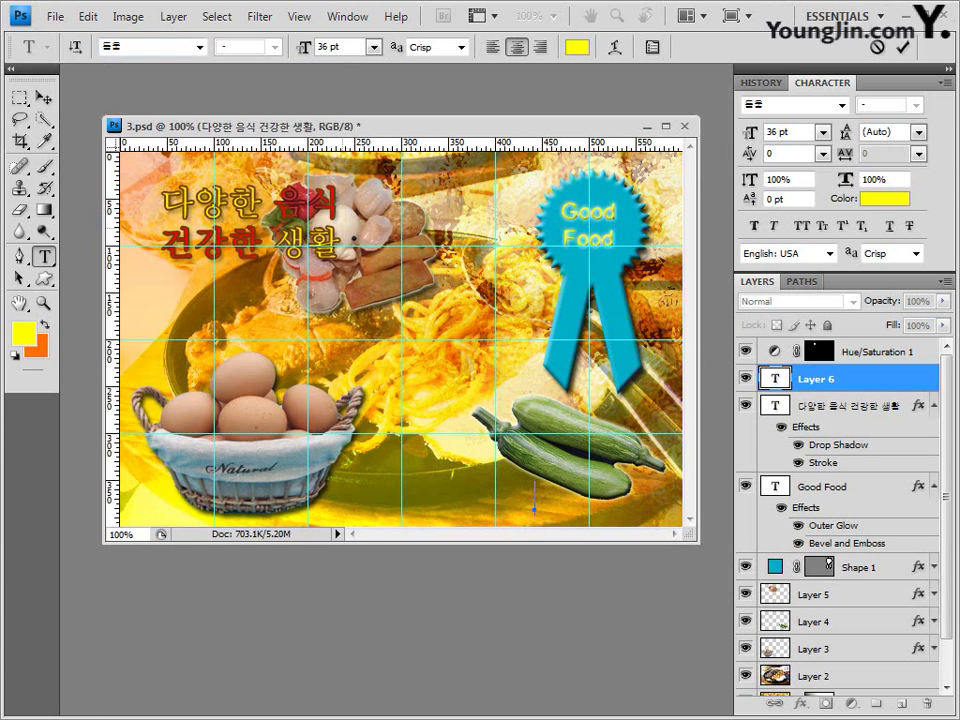
drag(341, 47, 314, 47)
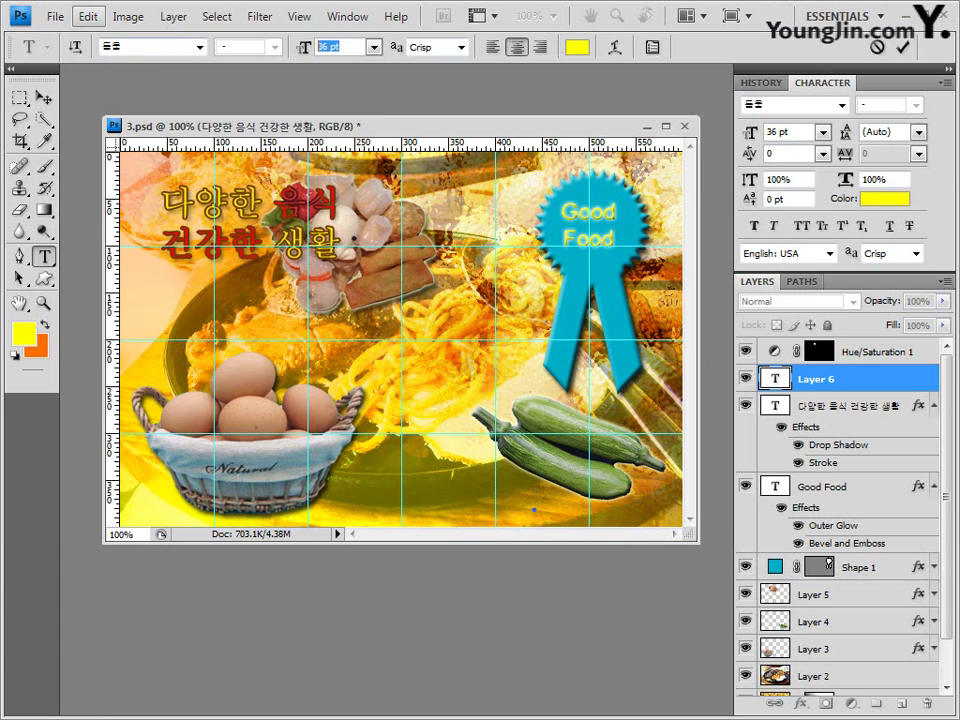
text(18)
key(Return)
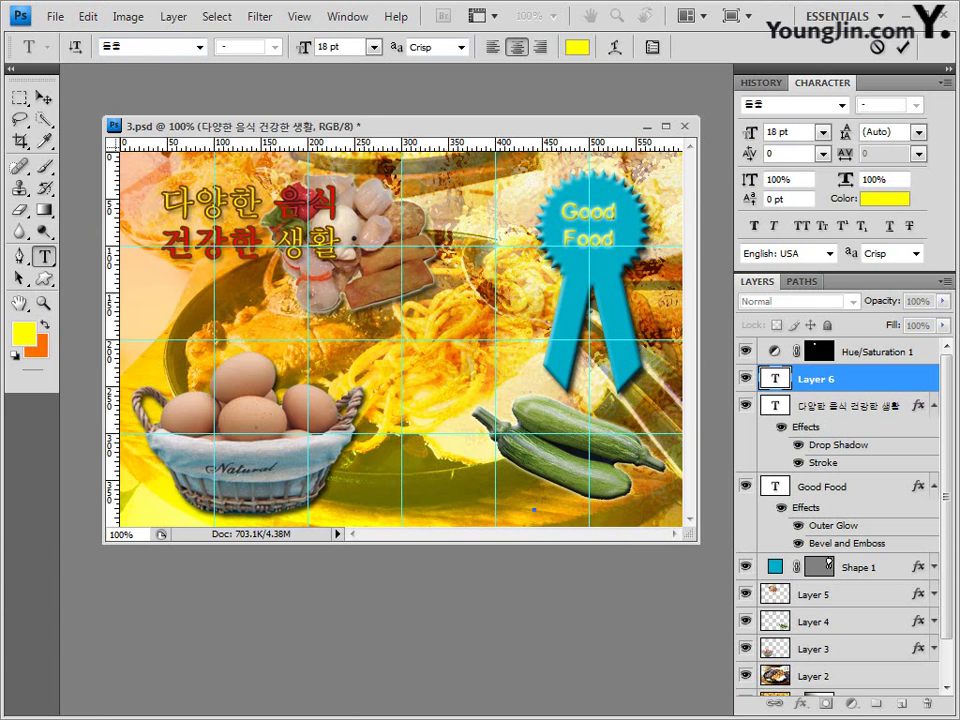
Step: Set the new text's color to #ffffff, enter "우리맛집동호회" and commit it
click(577, 47)
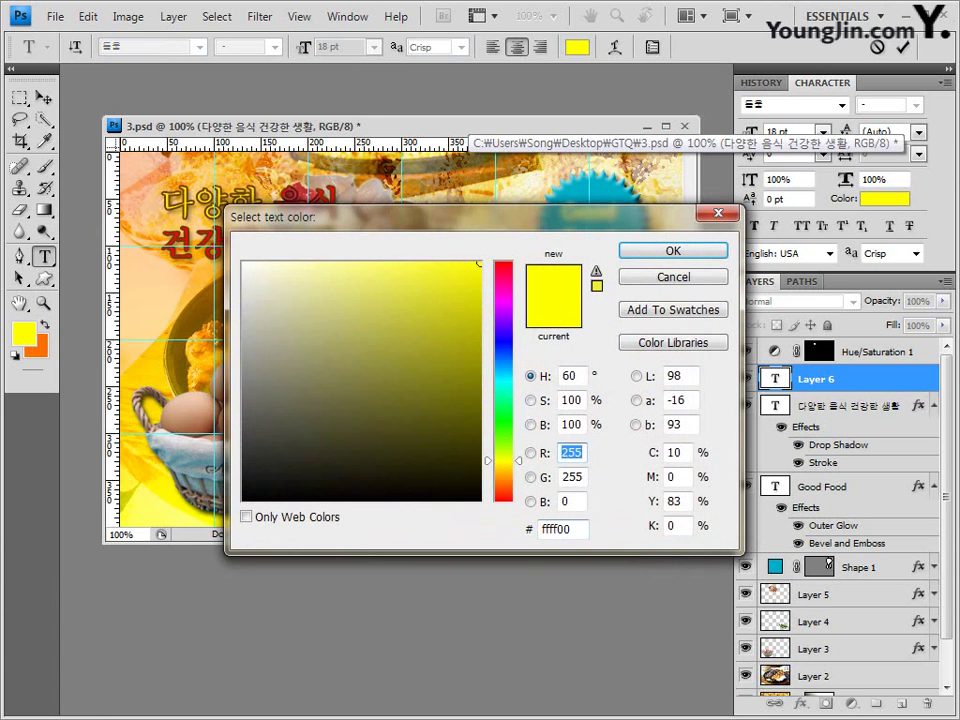
drag(578, 529, 556, 529)
text(ff)
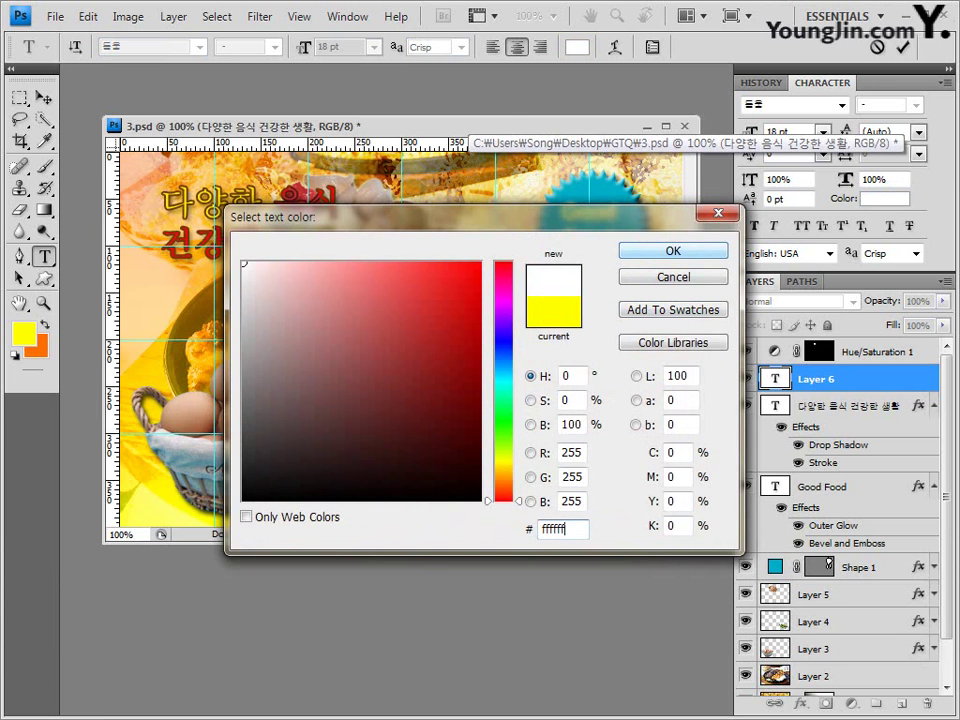
key(Return)
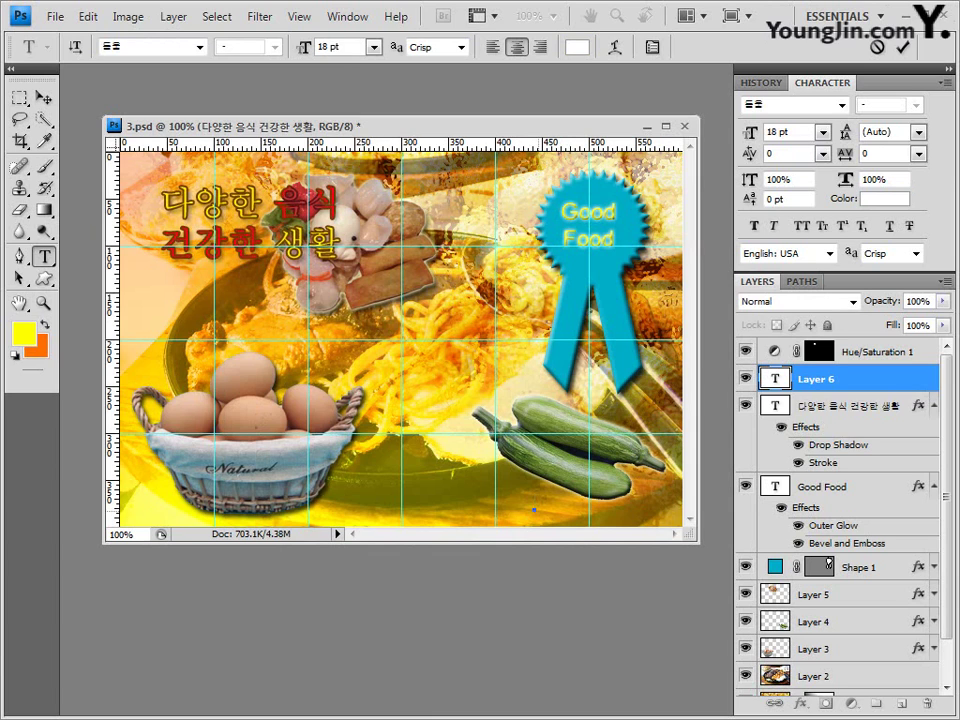
text(우리맛집동호회)
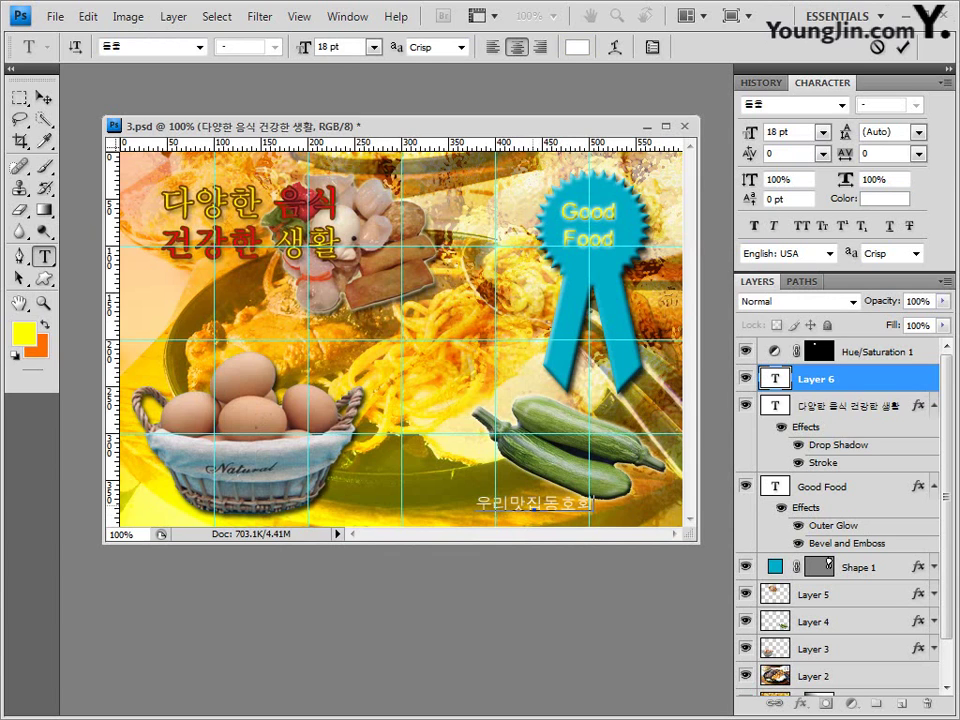
key(ctrl+Return)
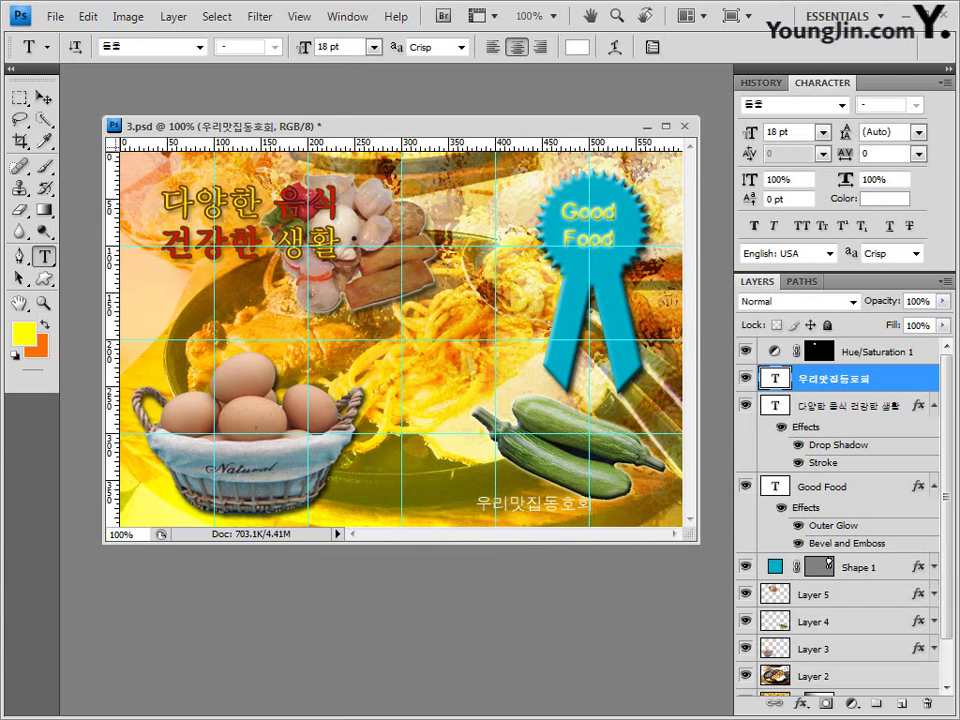
Step: Add a 2 px outside Stroke in color #882e05 to the "우리맛집동호회" text layer and apply the layer style
click(800, 703)
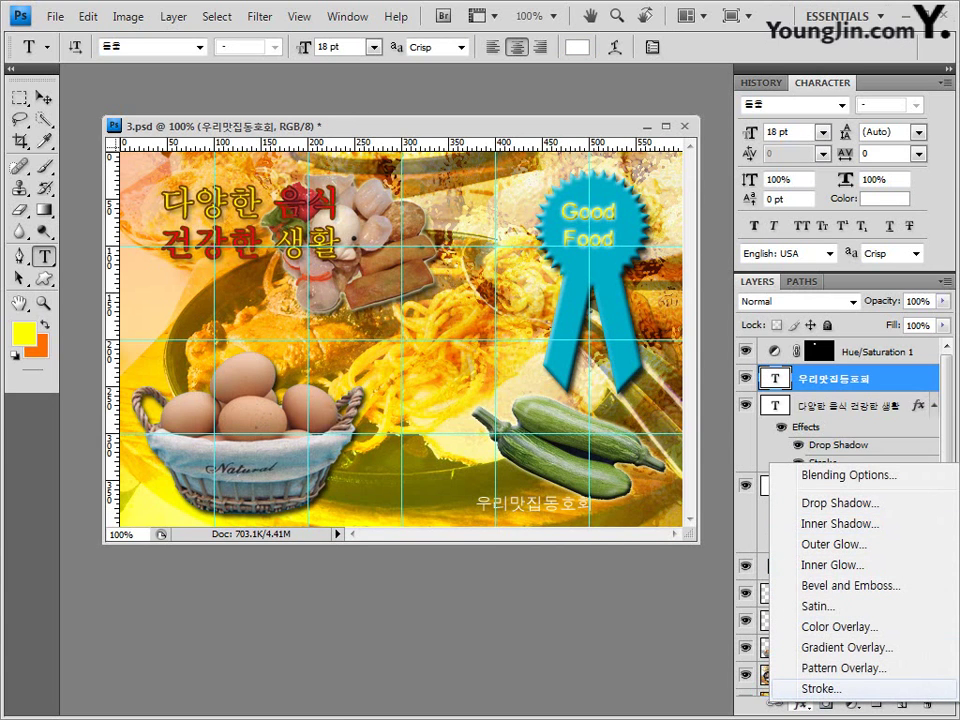
click(820, 688)
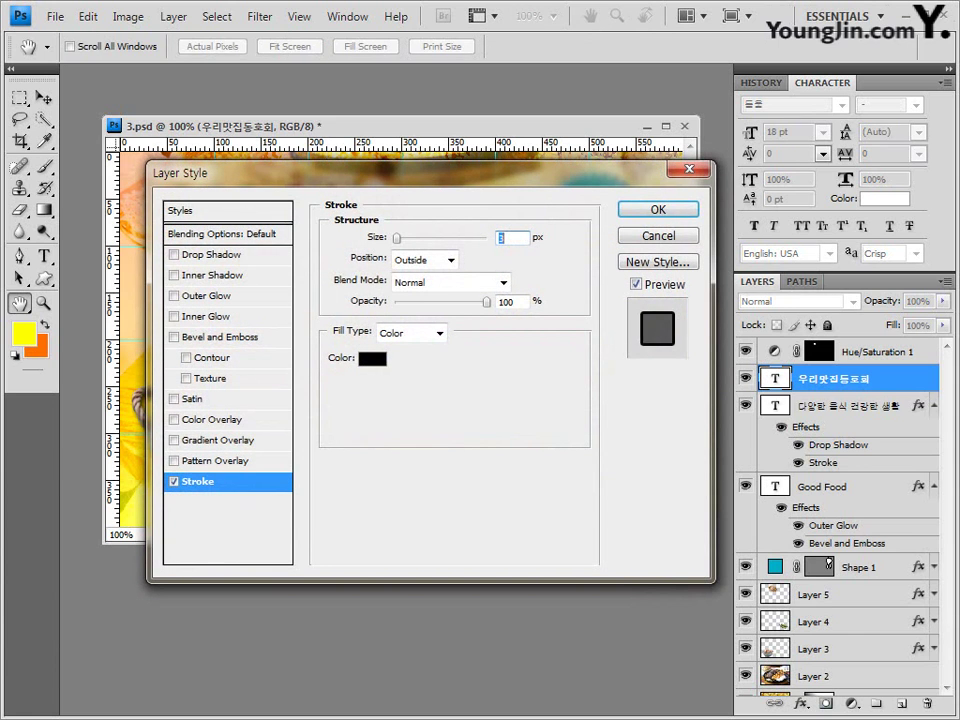
key(Down)
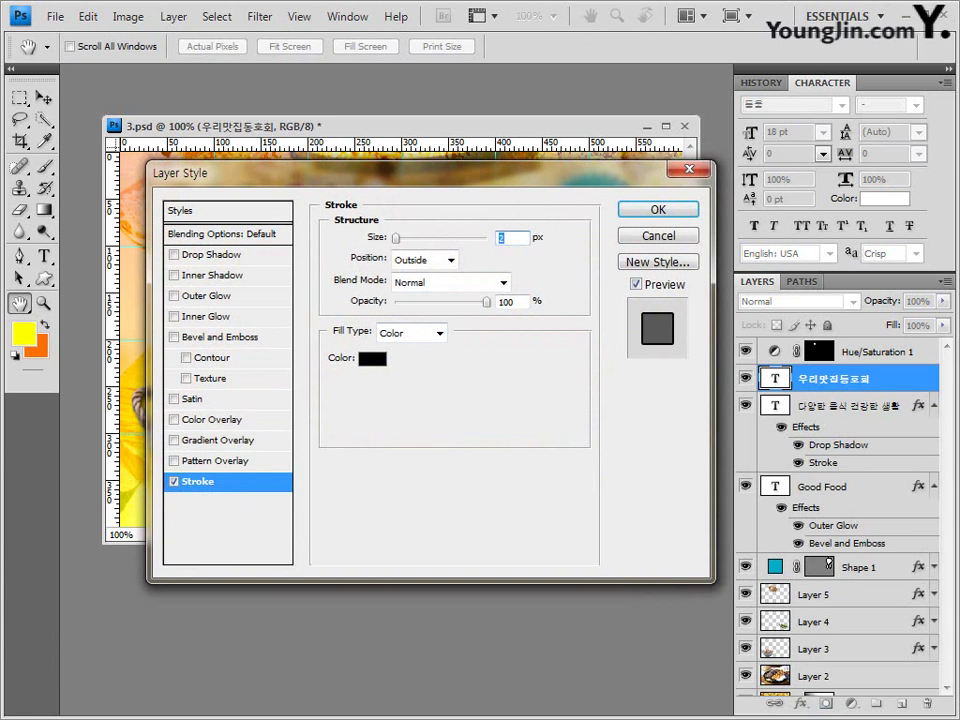
click(372, 358)
double_click(562, 529)
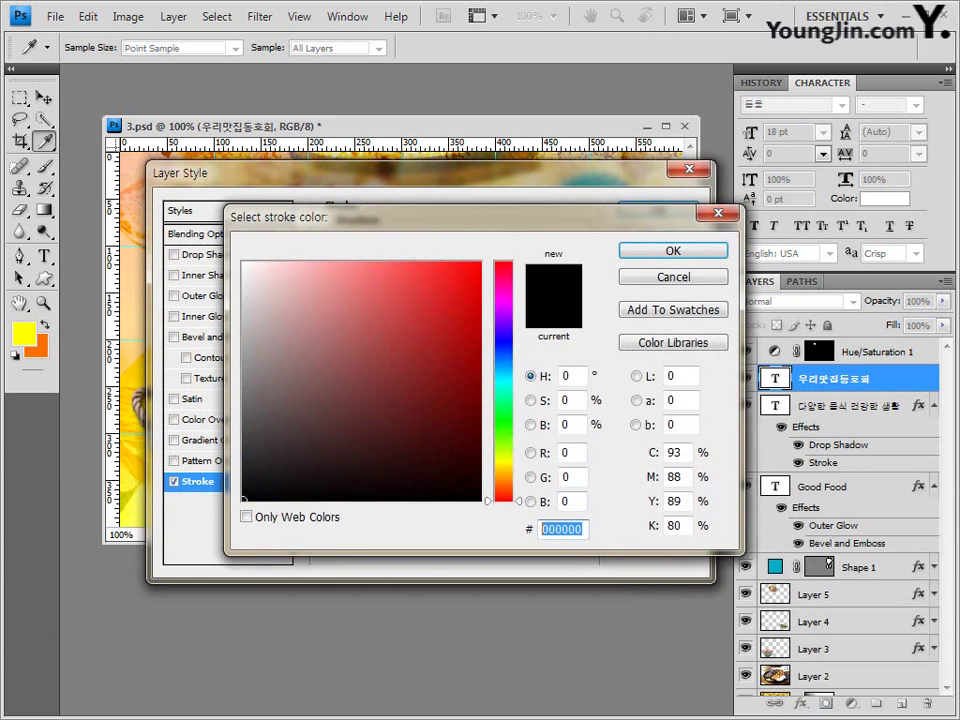
text(88e)
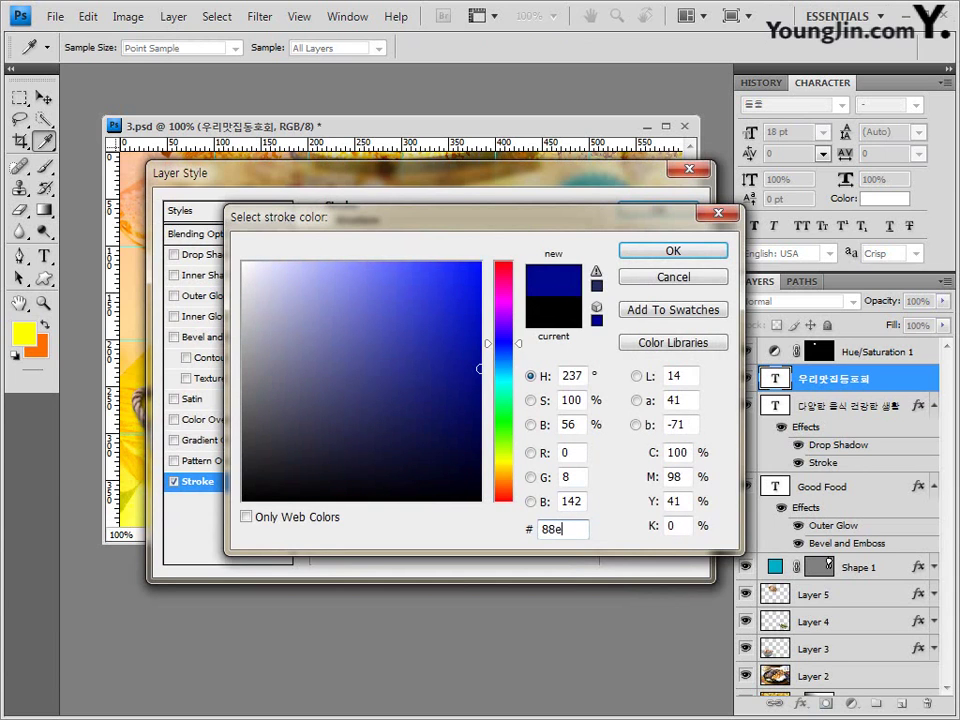
key(BackSpace)
text(2e)
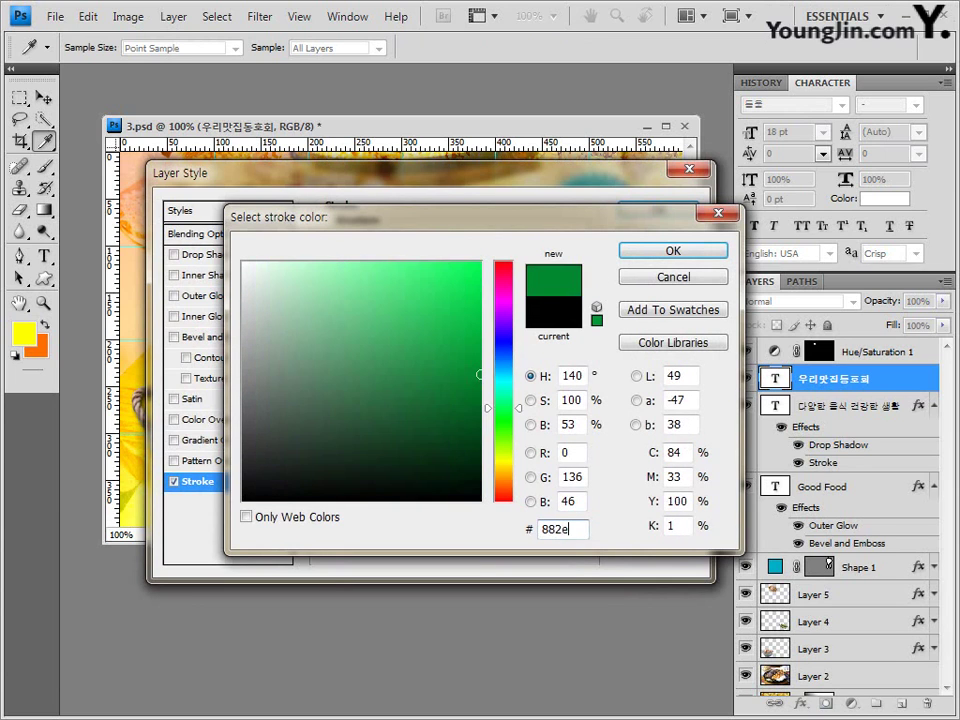
text(05)
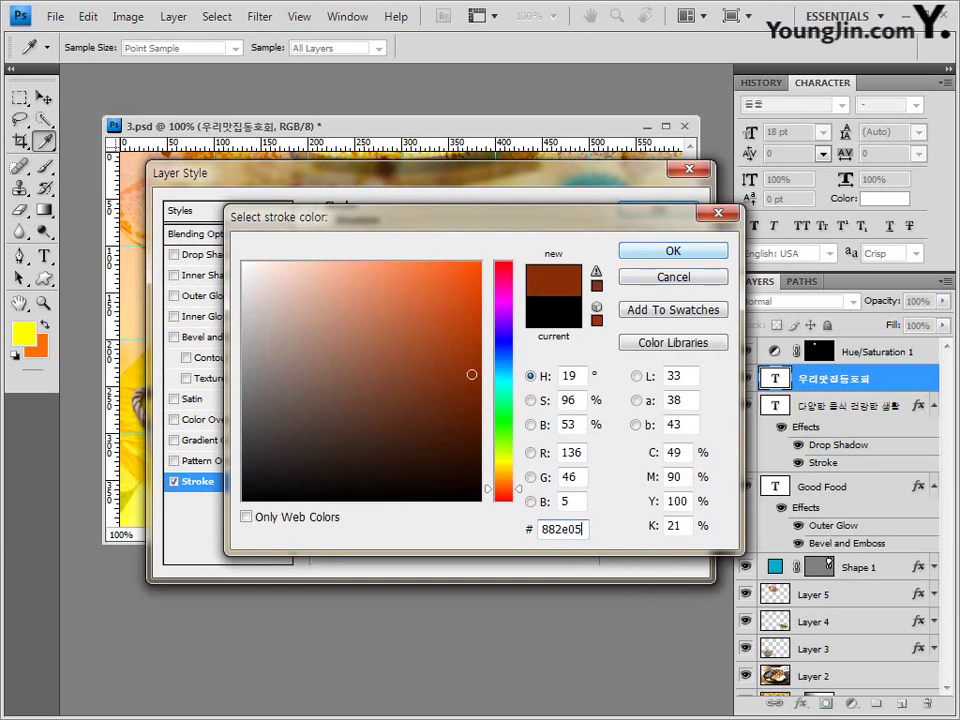
key(Return)
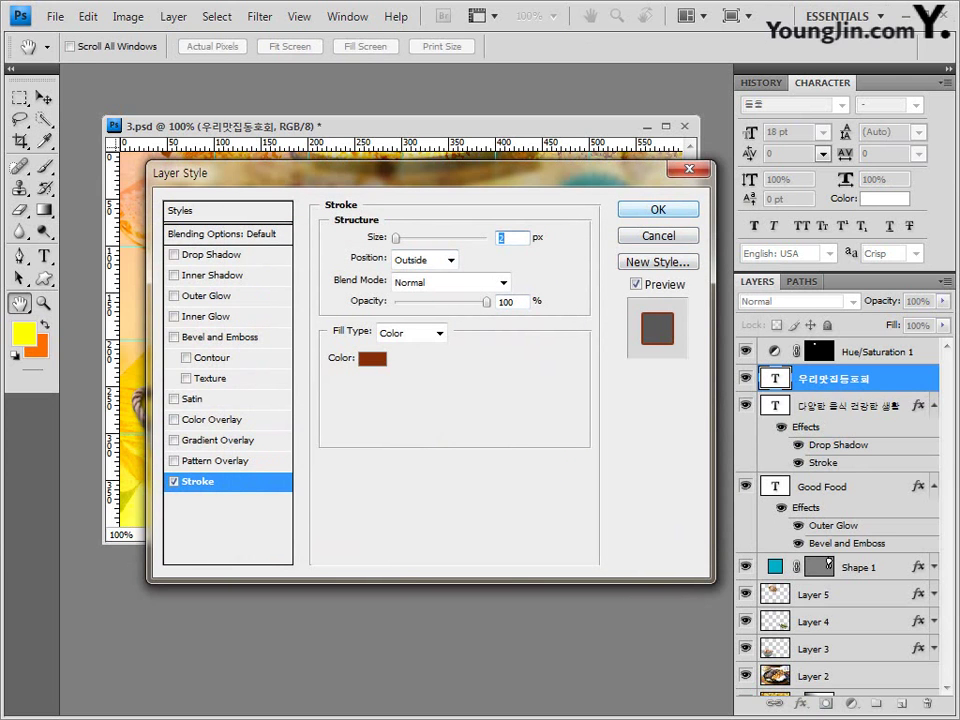
key(Return)
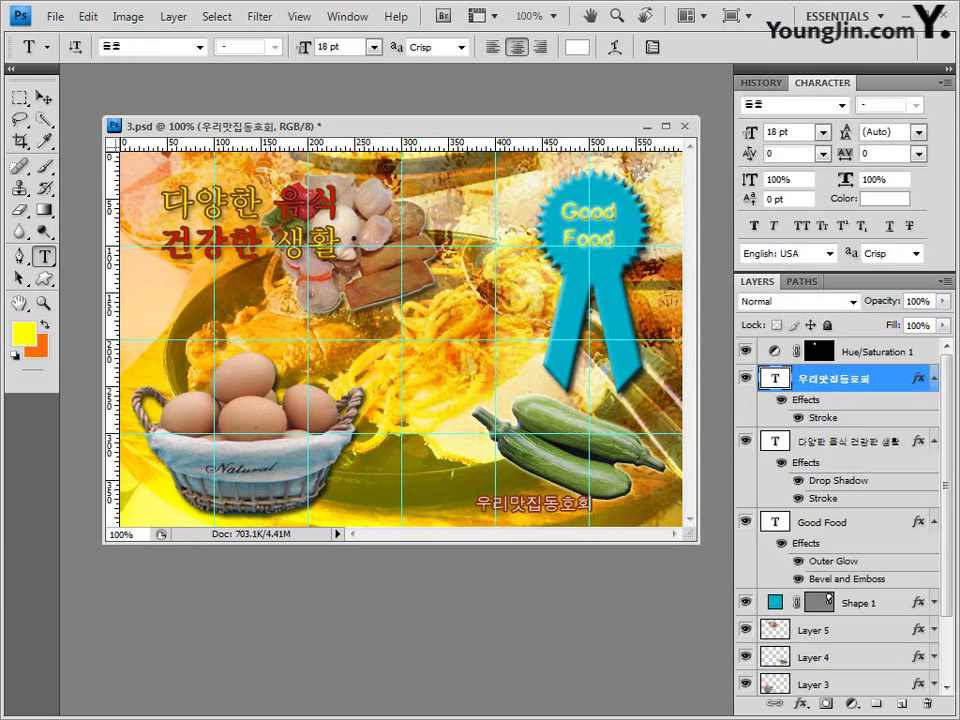
Step: Move the "우리맛집동호회" text right and slightly down, into the image's lower-right corner beneath the zucchini
key(v)
drag(534, 504, 590, 509)
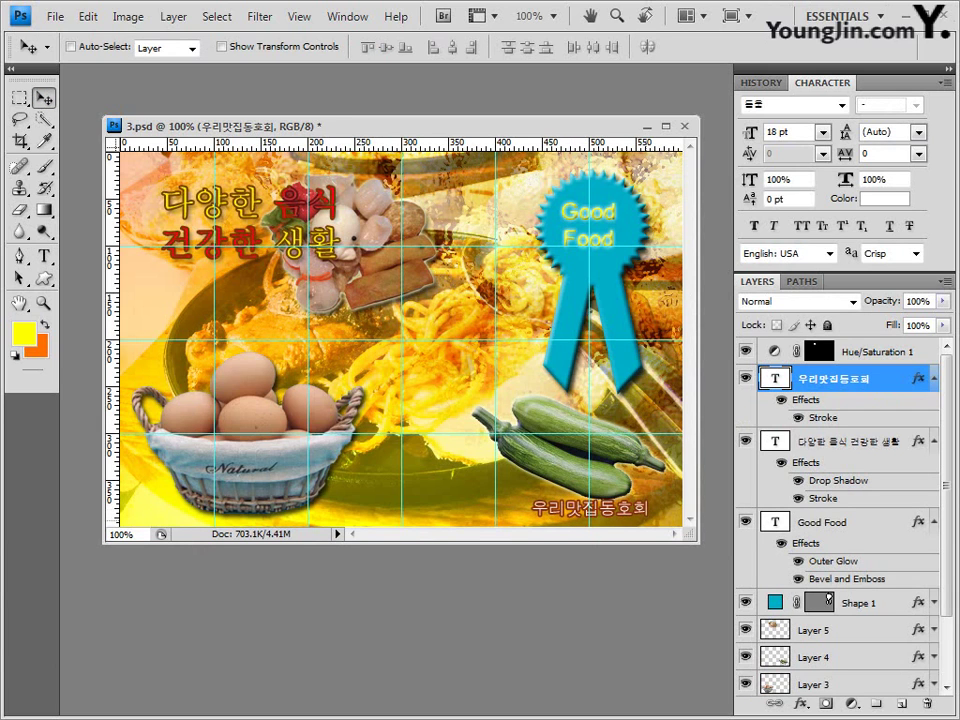
key(Right)
key(Right)
key(Right)
key(Right)
key(Right)
key(Right)
key(Right)
key(Right)
key(Right)
key(Right)
key(Right)
key(Right)
key(Right)
key(Right)
key(Right)
key(Right)
key(Right)
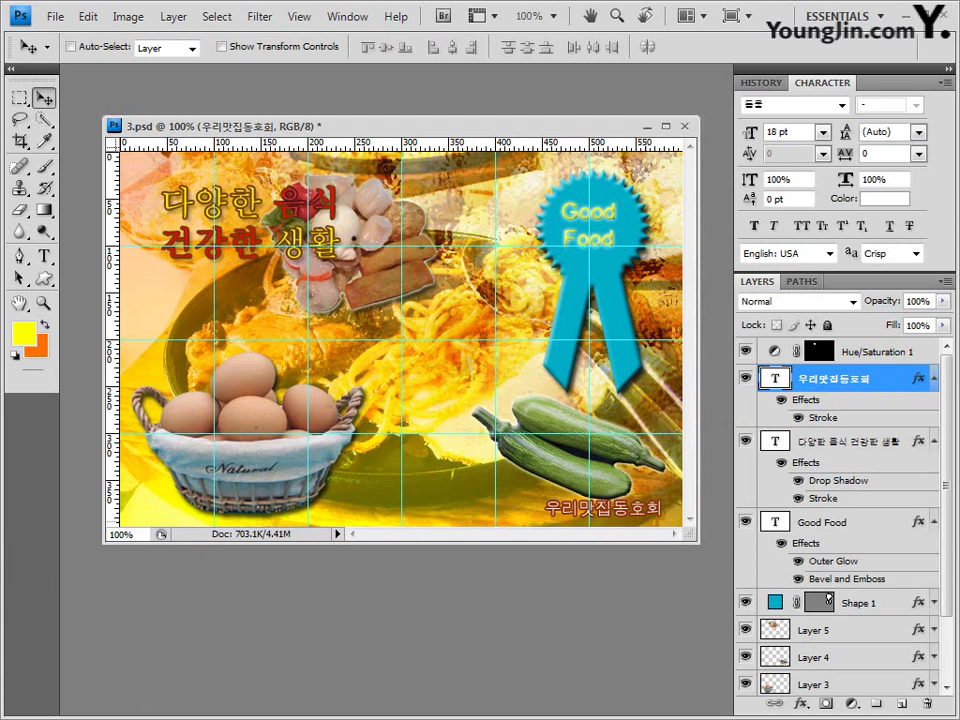
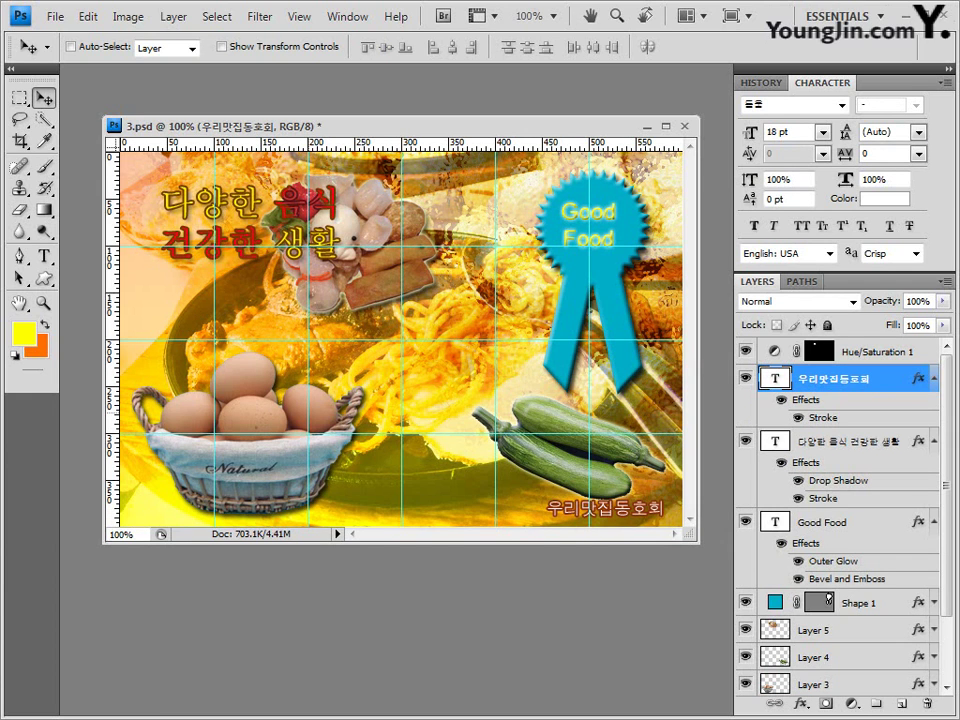
Step: Add the horizontal text "맛있는 음식 함께 먹어요" at 15 pt, position it just above the eggs and commit it
key(t)
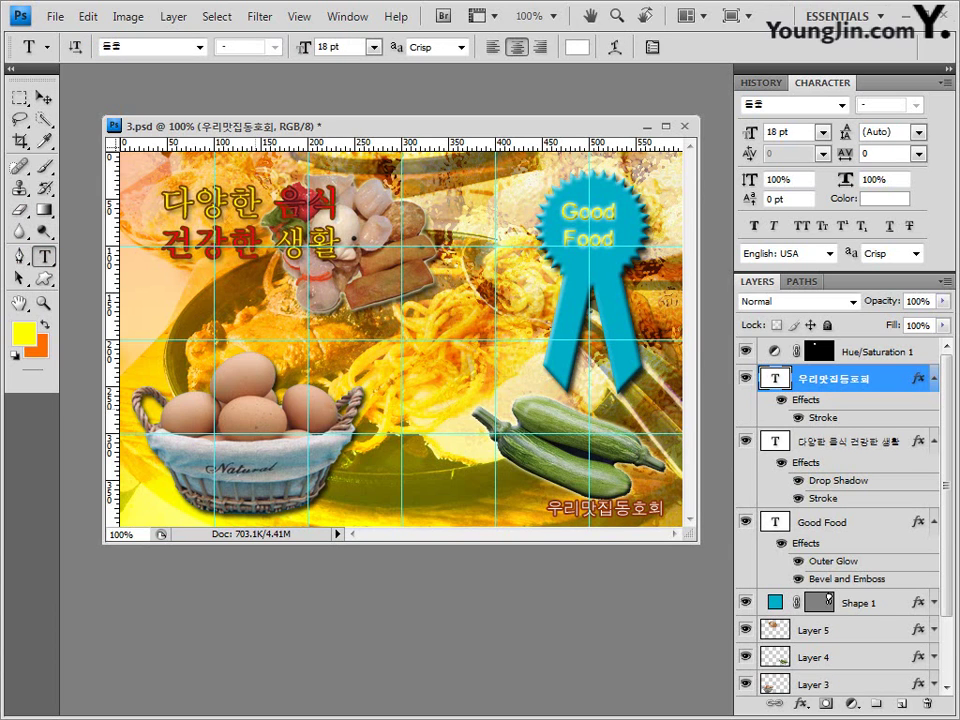
click(180, 352)
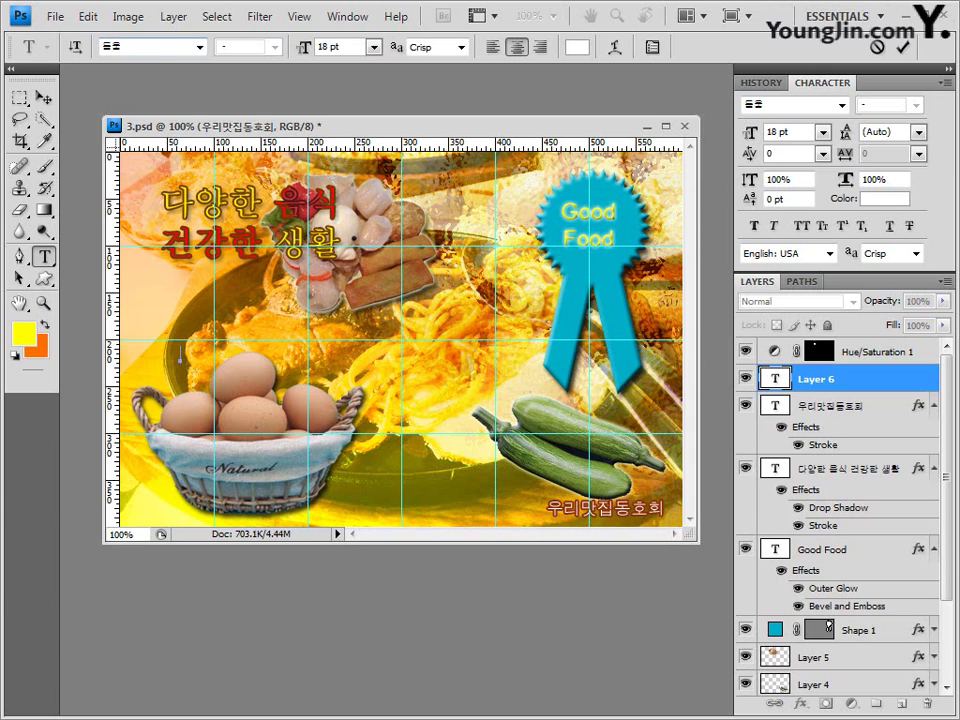
drag(342, 47, 108, 47)
text(15)
key(Return)
click(577, 47)
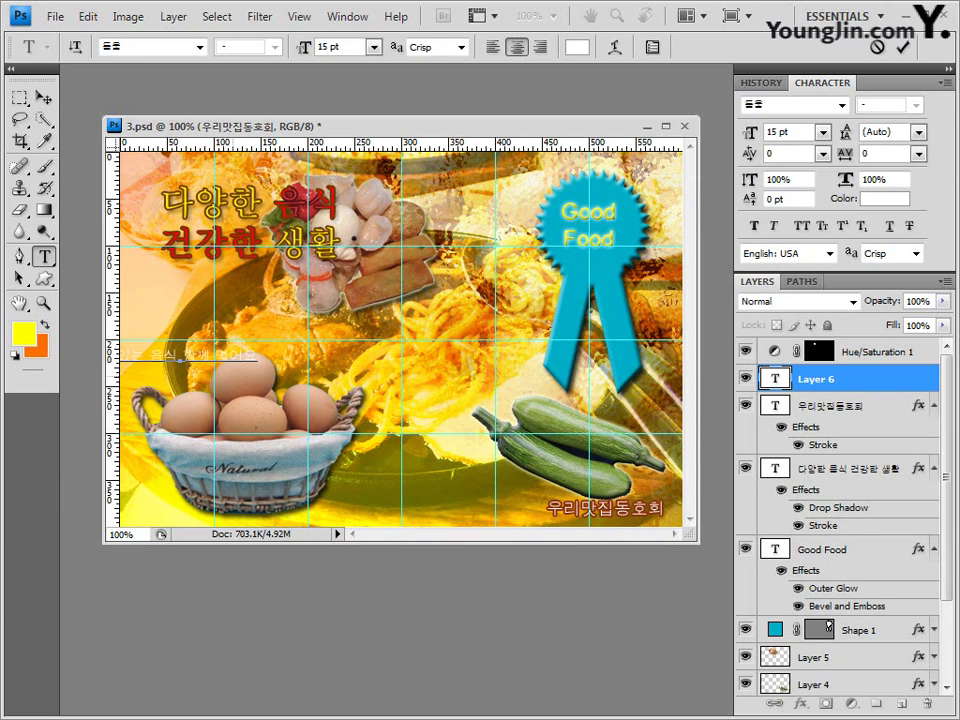
drag(213, 356, 291, 340)
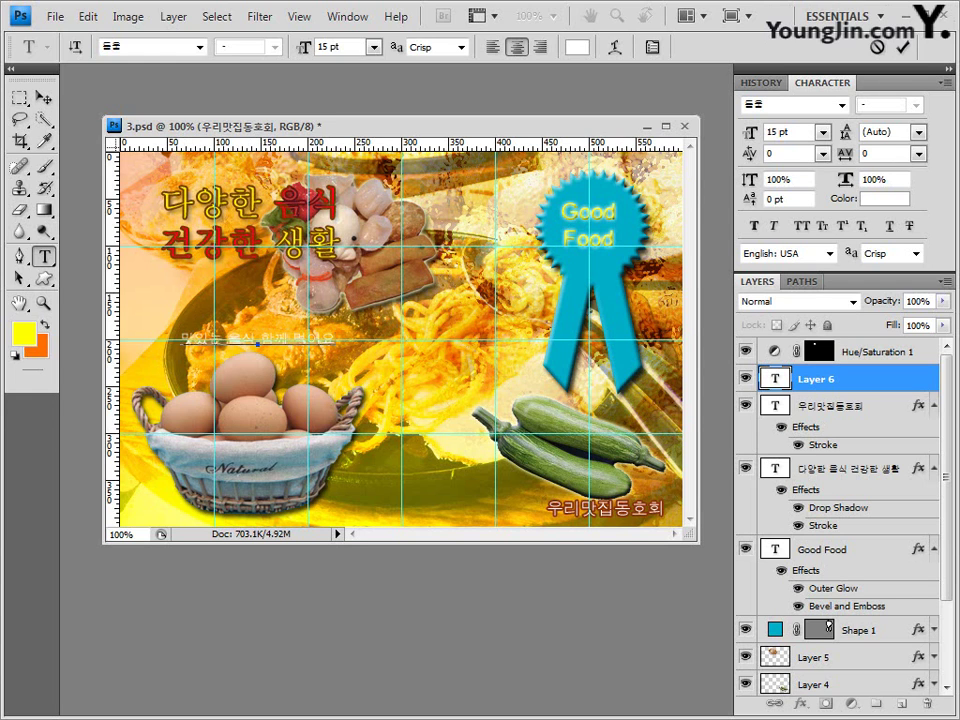
key(ctrl+Return)
Step: Add a 2 px outside Stroke in color #ff0000 to the "맛있는 음식 함께 먹어요" text layer and apply the layer style
click(799, 703)
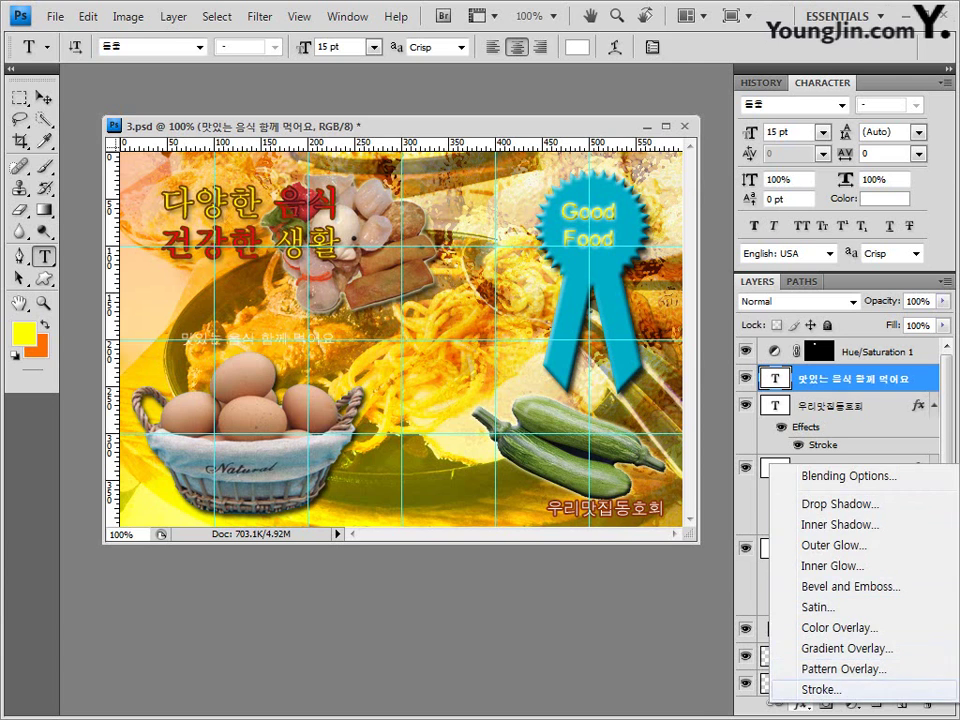
click(820, 689)
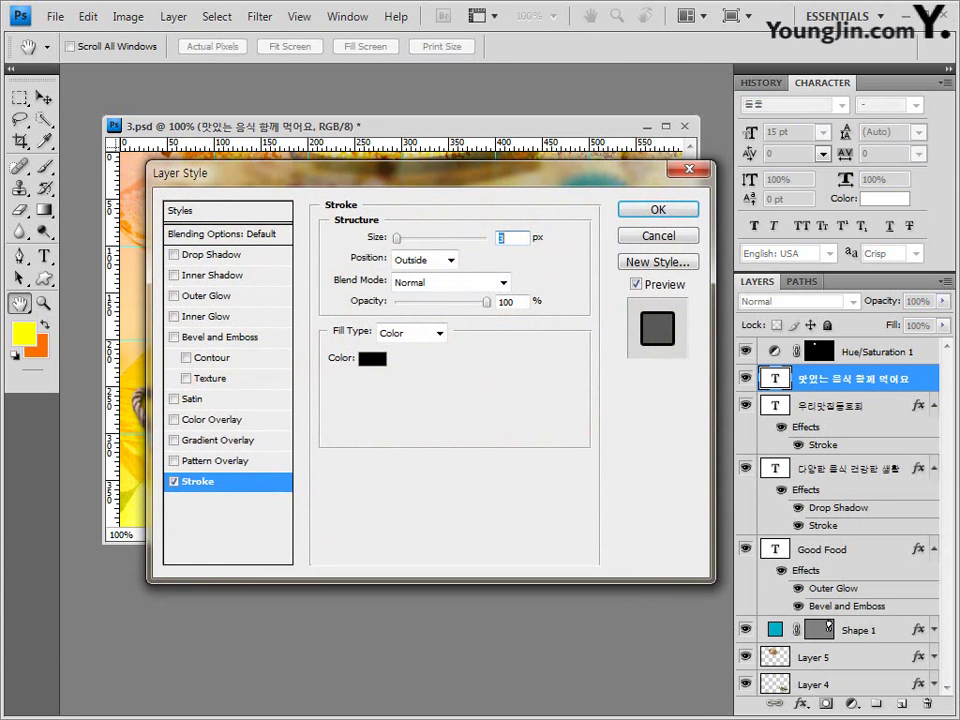
key(Down)
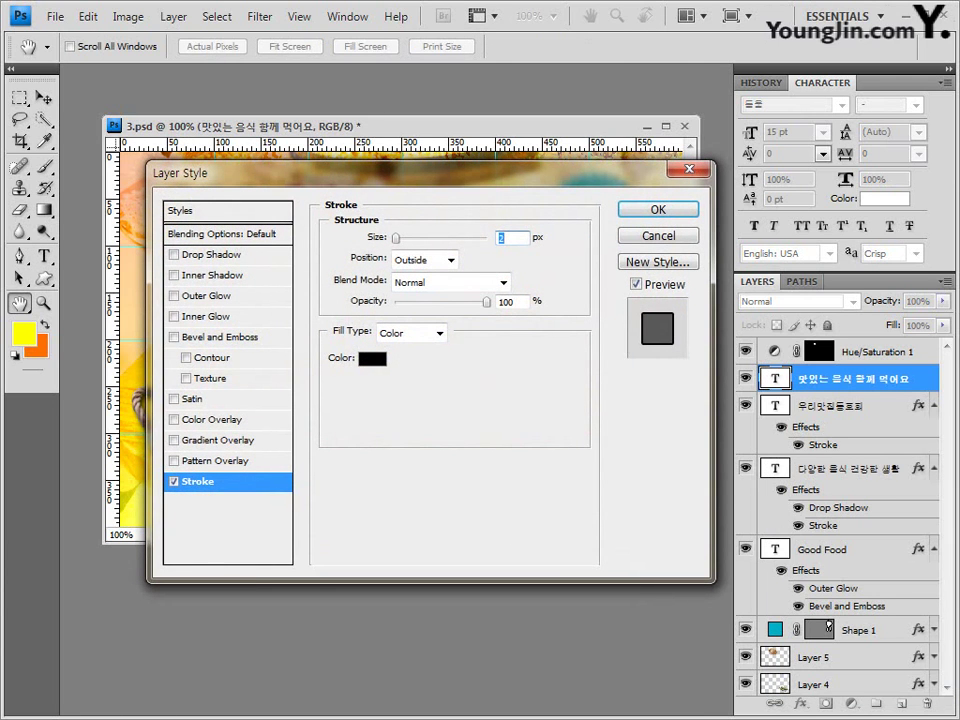
click(372, 358)
double_click(572, 529)
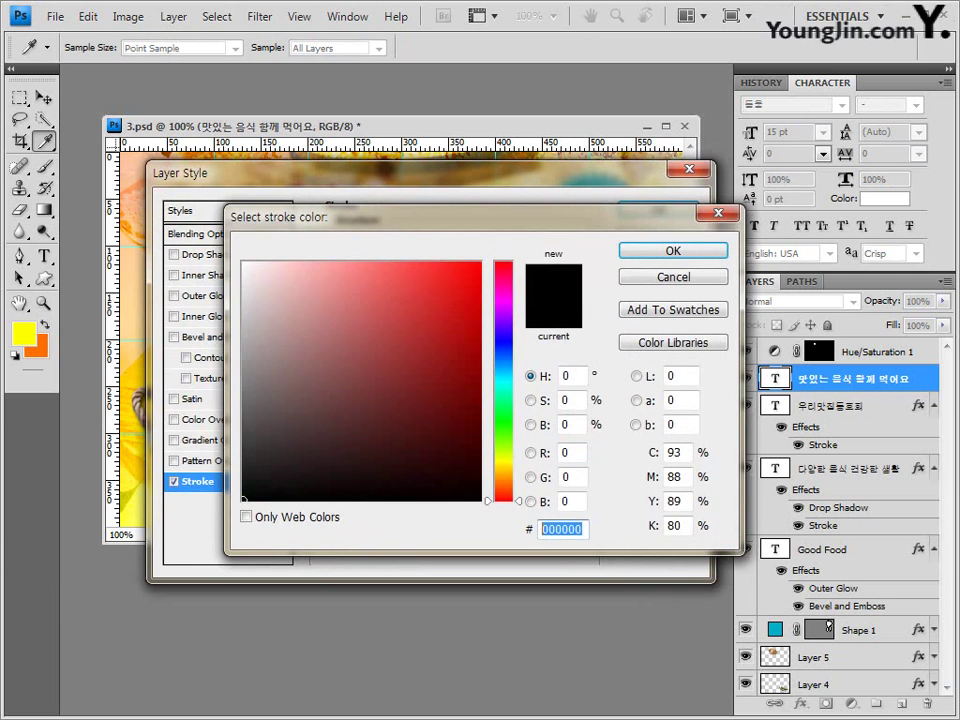
text(ff0000)
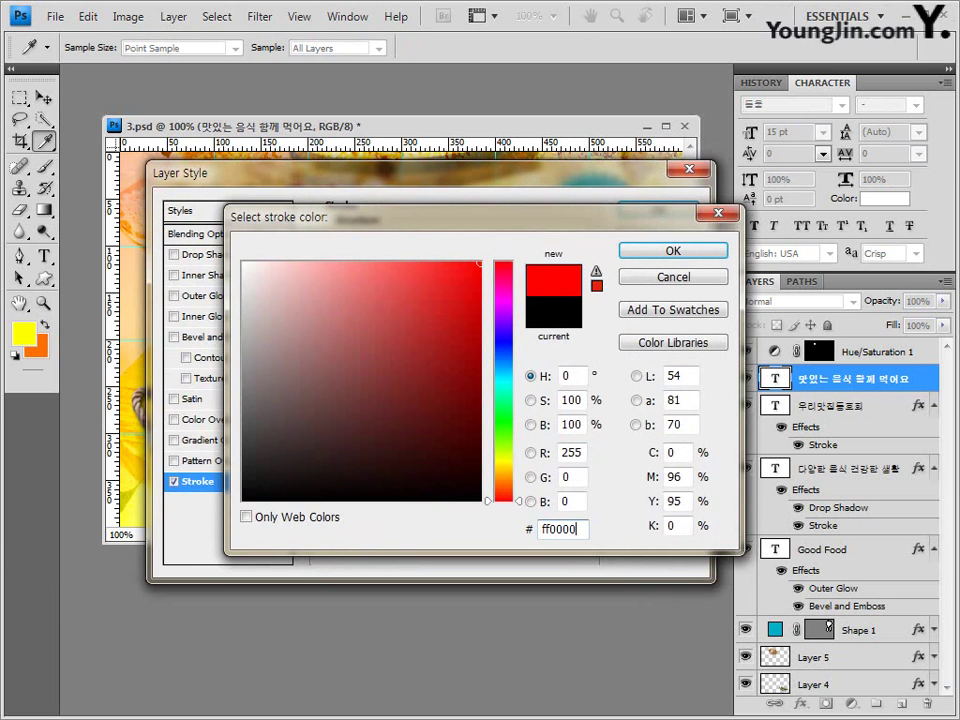
key(Return)
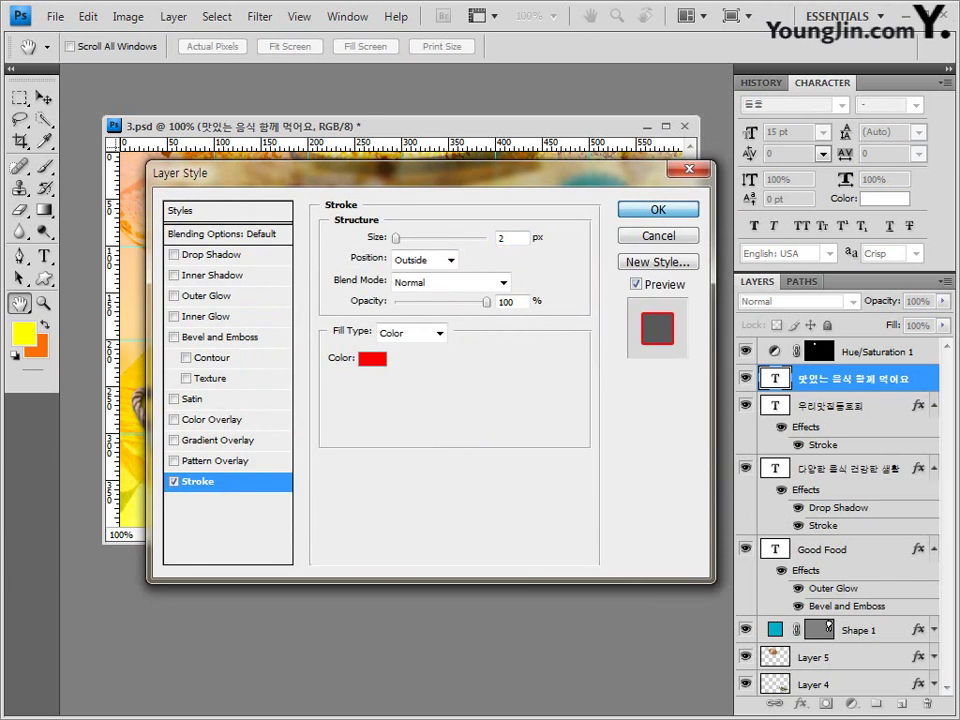
key(Return)
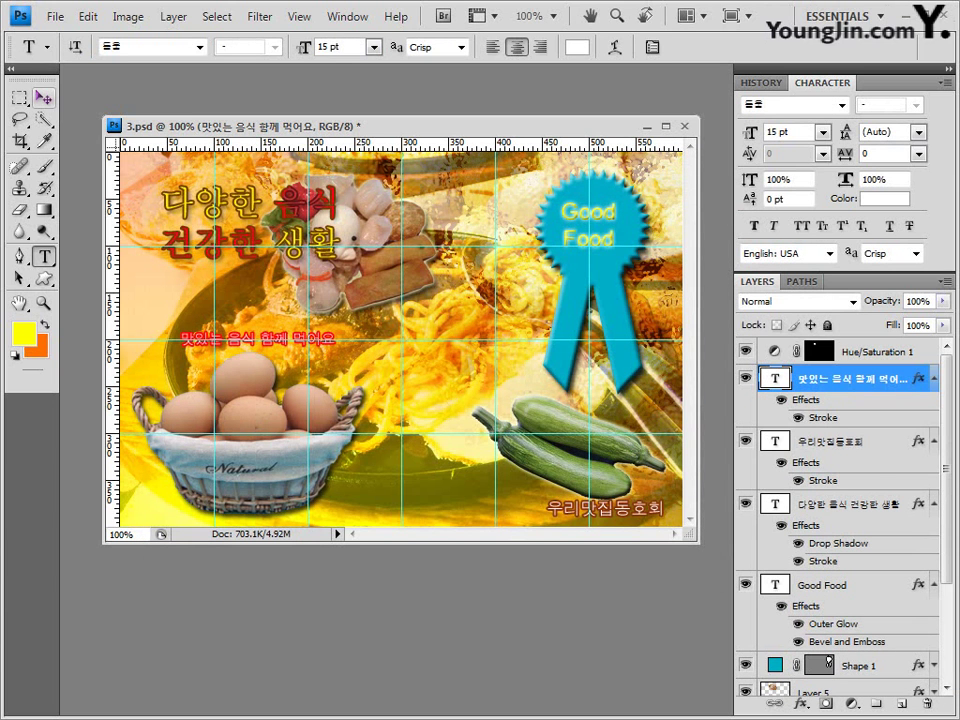
Step: Nudge the "맛있는 음식 함께 먹어요" text slightly right above the egg basket
key(v)
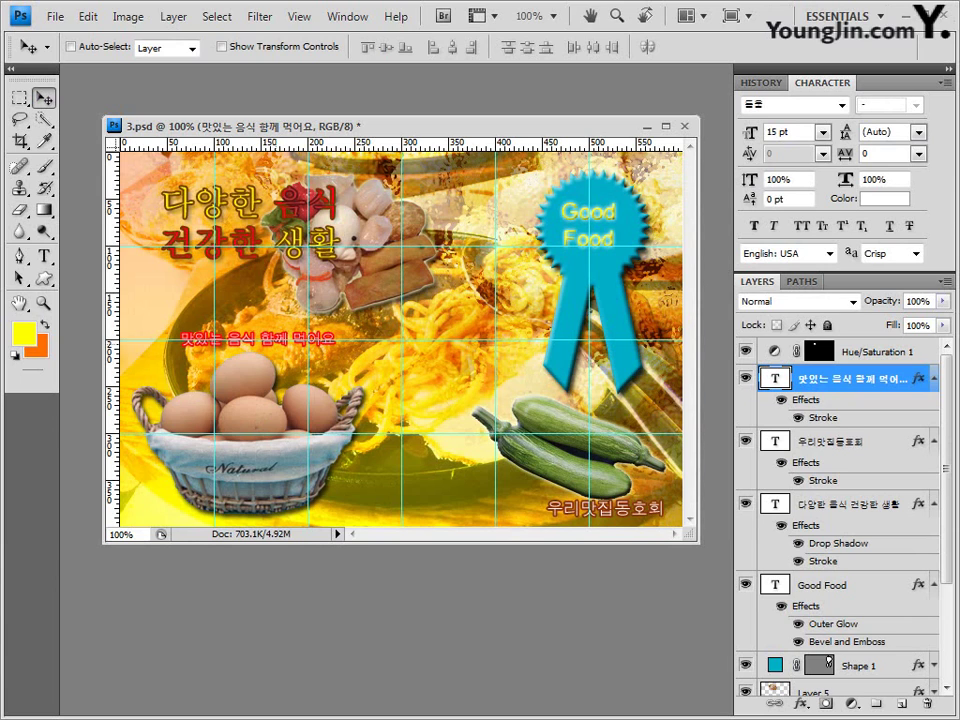
key(Right)
key(Right)
key(Right)
key(Right)
key(Down)
key(Down)
key(Down)
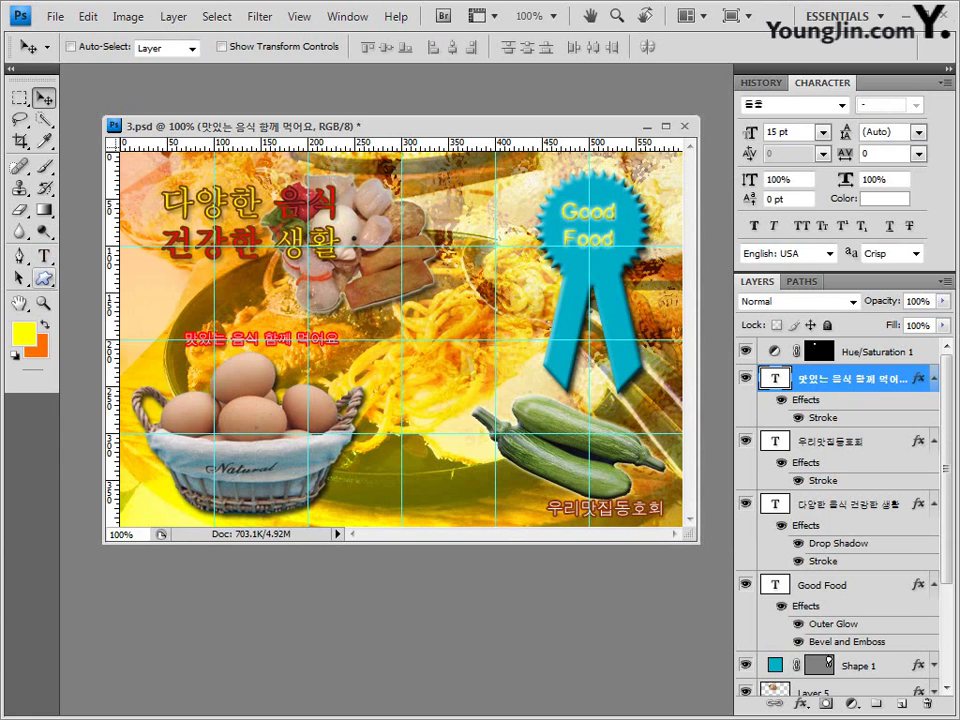
Step: Warp the "맛있는 음식 함께 먹어요" text with a horizontal Arc style and a Bend of +40%
key(t)
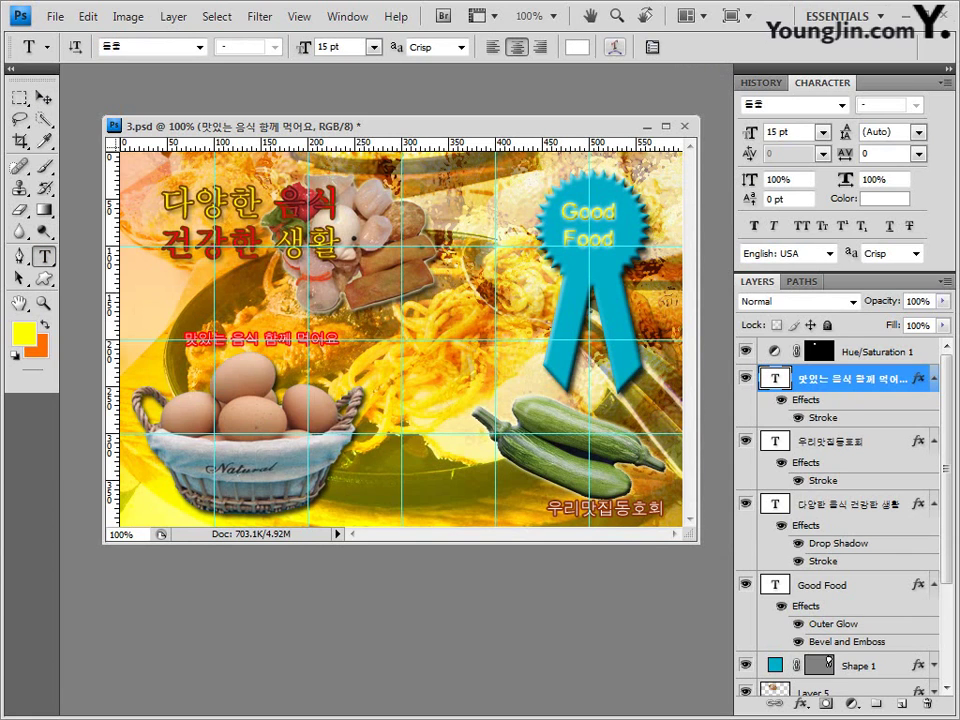
click(614, 47)
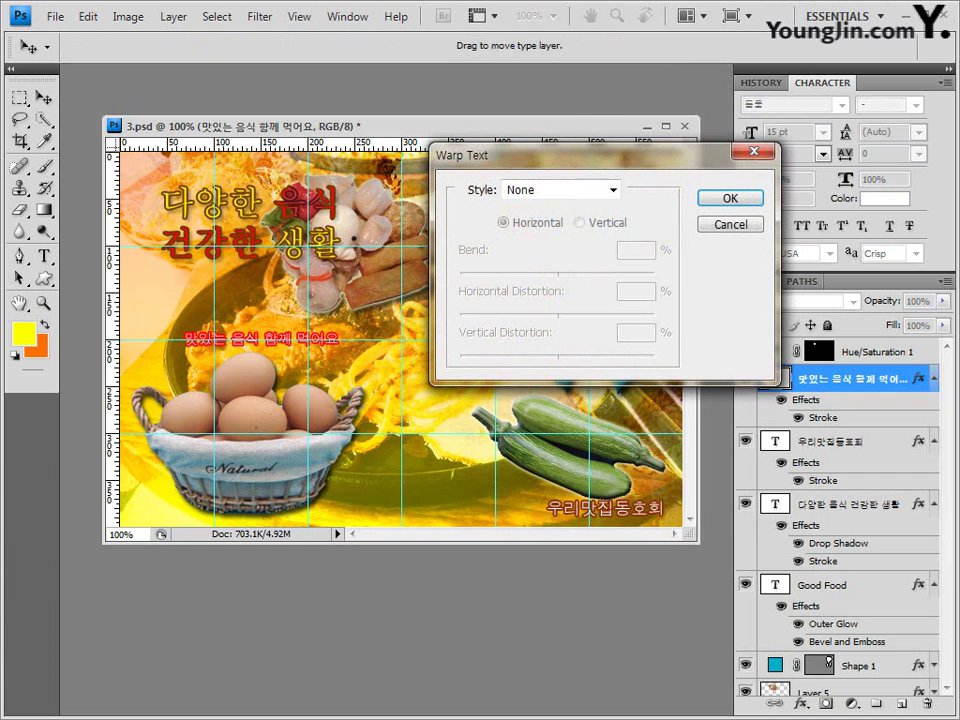
click(612, 189)
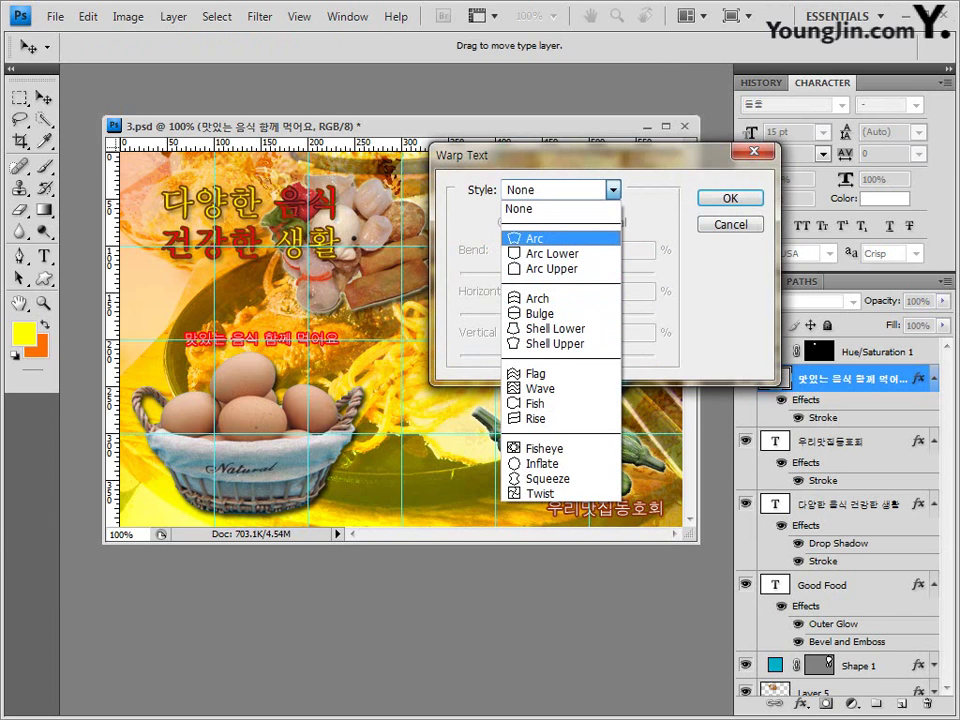
click(540, 238)
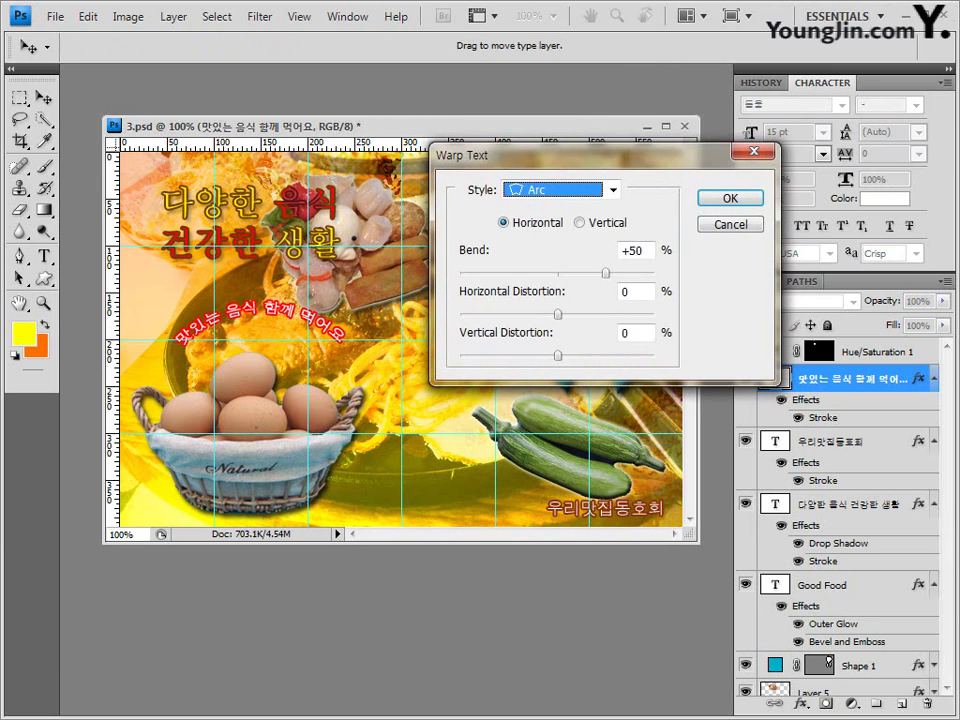
drag(605, 273, 597, 273)
key(Down)
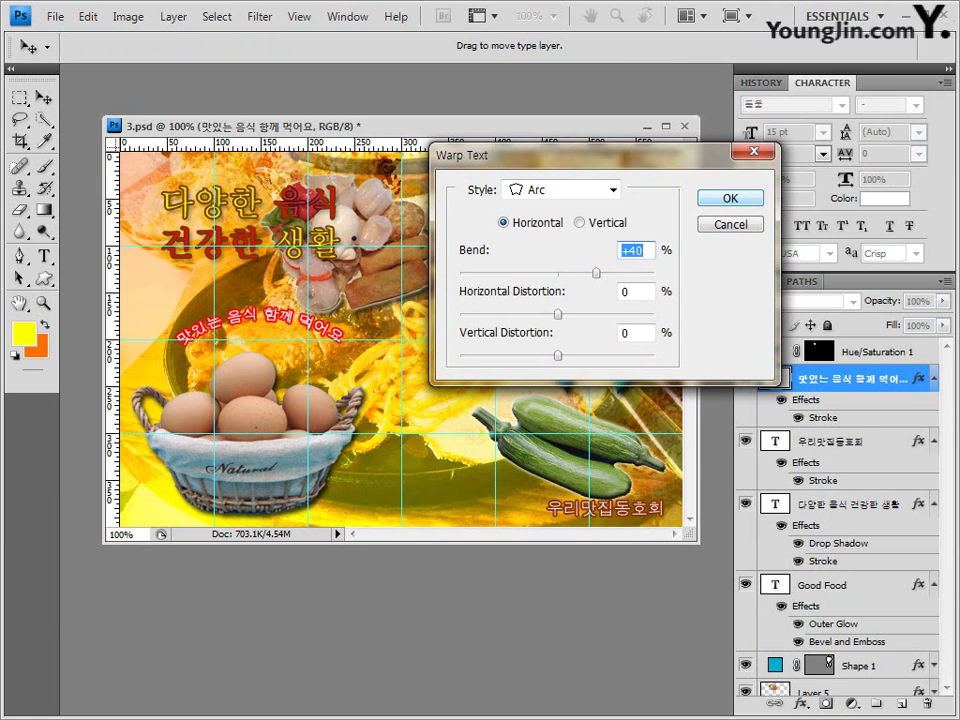
key(Return)
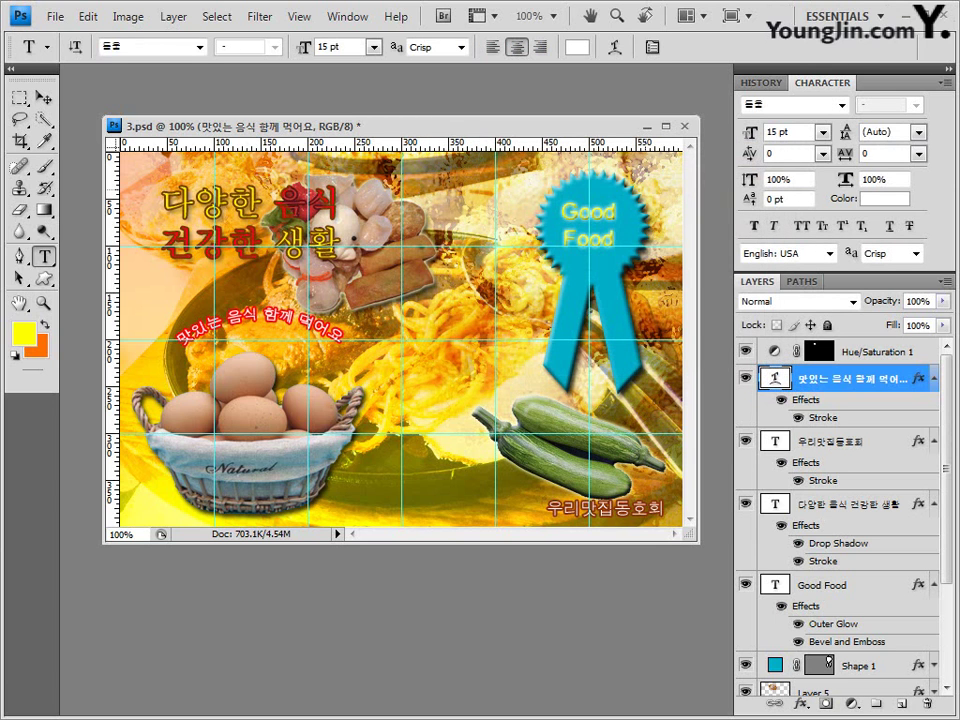
Step: Move the arched "맛있는 음식 함께 먹어요" text down and left so it curves closely over the eggs
key(v)
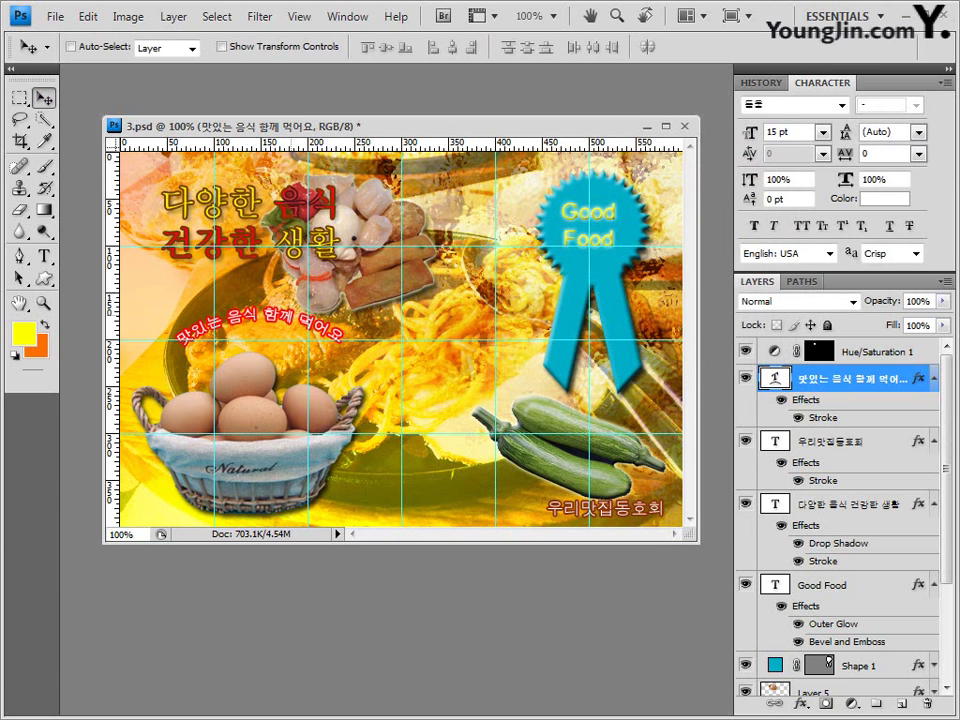
drag(291, 317, 286, 331)
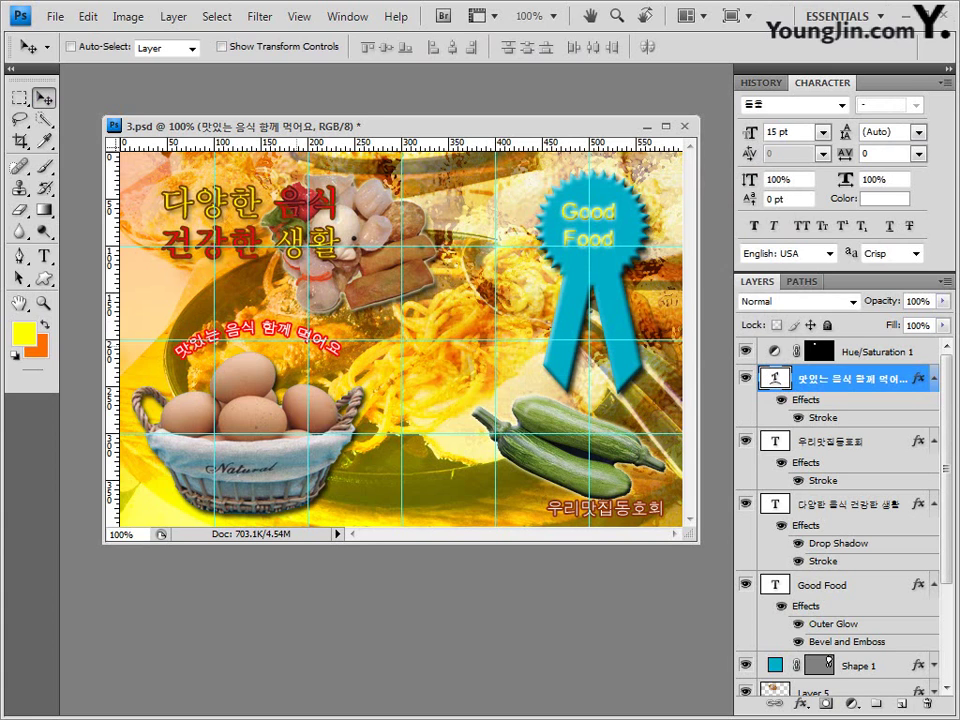
key(Left)
key(Left)
key(Left)
key(Left)
key(Left)
key(Left)
key(Left)
key(Left)
key(Left)
key(Left)
key(Left)
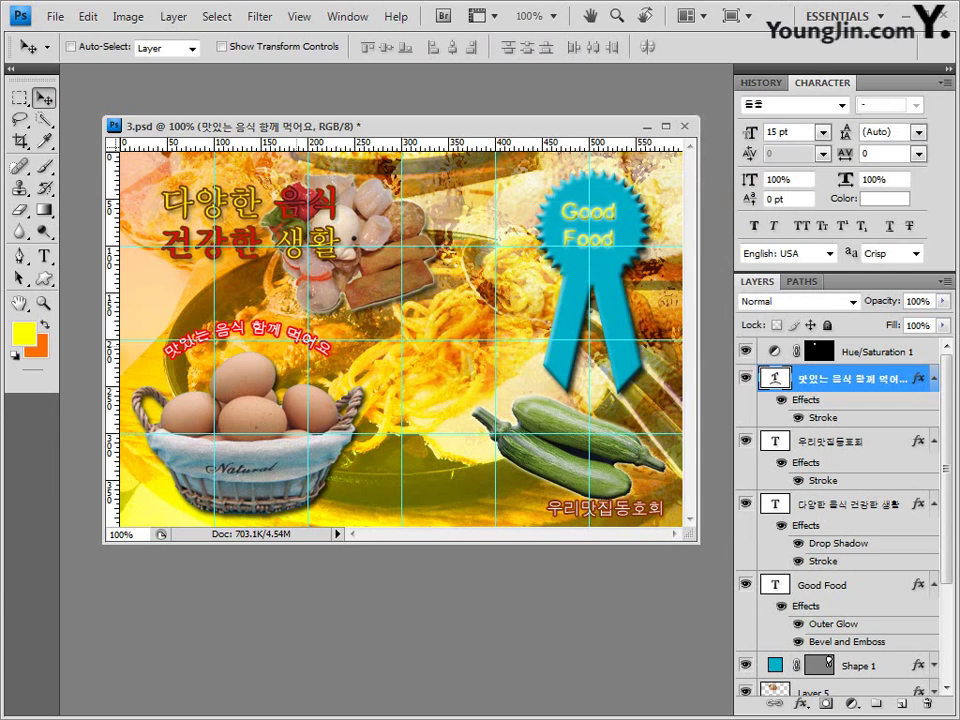
key(ctrl+z)
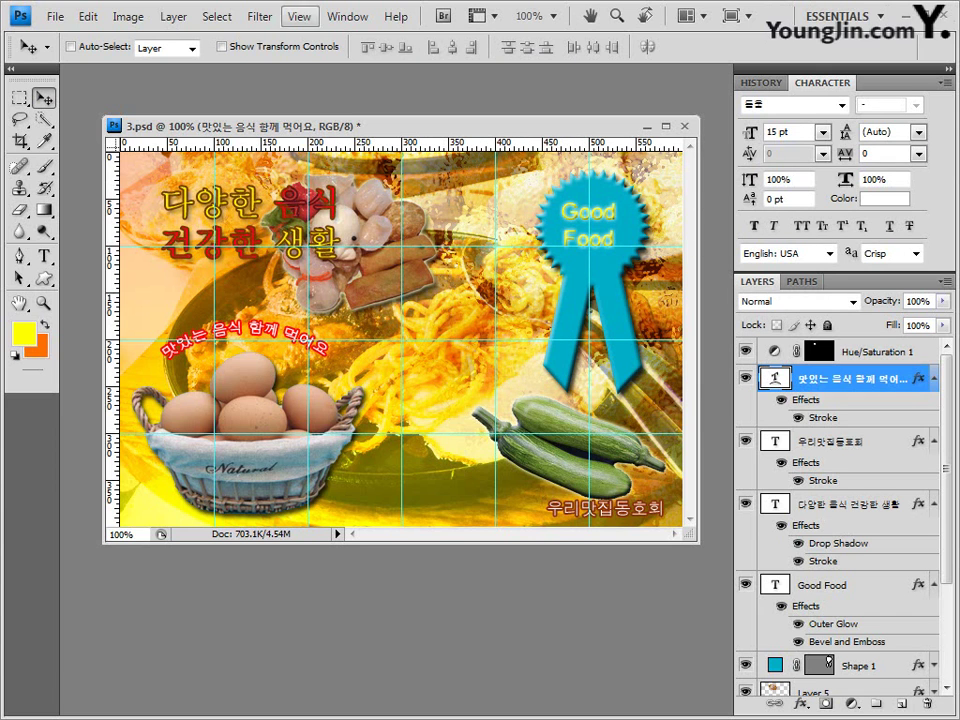
Step: Save the changes to 3.psd
click(54, 16)
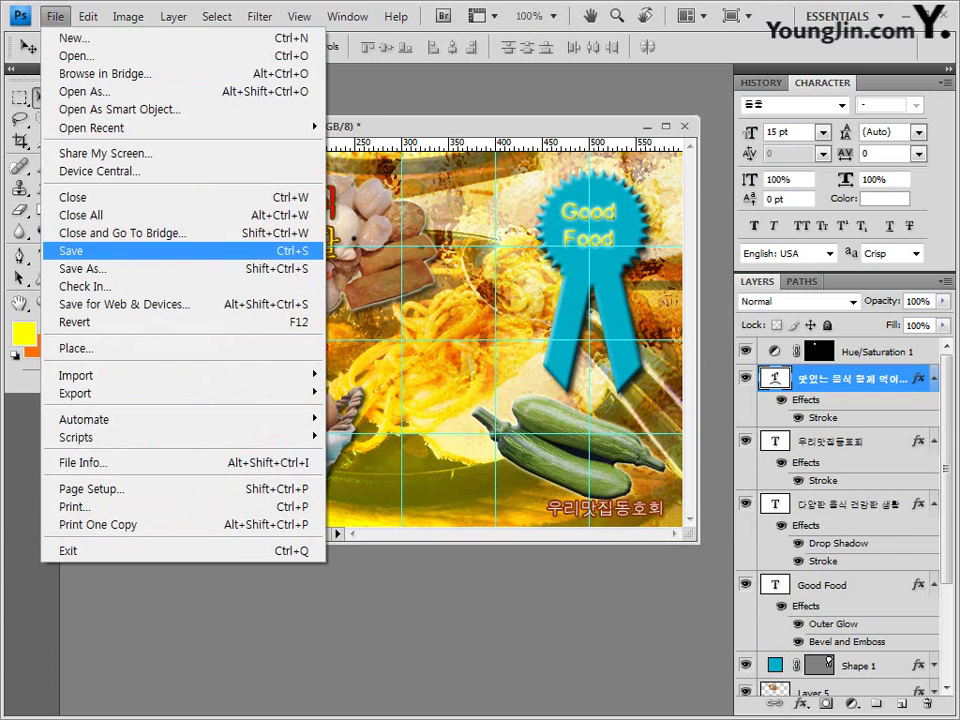
click(71, 250)
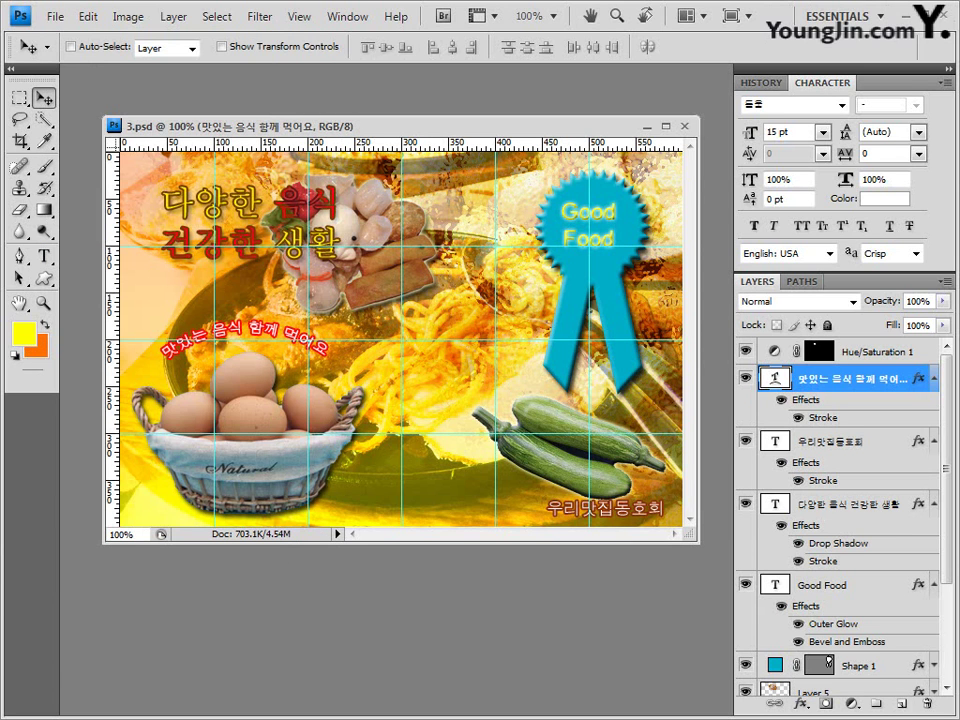
Step: Start saving a copy of the composite under a new name in the GTQ folder, in JPEG format
key(alt)
key(Down)
key(Down)
key(Down)
key(Down)
key(Down)
key(Down)
key(Down)
key(Down)
key(Down)
key(Down)
key(Down)
key(Down)
key(Down)
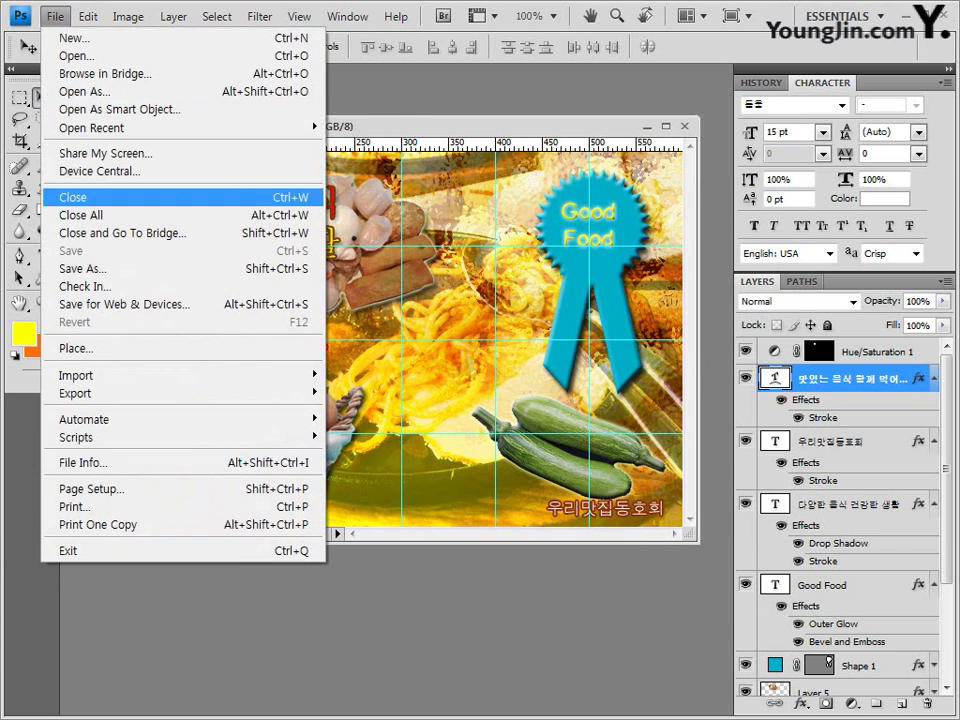
key(Return)
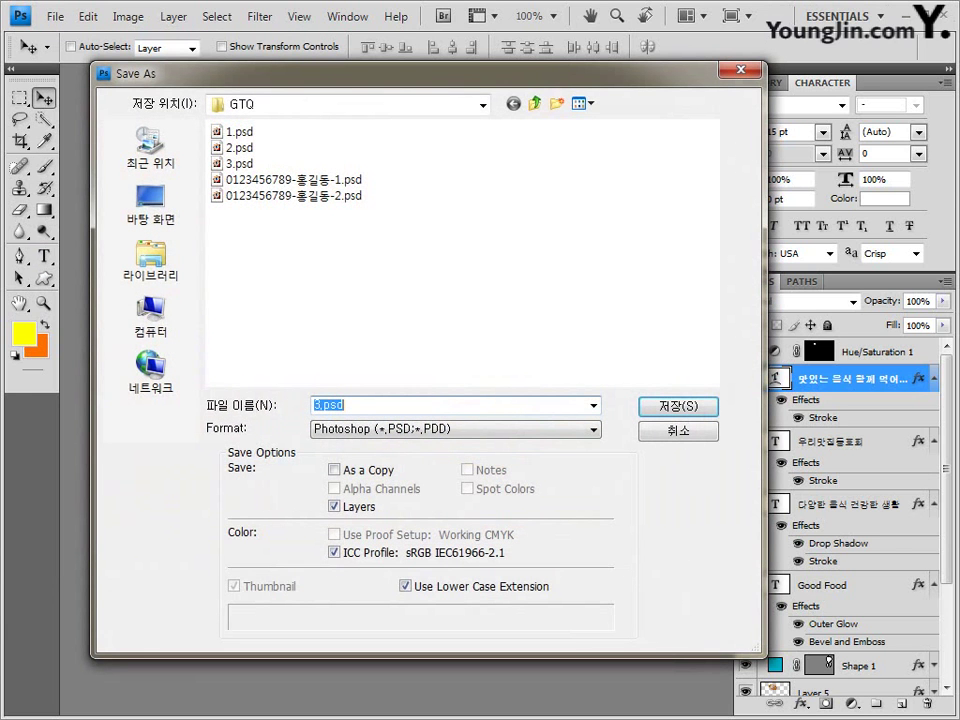
click(455, 429)
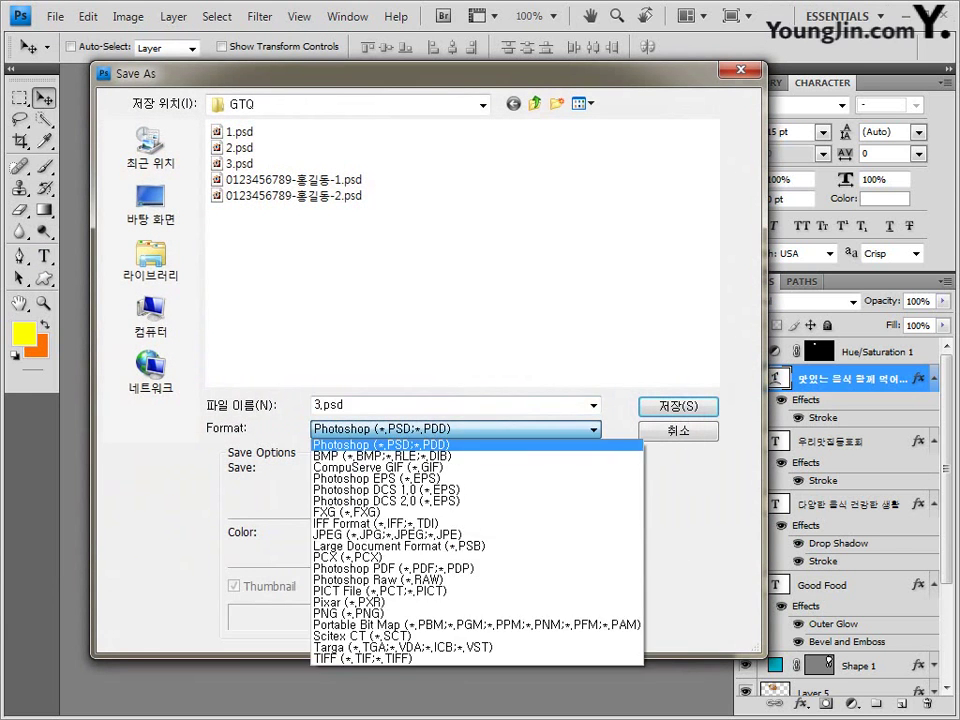
click(388, 534)
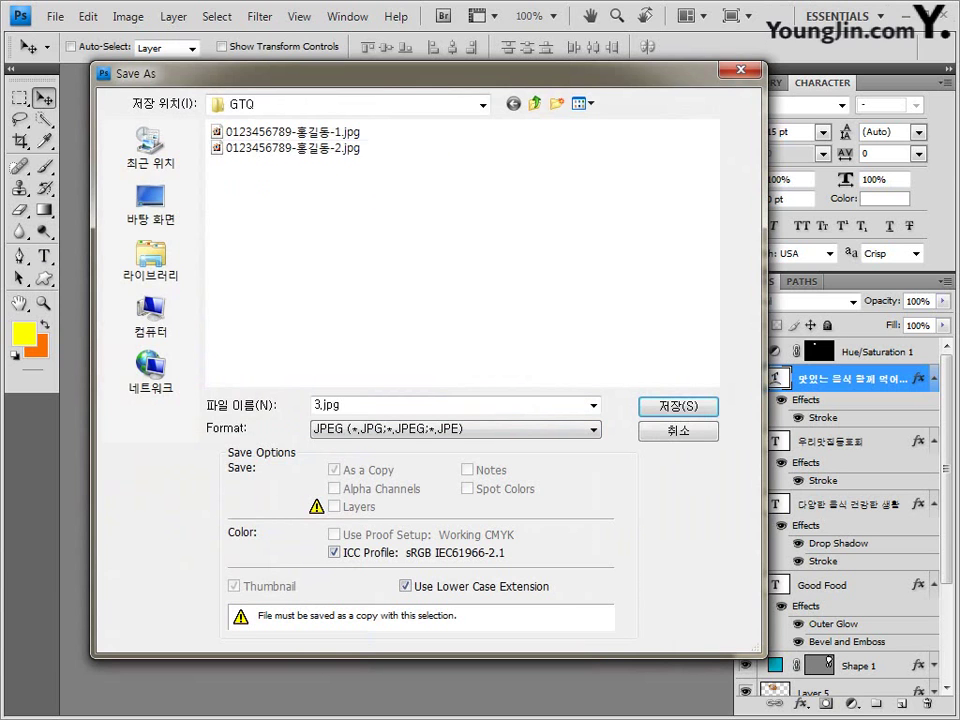
Step: Reuse the existing JPEG's number-and-name file name with the suffix changed to -3, and save the copy at quality 8 (High)
click(290, 148)
double_click(419, 405)
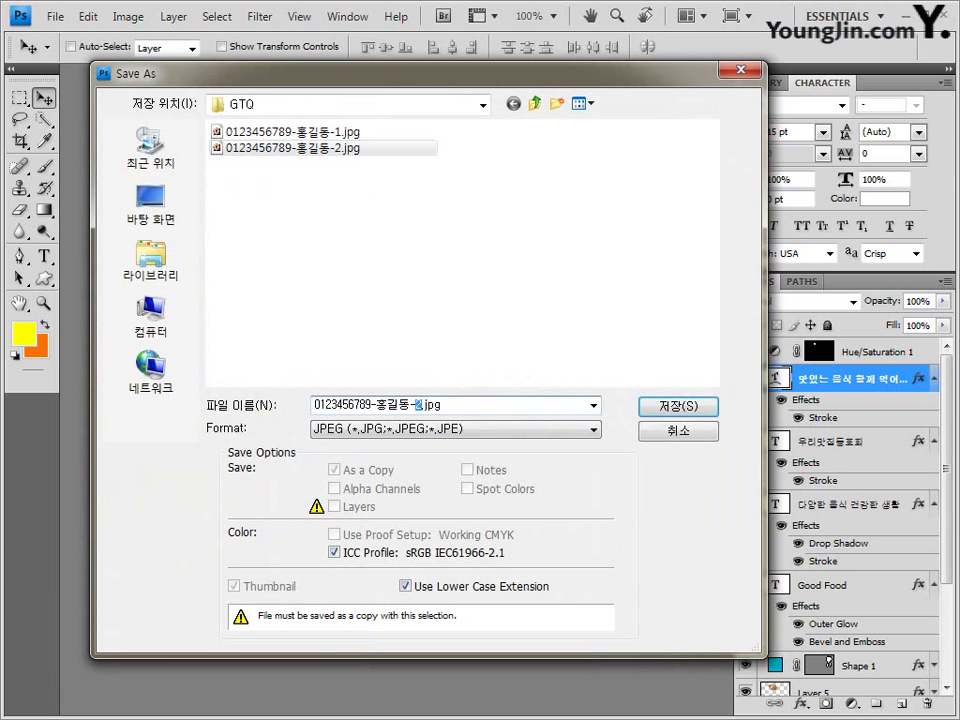
text(3)
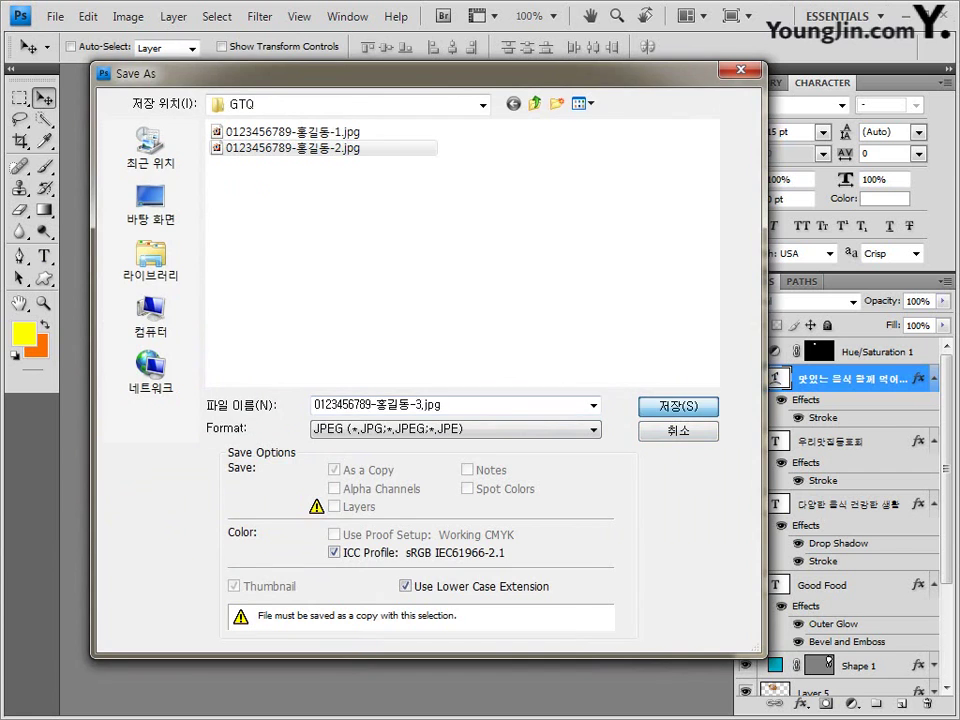
key(Return)
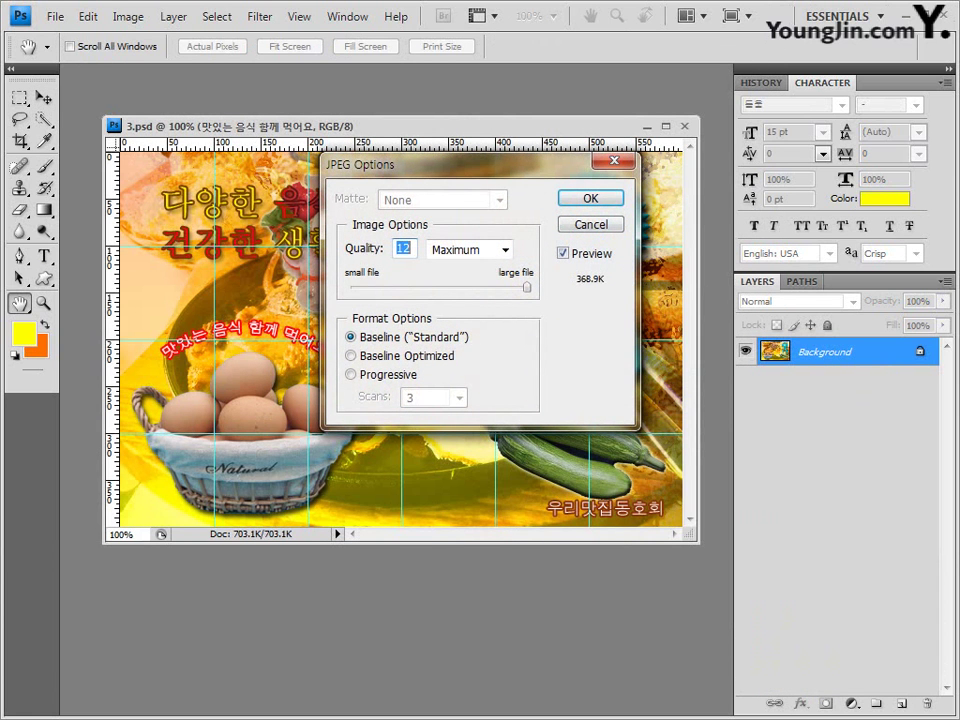
drag(526, 287, 467, 287)
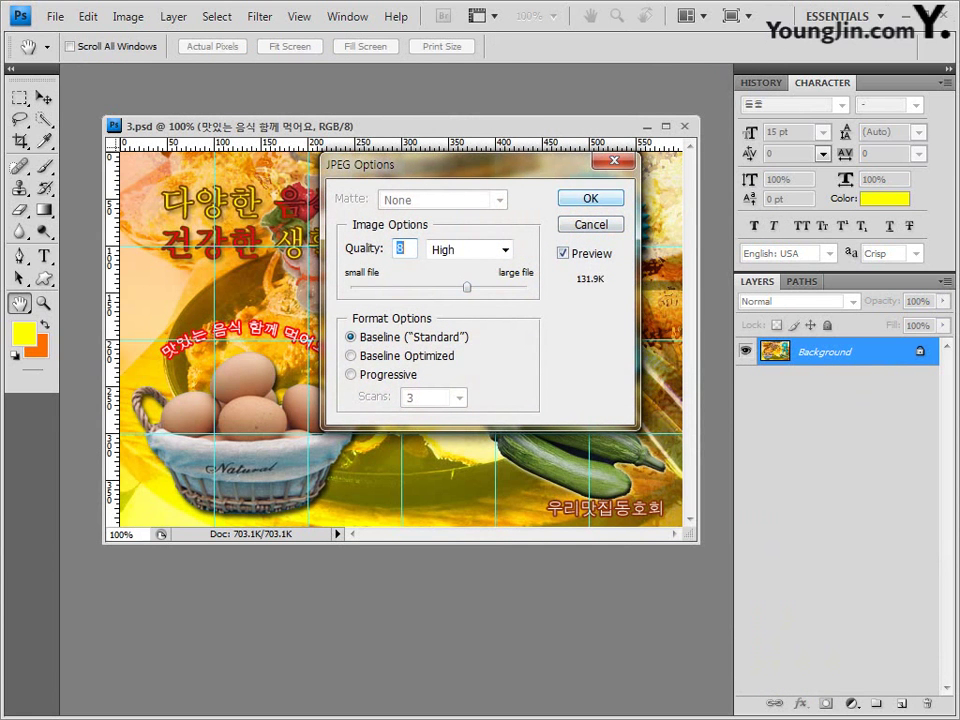
key(Return)
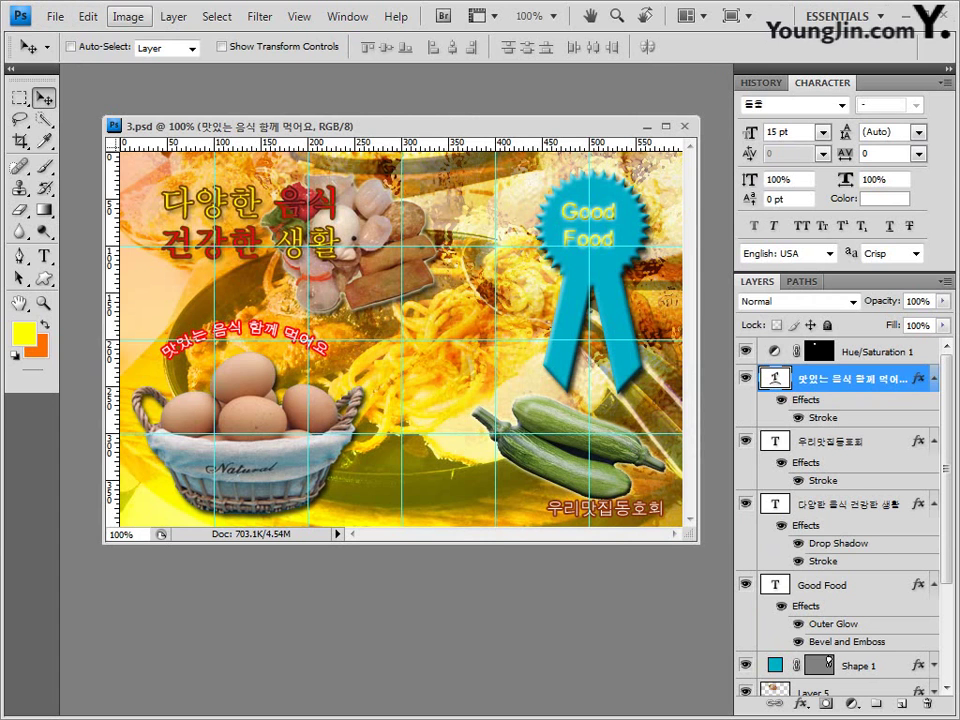
Step: Resize the composite image to 60 × 40 pixels with its proportions constrained
click(128, 16)
click(155, 152)
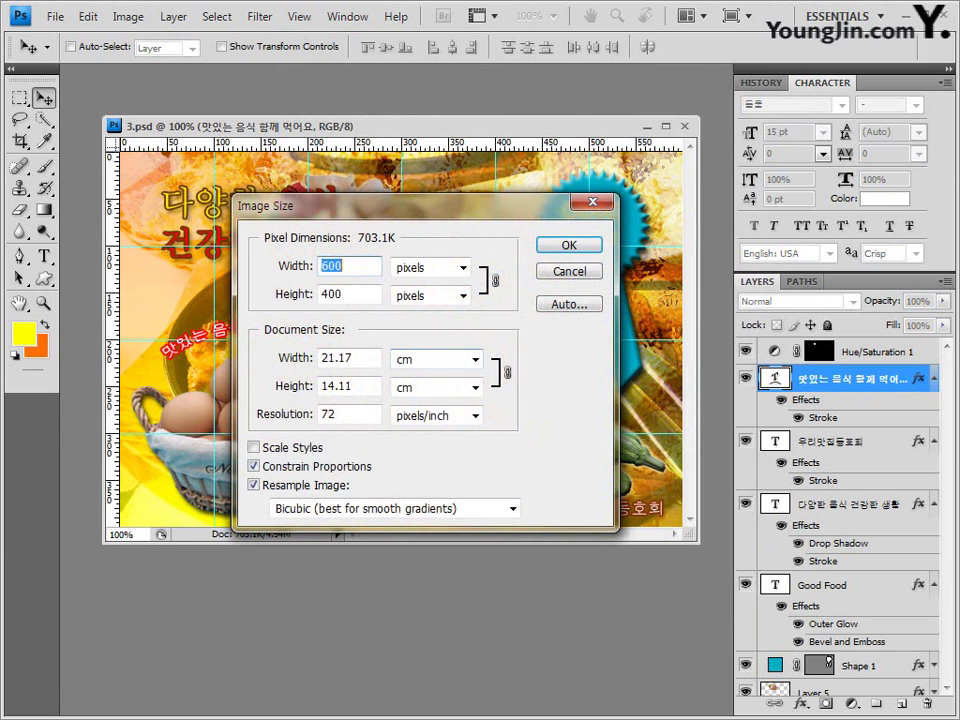
text(60)
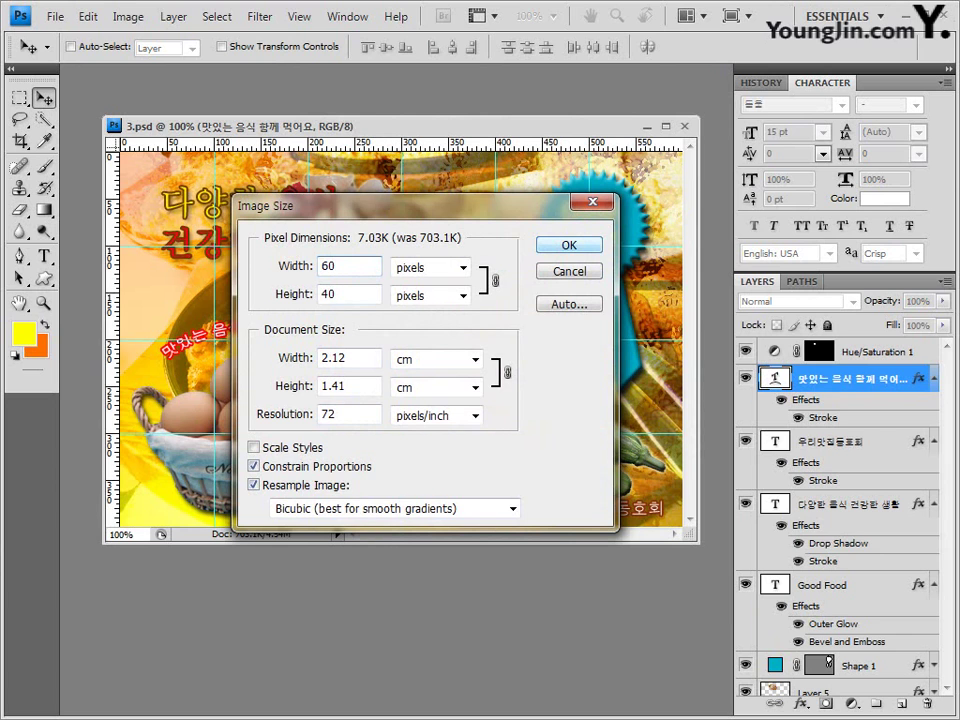
key(Return)
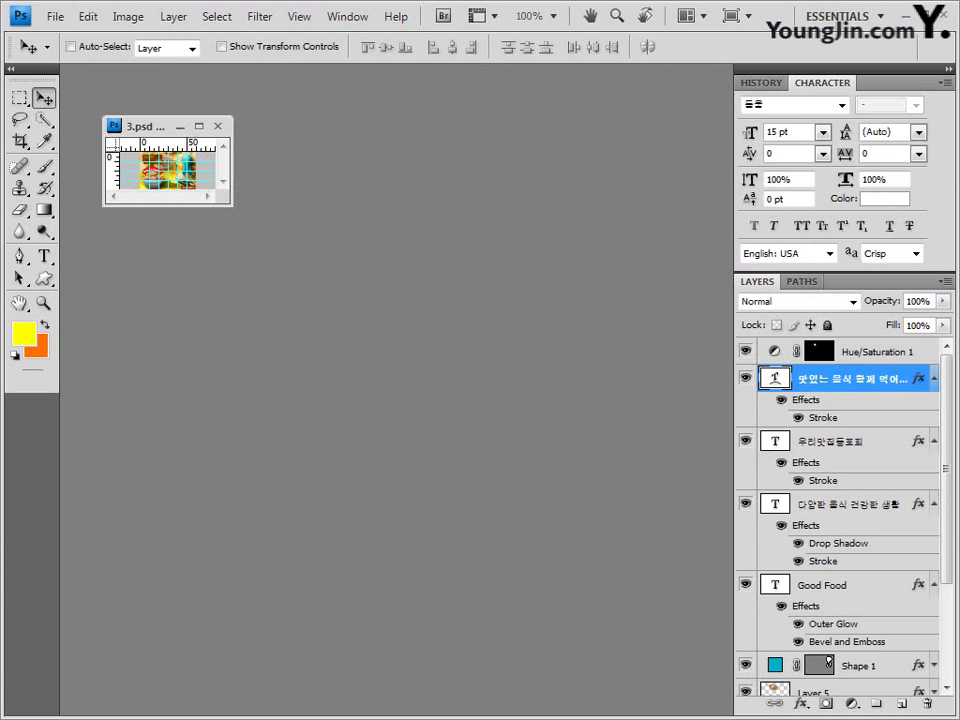
Step: Enlarge the reduced composite's document window and clear all of its guides
click(55, 16)
click(55, 16)
drag(230, 204, 341, 383)
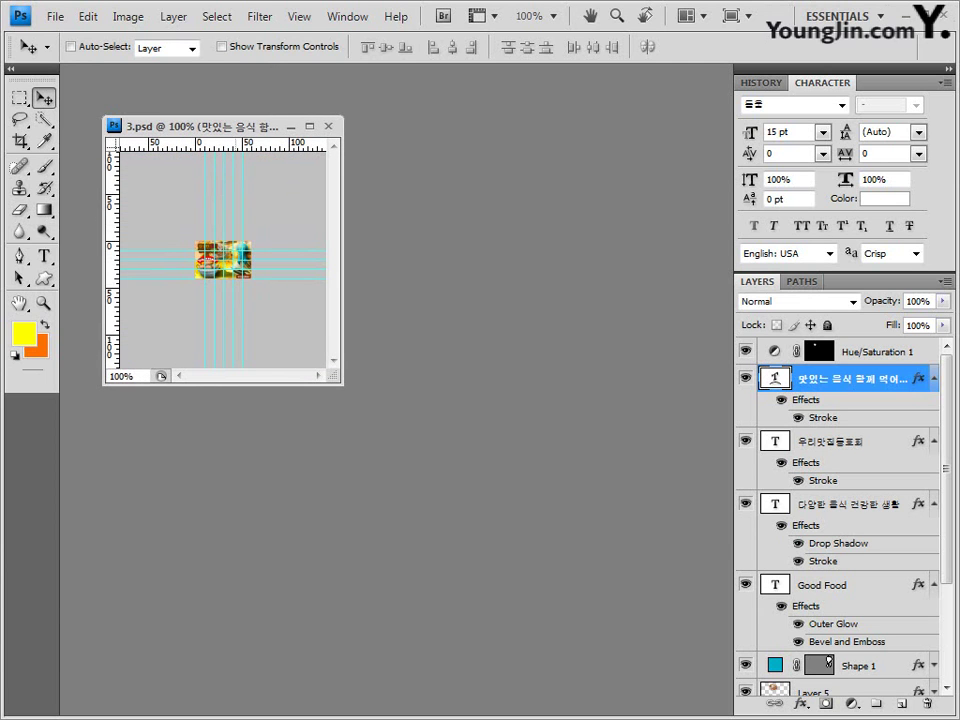
key(alt)
key(Right)
key(Right)
key(Right)
key(Right)
key(Right)
key(Right)
key(Down)
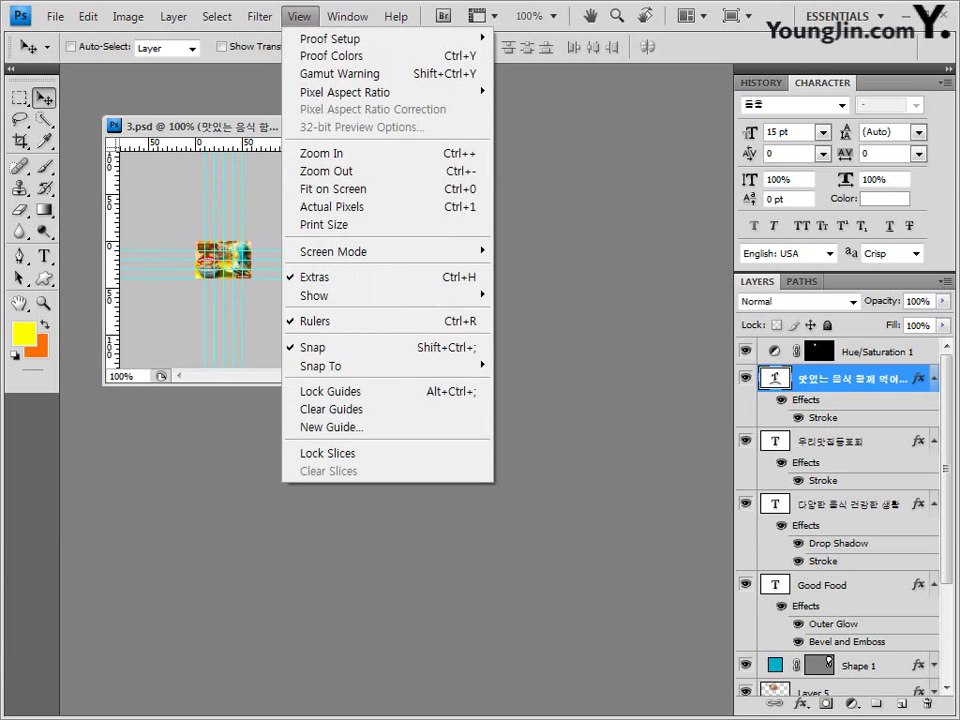
key(Down)
key(Down)
key(Down)
key(Down)
key(Down)
key(Down)
key(Down)
key(Down)
key(Down)
key(Down)
key(Down)
key(Down)
key(Down)
key(Down)
key(Down)
key(Down)
key(Down)
key(Down)
key(Up)
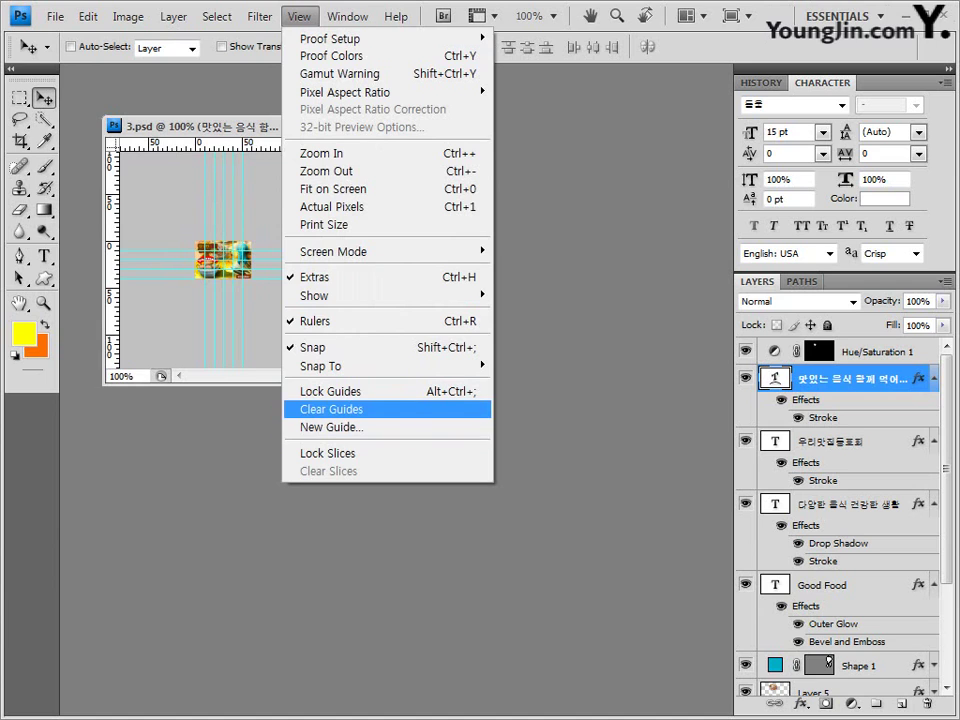
key(Return)
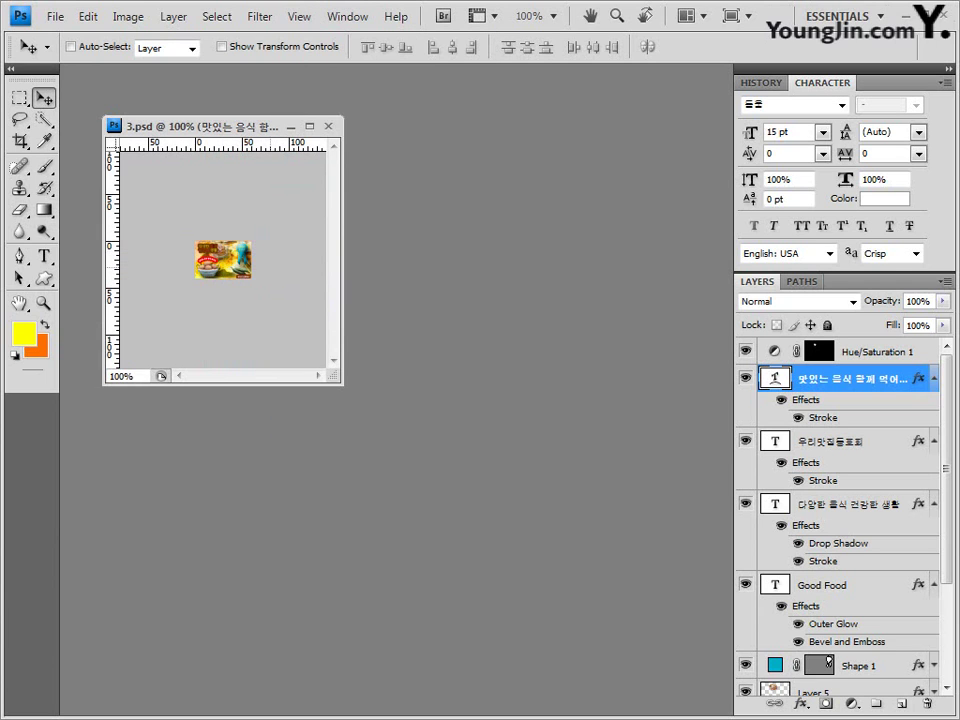
Step: Save the reduced composite in Photoshop format in the GTQ folder, reusing the -2 PSD's number-and-name file name with the suffix changed to -3
key(alt)
key(alt)
key(alt+f)
key(Down)
key(Down)
key(Down)
key(Down)
key(Down)
key(Down)
key(Down)
key(Down)
key(Down)
key(Down)
key(Down)
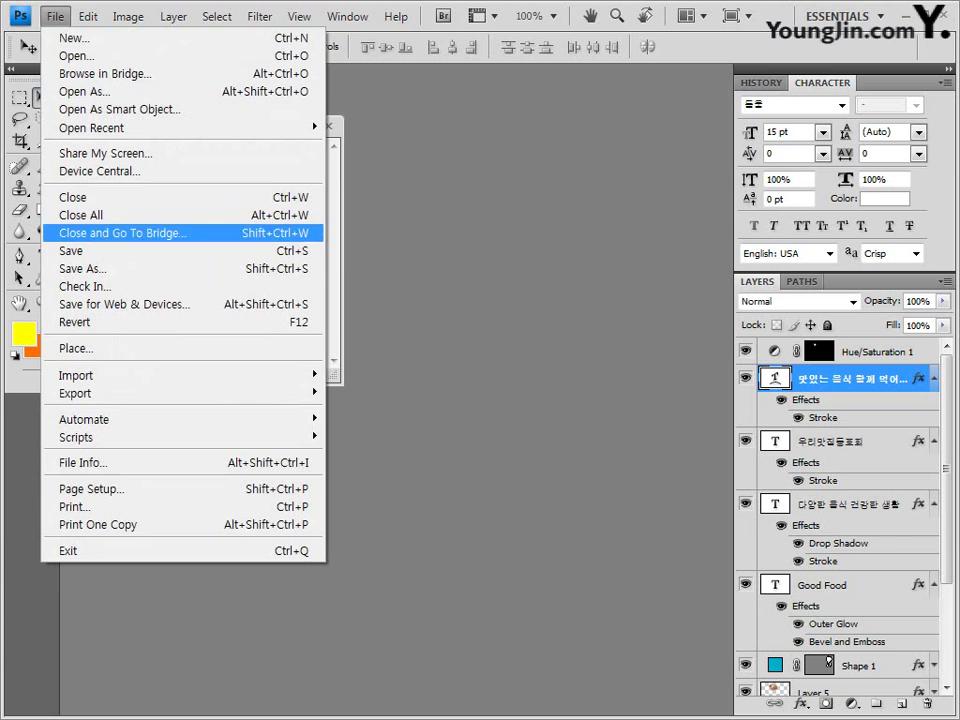
key(Down)
key(Down)
key(Return)
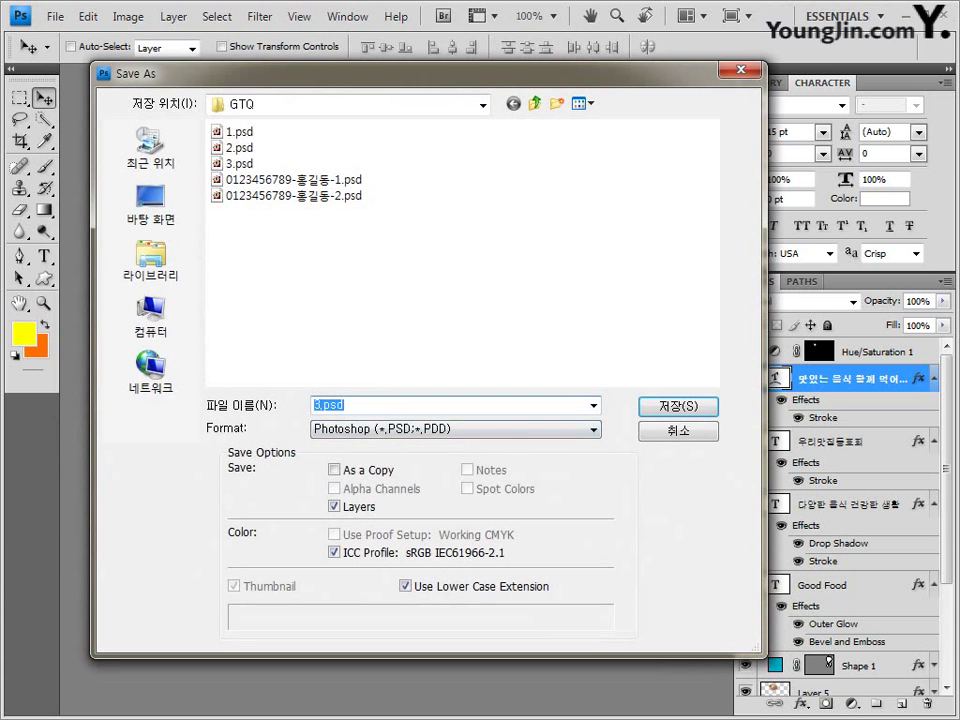
click(287, 195)
click(416, 405)
click(416, 405)
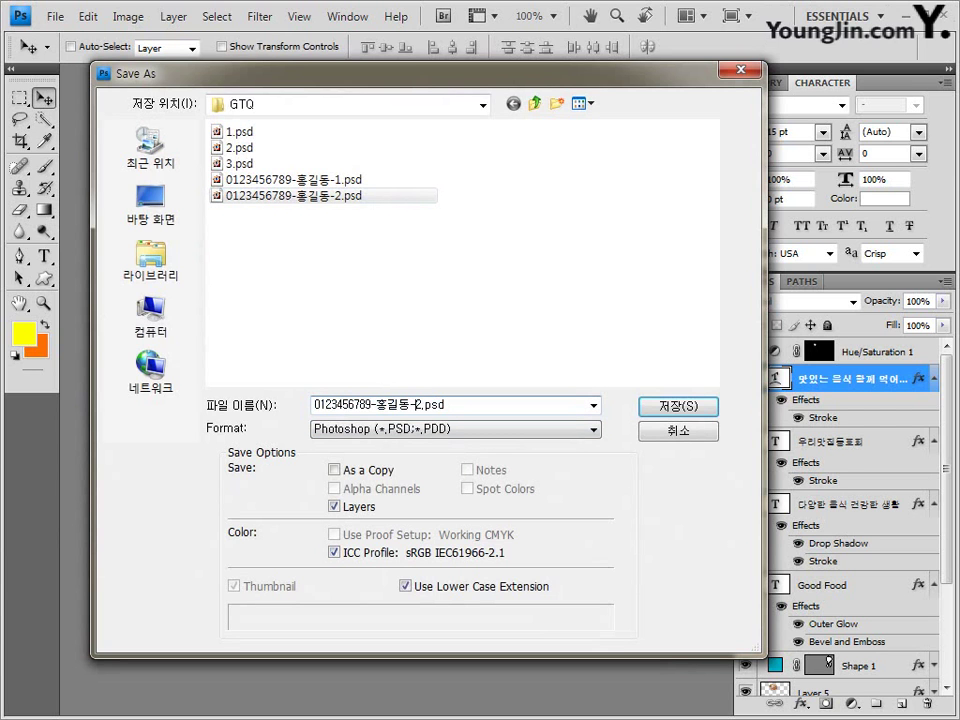
key(shift+Right)
text(3)
key(Return)
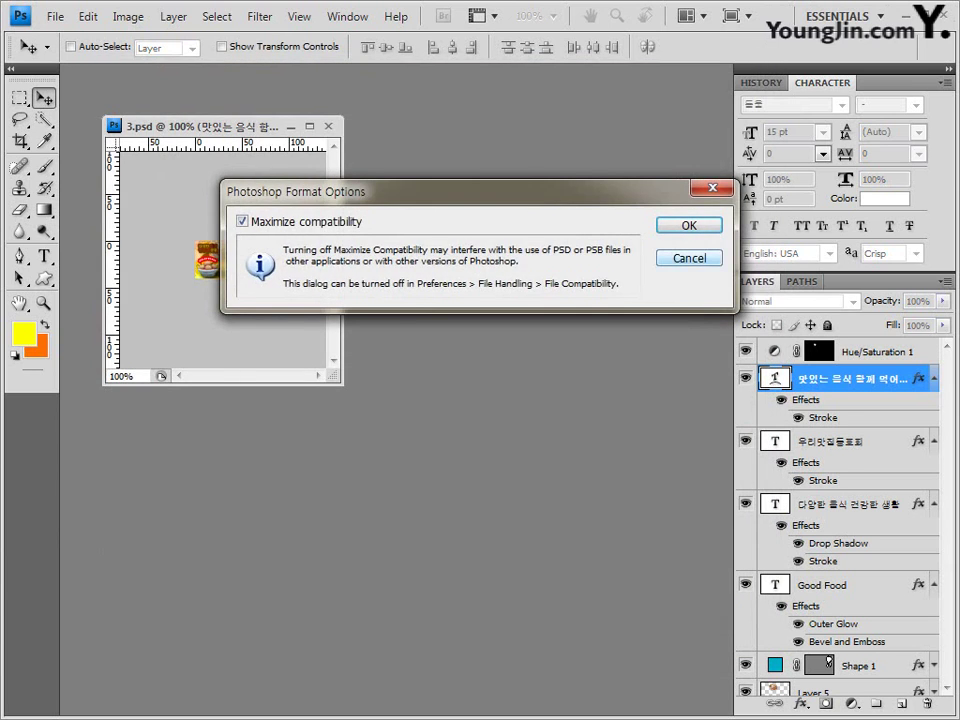
key(Return)
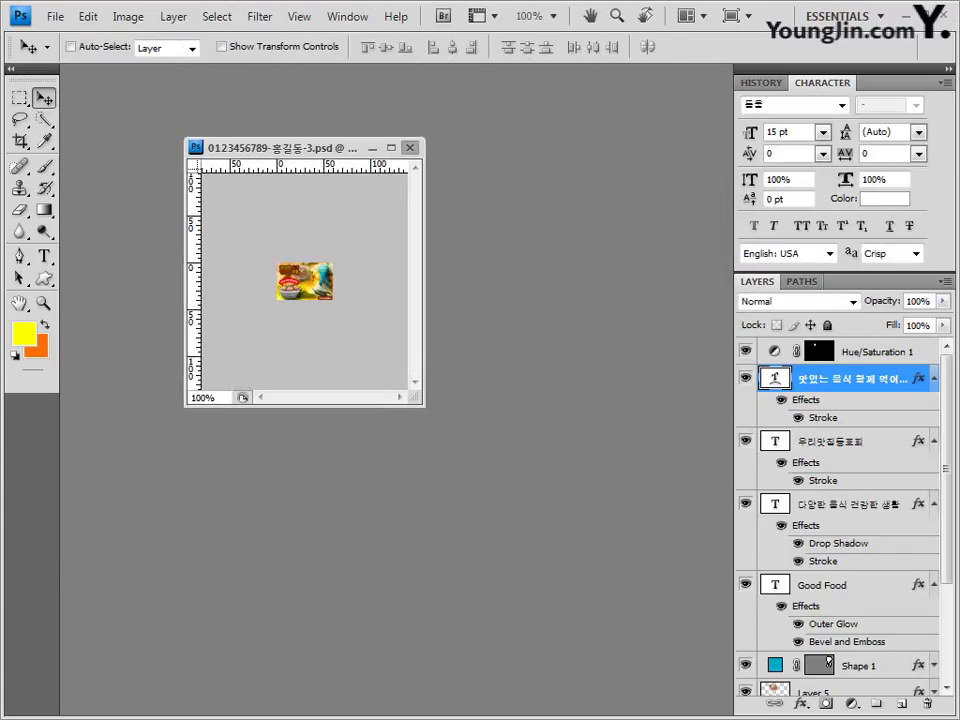
Step: Close the reduced PSD and open the full-size JPEG whose file name ends in -3 from the GTQ folder
key(ctrl+w)
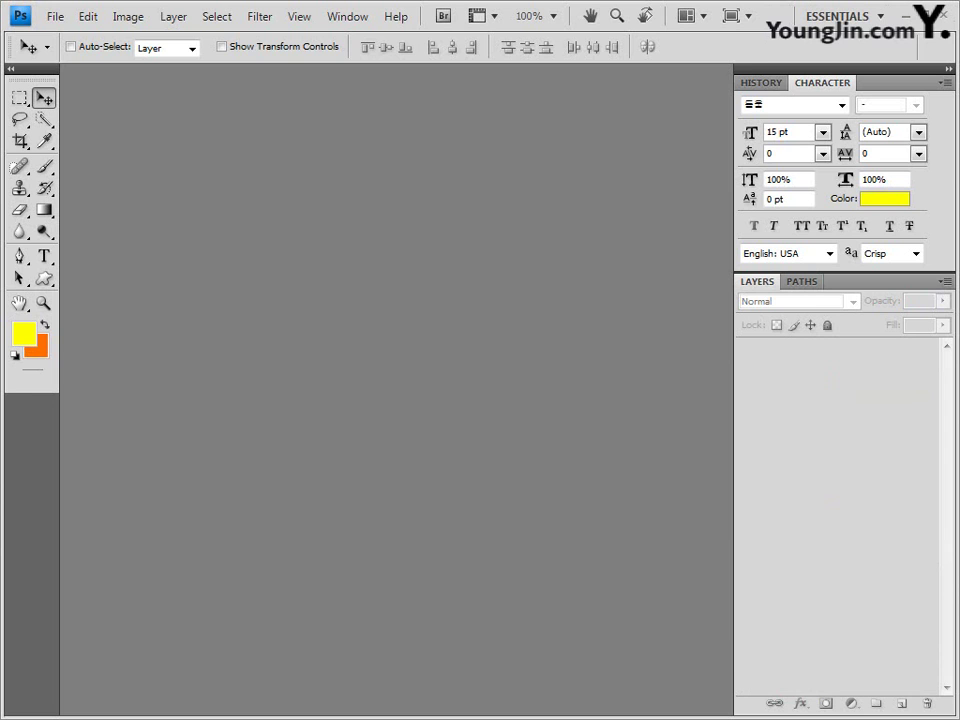
key(ctrl+o)
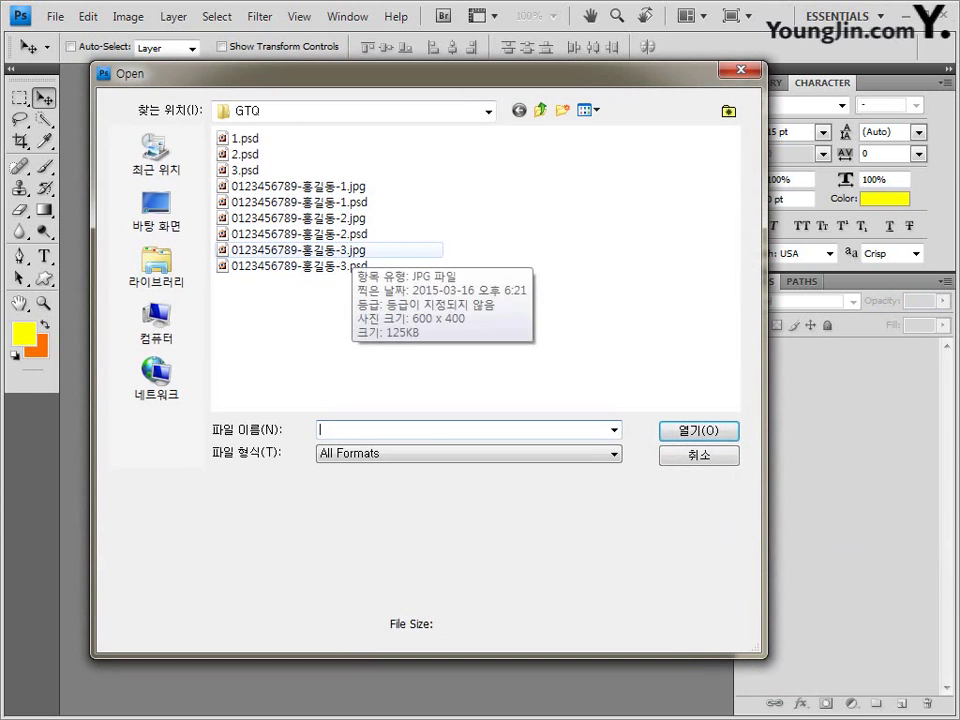
click(351, 250)
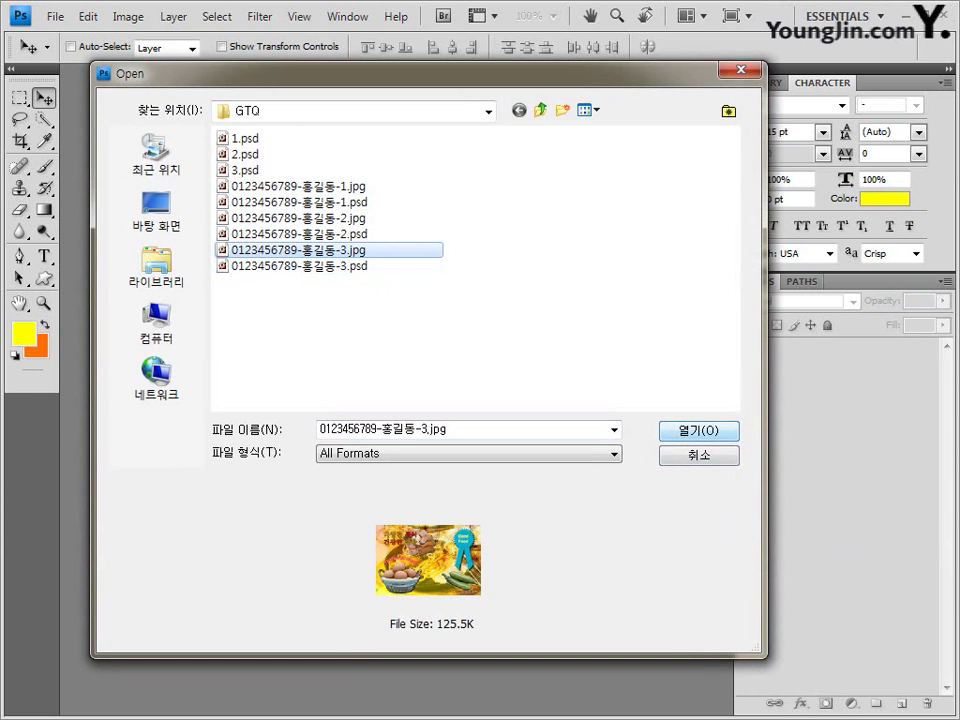
key(Return)
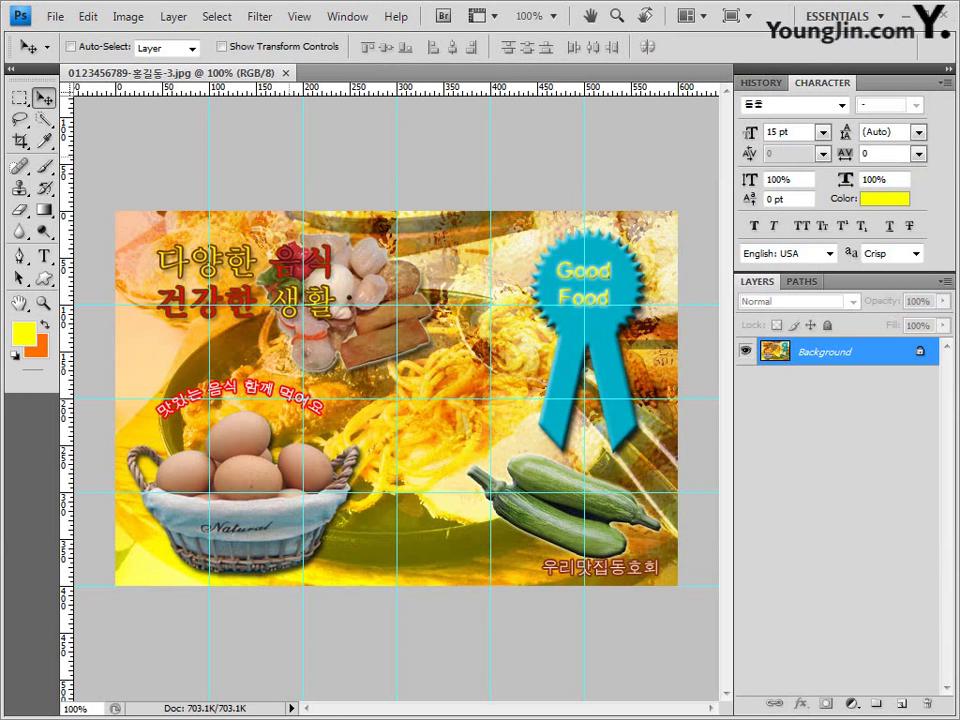
Step: Clear all guides from the -3 JPEG and save the file
click(348, 16)
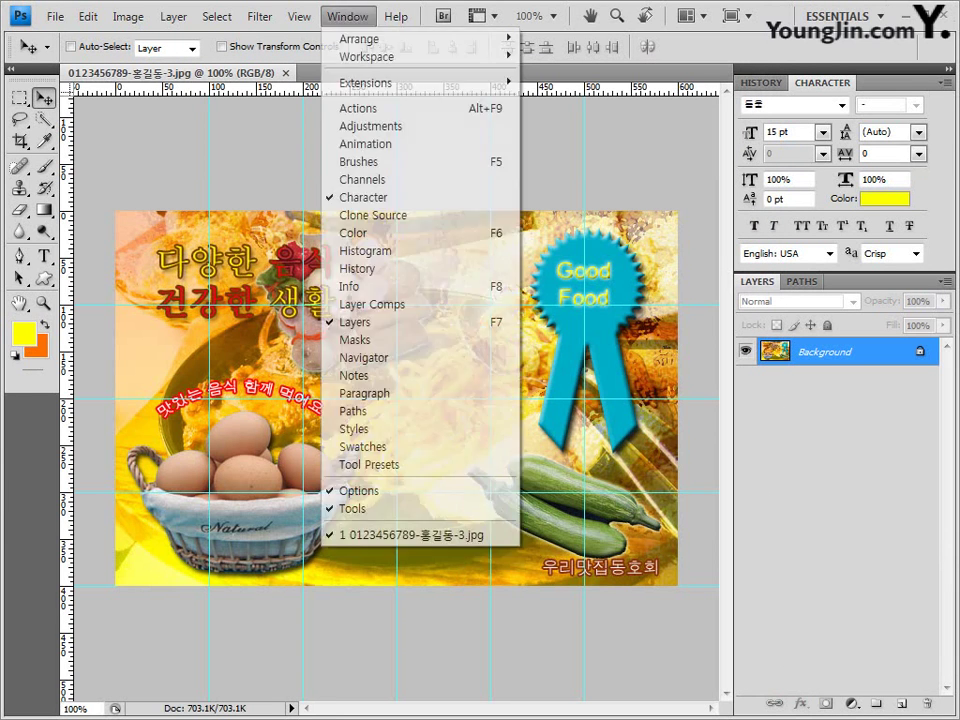
mouse_move(300, 16)
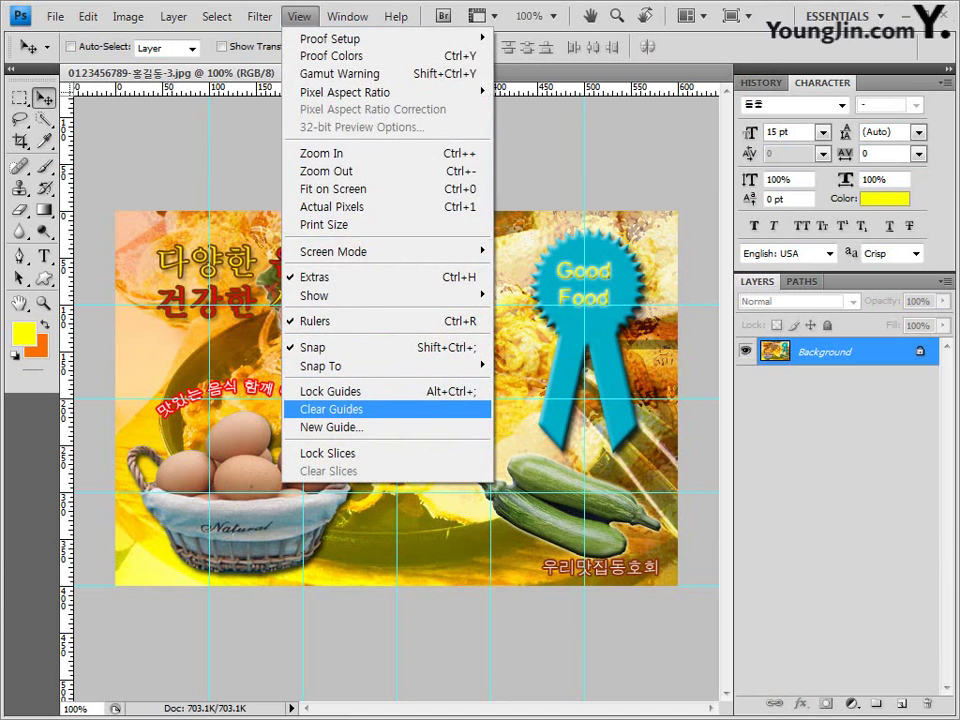
click(330, 409)
click(55, 16)
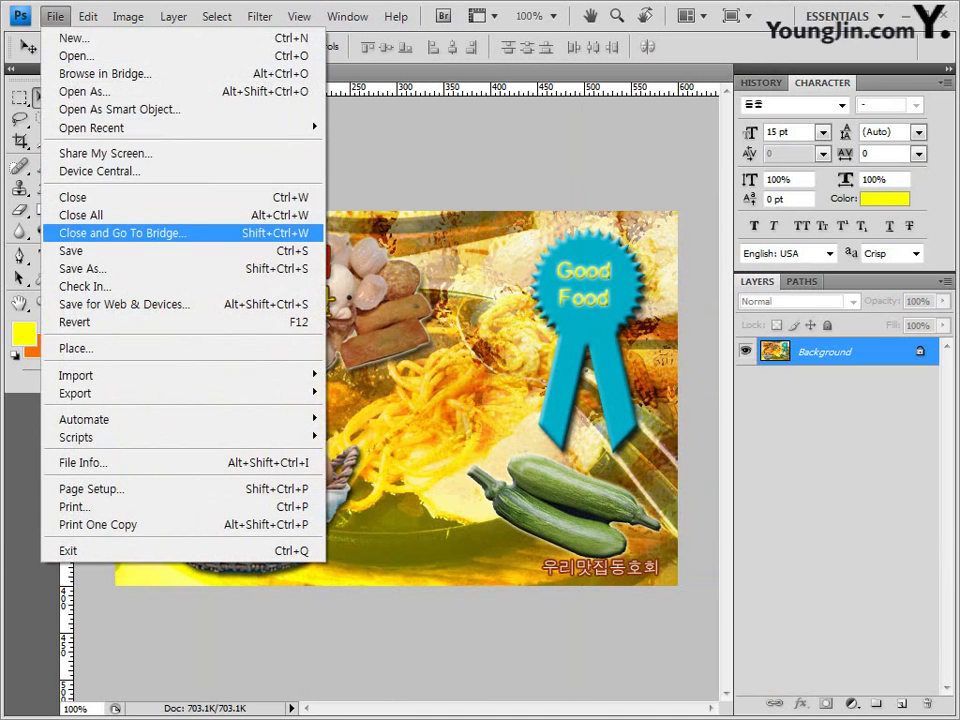
click(120, 250)
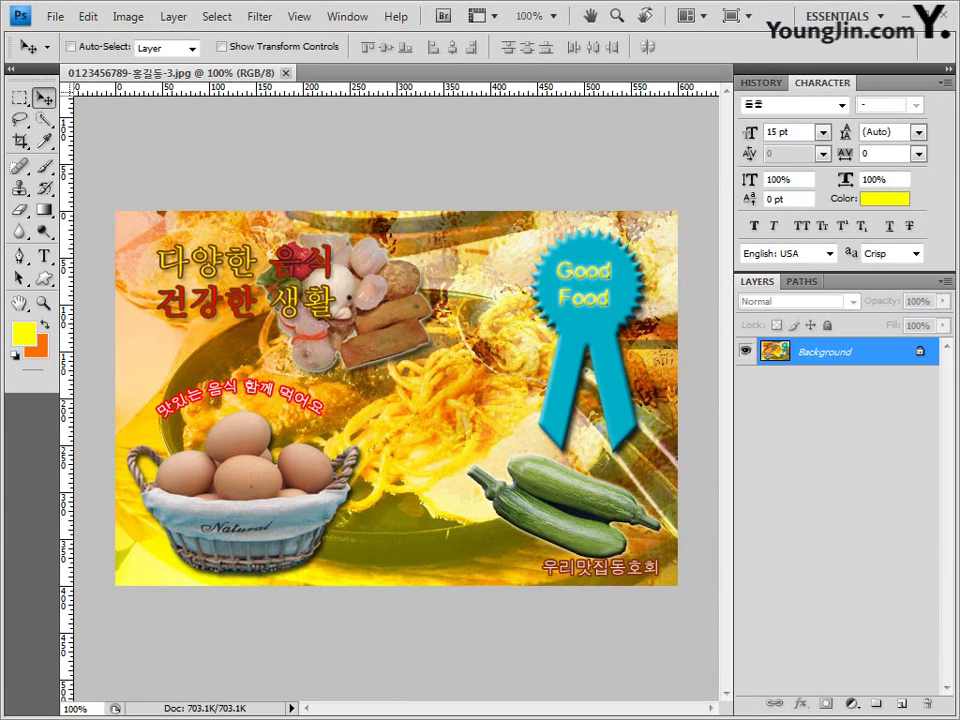
Step: Close the JPEG and create a new 600 × 400 pixel document at 72 pixels/inch, in RGB Color with a white background
click(286, 73)
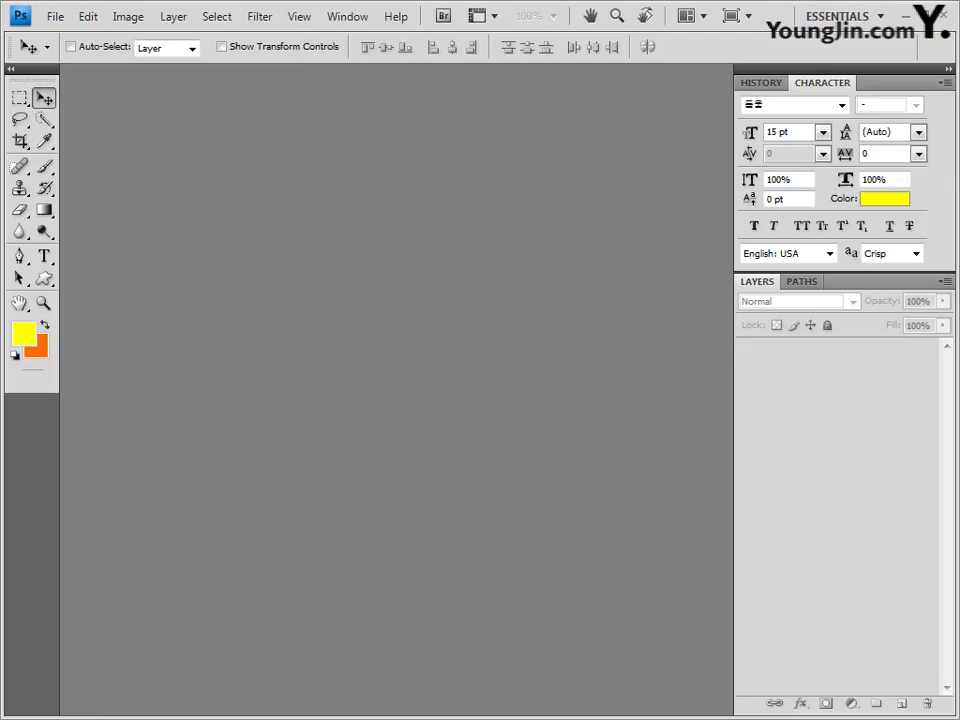
key(ctrl+n)
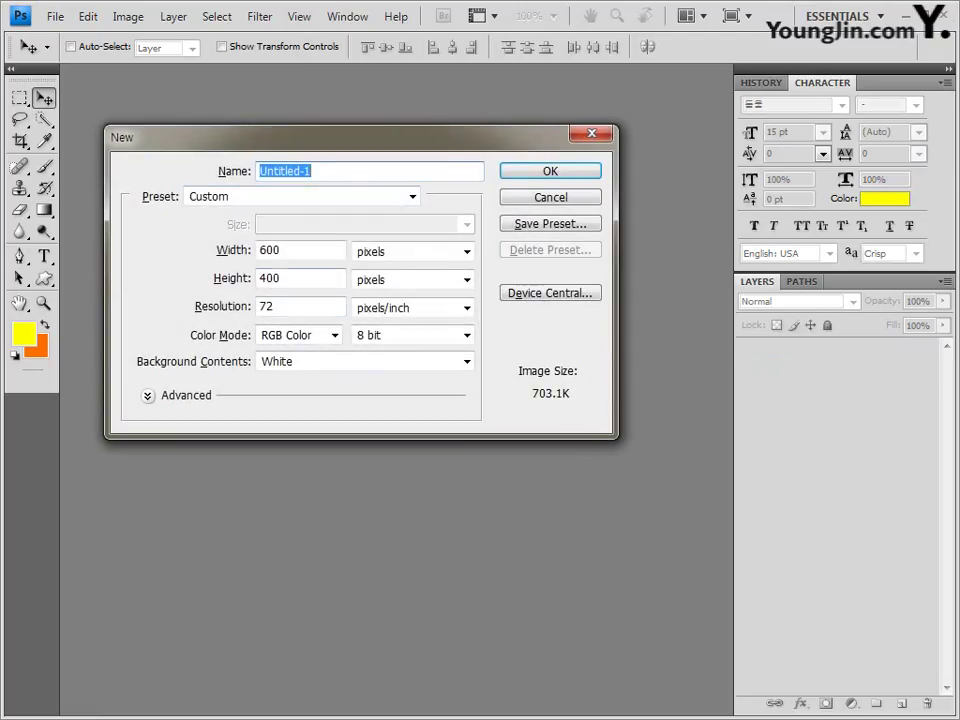
double_click(298, 250)
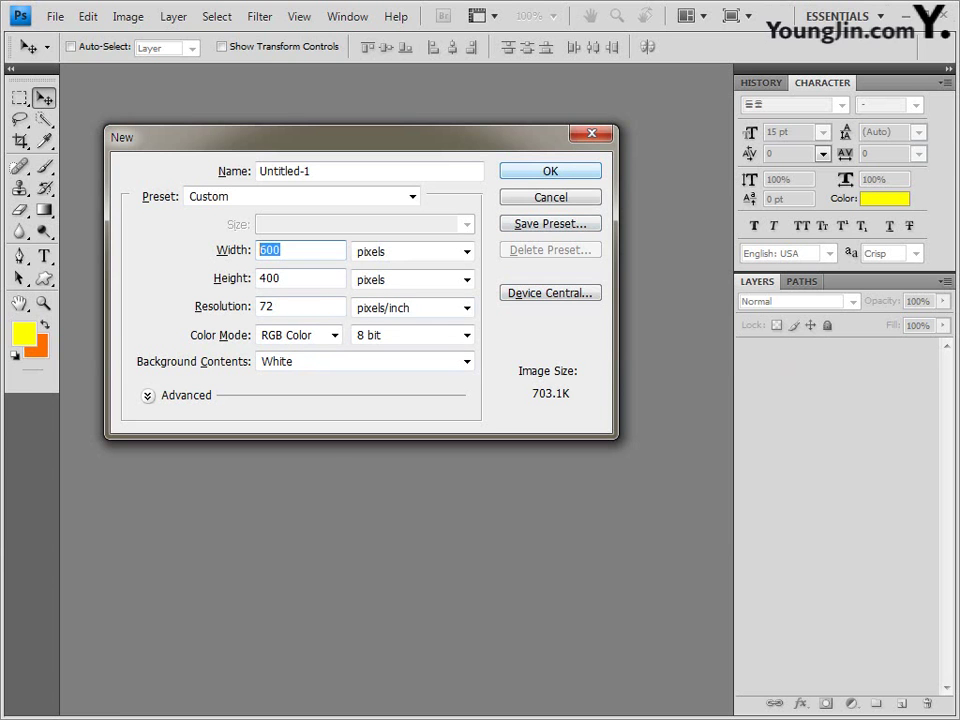
key(Return)
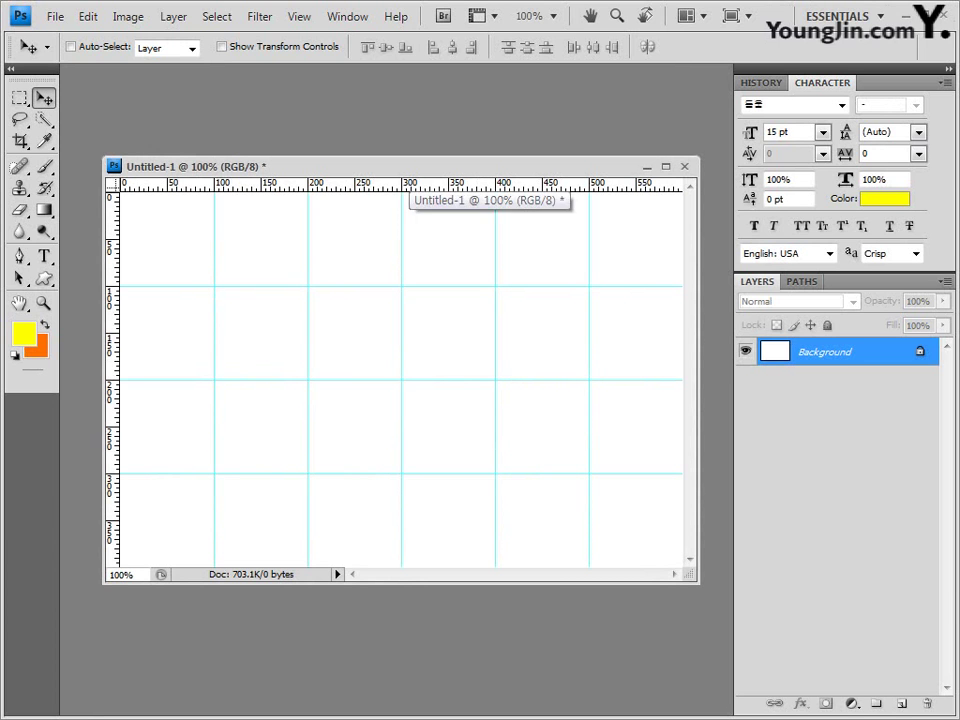
Step: Save the new blank document as 4 in Photoshop format in the GTQ folder
click(55, 16)
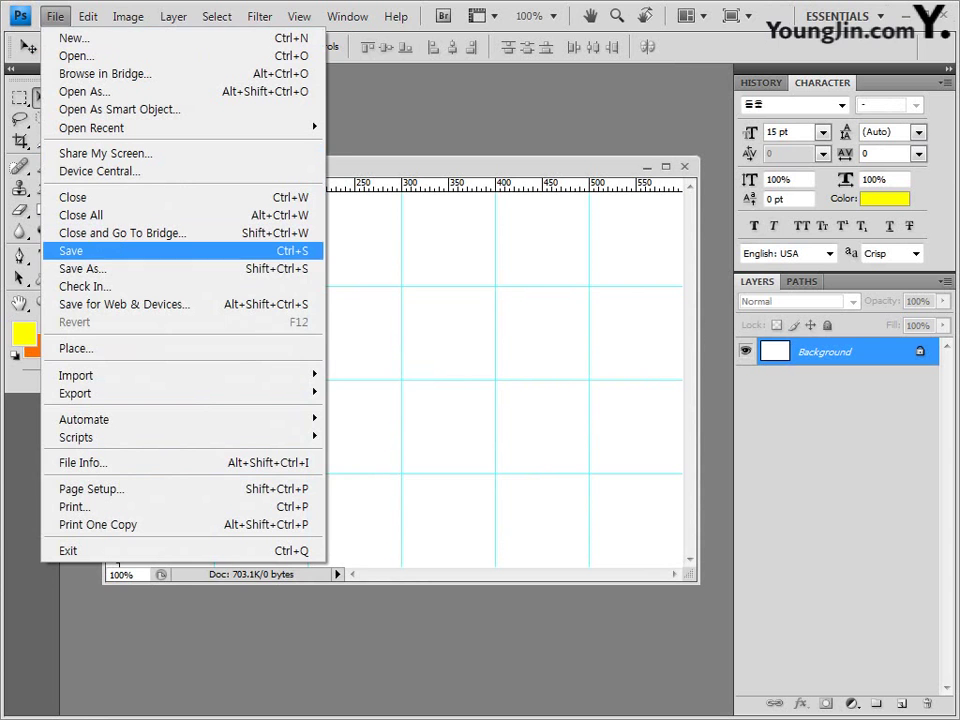
click(82, 268)
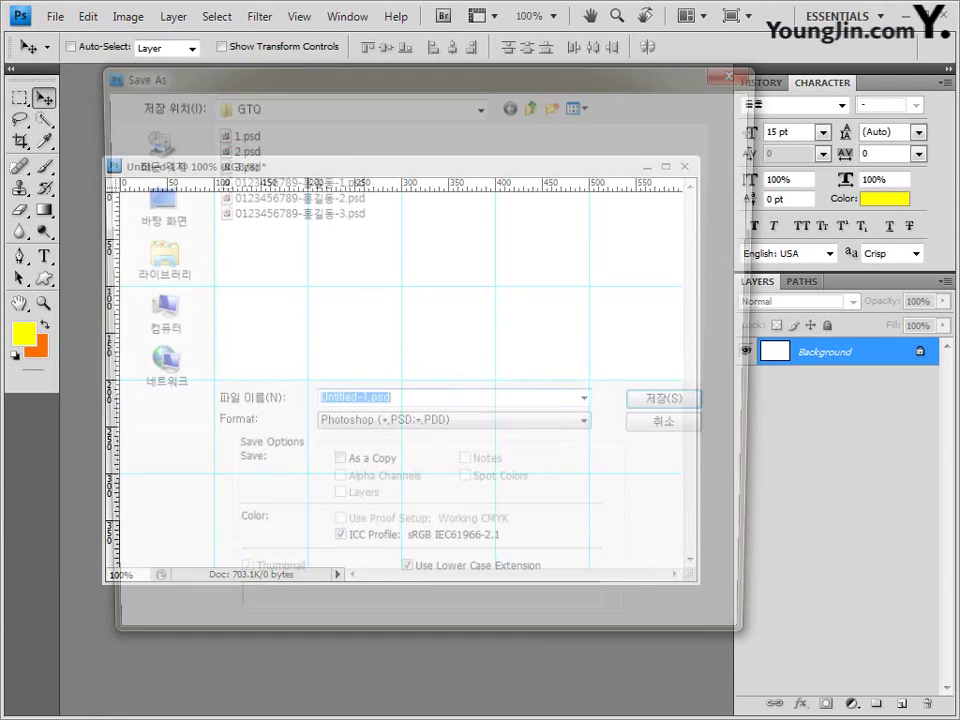
text(4)
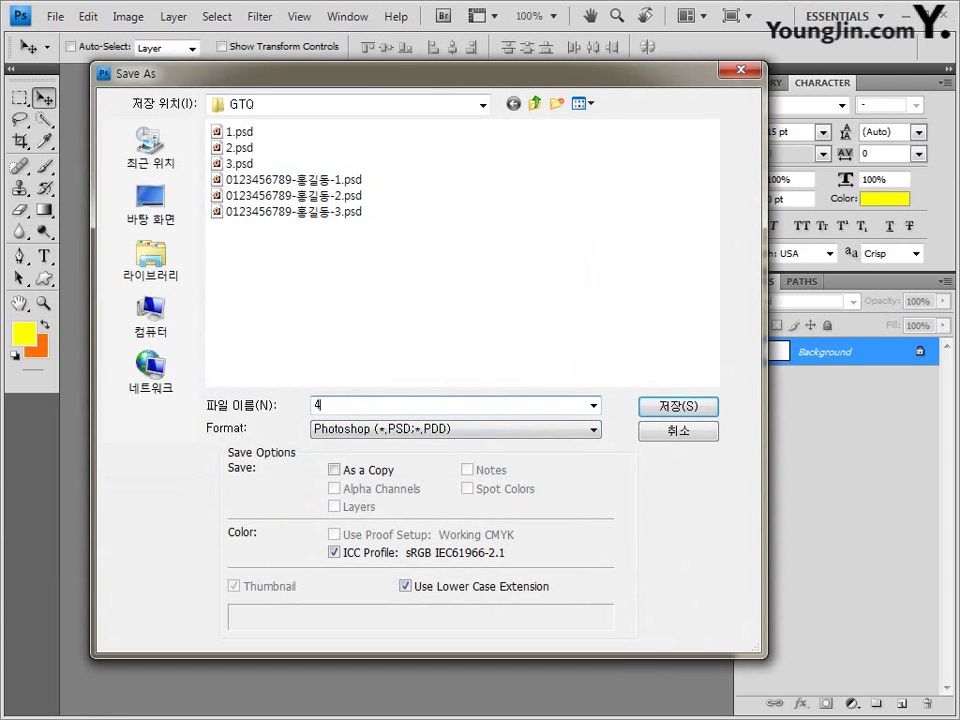
key(Return)
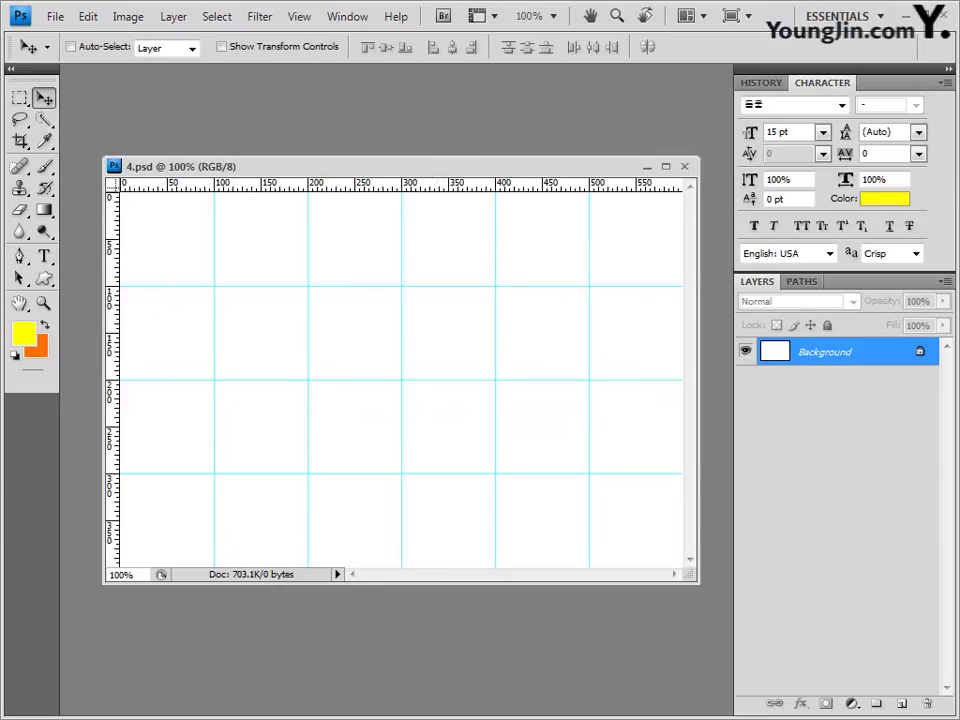
Step: Activate the Gradient tool and load the Black, White preset as the starting gradient for the background
drag(415, 166, 415, 140)
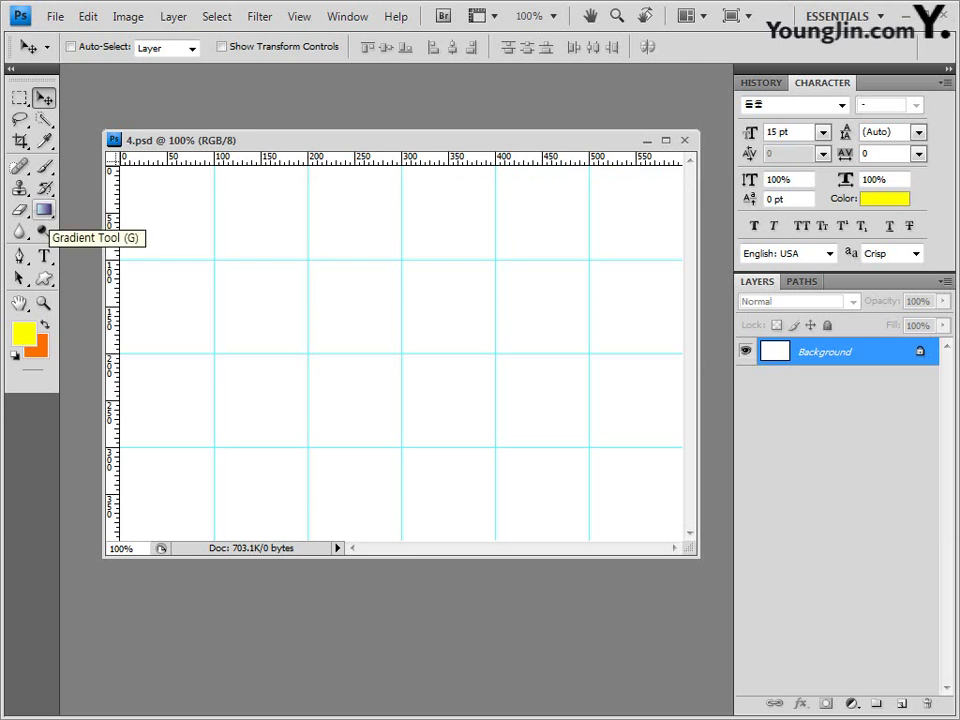
click(43, 210)
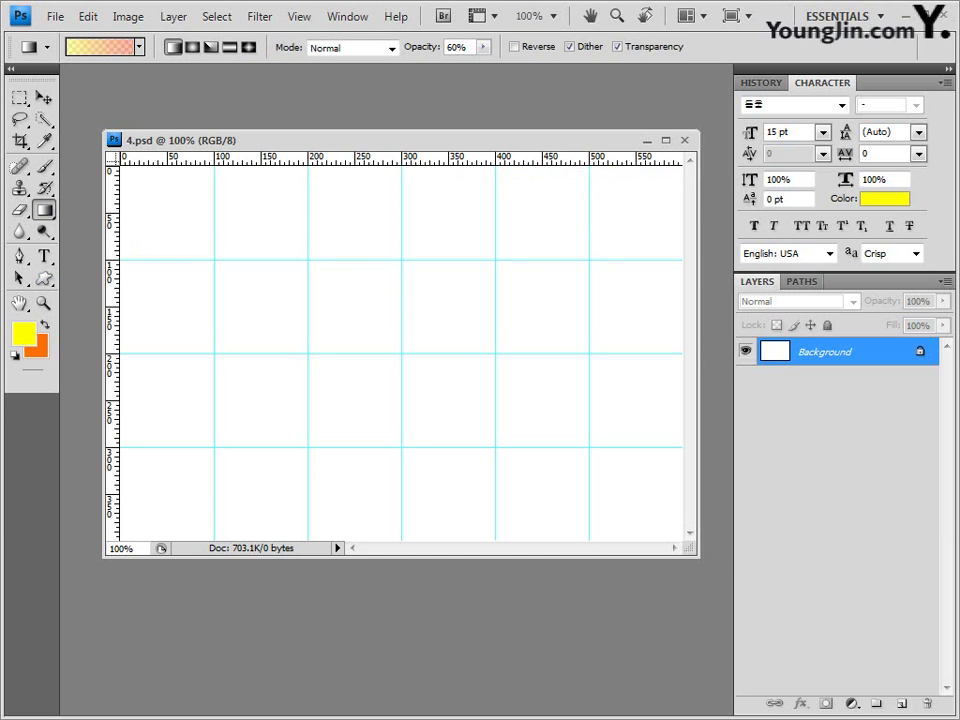
click(24, 334)
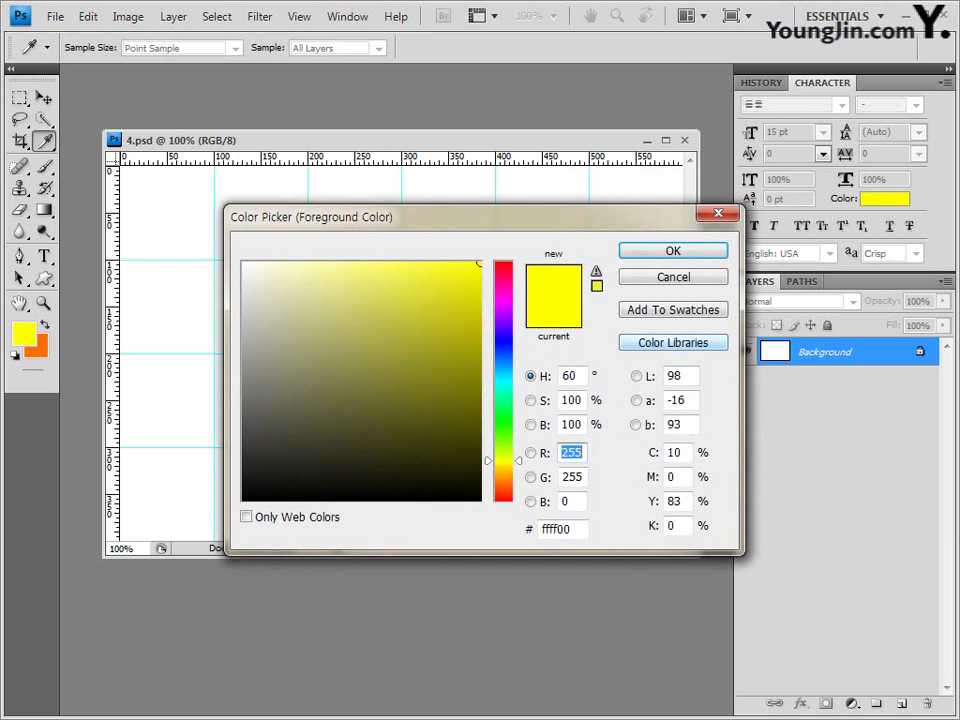
click(673, 277)
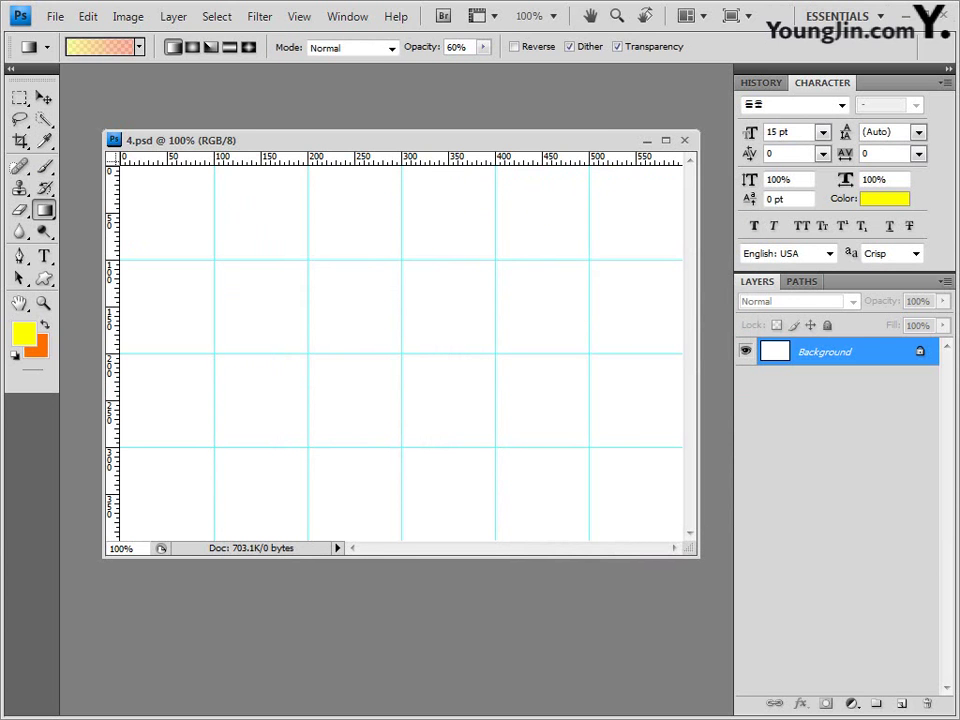
click(100, 47)
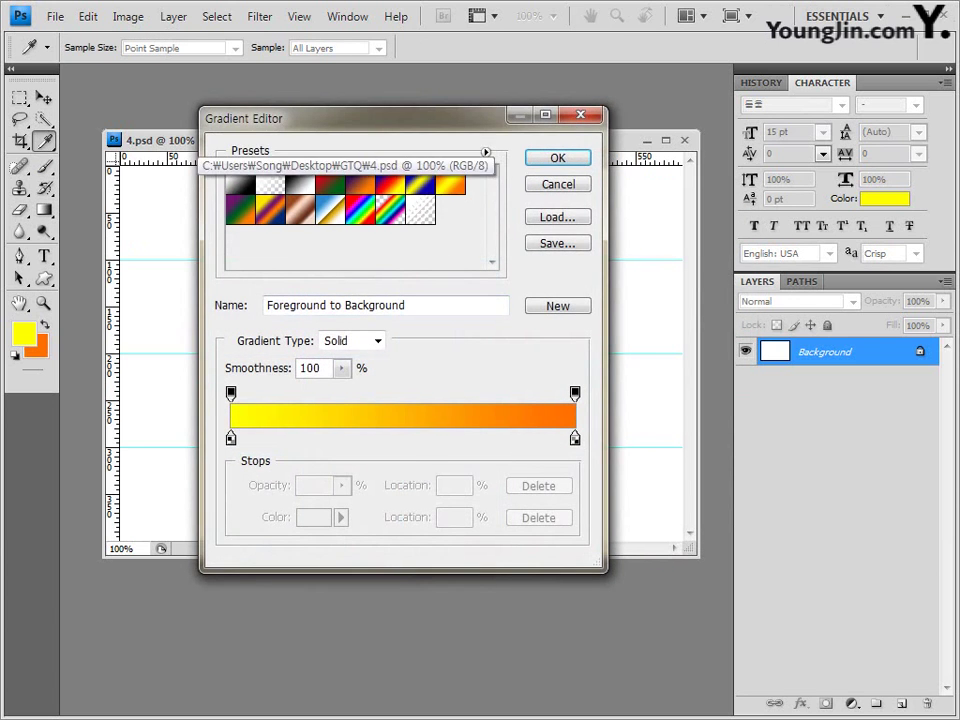
drag(330, 118, 423, 178)
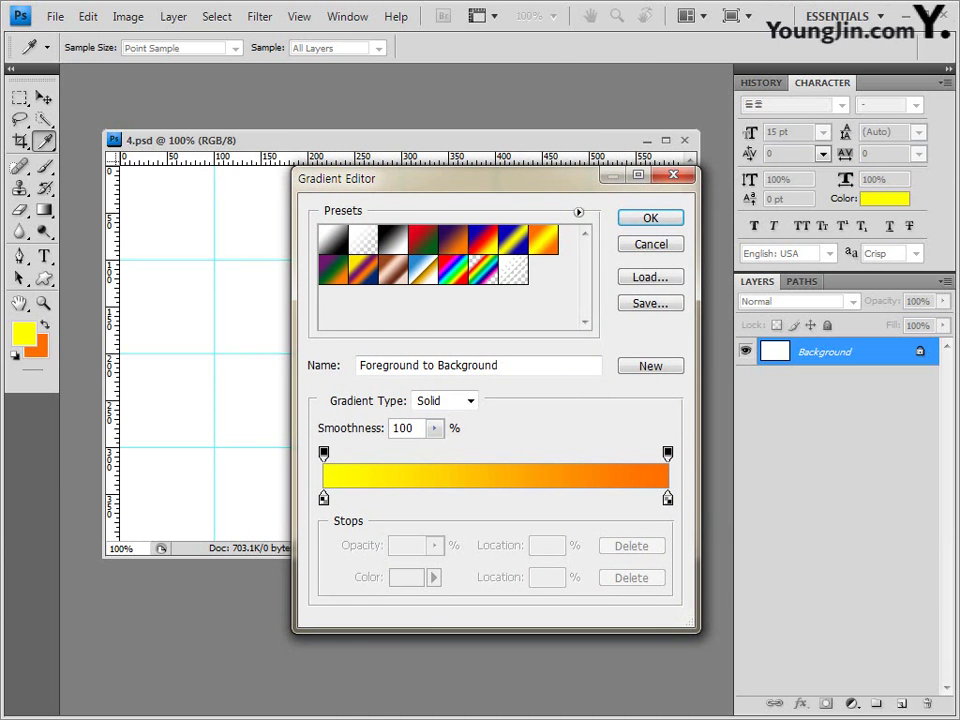
click(393, 239)
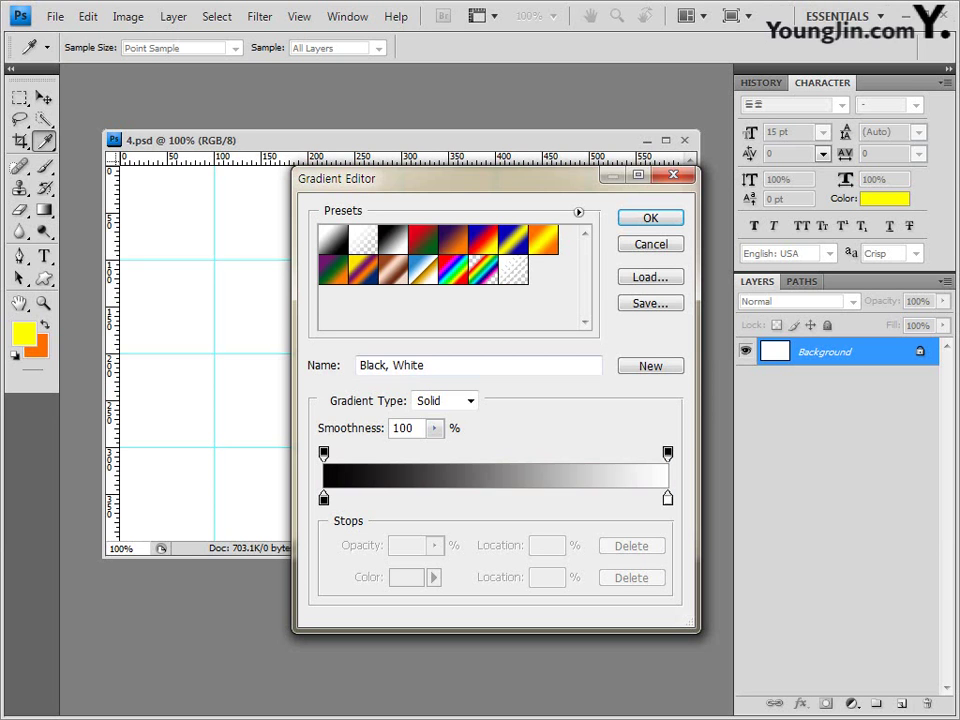
Step: Set the color of the gradient's starting stop, at location 0%, to #0066cc
click(323, 497)
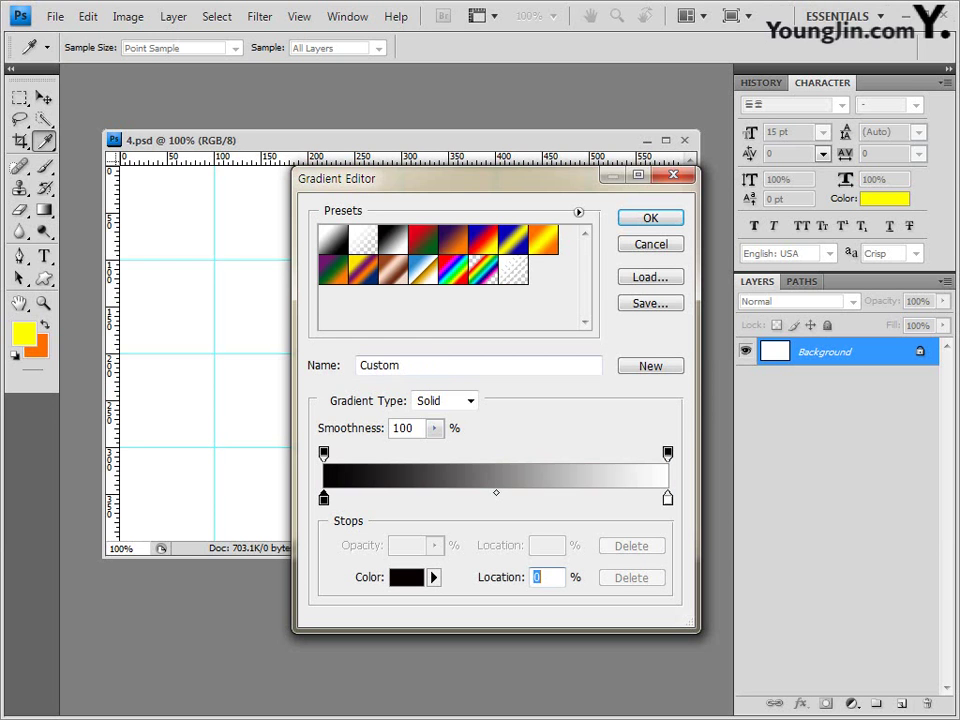
click(406, 577)
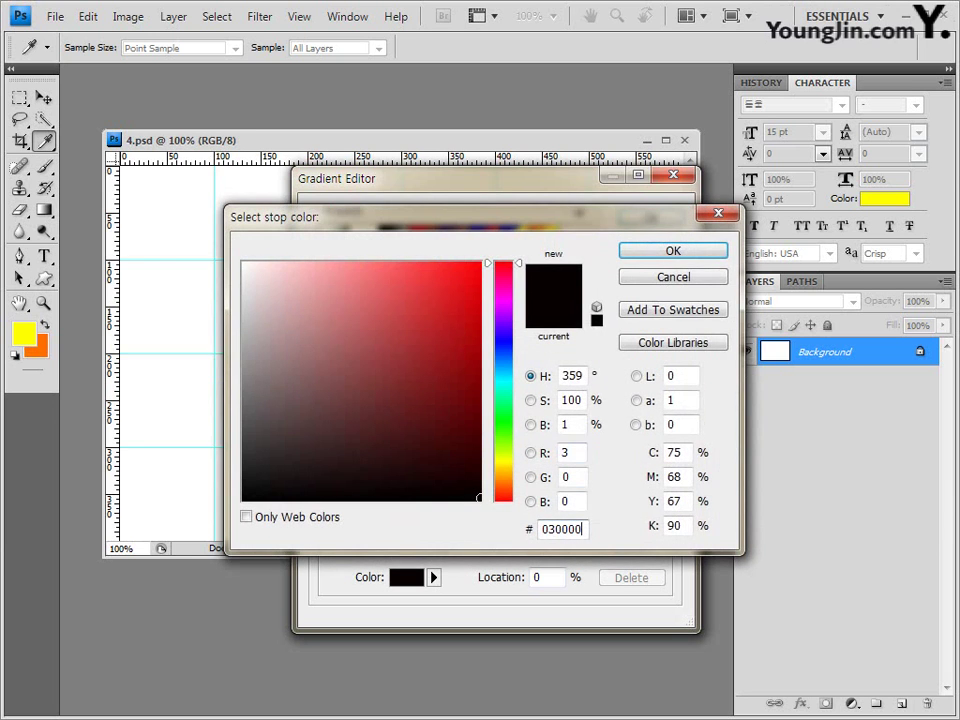
drag(584, 529, 540, 529)
text(0066cc)
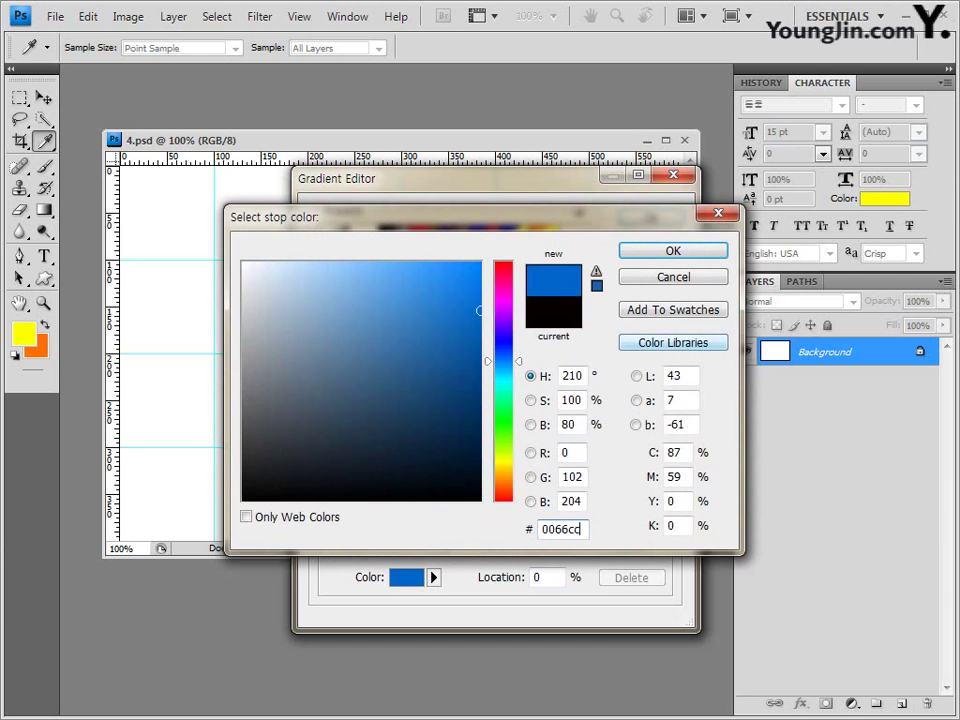
key(Return)
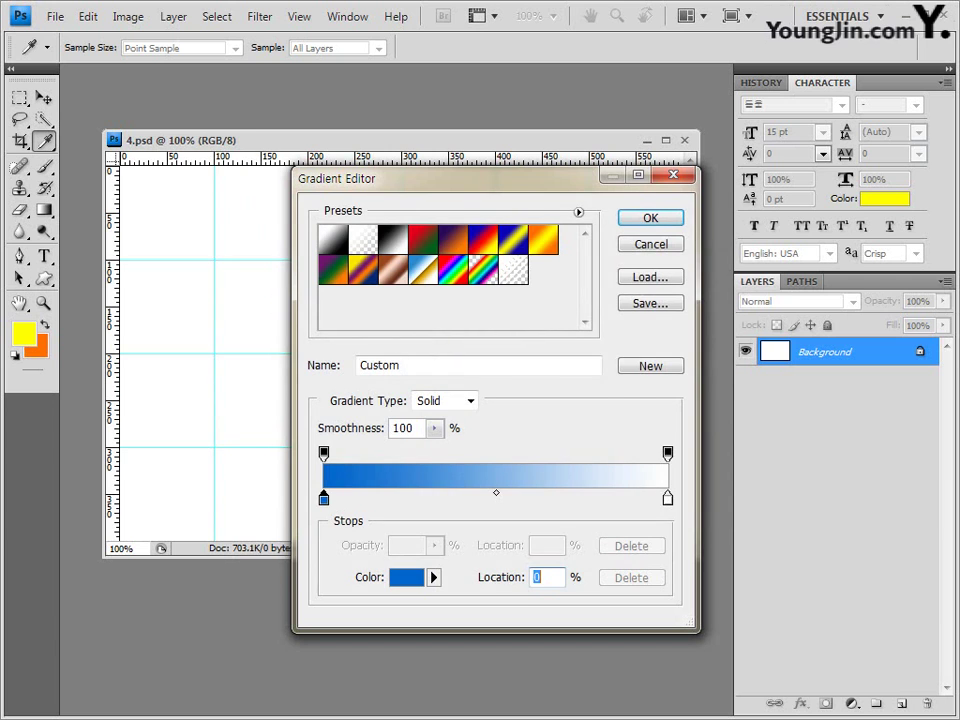
Step: Set the gradient's end stop, at location 100%, to #00ffff and accept the custom gradient
double_click(668, 497)
double_click(554, 529)
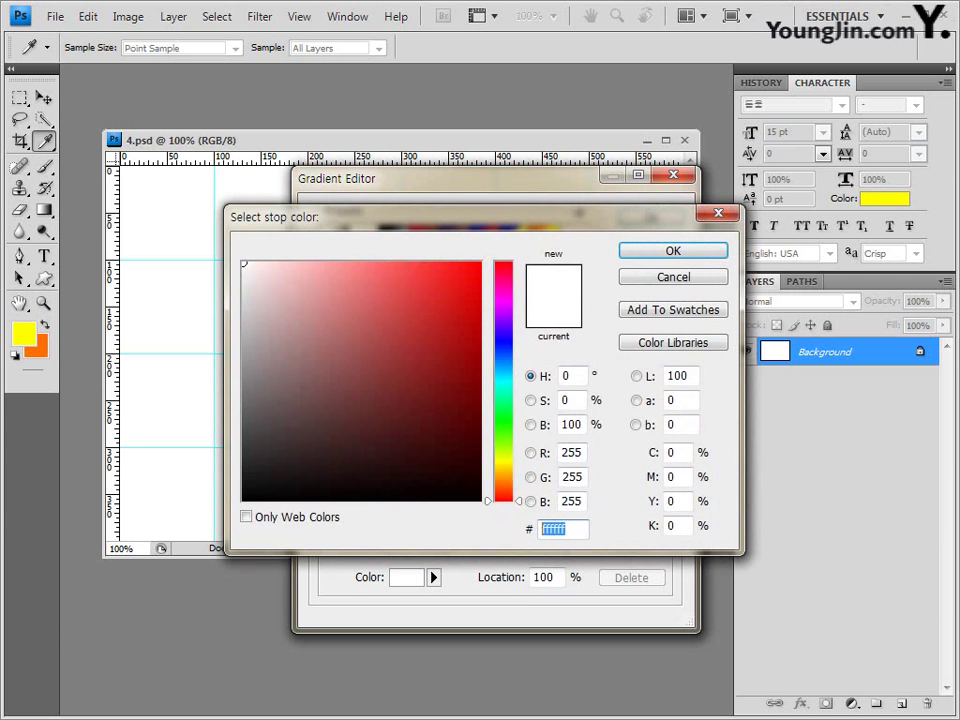
text(00ffff)
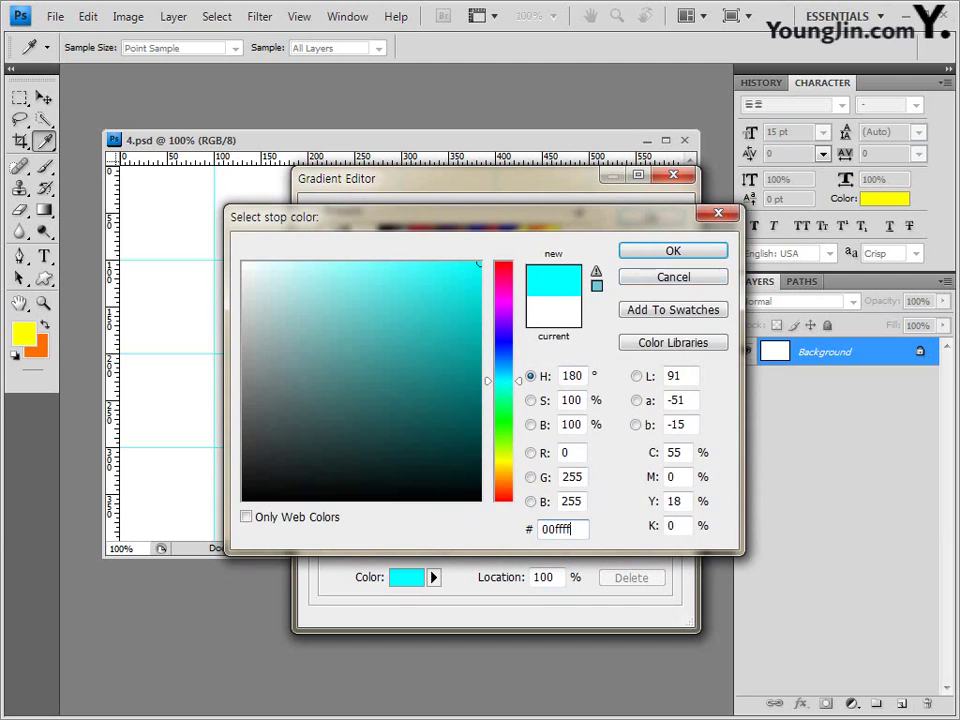
key(Return)
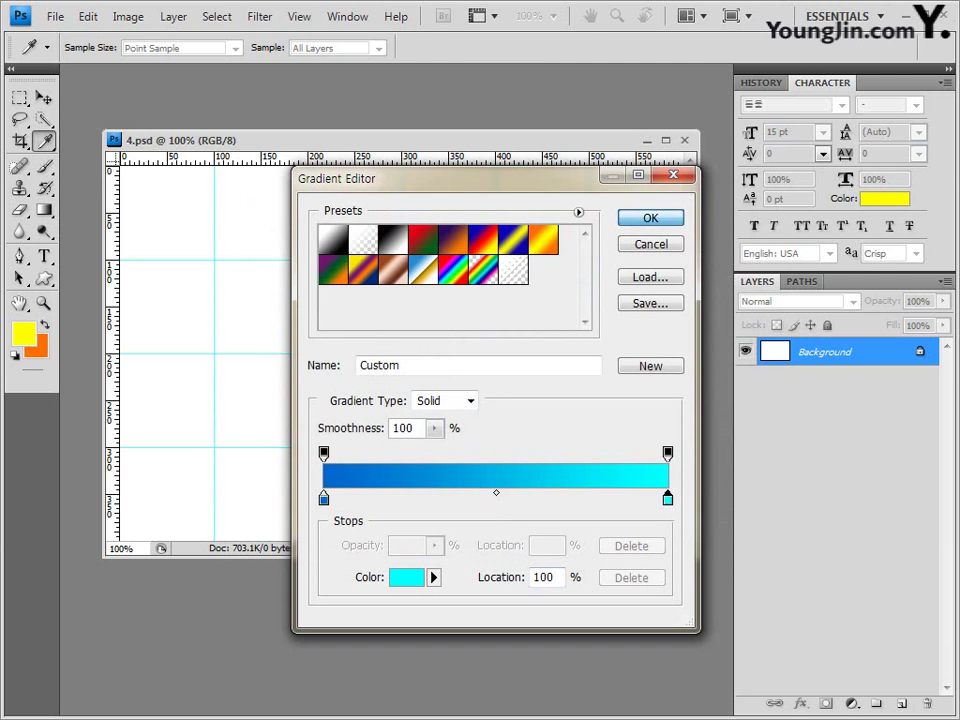
key(Return)
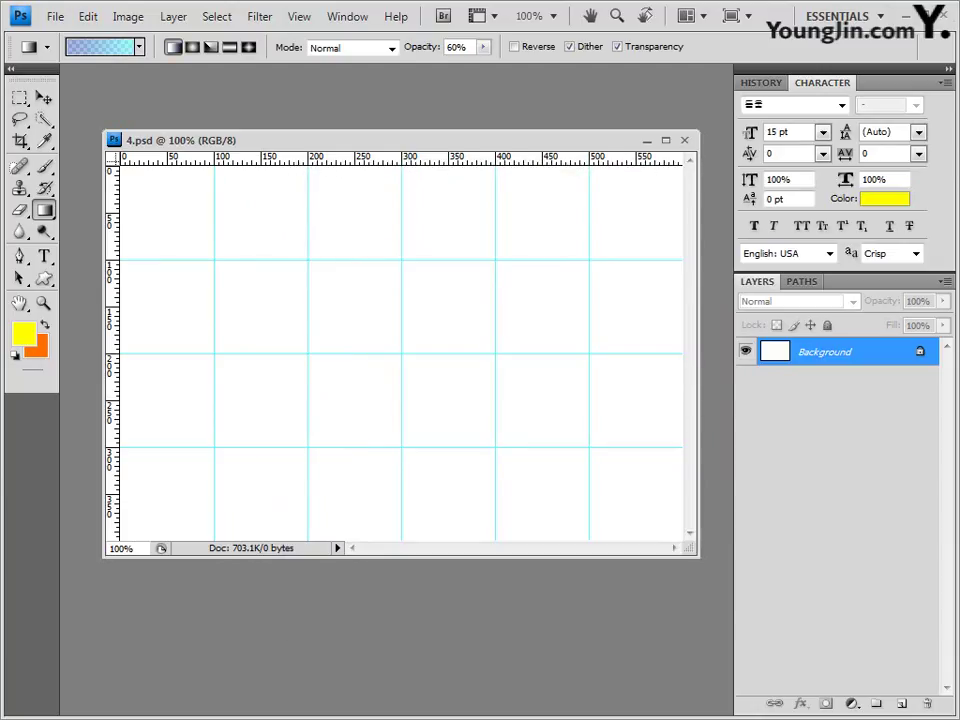
Step: Set the gradient opacity to 100% and fill the background with a vertical linear gradient, cyan at the top to blue about 250 px down
click(483, 47)
drag(484, 65, 521, 65)
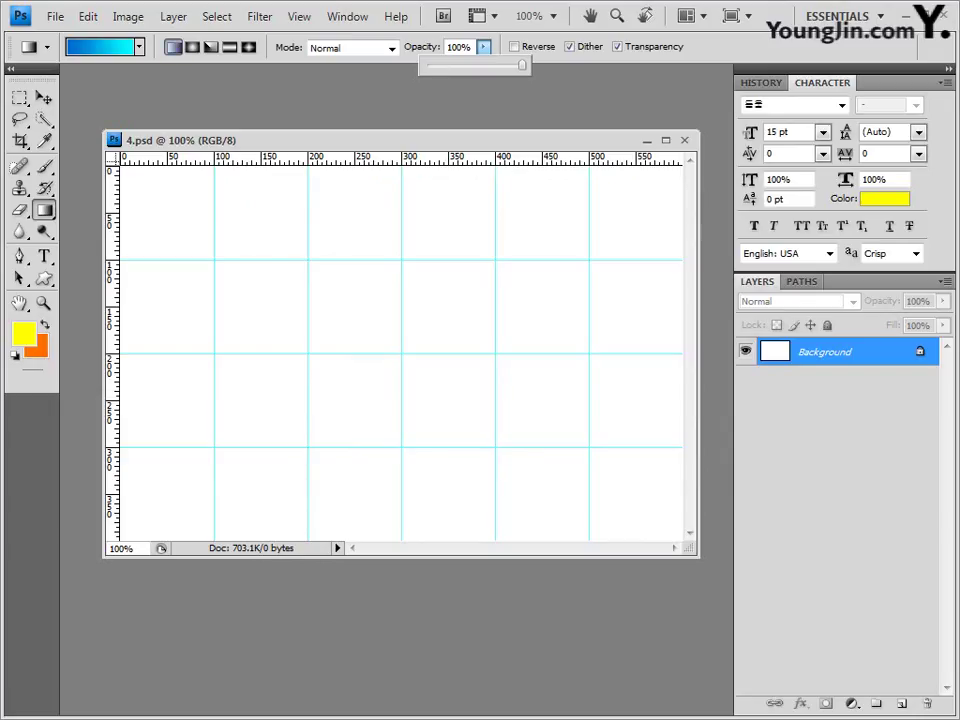
key(Return)
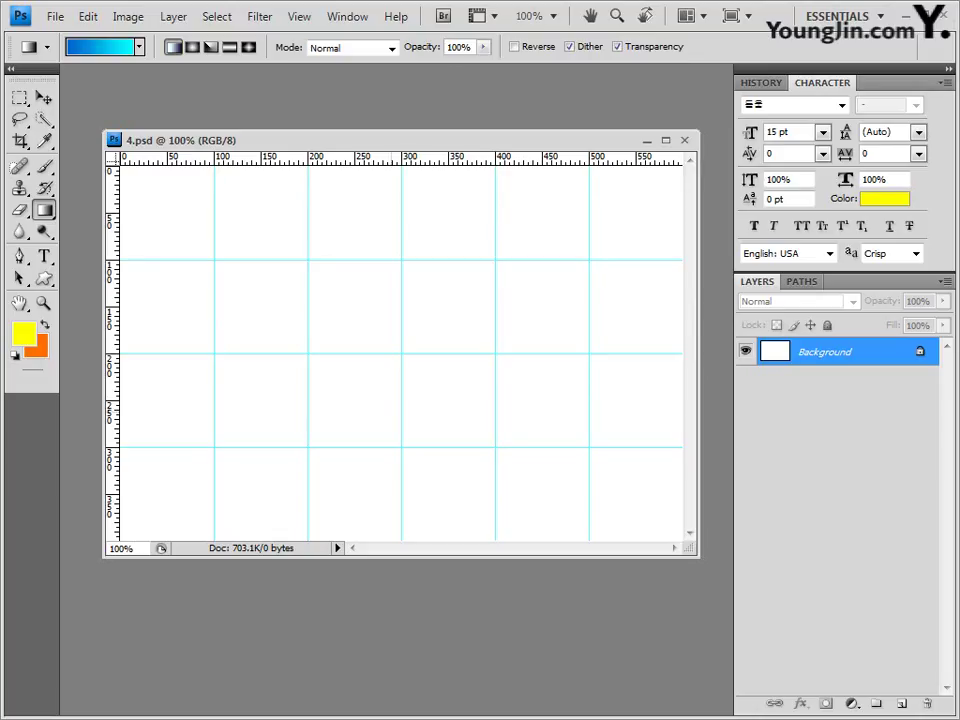
drag(401, 443, 402, 212)
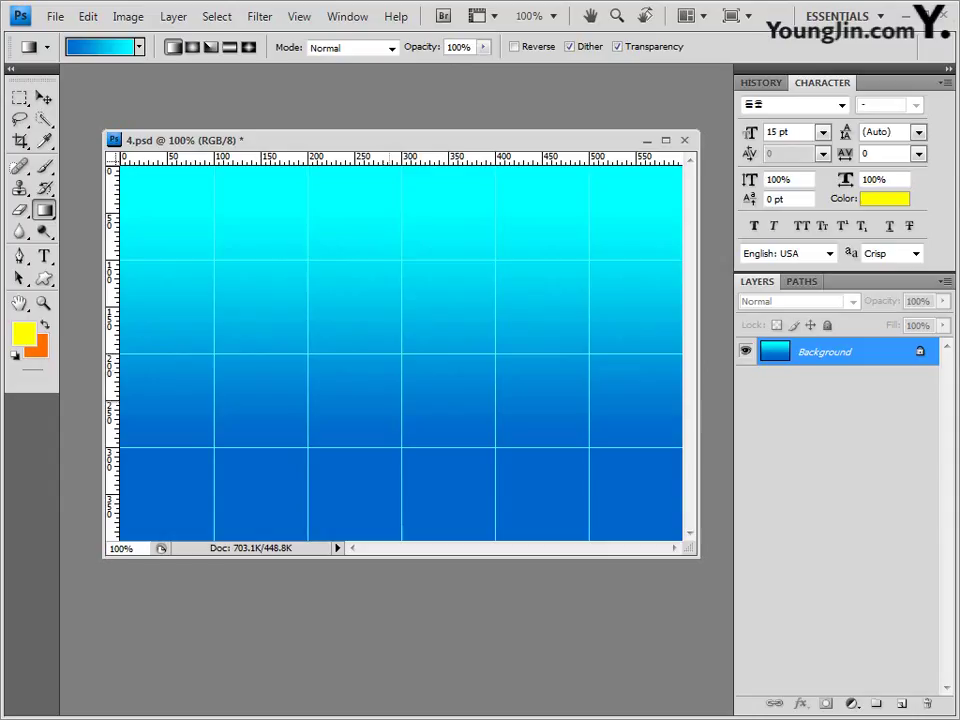
drag(390, 197, 390, 405)
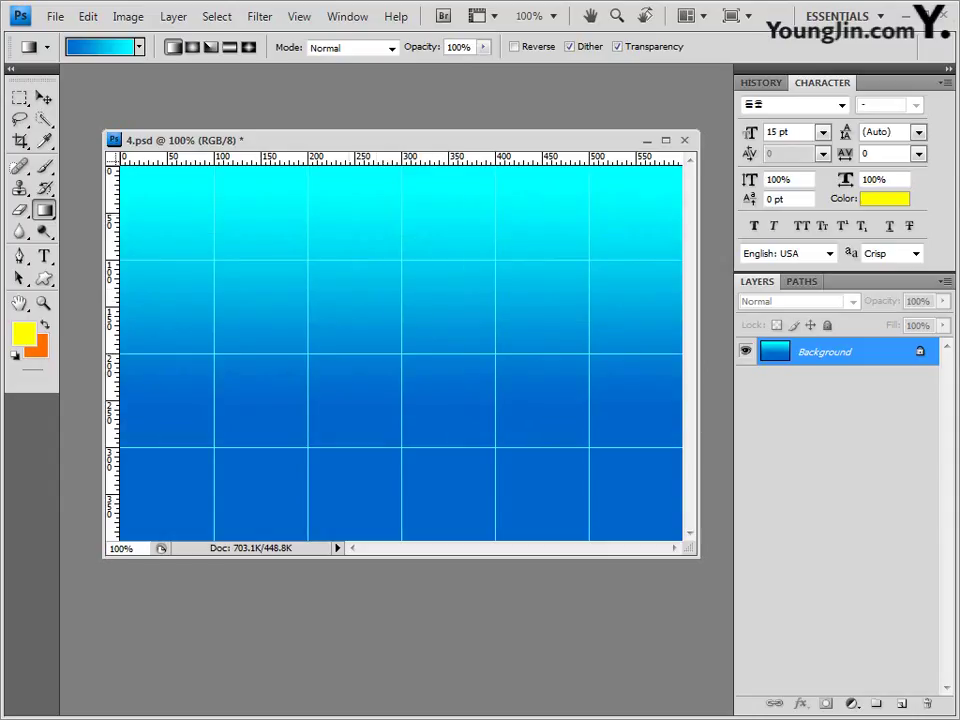
drag(390, 183, 390, 404)
Step: Open 1급-12.jpg, copy the whole sky image into 4.psd as a new layer and close the source file
key(alt+Tab)
drag(457, 480, 480, 90)
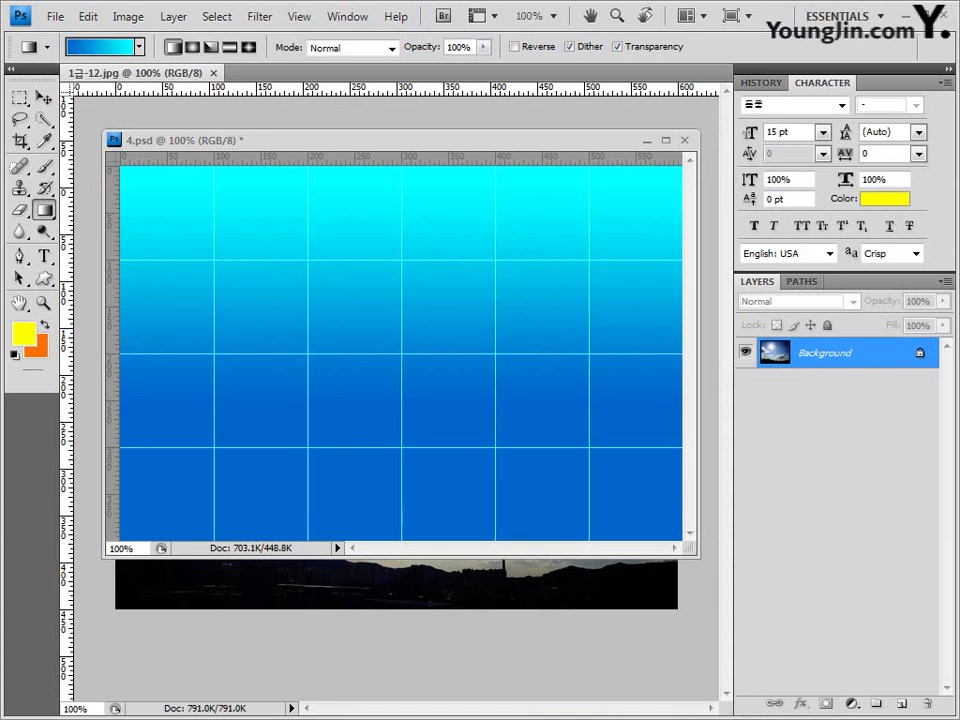
drag(140, 73, 144, 245)
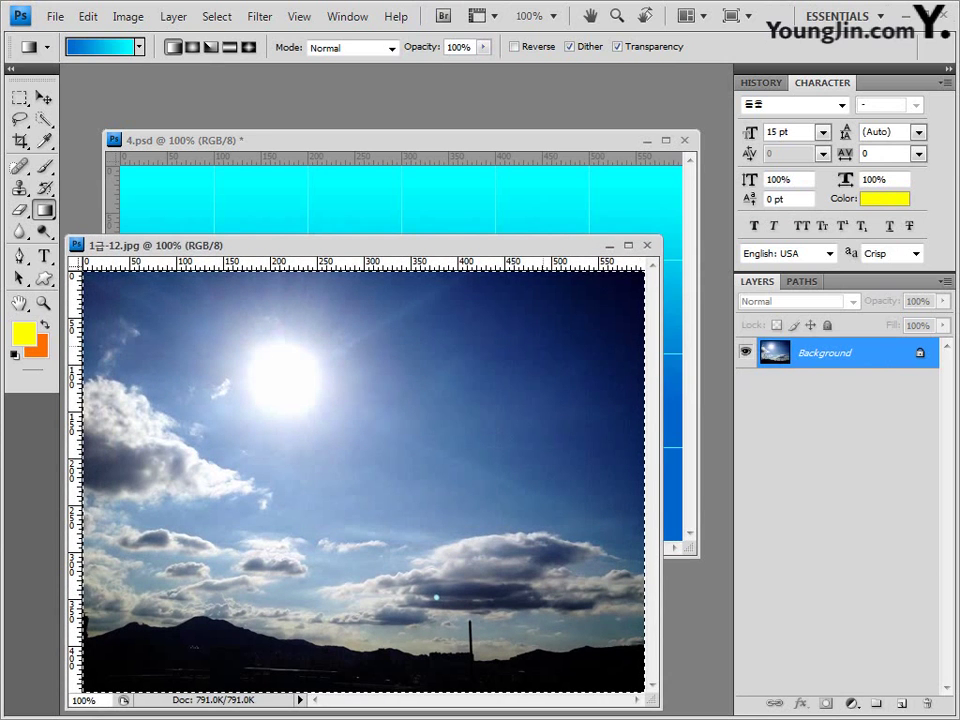
click(647, 245)
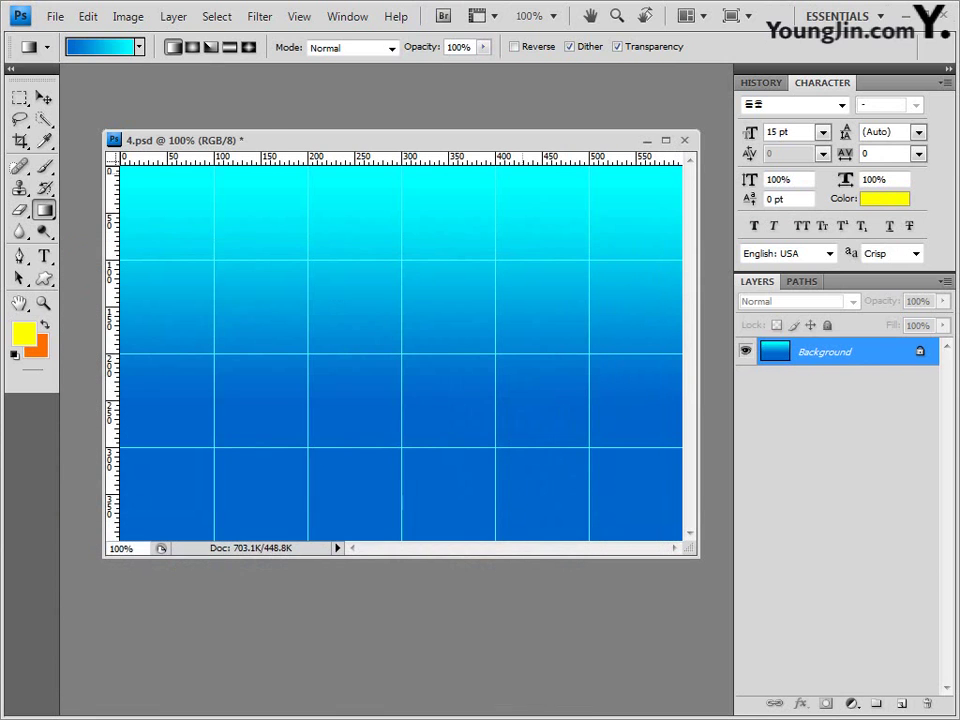
key(ctrl+v)
key(v)
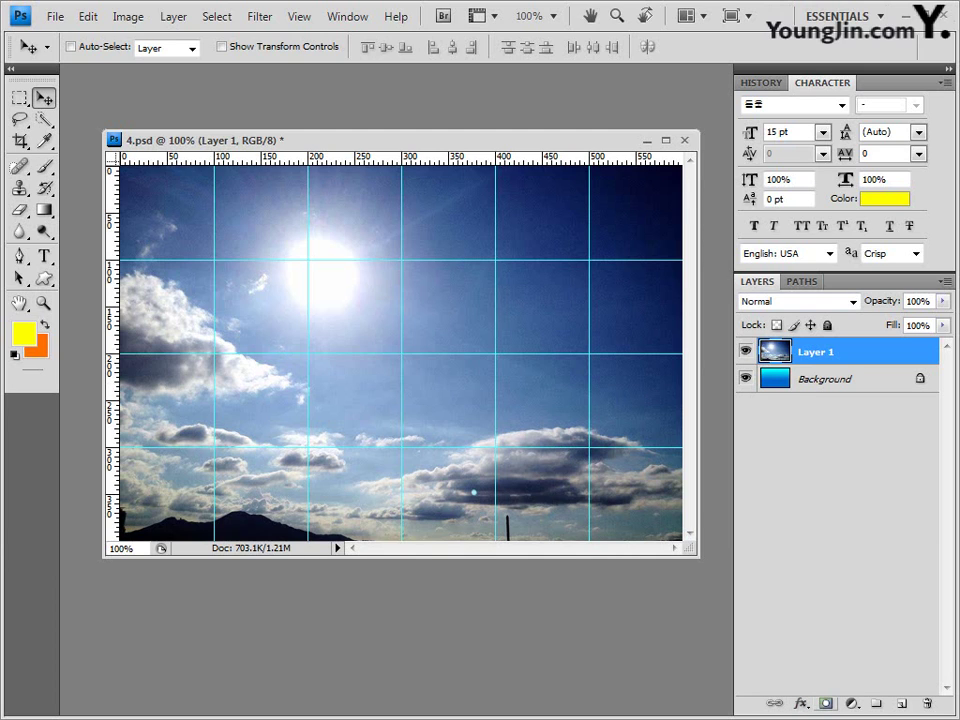
Step: Add a mask to the sky layer and apply a vertical Black, White gradient at 100% opacity, black at the top to white about 310 px down
click(826, 704)
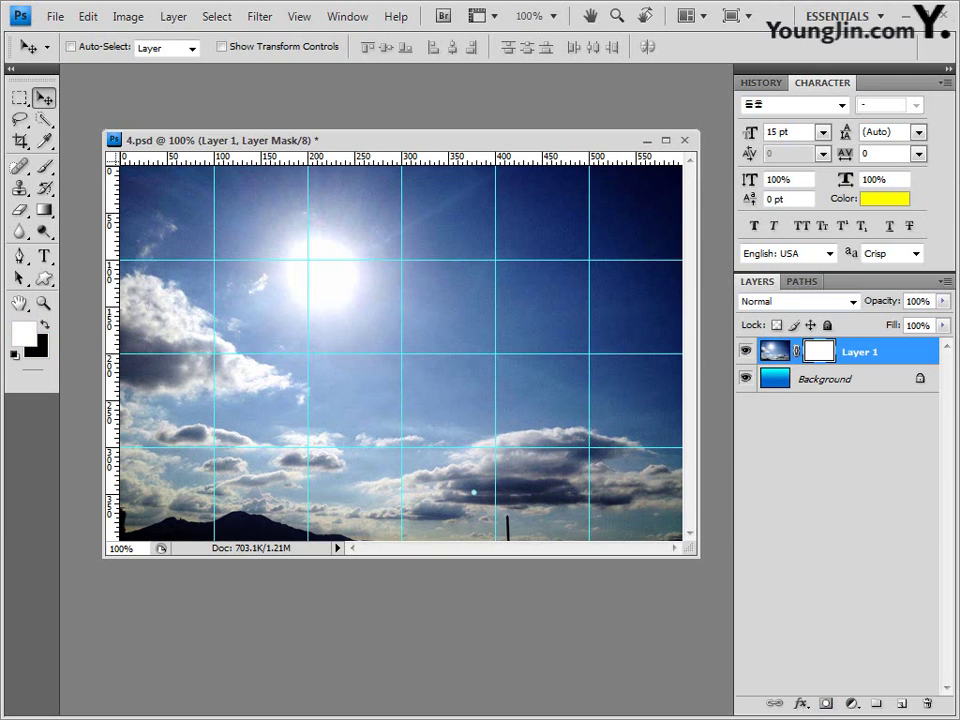
key(g)
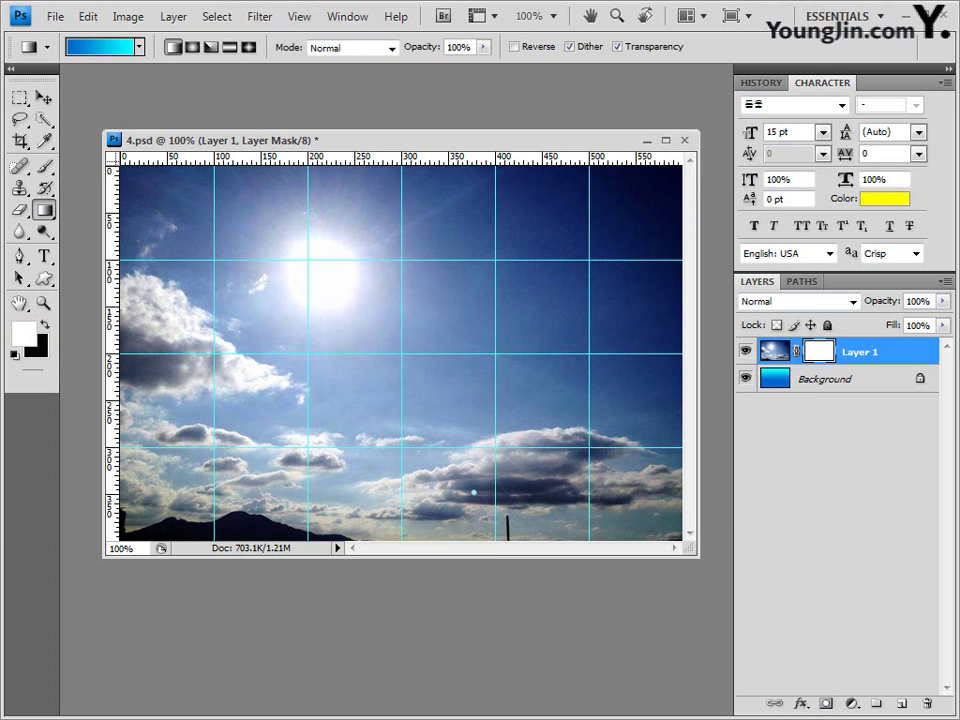
click(100, 46)
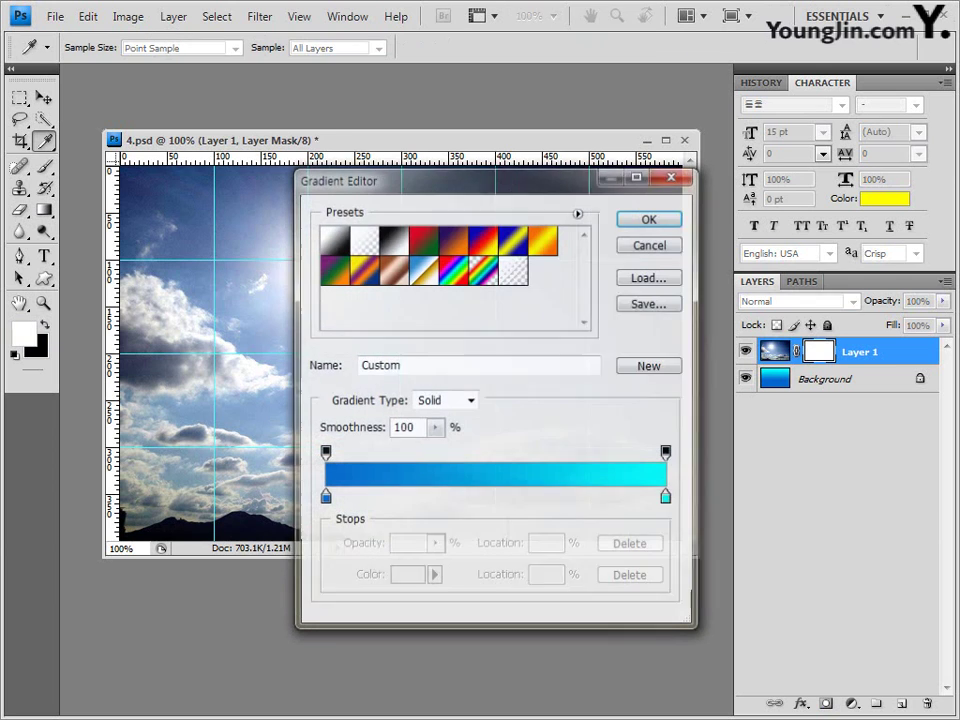
click(392, 239)
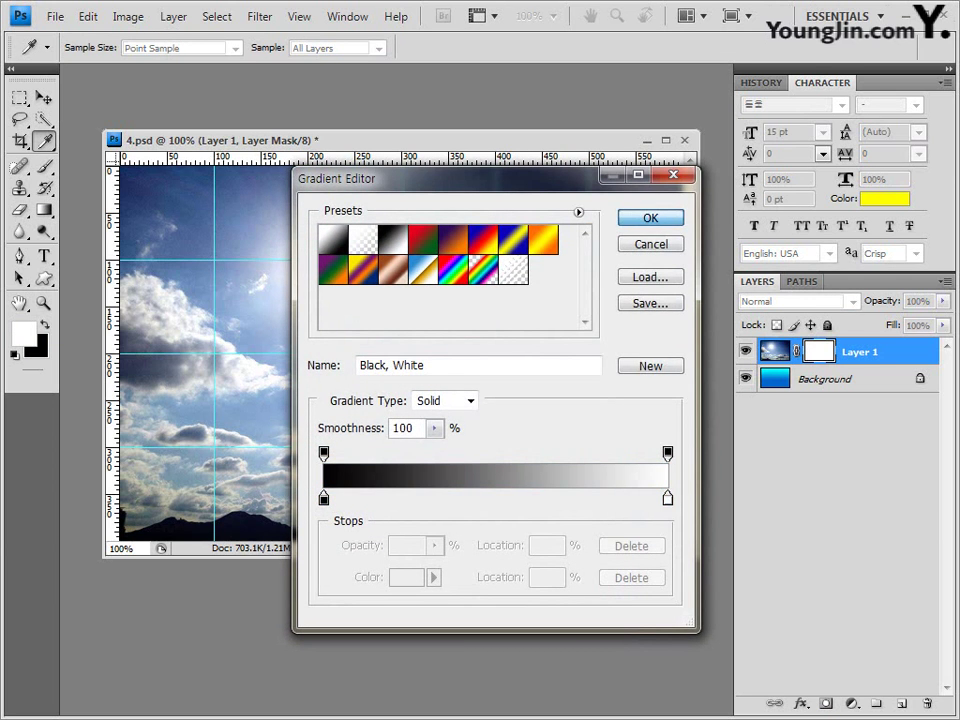
key(Return)
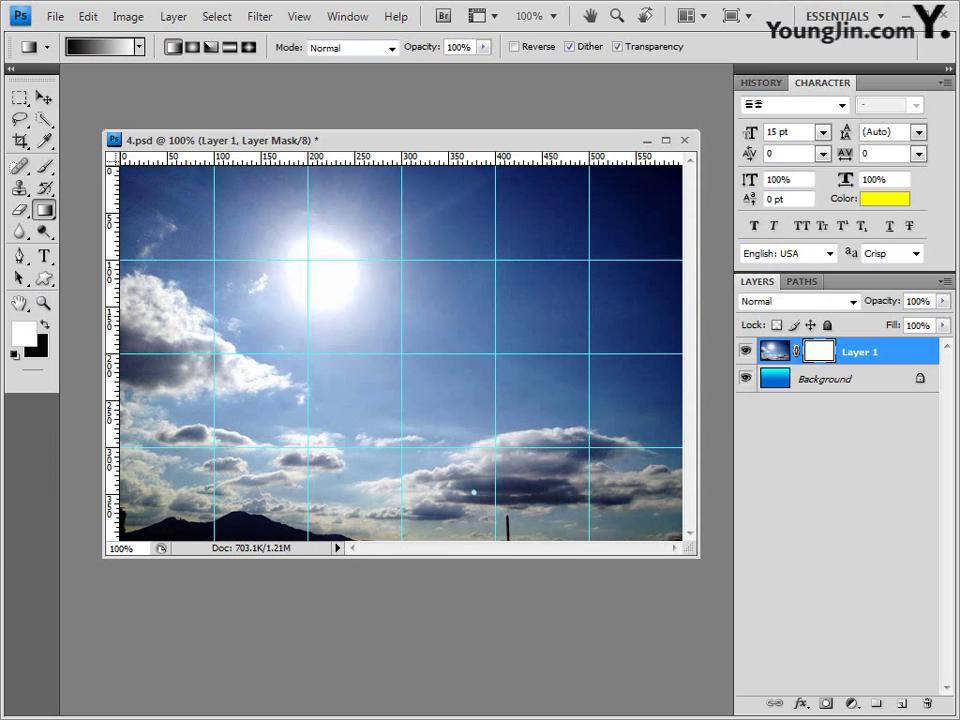
click(459, 47)
key(Return)
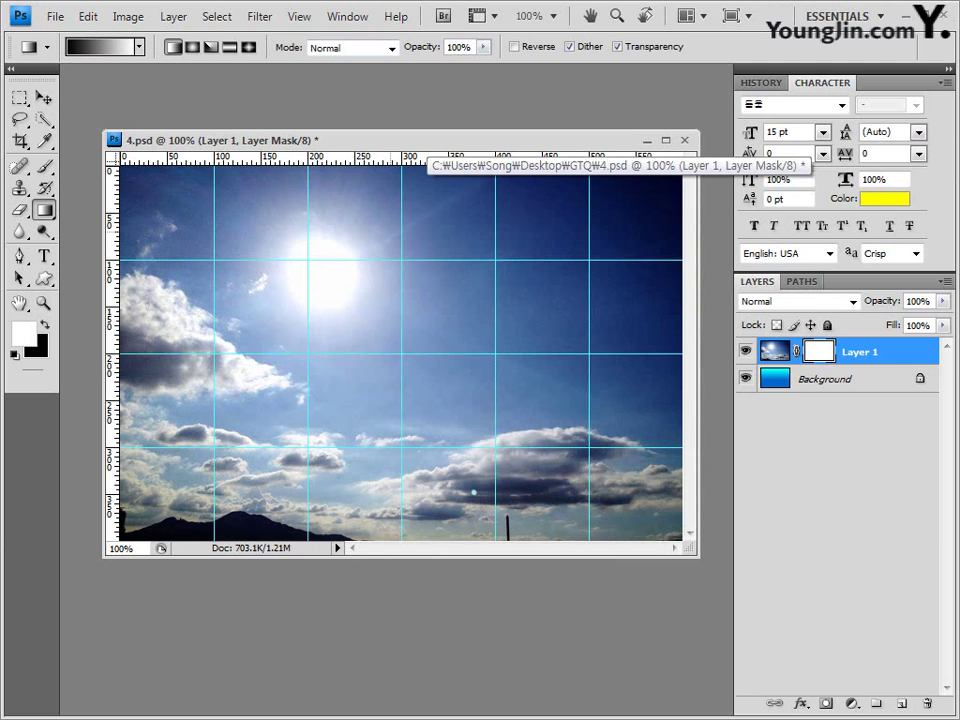
drag(390, 231, 390, 460)
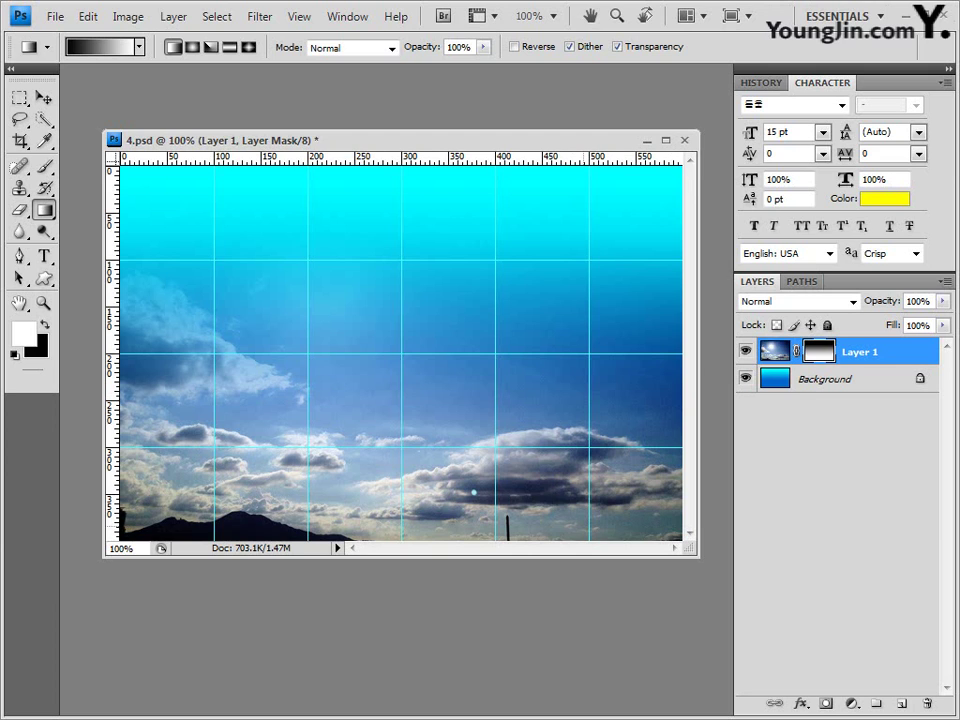
Step: Target the sky layer's image instead of its mask and move the layer up about 50 px
key(v)
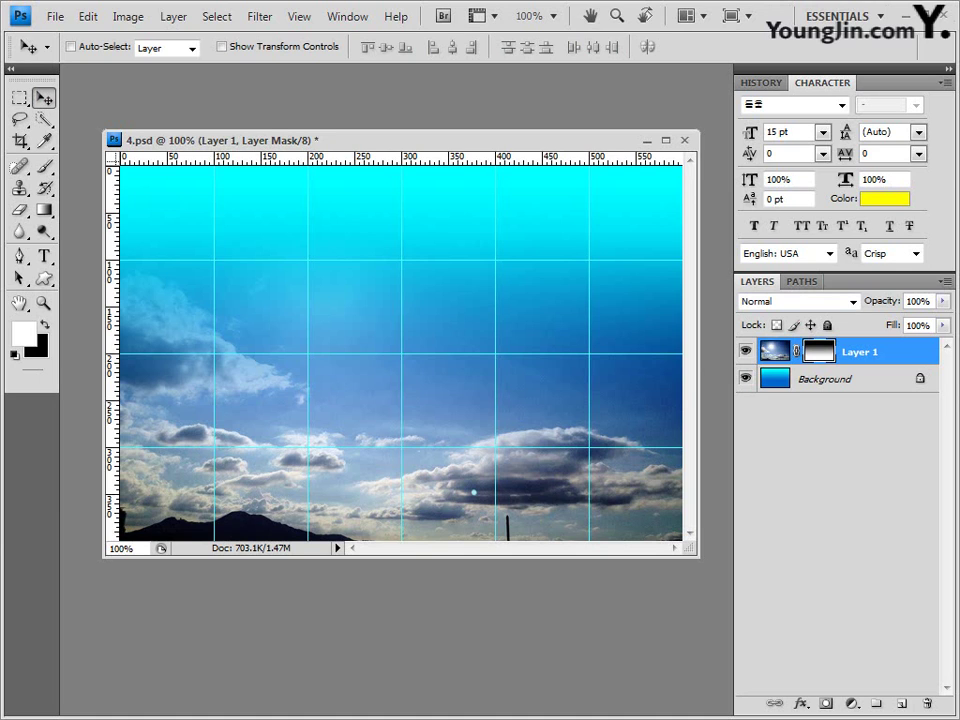
key(ctrl+2)
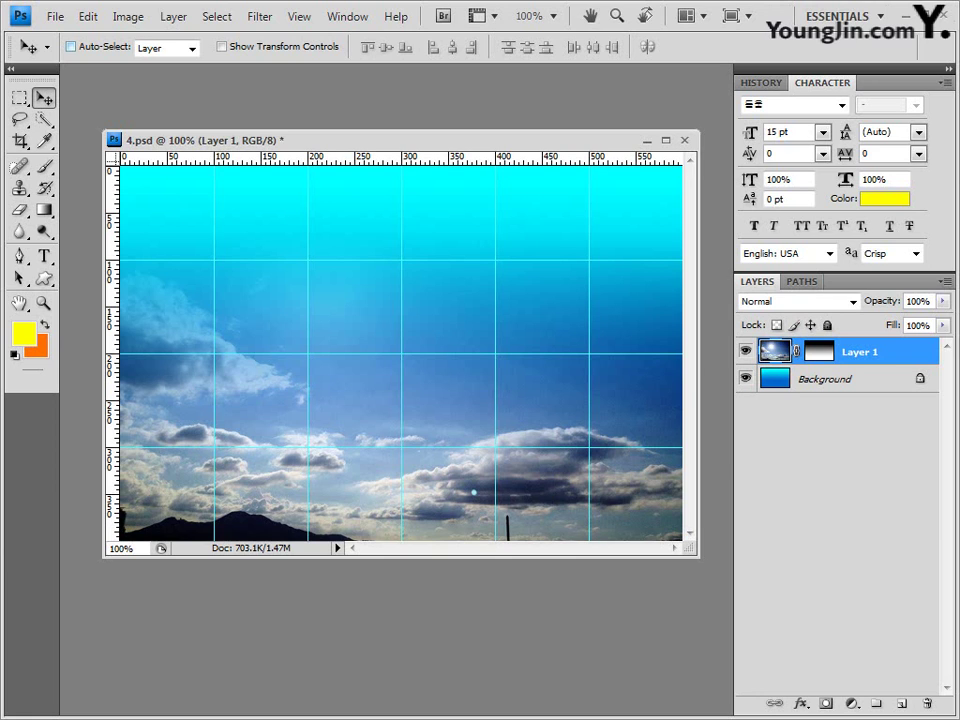
drag(474, 492, 474, 444)
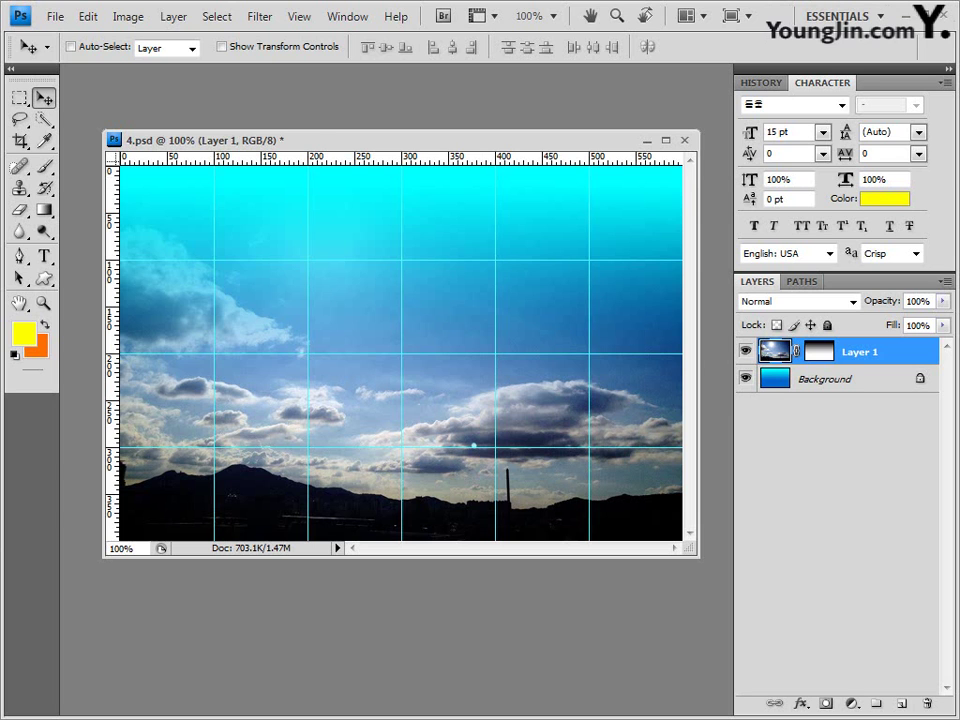
Step: Create a new 40 x 40 pixel RGB document at 72 pixels/inch with a white background
click(55, 16)
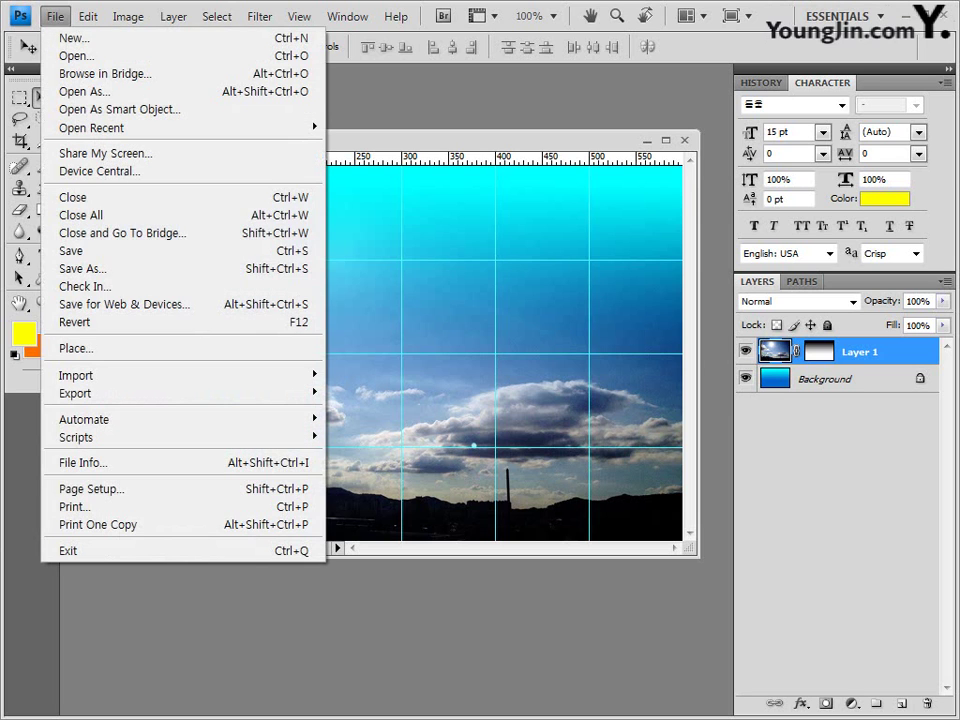
key(Down)
key(Down)
key(Down)
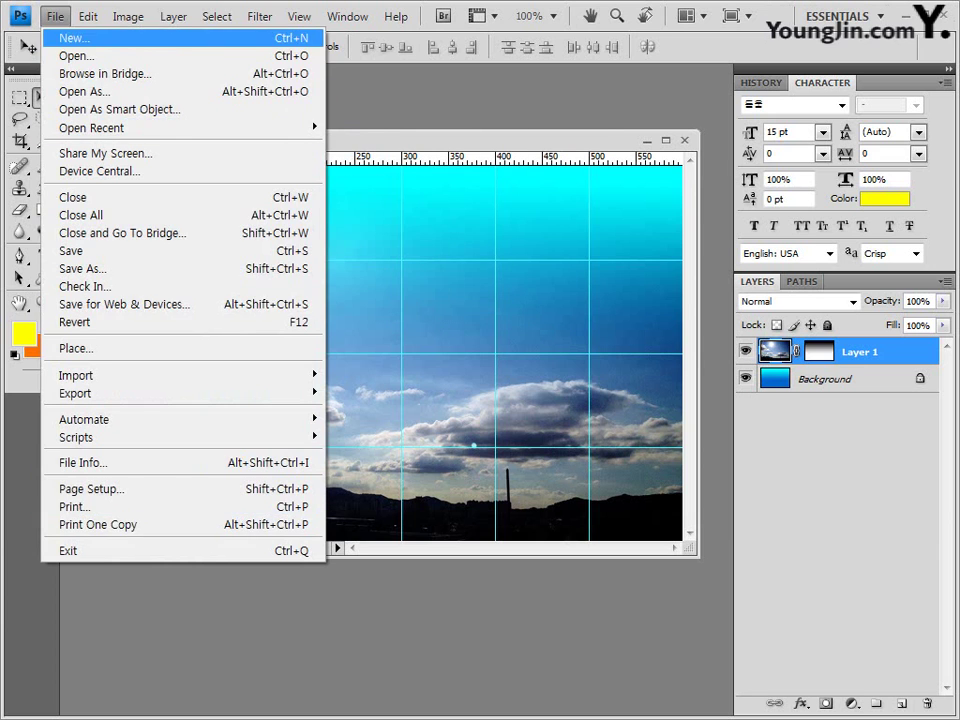
key(Return)
key(Tab)
key(Tab)
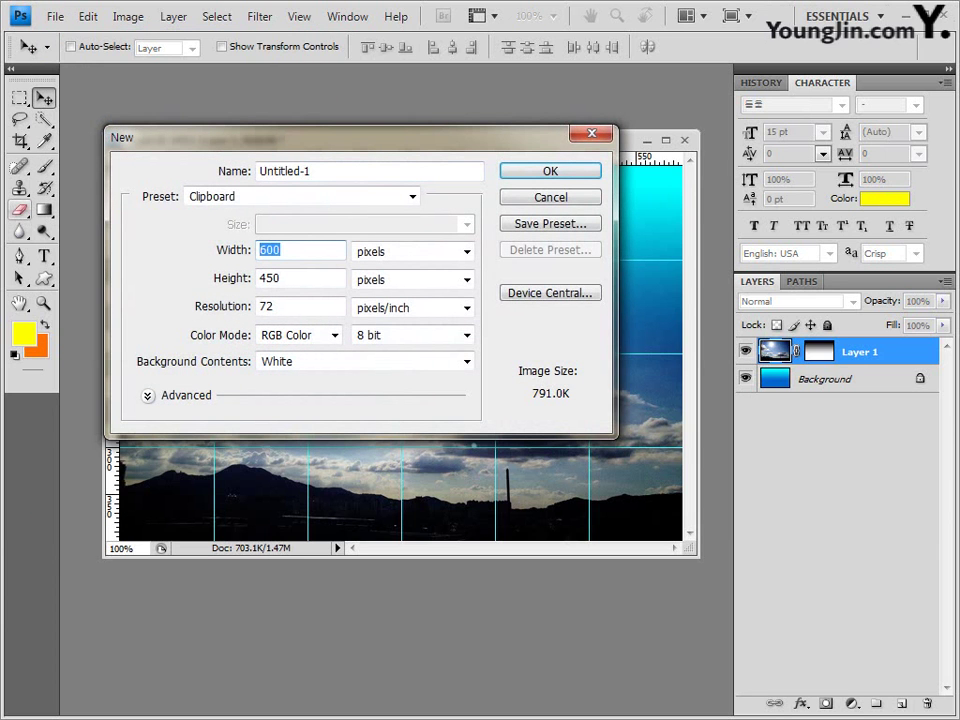
text(40)
key(Tab)
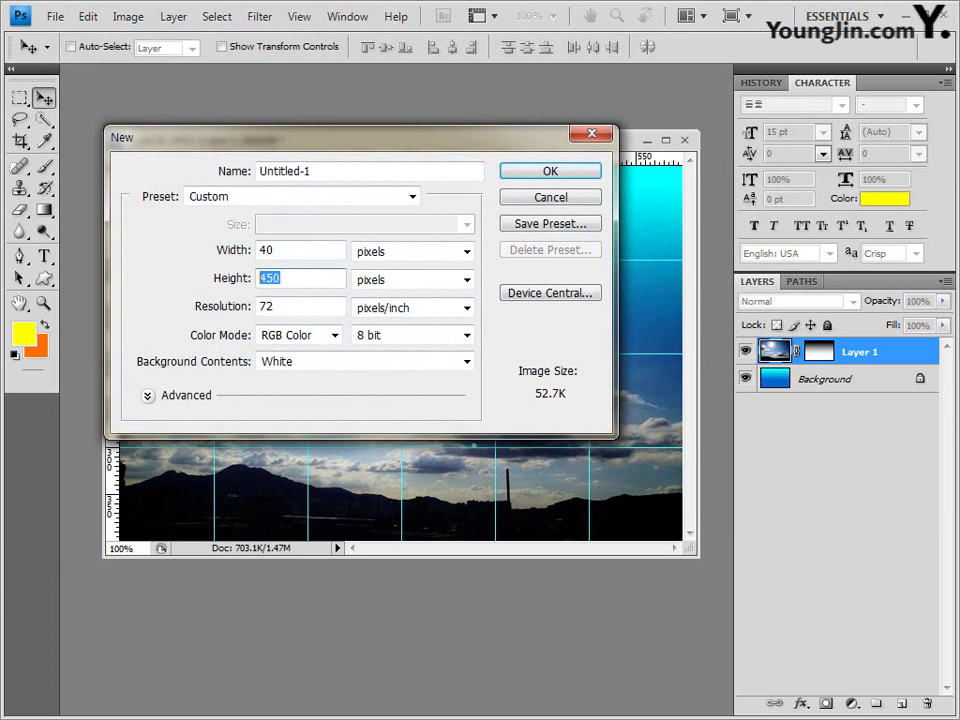
text(40)
key(Return)
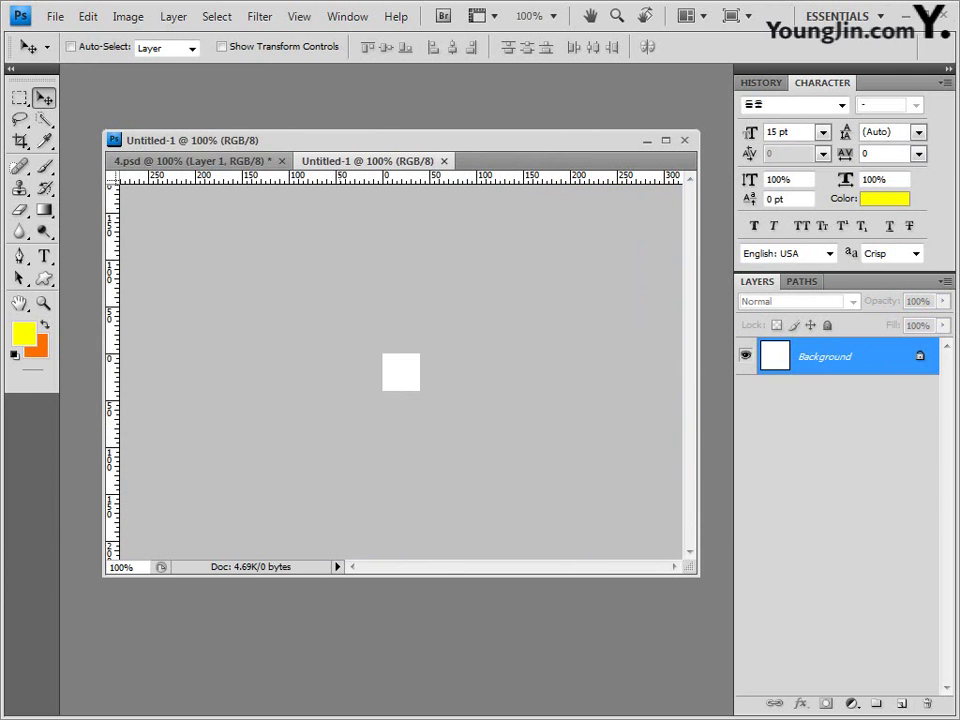
Step: Float the new 40 x 40 pixel document in its own small window over 4.psd and magnify it to 300%
drag(367, 161, 408, 277)
click(351, 140)
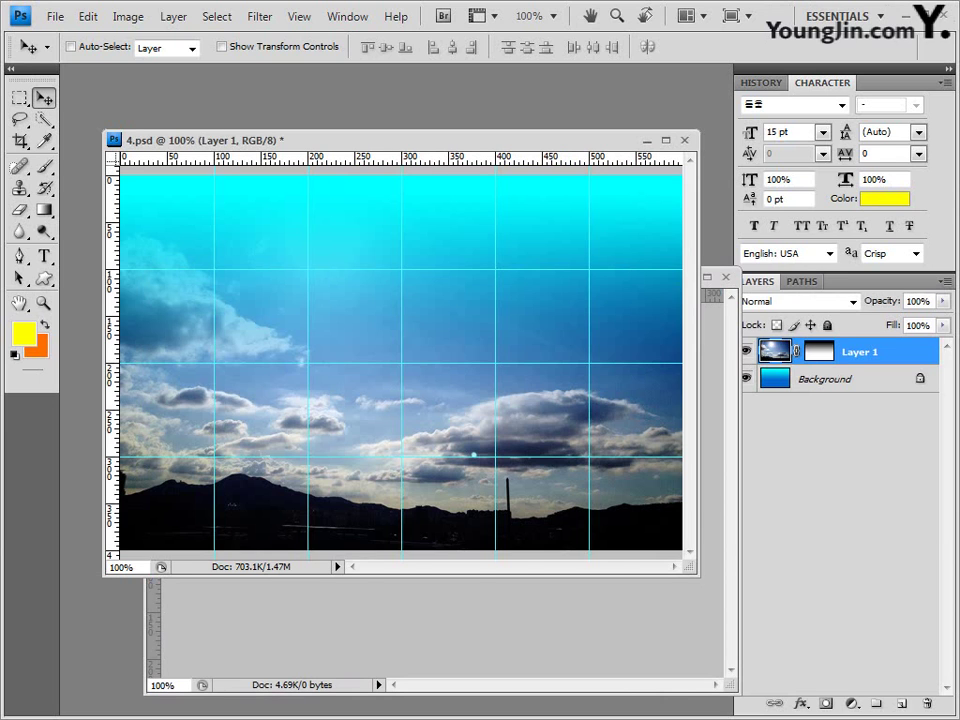
key(ctrl+Tab)
drag(434, 277, 411, 261)
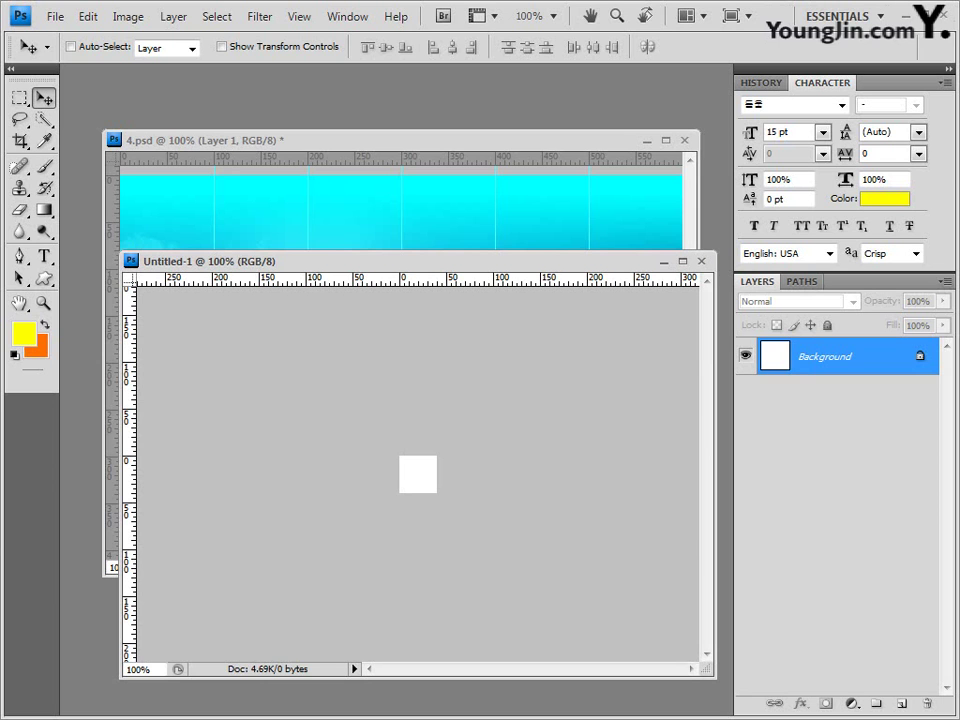
drag(713, 676, 255, 405)
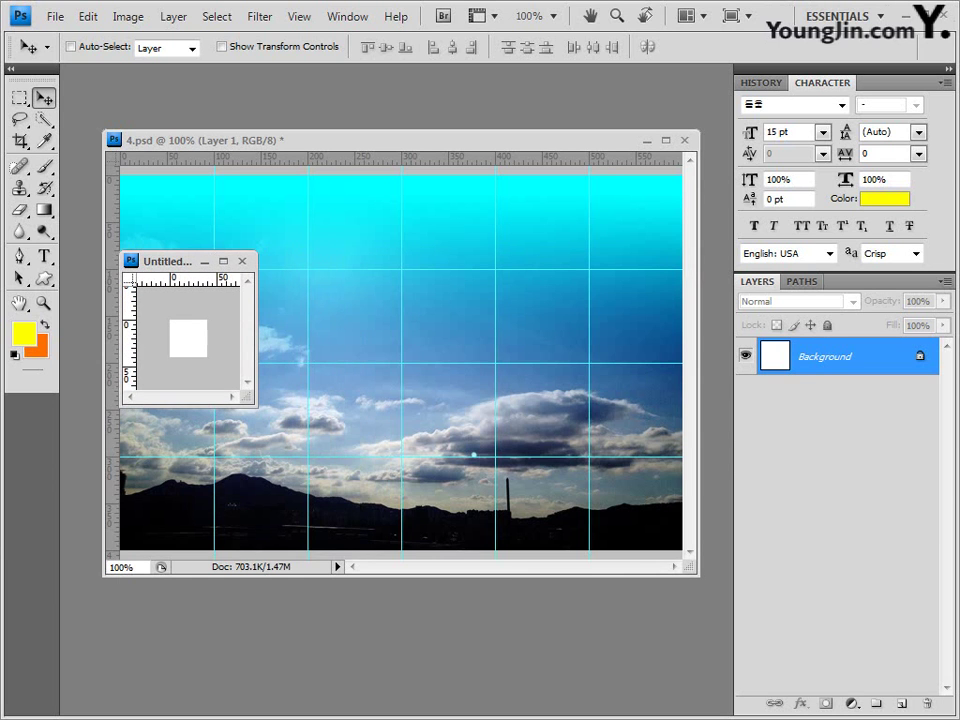
key(ctrl+plus)
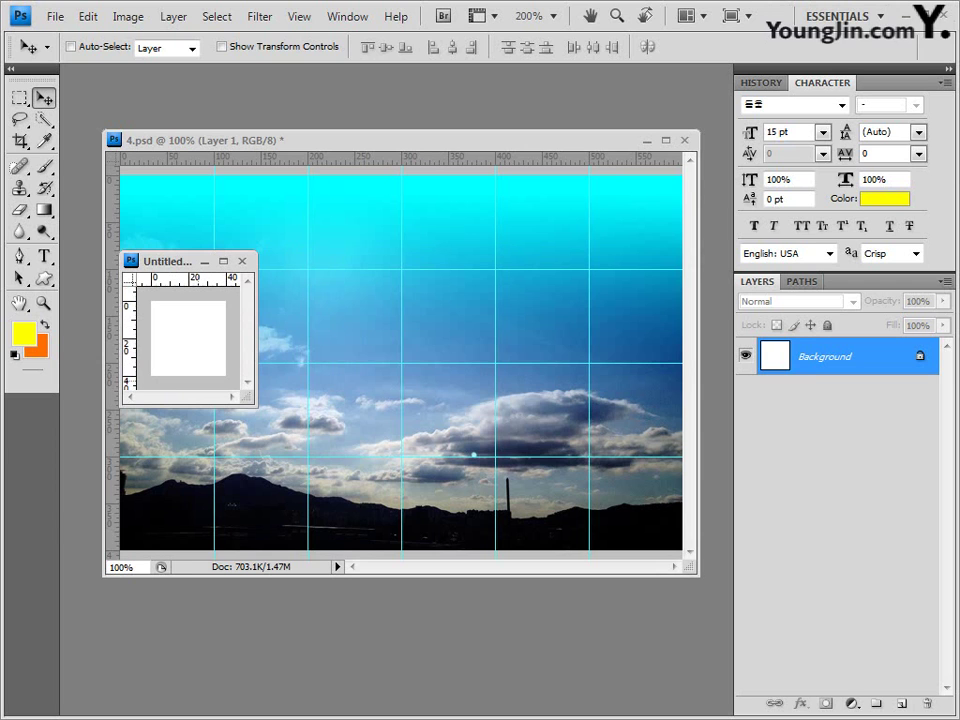
drag(256, 405, 428, 513)
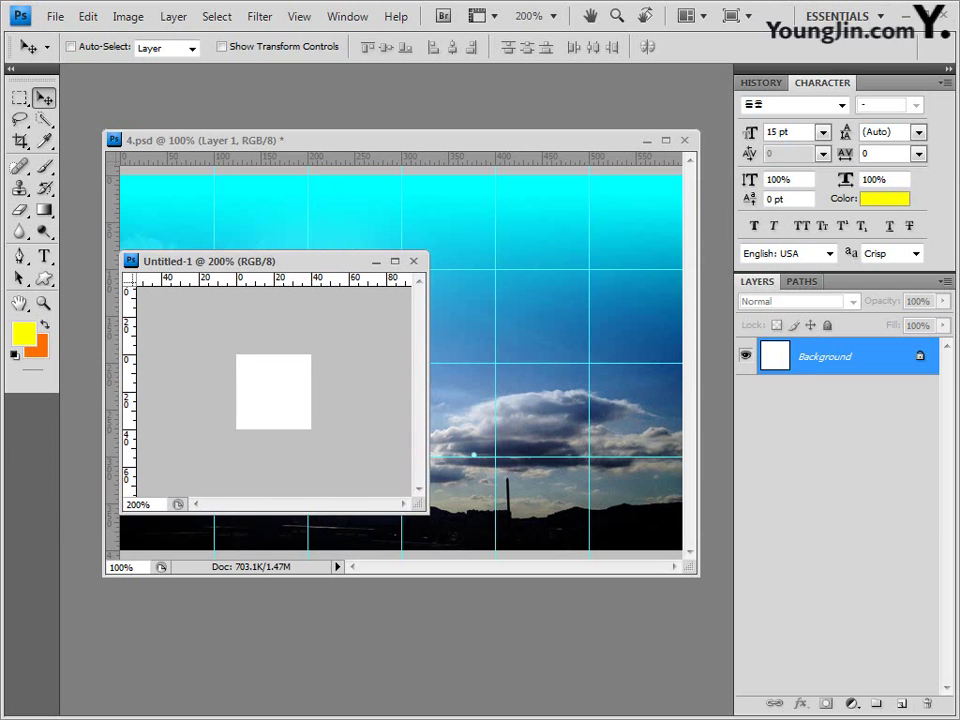
key(ctrl+plus)
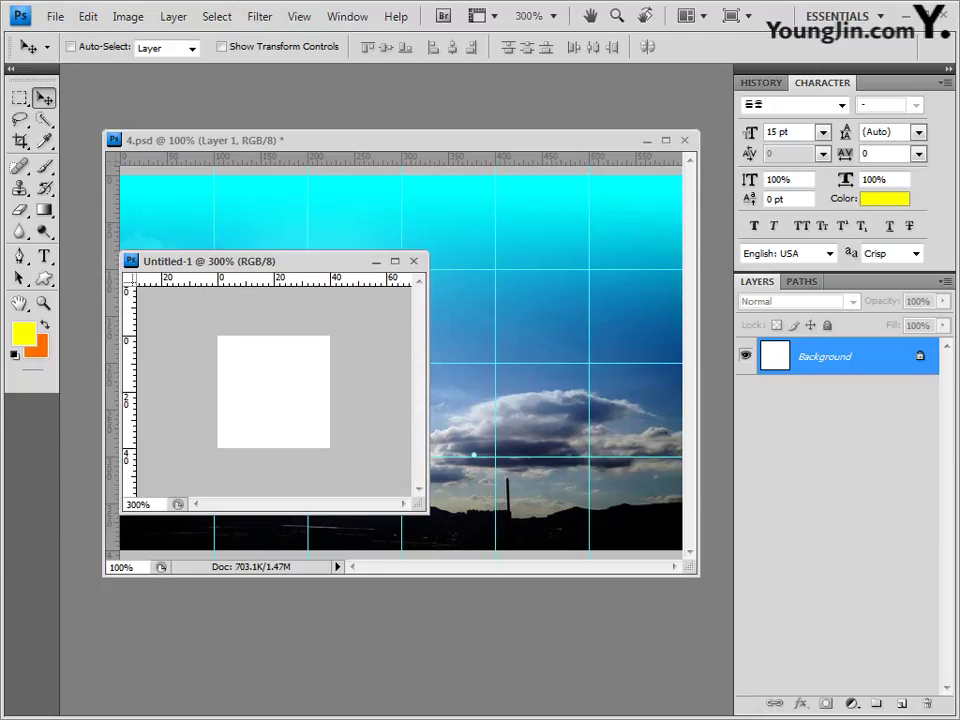
drag(300, 261, 297, 351)
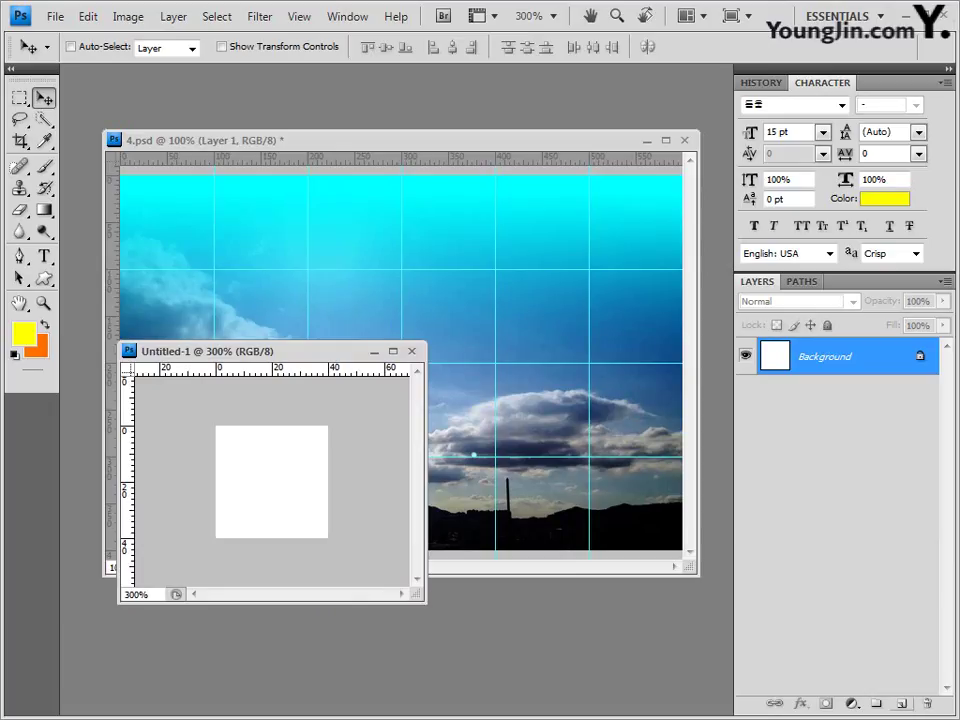
Step: Add an empty layer to the 40 x 40 pixel document and hide its white Background layer
click(901, 703)
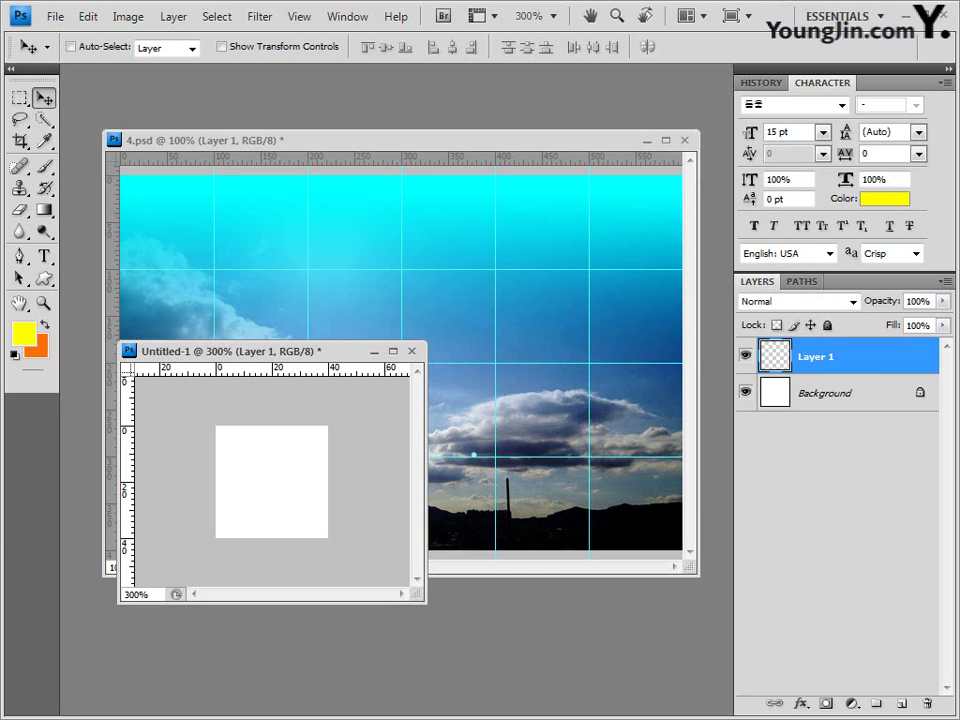
click(745, 392)
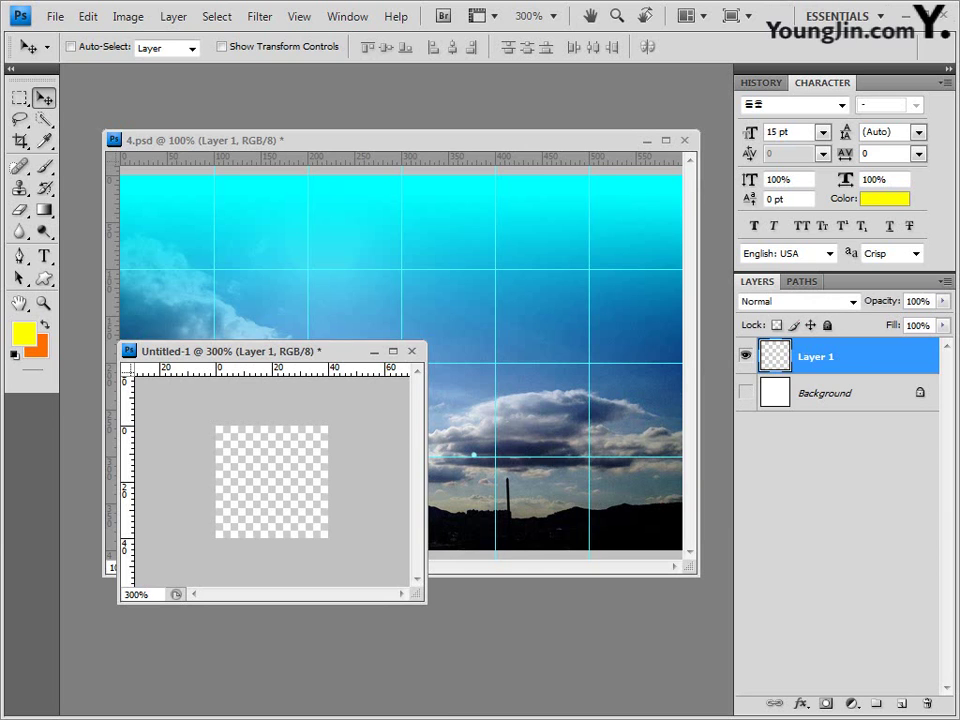
drag(317, 351, 410, 362)
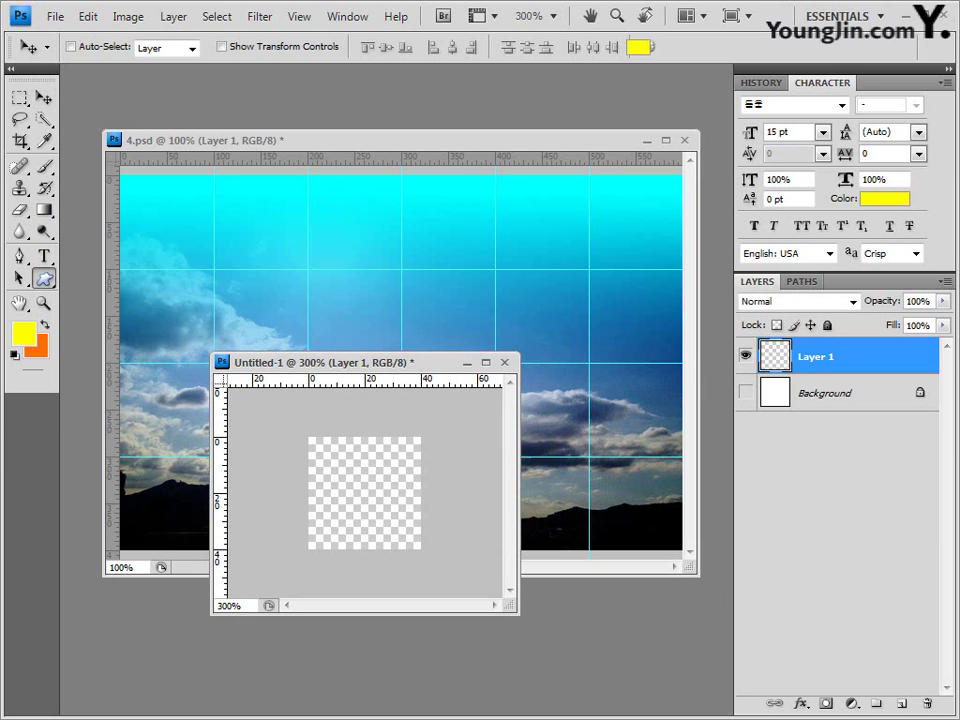
Step: Switch from the Custom Shape Tool to the Rectangle Tool for drawing on the empty layer of the small document
click(44, 279)
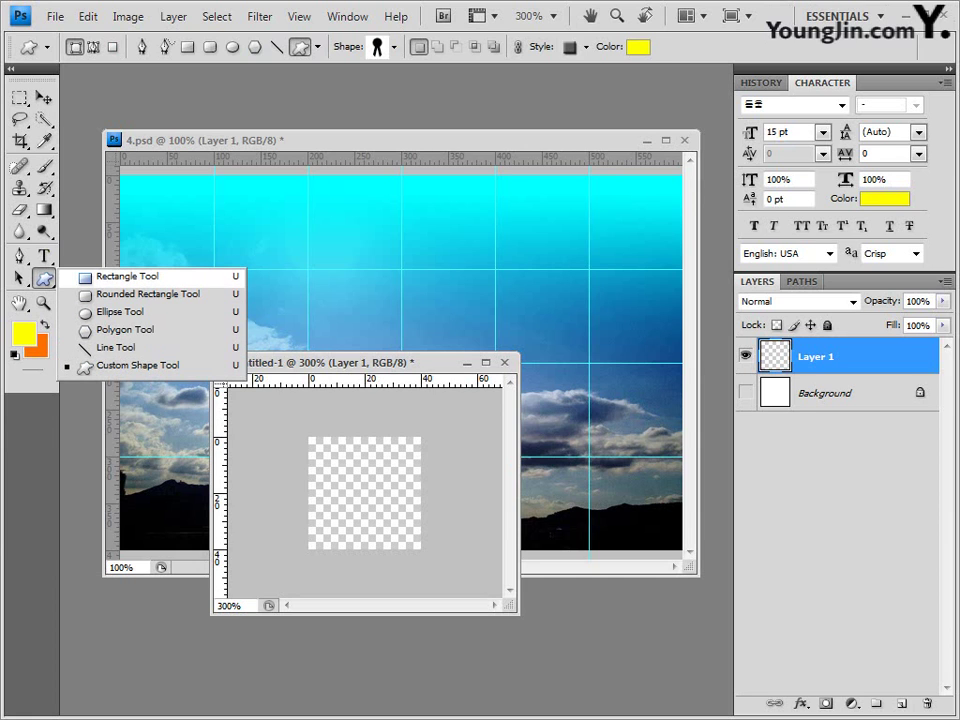
click(130, 276)
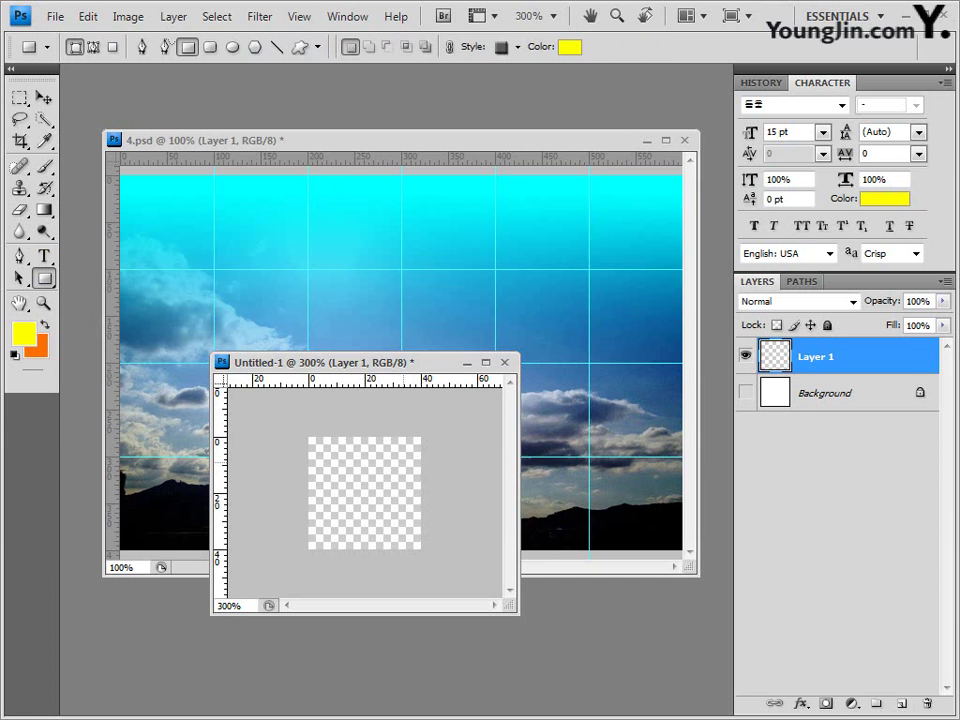
Step: Set the Rectangle tool to draw as Fill Pixels instead of as a shape layer
click(113, 47)
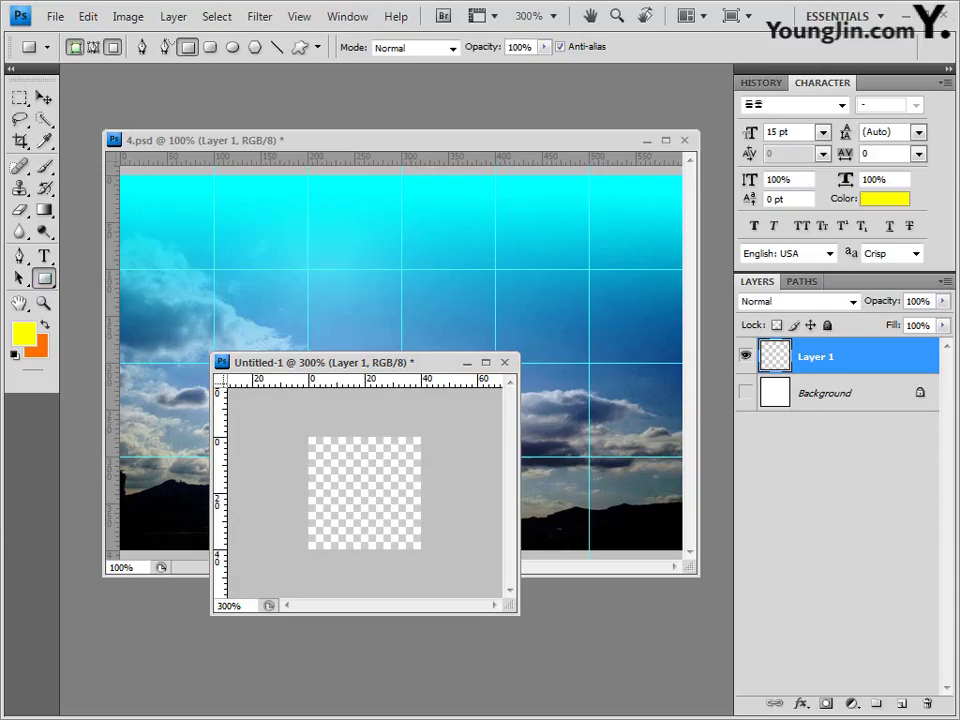
click(75, 47)
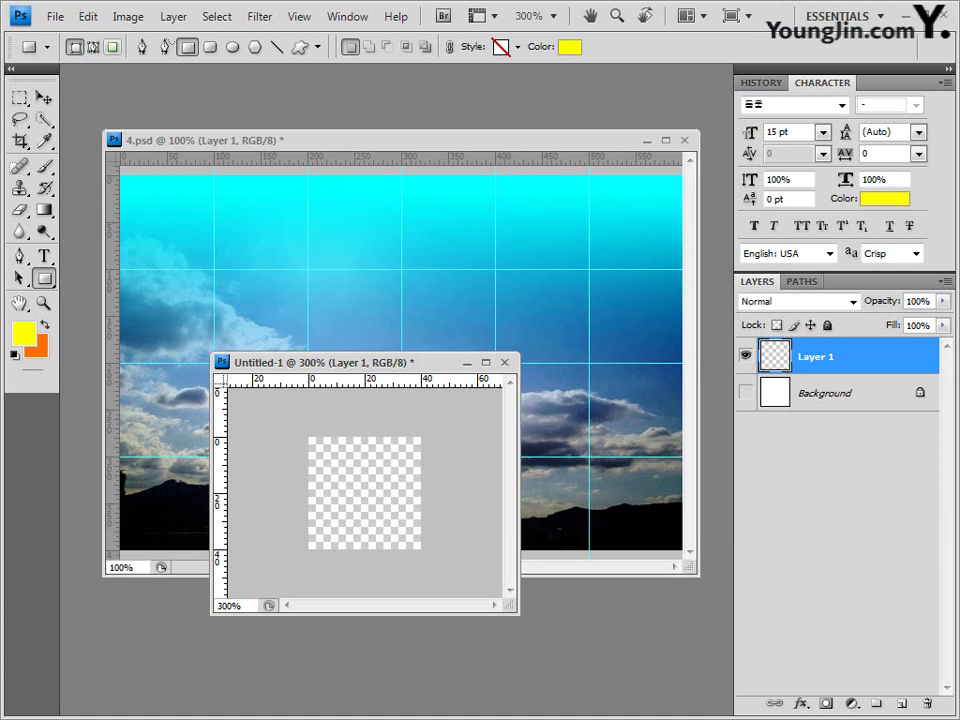
click(113, 47)
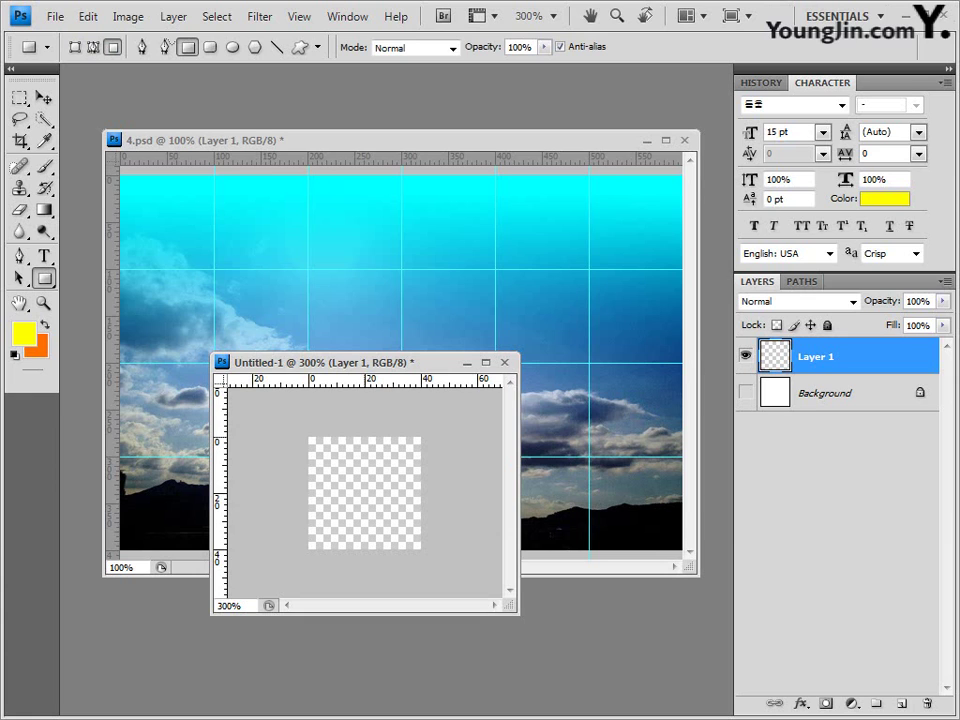
Step: Try a yellow rectangle over the right half of the Untitled-1 canvas, and undo it
drag(365, 437, 446, 572)
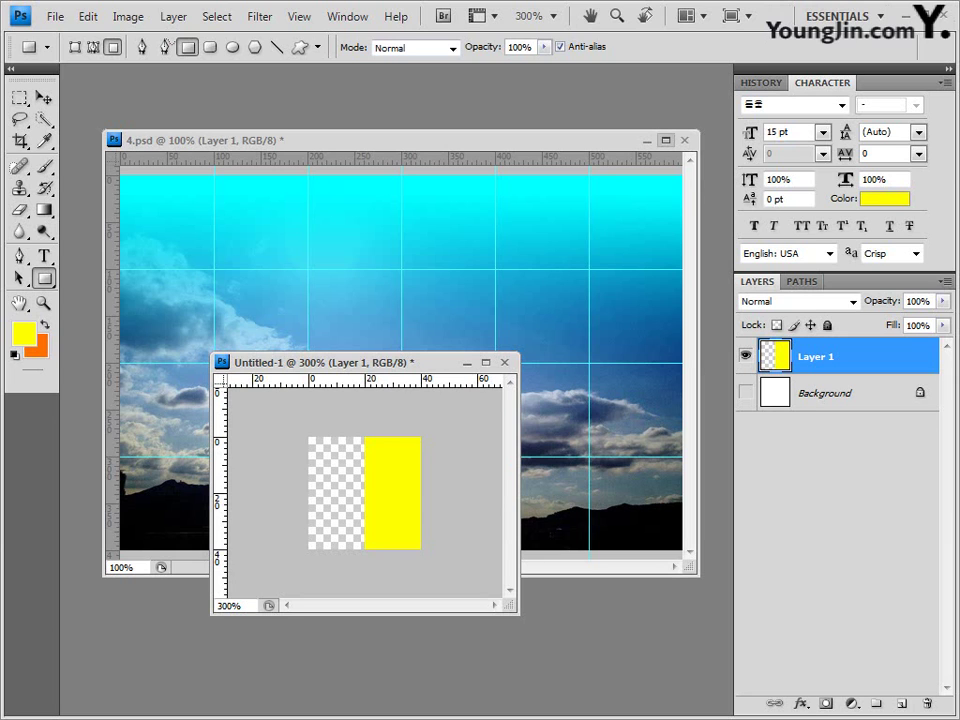
key(ctrl+z)
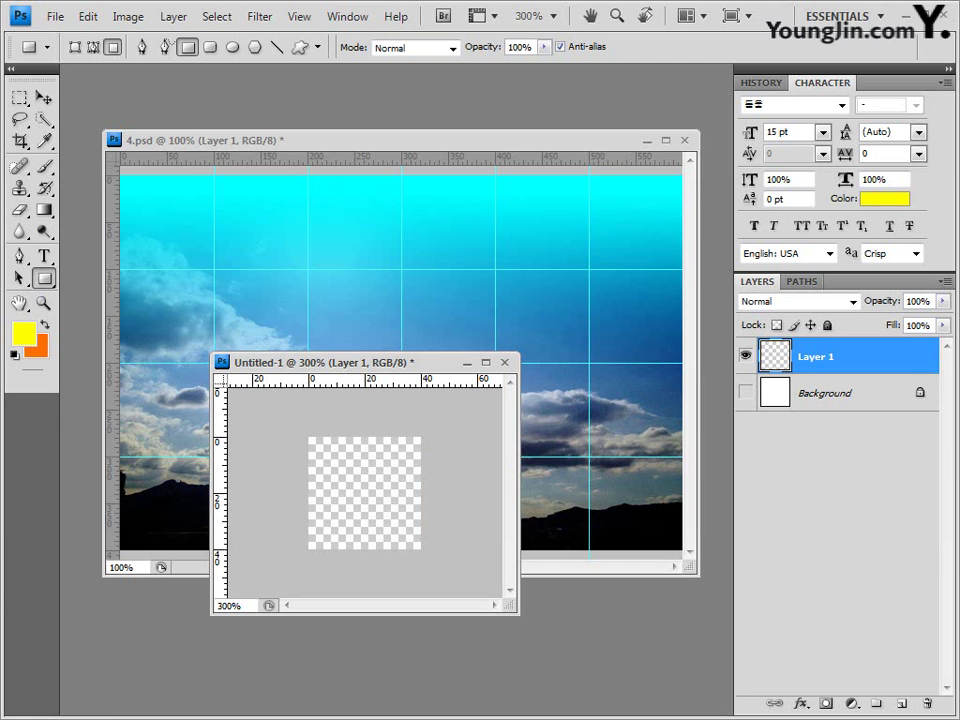
Step: Set the foreground color to white, ffffff
click(24, 334)
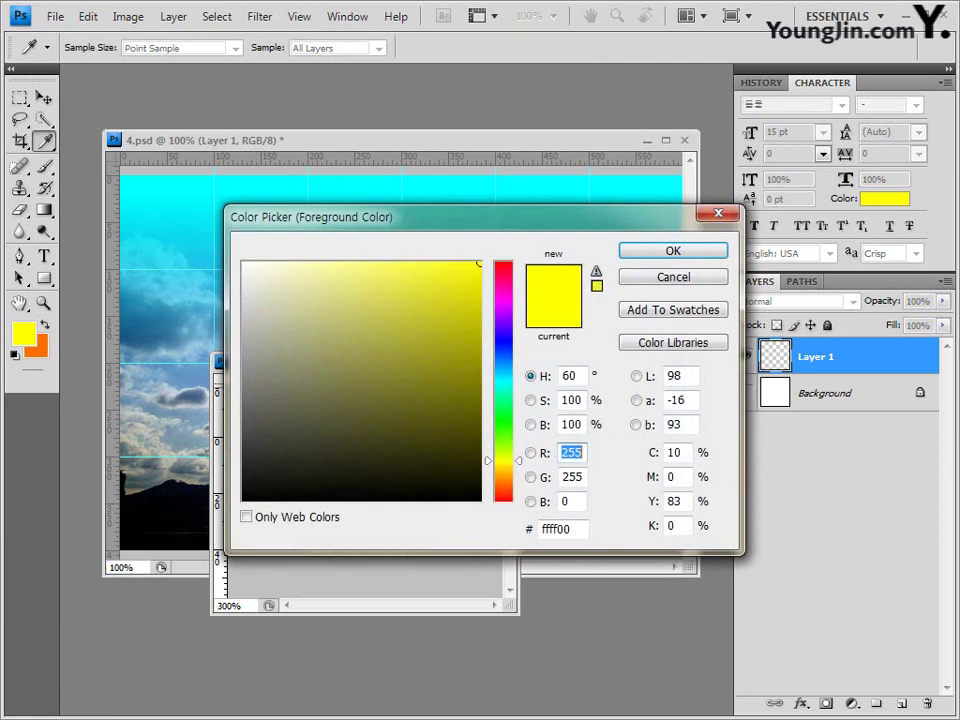
double_click(556, 529)
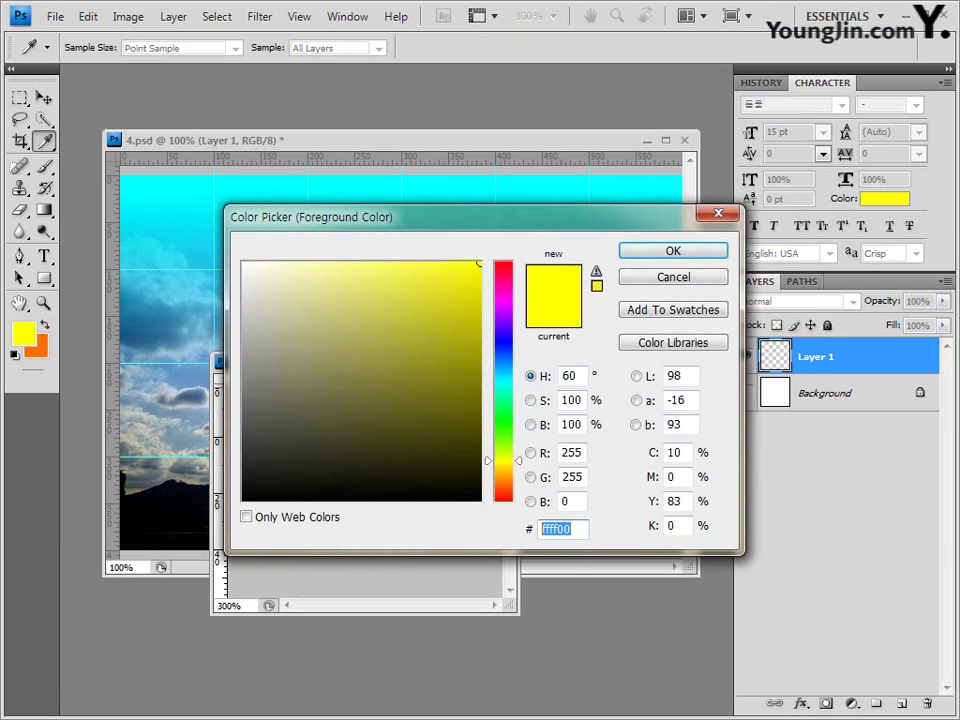
drag(266, 281, 243, 262)
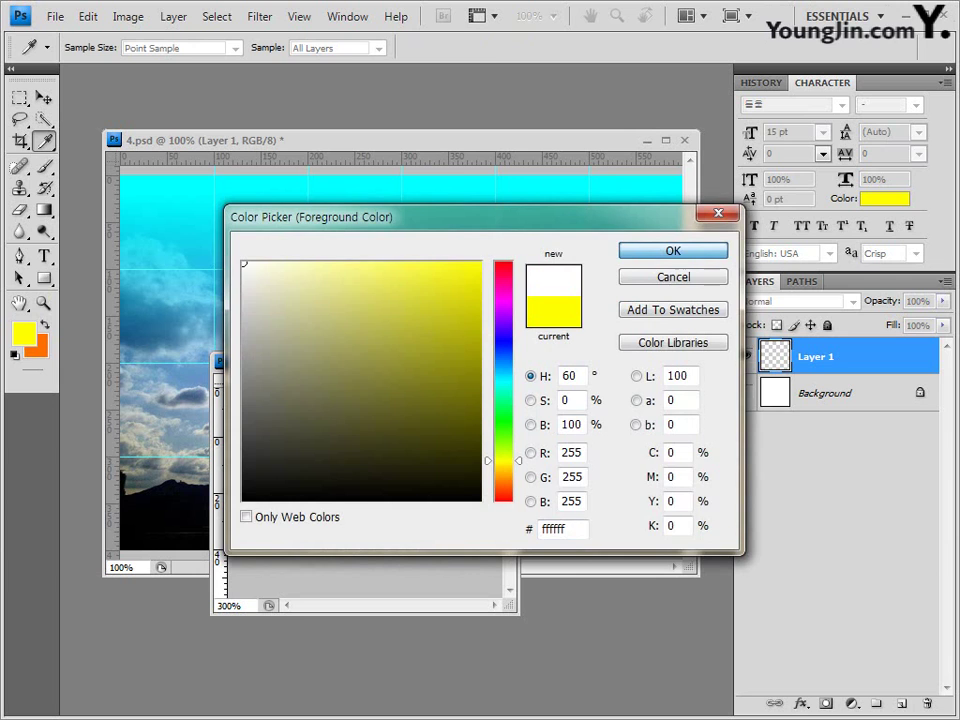
key(Return)
Step: Draw a white rectangle filling the right half of the Untitled-1 canvas on Layer 1 and set the layer's opacity to 50%
key(u)
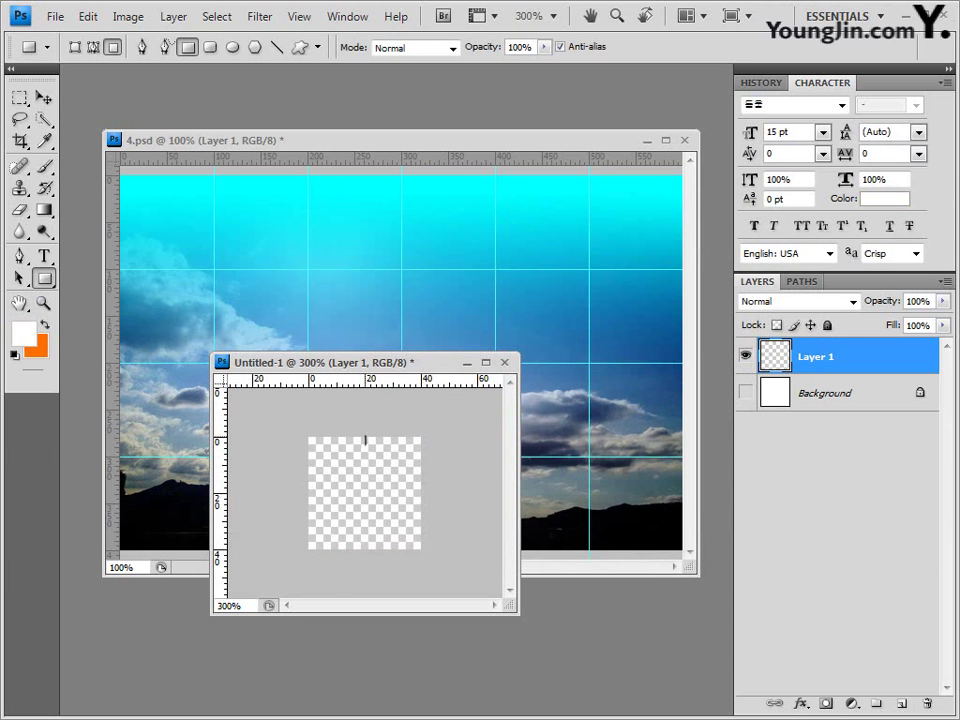
drag(365, 437, 435, 566)
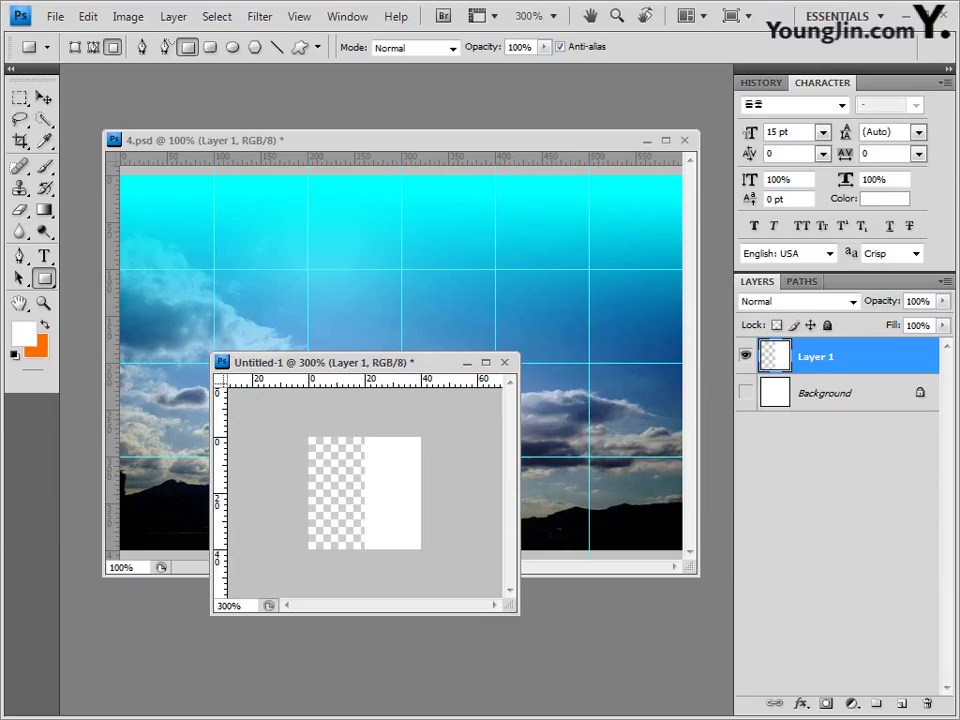
key(5)
click(918, 301)
text(50)
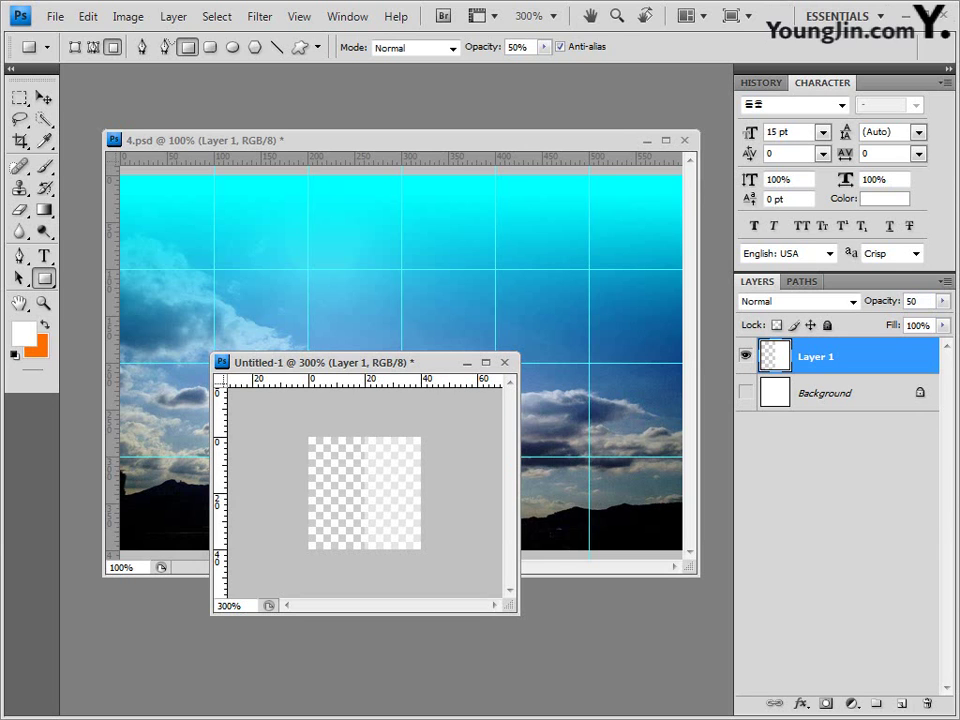
key(Return)
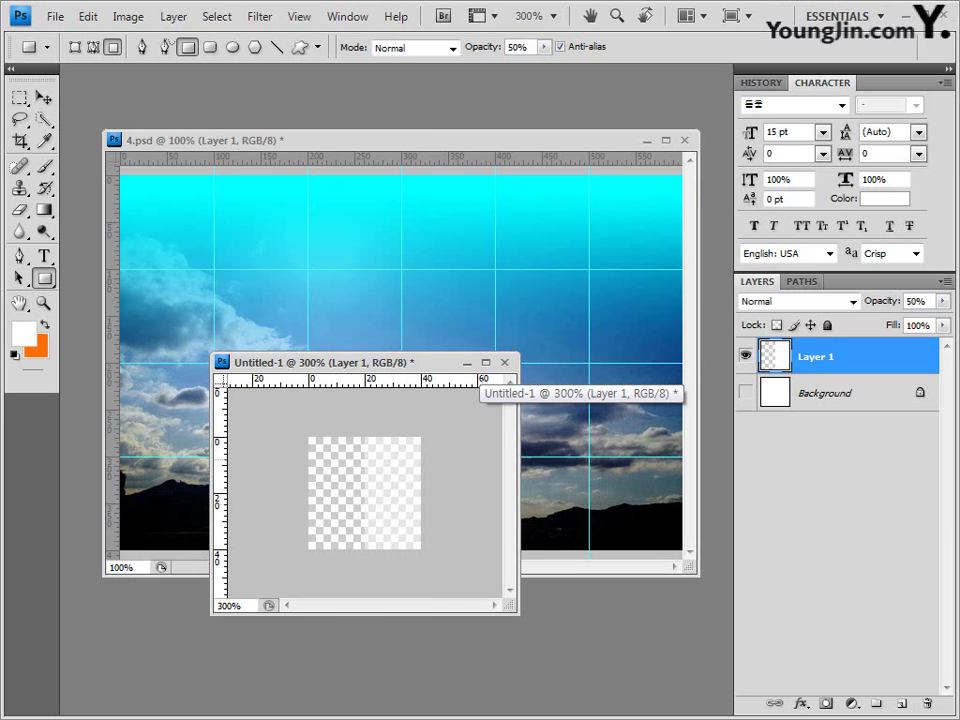
Step: Define the Untitled-1 canvas as a pattern named 줄무늬
click(88, 16)
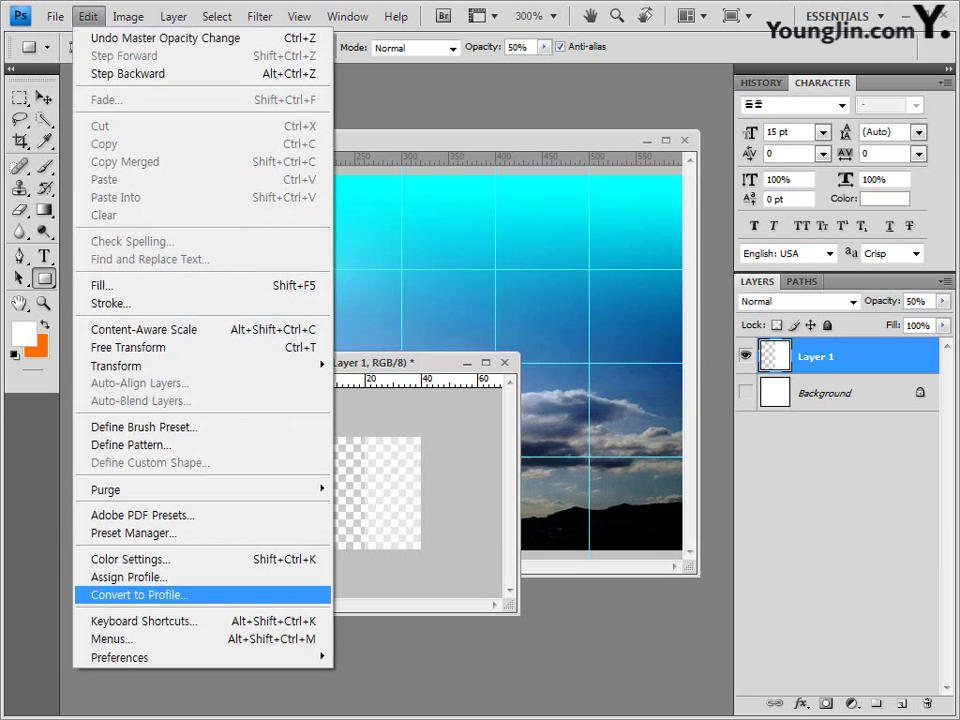
click(130, 444)
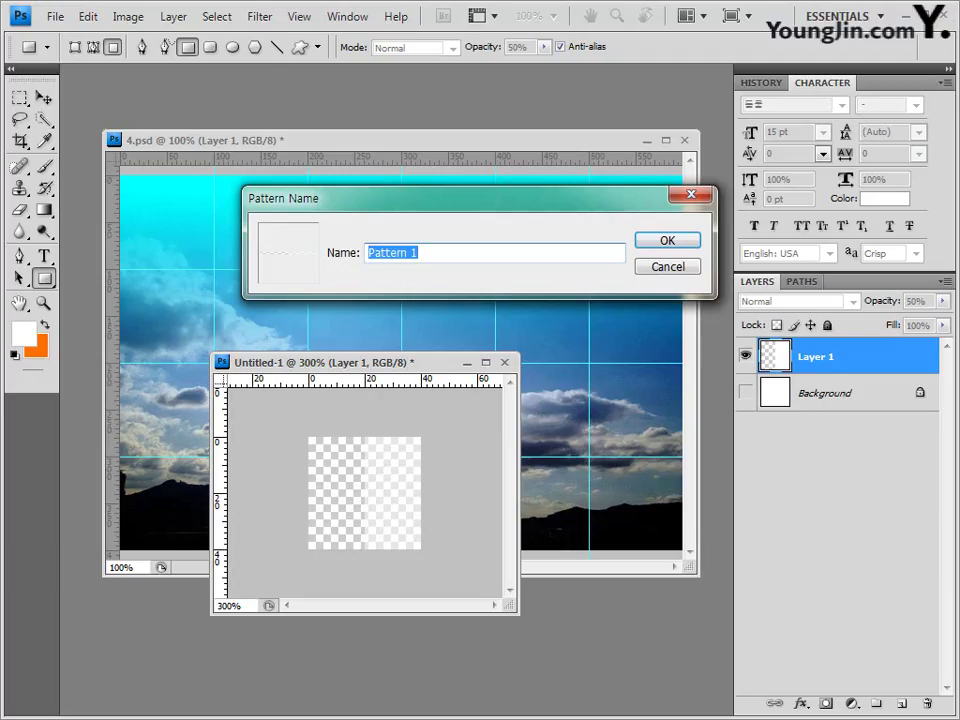
text(줄무늬)
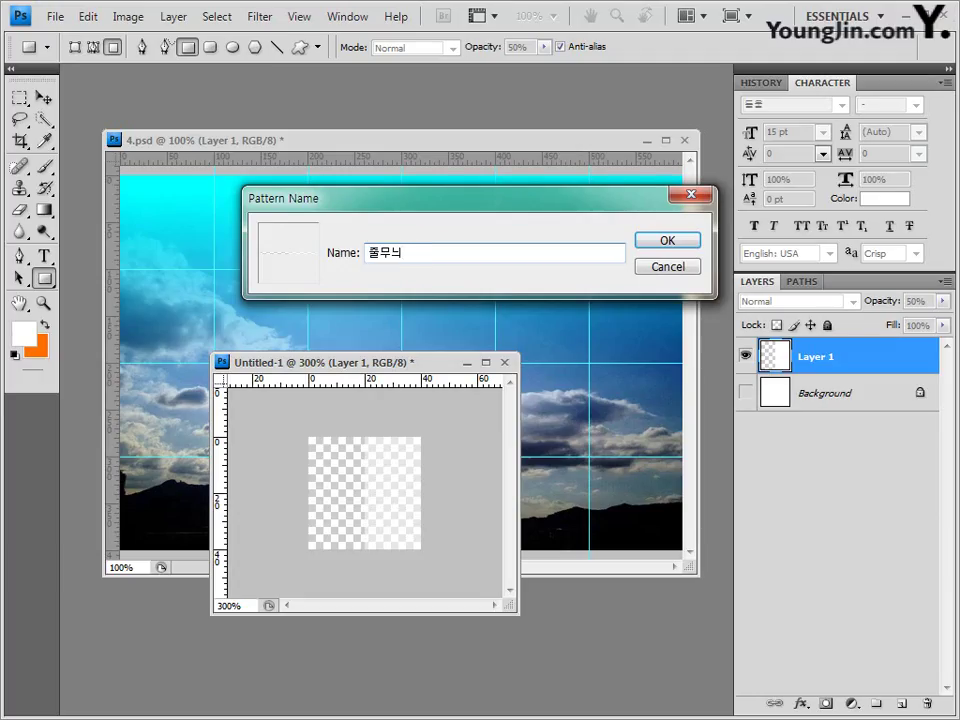
key(Return)
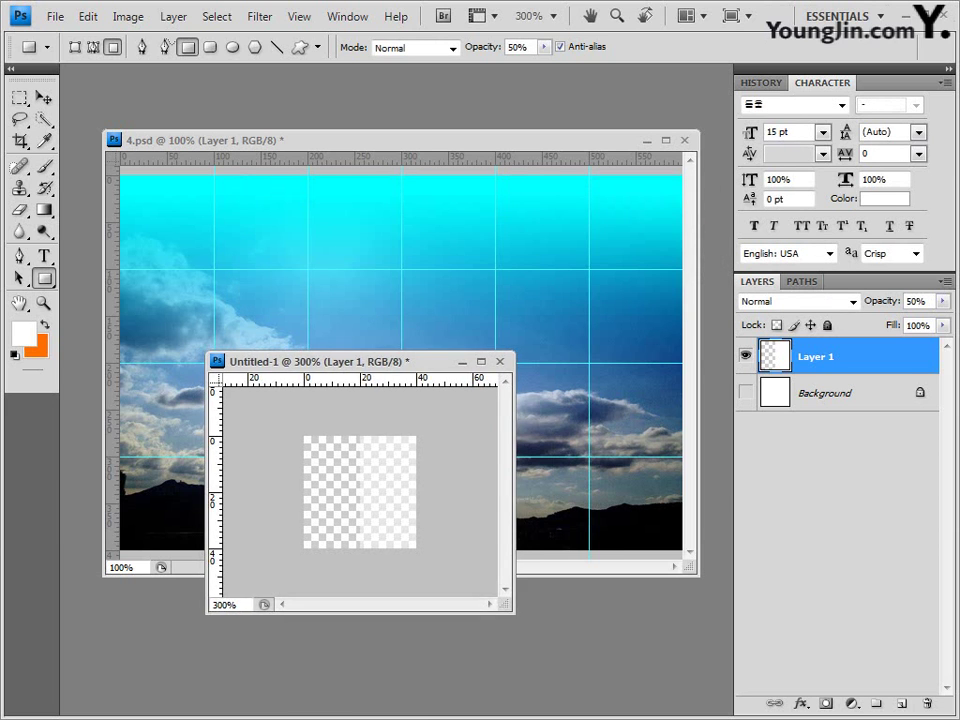
Step: Add a new layer above Layer 1 in 4.psd and fill it with the 줄무늬 custom pattern
drag(300, 361, 414, 607)
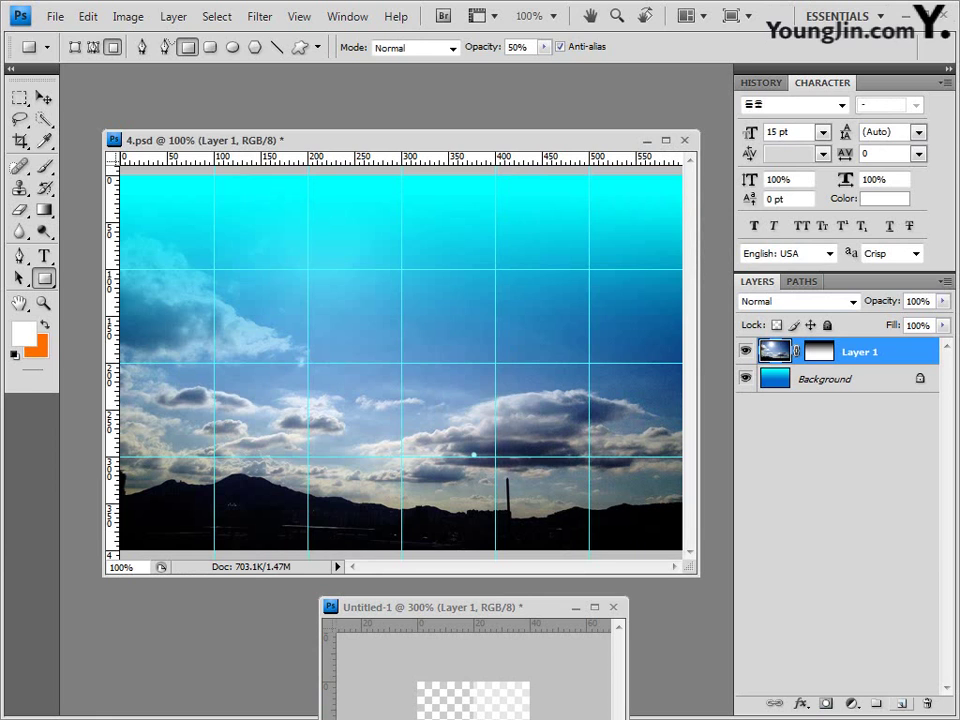
click(901, 703)
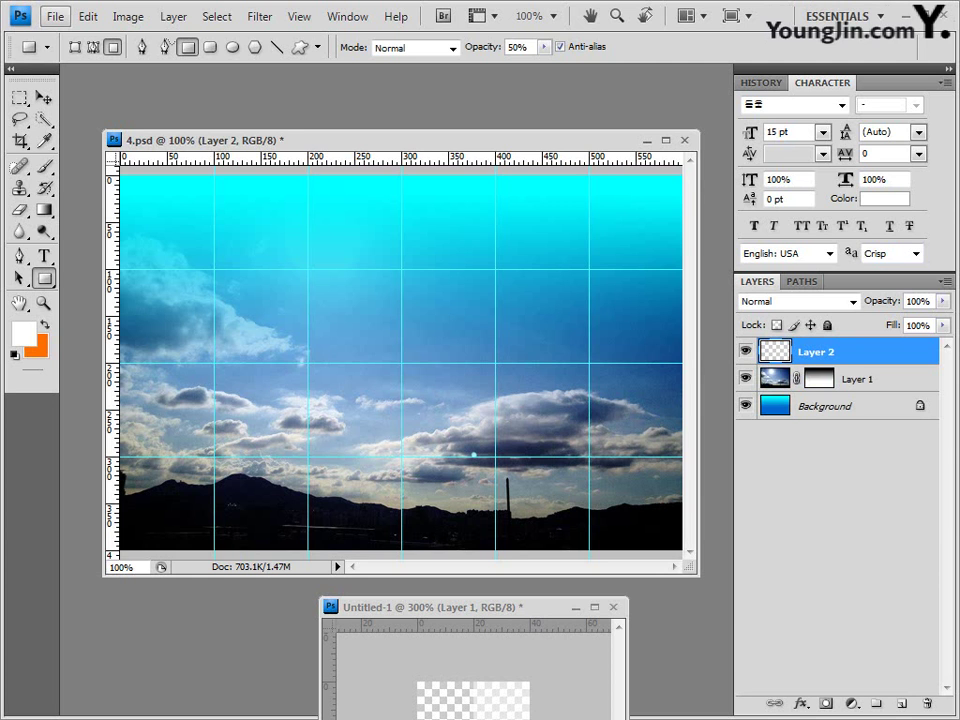
click(55, 16)
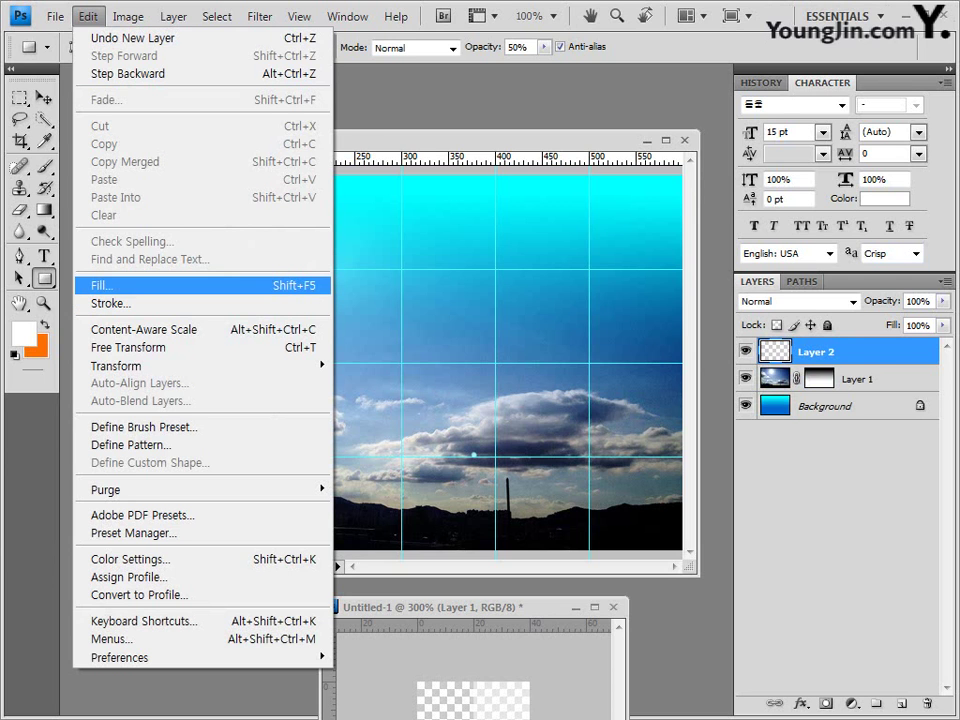
click(100, 285)
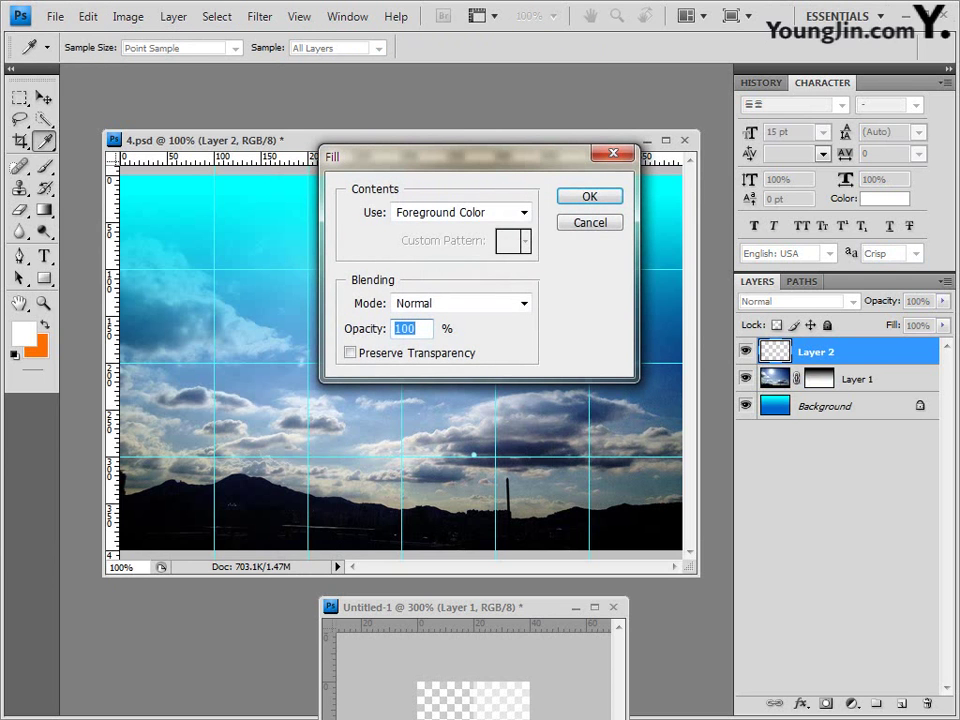
click(523, 212)
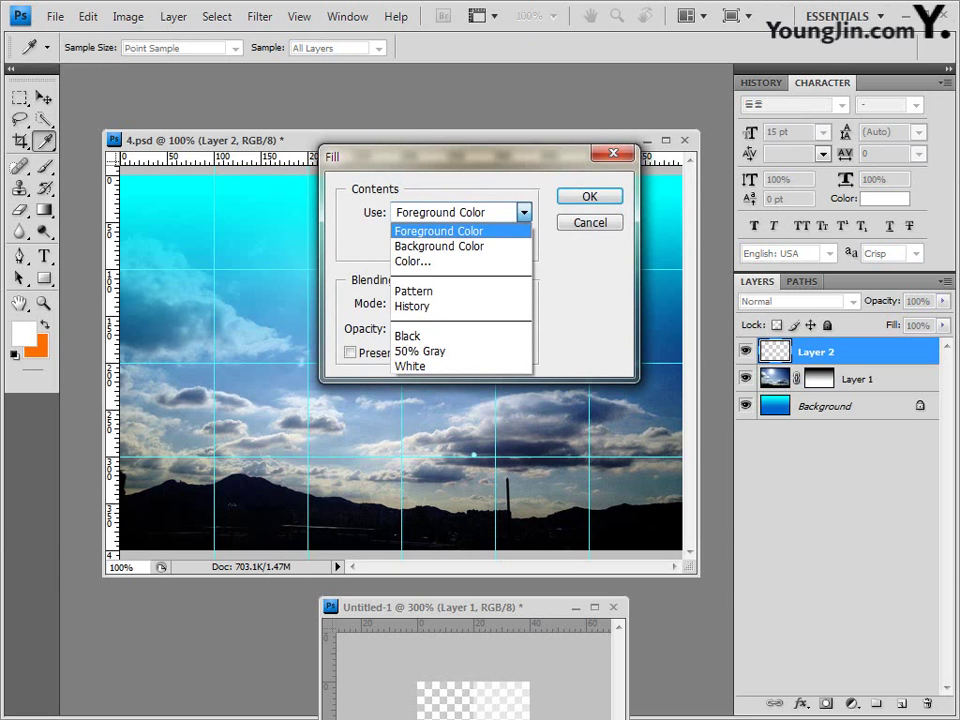
click(414, 291)
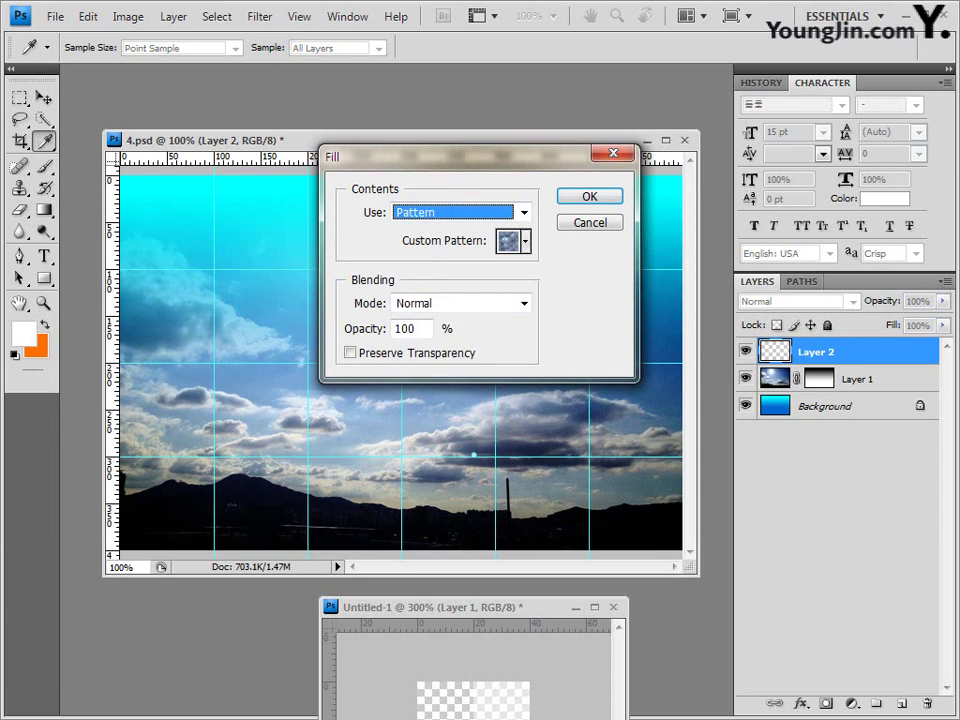
click(525, 241)
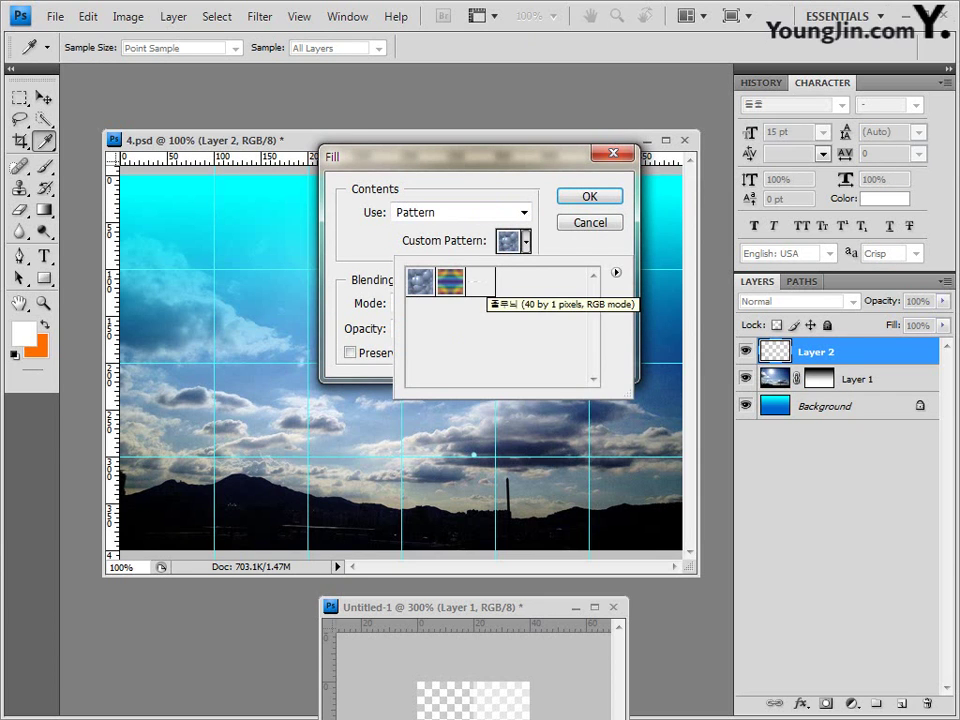
click(480, 282)
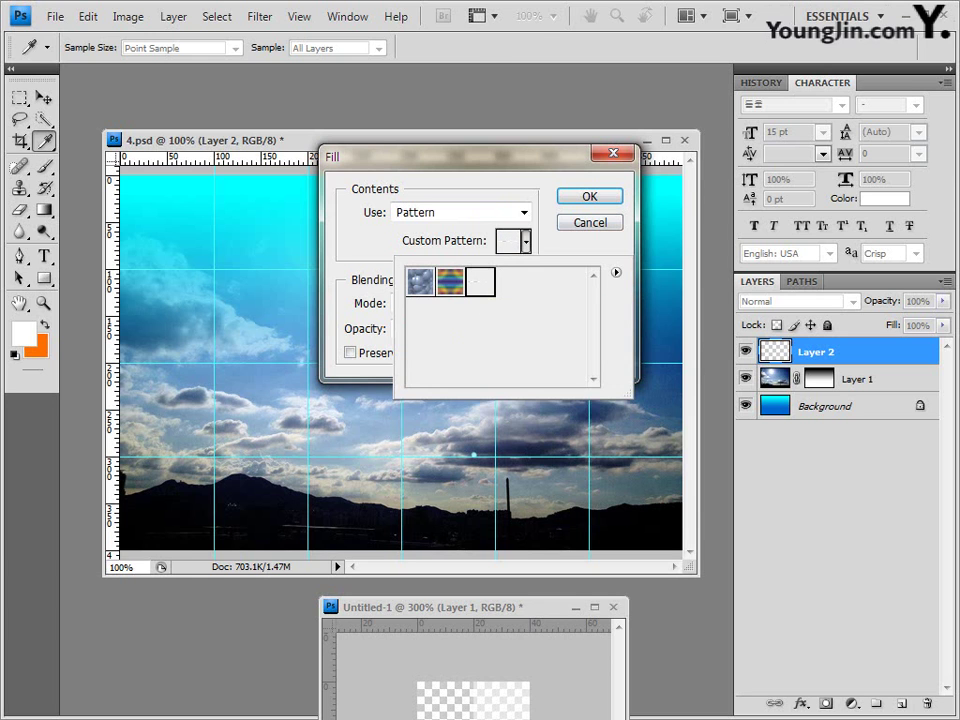
key(Return)
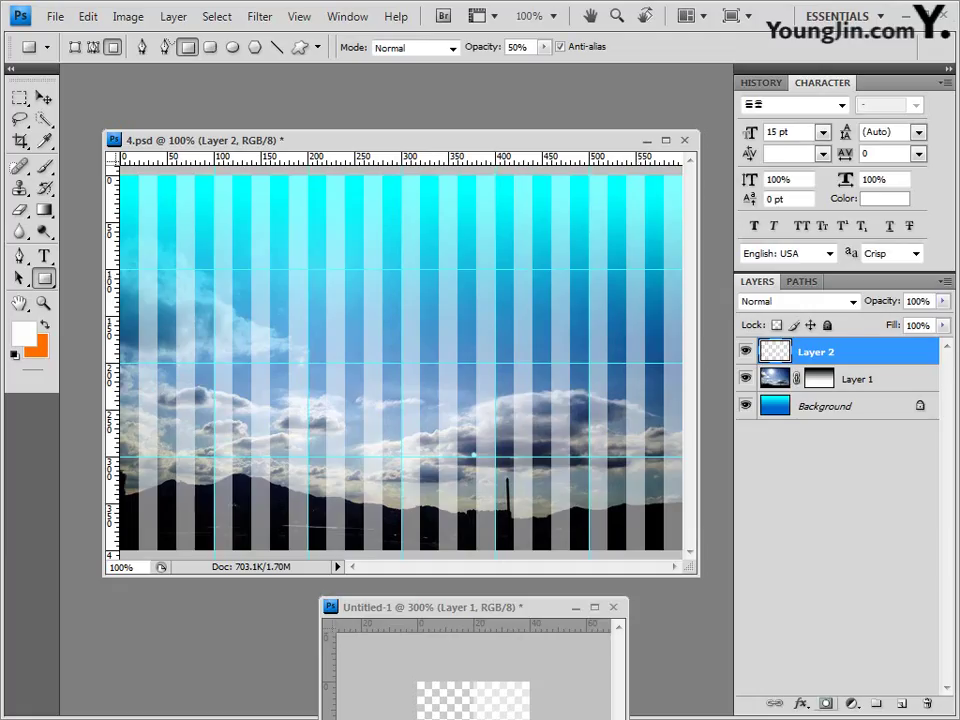
Step: Add a layer mask to Layer 2 and draw a Black, White linear gradient on it vertically from the hills up to near the image's top edge
click(826, 703)
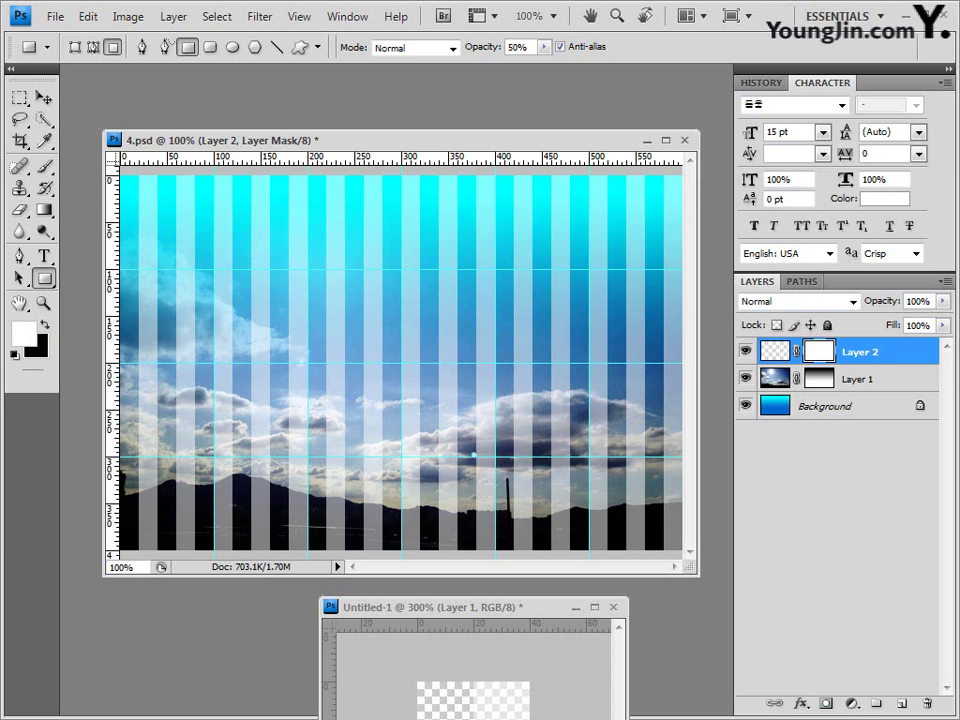
click(44, 209)
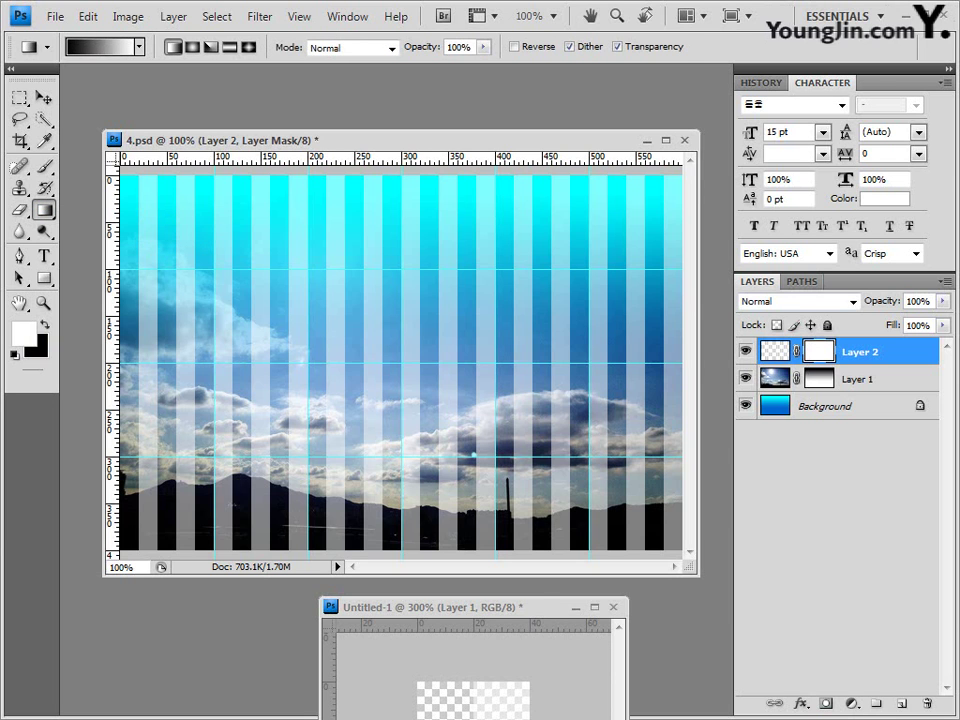
click(100, 47)
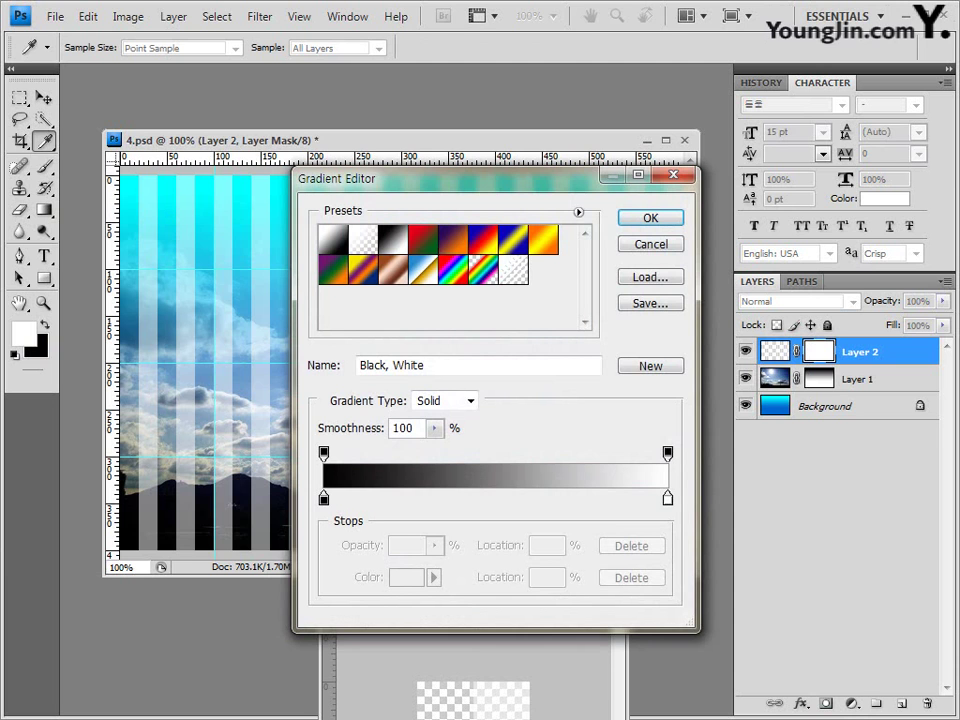
click(650, 217)
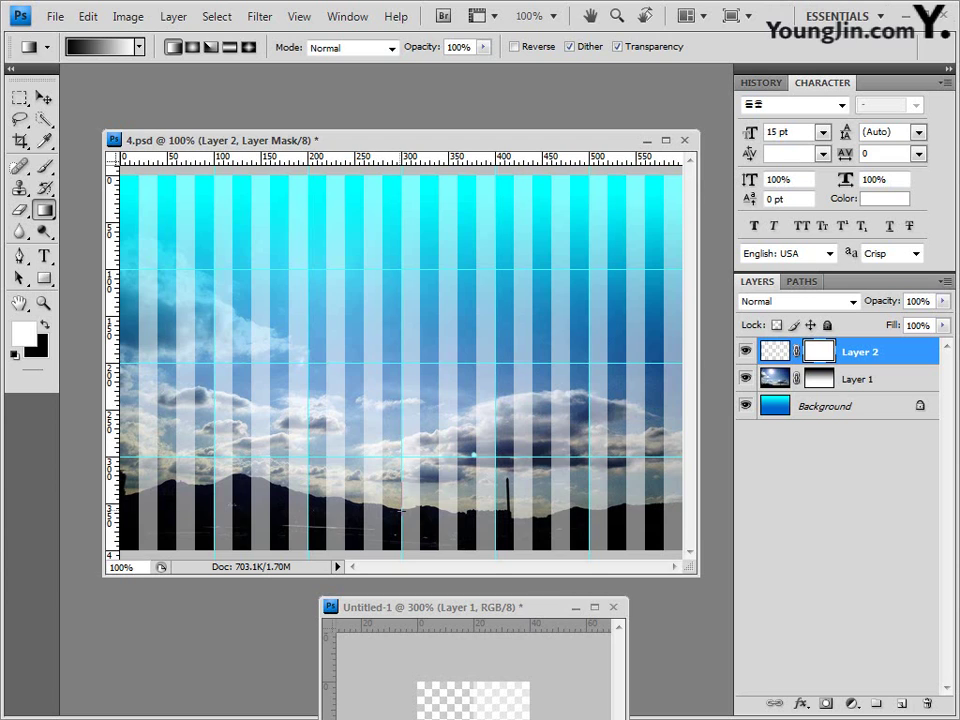
drag(401, 510, 401, 198)
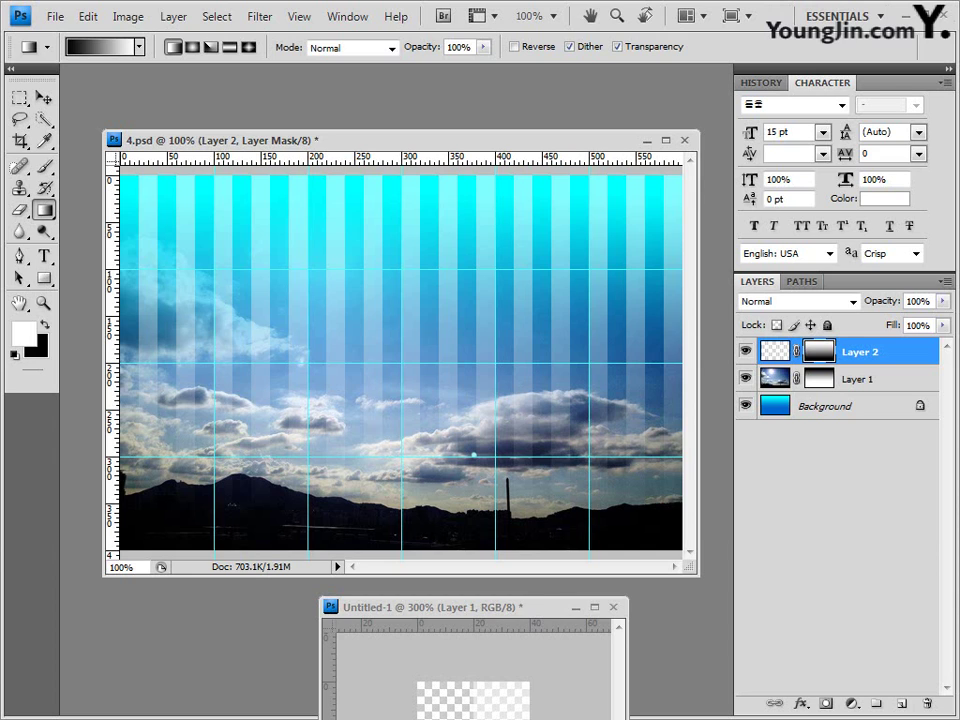
Step: Set the opacity of the striped Layer 2 to 50%
click(774, 351)
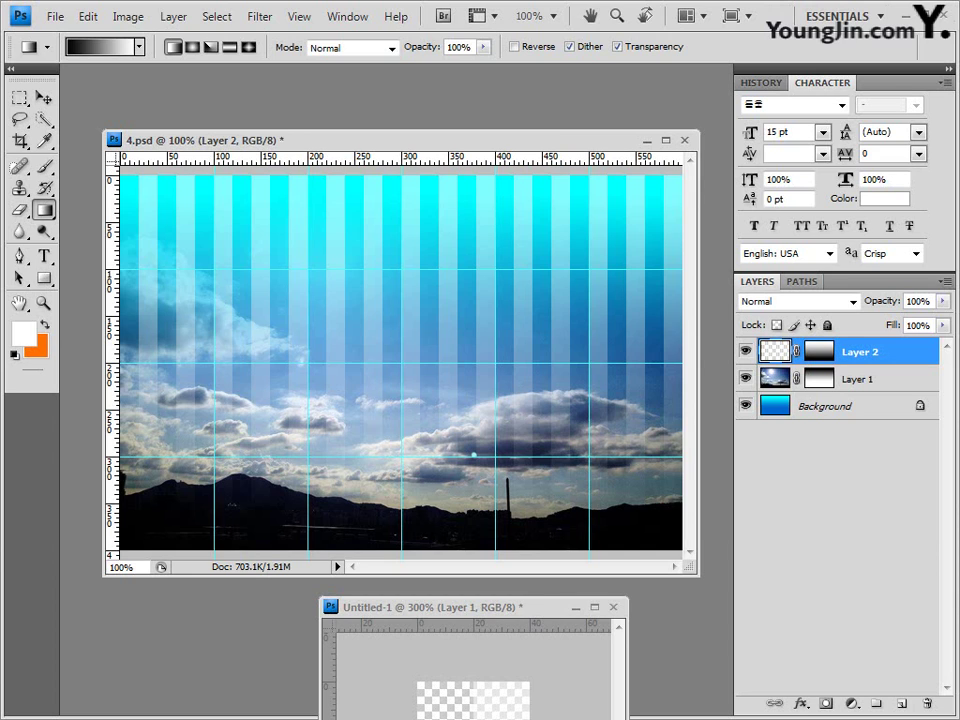
click(918, 301)
text(50)
key(Return)
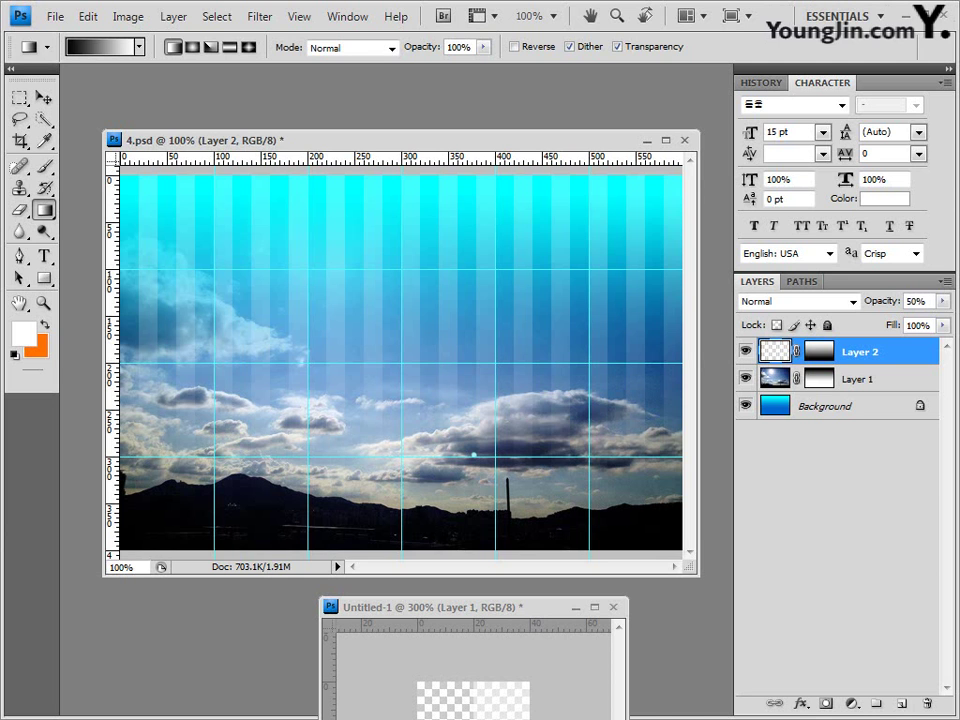
Step: Close the Untitled-1 pattern document without saving its changes
drag(420, 607, 418, 372)
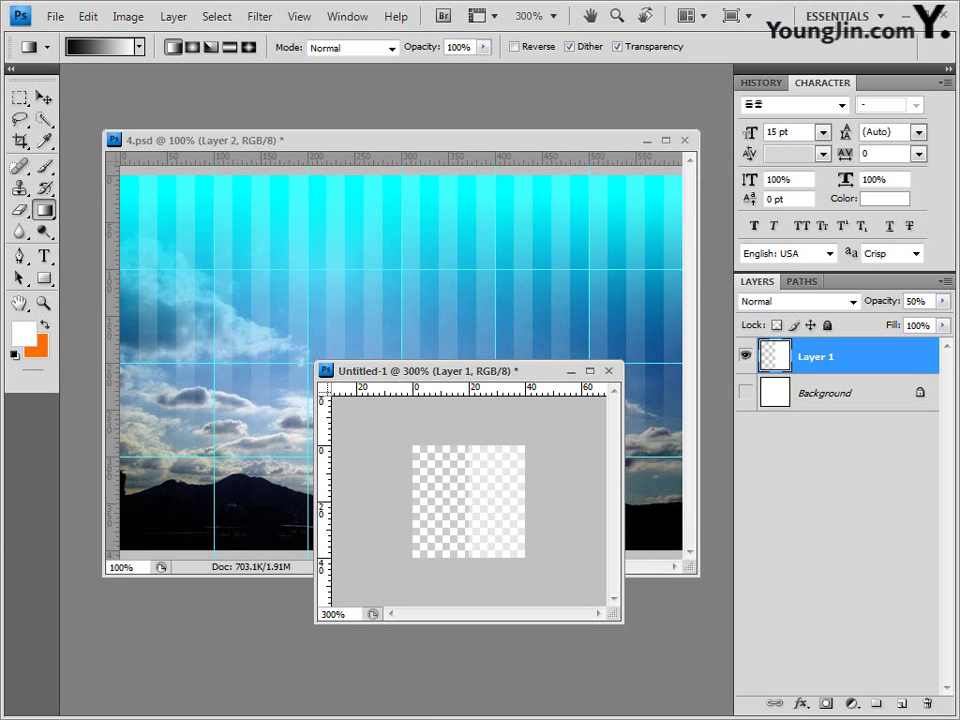
drag(418, 372, 379, 380)
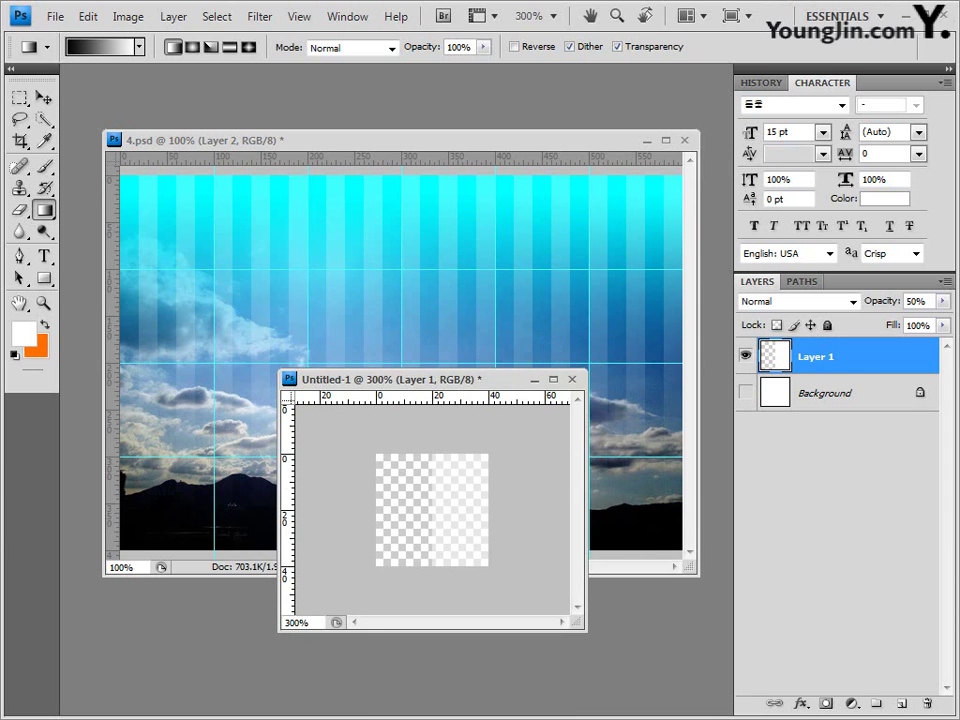
click(571, 379)
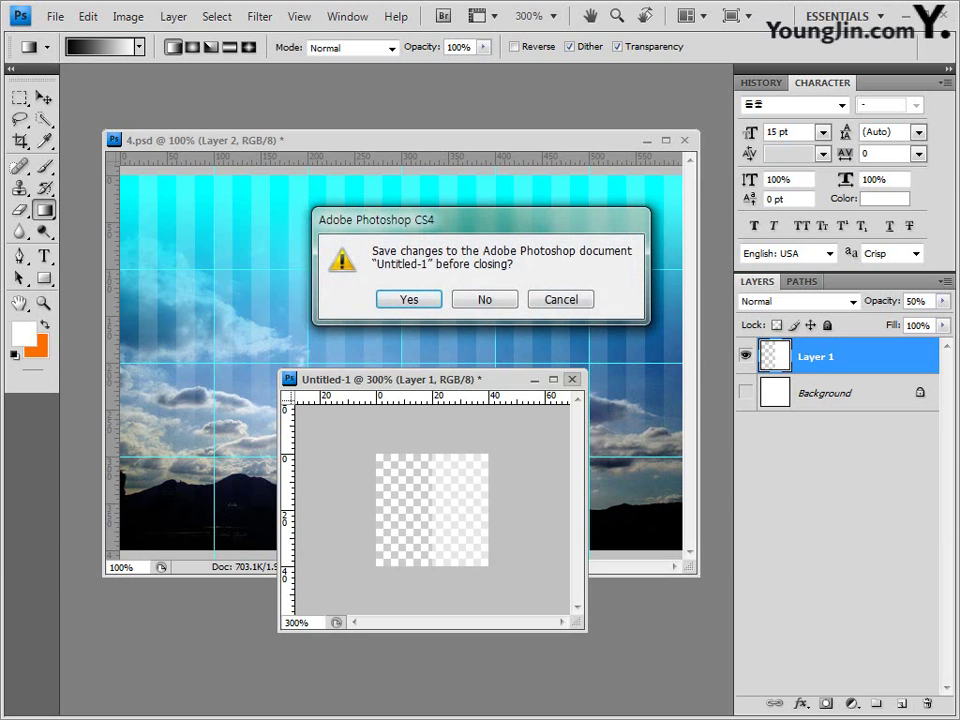
click(484, 299)
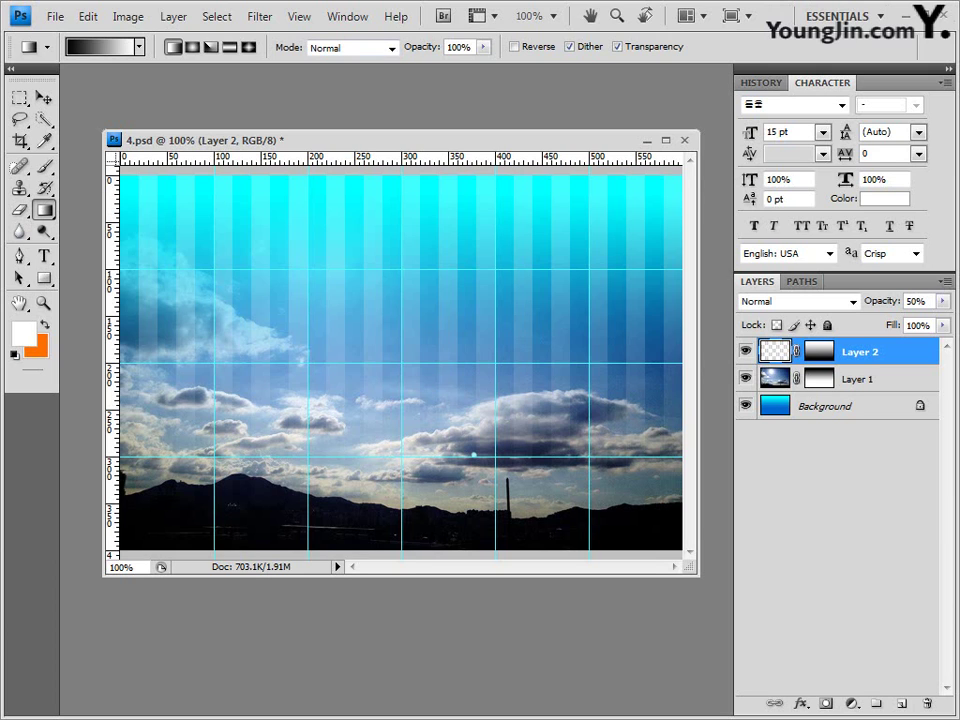
Step: Draw a white four-sided Pen shape from the canvas's upper-left corner to about (485, 50) px, reaching about 465 px across at the bottom edge
click(19, 255)
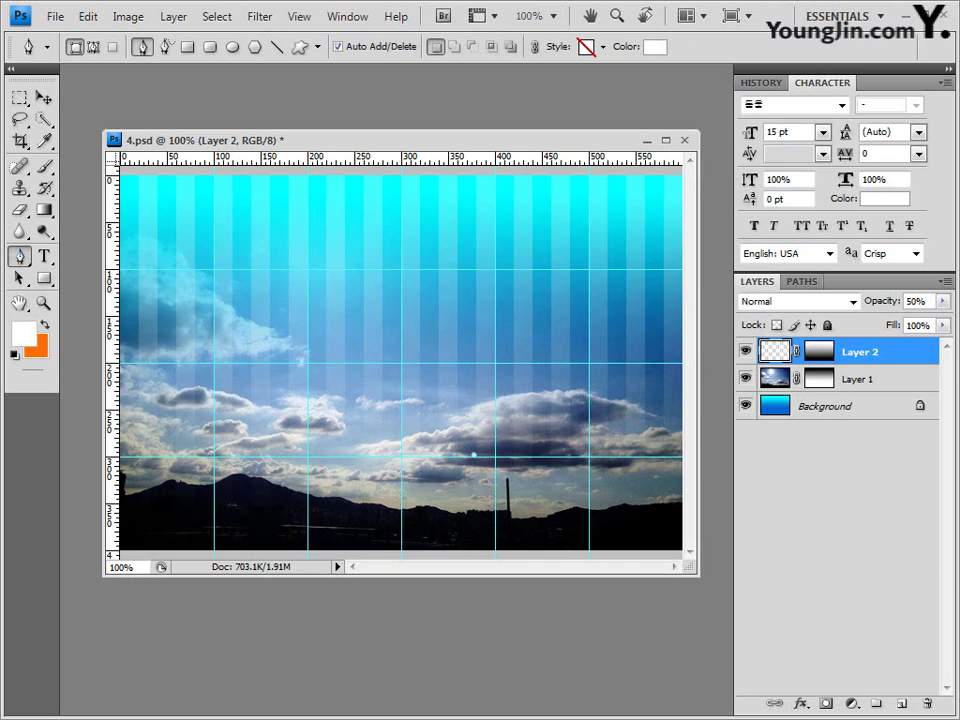
drag(694, 572, 719, 605)
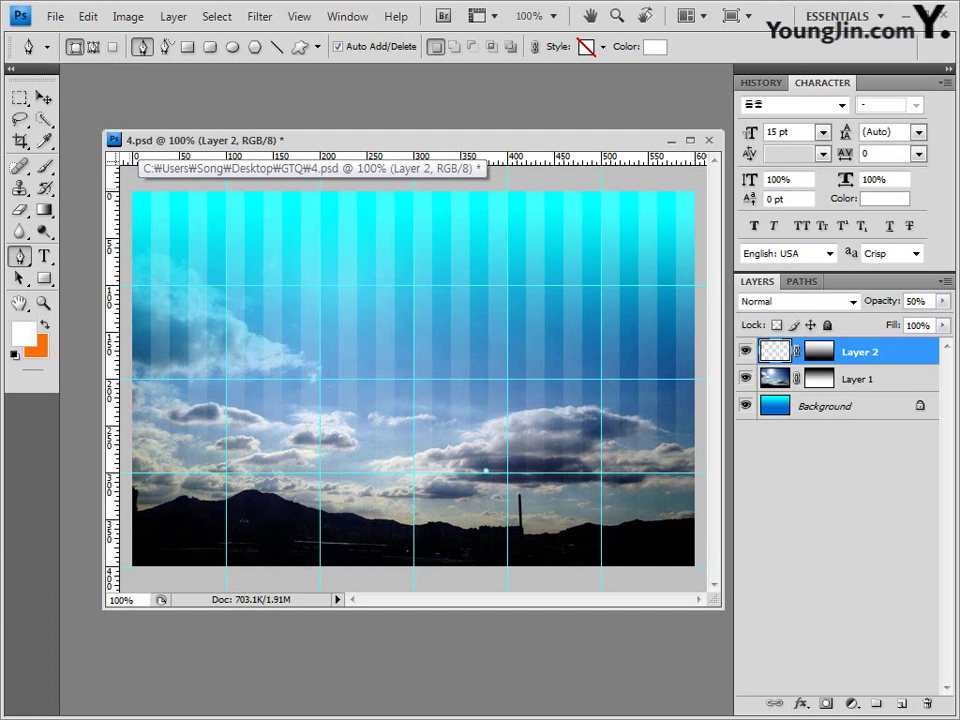
click(128, 188)
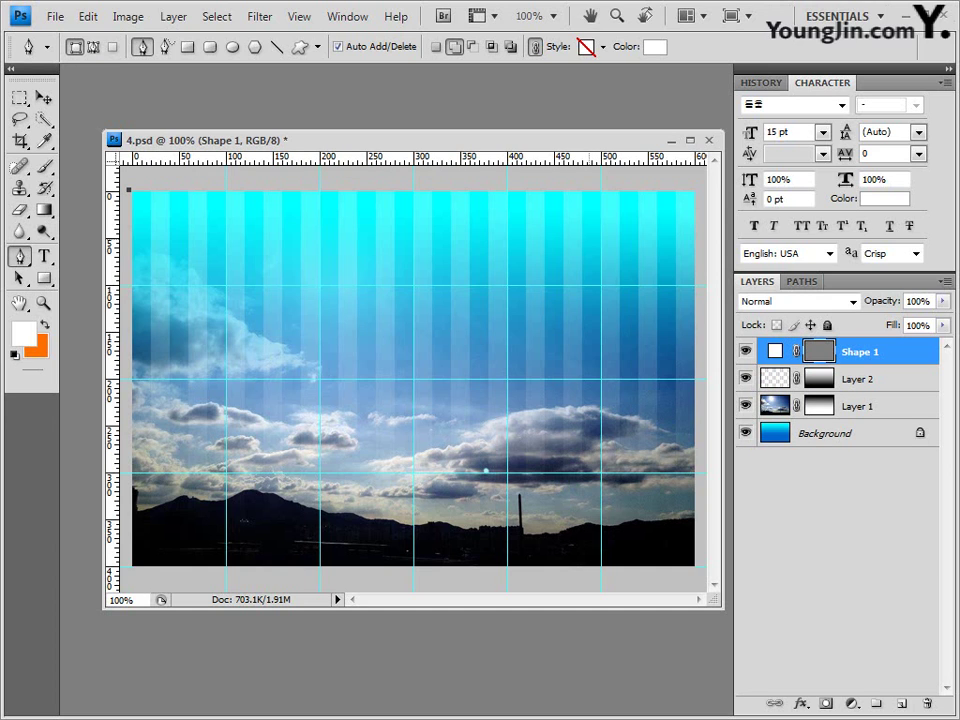
click(589, 239)
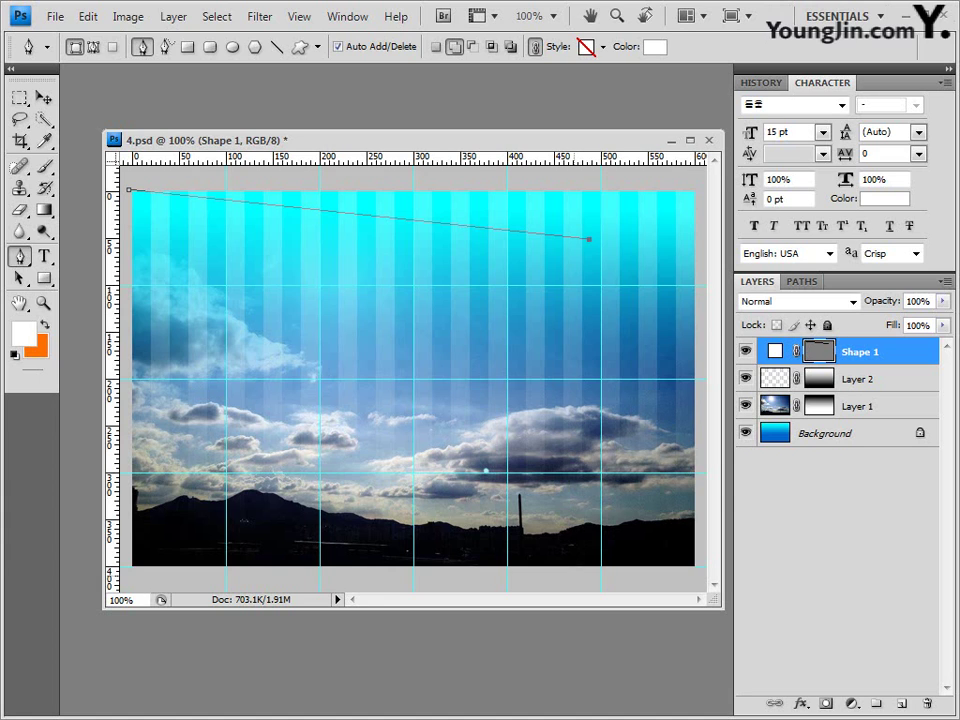
click(570, 574)
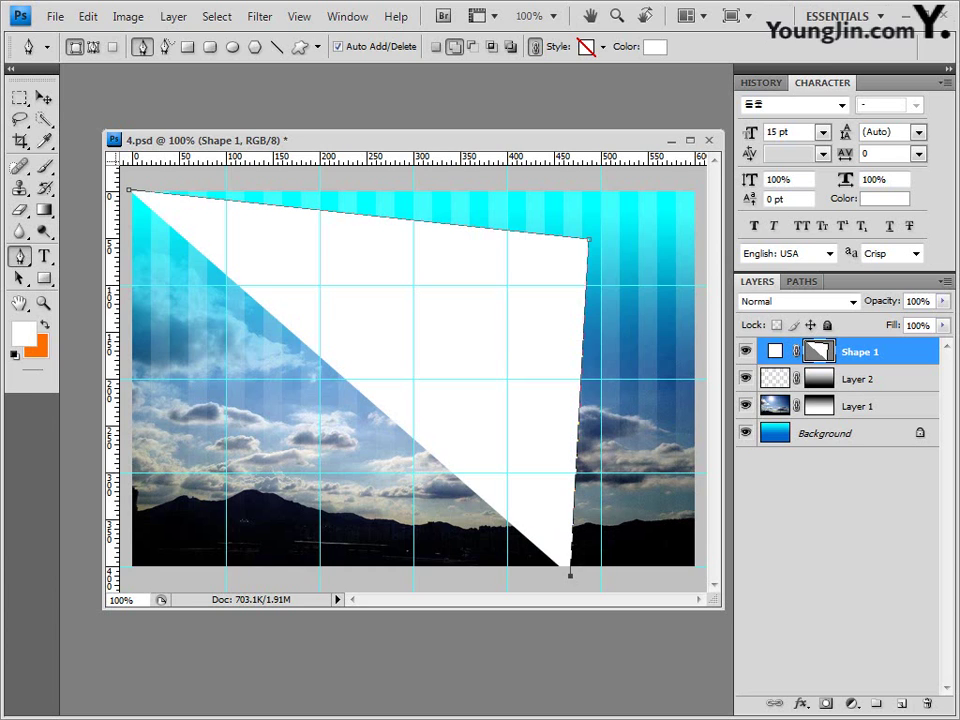
click(129, 574)
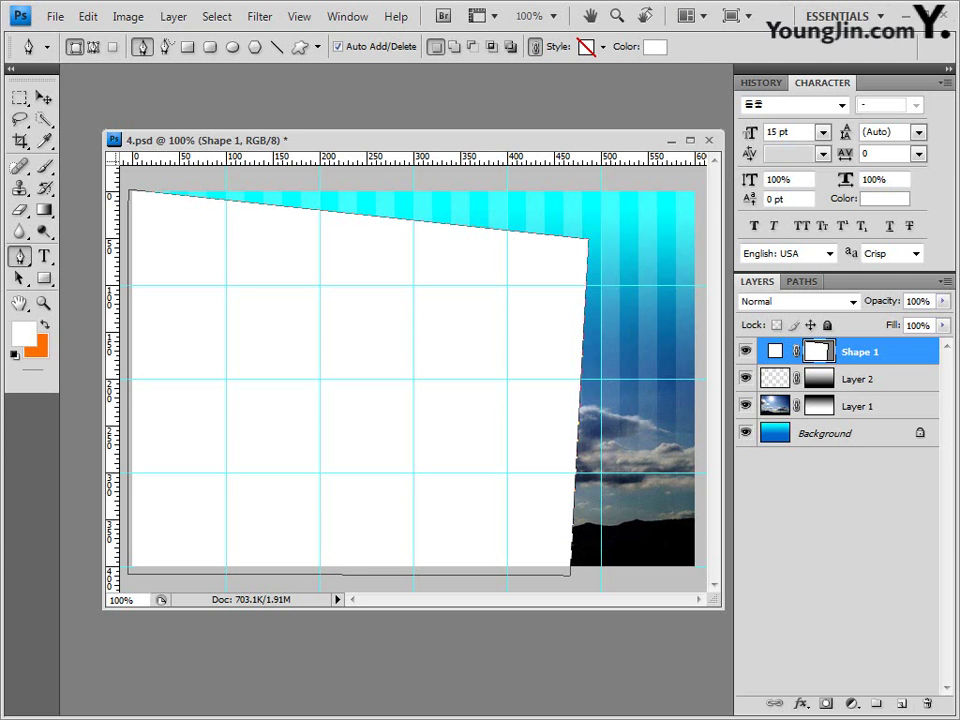
Step: Keep the Shape 1 fill white (ffffff) and add a Drop Shadow with the default settings
click(603, 47)
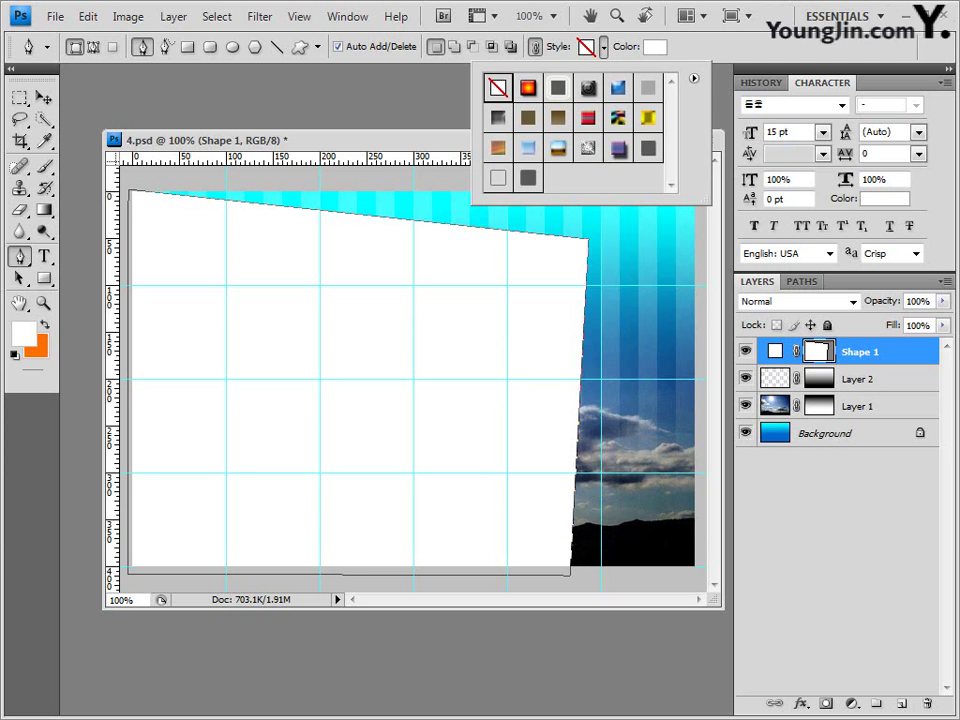
click(655, 47)
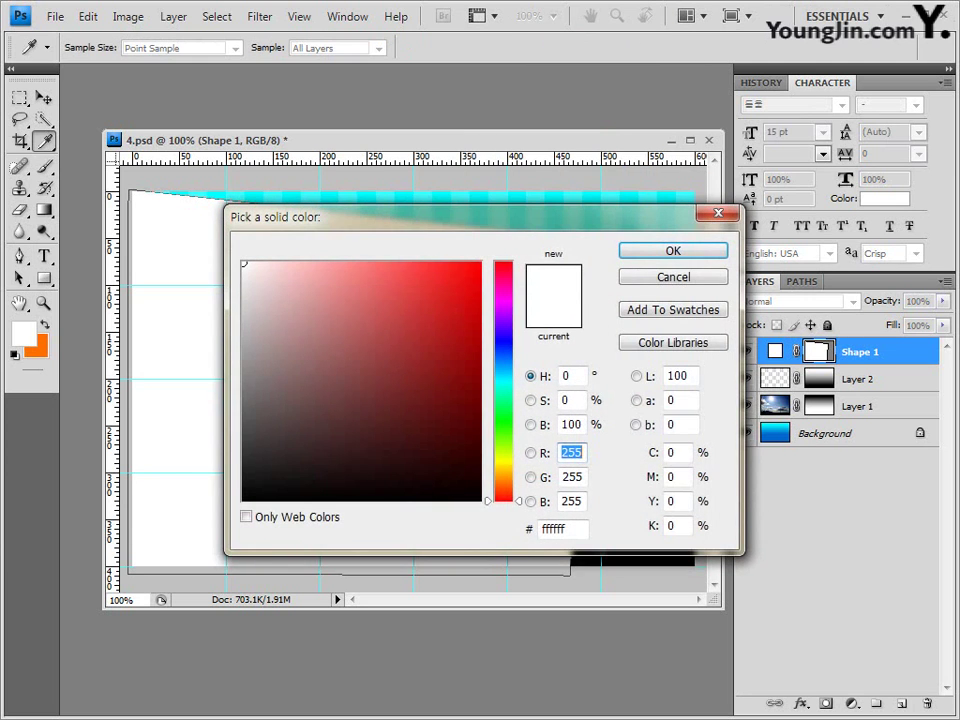
double_click(553, 529)
click(672, 251)
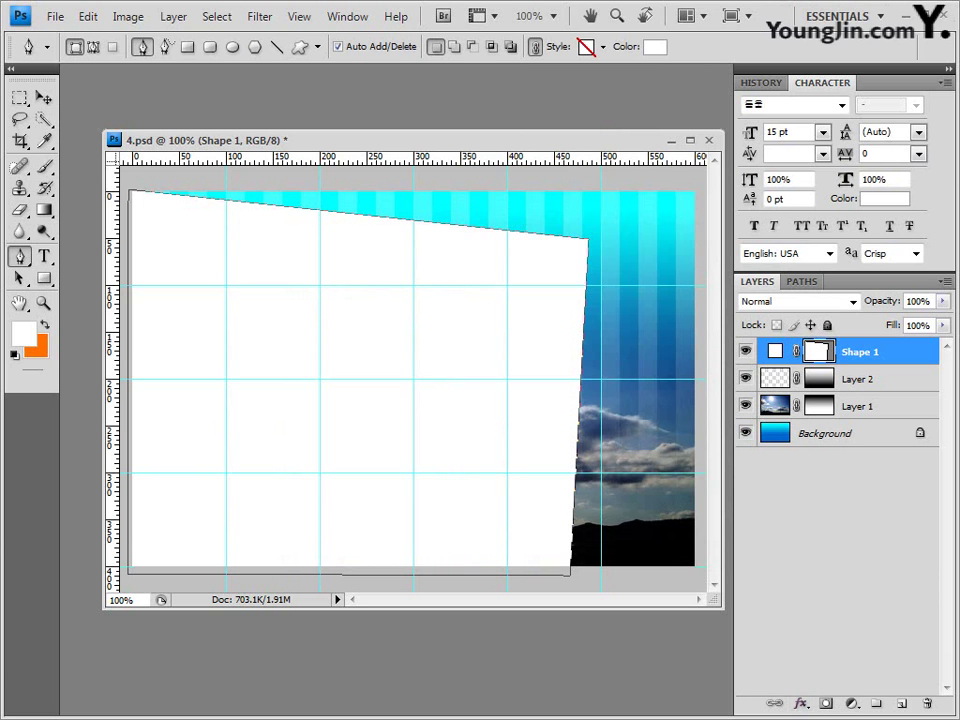
click(801, 704)
click(840, 506)
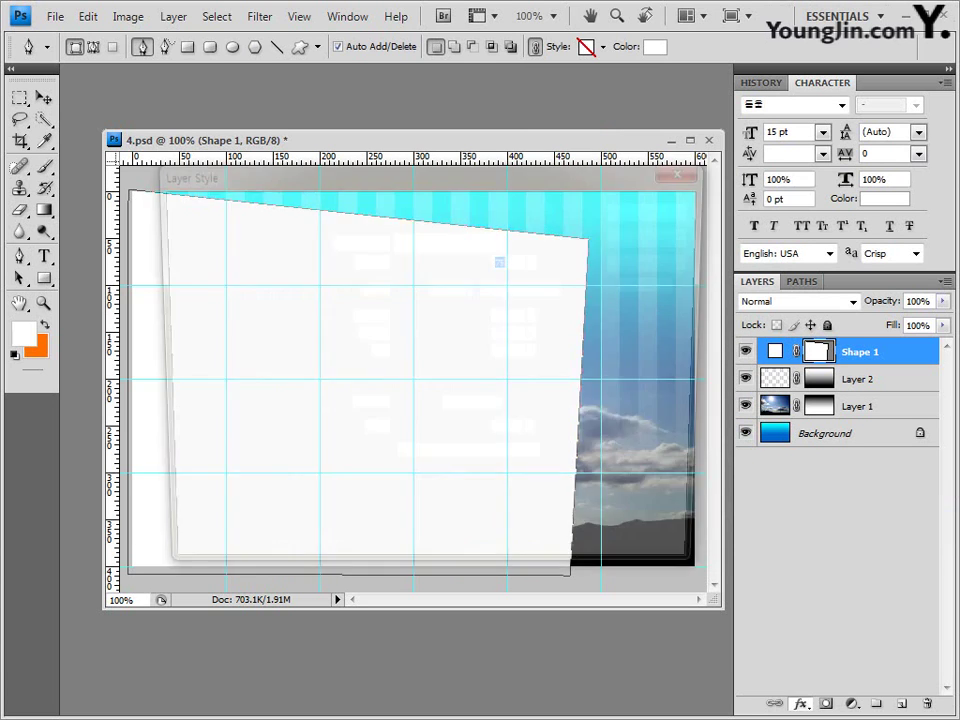
key(Return)
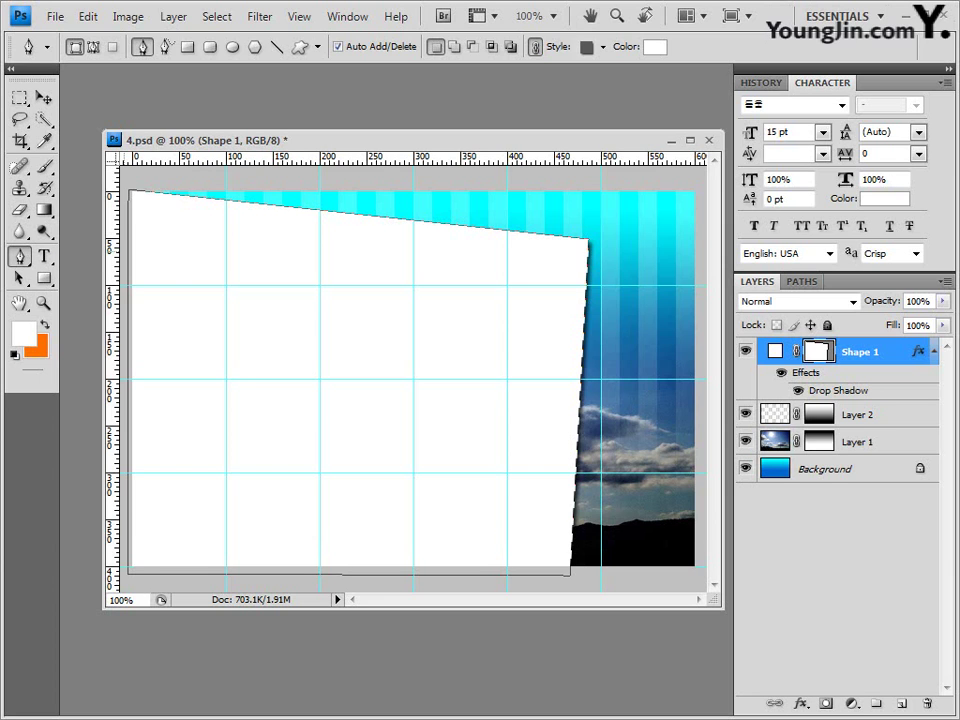
Step: Draw a second white Pen shape starting about 65 px down, with a corner cut from about (400, 65) to (455, 120) px, down to the bottom edge
click(124, 252)
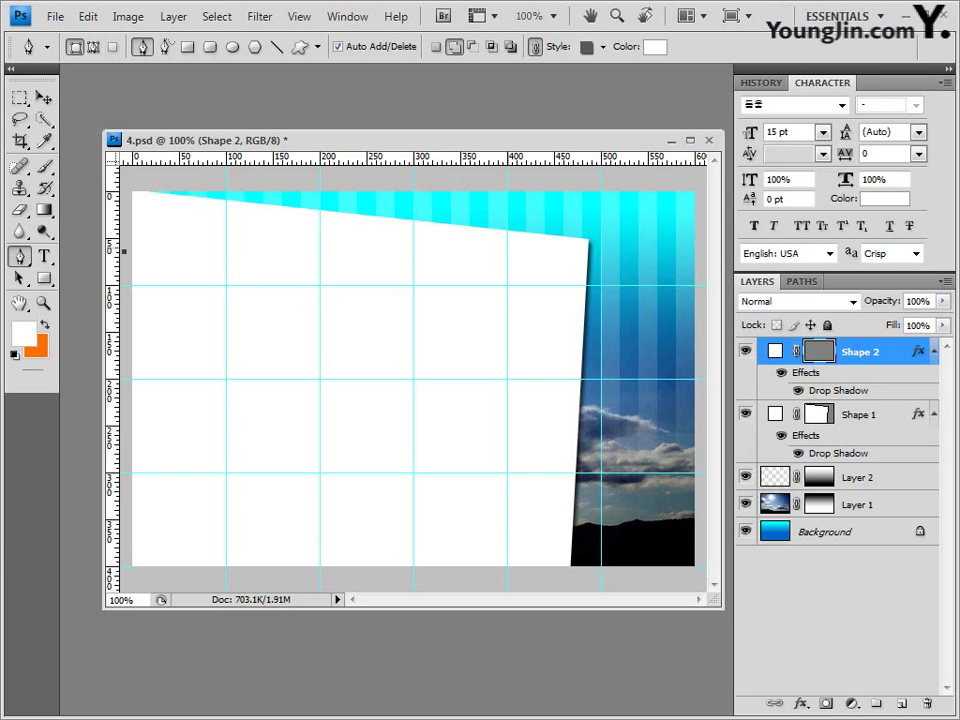
click(508, 251)
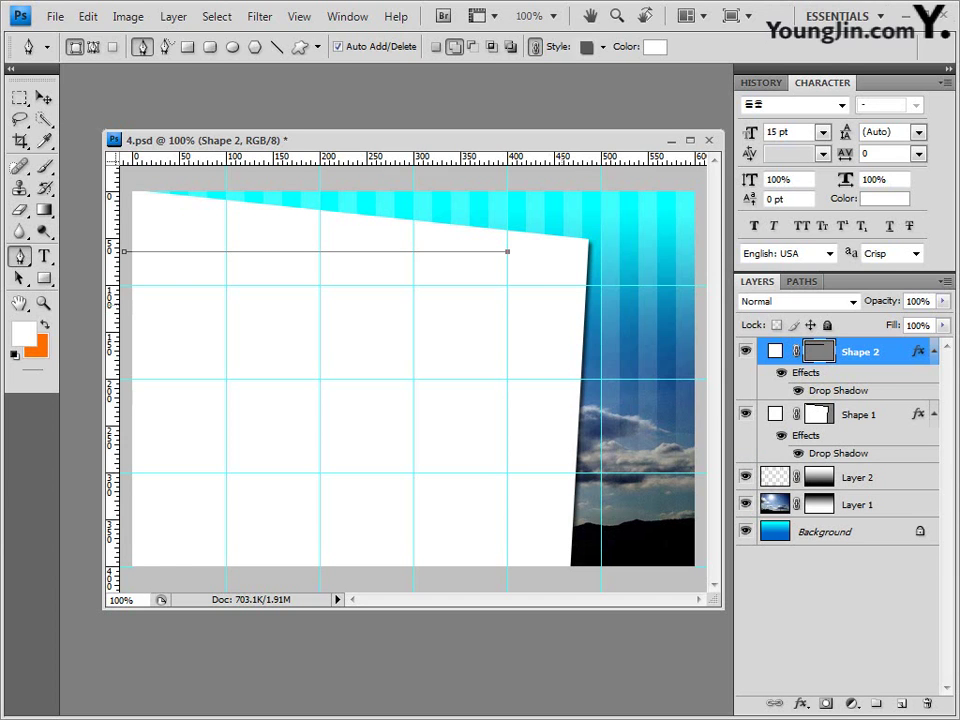
click(561, 304)
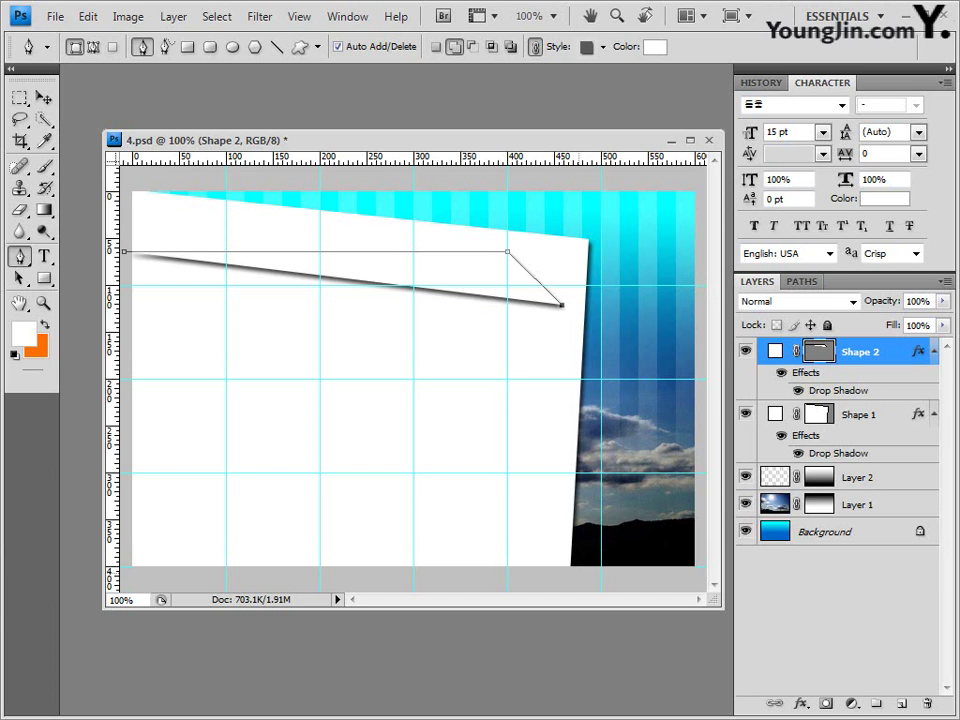
click(578, 573)
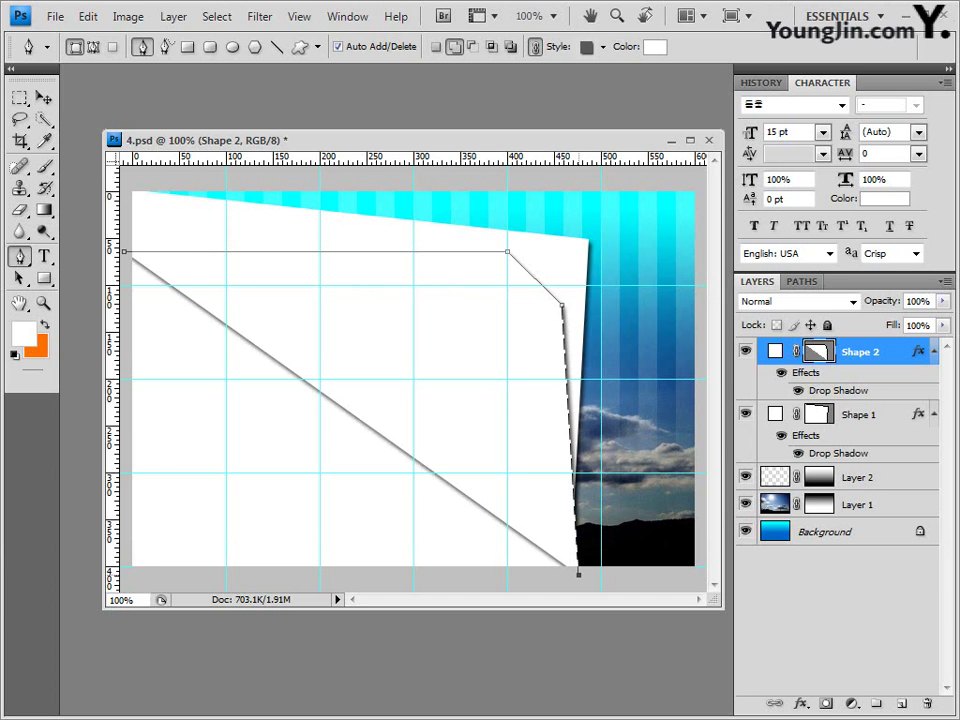
click(125, 575)
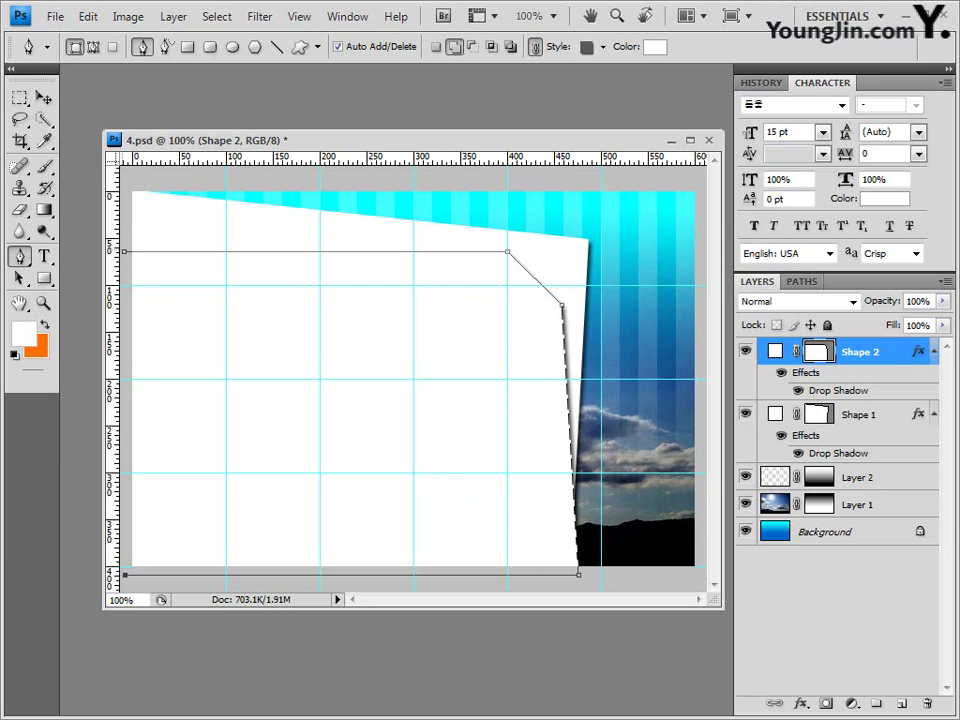
click(124, 251)
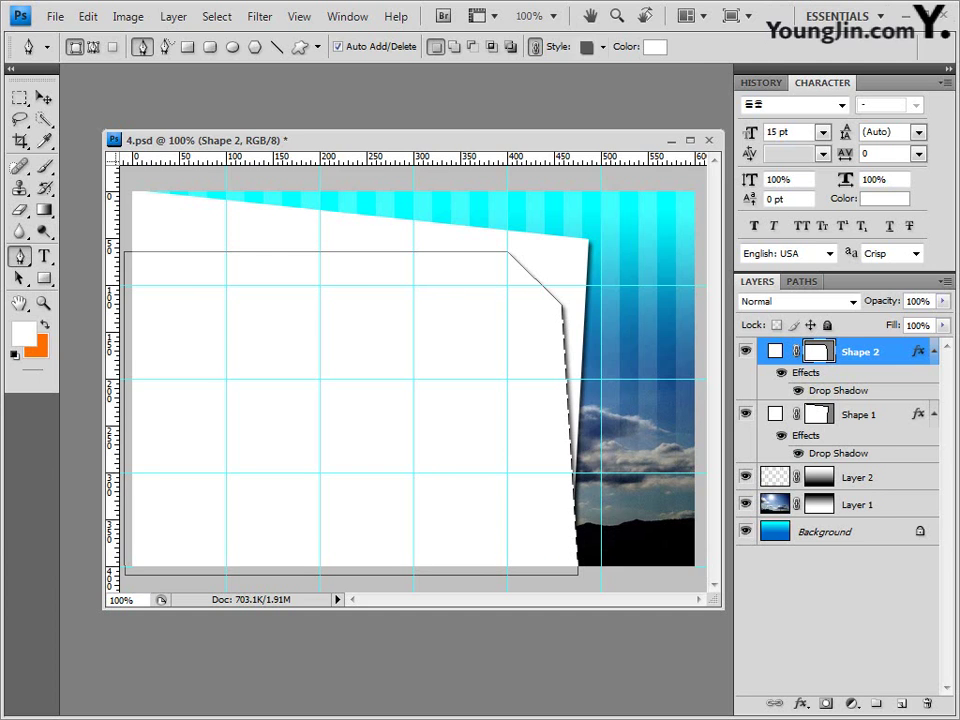
Step: Reset the style of Shape 2 to none and add a Drop Shadow to it with the default settings
click(603, 47)
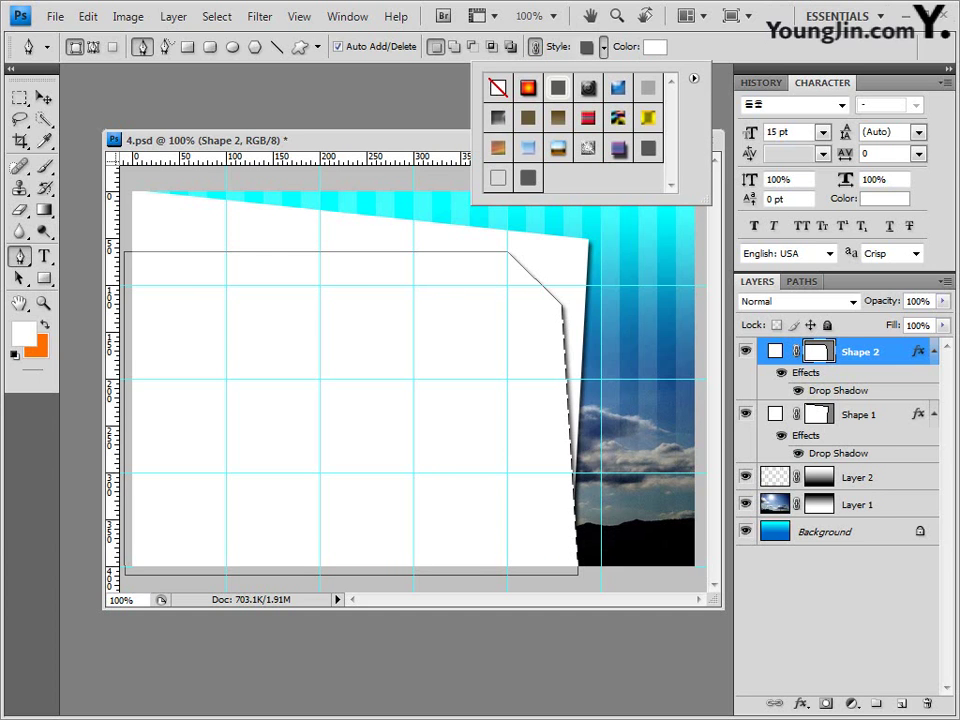
click(497, 87)
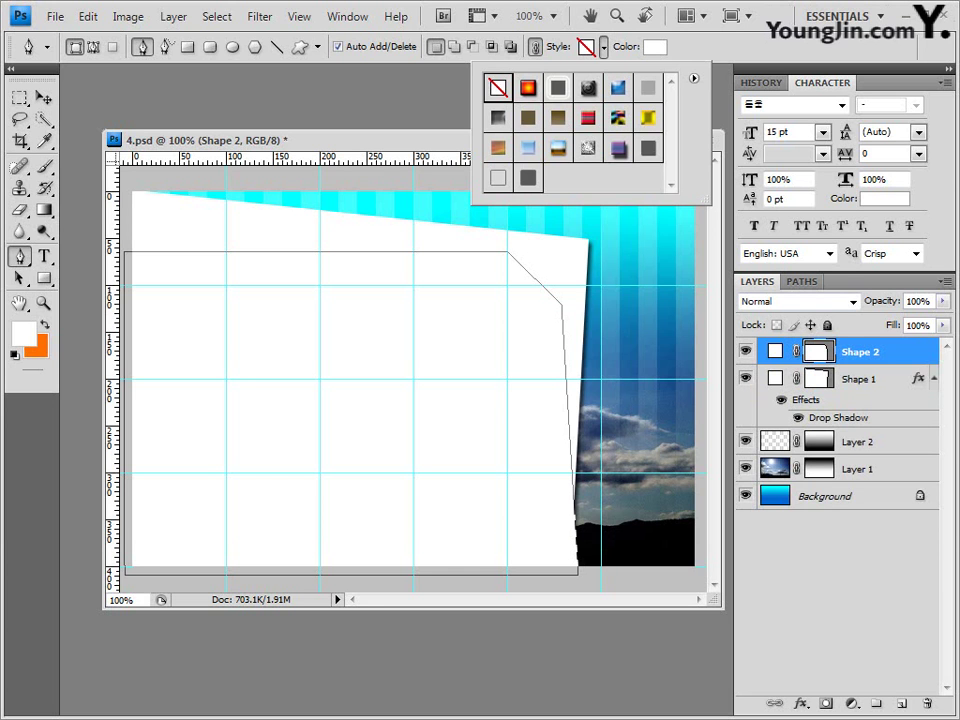
click(800, 703)
click(814, 508)
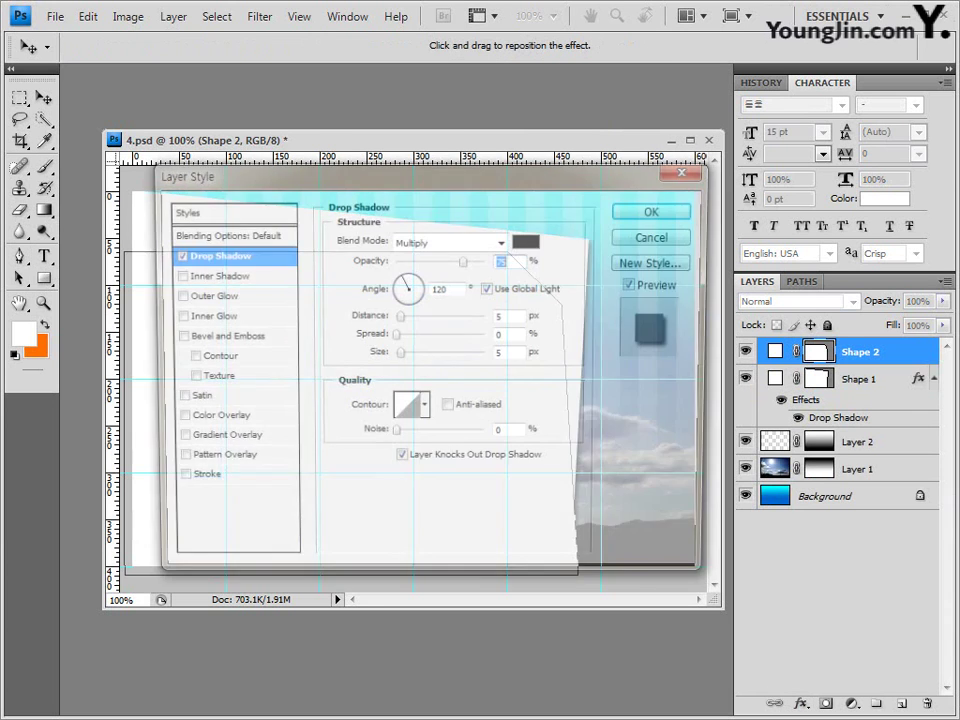
key(Return)
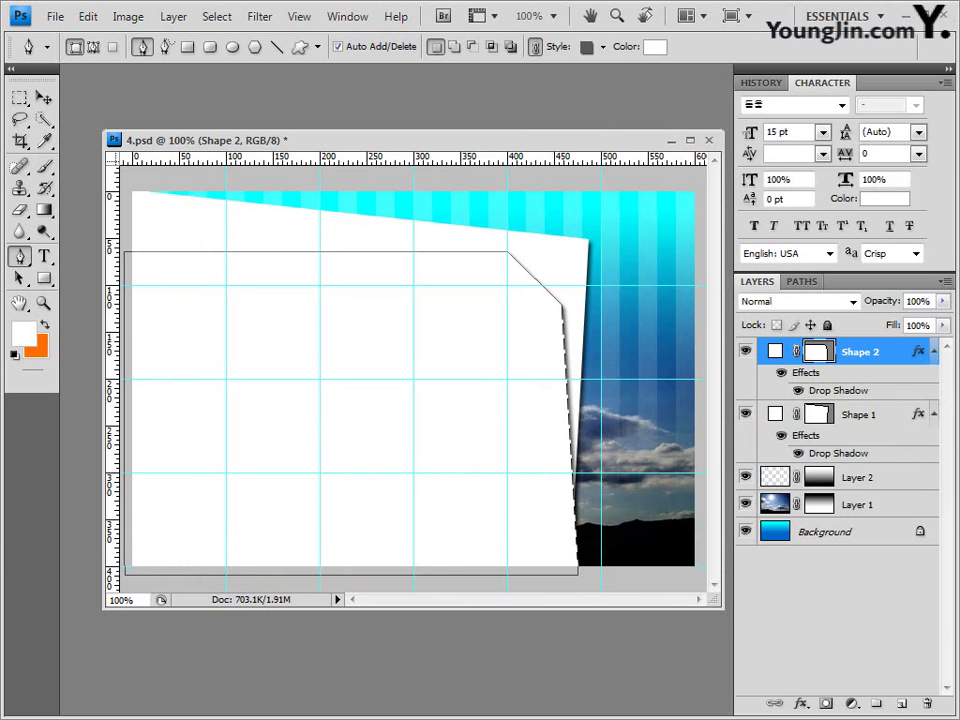
Step: Open the image 1급-13.jpg from its folder and float it in its own window
key(alt+Tab)
drag(575, 490, 520, 114)
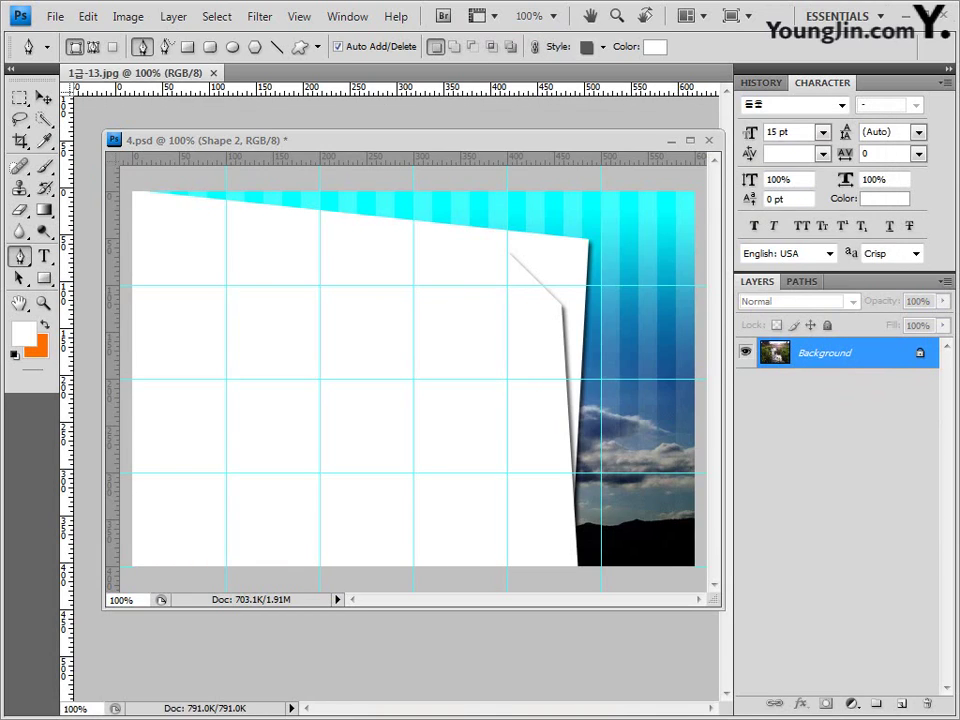
key(m)
drag(135, 73, 189, 188)
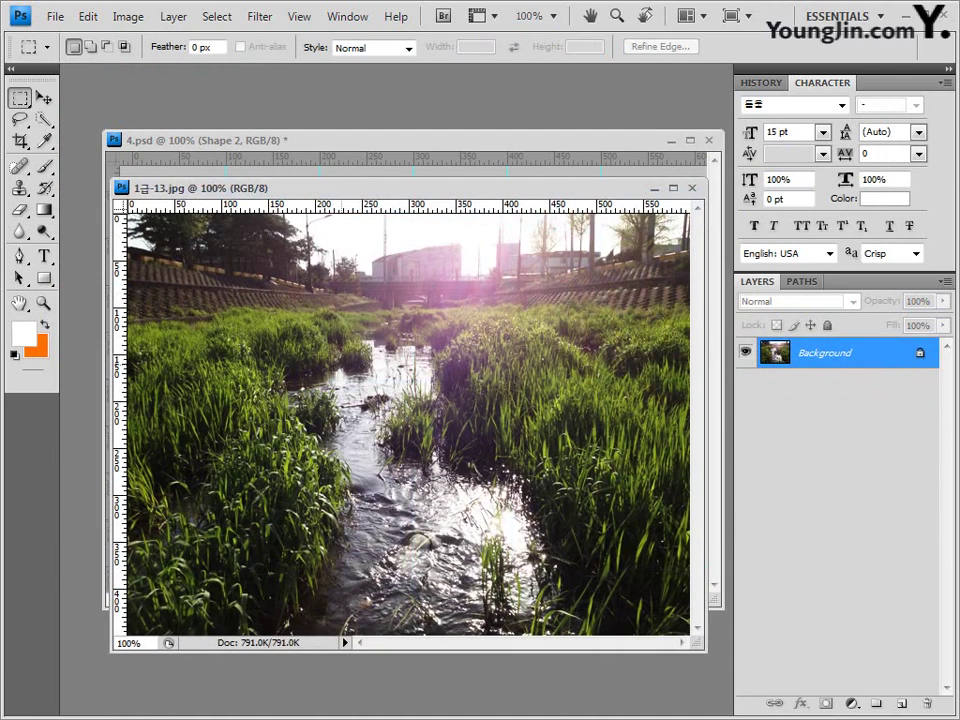
Step: Copy the entire 1급-13.jpg image into 4.psd as a layer above Shape 2, closing the source file
key(ctrl+a)
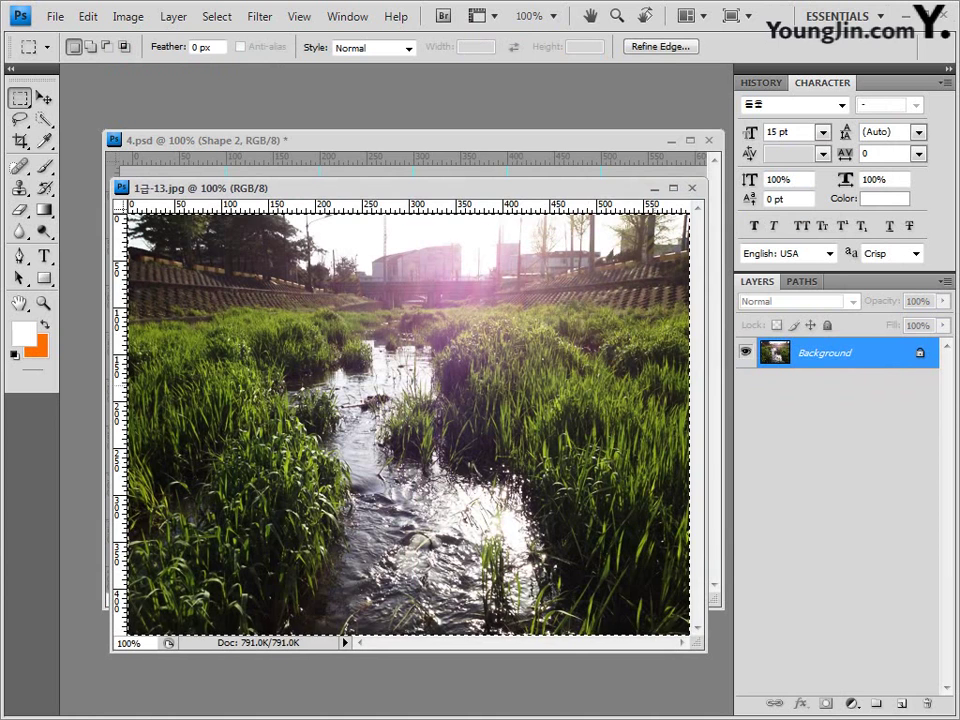
key(ctrl+w)
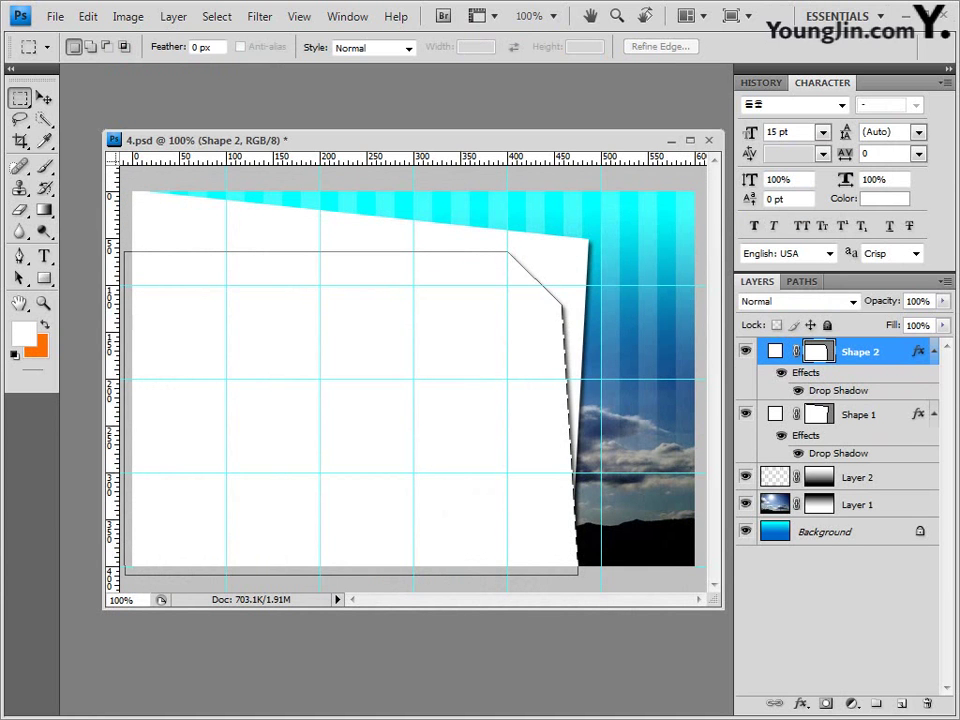
key(ctrl+v)
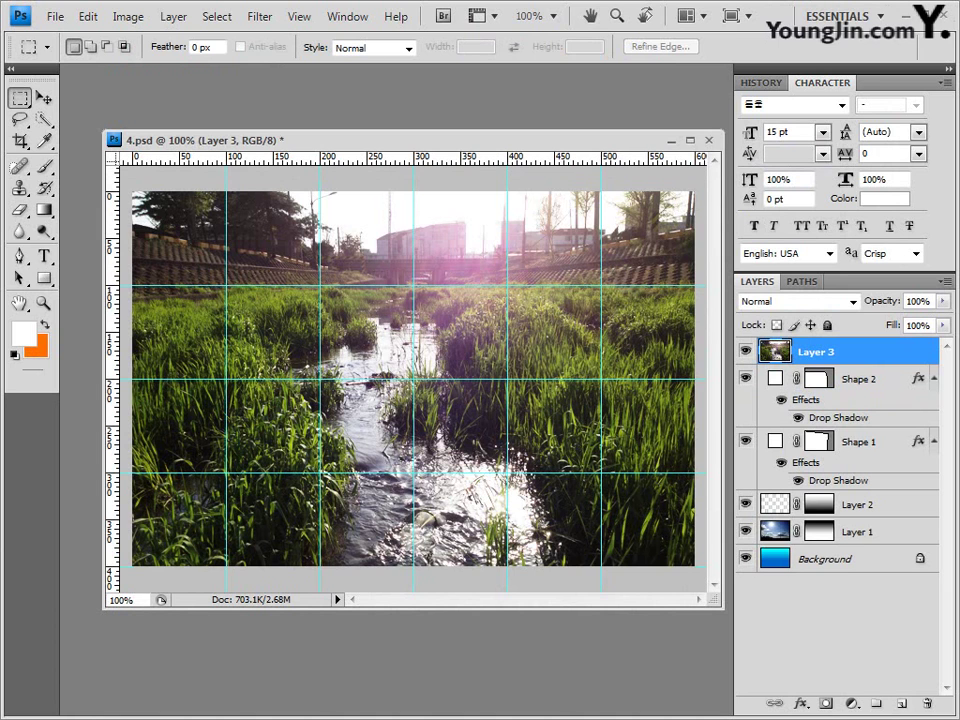
Step: Move the Layer 3 photo about 100 px left and 30 px up and clip it to Shape 2
key(v)
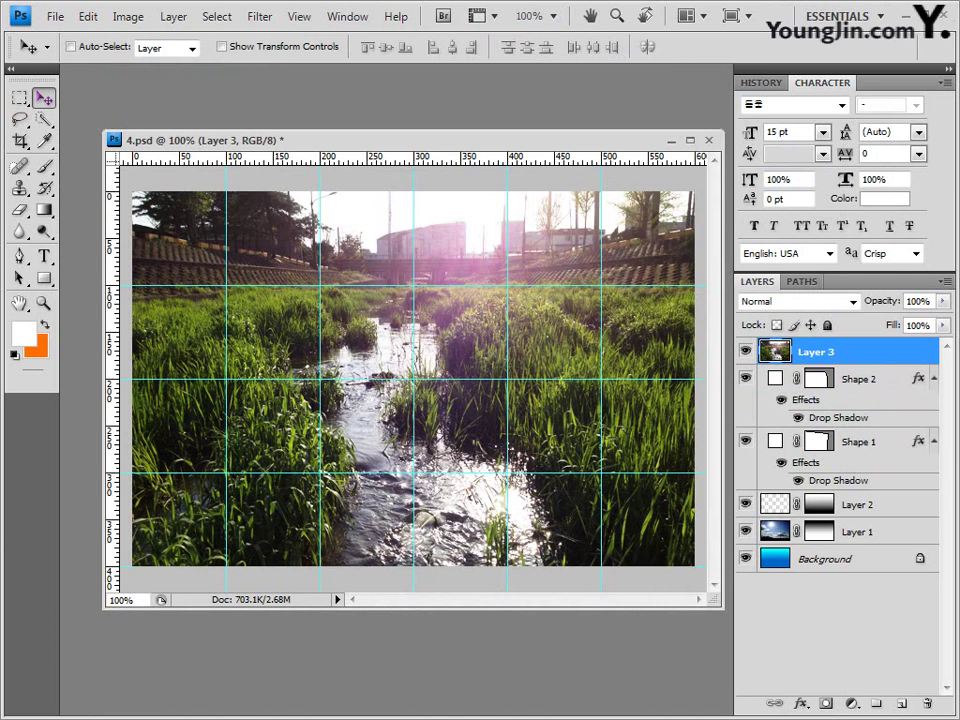
drag(563, 358, 467, 330)
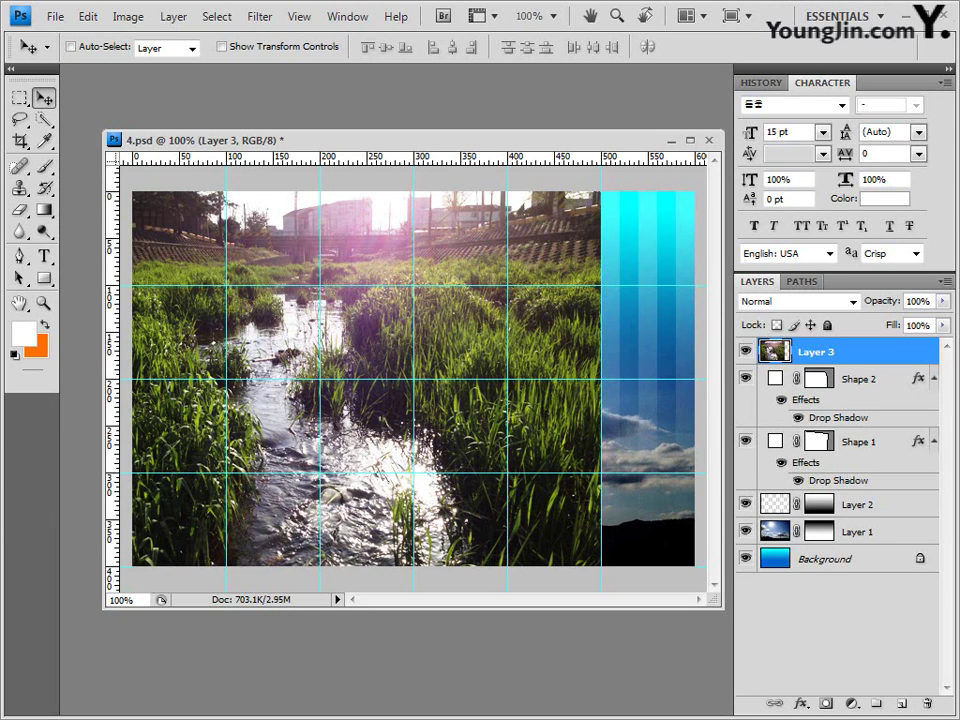
key(ctrl+alt+g)
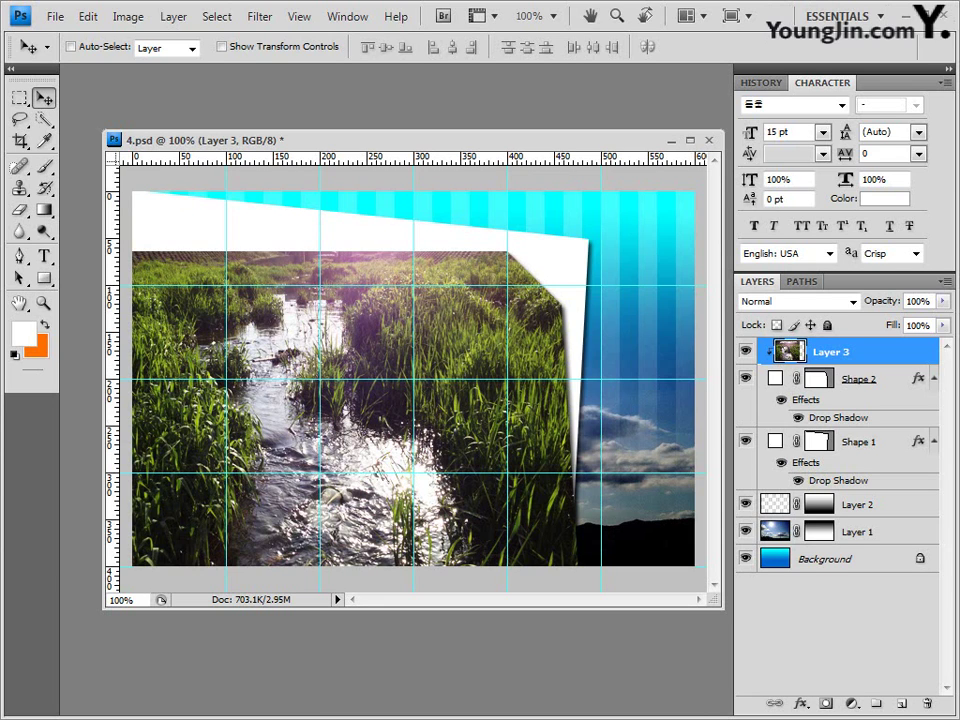
Step: Apply the Angled Strokes filter to Layer 3 with Direction Balance 50, Stroke Length 15 and Sharpness 3
click(259, 16)
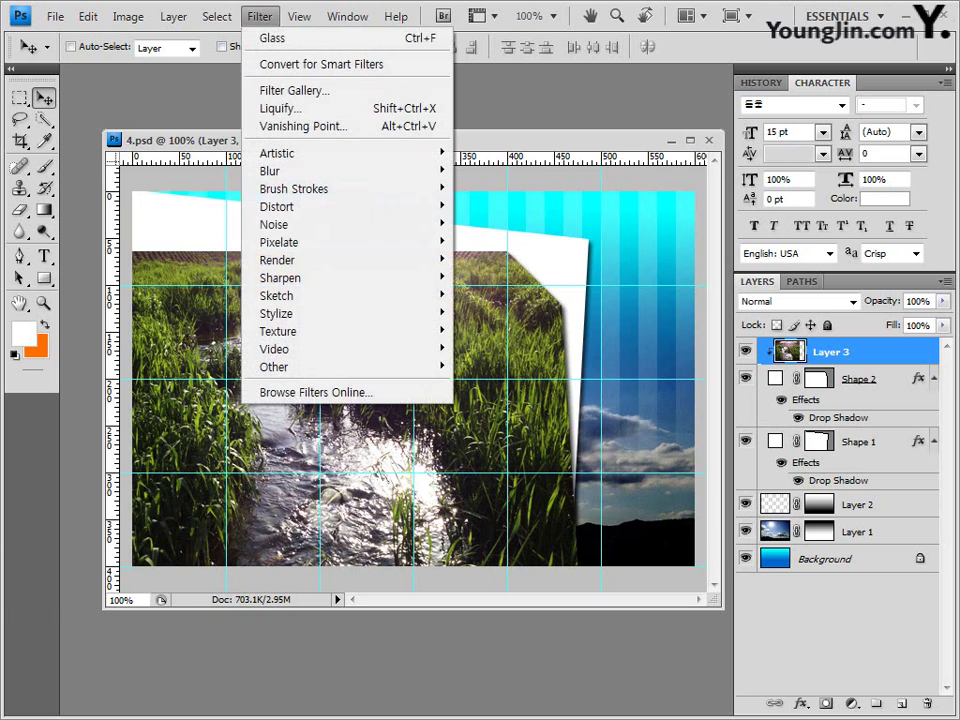
mouse_move(300, 188)
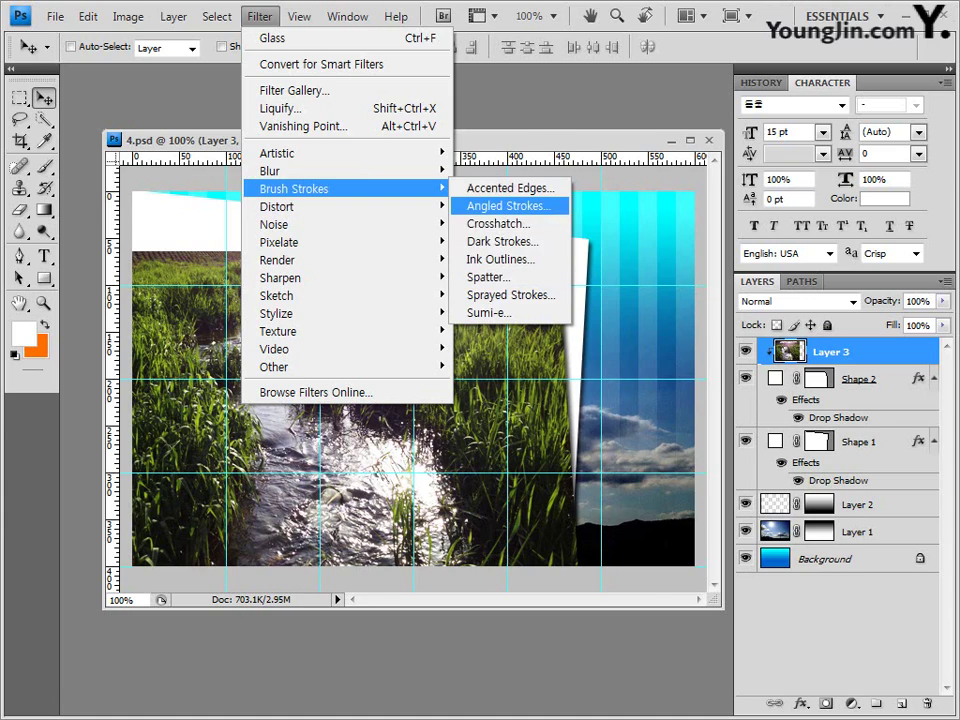
click(508, 205)
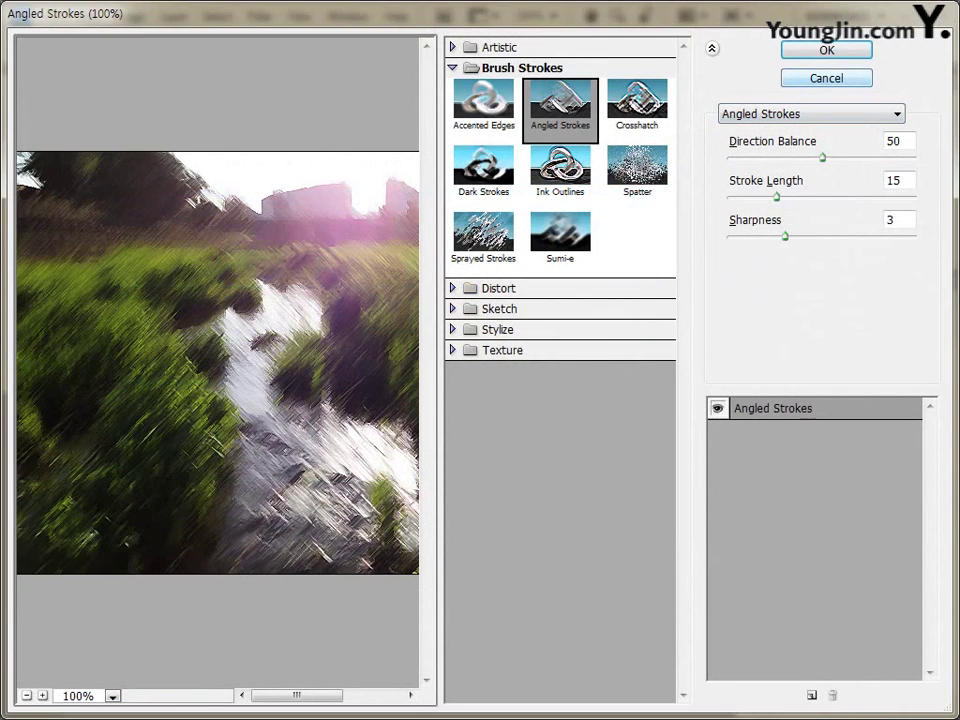
key(Return)
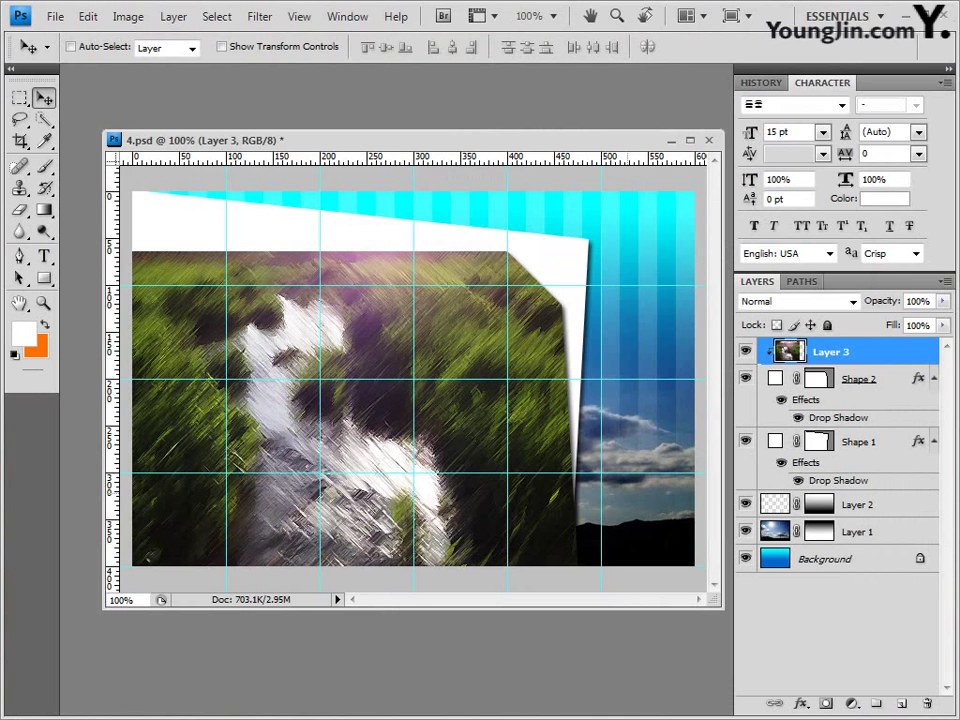
Step: Open the image 1급-14.jpg from its folder and float it in its own window
key(alt+Tab)
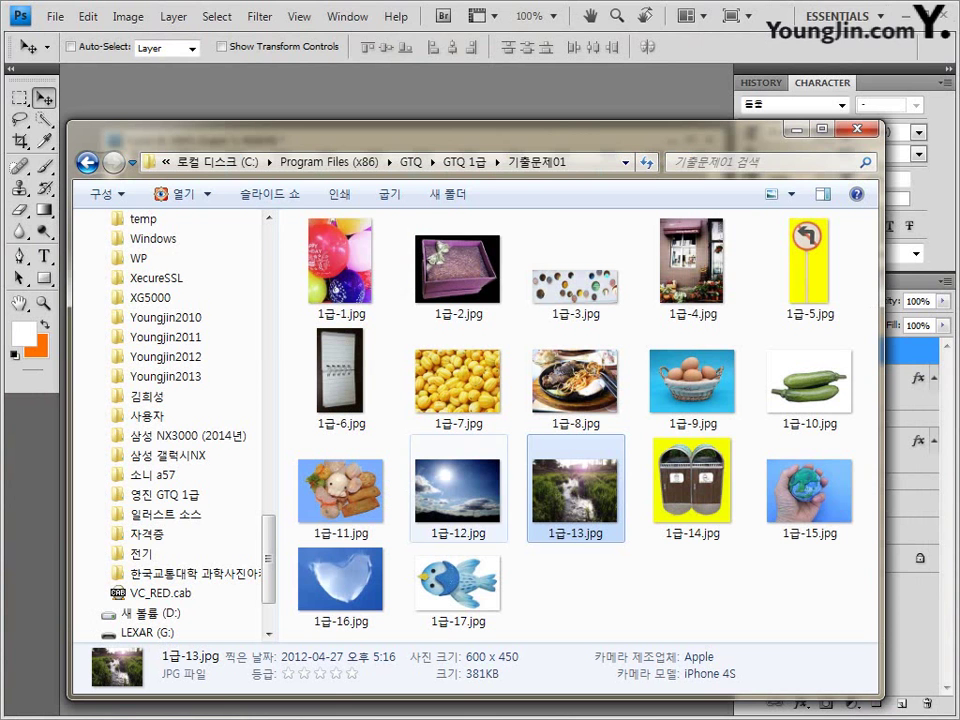
drag(692, 482, 386, 90)
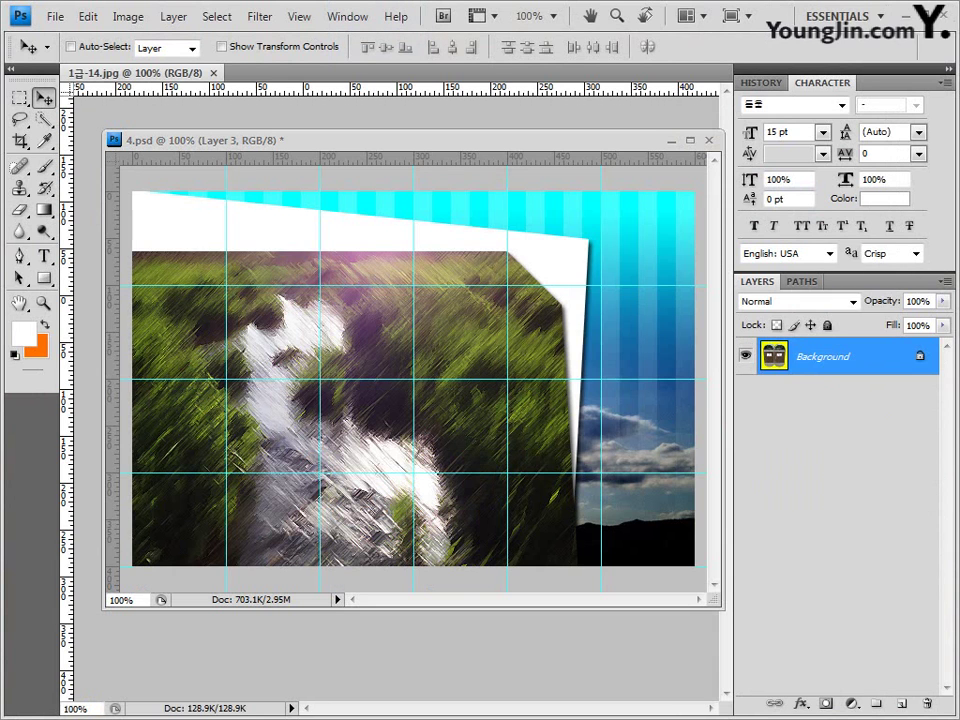
mouse_move(135, 73)
mouse_down()
mouse_move(375, 163)
mouse_move(281, 103)
mouse_up()
Step: Select the yellow background with the Magic Wand at tolerance 32, and invert the selection to isolate the two bins
click(44, 119)
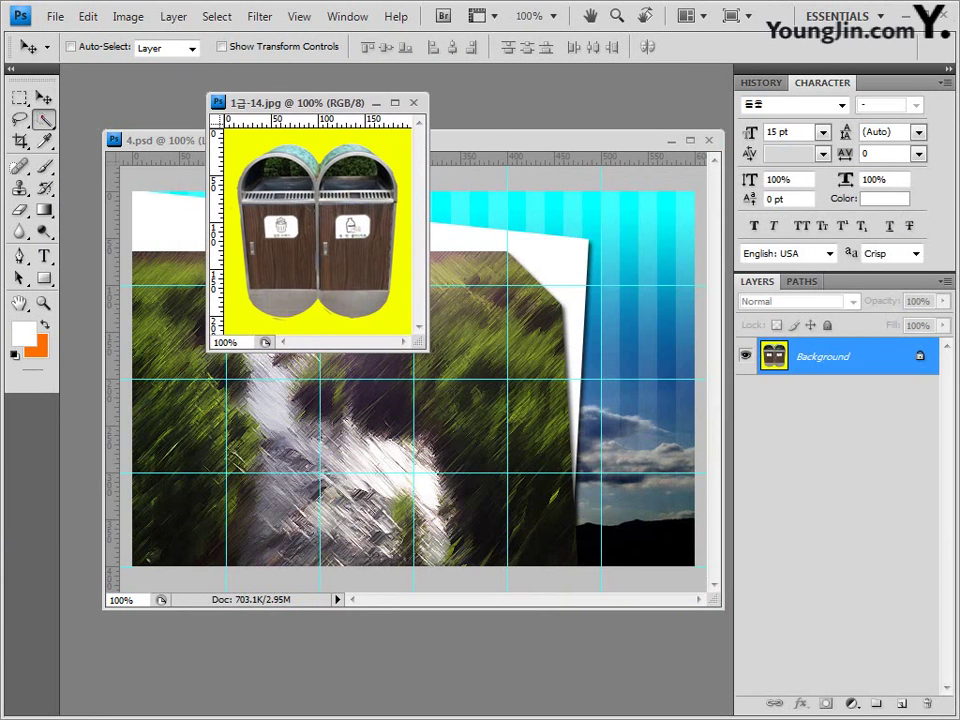
click(134, 134)
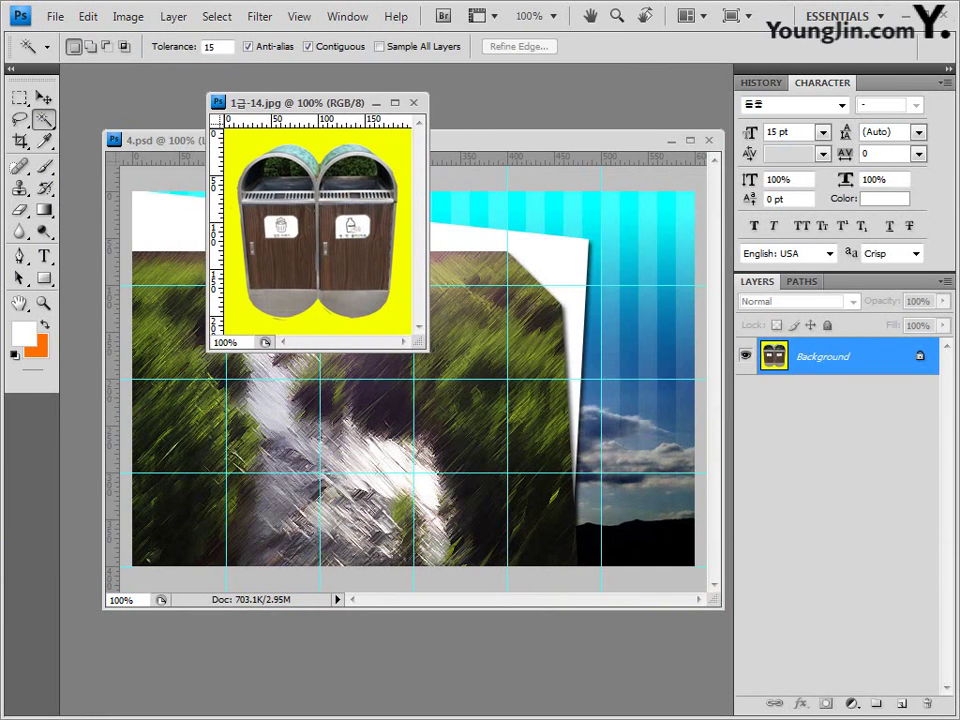
double_click(209, 46)
text(32)
click(246, 142)
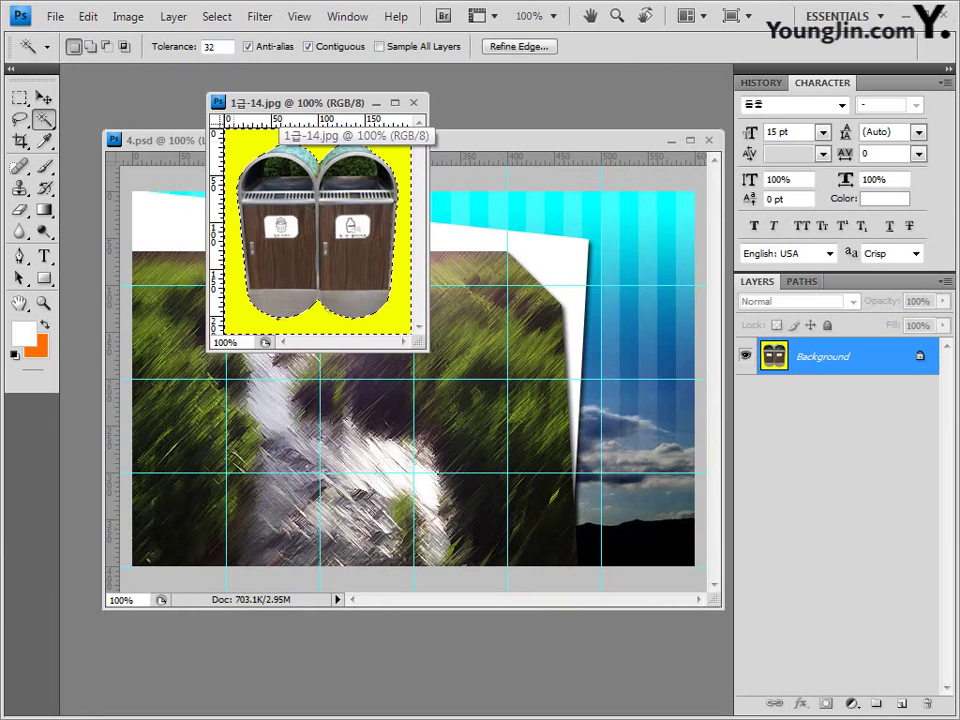
click(216, 16)
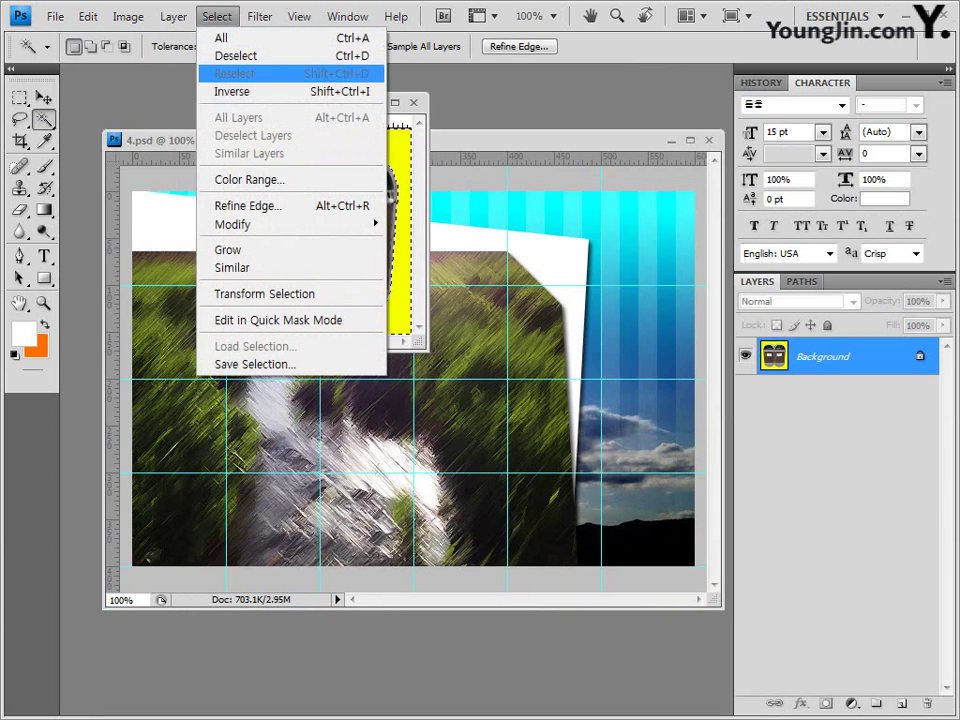
click(229, 90)
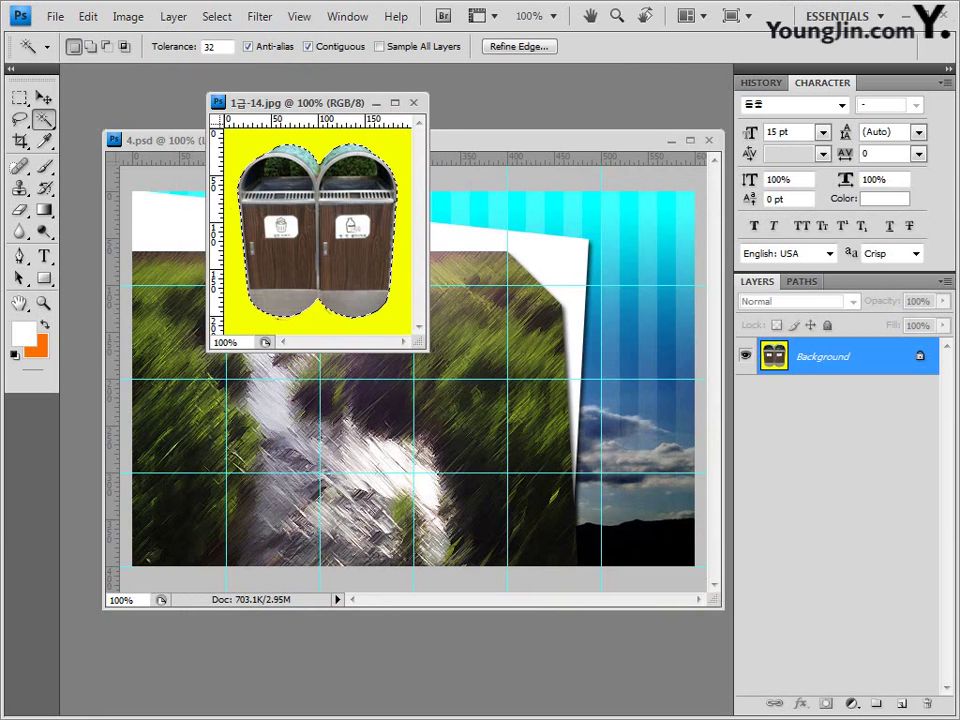
Step: Copy the selected bins into 4.psd above Layer 3, closing the source file, and move them about 105 px right and 105 px down
click(414, 103)
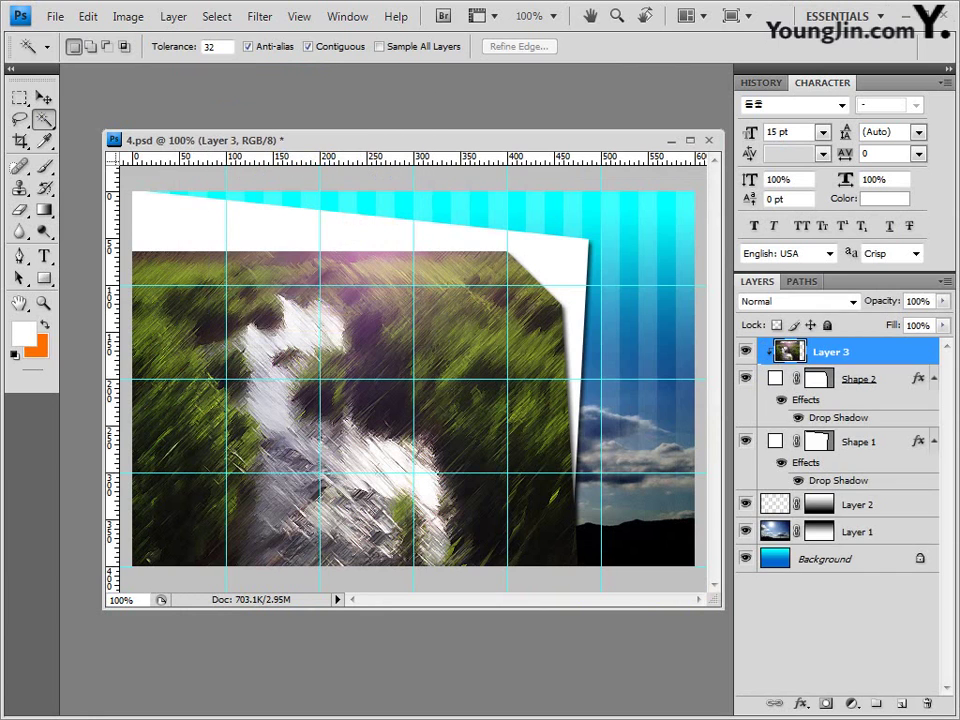
key(ctrl+v)
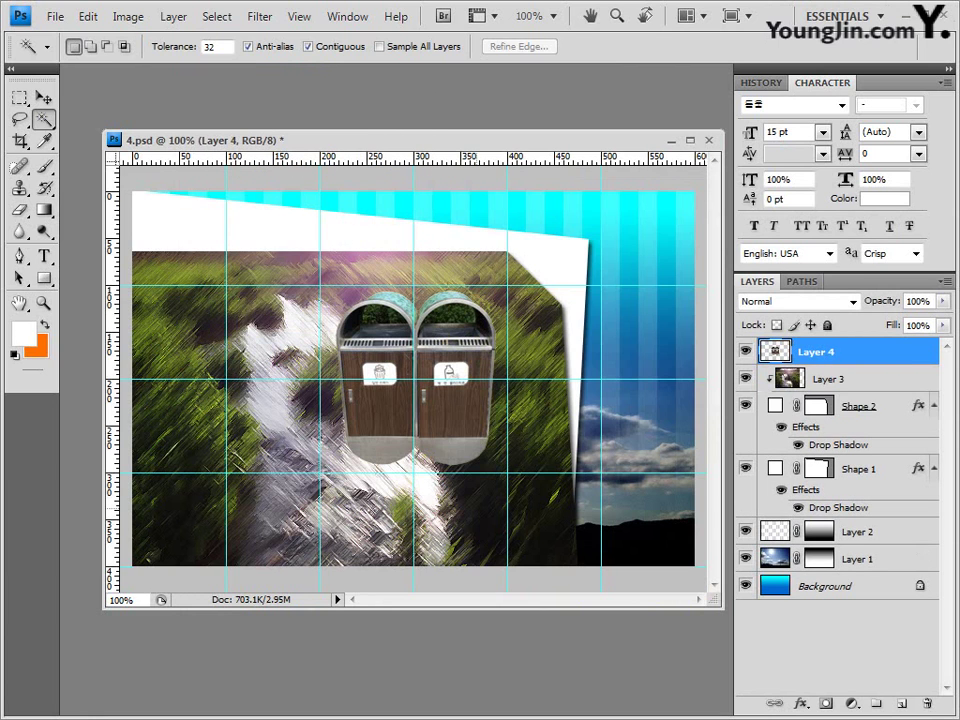
key(v)
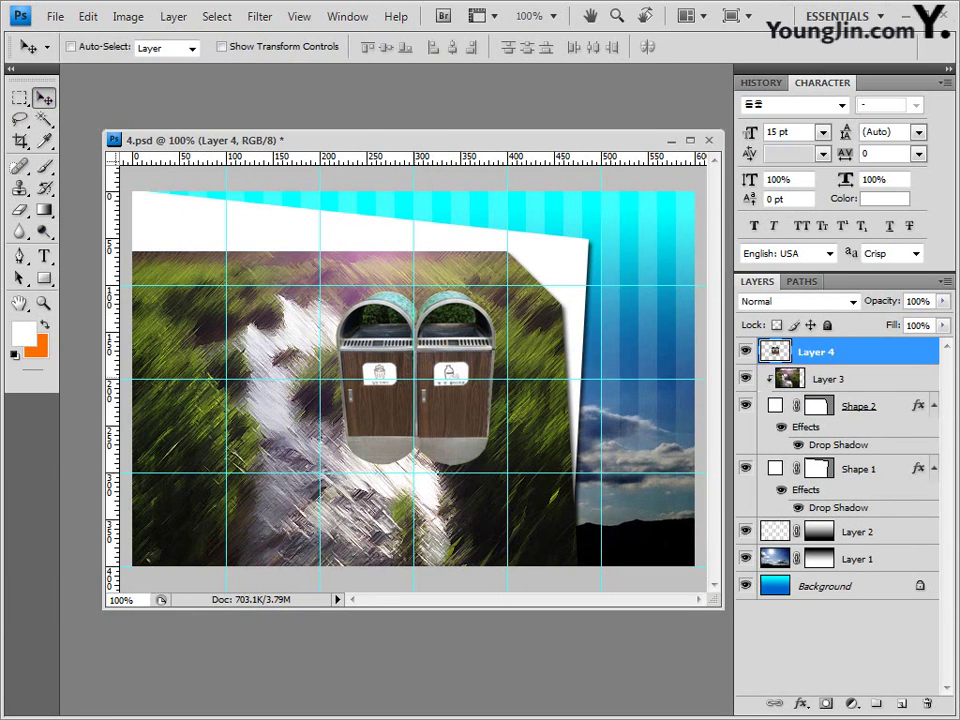
drag(415, 380, 520, 485)
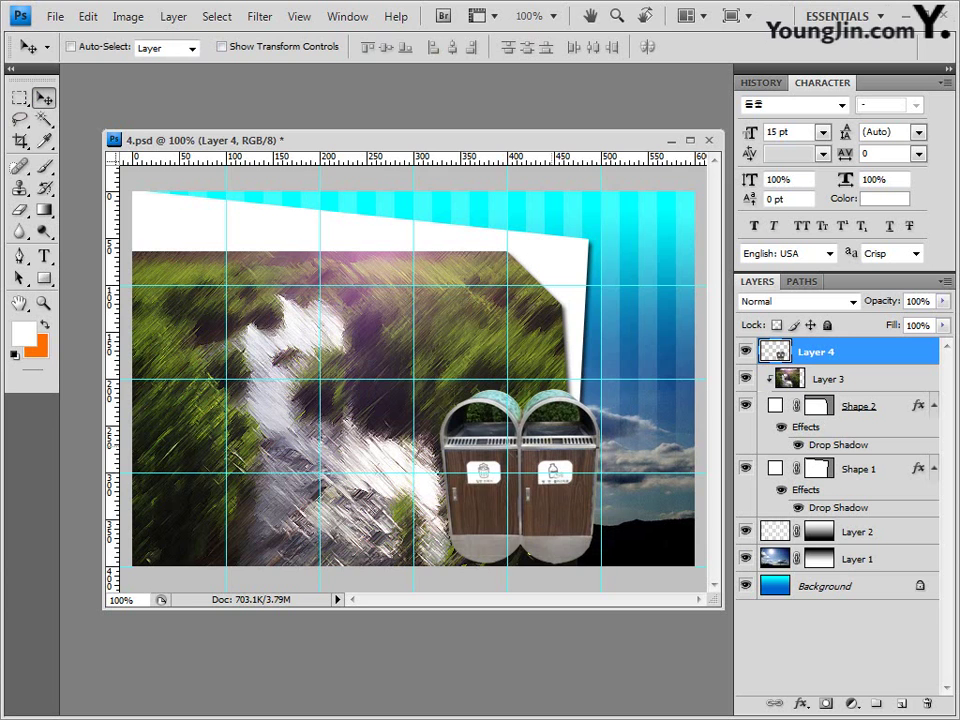
drag(551, 449, 545, 449)
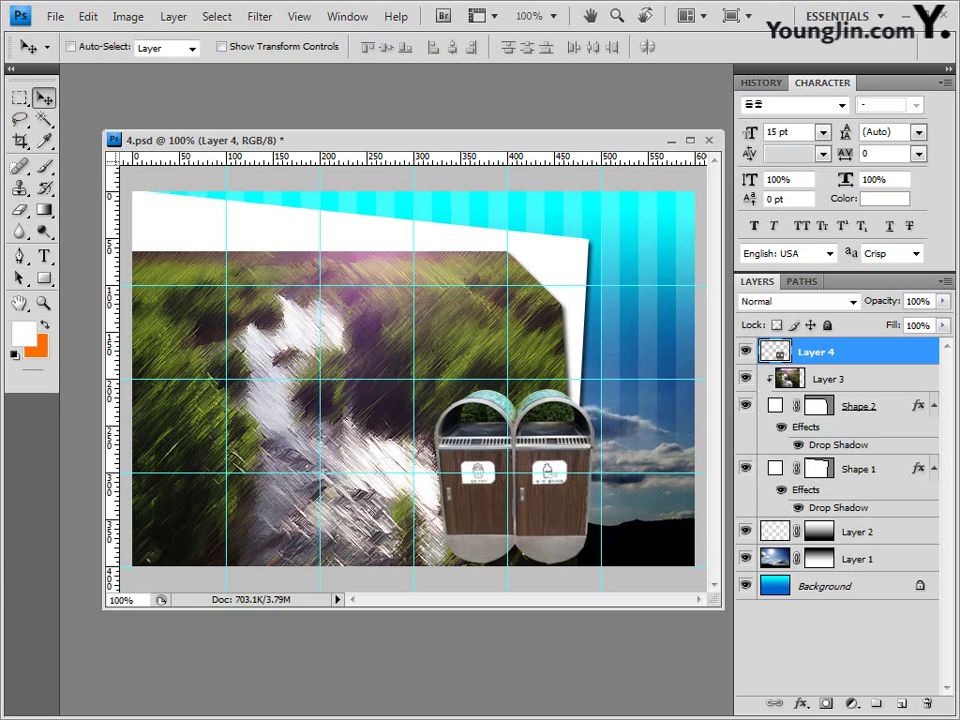
Step: Add a Drop Shadow with the default settings to the bins on Layer 4
click(801, 703)
click(862, 501)
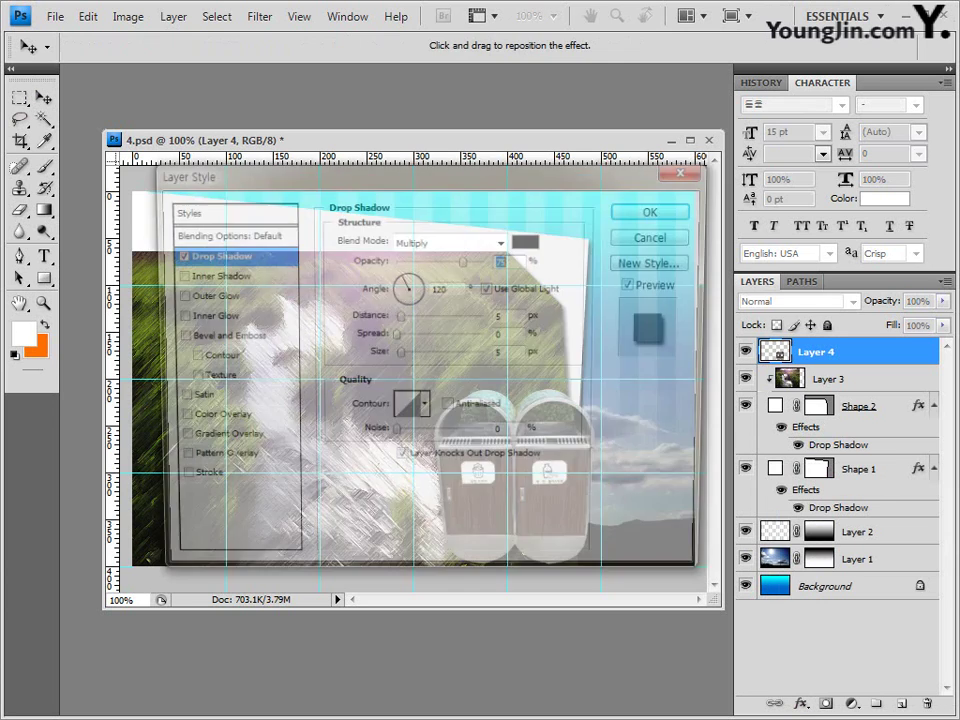
key(Return)
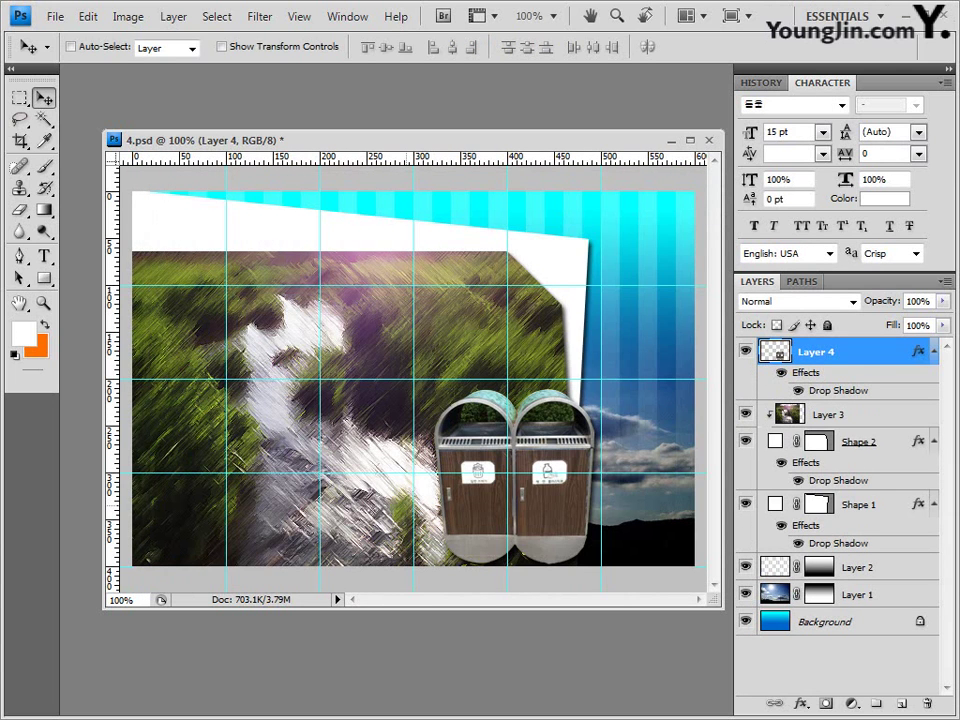
Step: Open the image 1급-15.jpg from its folder in a floating window
key(alt+Tab)
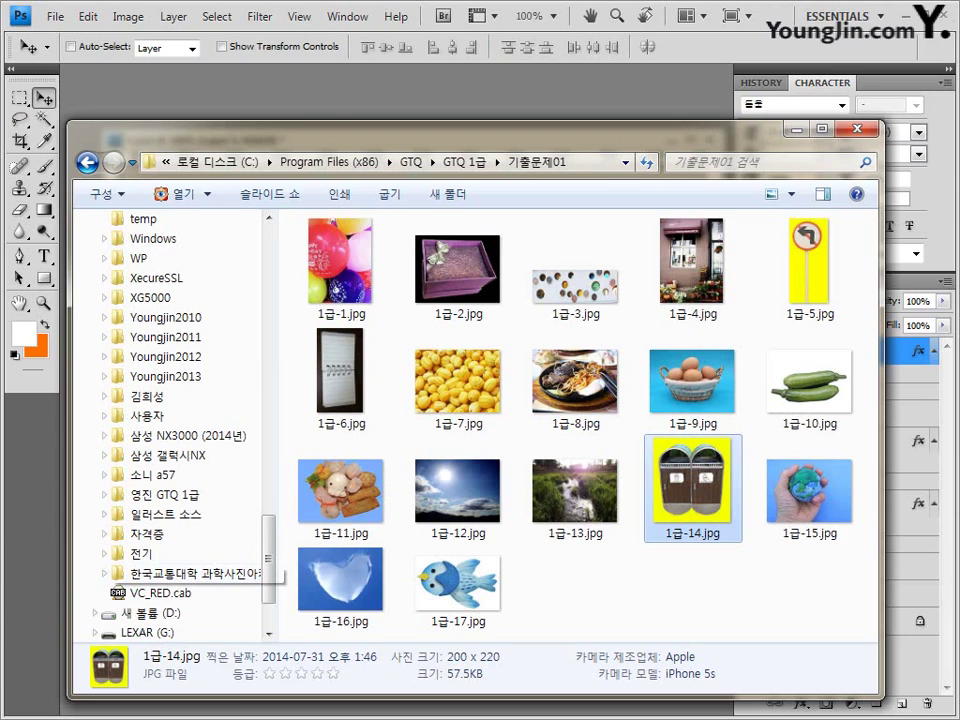
drag(809, 490, 550, 200)
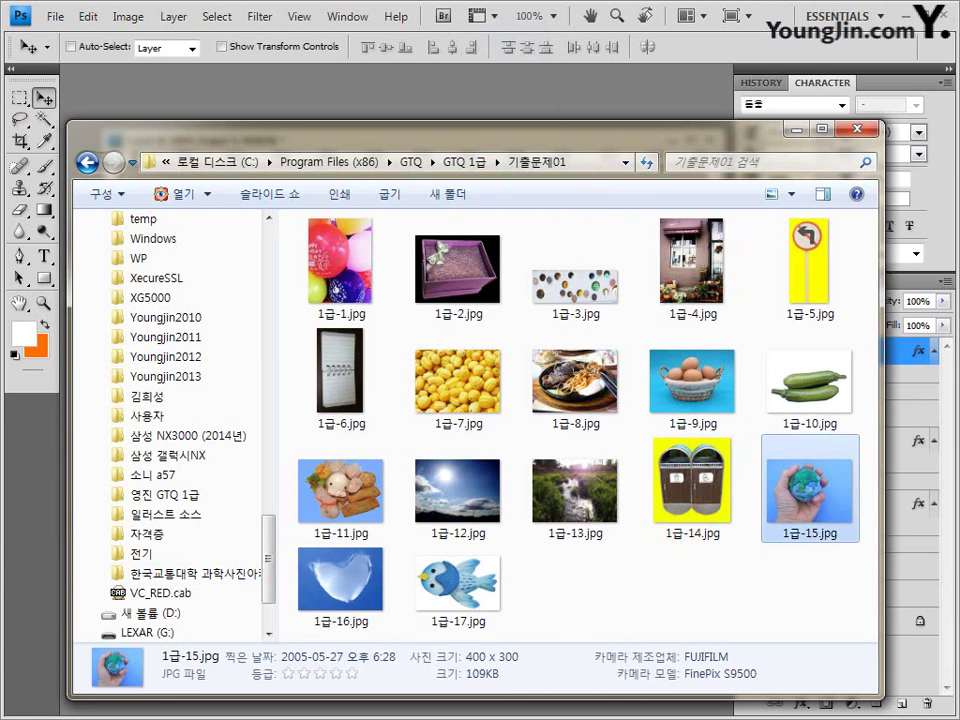
key(Return)
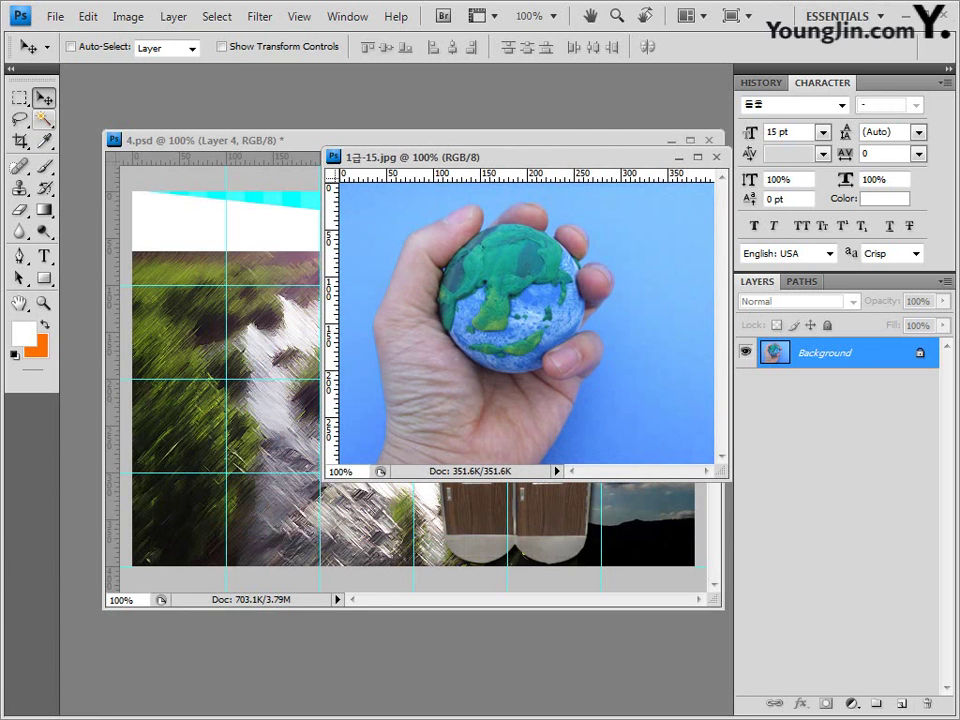
Step: Select the whole blue background with the Magic Wand at tolerance 32, including both lower areas, and invert it to isolate the hand
key(w)
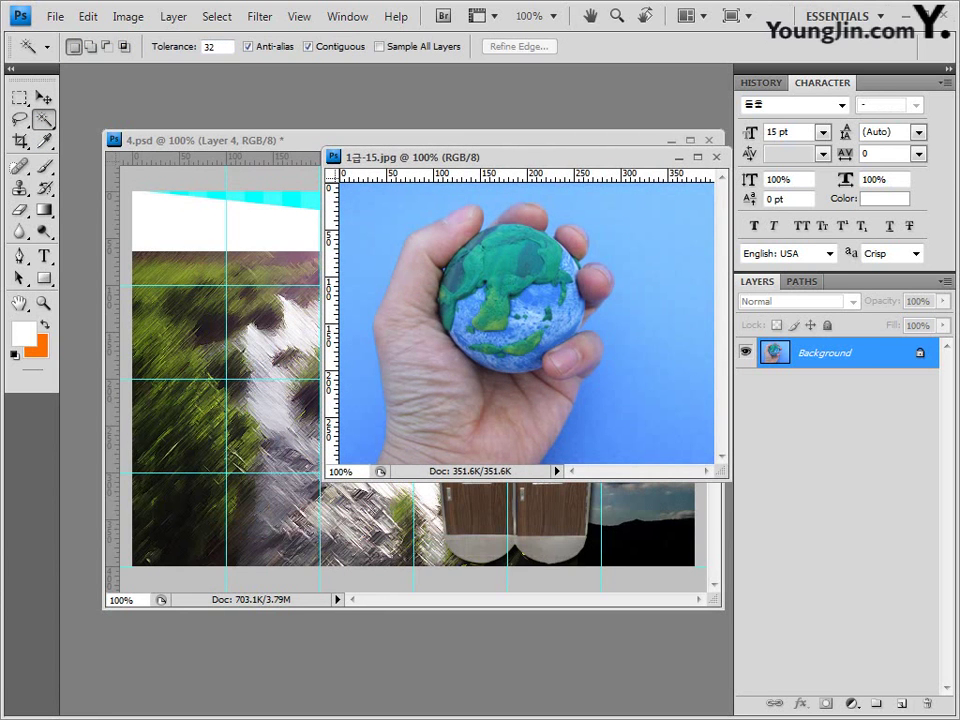
click(372, 210)
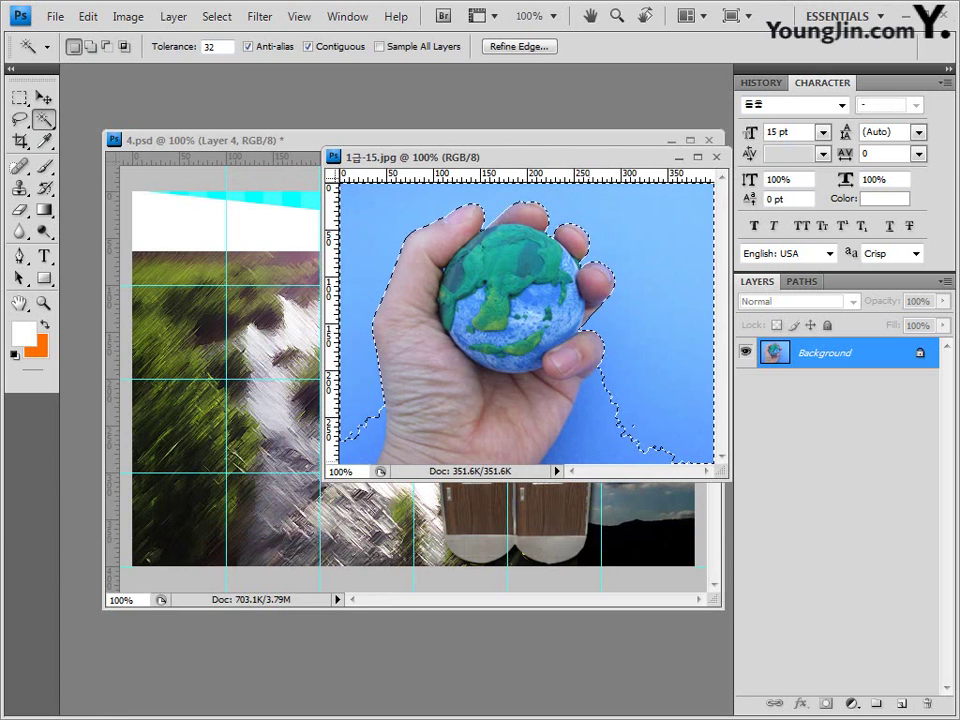
shift+click(360, 443)
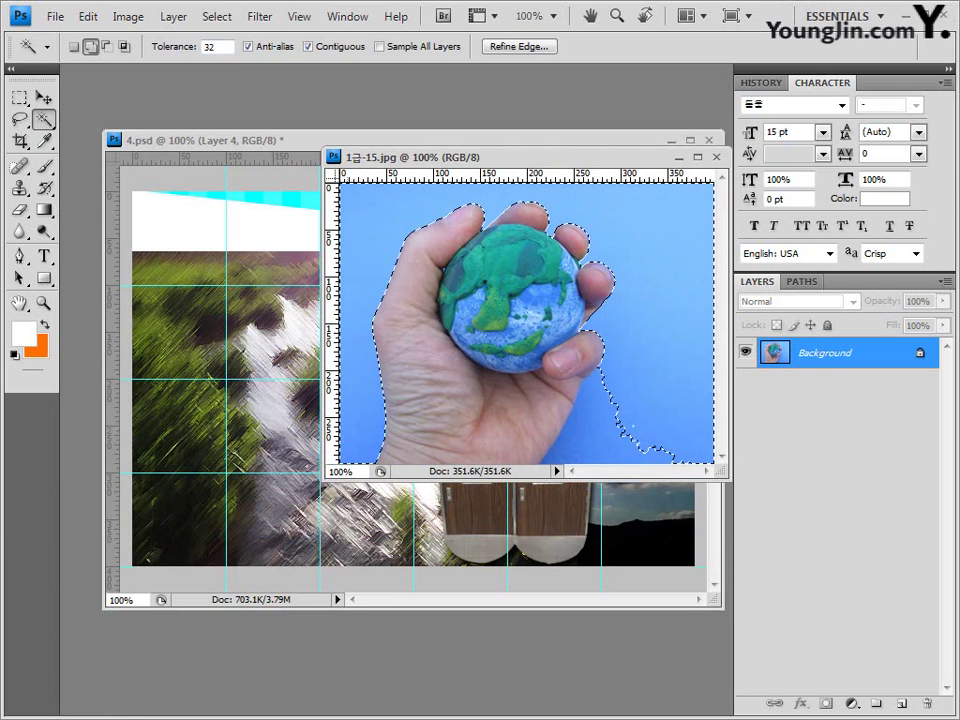
shift+click(598, 405)
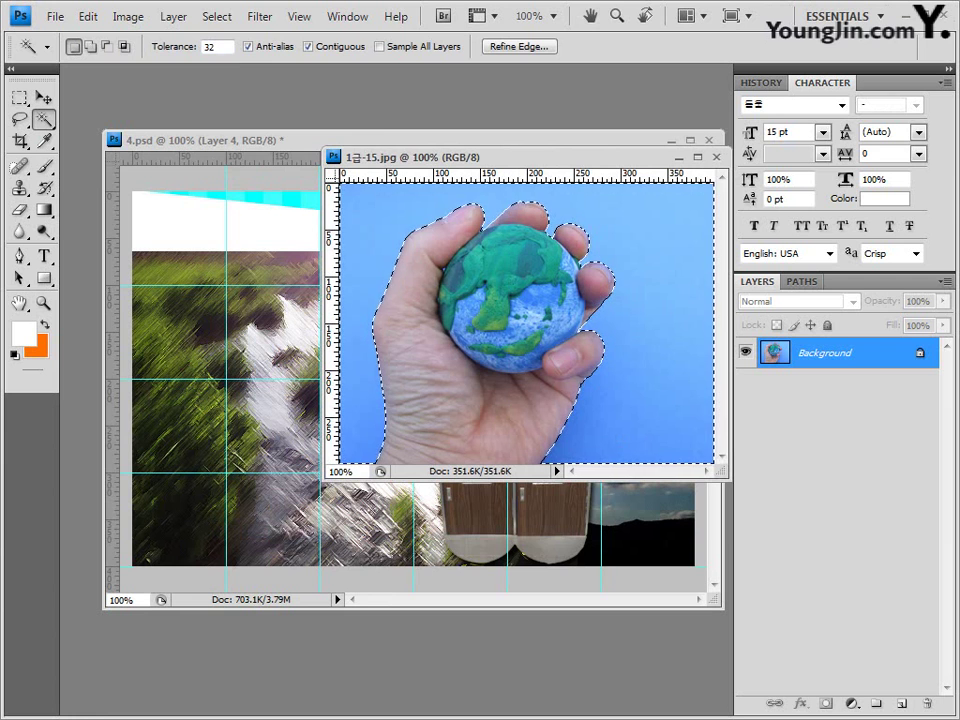
click(216, 16)
click(232, 90)
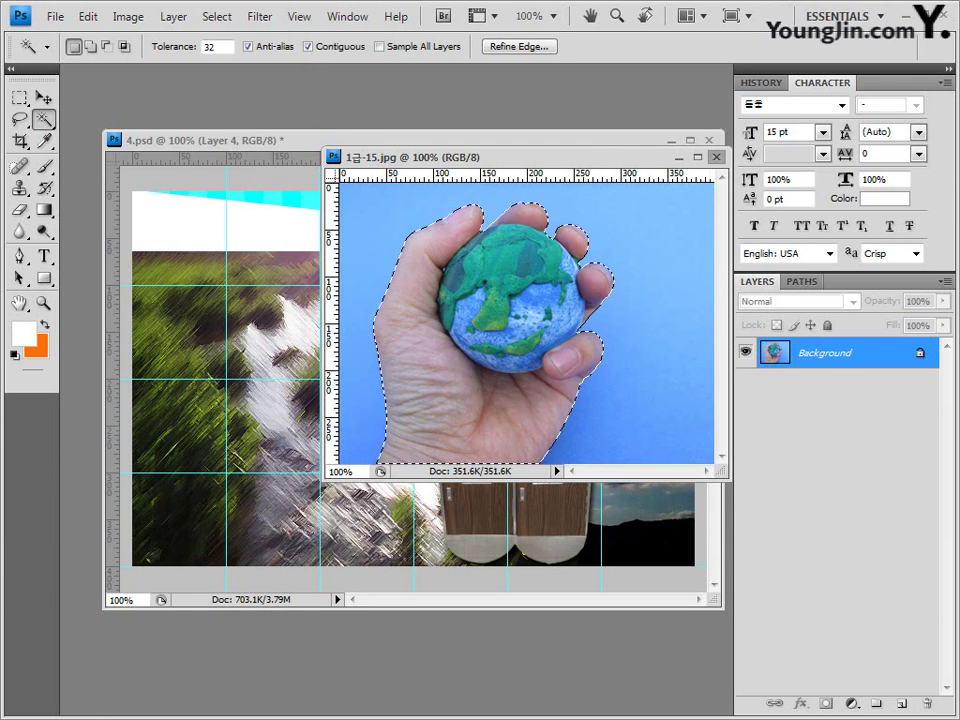
Step: Copy the selected hand with the globe into 4.psd as a layer above Layer 4, closing 1급-15.jpg
click(716, 157)
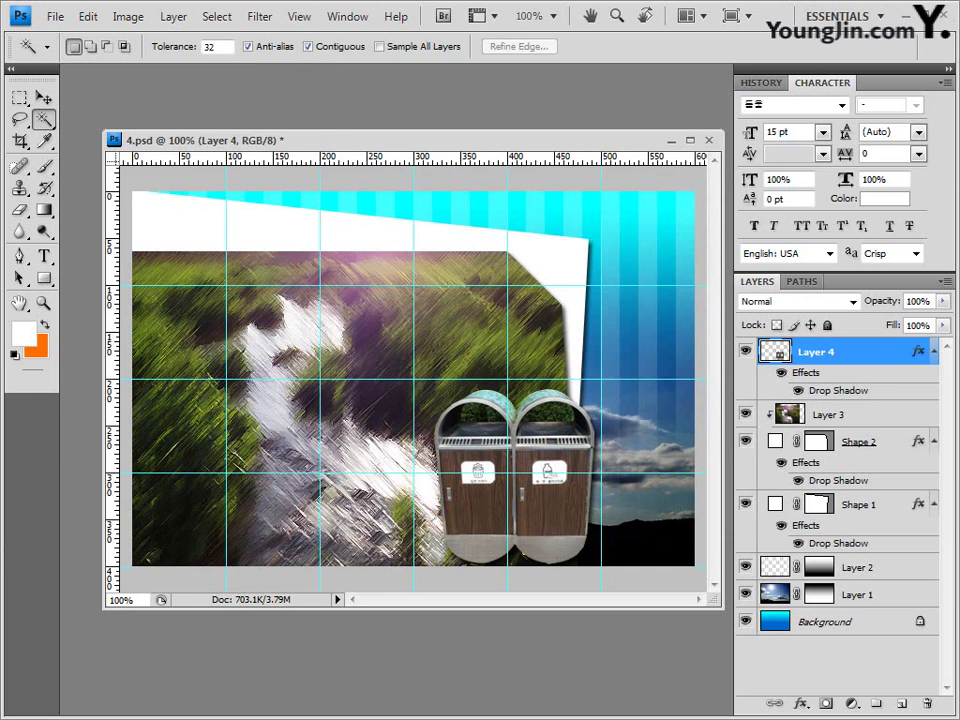
key(ctrl+v)
key(v)
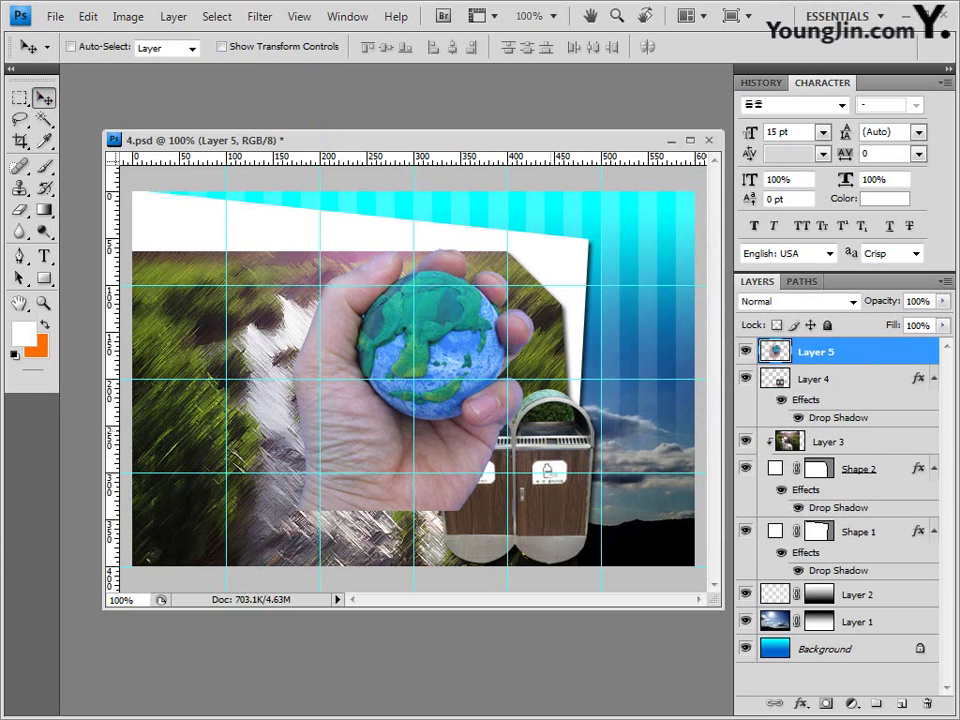
Step: Move the hand into the canvas's lower-left corner and scale it down to about 65%, keeping that corner fixed
drag(413, 350, 246, 407)
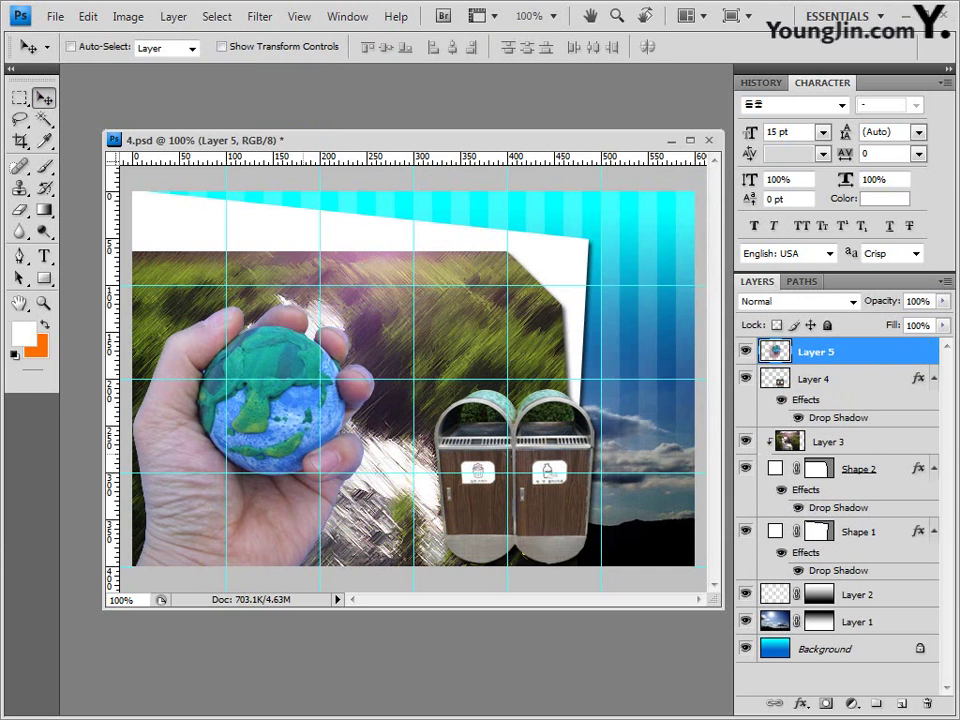
key(ctrl+t)
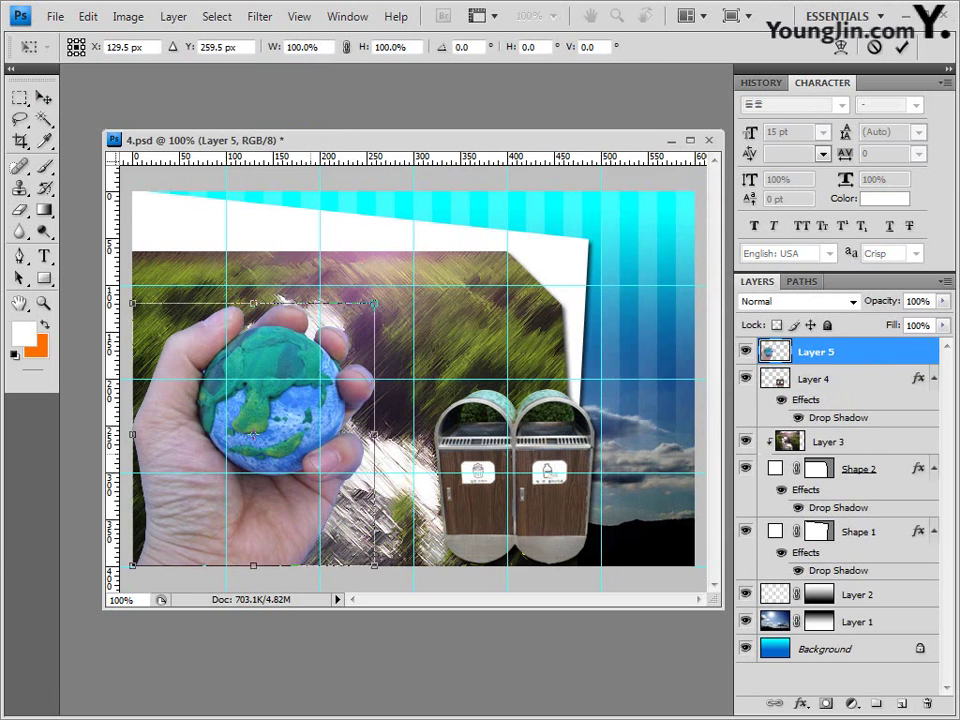
drag(374, 302, 290, 395)
key(Return)
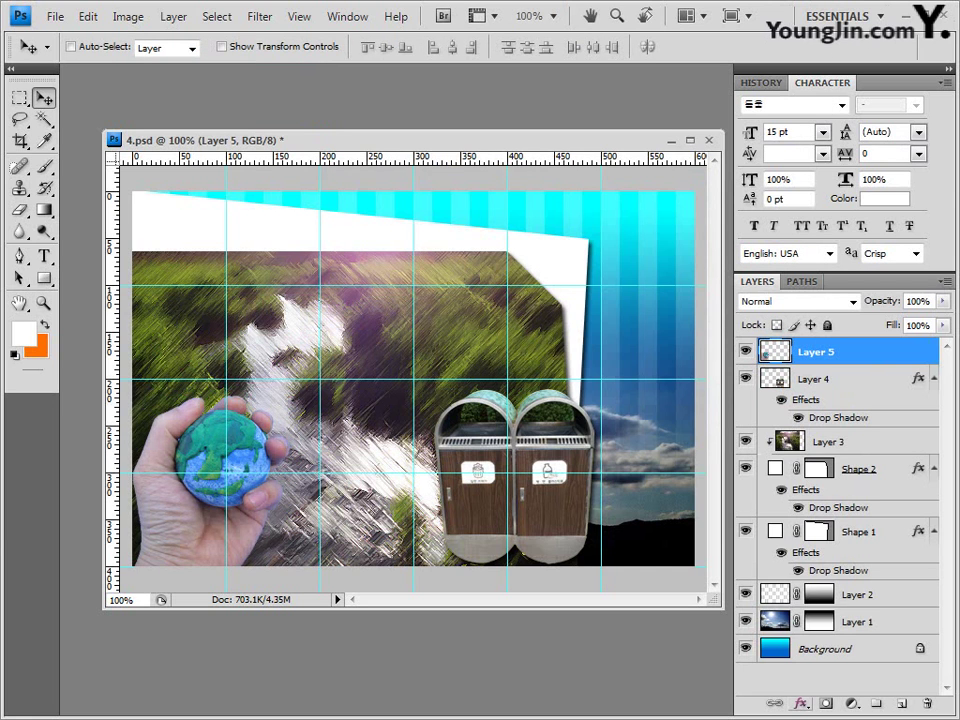
Step: Add Bevel and Emboss and Outer Glow with the default settings to Layer 5, leaving Drop Shadow off
click(801, 704)
click(850, 589)
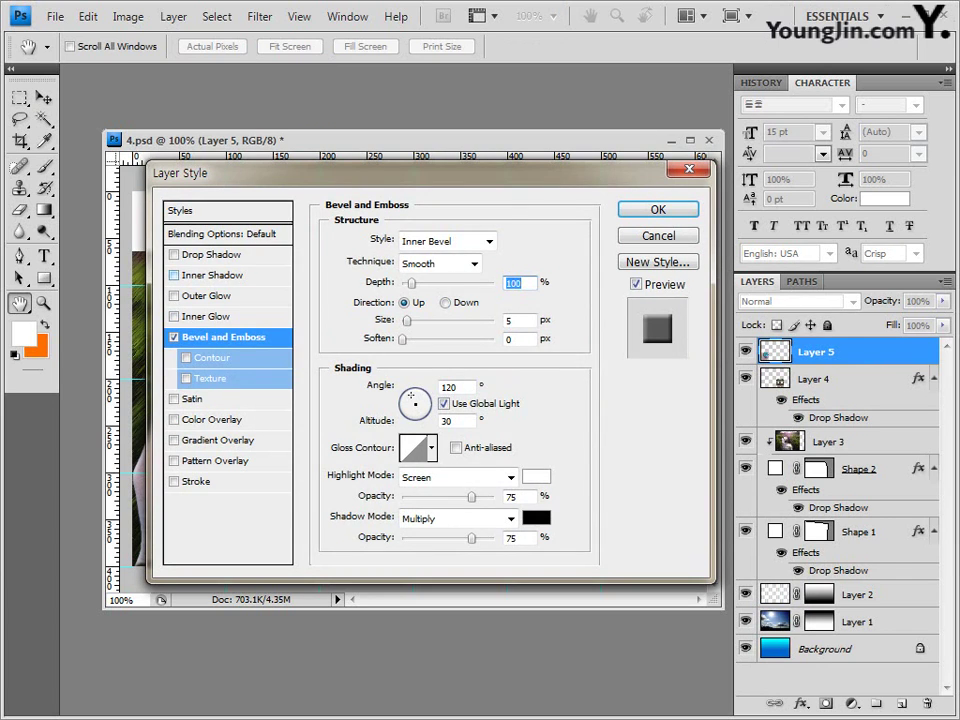
click(213, 254)
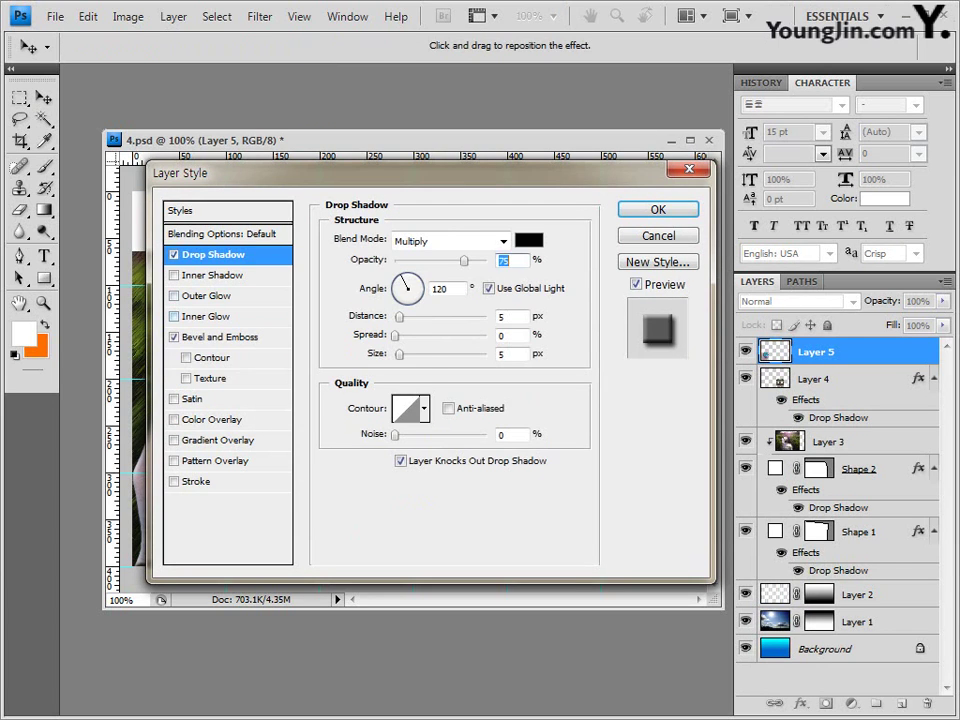
click(208, 295)
click(174, 254)
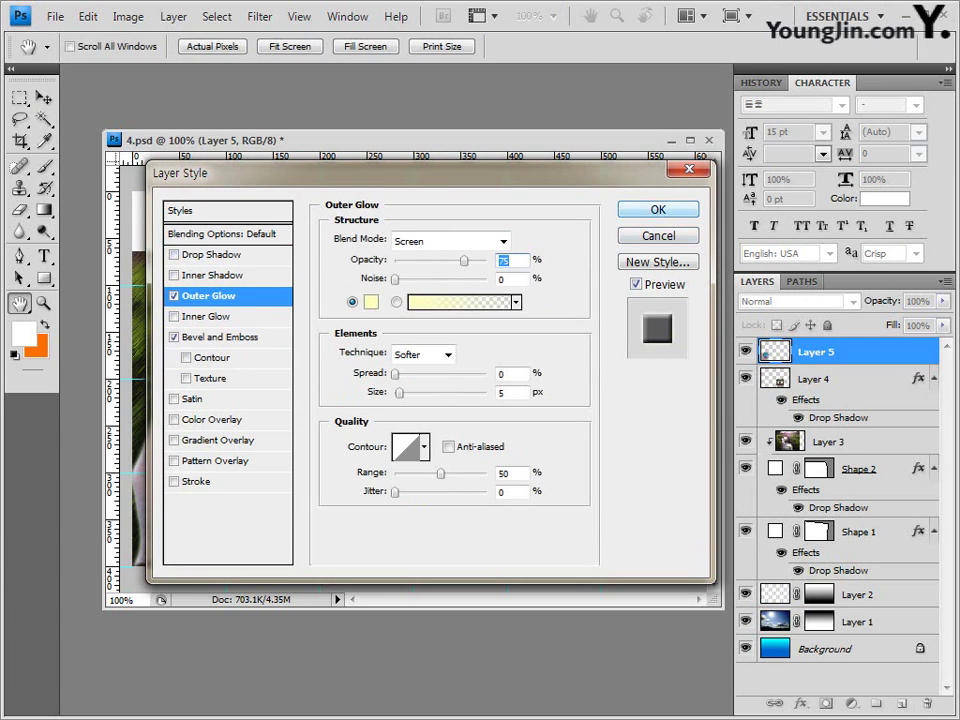
key(Return)
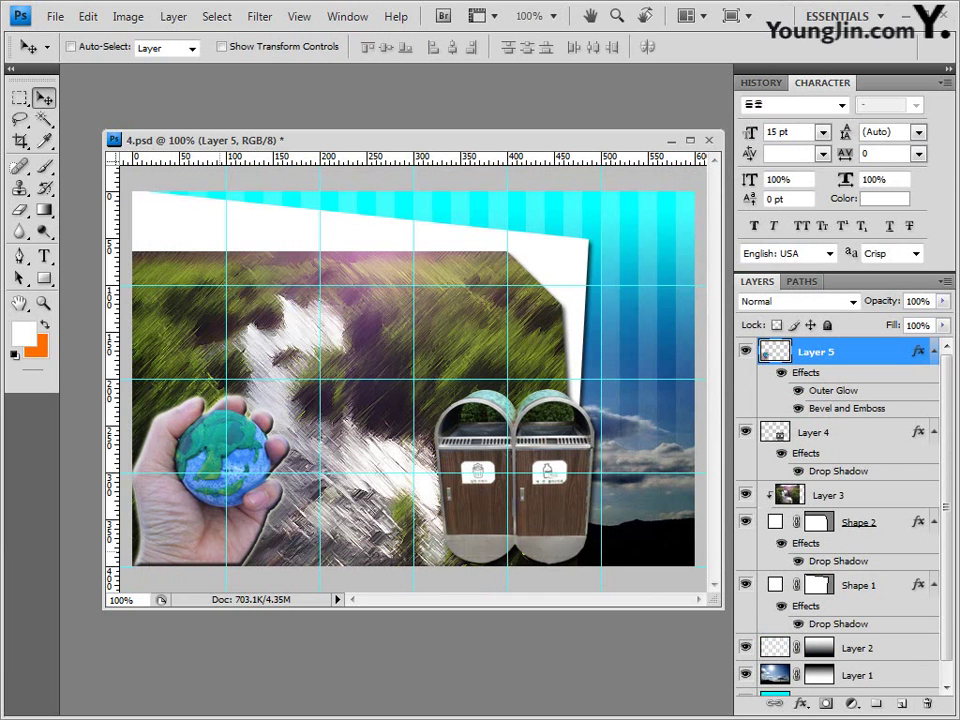
Step: Open 1급-16.jpg and dock it in the same window as 4.psd
key(alt+Tab)
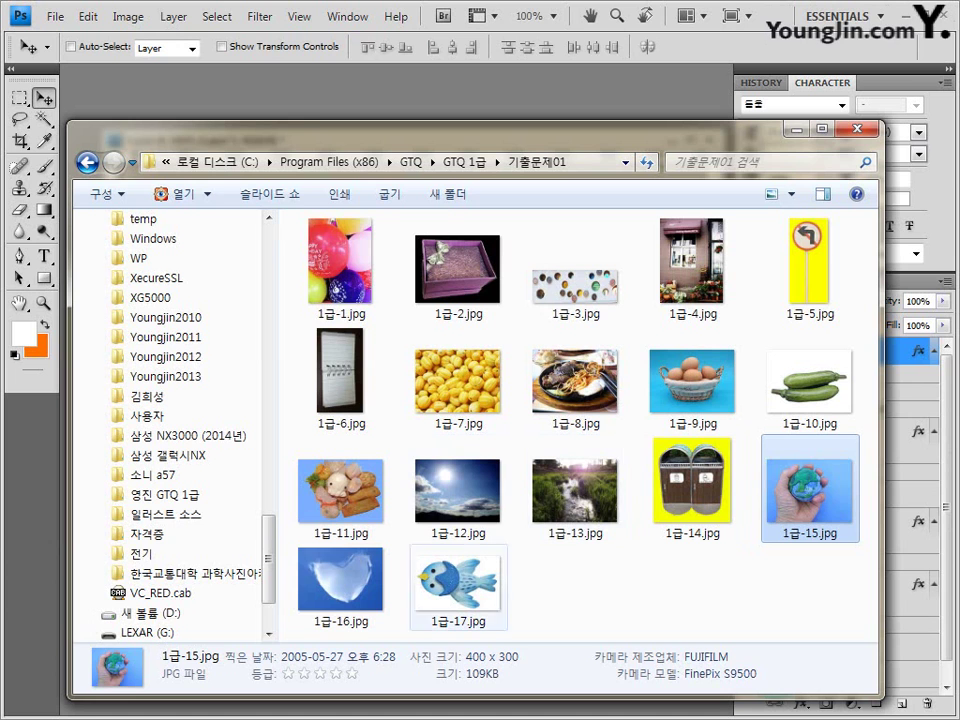
drag(341, 585, 292, 102)
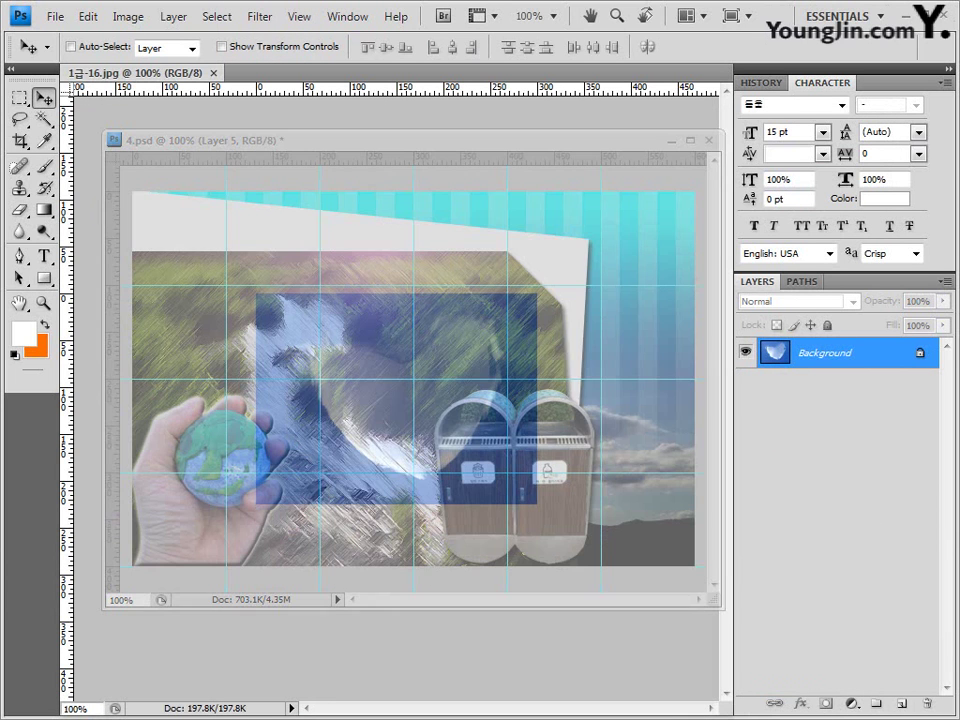
drag(135, 73, 308, 145)
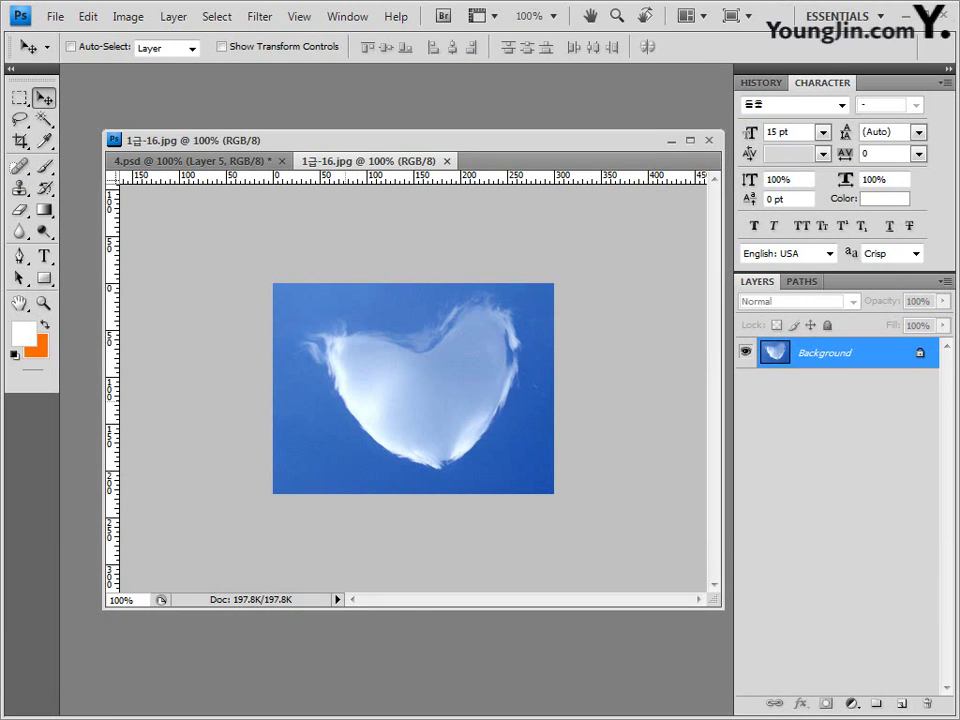
Step: Select the blue sky around the heart-shaped cloud with the Magic Wand at tolerance 32 and invert the selection
click(44, 119)
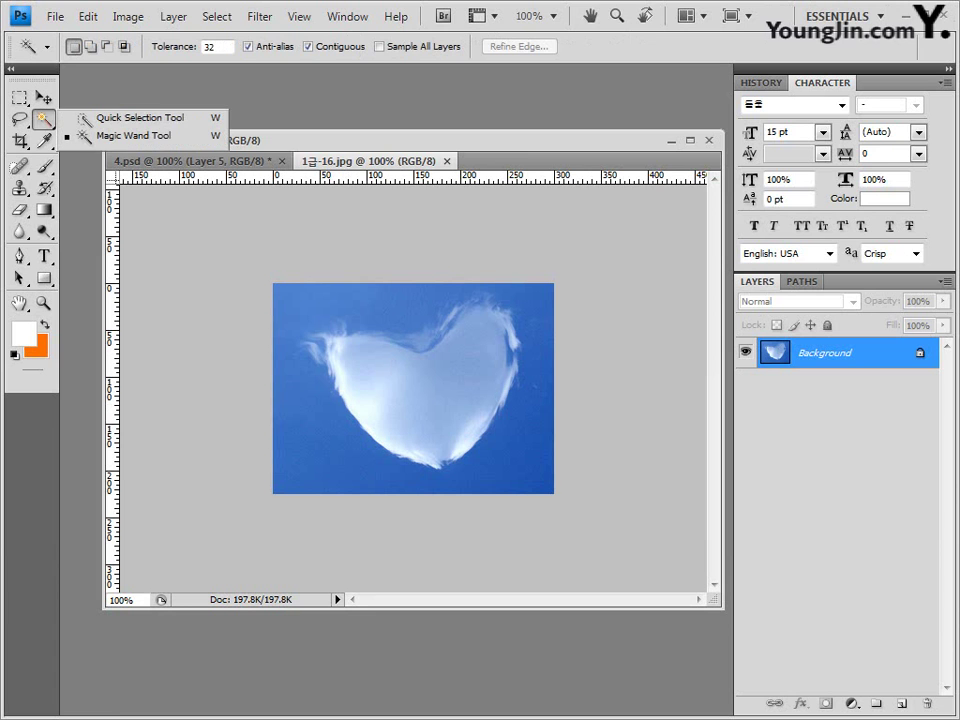
click(339, 452)
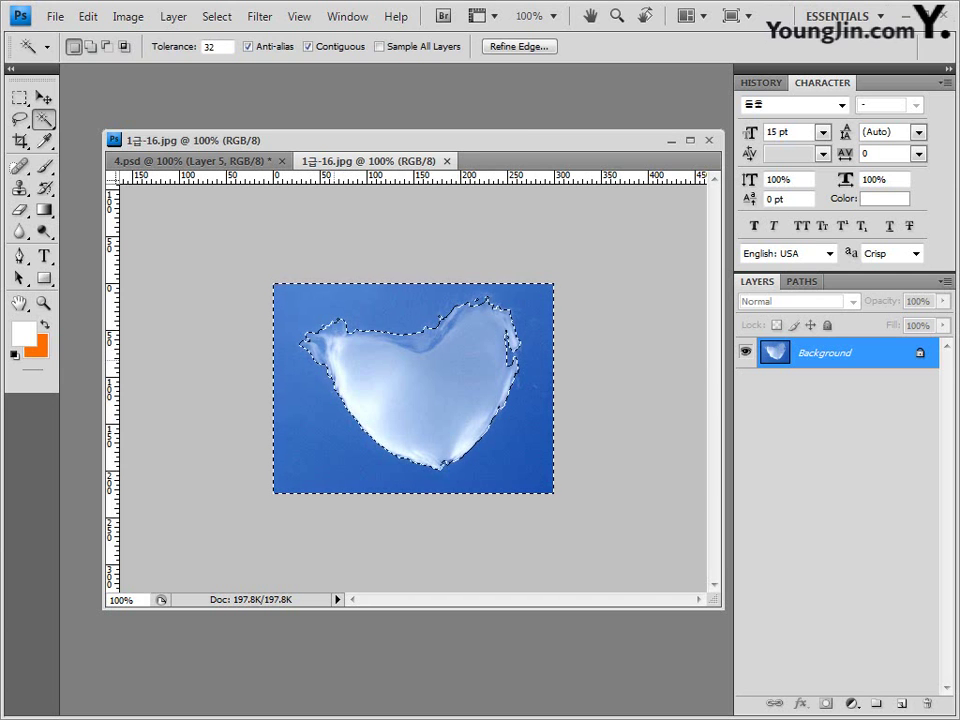
click(217, 16)
click(240, 91)
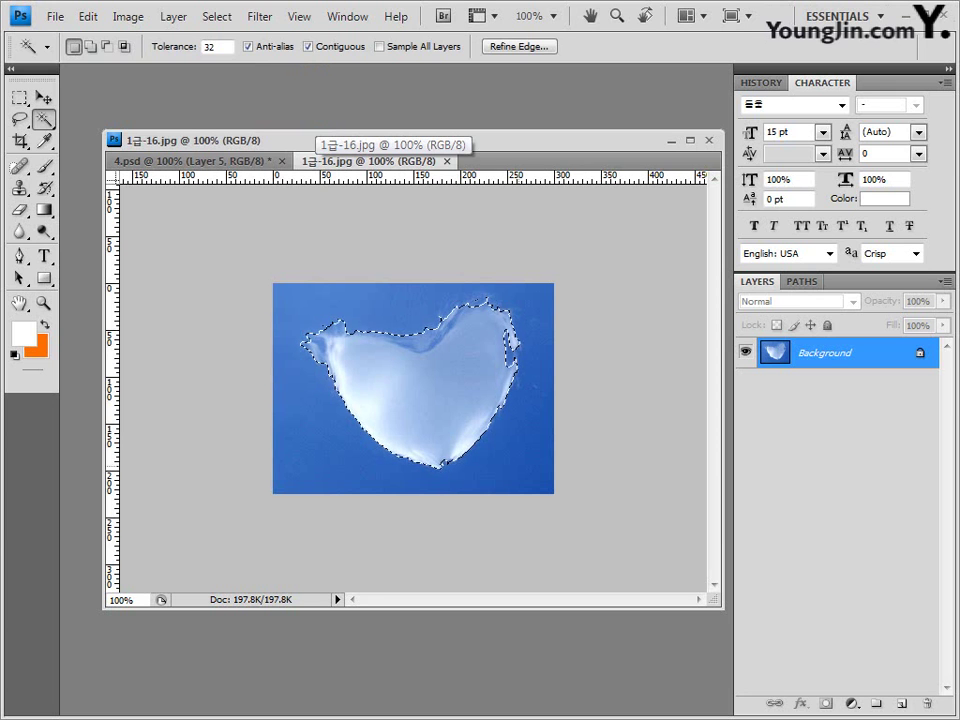
Step: Copy the selected heart cloud into 4.psd above Layer 5, closing 1급-16.jpg, and scale it to about 50% above the bins
click(447, 161)
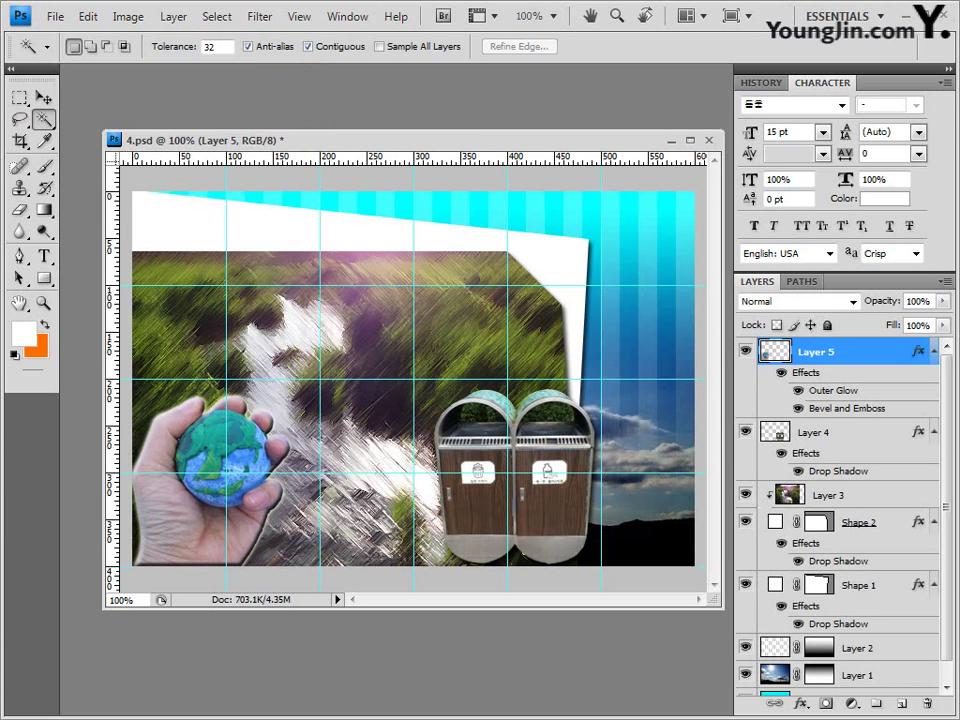
key(ctrl+v)
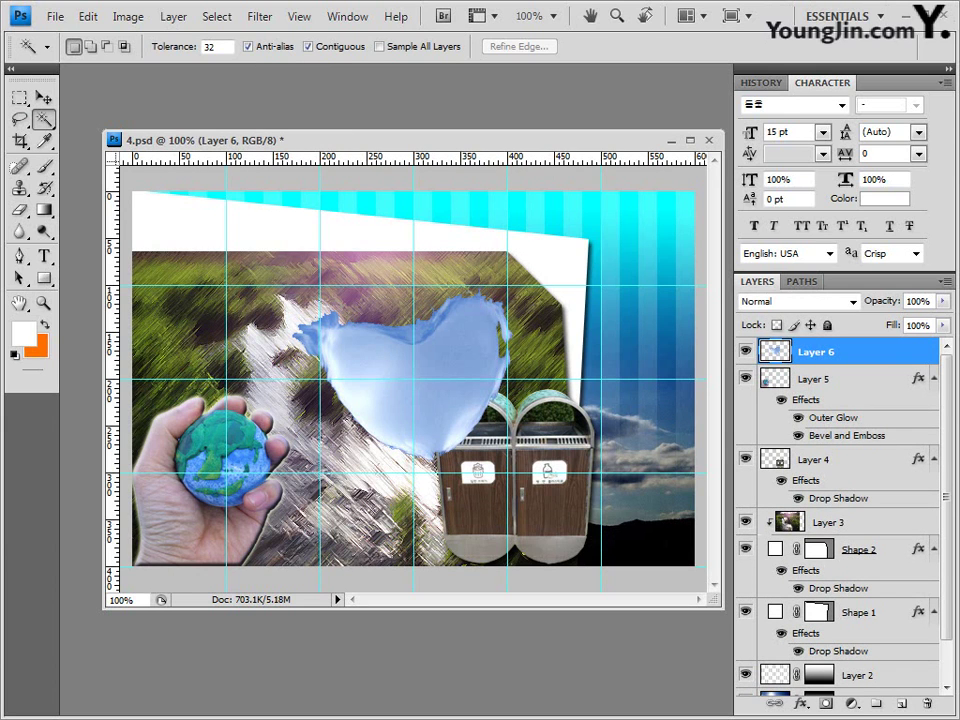
key(v)
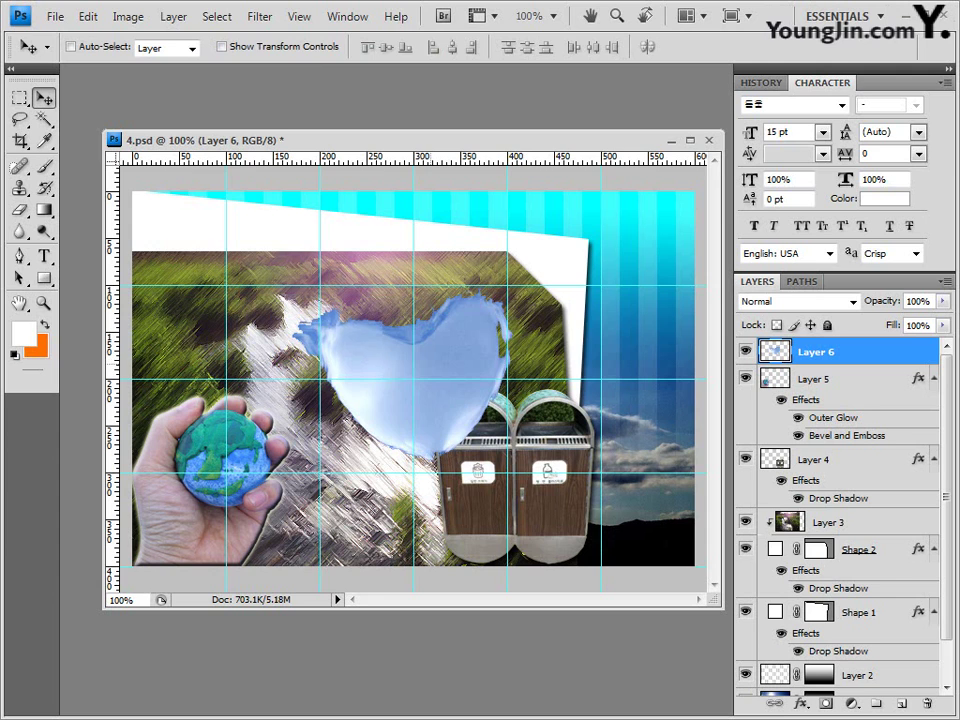
drag(408, 369, 549, 328)
key(ctrl+t)
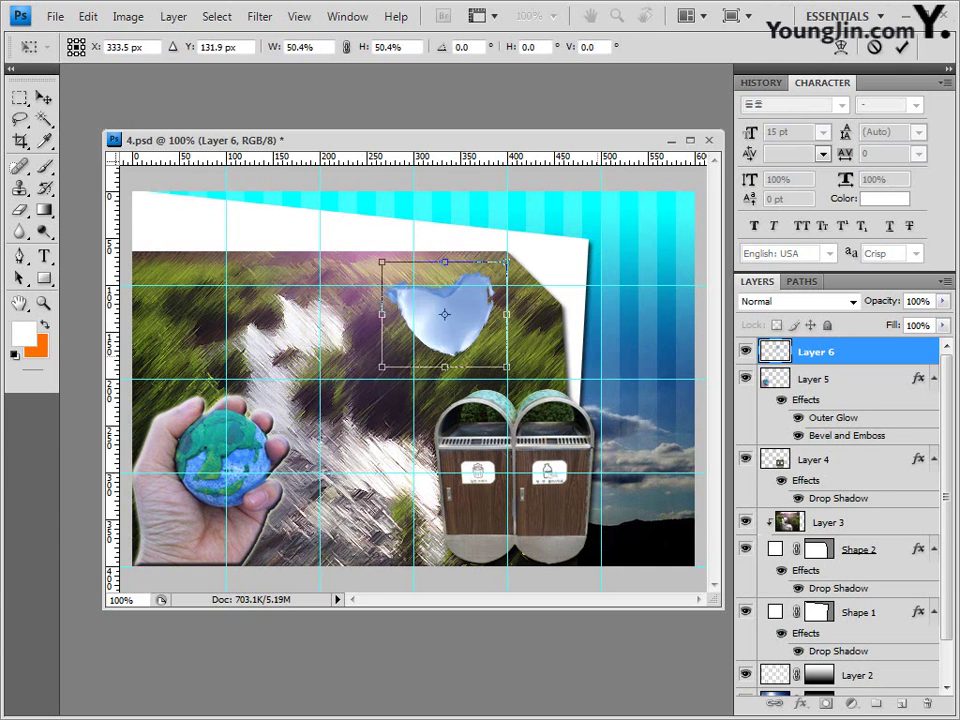
key(Return)
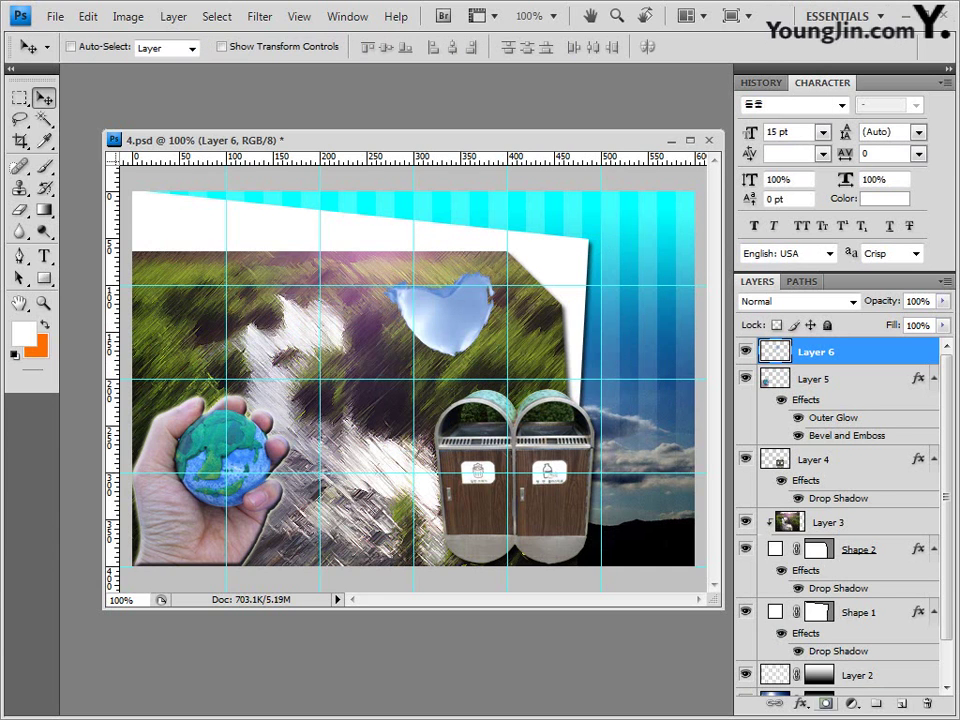
Step: Add a Drop Shadow with the default settings to Layer 6 and set the layer's opacity to 80%
click(800, 703)
click(840, 501)
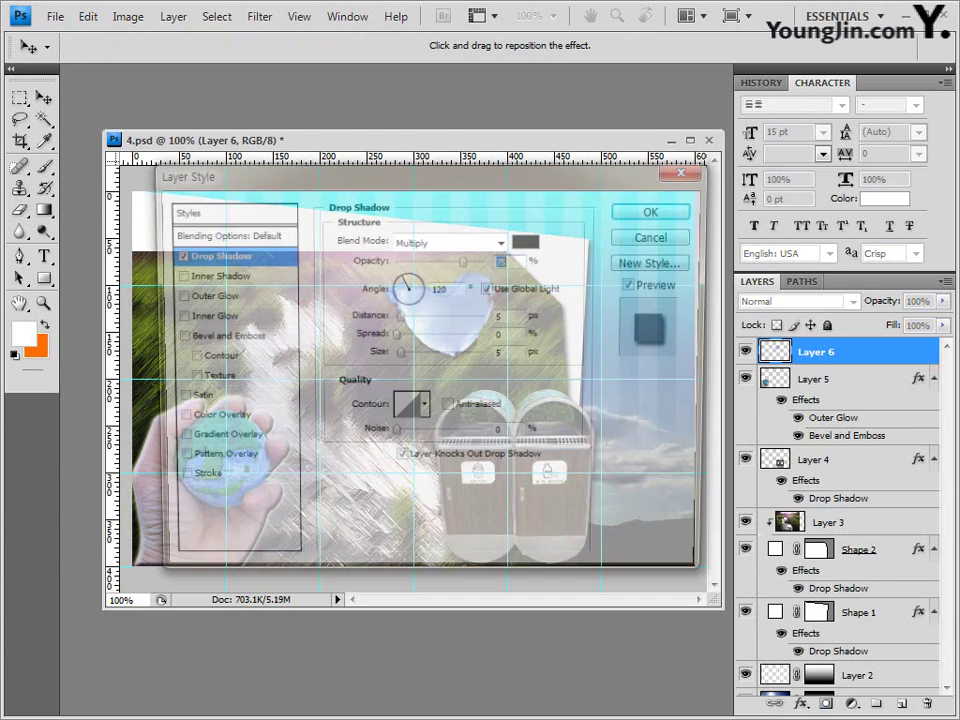
key(Return)
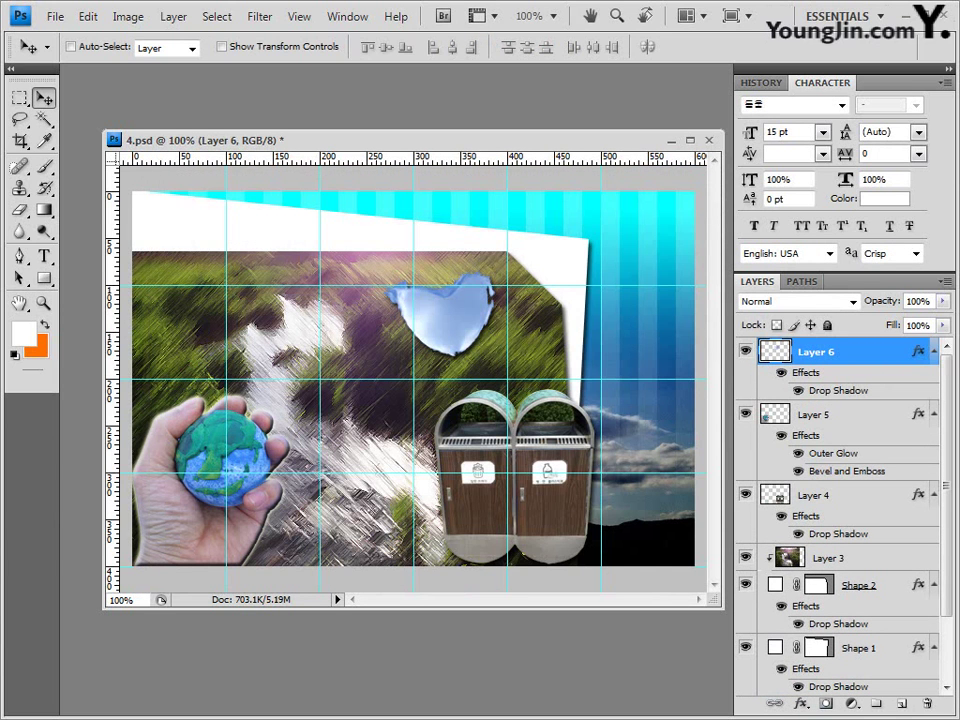
click(918, 301)
text(80)
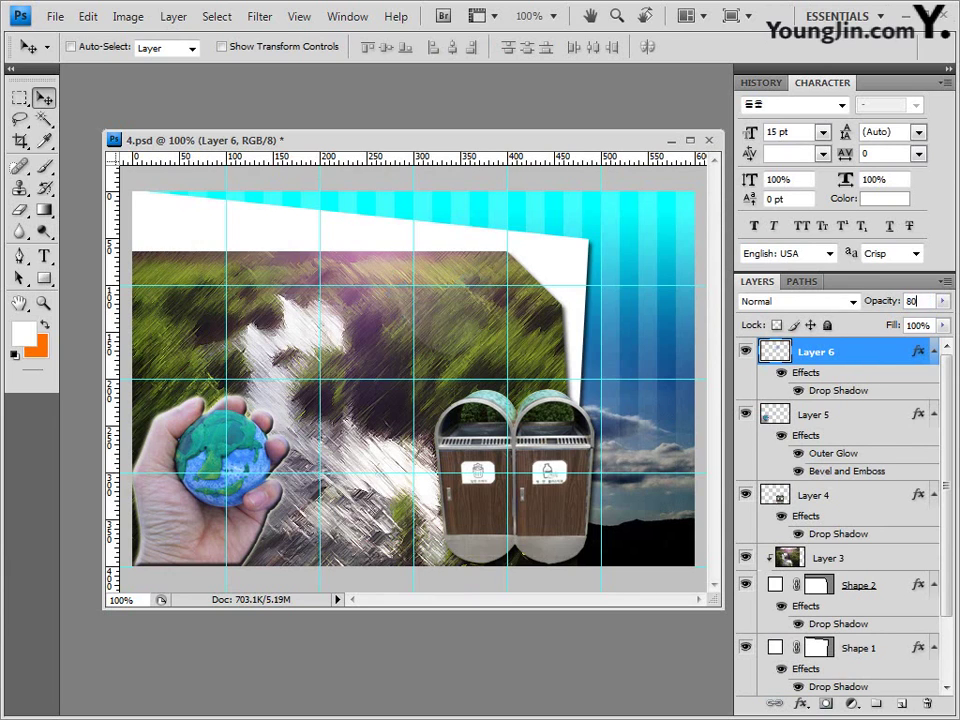
key(Return)
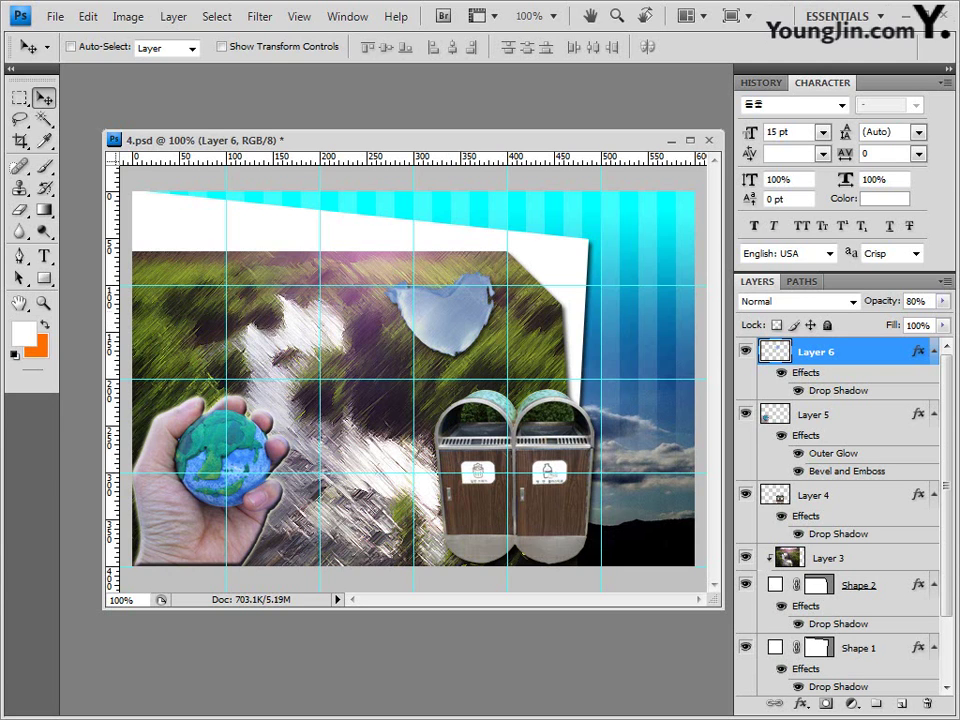
Step: Draw a white Banner 3 custom shape as a shape layer, about 85 px wide, over the right edge of the large white shape
click(44, 278)
click(124, 364)
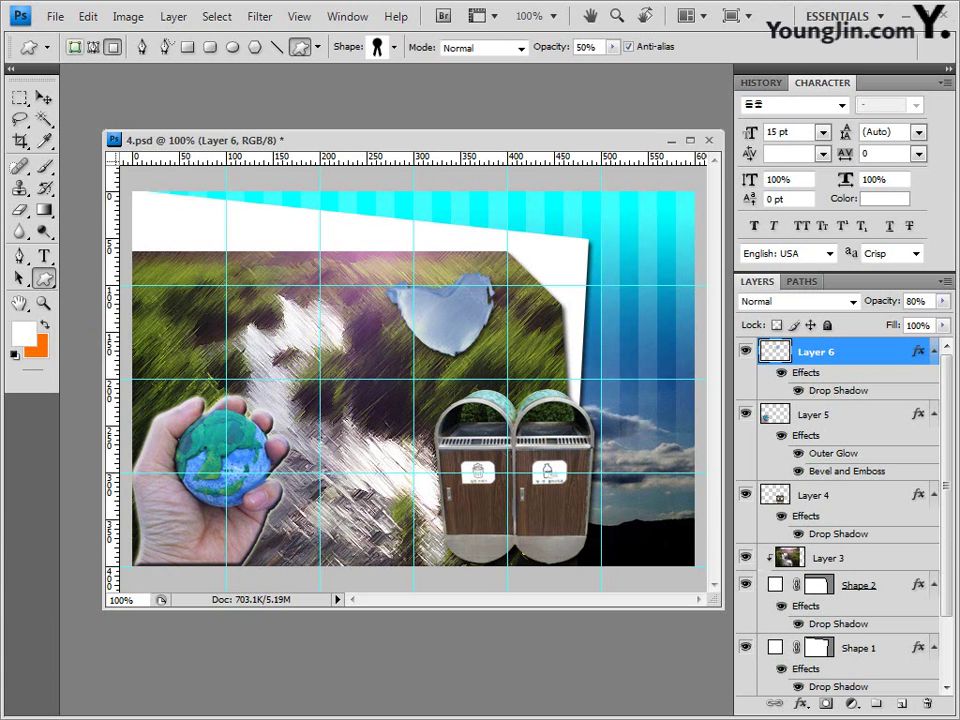
click(75, 47)
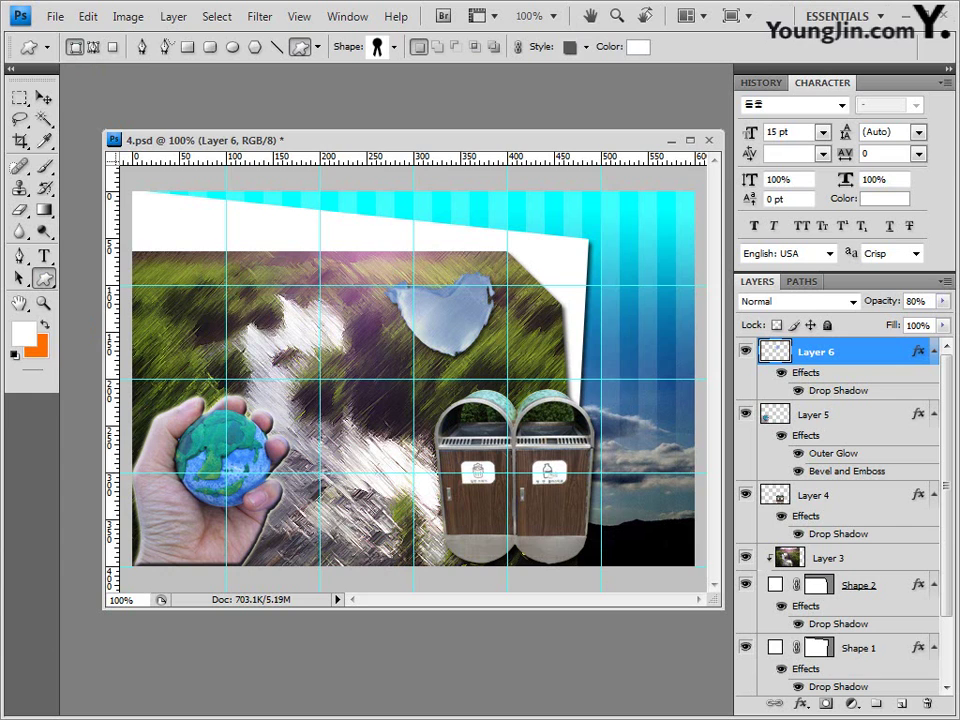
click(394, 47)
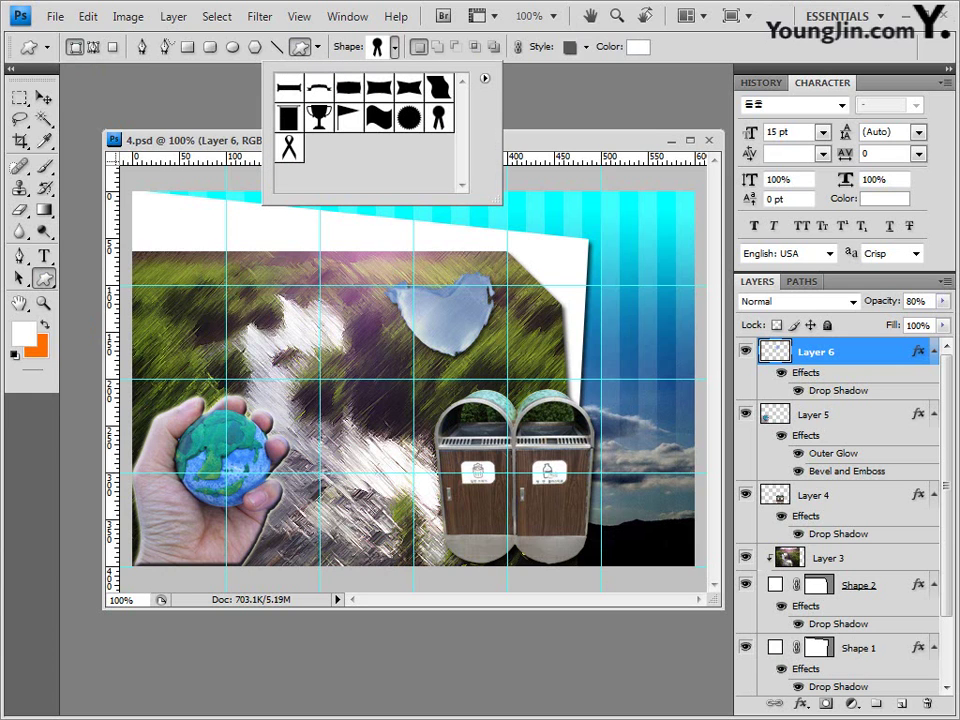
click(484, 77)
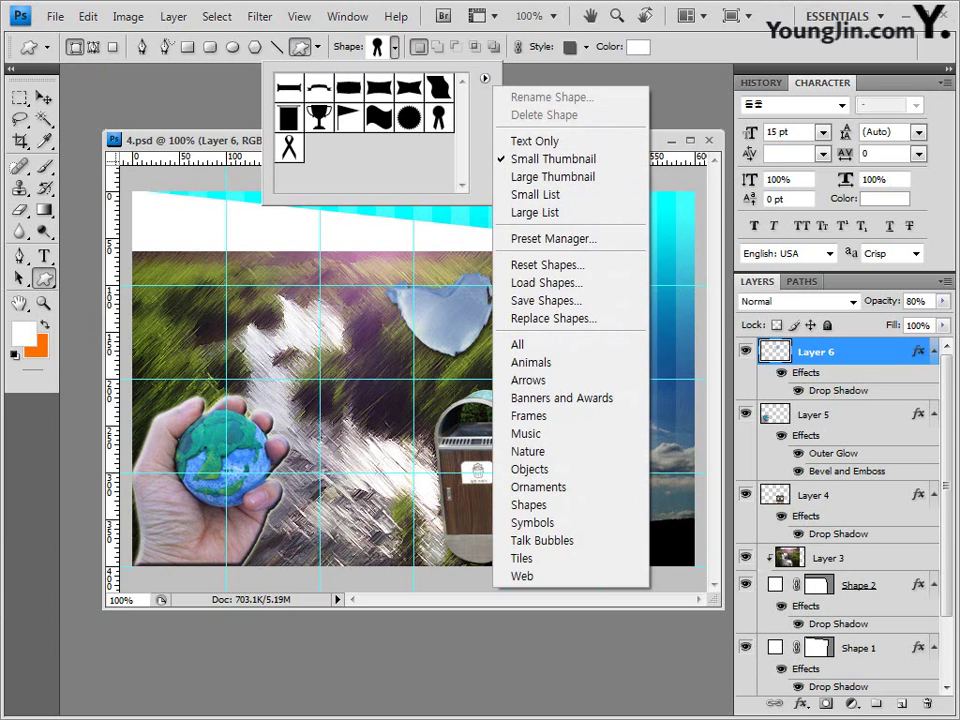
key(Escape)
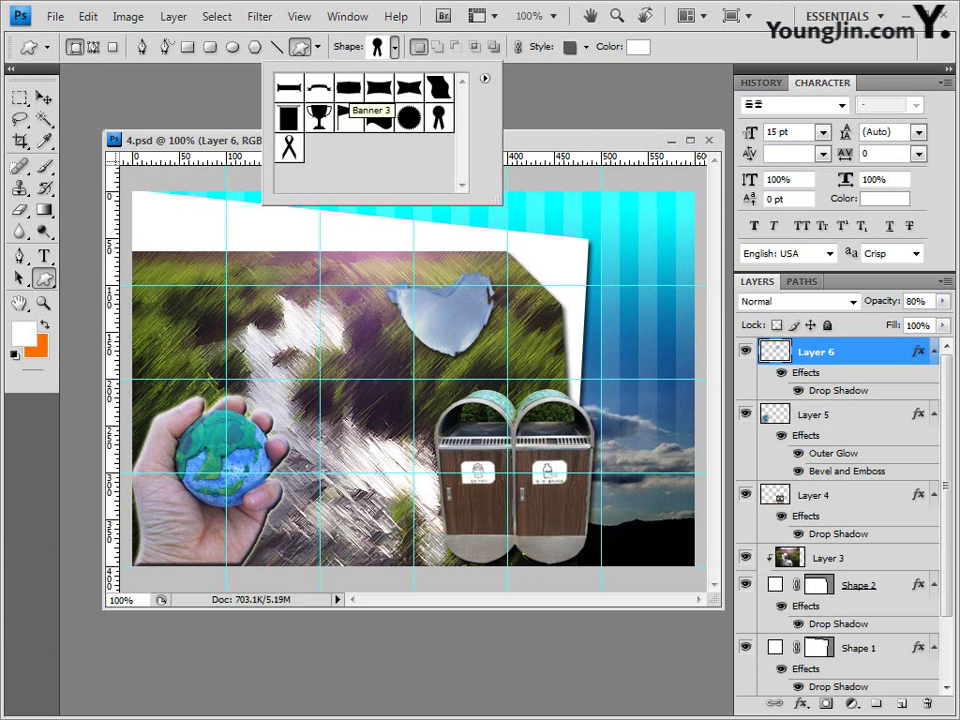
click(349, 87)
key(Return)
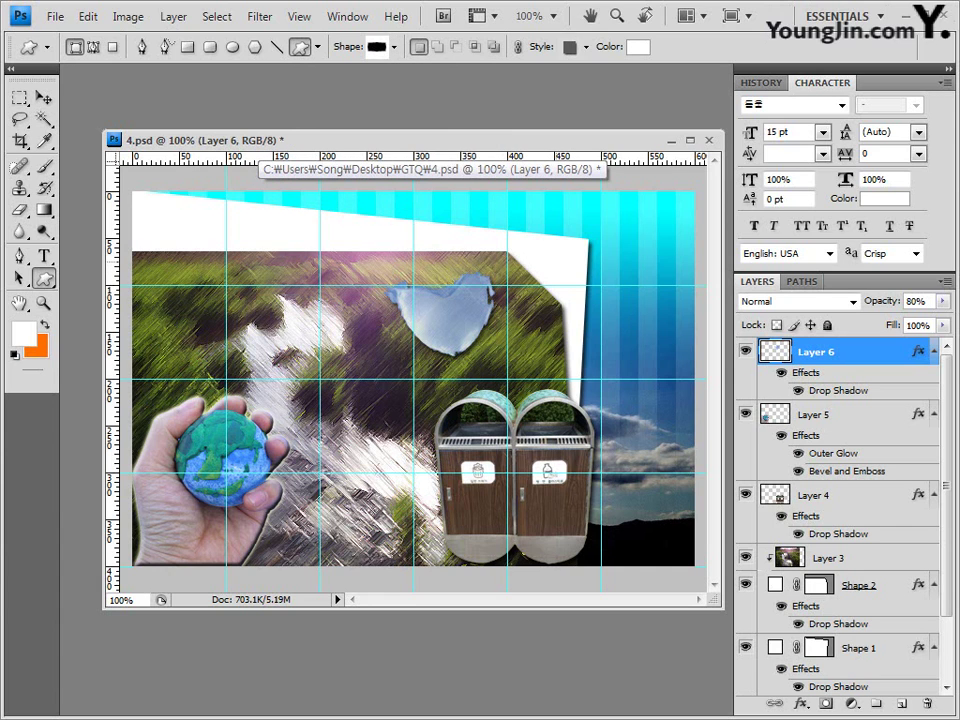
drag(557, 260, 637, 297)
drag(638, 295, 636, 297)
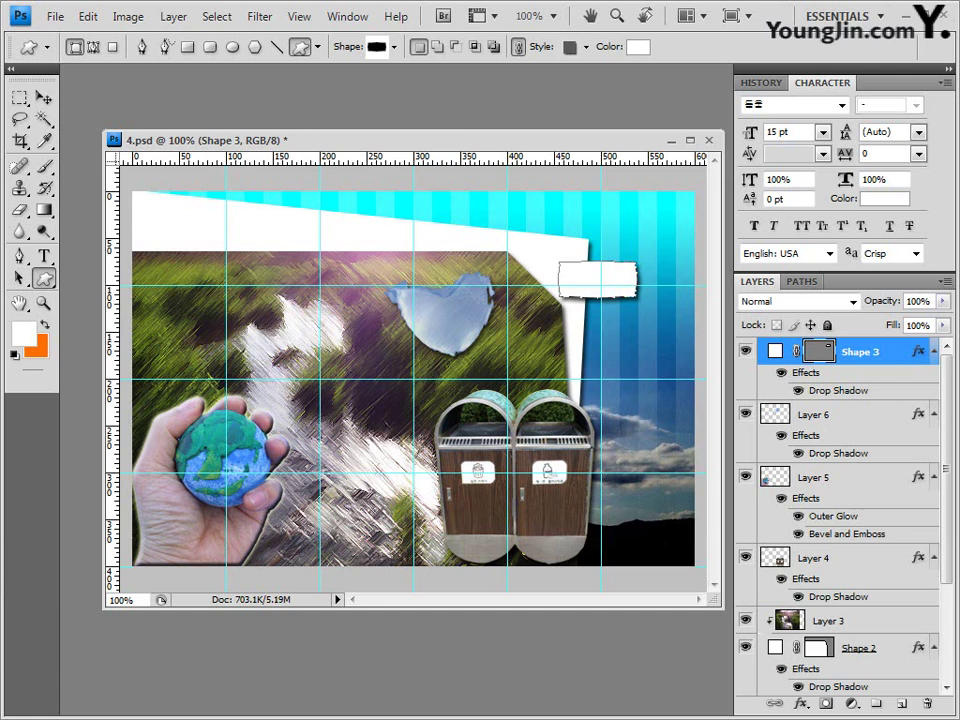
Step: Add a Gradient Overlay to the banner shape using the Black, White gradient and set its start color to ffcc00
click(801, 704)
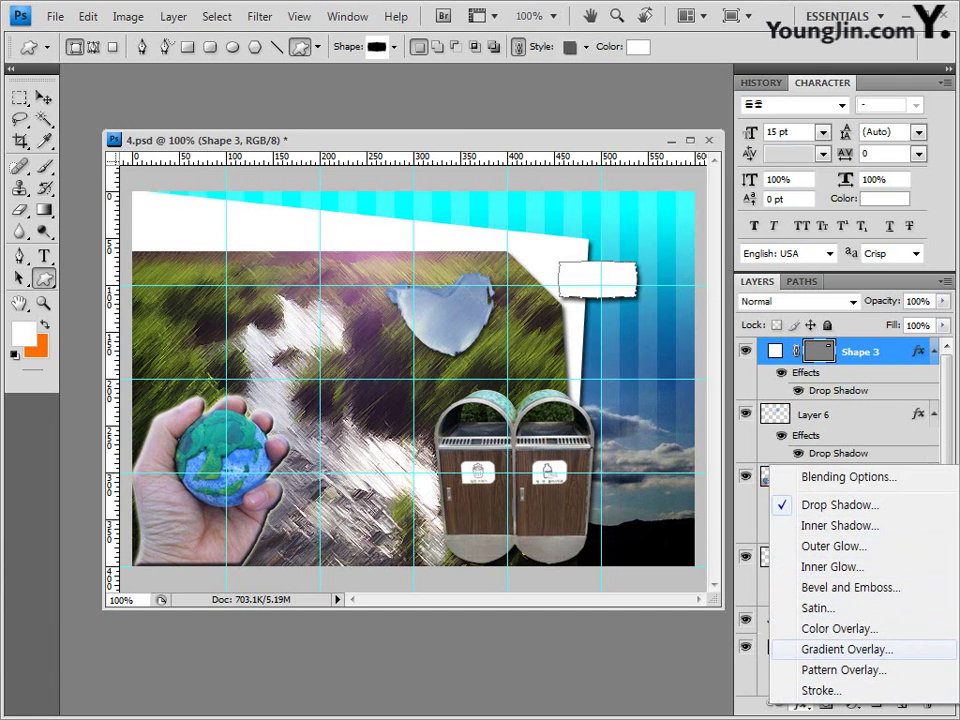
click(847, 649)
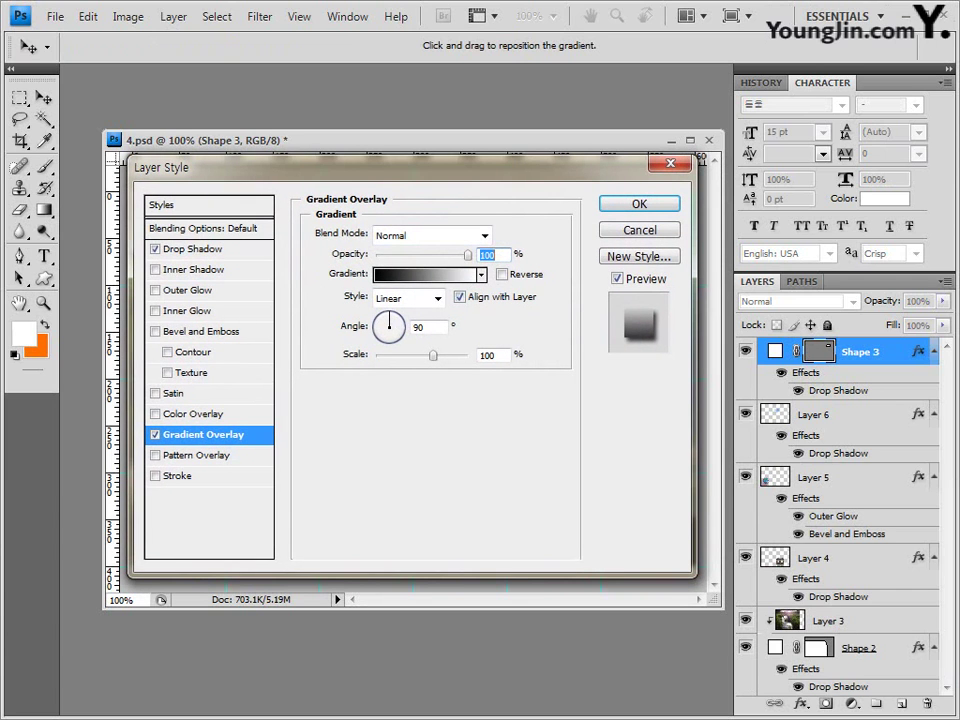
click(428, 274)
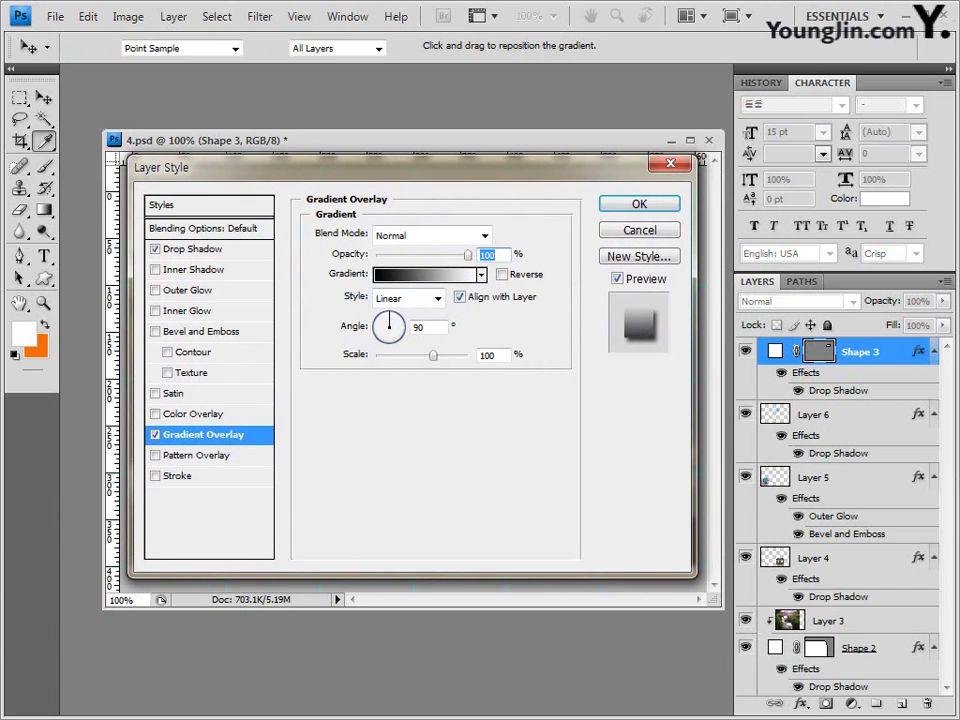
click(392, 239)
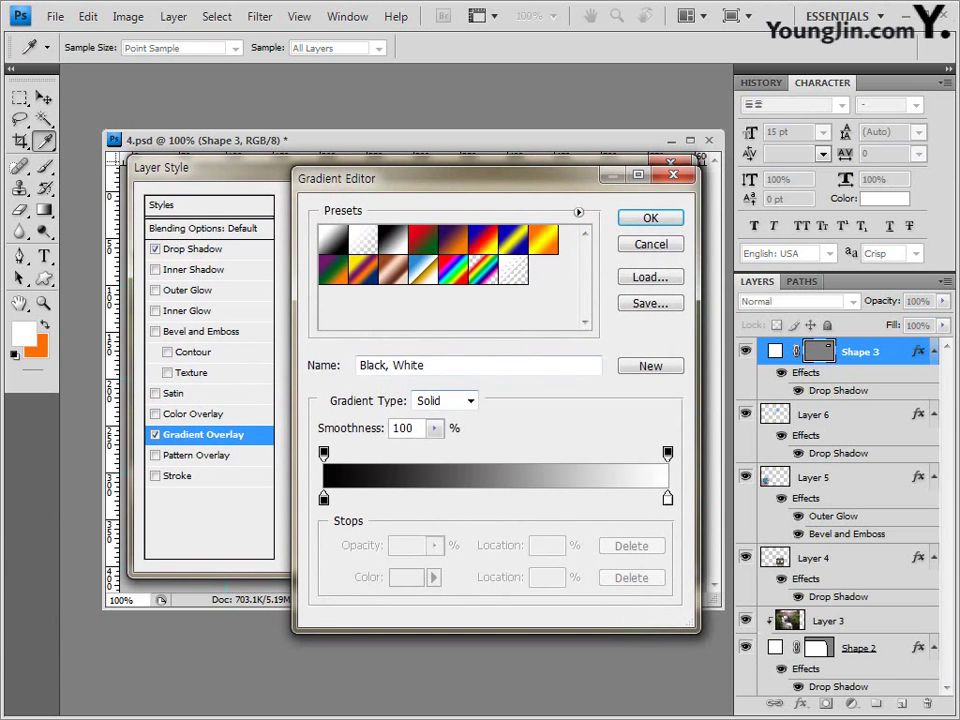
double_click(323, 498)
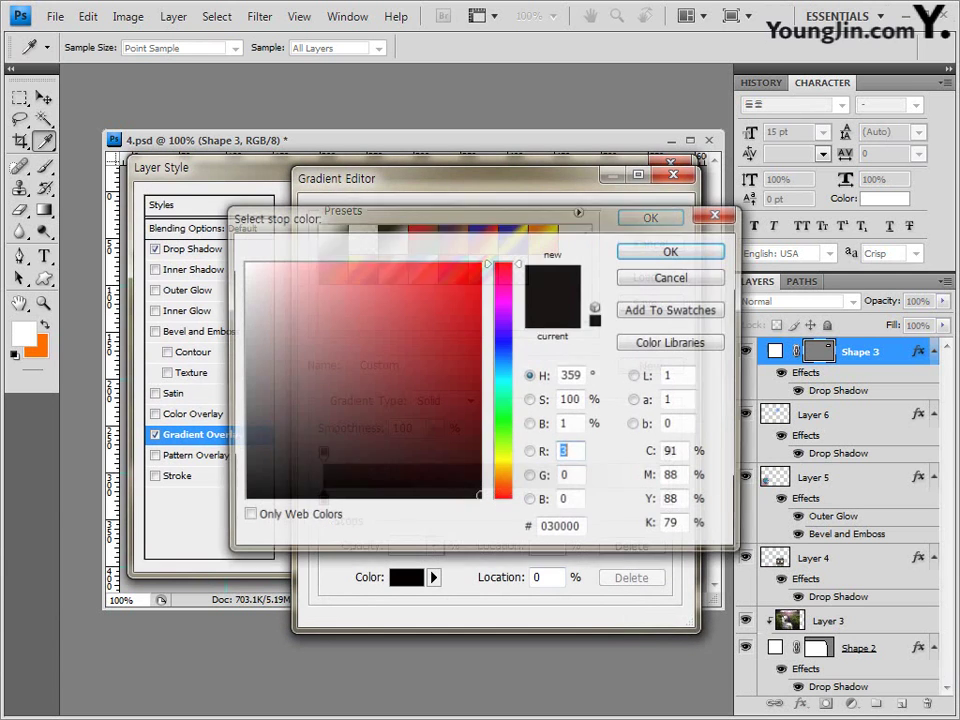
double_click(562, 529)
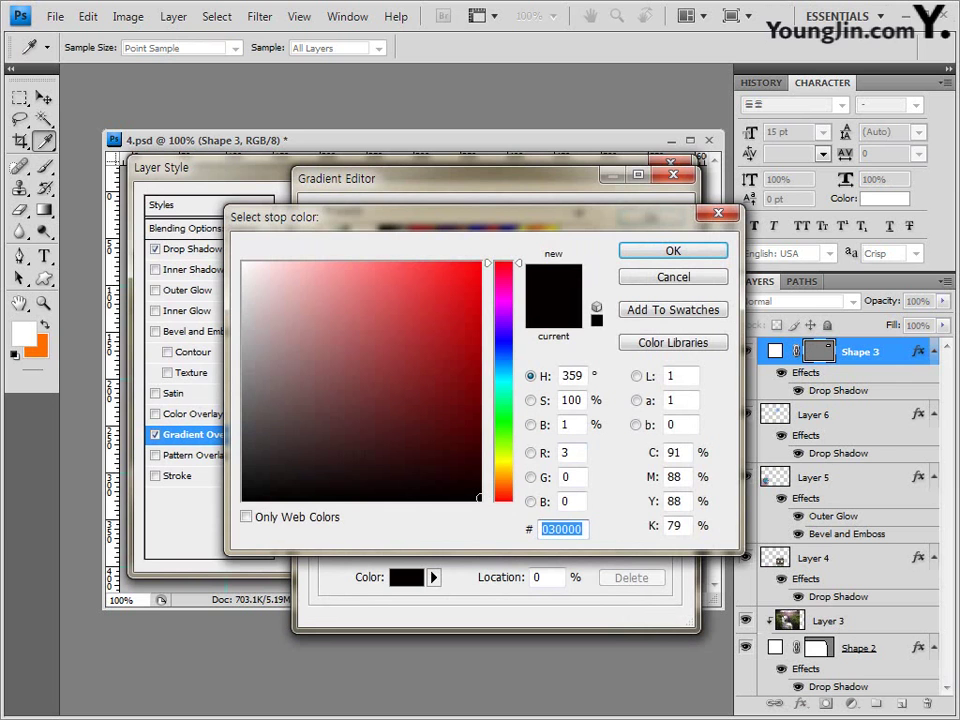
text(ffcc00)
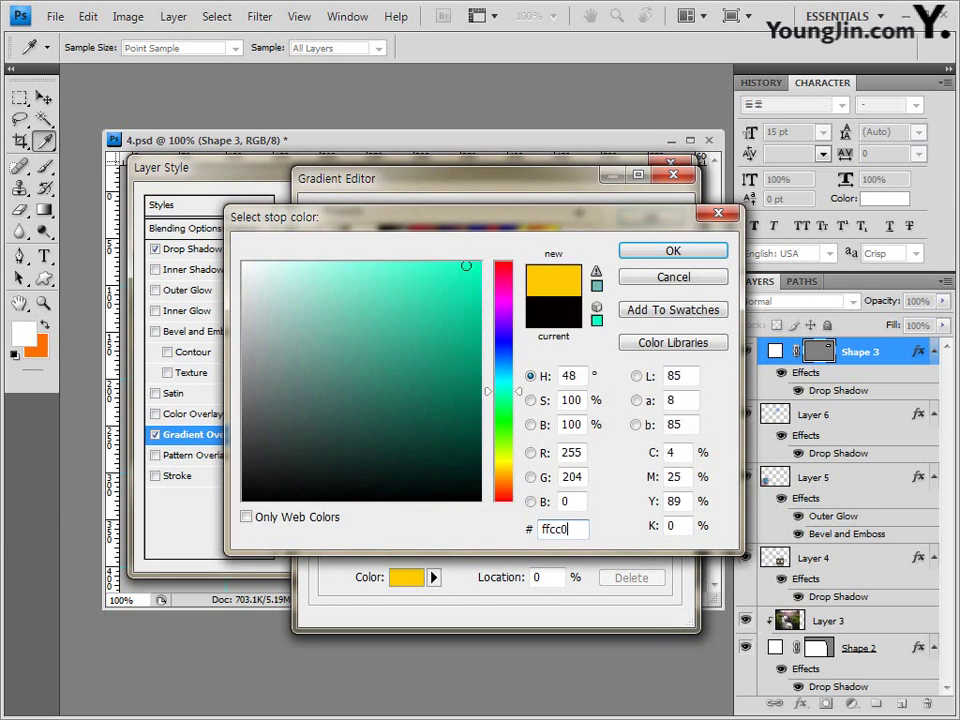
key(Return)
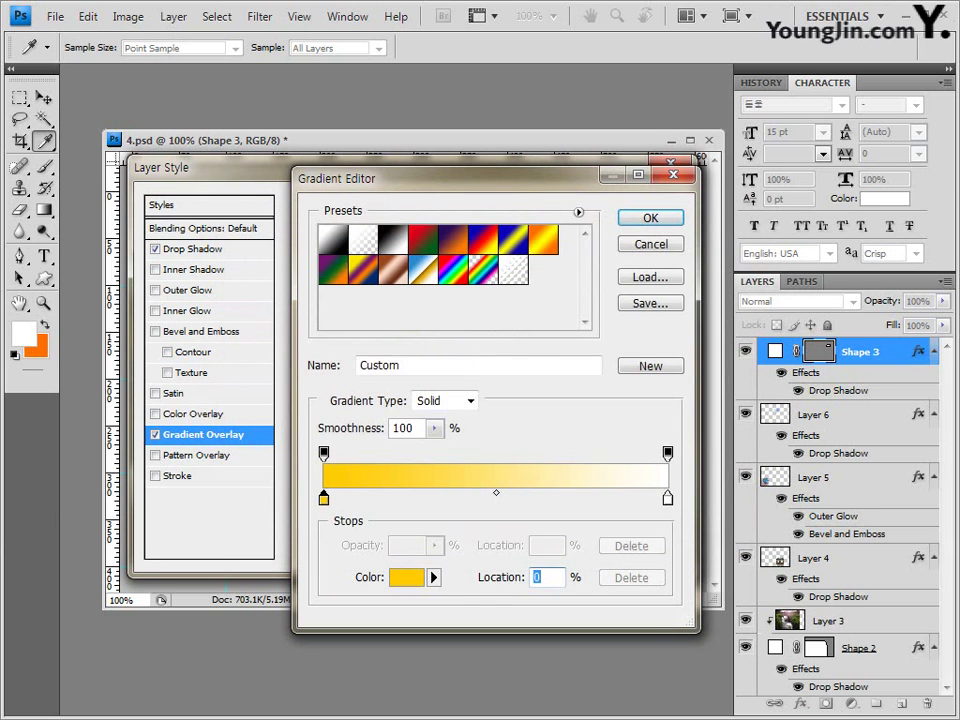
Step: Set the overlay gradient's end color to ffffff and accept the edited gradient
click(668, 497)
click(406, 577)
double_click(562, 529)
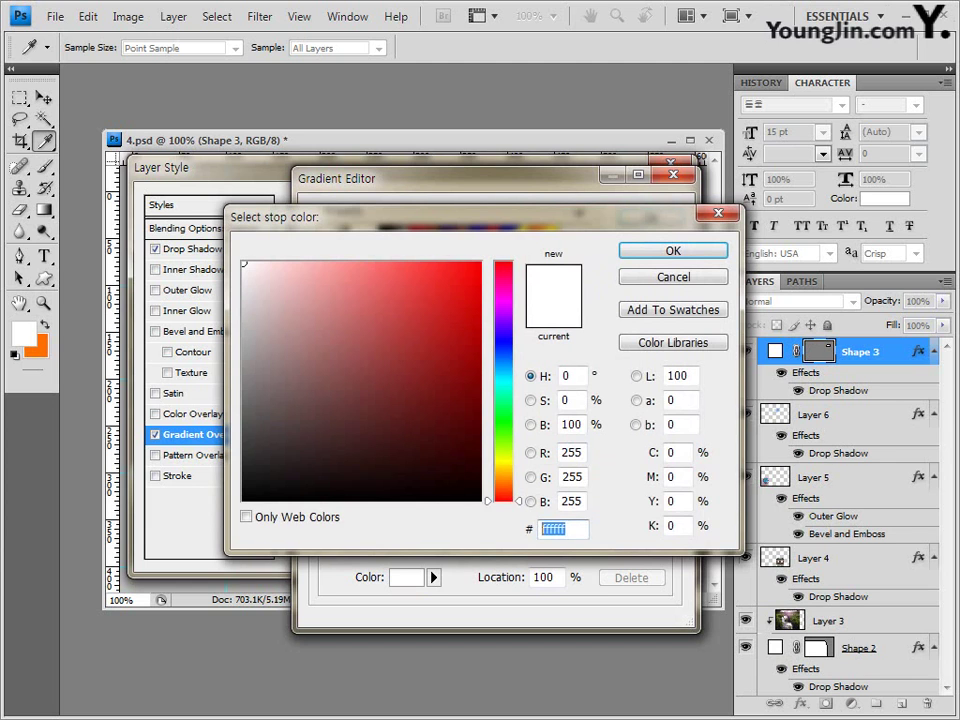
text(ffffff)
key(Return)
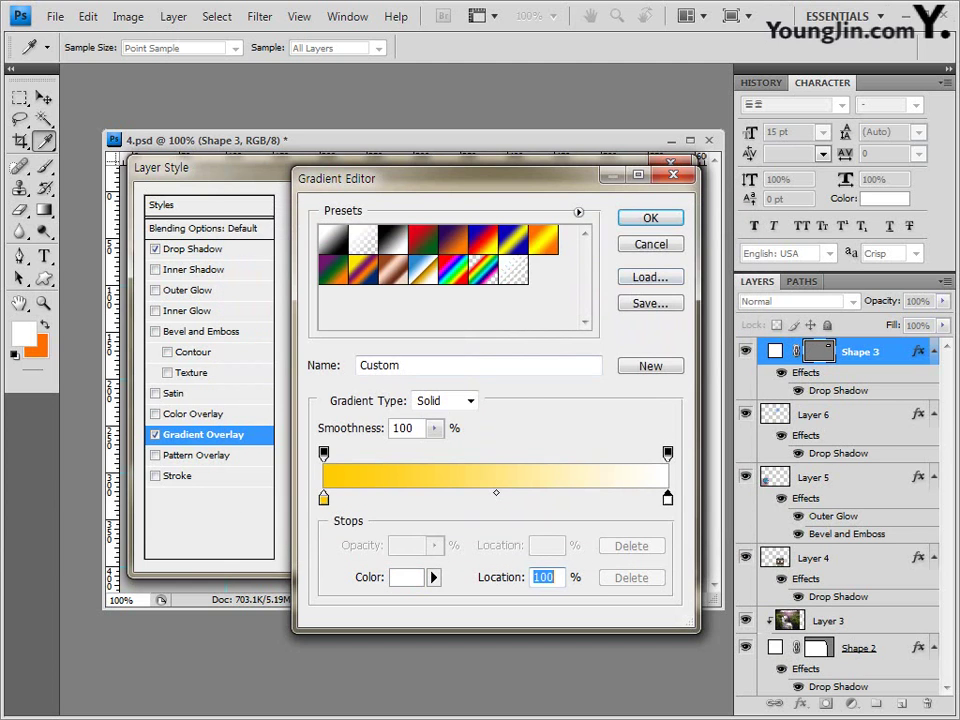
click(650, 218)
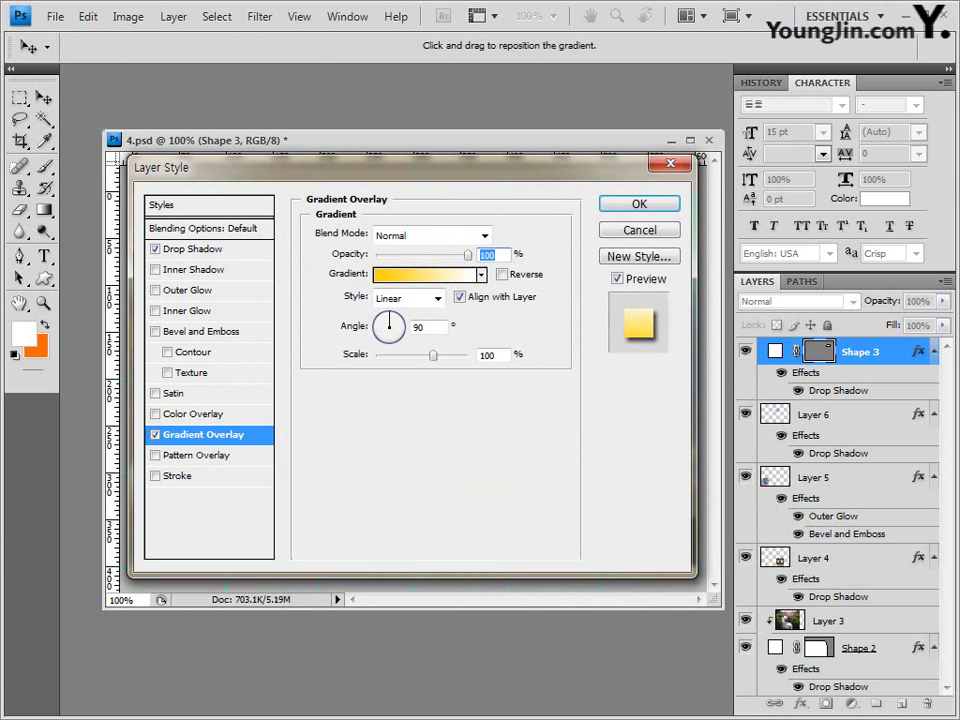
Step: Set the angle of the banner's Gradient Overlay to 180 degrees
drag(200, 167, 292, 338)
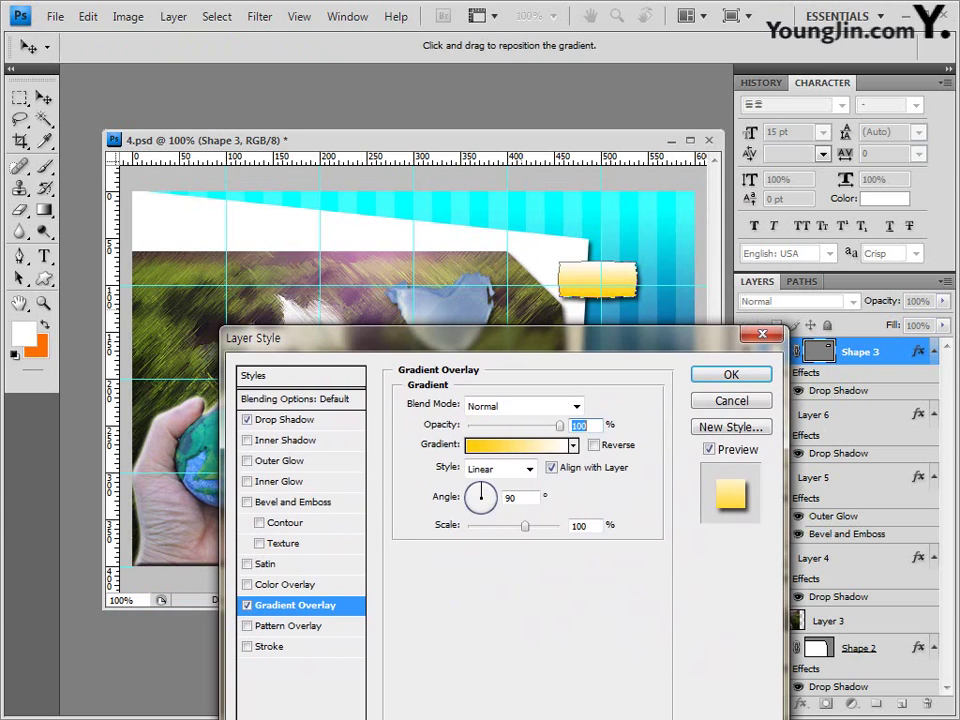
mouse_move(481, 486)
mouse_down()
mouse_move(491, 487)
mouse_move(467, 496)
mouse_up()
key(Tab)
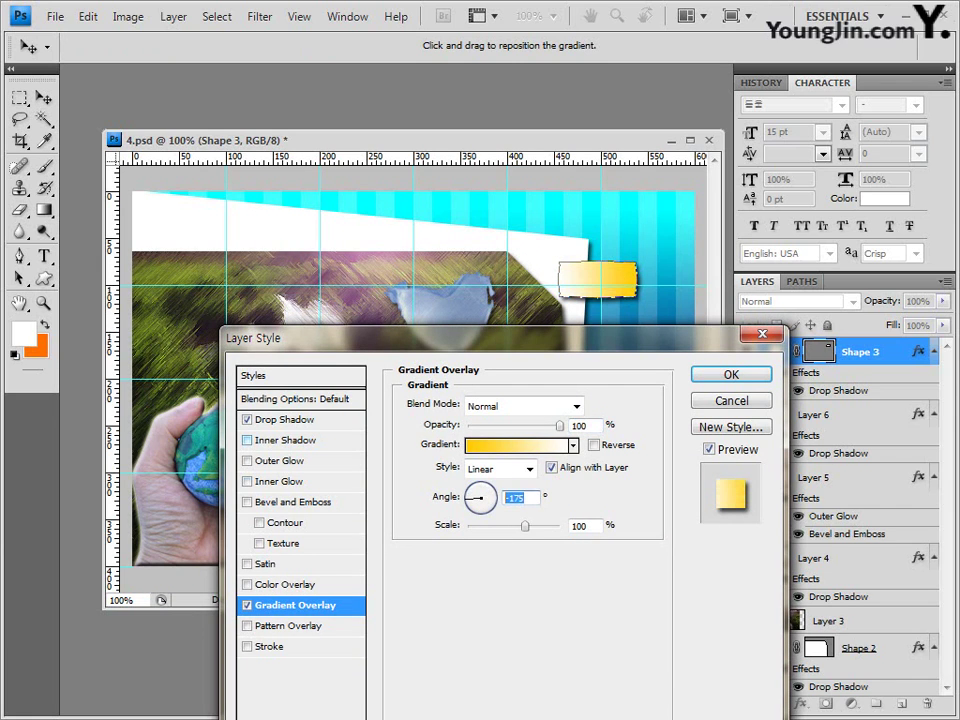
text(180)
key(Return)
Step: Shift the white stop of the banner's overlay gradient to location 42% and accept the edited gradient
click(518, 444)
drag(420, 178, 220, 176)
drag(467, 496, 267, 496)
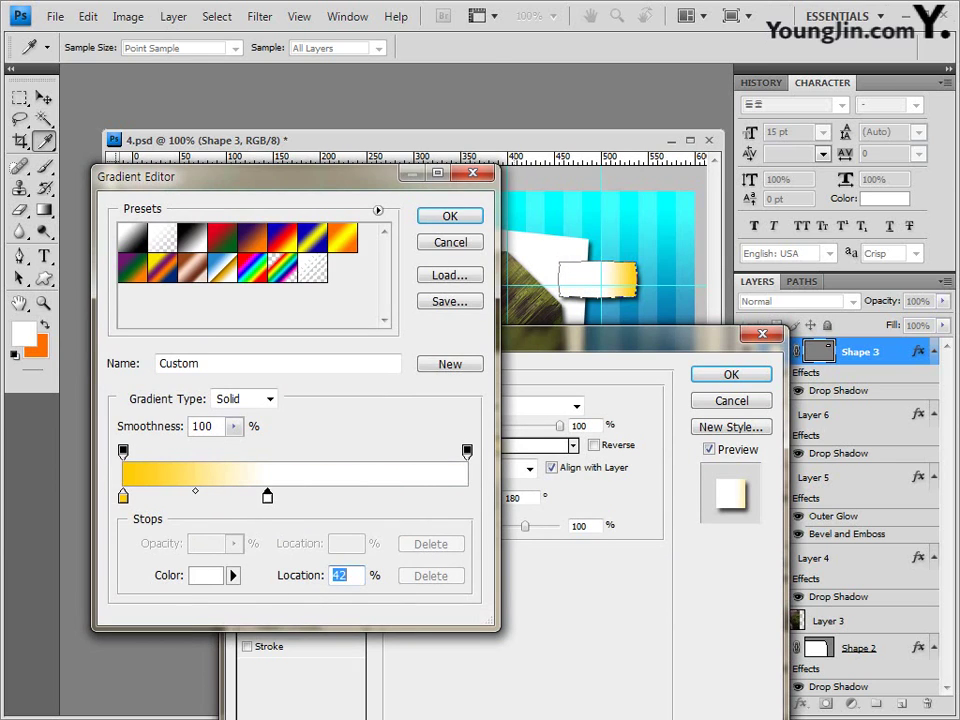
key(Return)
drag(600, 337, 616, 303)
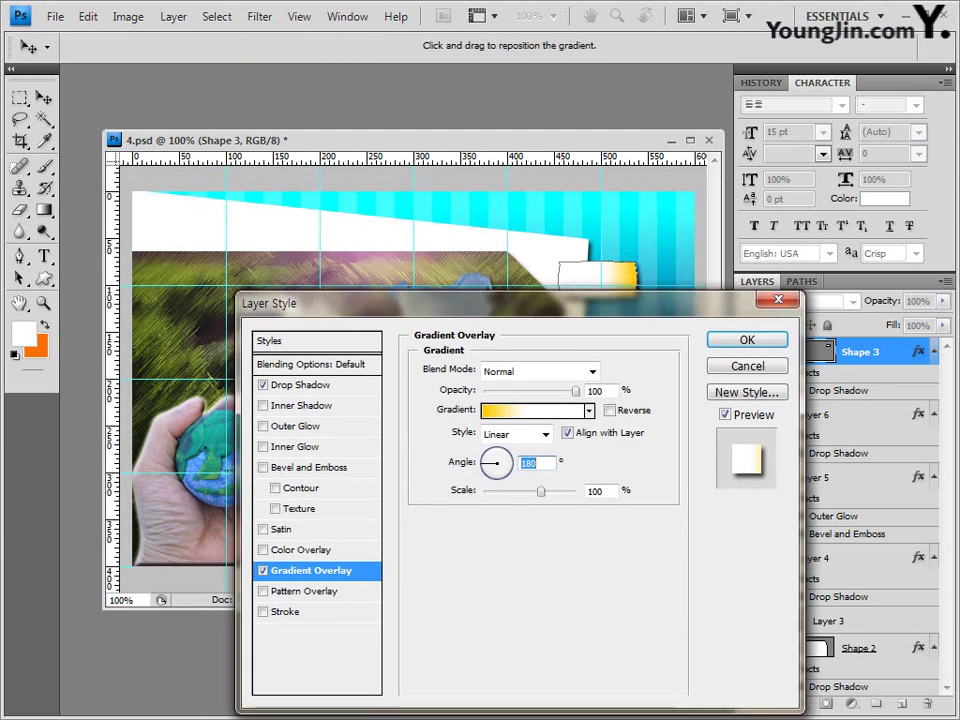
Step: Reduce the banner's Drop Shadow distance to 1 px and apply the layer style
drag(436, 302, 434, 331)
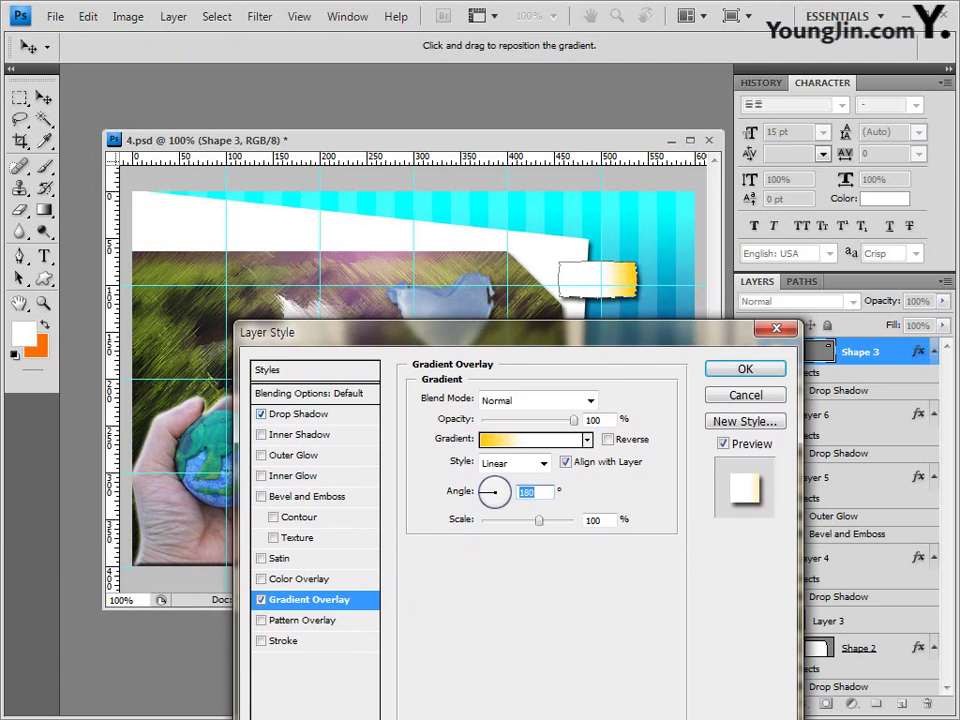
click(298, 413)
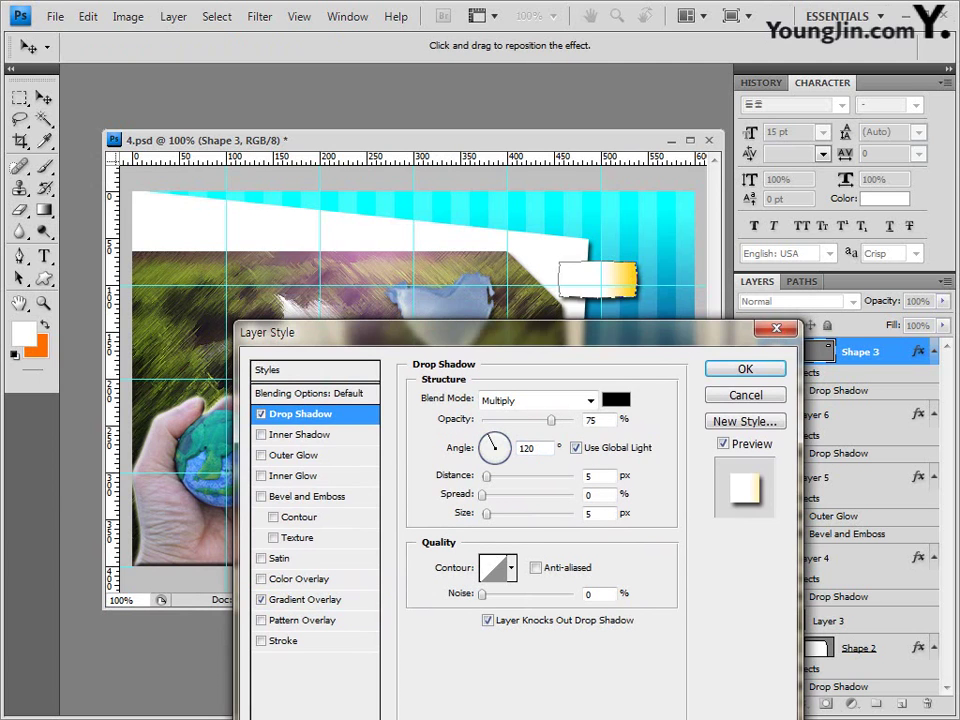
double_click(590, 476)
text(1)
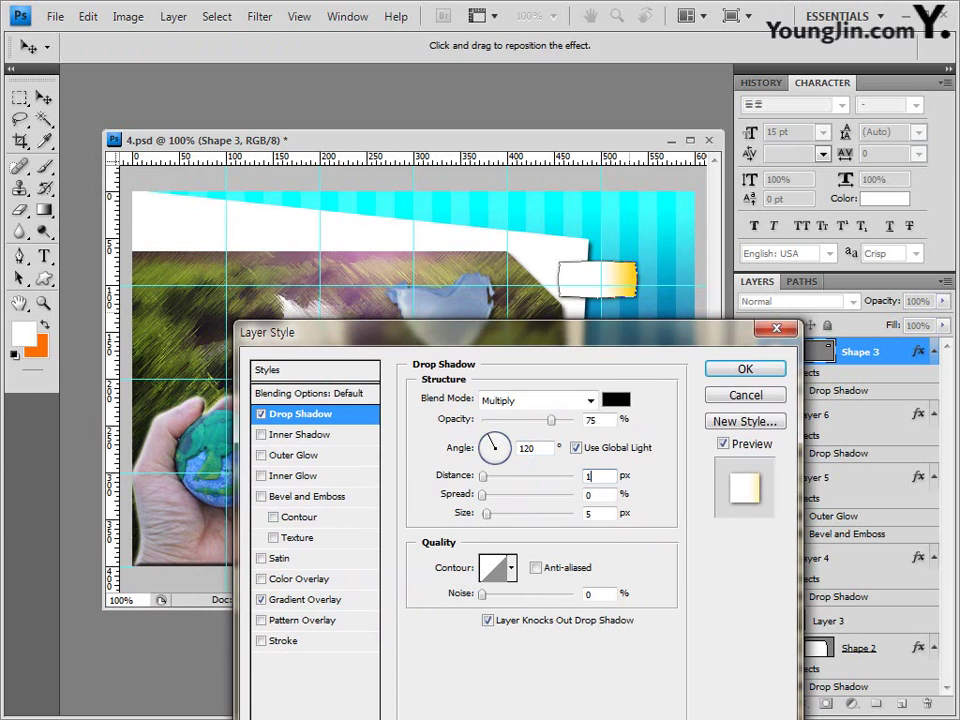
double_click(590, 513)
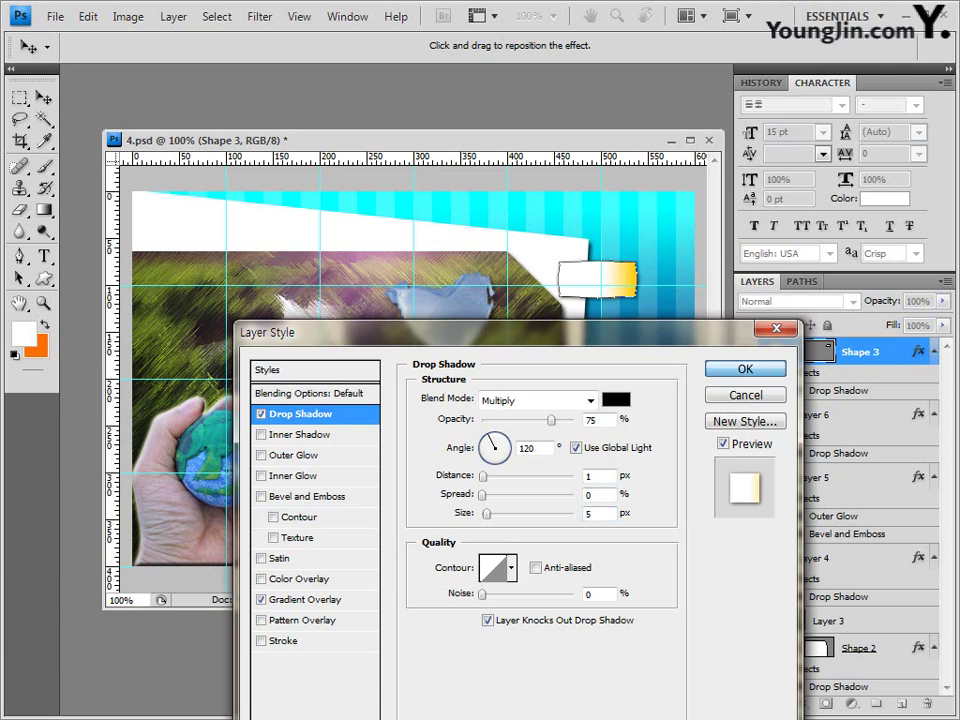
key(Return)
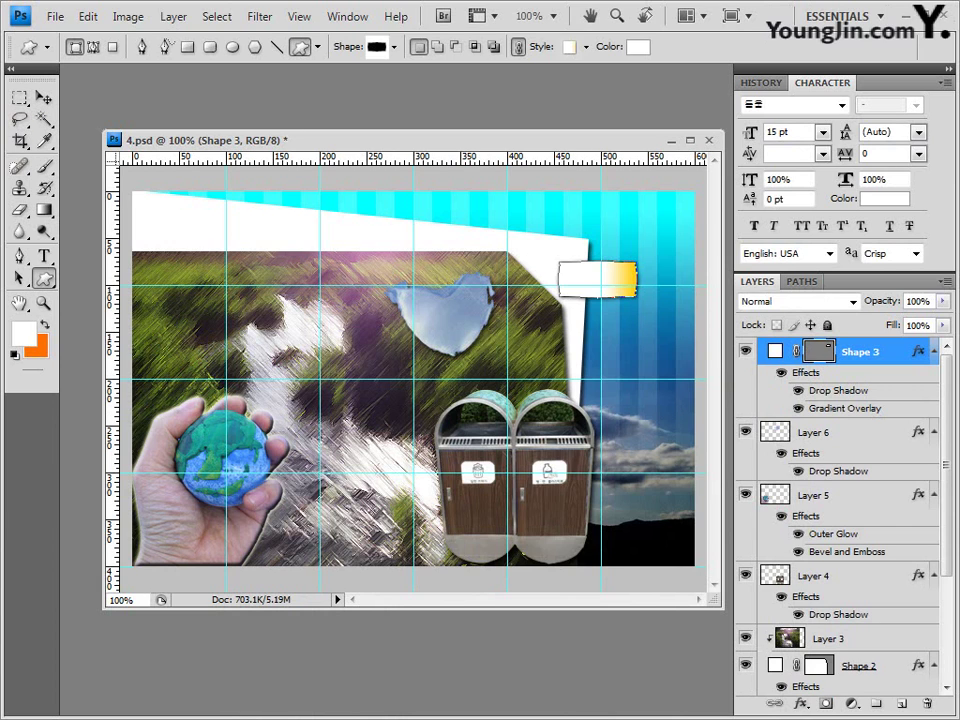
Step: Duplicate the banner shape three times, staggering the copies downward along the right edge of the large white shape
mouse_move(860, 351)
mouse_down()
mouse_move(860, 628)
mouse_move(860, 351)
mouse_up()
key(ctrl)
key(v)
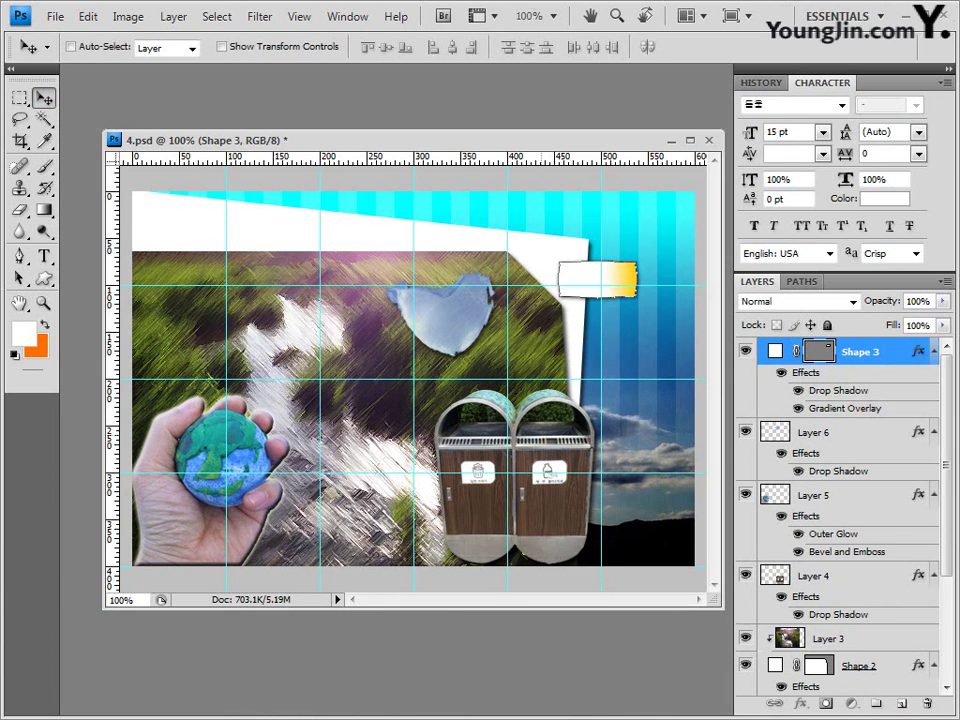
key(alt)
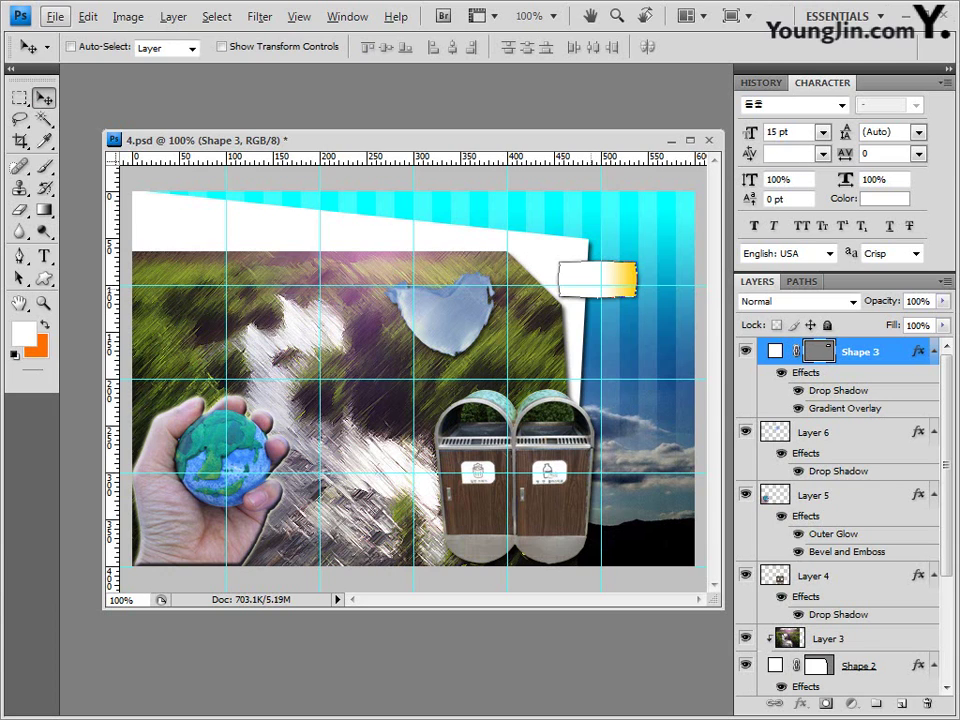
drag(590, 283, 573, 331)
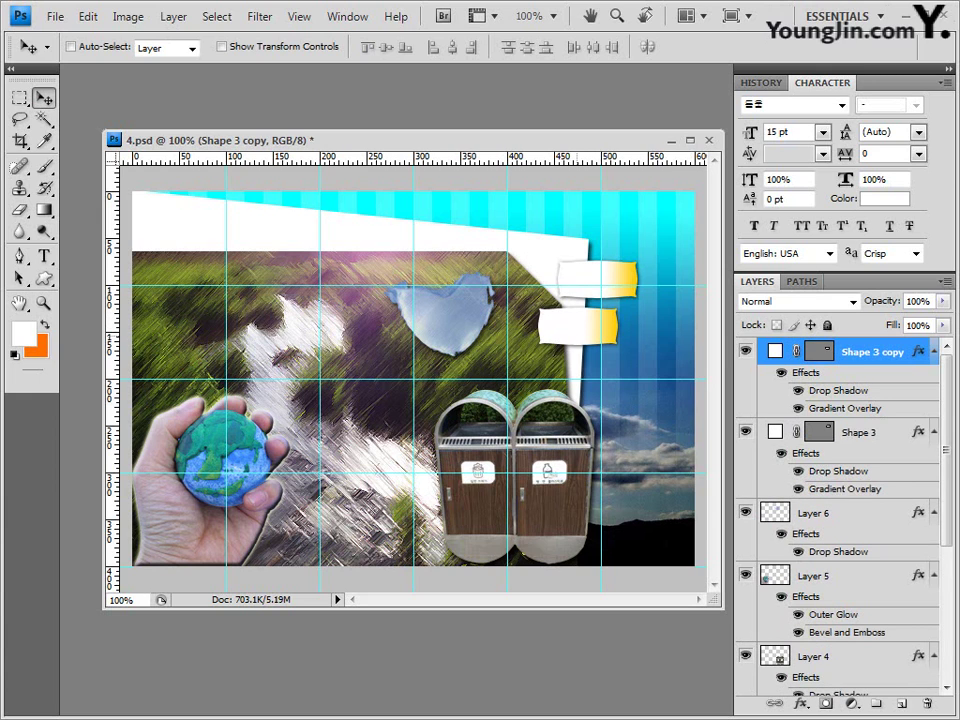
drag(576, 333, 590, 426)
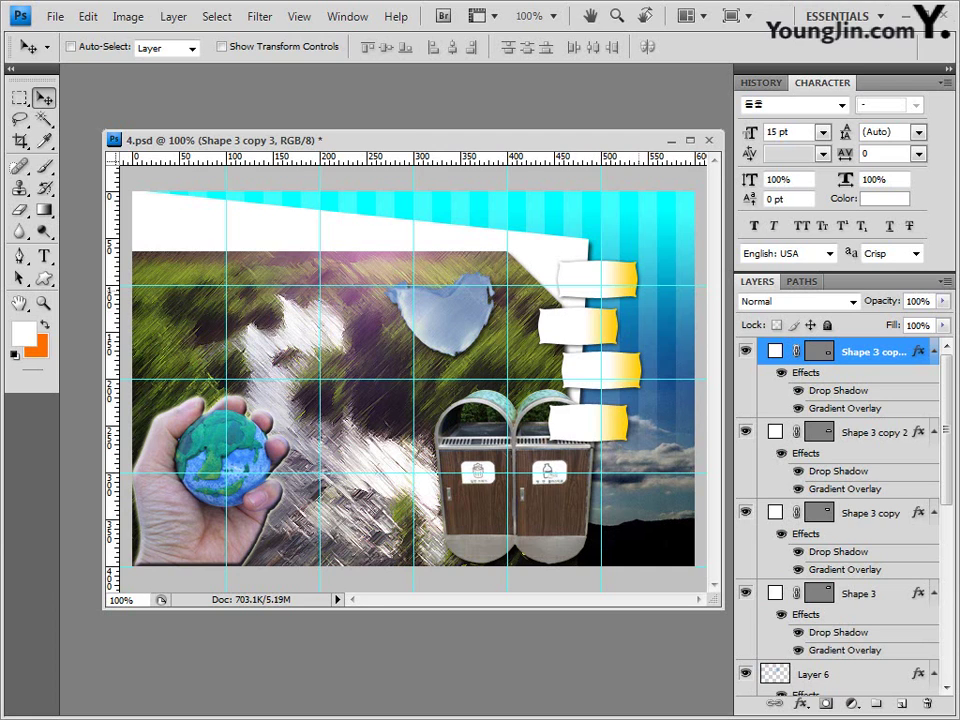
Step: Move the original banner up about 30 px and nudge it slightly to the left
ctrl+click(589, 277)
drag(589, 277, 594, 249)
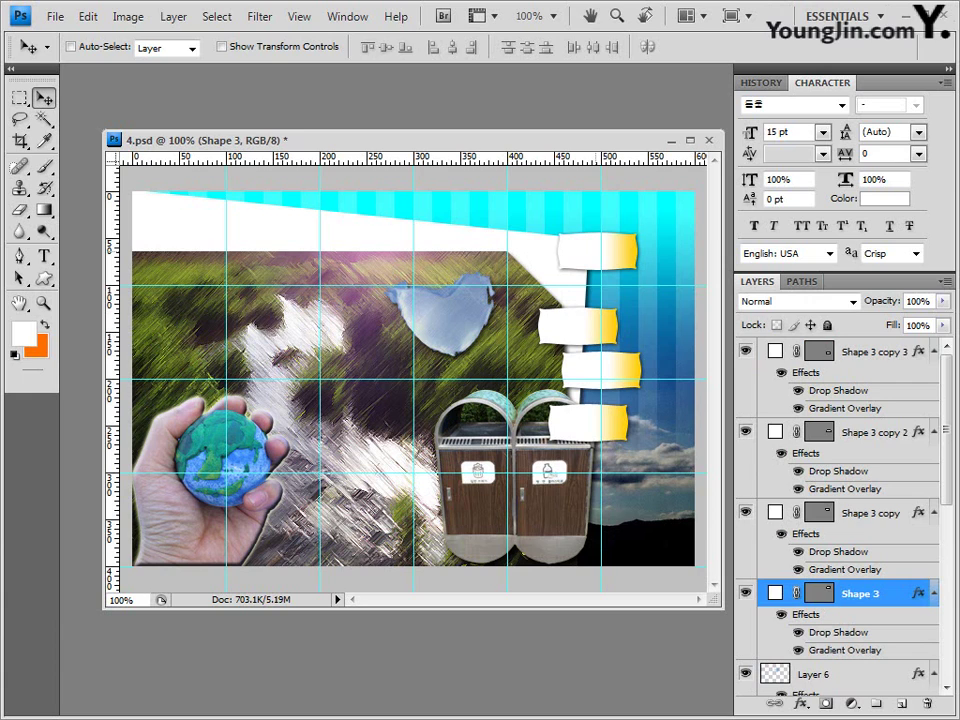
key(Left)
key(Left)
key(Left)
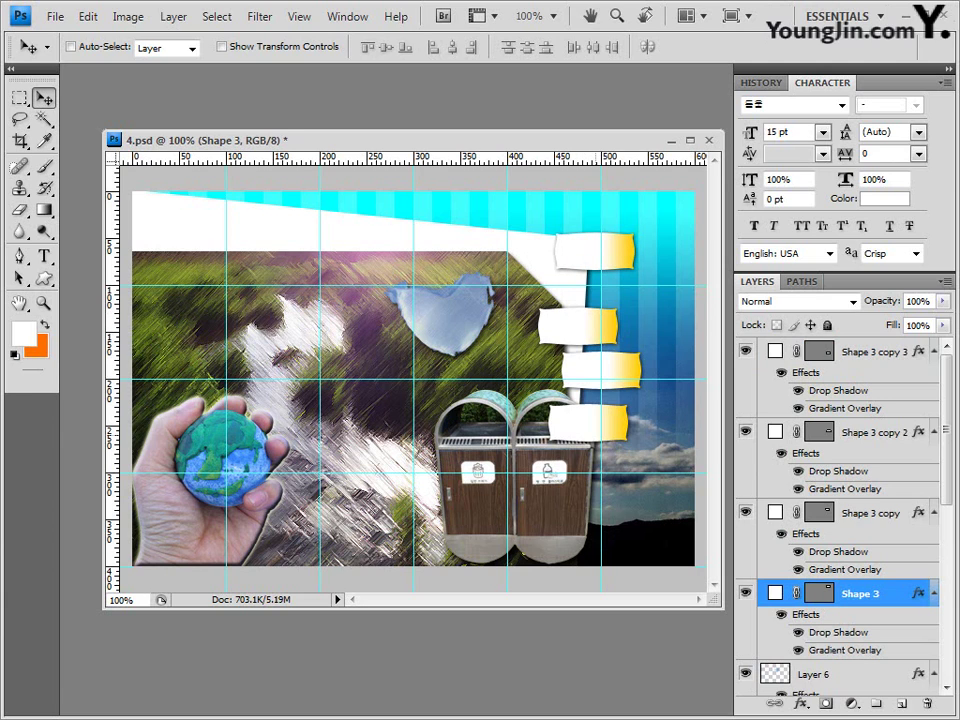
Step: Collapse the effects lists of the four banner shape layers
key(alt+bracketright)
key(alt+bracketright)
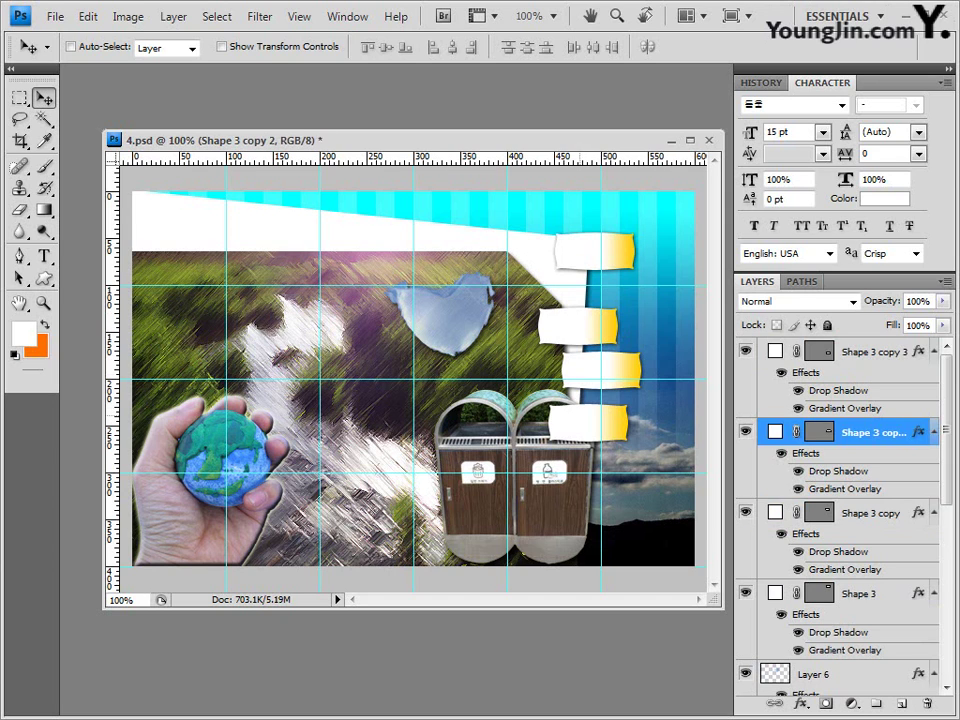
key(alt+bracketright)
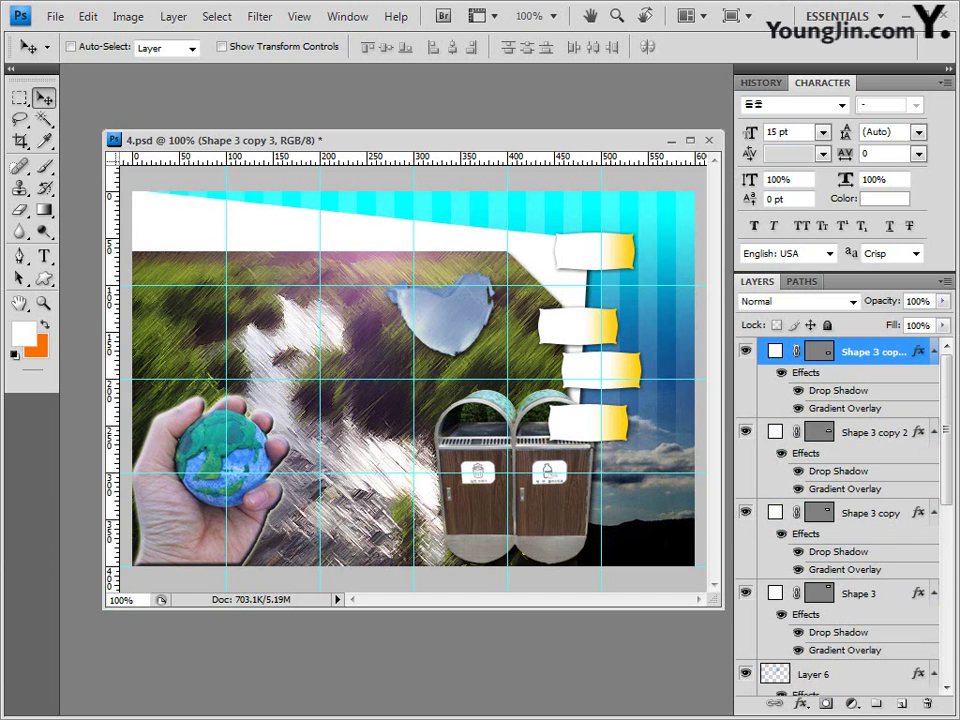
click(933, 351)
click(933, 378)
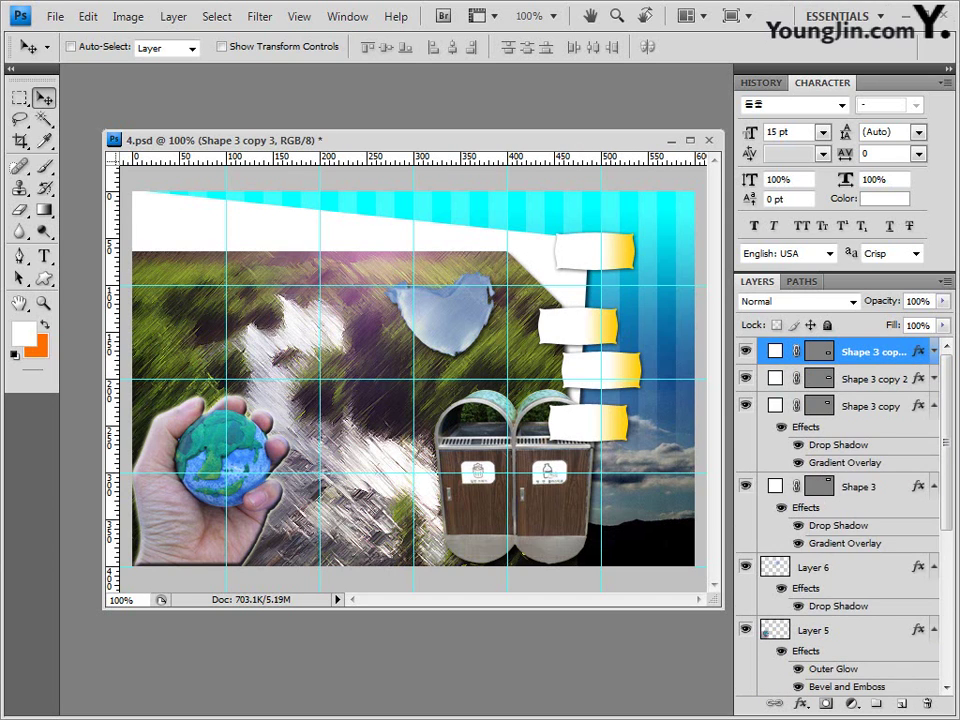
click(933, 405)
click(933, 432)
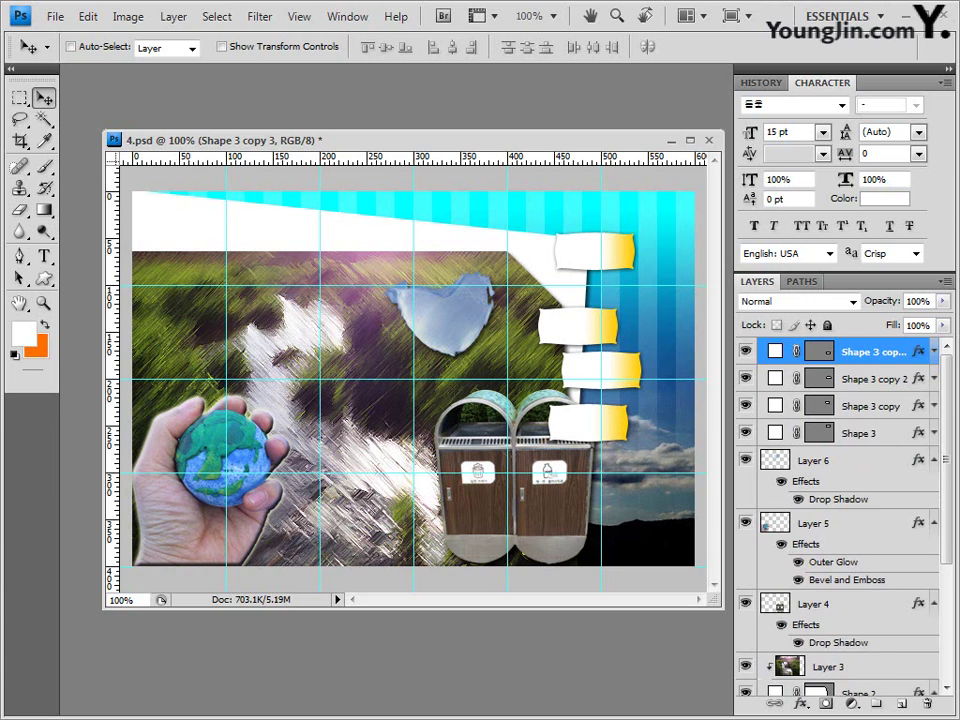
Step: Scale the four banner layers down together to about 77 px wide each, spacing them evenly down the white shape's right edge
shift+click(870, 433)
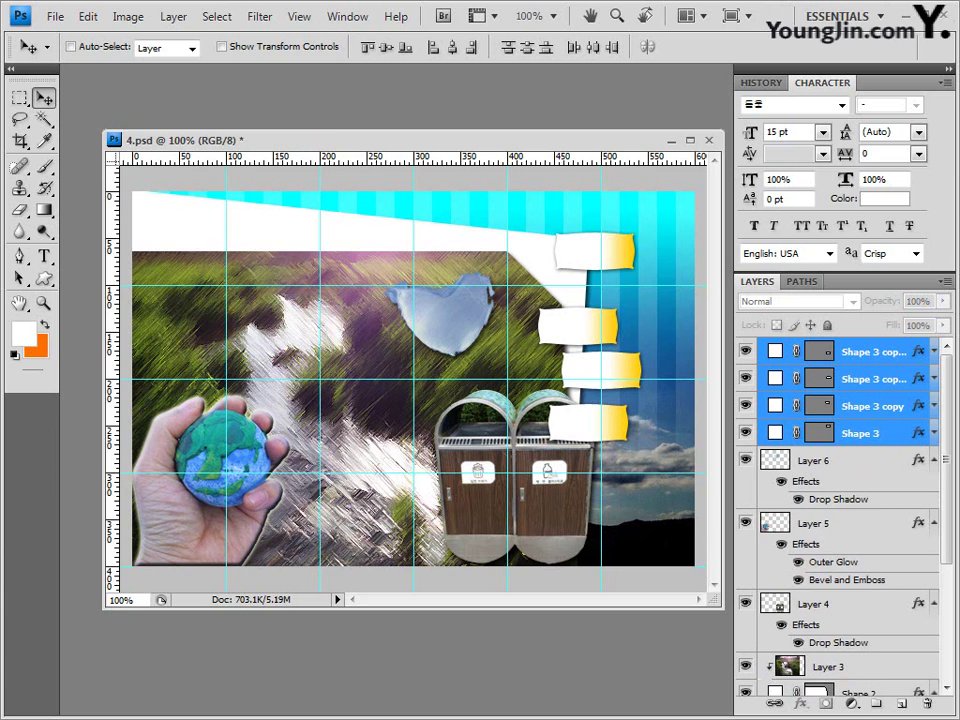
click(874, 351)
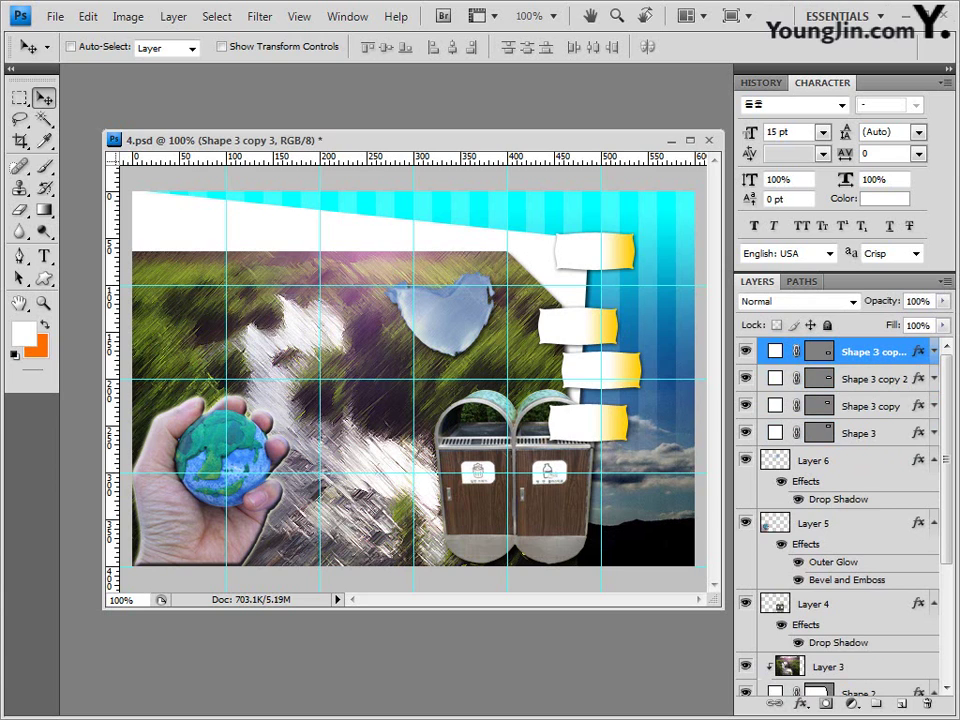
ctrl+click(874, 378)
ctrl+click(870, 405)
ctrl+click(860, 433)
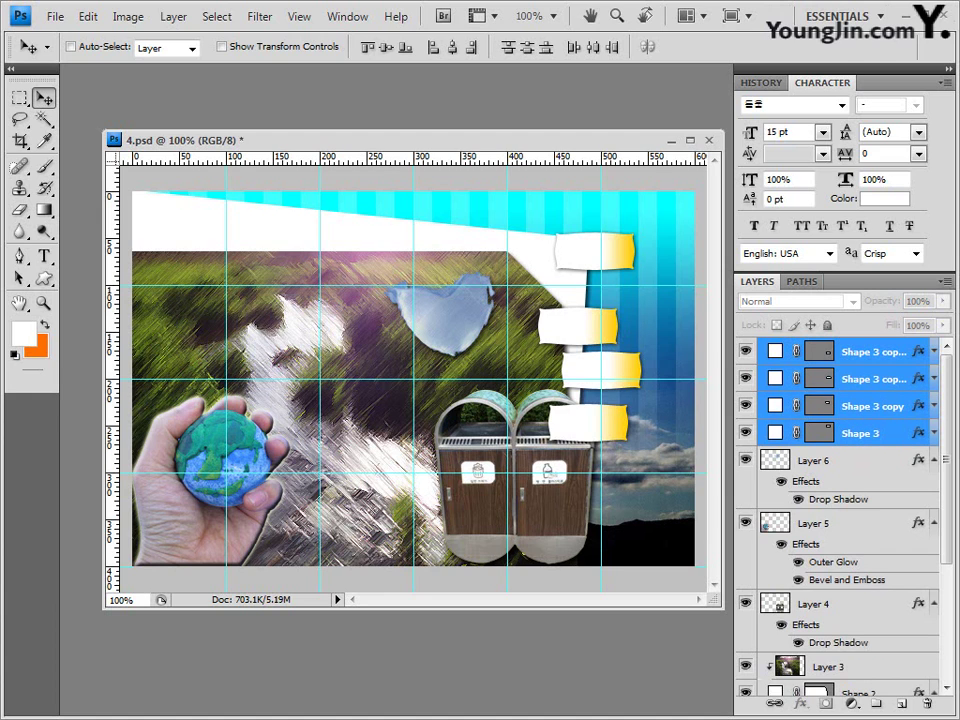
key(ctrl+t)
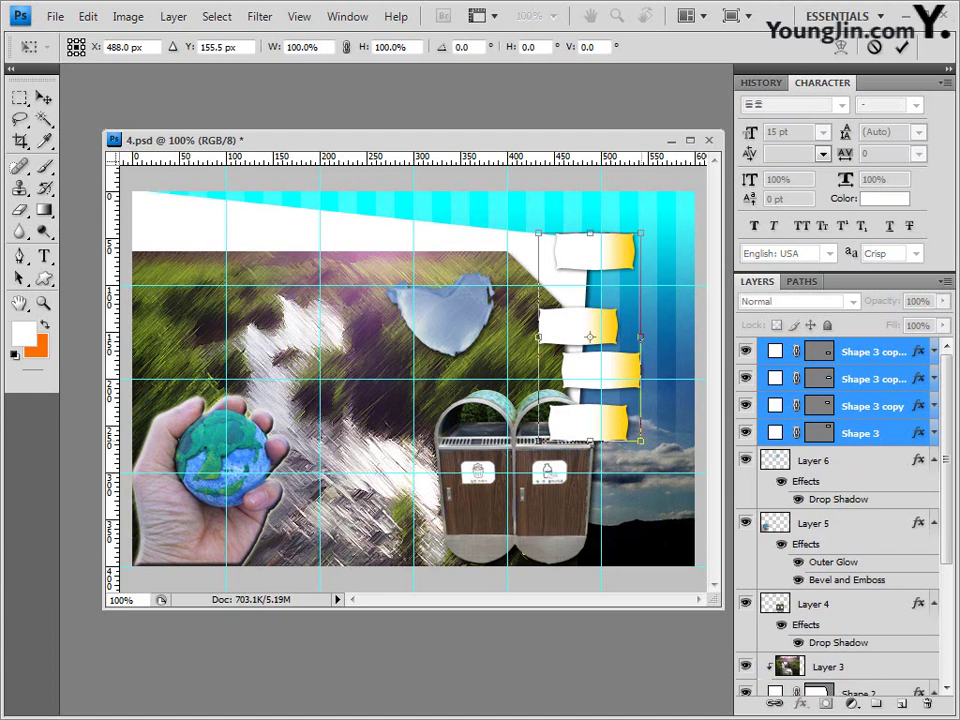
drag(641, 441, 622, 405)
key(Return)
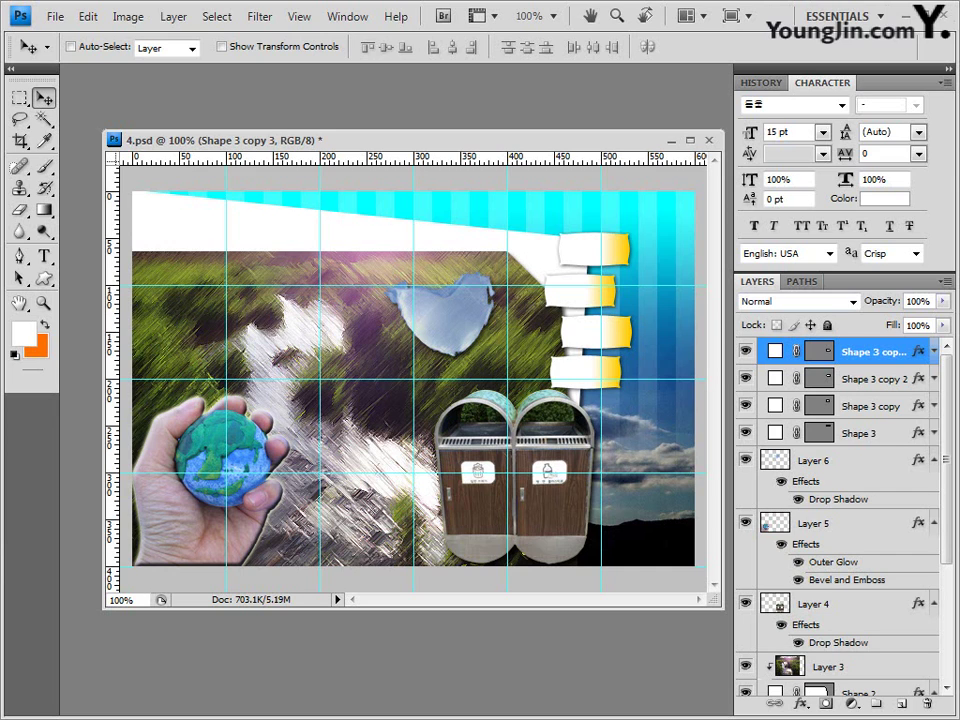
Step: Load the Nature custom shapes and draw the two-leaf shape, about 60 px wide, over the upper right of the globe
click(43, 279)
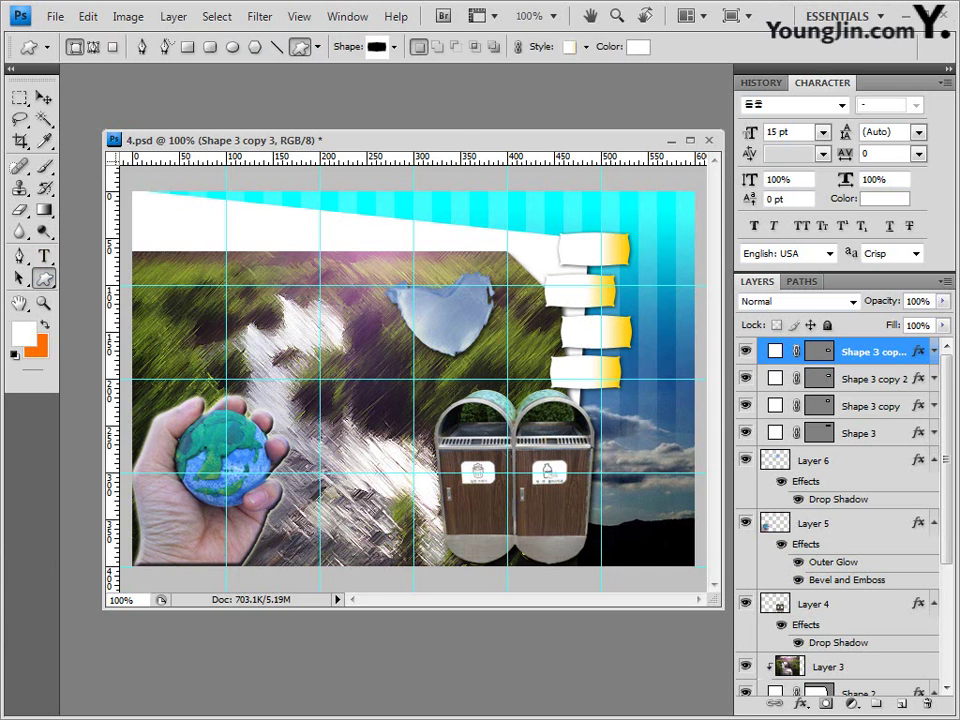
click(395, 47)
click(484, 77)
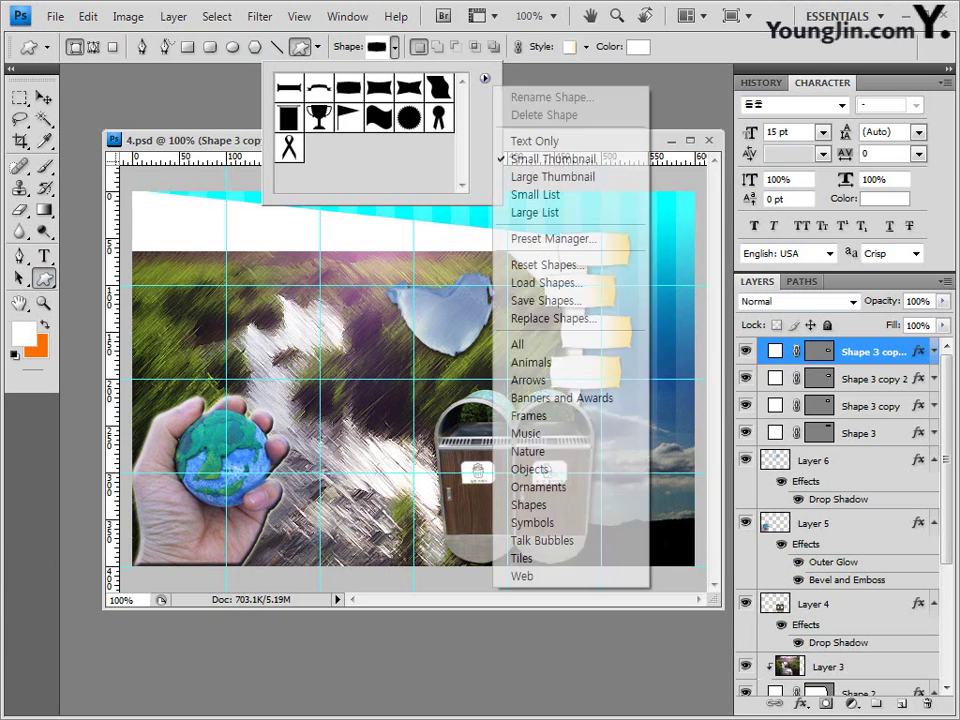
click(535, 467)
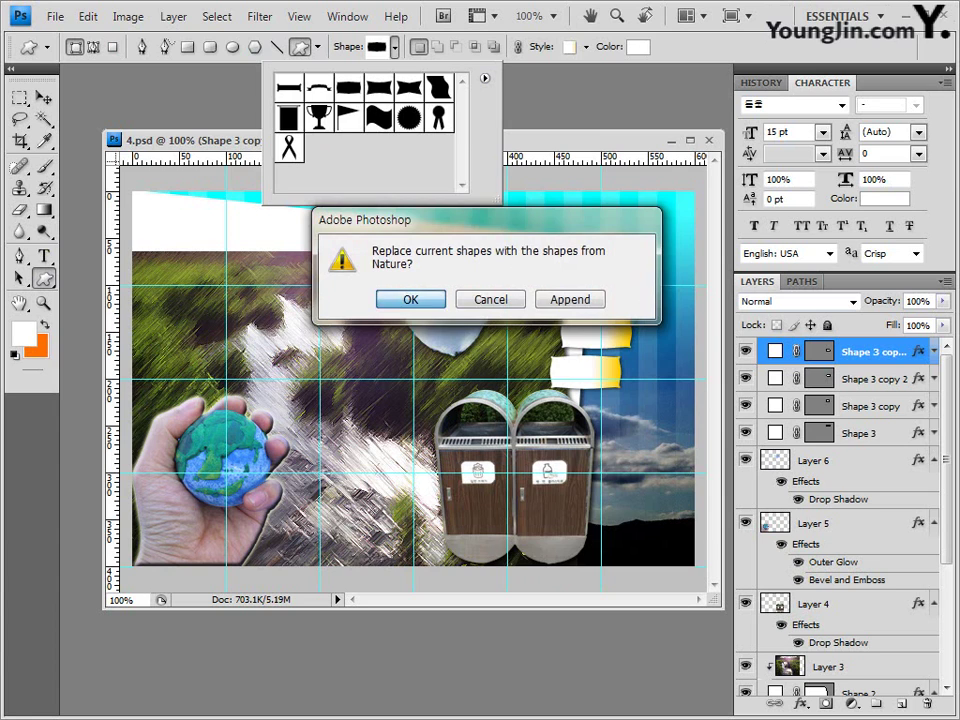
key(Return)
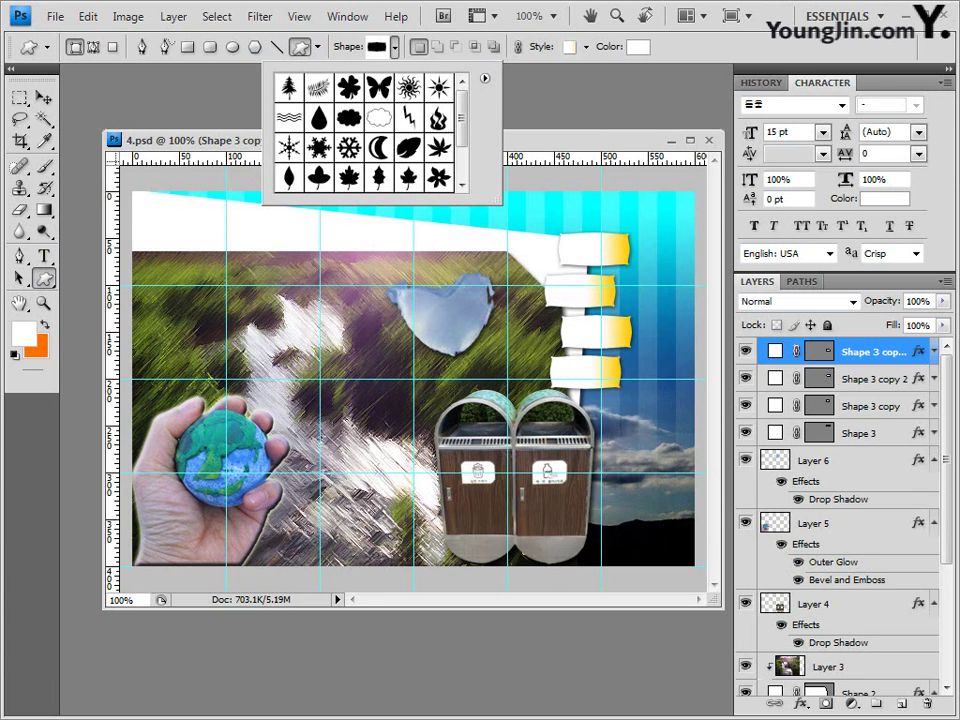
click(408, 147)
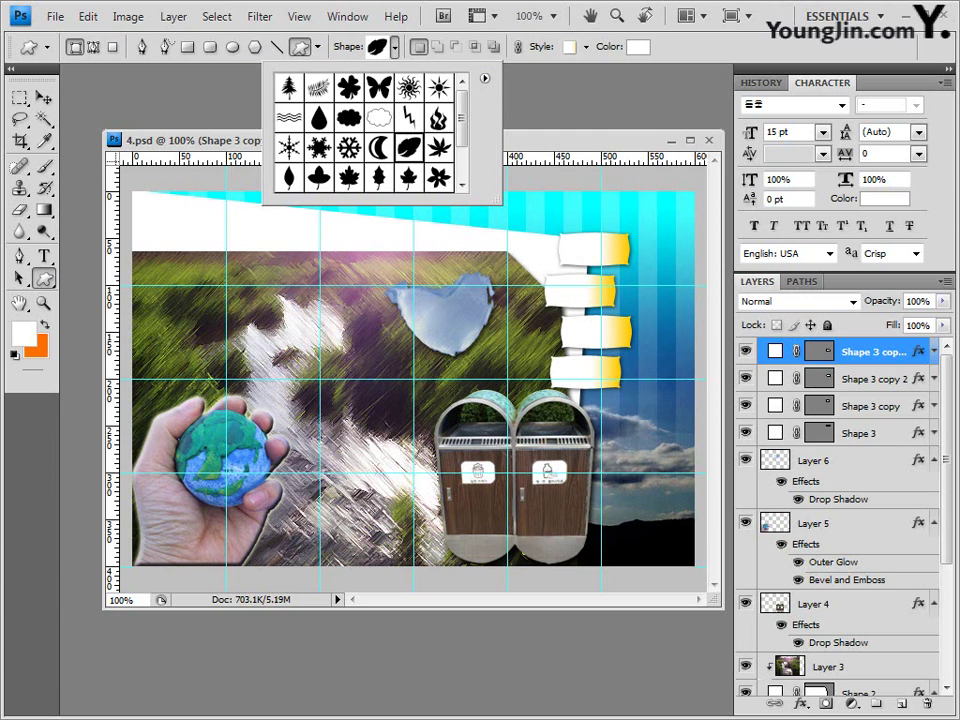
drag(285, 393, 282, 446)
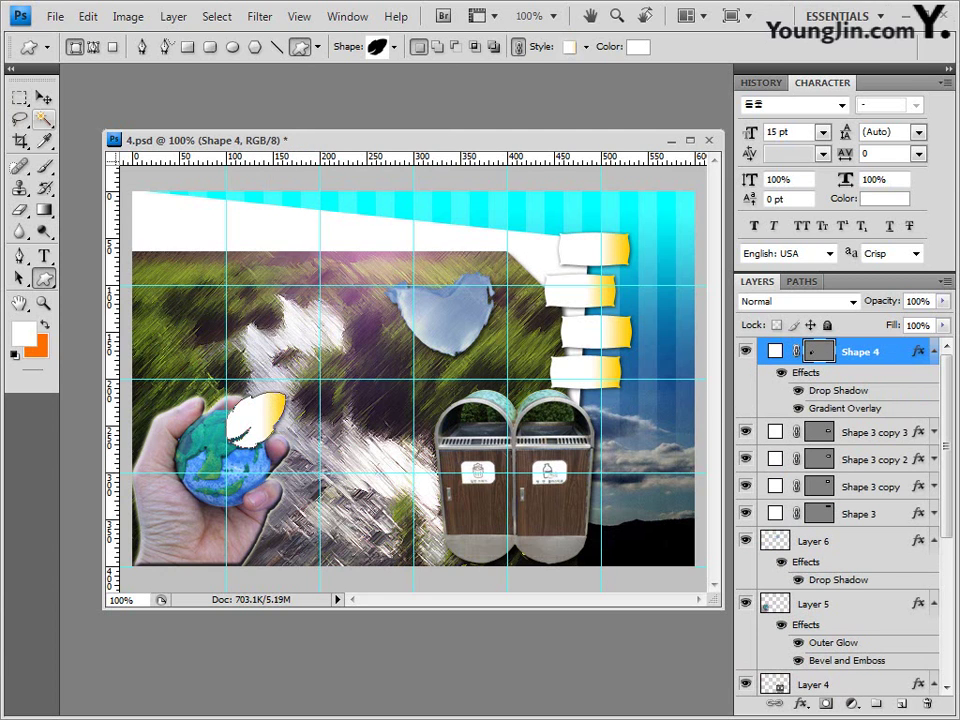
Step: Remove the inherited layer style from the leaf shape and set its fill color to 83de00
click(43, 97)
click(587, 46)
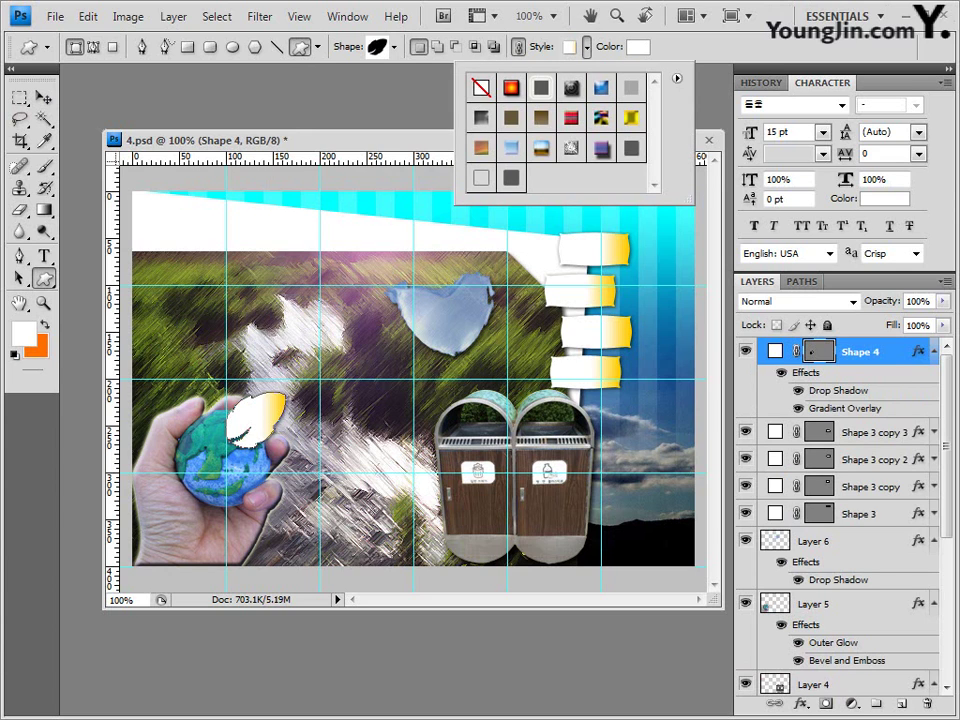
click(481, 88)
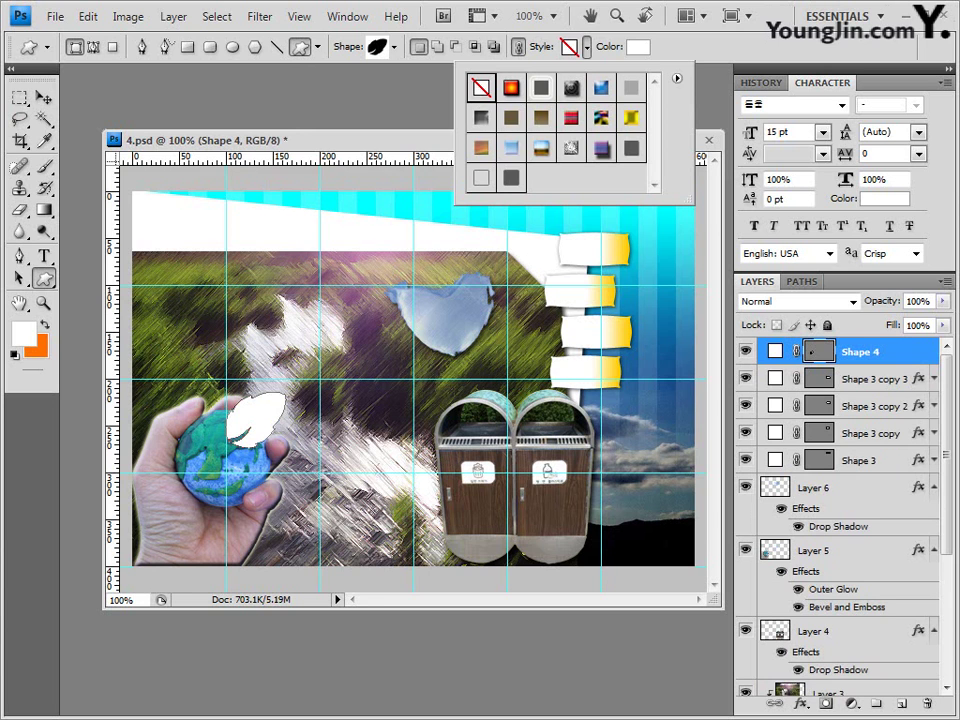
click(637, 46)
double_click(562, 529)
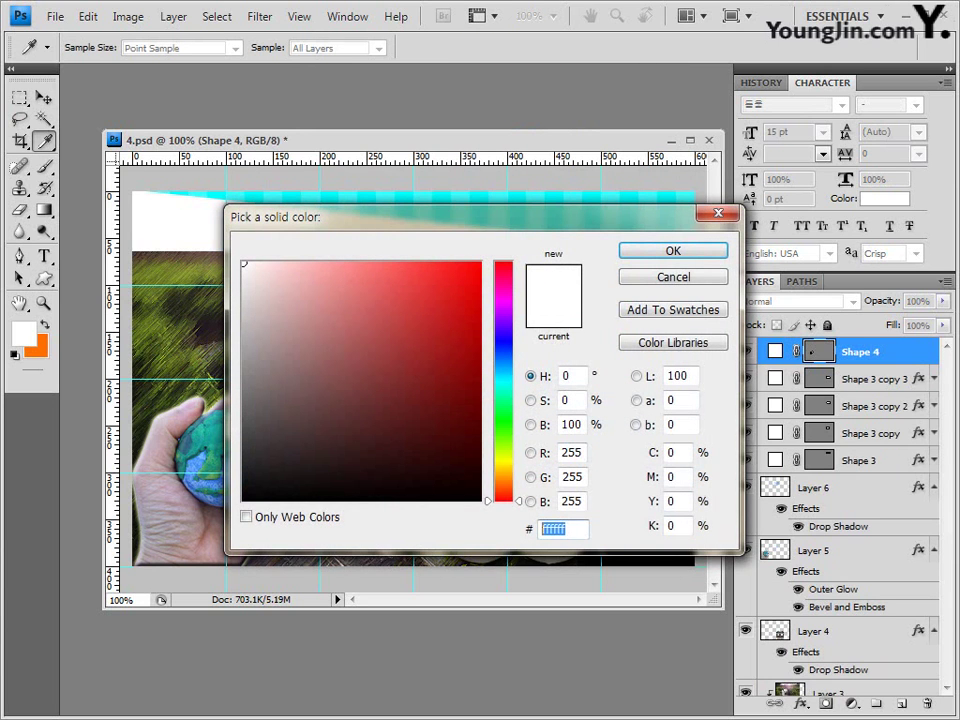
text(83de00)
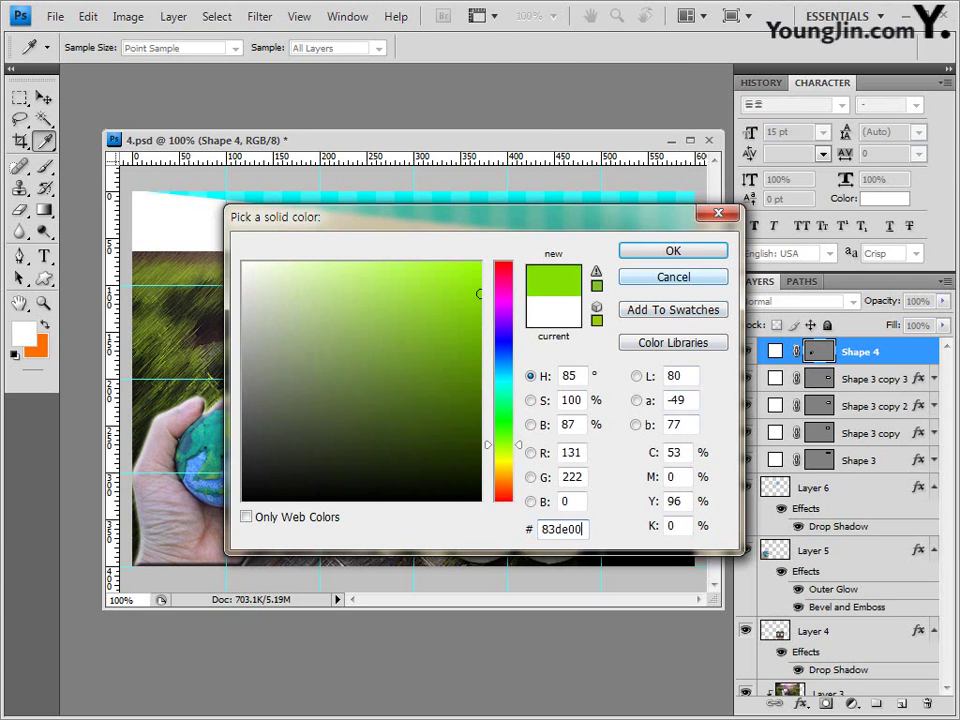
key(Return)
Step: Add a Drop Shadow with default settings to the green leaf shape and move the leaf to the right of the globe
click(801, 704)
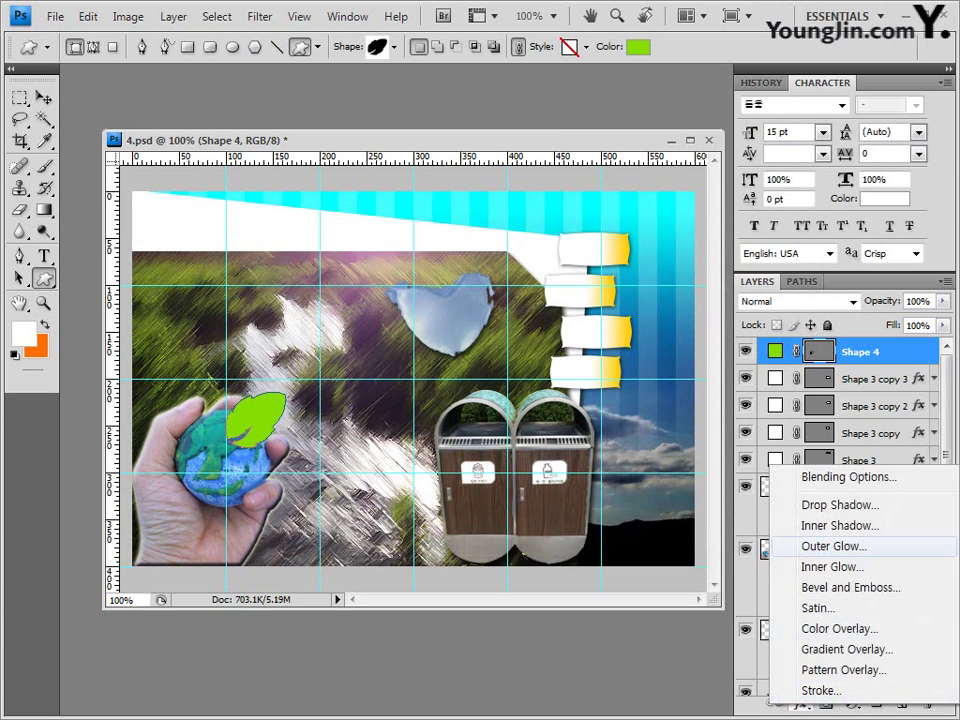
click(806, 506)
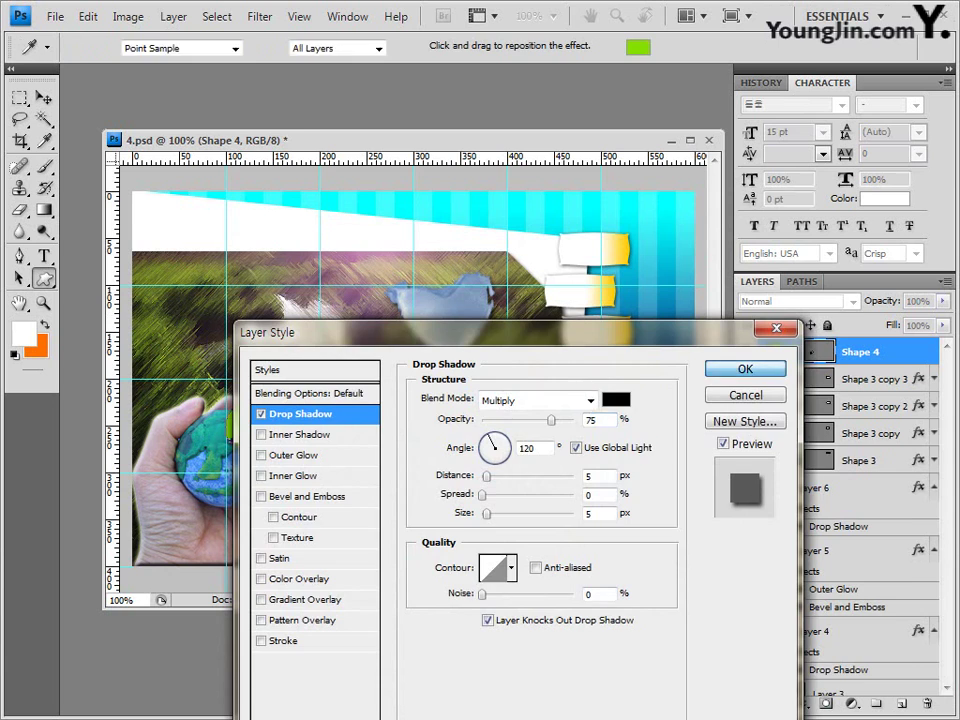
key(Return)
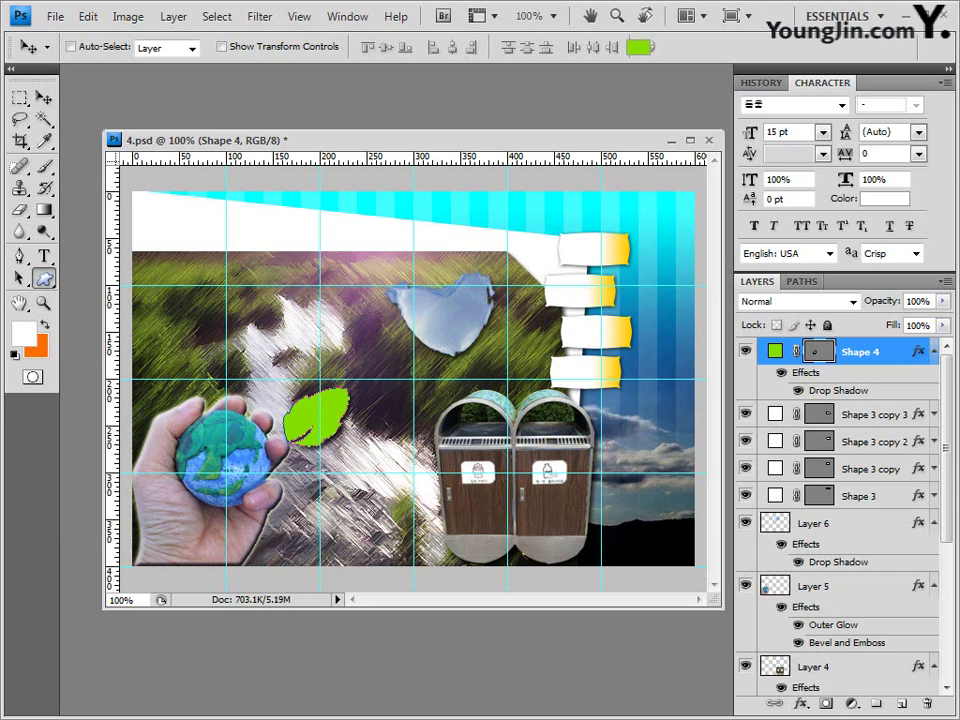
Step: Load the Symbols custom shapes and draw the outlined recycling symbol, about 84 px wide, beside the right bin near the canvas's lower right corner
click(43, 279)
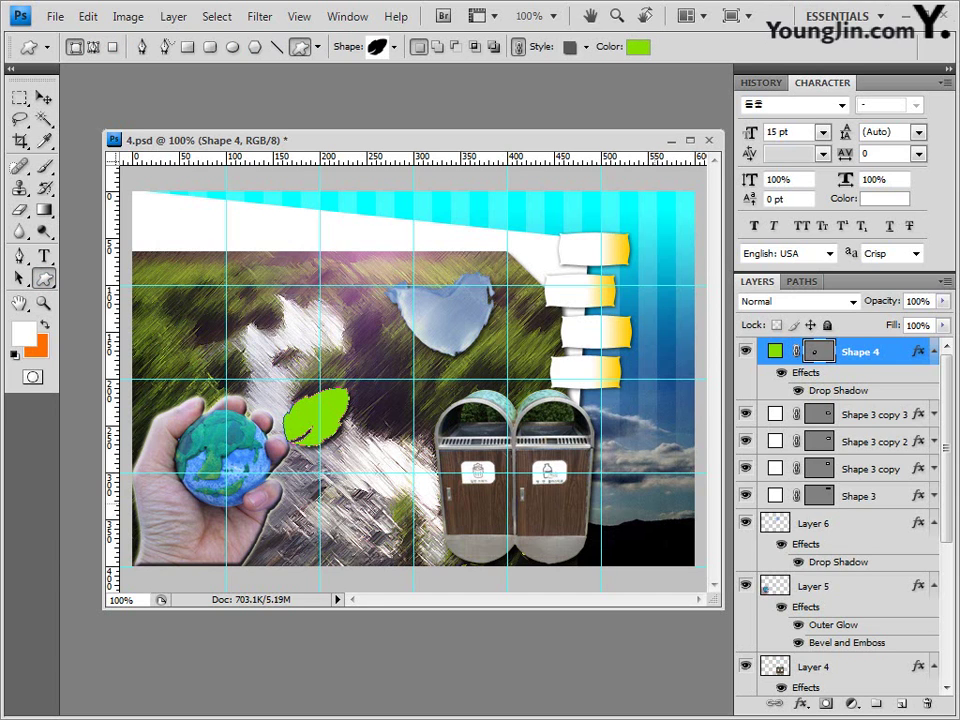
click(394, 47)
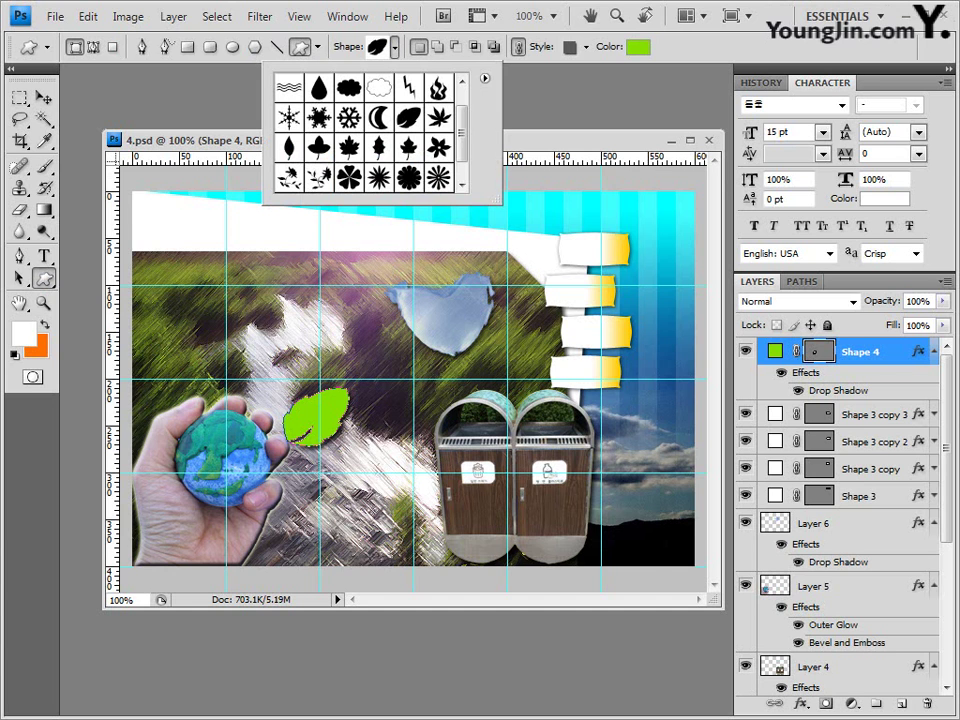
click(484, 77)
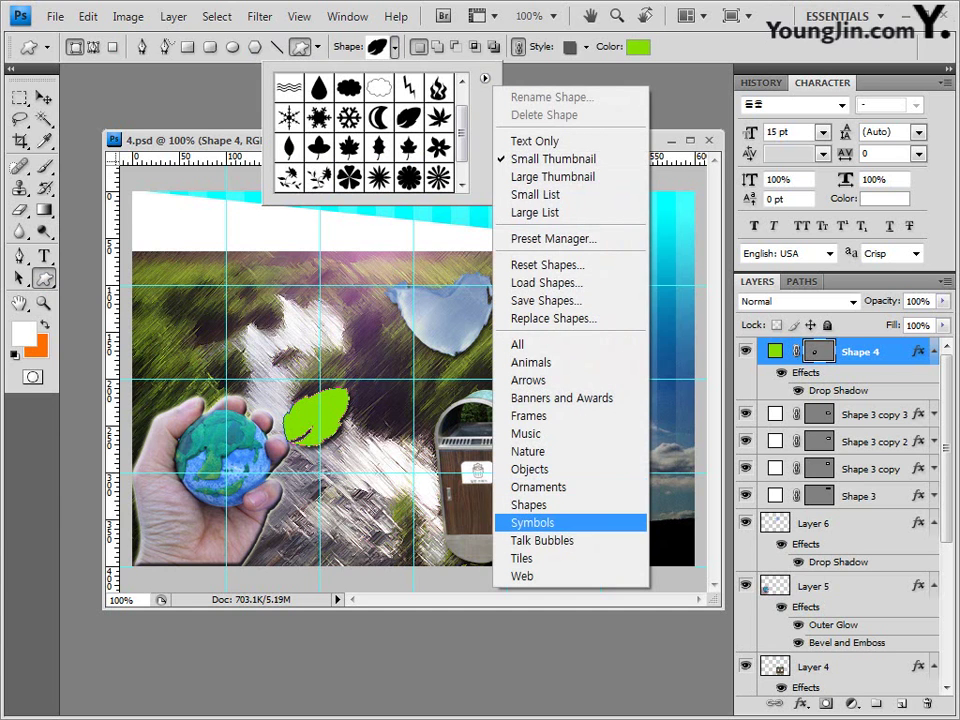
click(530, 521)
key(Return)
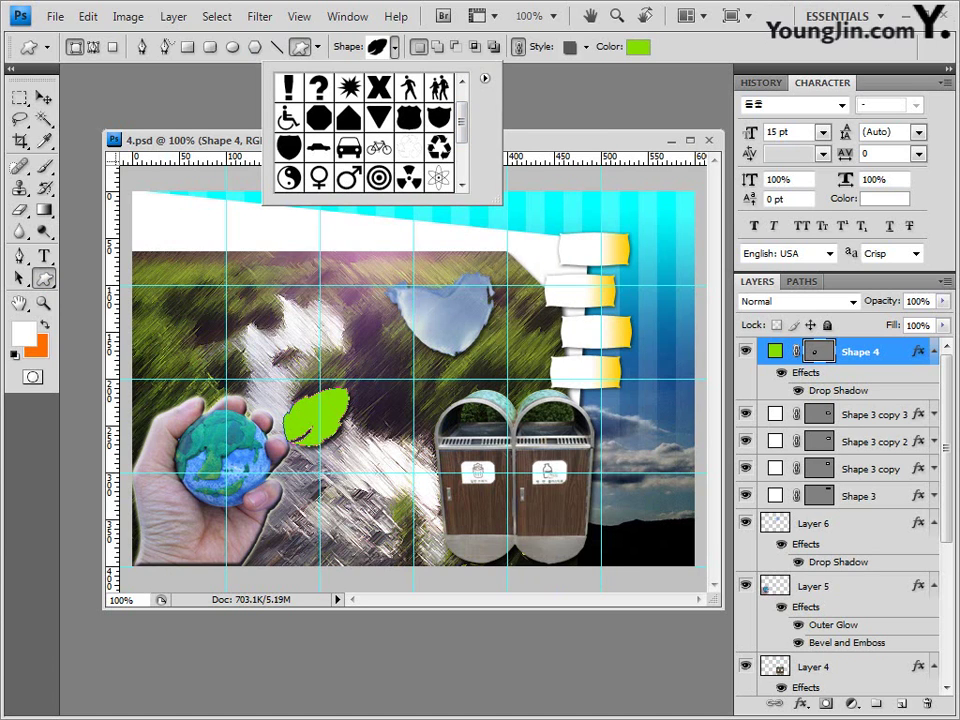
click(409, 147)
key(Return)
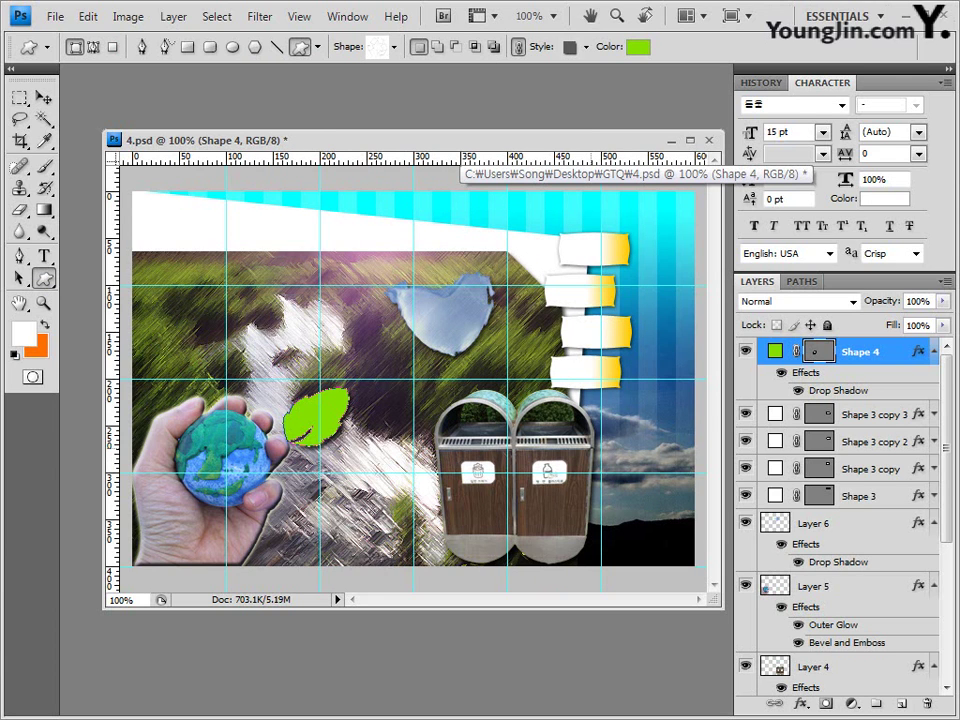
drag(590, 461, 669, 546)
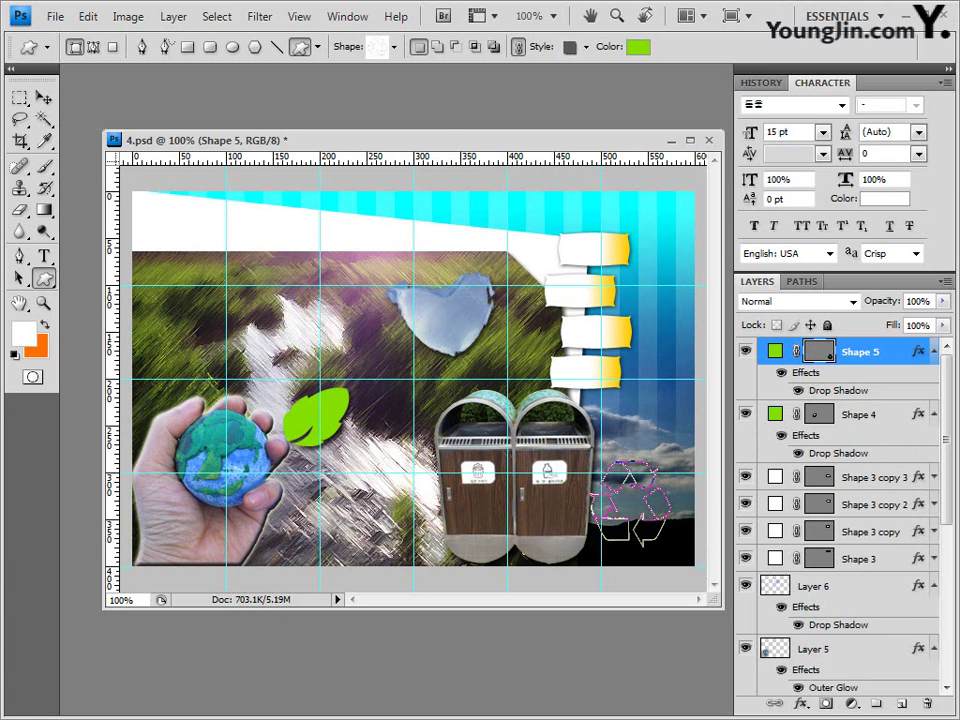
Step: Remove the inherited layer style from the recycling symbol and set its fill color to ffffff
click(587, 47)
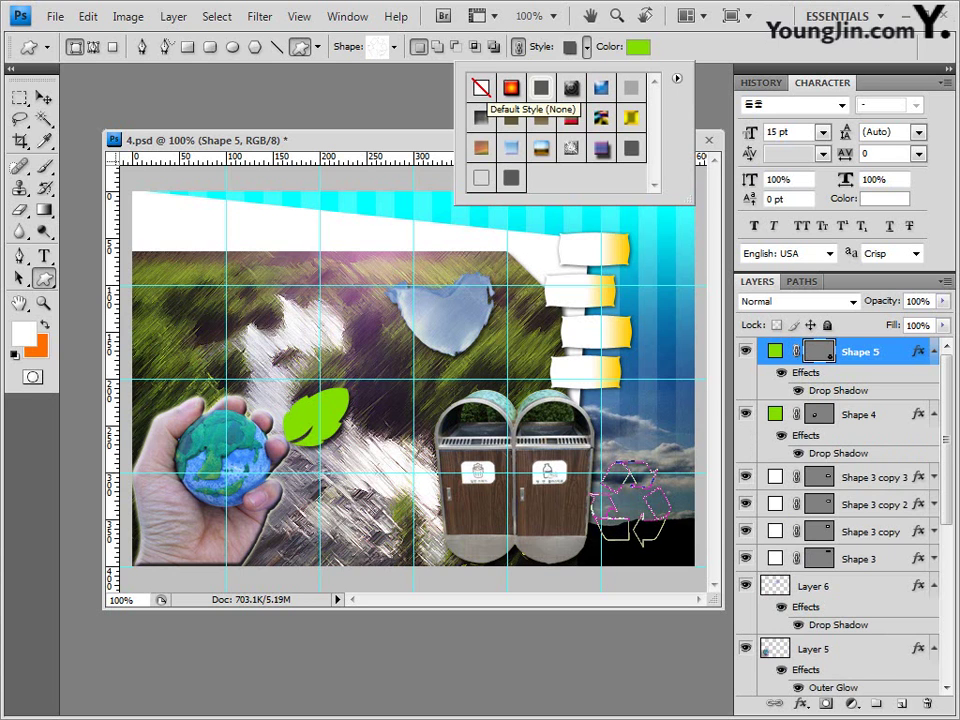
click(481, 88)
click(638, 47)
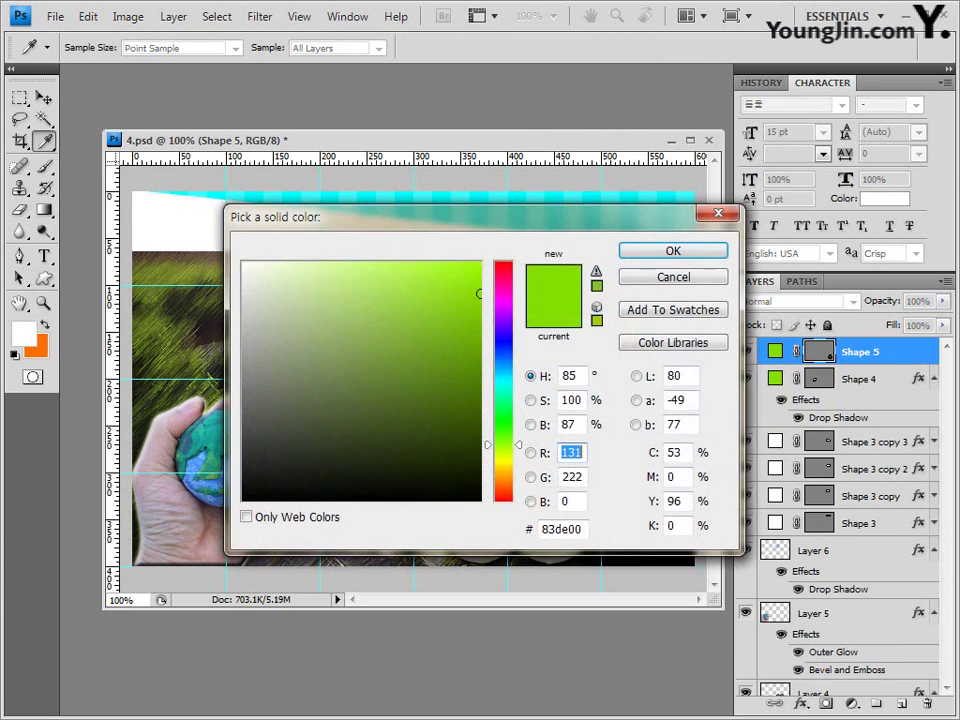
click(243, 263)
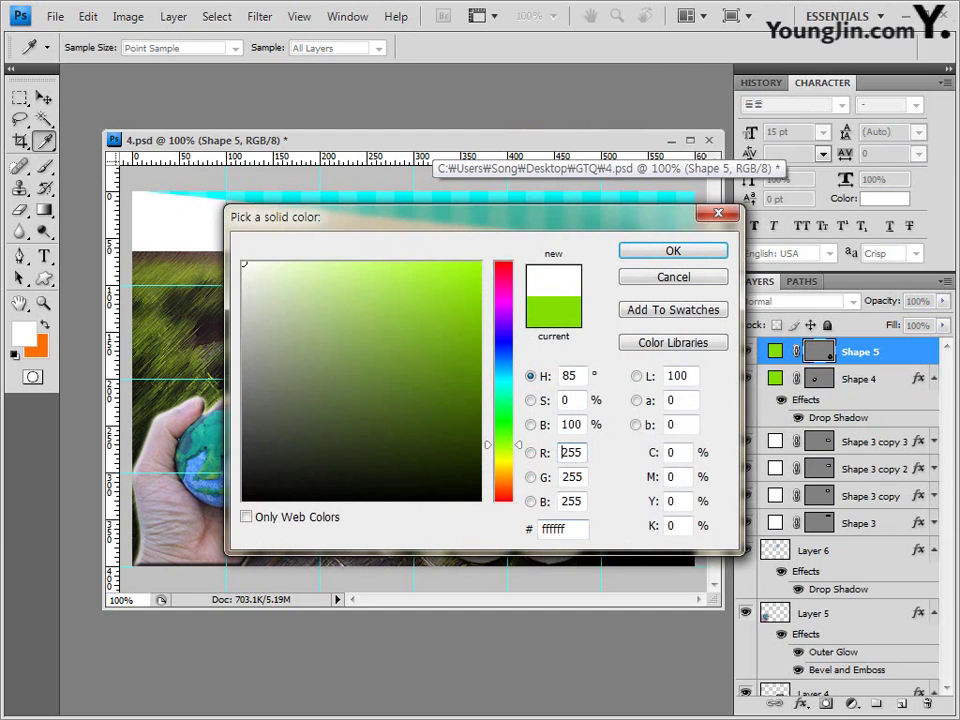
double_click(554, 529)
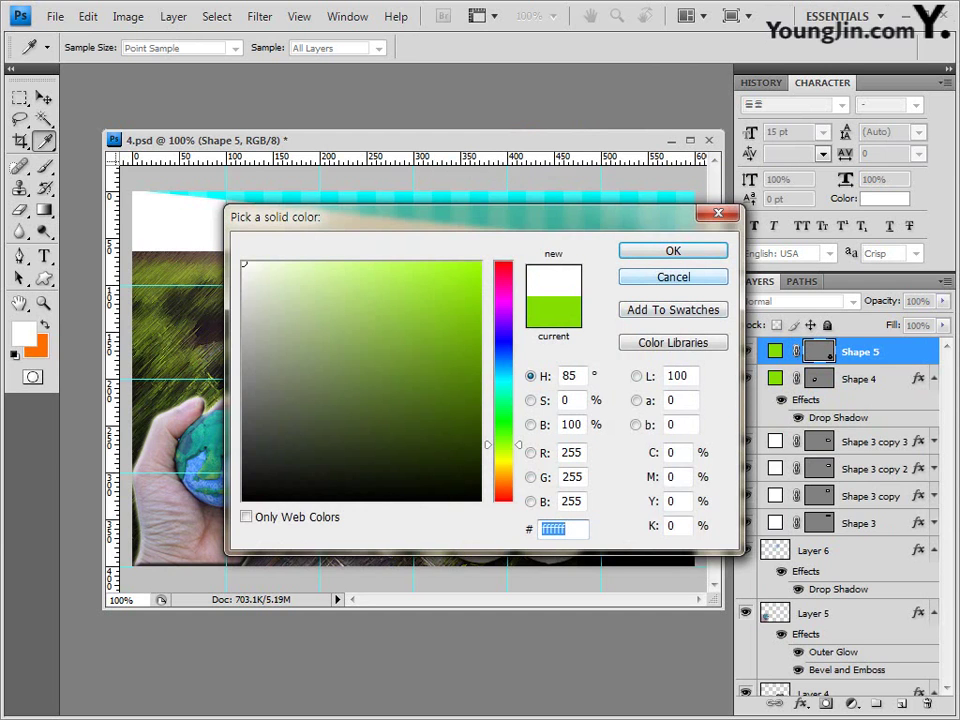
click(672, 250)
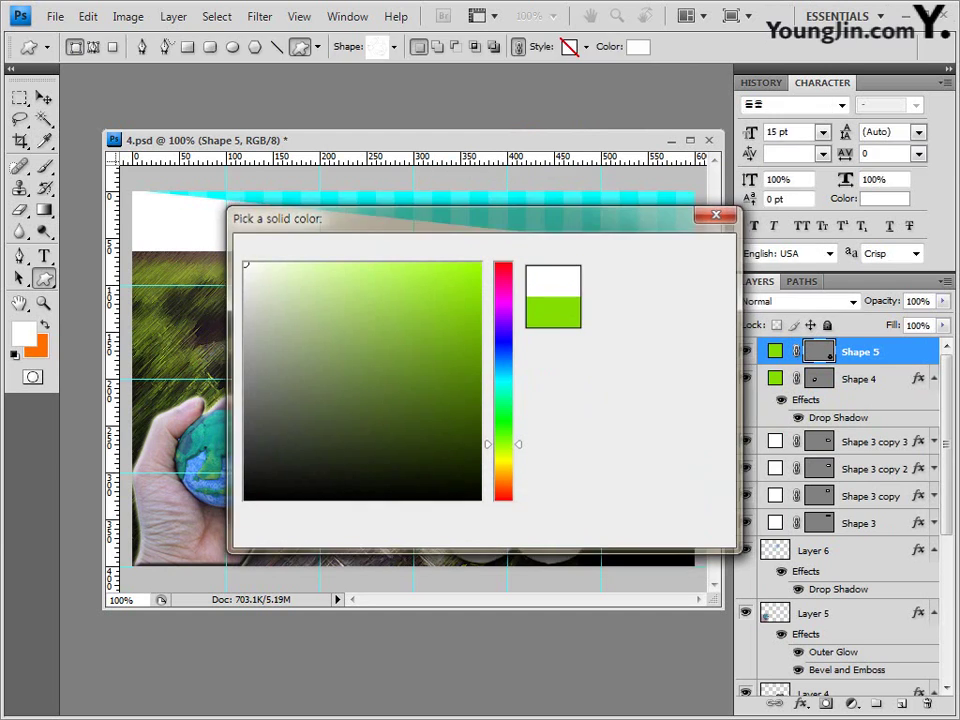
Step: Add an Outer Glow with default settings to the recycling symbol
click(800, 703)
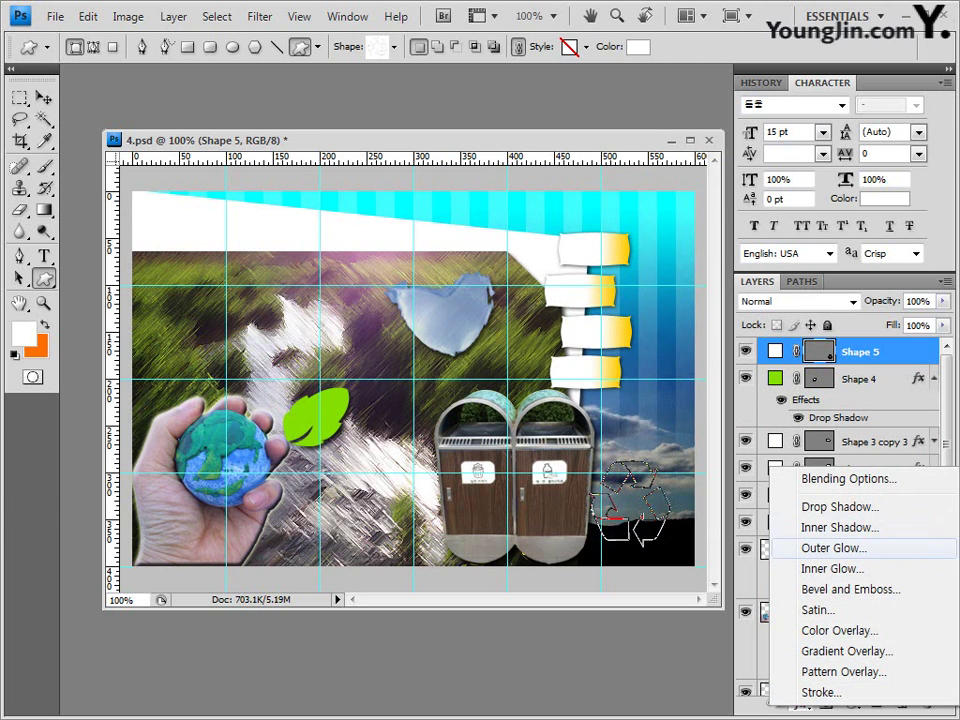
click(833, 548)
key(Return)
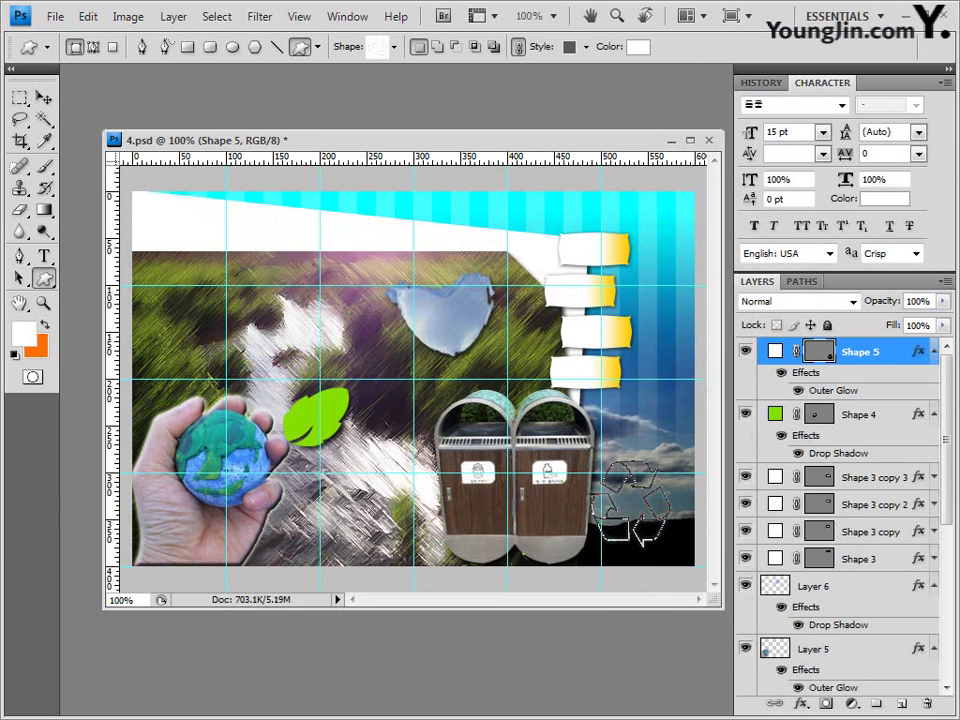
Step: Nudge the recycling symbol left against the right bin's edge and tilt it slightly
key(v)
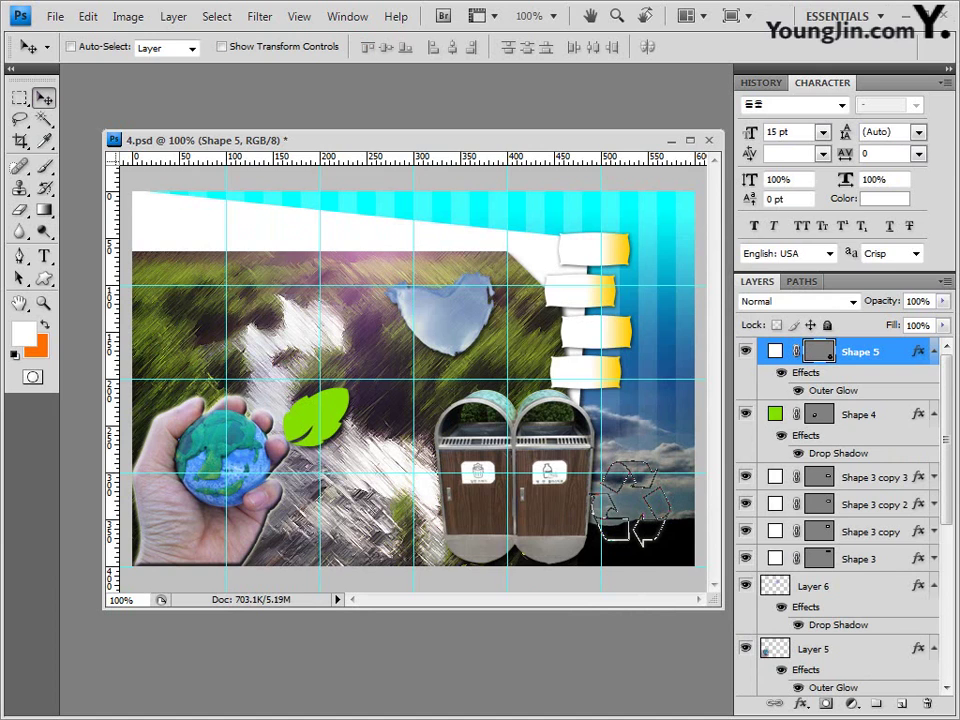
key(Left)
key(Left)
key(Left)
key(Left)
key(Left)
key(Left)
key(Left)
key(Left)
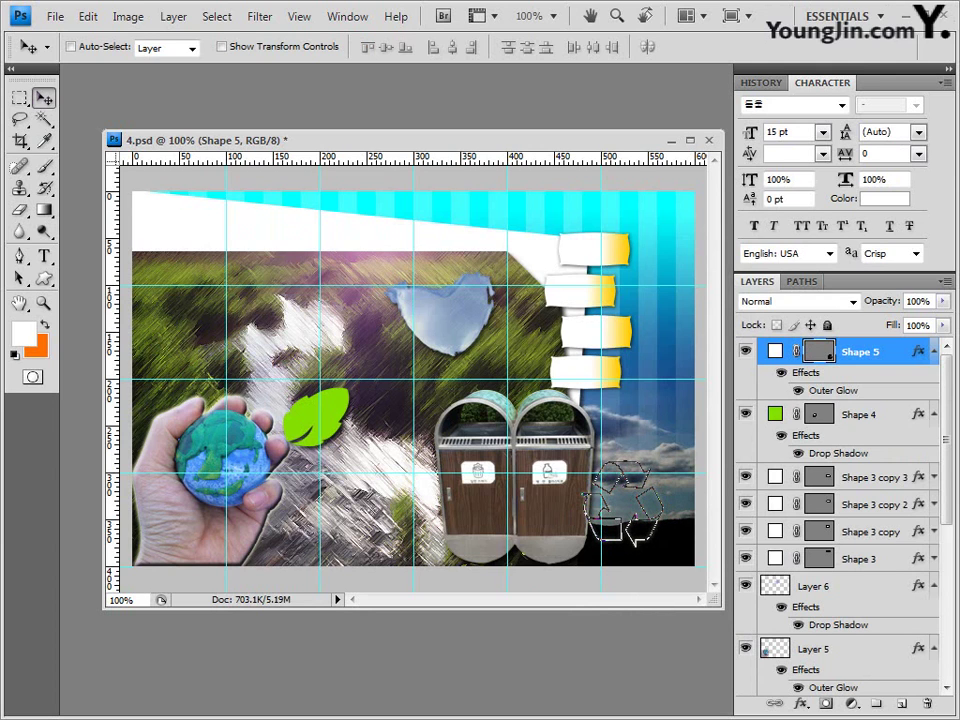
Step: Open the bird image 1급-17.jpg and float it in its own window over 4.psd
key(w)
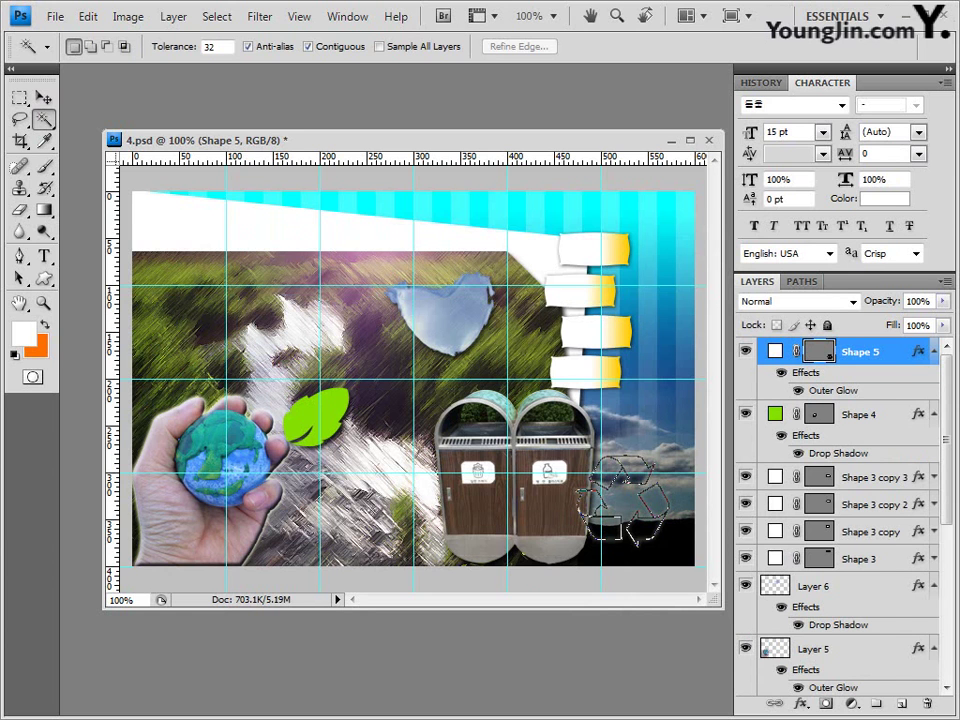
key(alt+Tab)
drag(459, 580, 298, 96)
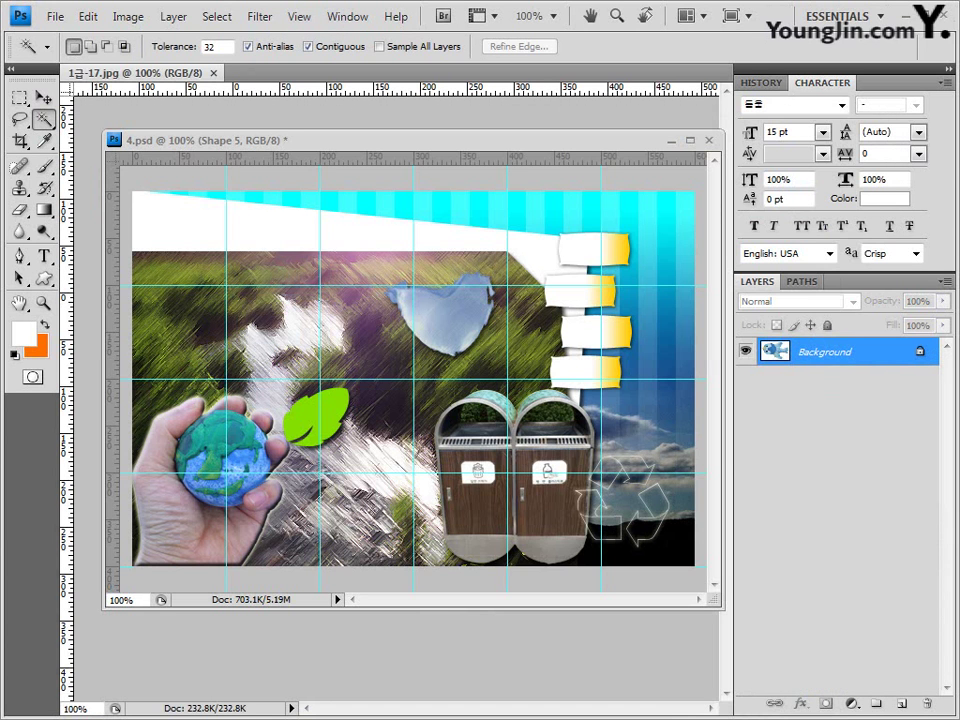
drag(137, 73, 317, 184)
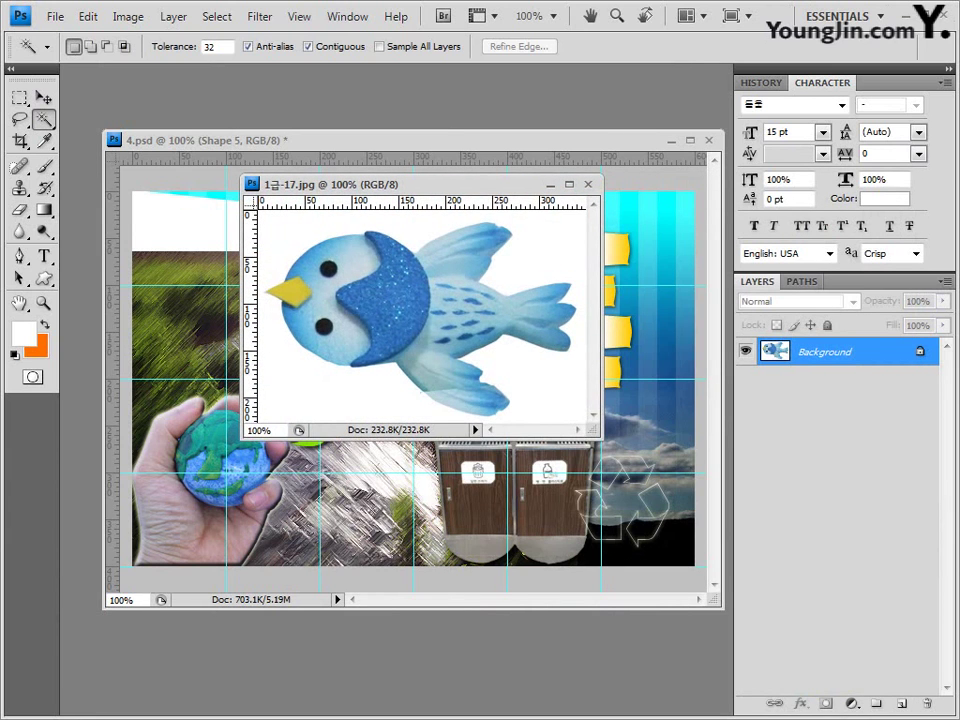
Step: Select the bird by inverting a Magic Wand selection of the white background, copy it and close the image
click(44, 119)
click(134, 135)
click(390, 222)
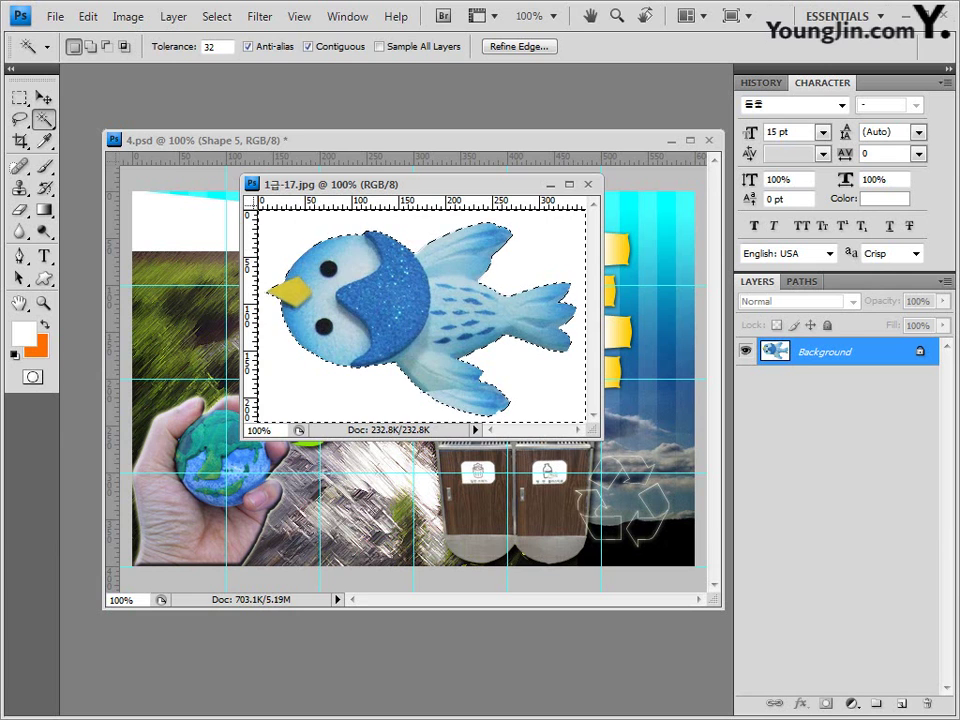
click(217, 16)
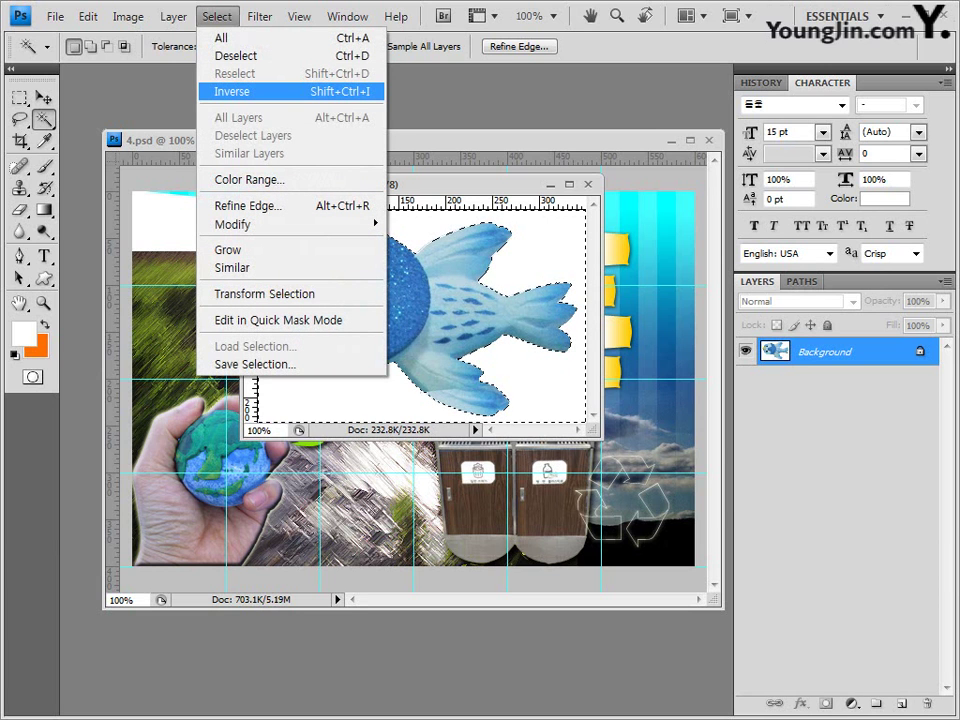
click(240, 91)
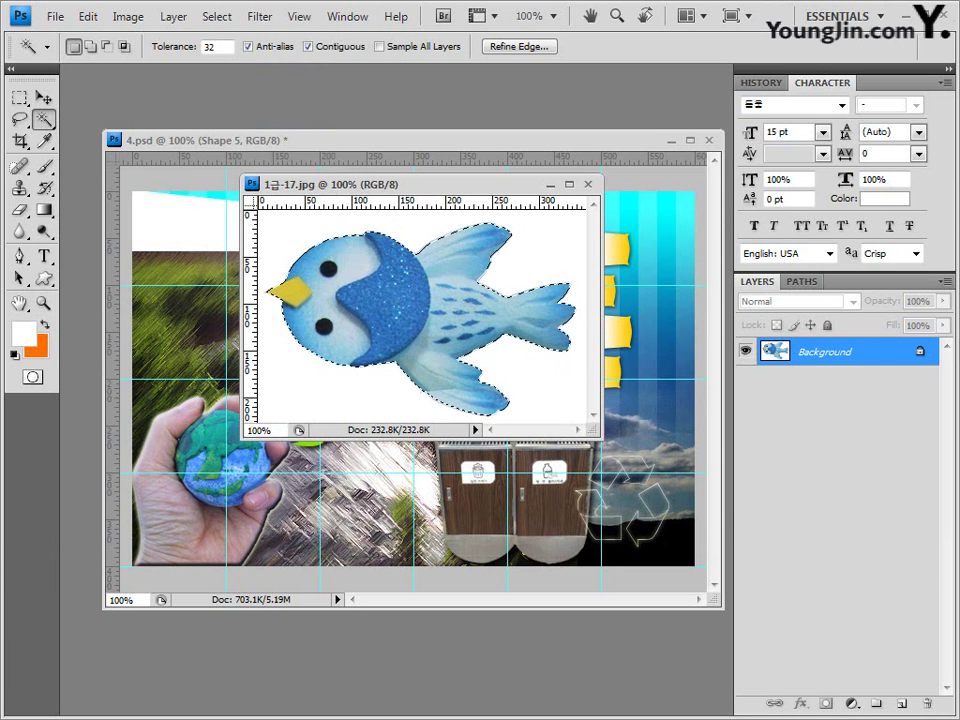
click(588, 184)
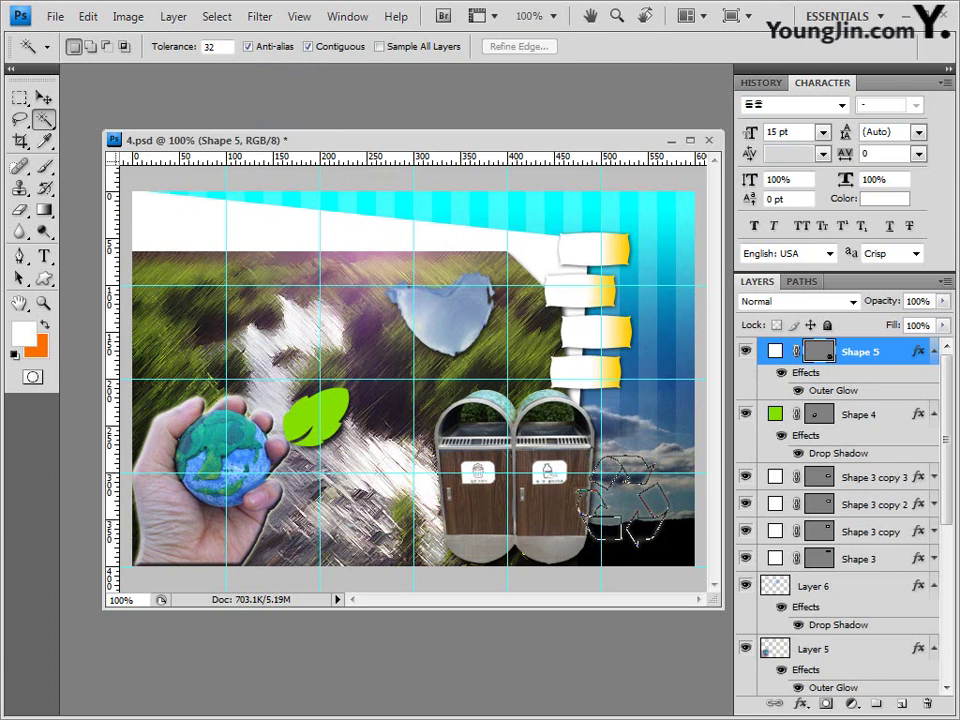
Step: Paste the bird into 4.psd, scale it to about 31.4% and place it just above the recycling symbol
key(ctrl+v)
key(v)
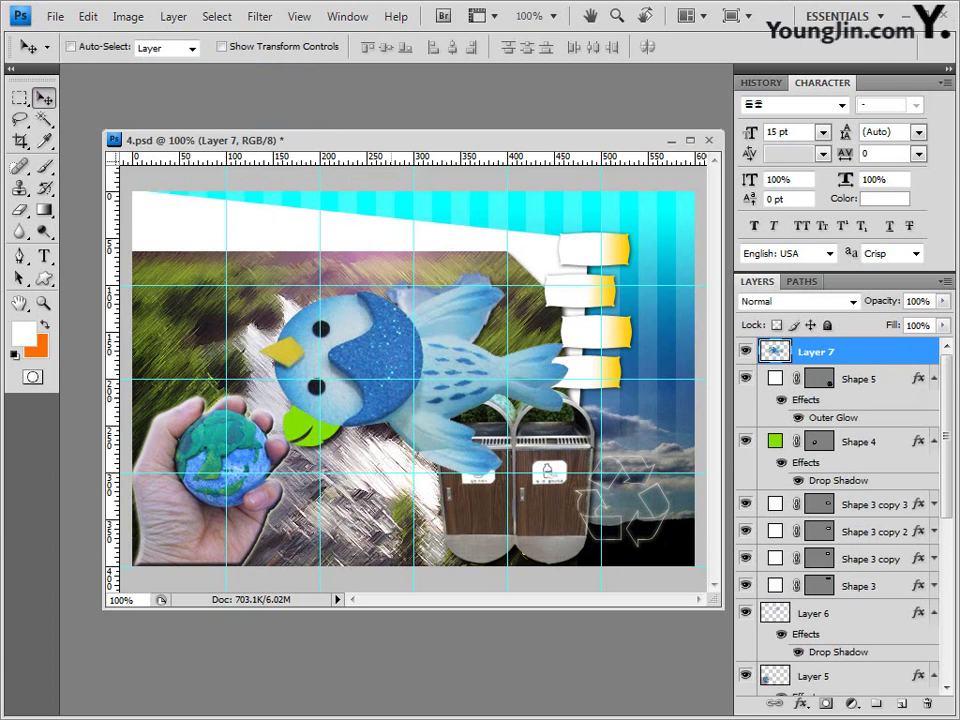
key(ctrl+t)
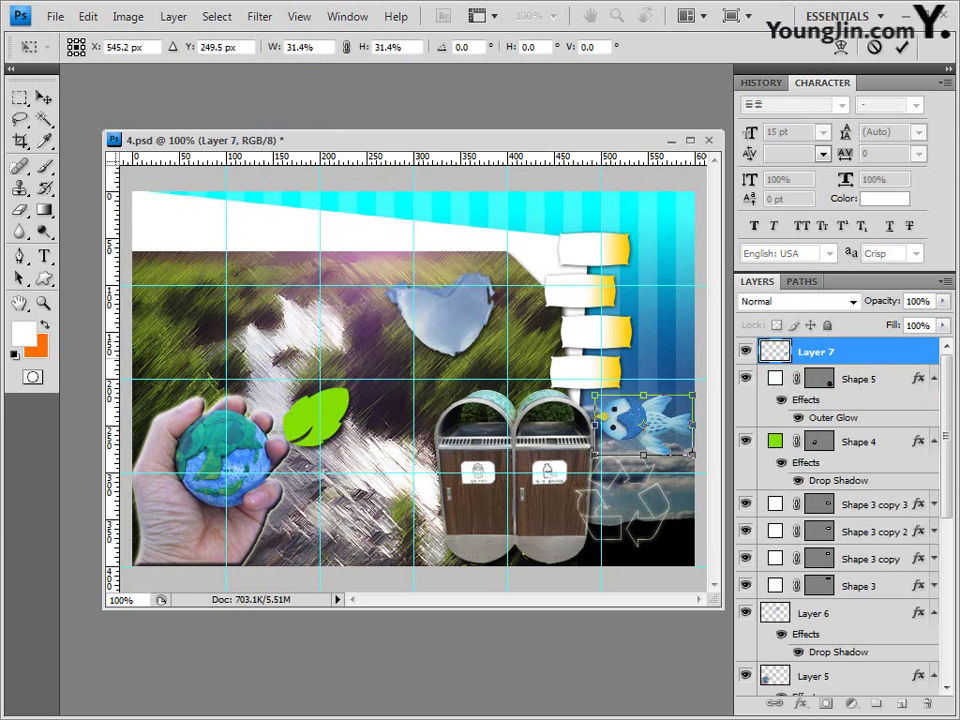
key(Return)
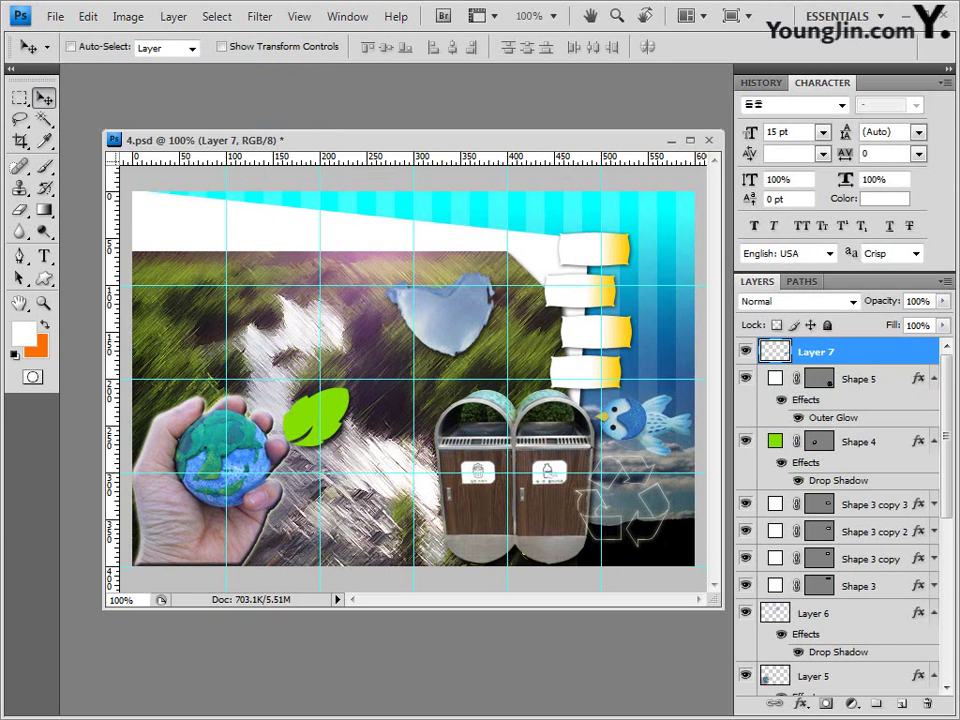
Step: Add an Outer Glow with default settings to the bird layer
click(800, 704)
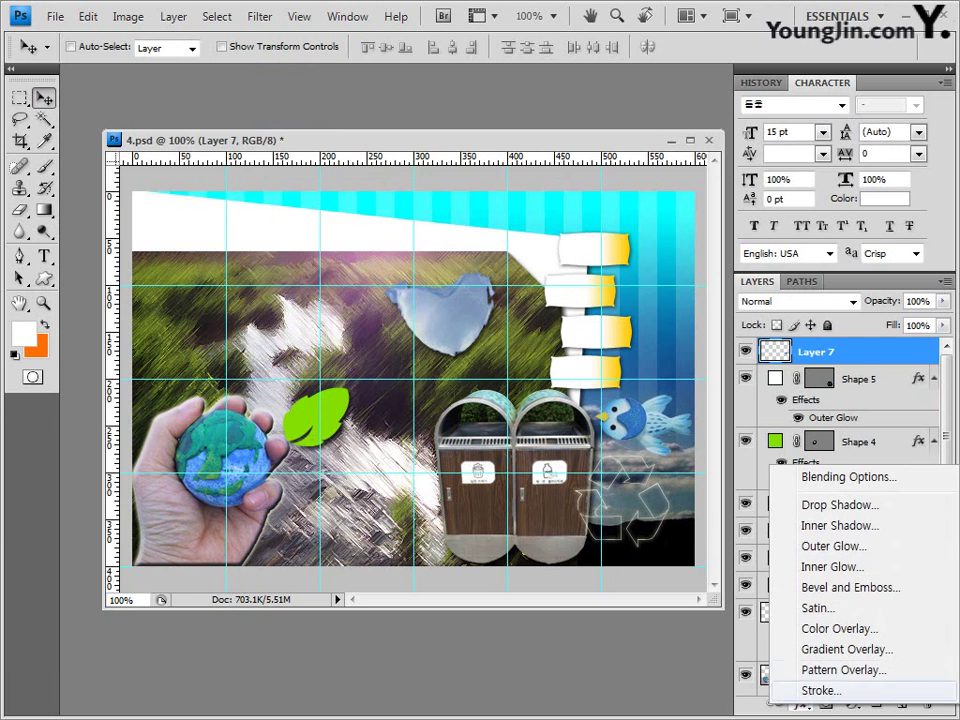
click(833, 546)
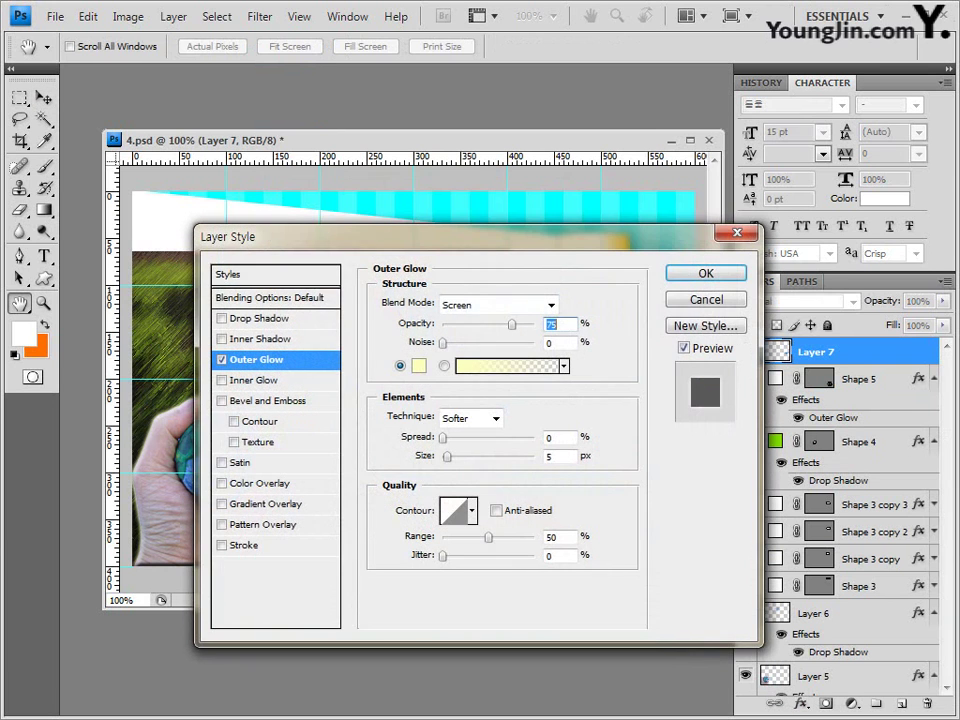
key(Return)
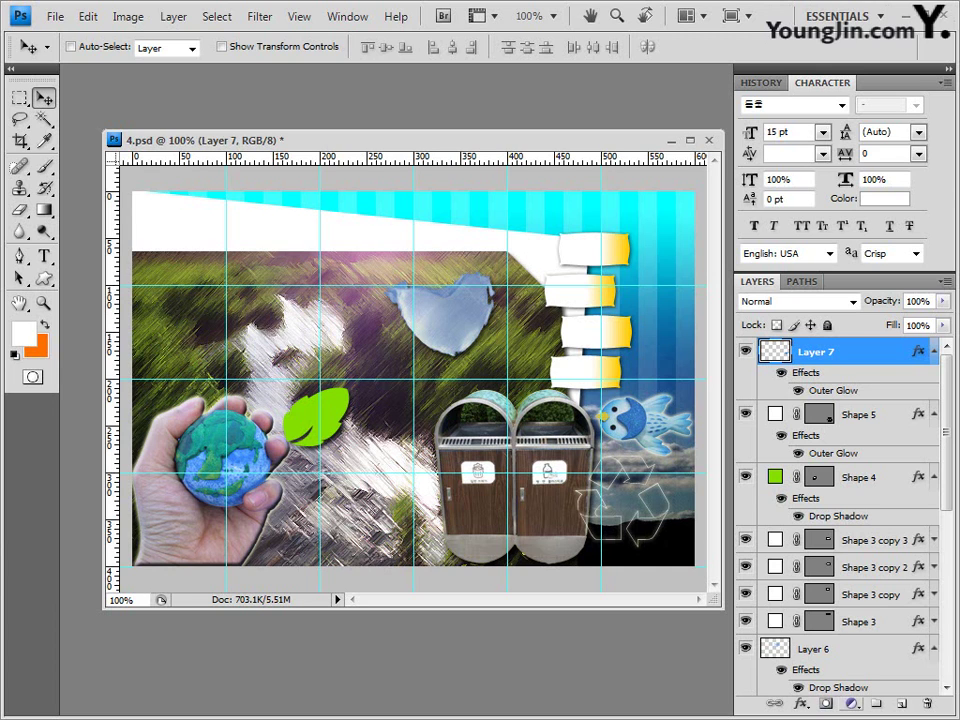
Step: Add a Hue/Saturation adjustment layer above the bird, with Colorize enabled and the hue set to 50
click(851, 704)
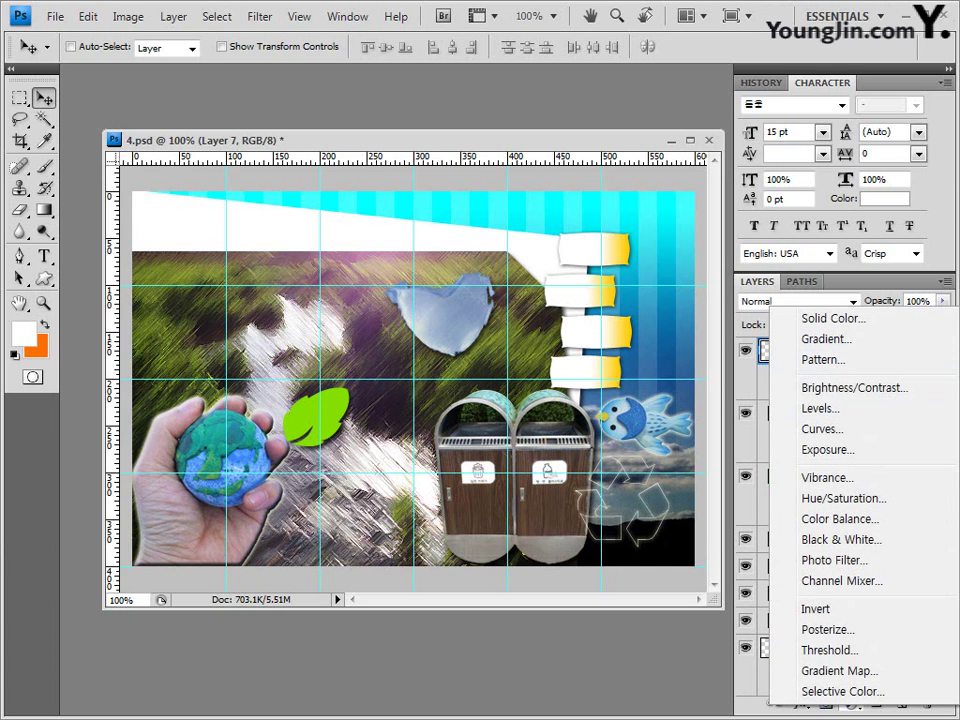
click(843, 498)
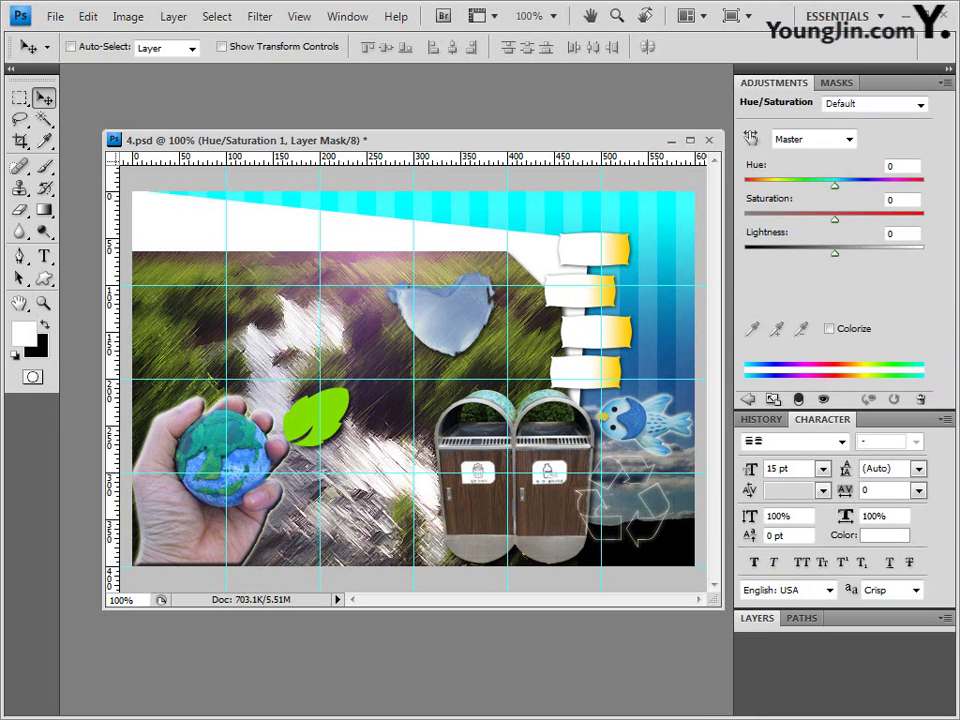
click(829, 328)
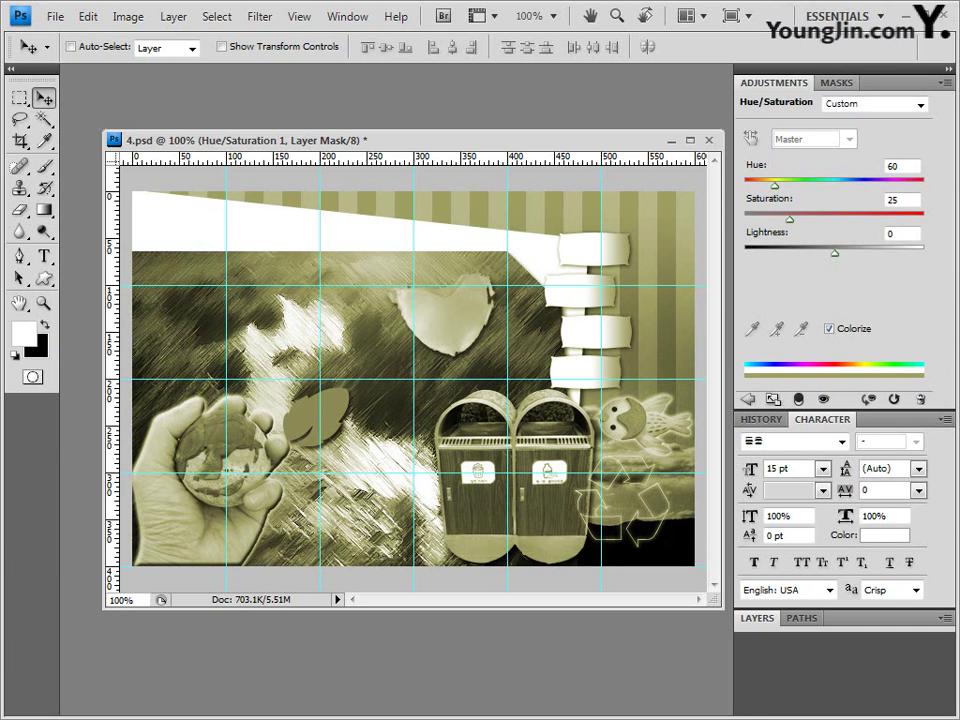
drag(774, 185, 770, 185)
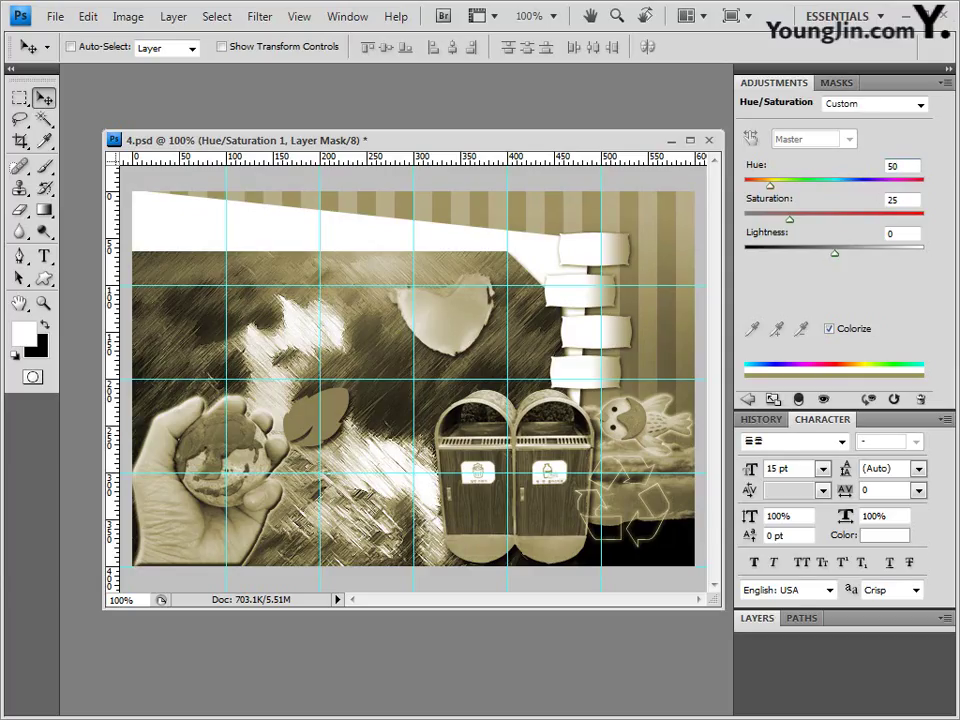
Step: Set the Hue/Saturation adjustment's saturation to 80 and clip it to the bird layer, closing the adjustment settings
drag(789, 218, 887, 219)
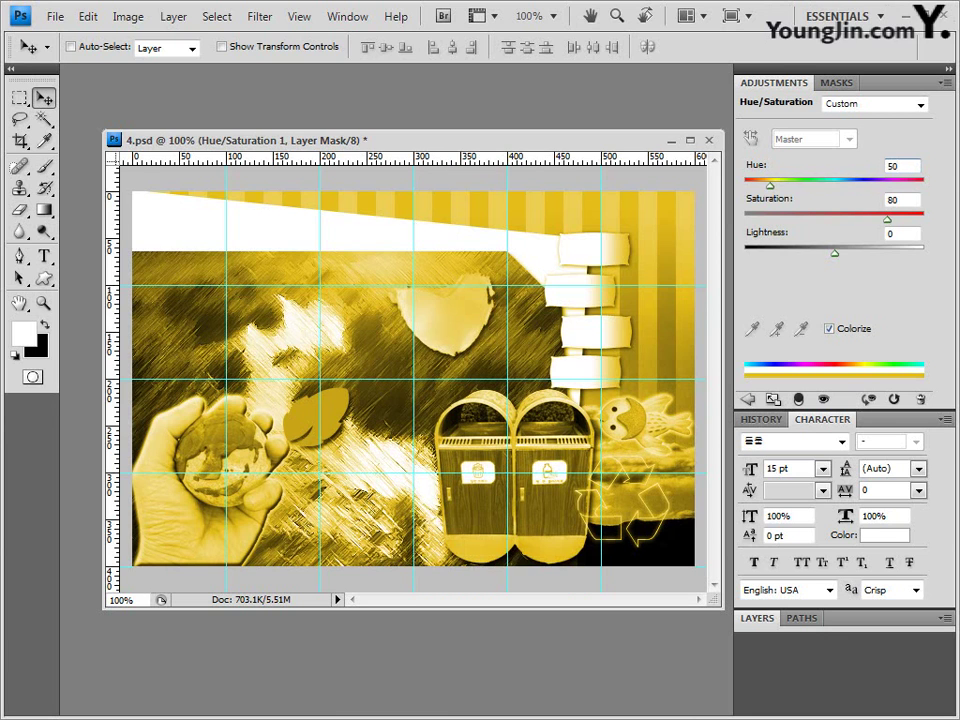
click(944, 83)
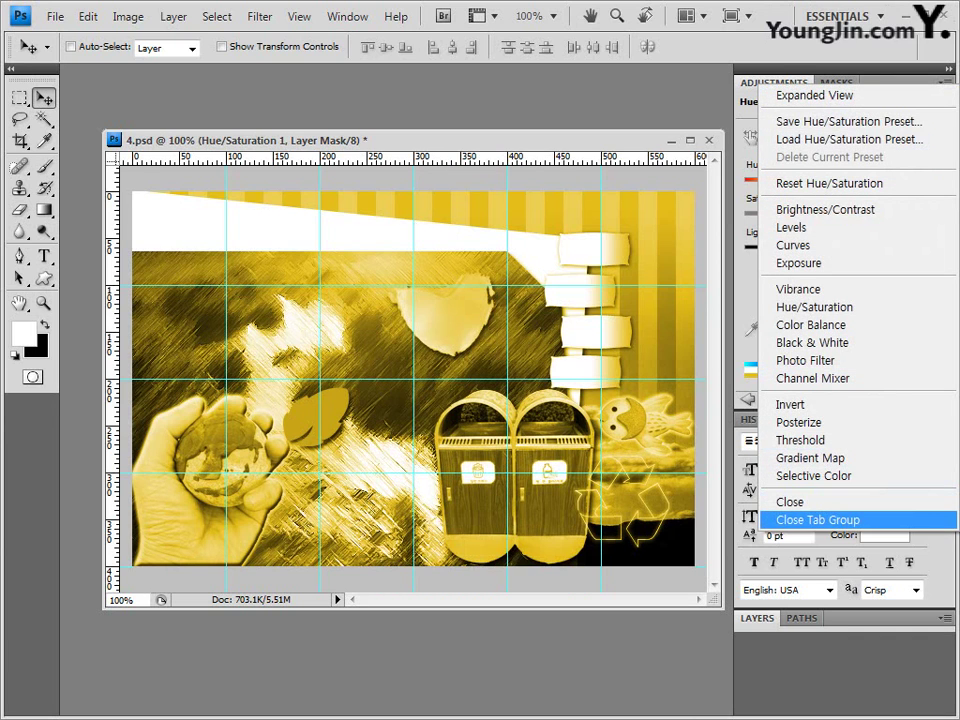
click(790, 518)
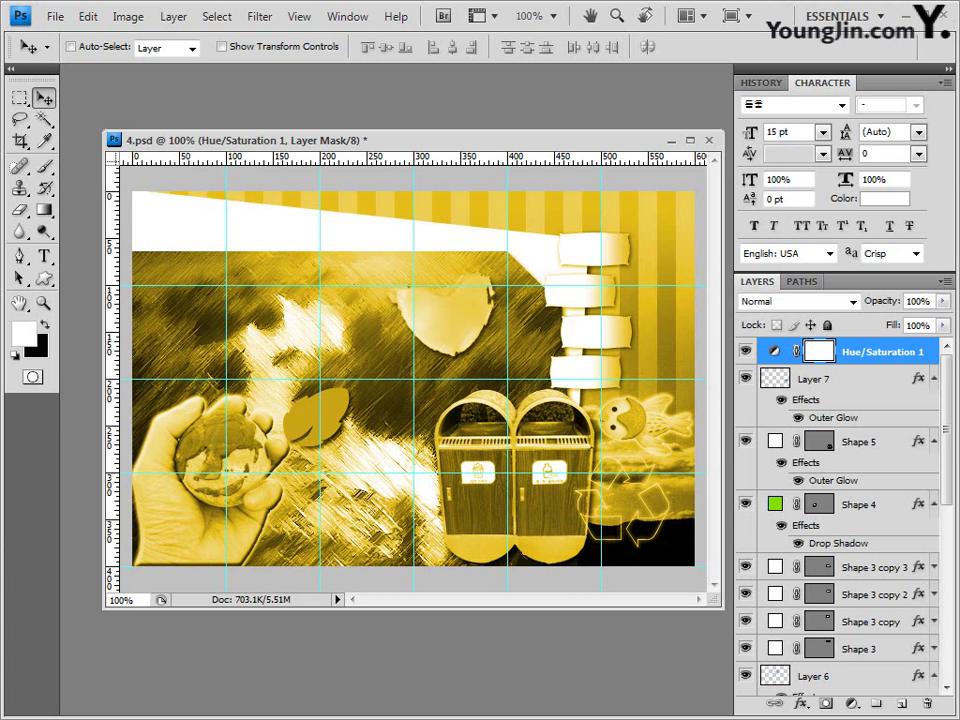
key(ctrl+alt+g)
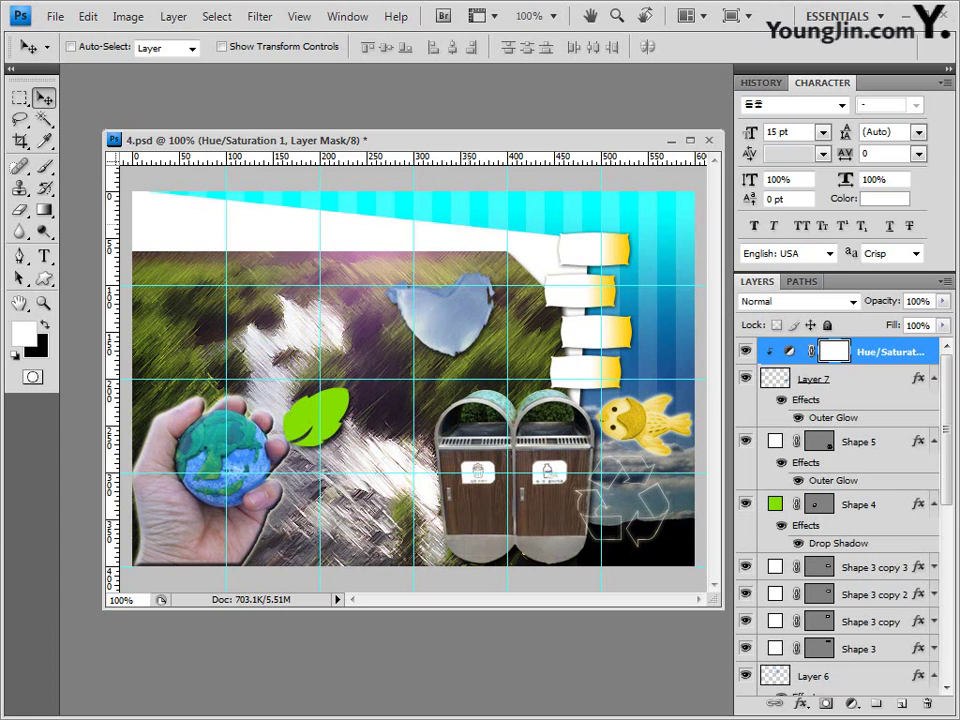
Step: Add the title text "자연환경 보호하기" at 40 pt across the upper part of the river photo
click(44, 256)
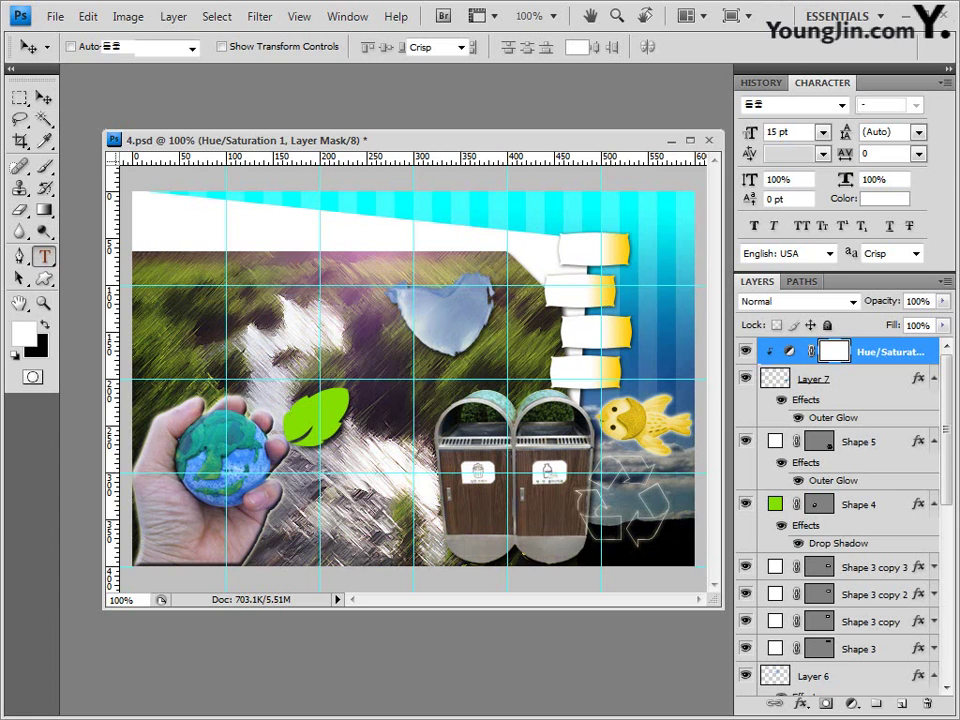
click(110, 253)
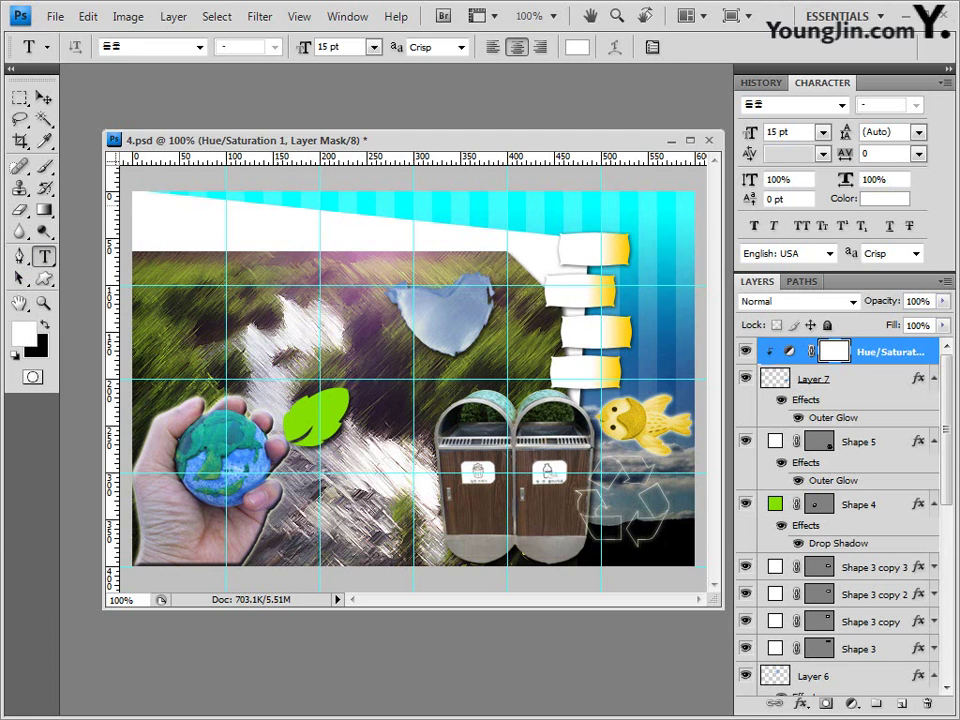
click(275, 207)
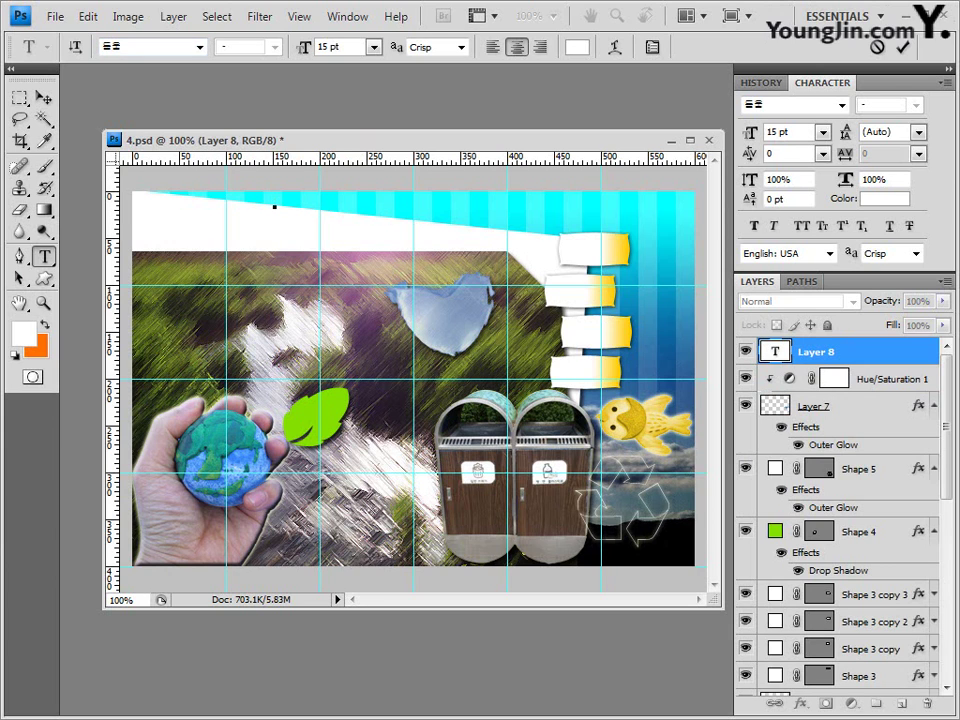
click(200, 47)
text(40)
key(Return)
text(자연환경 보호하기)
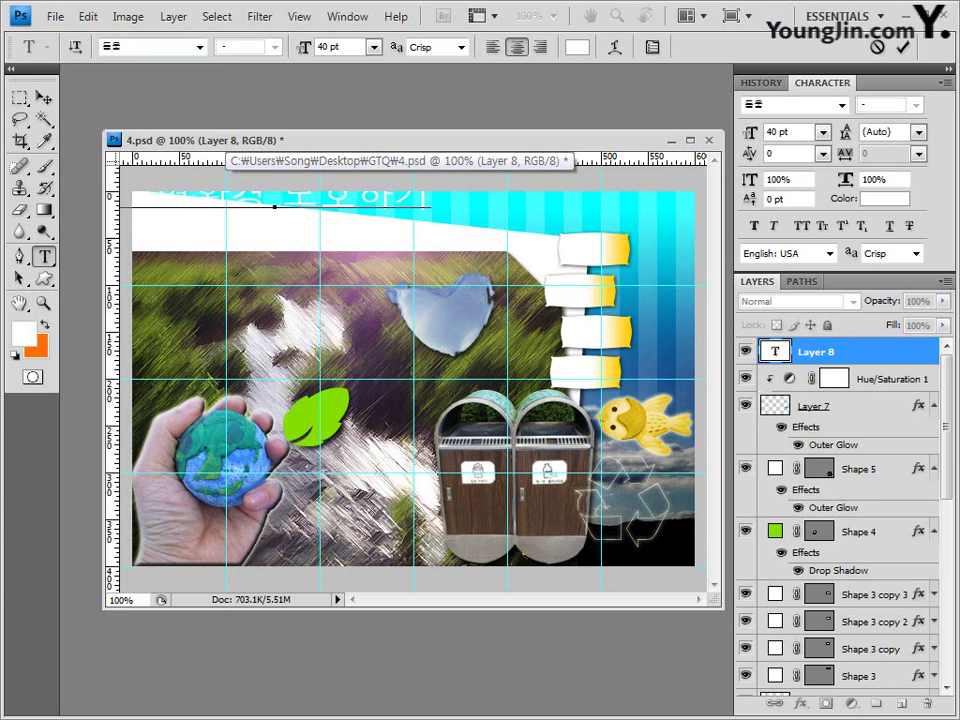
drag(274, 195, 299, 286)
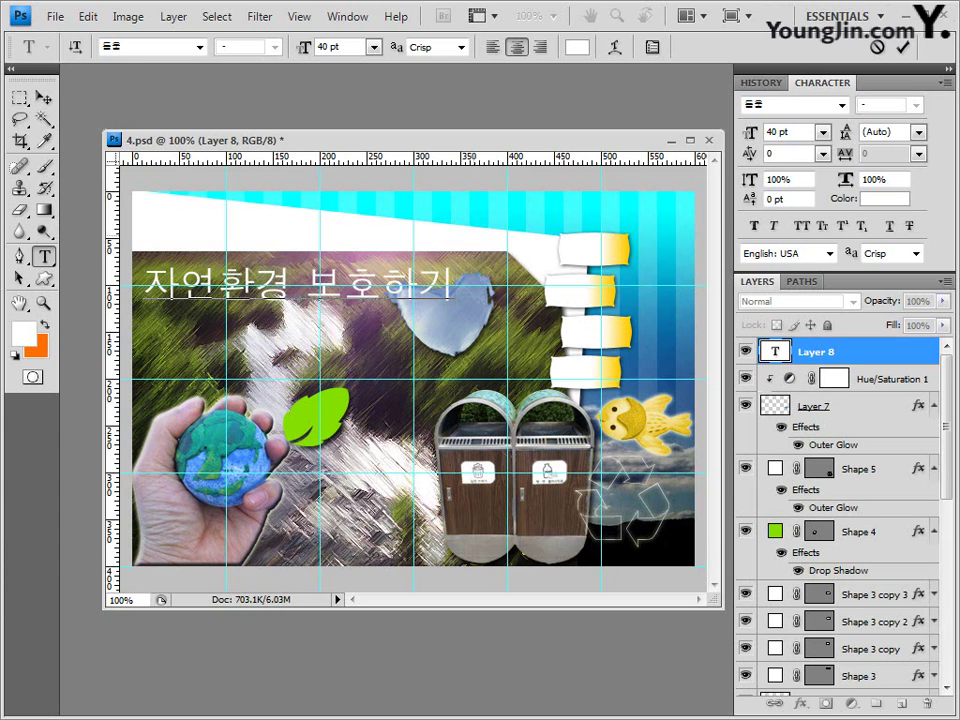
key(ctrl+Return)
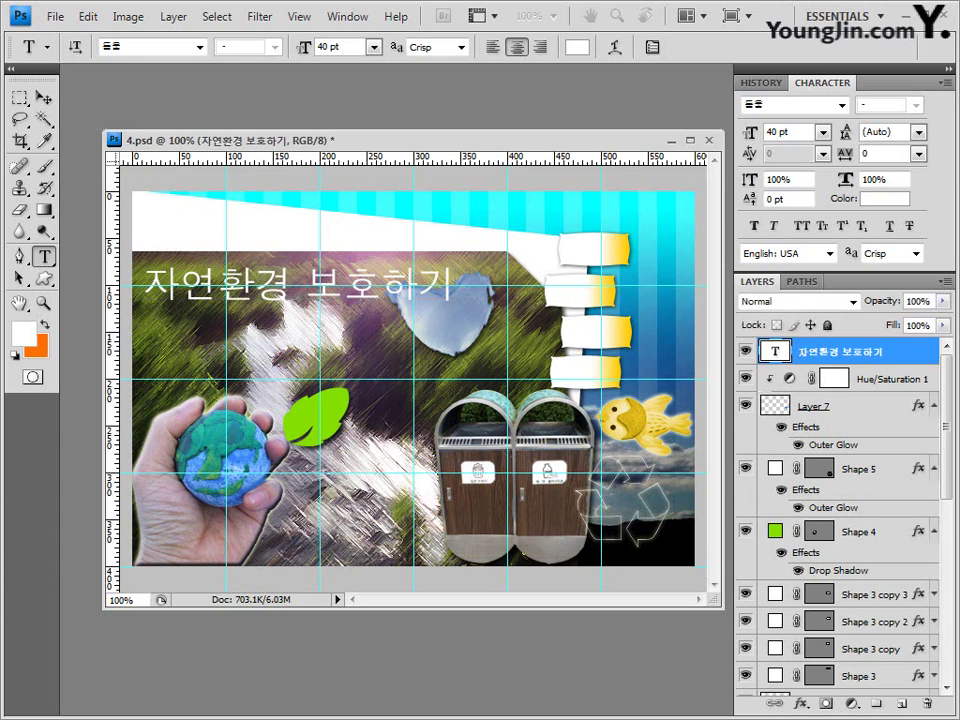
Step: Add a Gradient Overlay to the title layer, based on the Black, White preset with its start color set to #fbd219
click(801, 703)
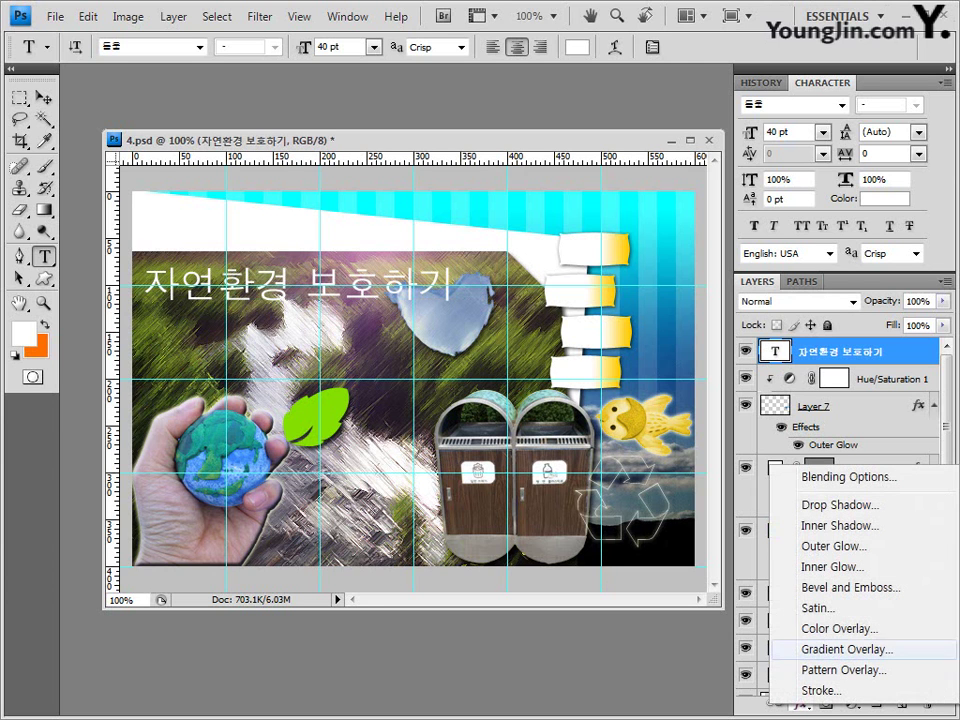
click(846, 649)
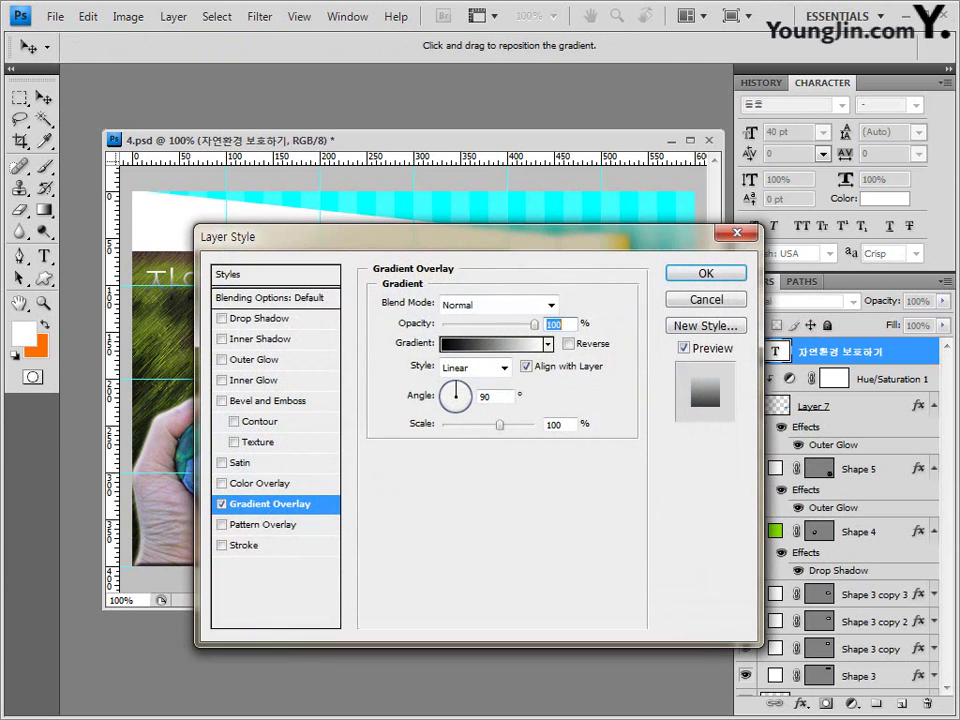
click(492, 343)
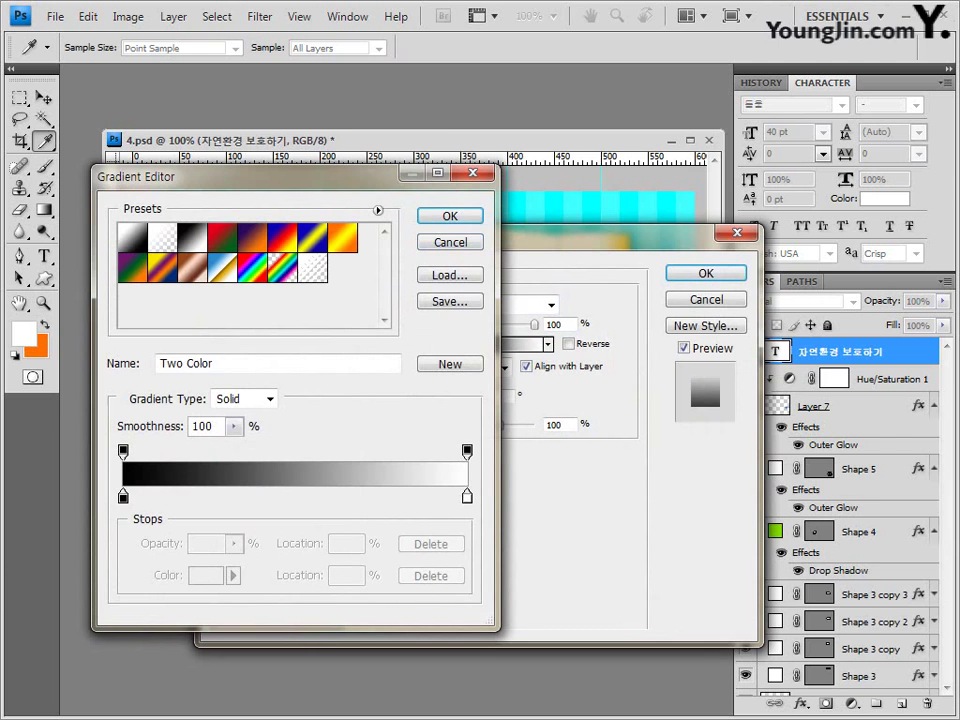
click(192, 237)
drag(290, 176, 603, 137)
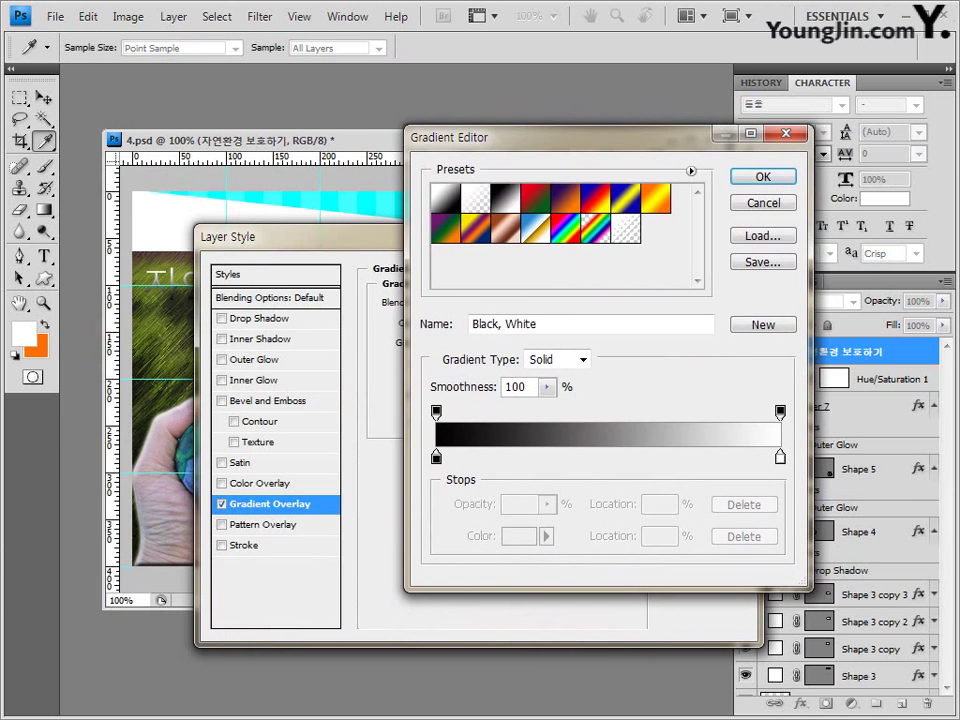
click(436, 457)
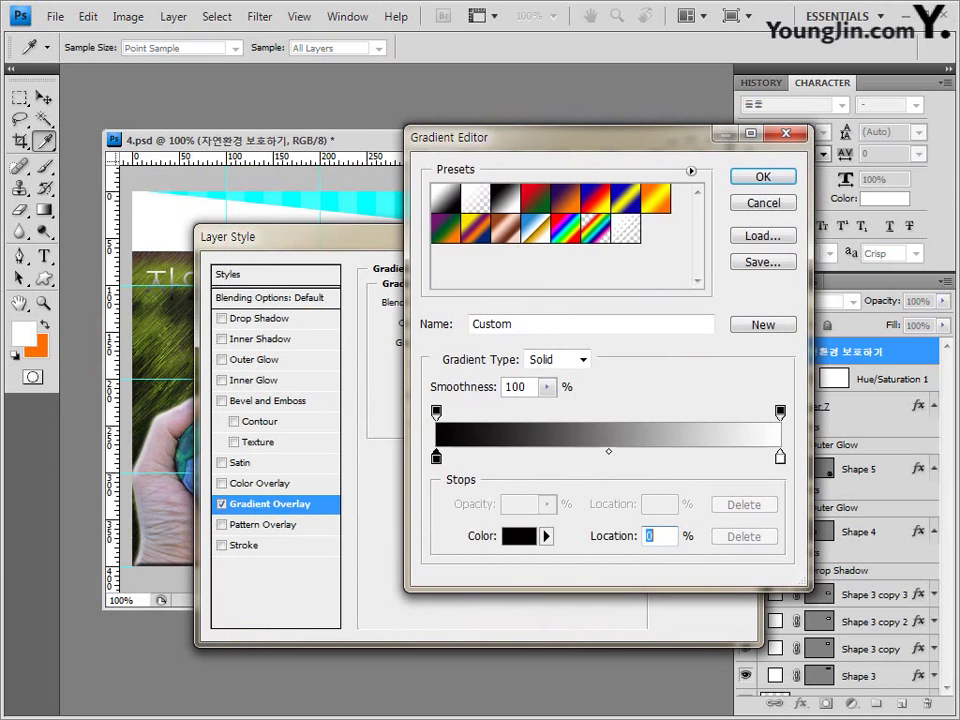
click(519, 536)
double_click(562, 529)
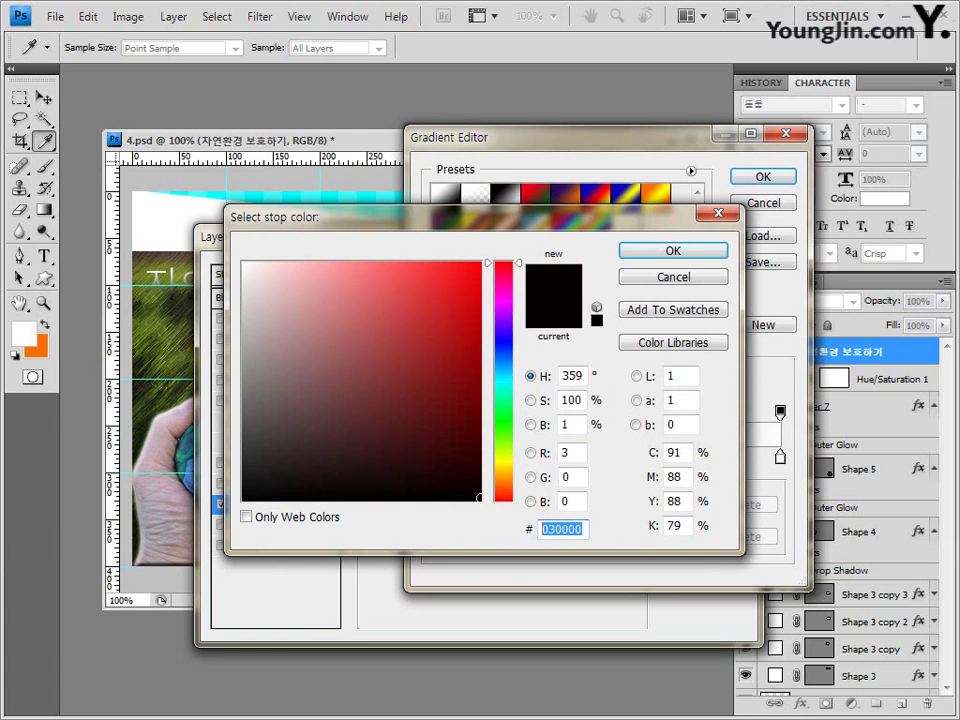
text(fbd)
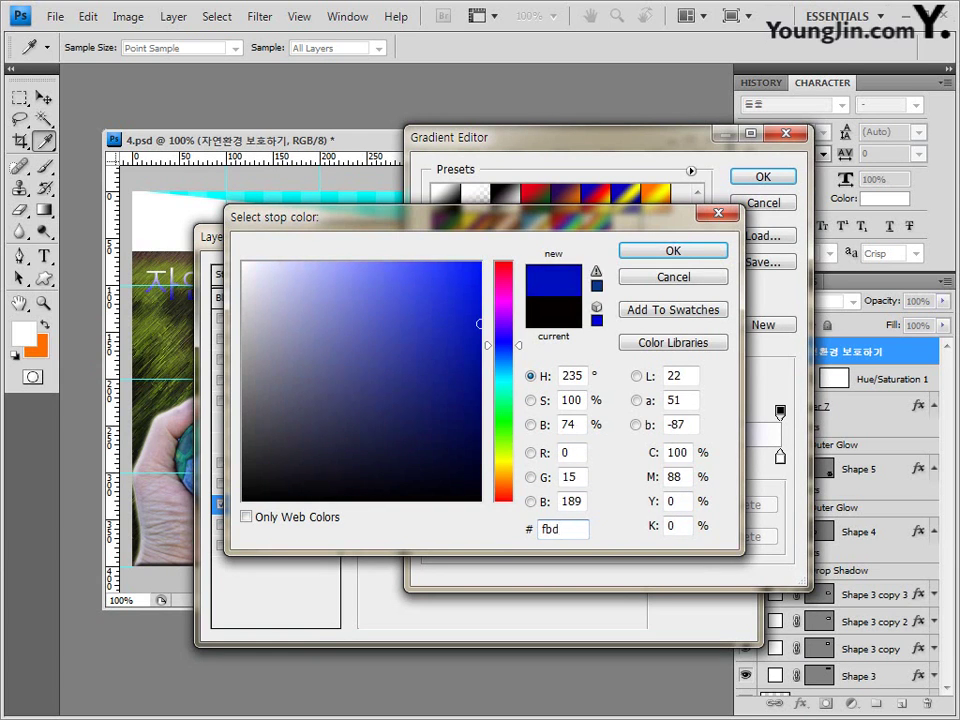
text(219)
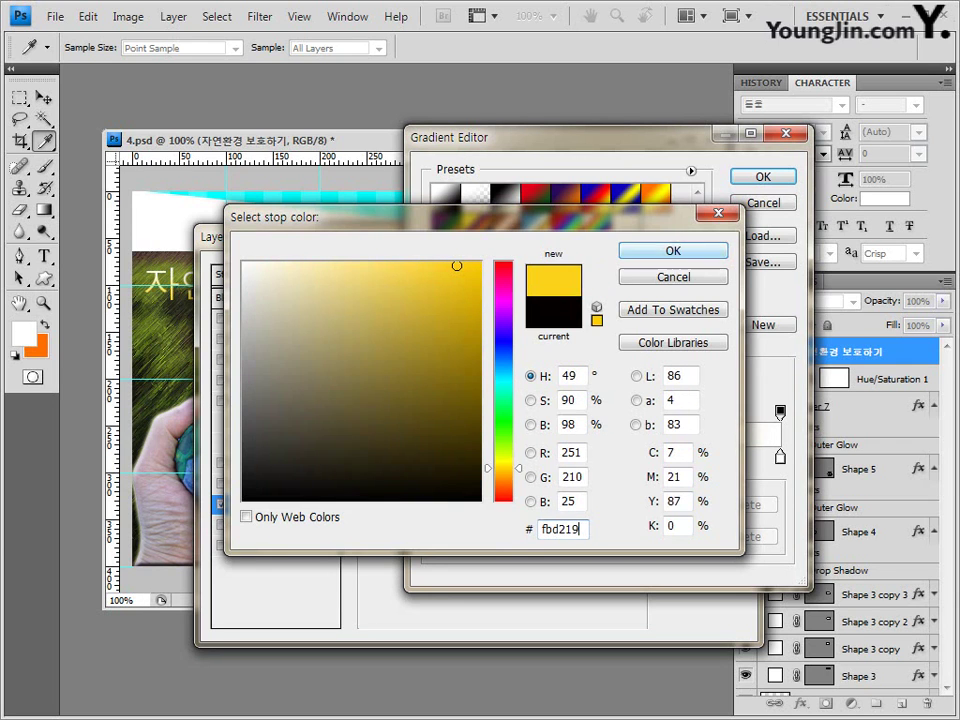
key(Return)
Step: Set the title gradient's end color to #75ac00 and apply the layer style
click(780, 456)
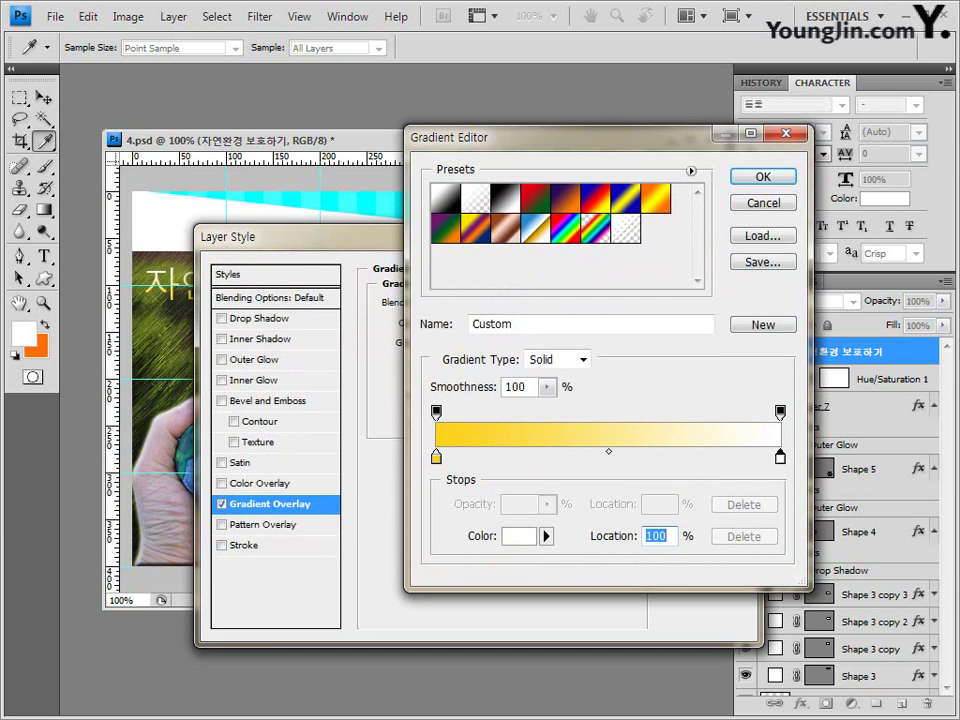
drag(780, 457, 780, 456)
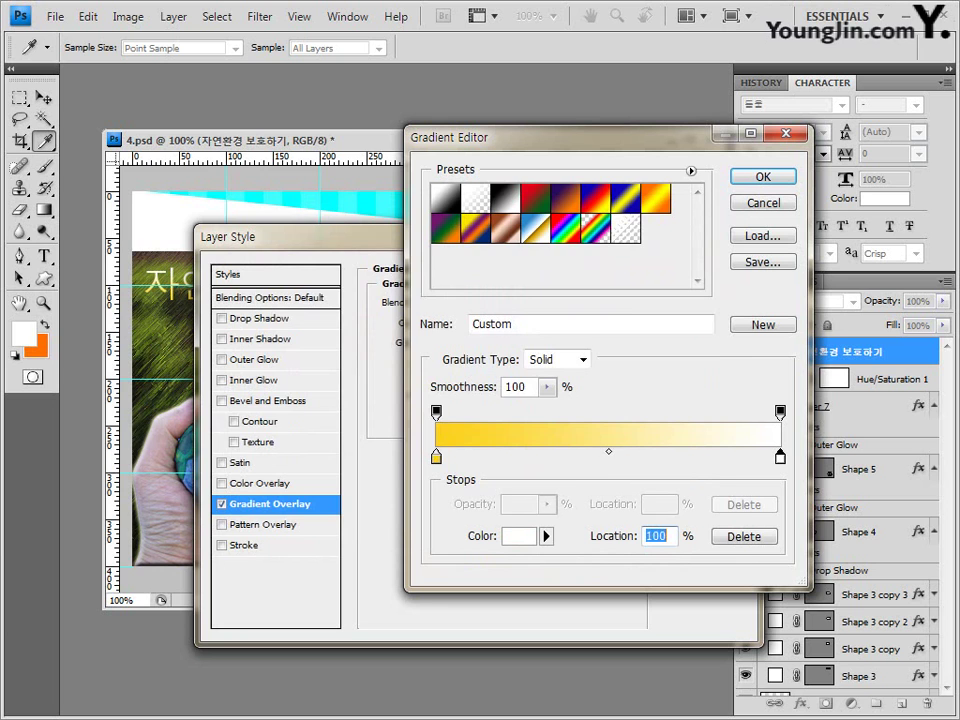
double_click(780, 456)
double_click(555, 529)
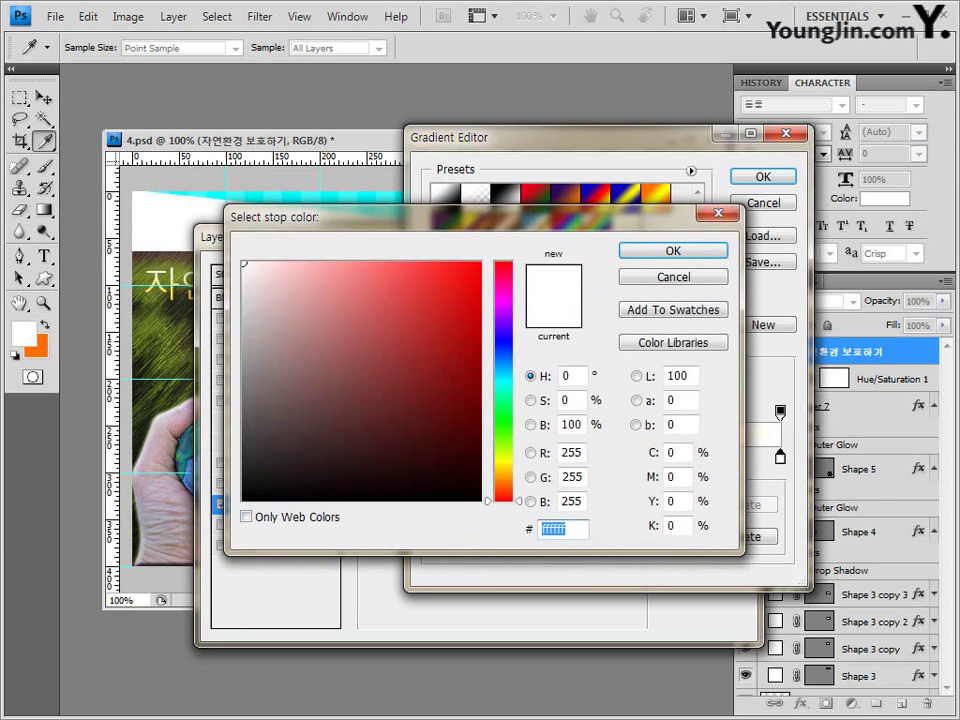
text(75ac00)
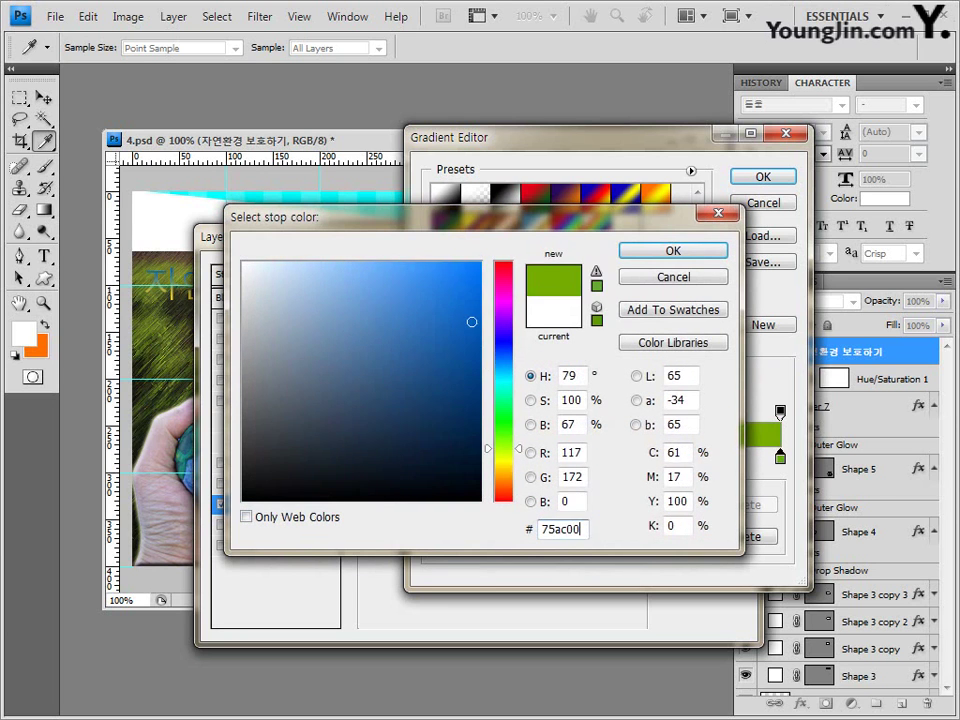
key(Tab)
key(Return)
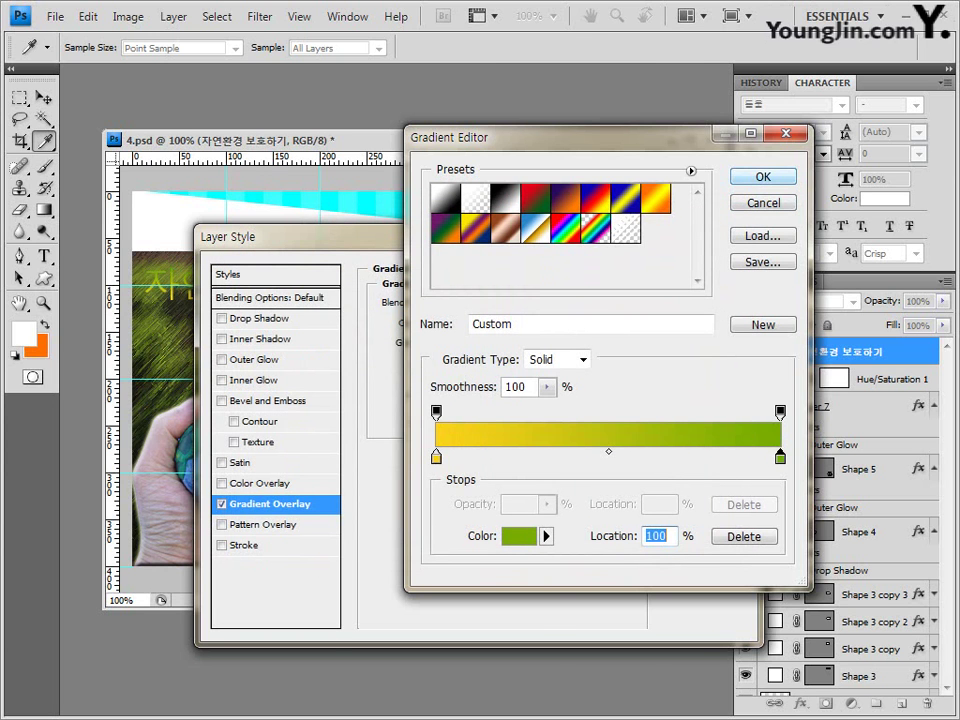
key(Return)
drag(480, 236, 479, 322)
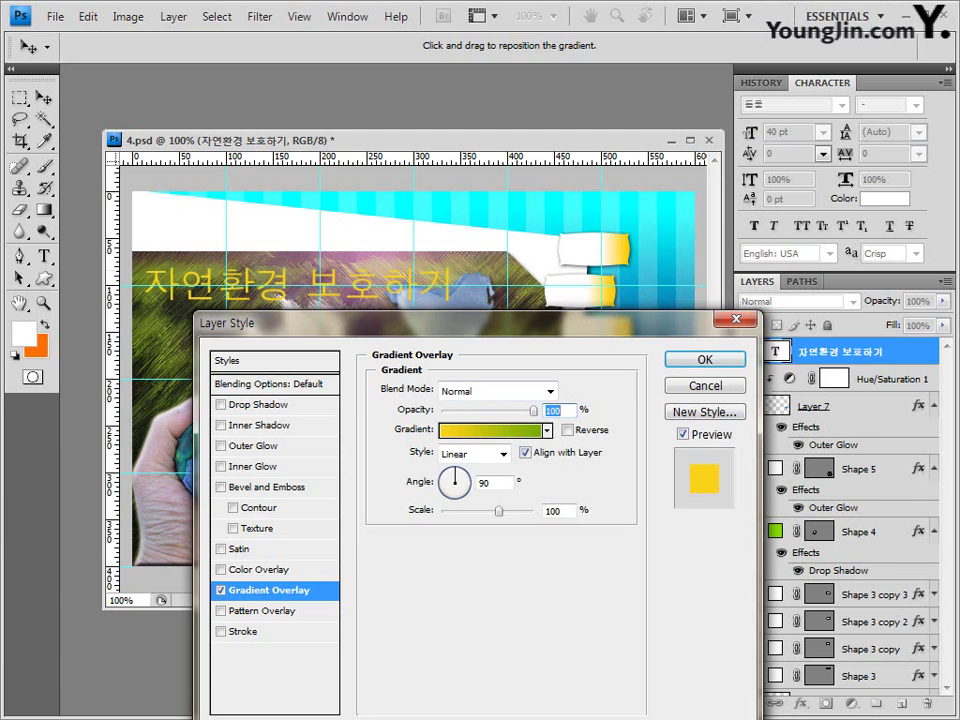
key(Return)
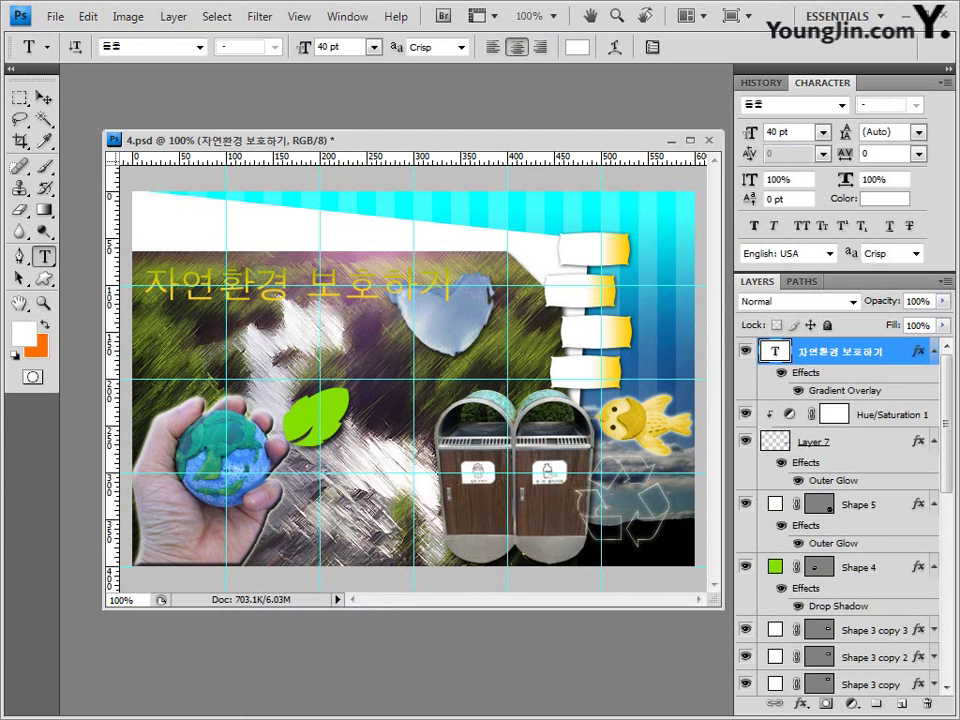
Step: Move the title up onto the white band above the river photo
key(v)
drag(270, 285, 284, 220)
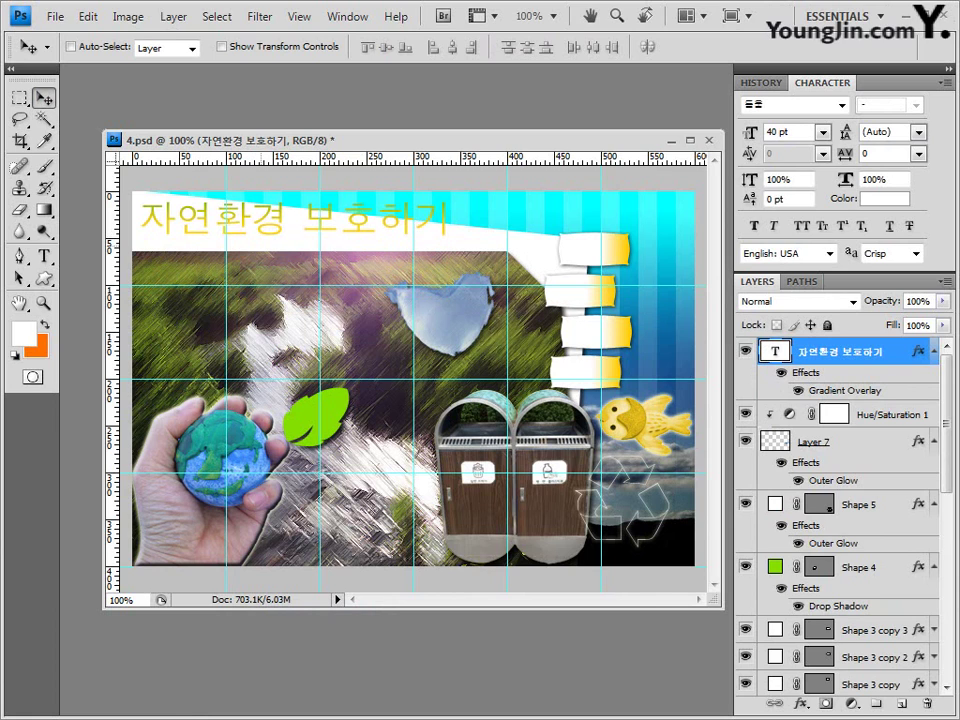
drag(260, 245, 275, 252)
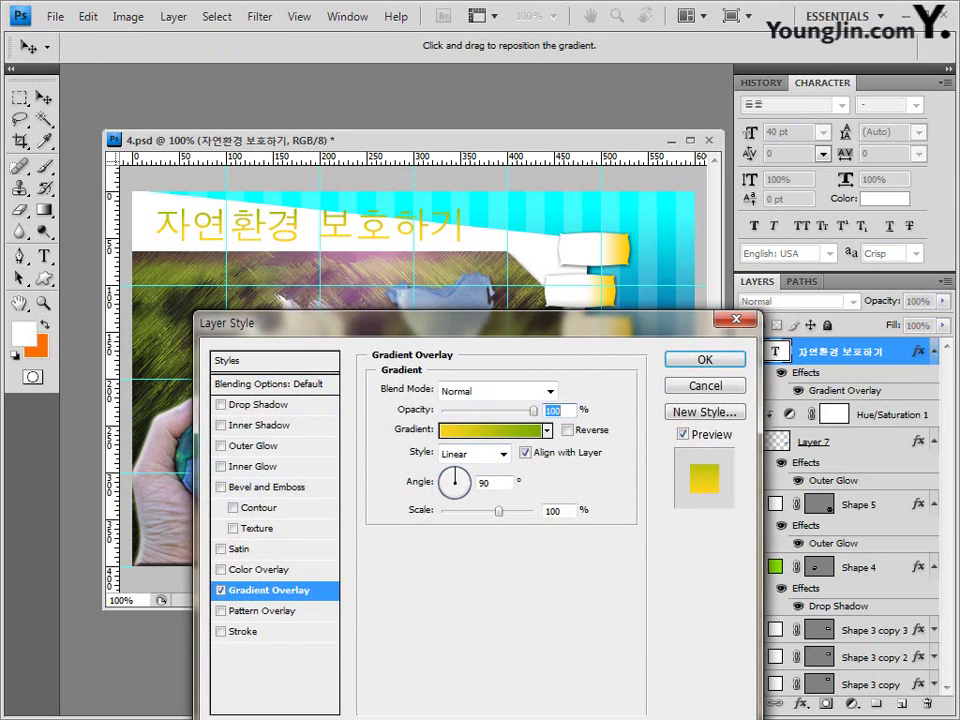
Step: Set the title's Gradient Overlay angle to 0° and apply it
drag(464, 322, 474, 228)
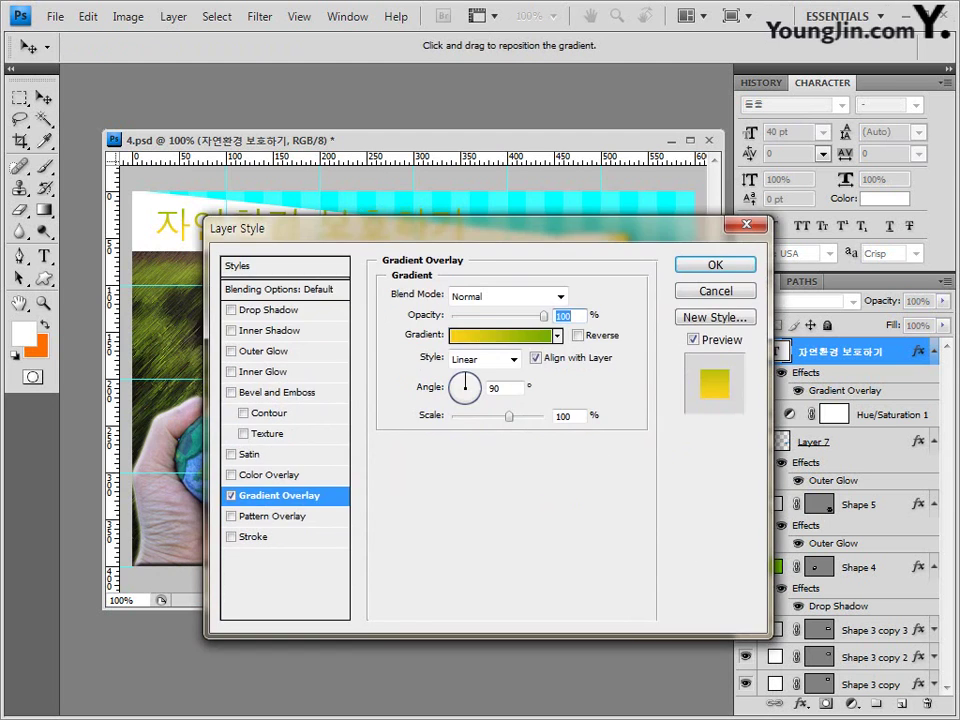
key(Tab)
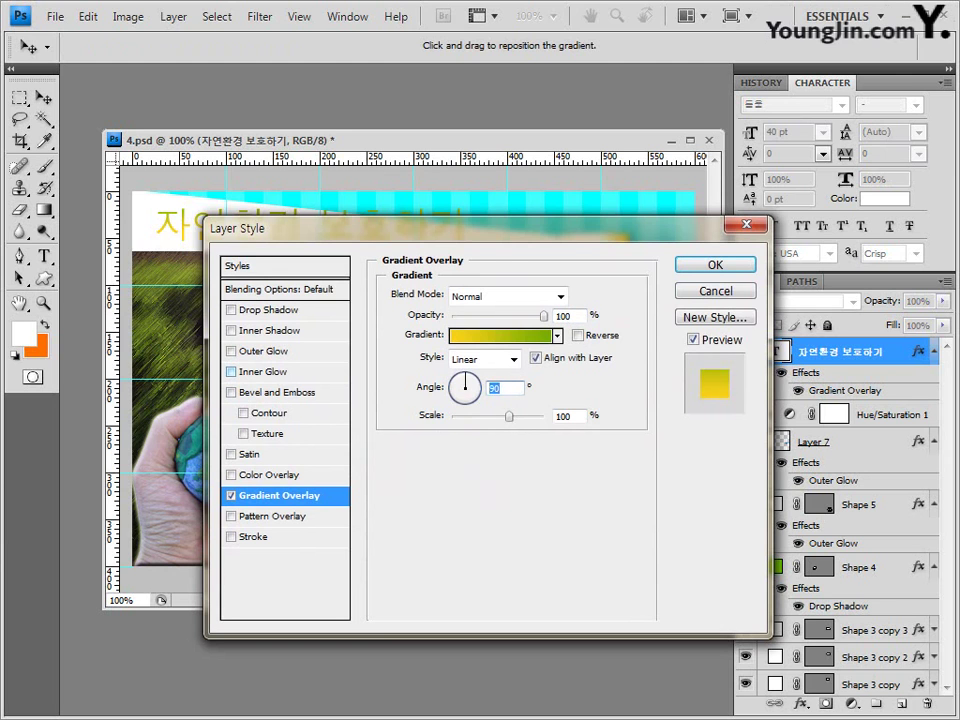
text(0)
drag(474, 228, 474, 301)
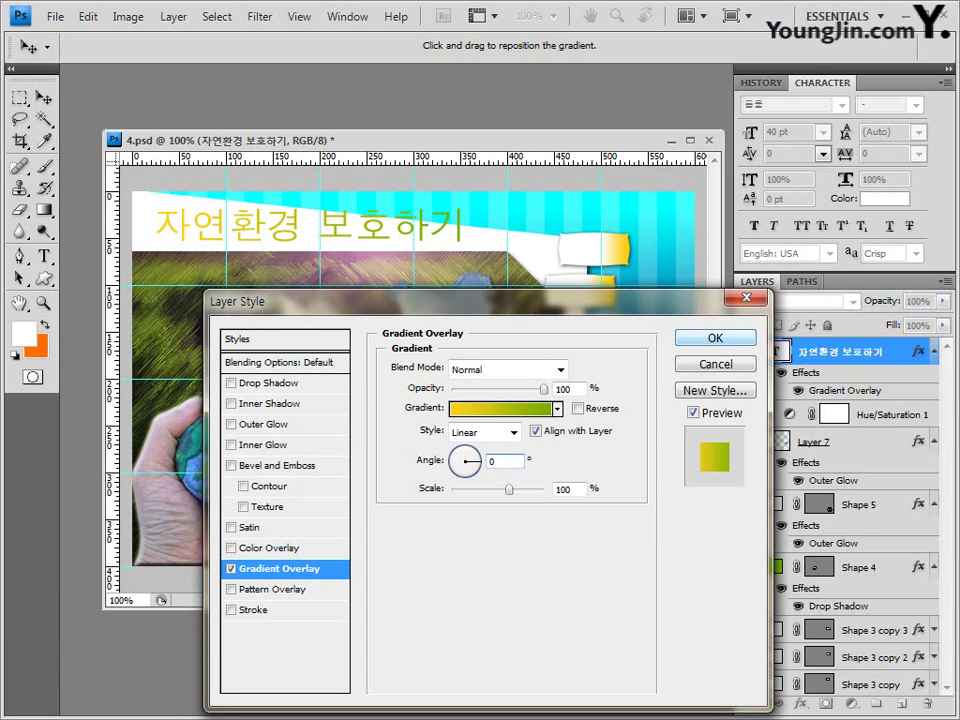
key(Return)
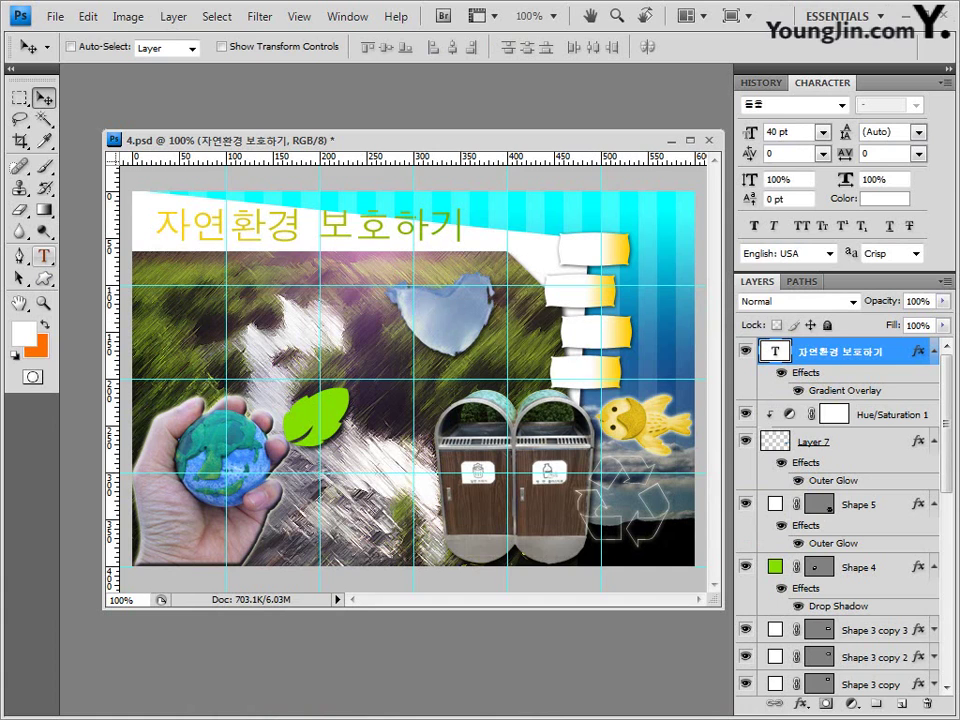
Step: Start a new text layer beside the title's end, with size 14 pt and text color #00cc66
click(44, 257)
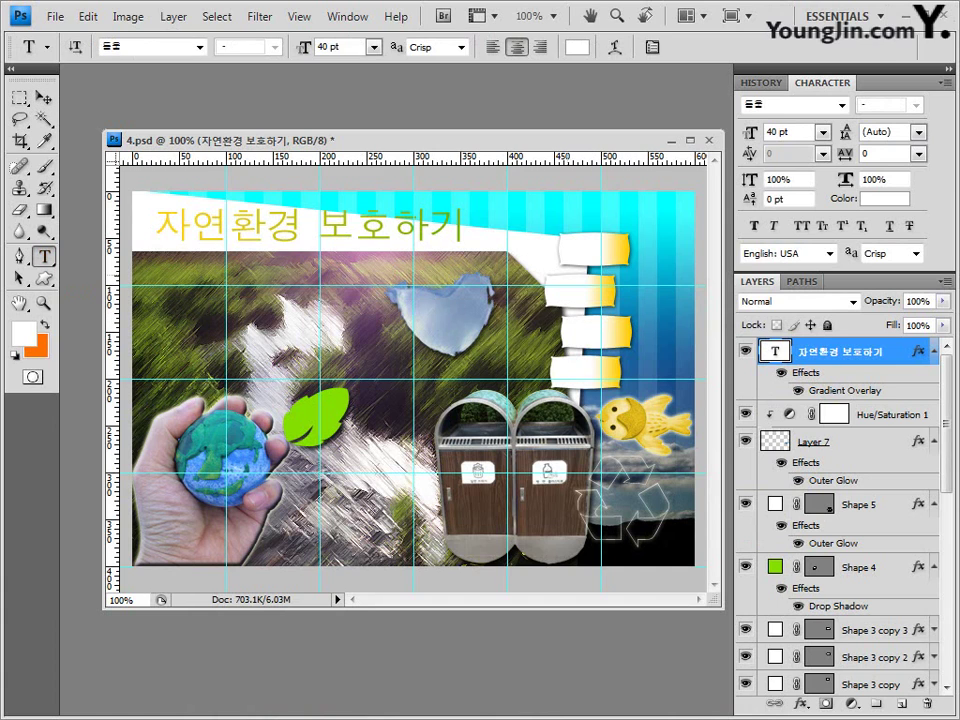
click(504, 212)
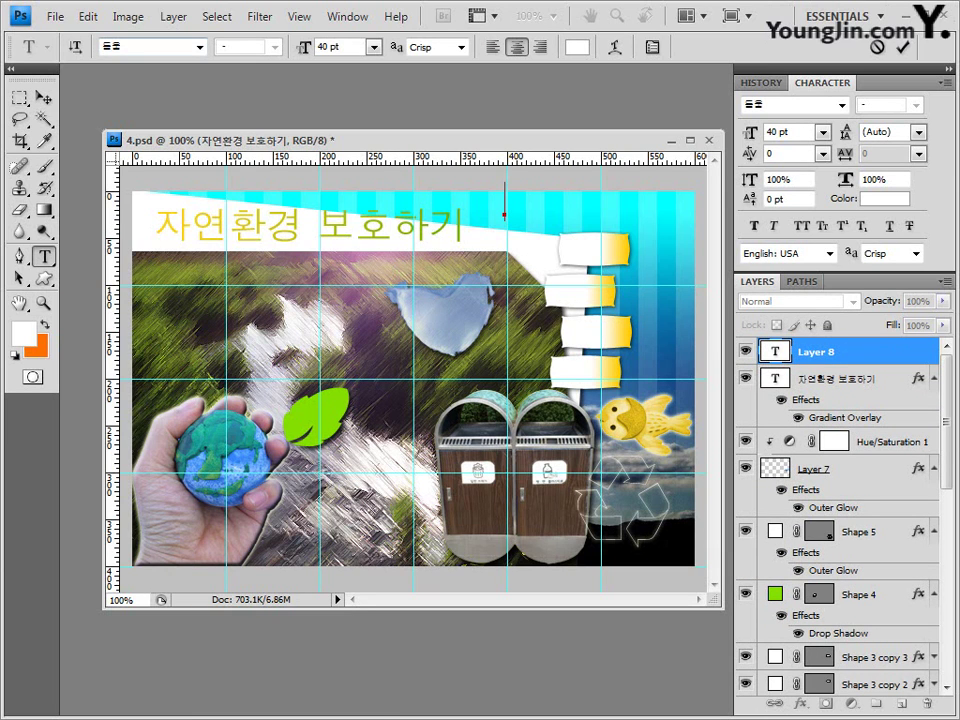
click(335, 47)
text(14)
key(Return)
click(577, 47)
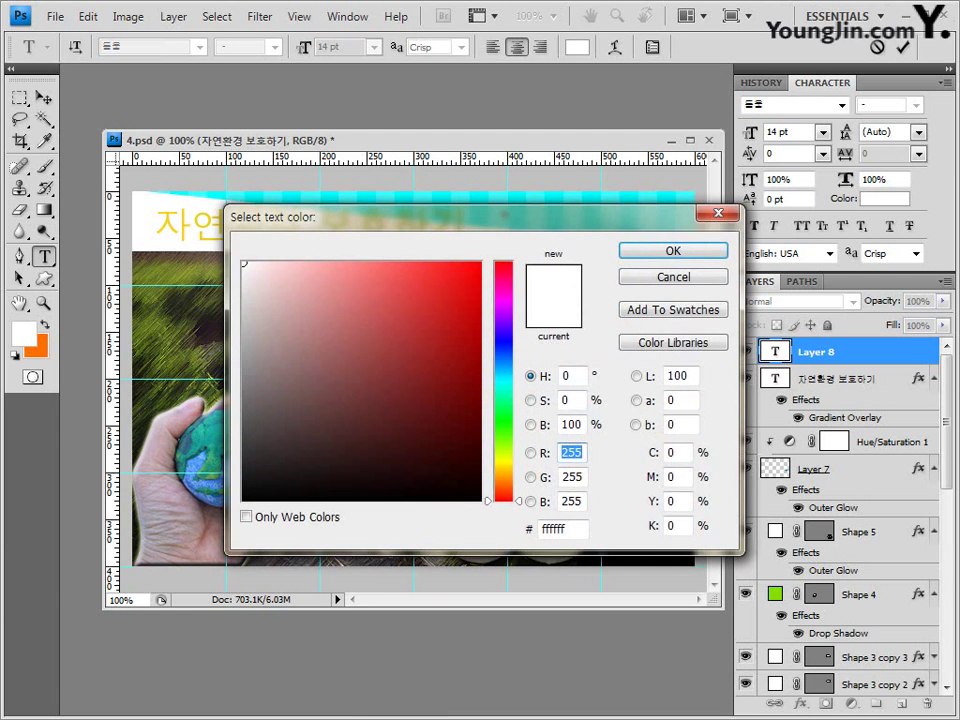
double_click(555, 529)
text(00)
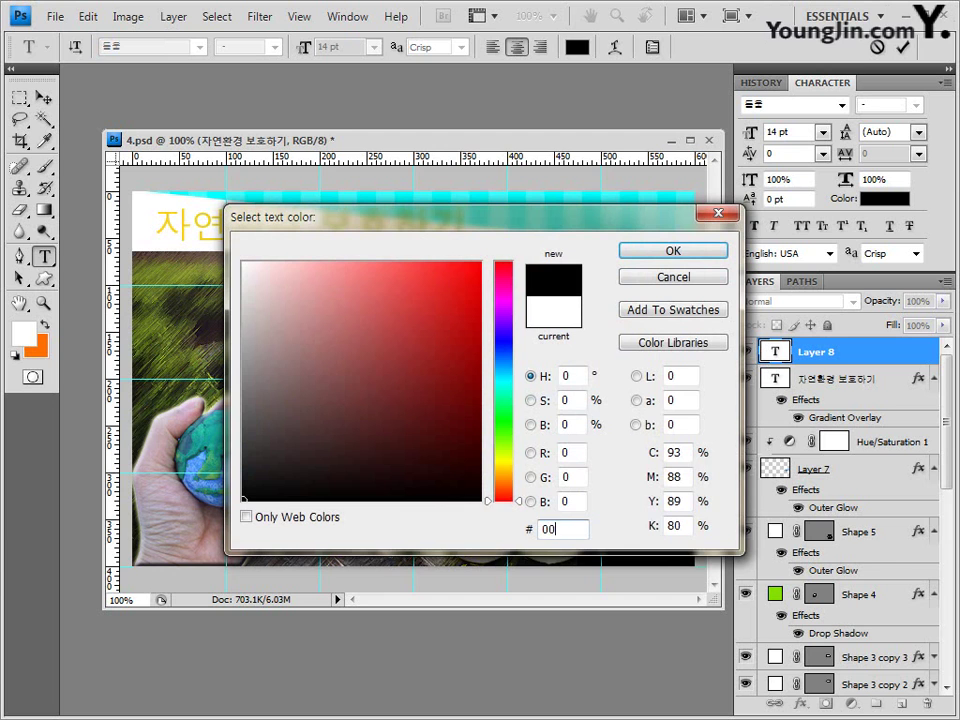
text(cc66)
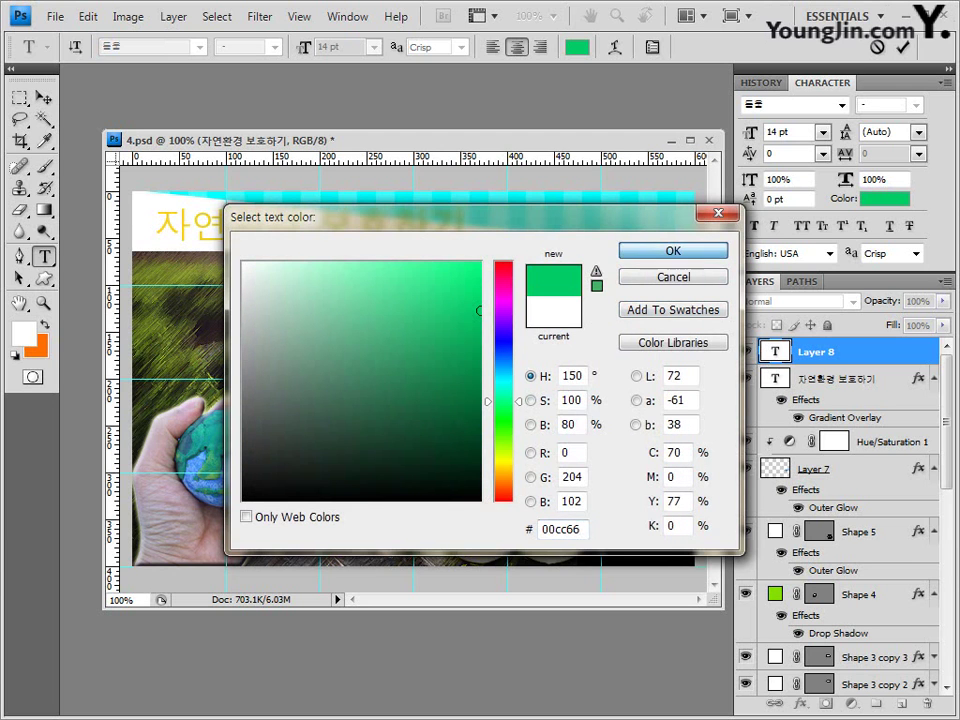
key(Return)
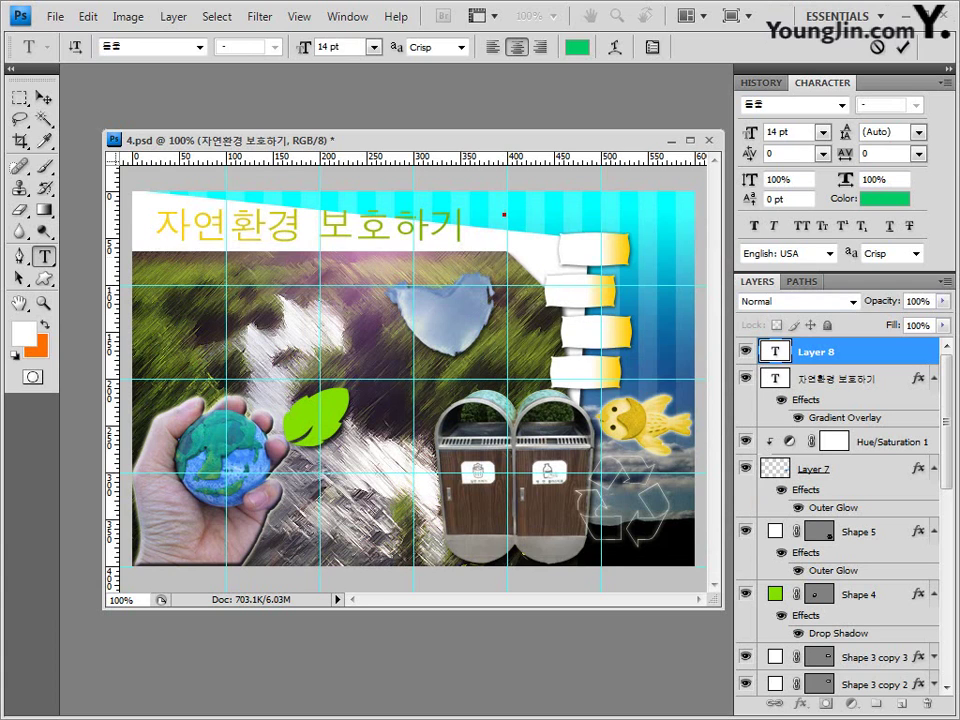
text(자연환경 보호하기)
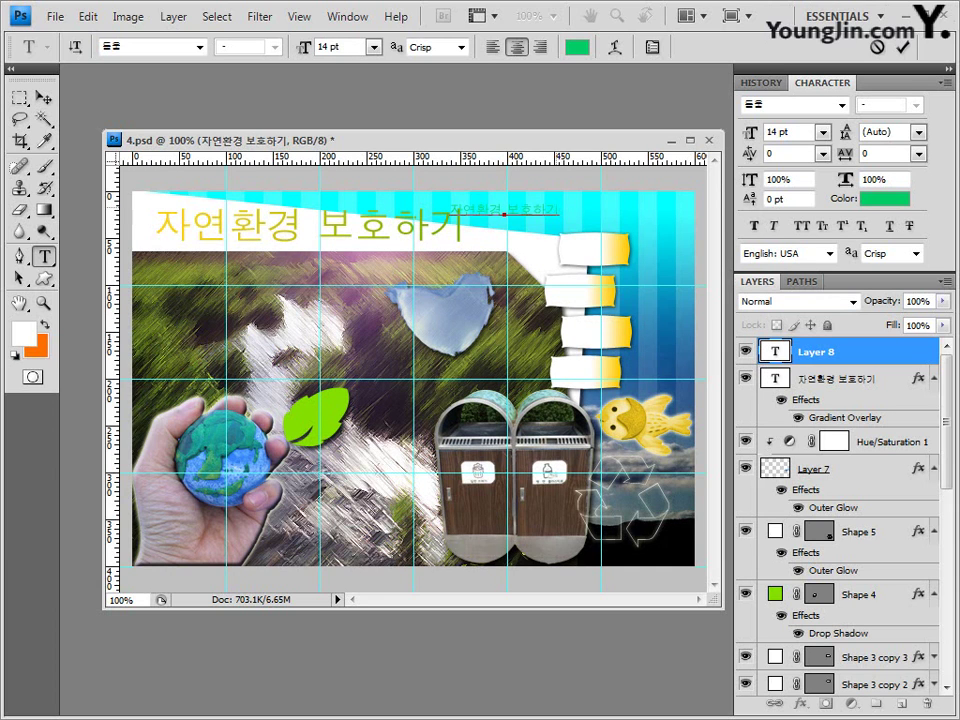
key(ctrl+a)
text(wnqusghk)
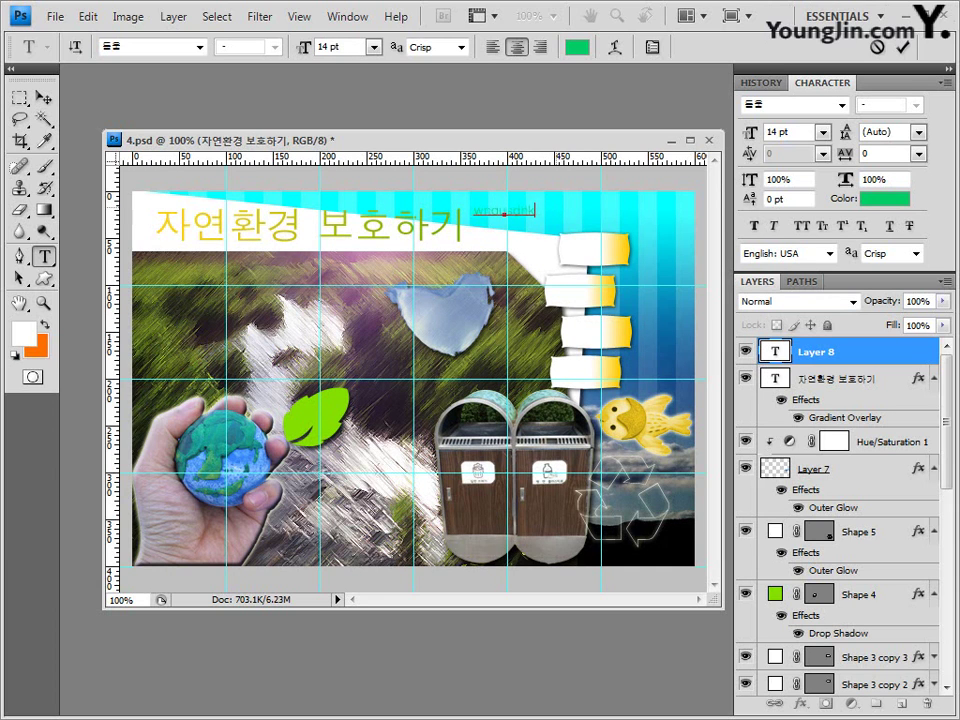
key(BackSpace)
key(BackSpace)
key(BackSpace)
key(BackSpace)
key(BackSpace)
key(BackSpace)
key(BackSpace)
key(BackSpace)
Step: Enter 주변환경 as the new layer's text and commit it
key(Hangul)
text(주변환ㄱ)
key(ctrl+Return)
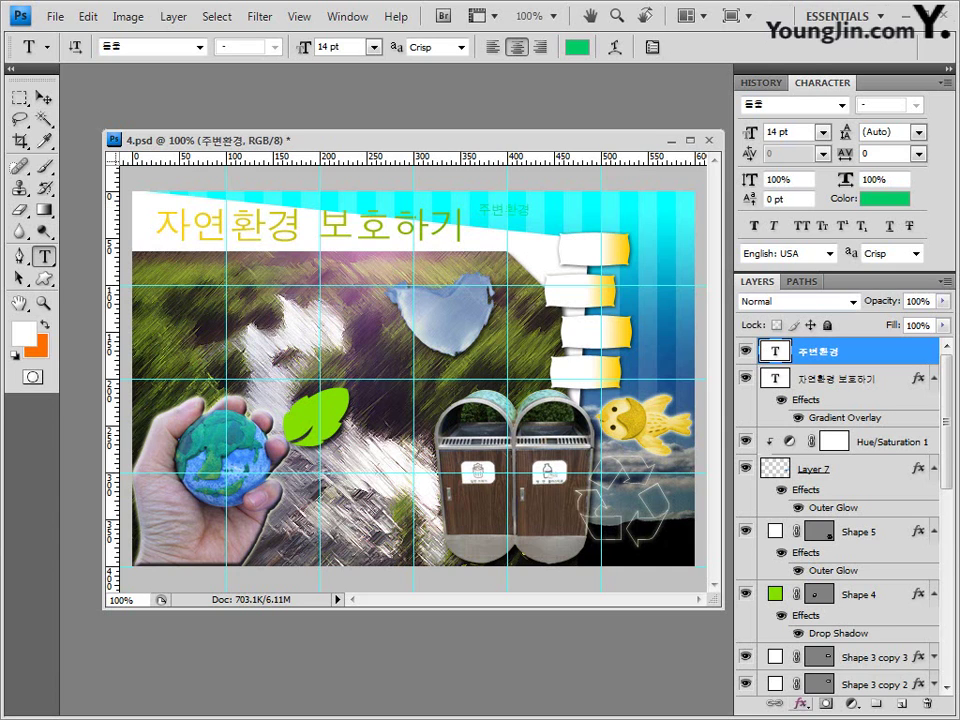
Step: Add a Stroke effect with a size of 2 px to the 주변환경 text layer
click(800, 704)
click(810, 688)
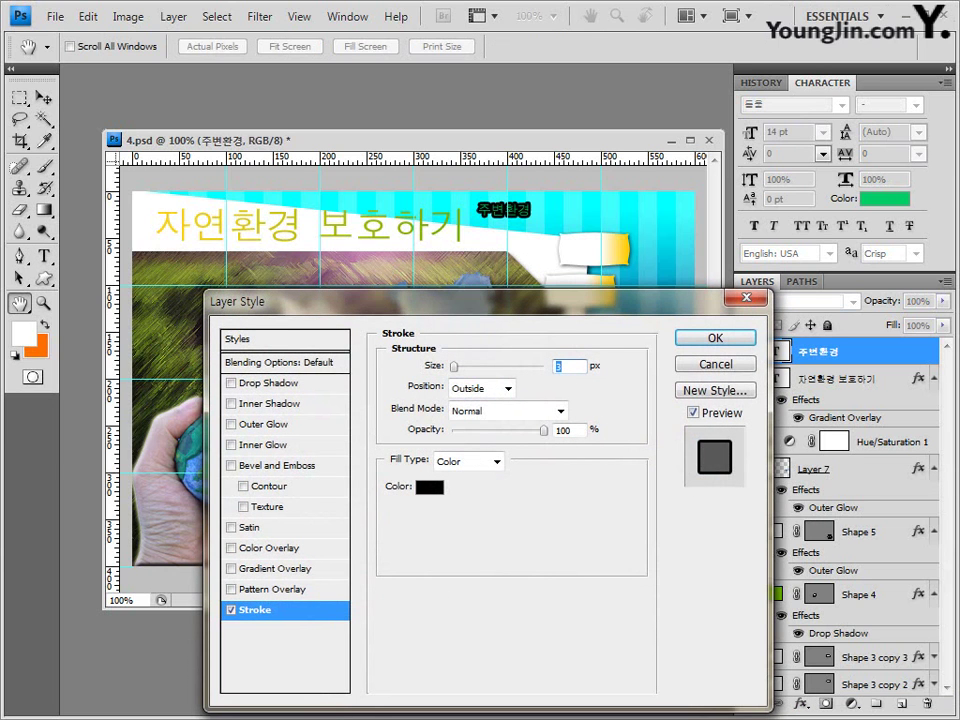
text(2)
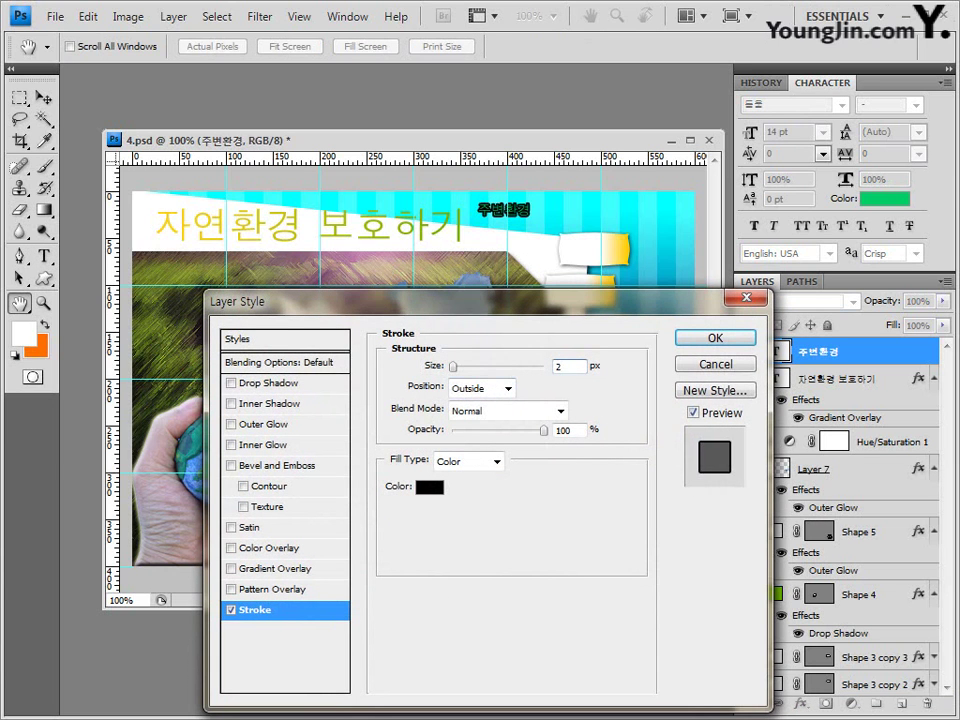
Step: Set the stroke color to #d8ff00 and apply the layer style
click(429, 487)
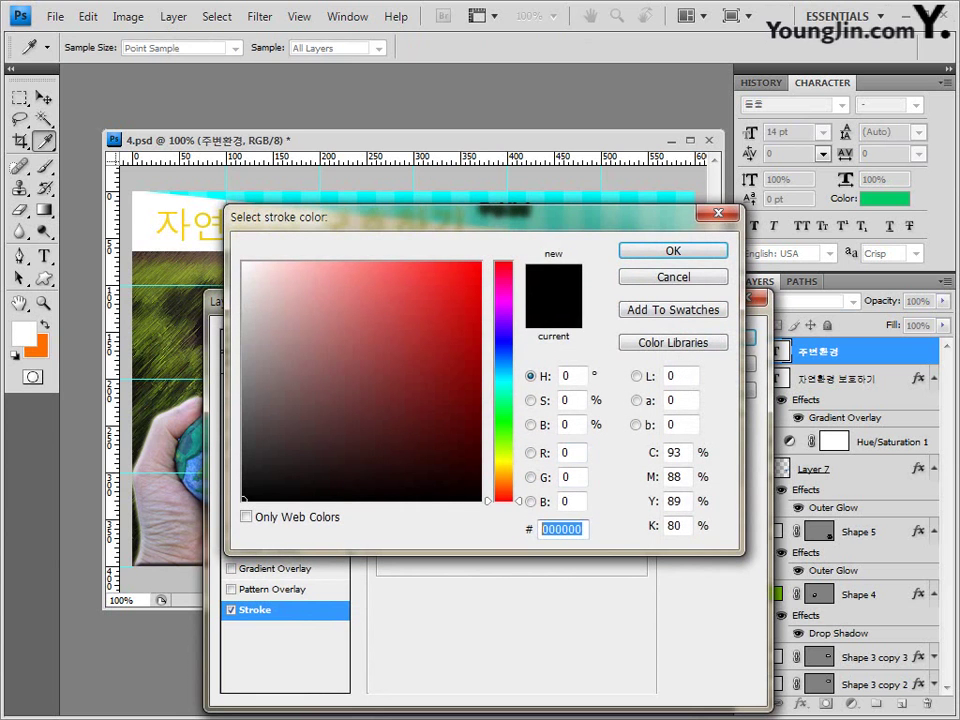
text(800)
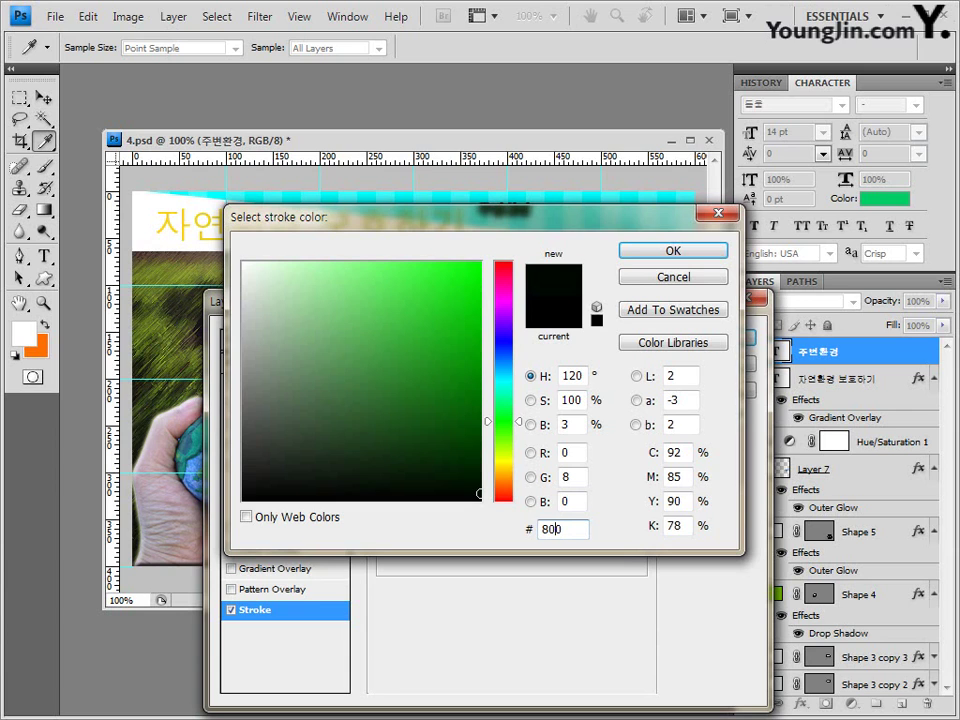
key(Home)
text(d)
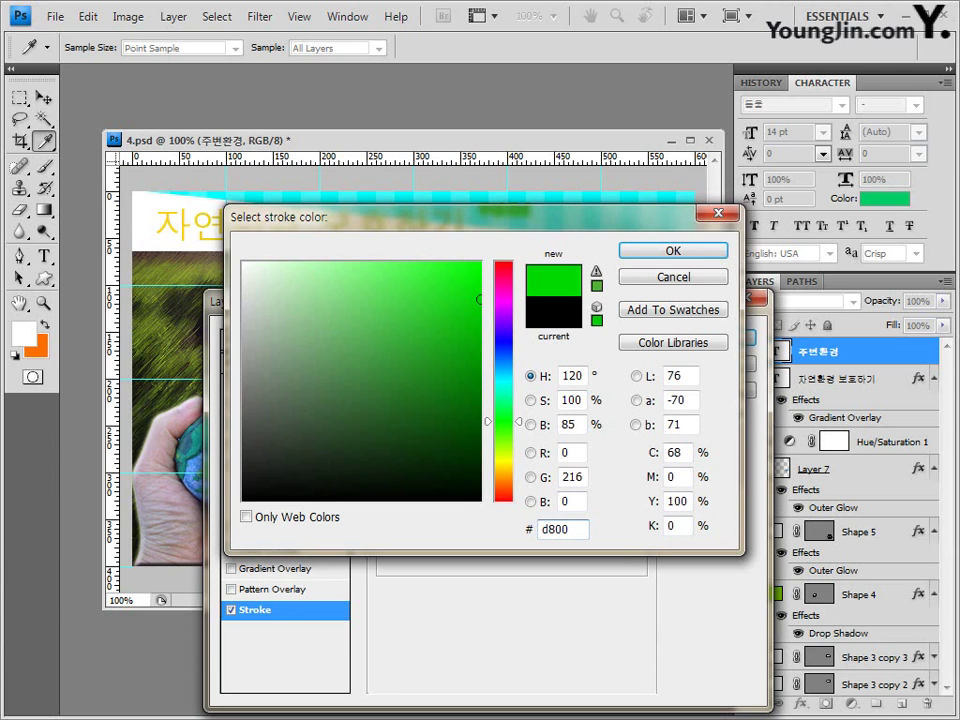
text(8f)
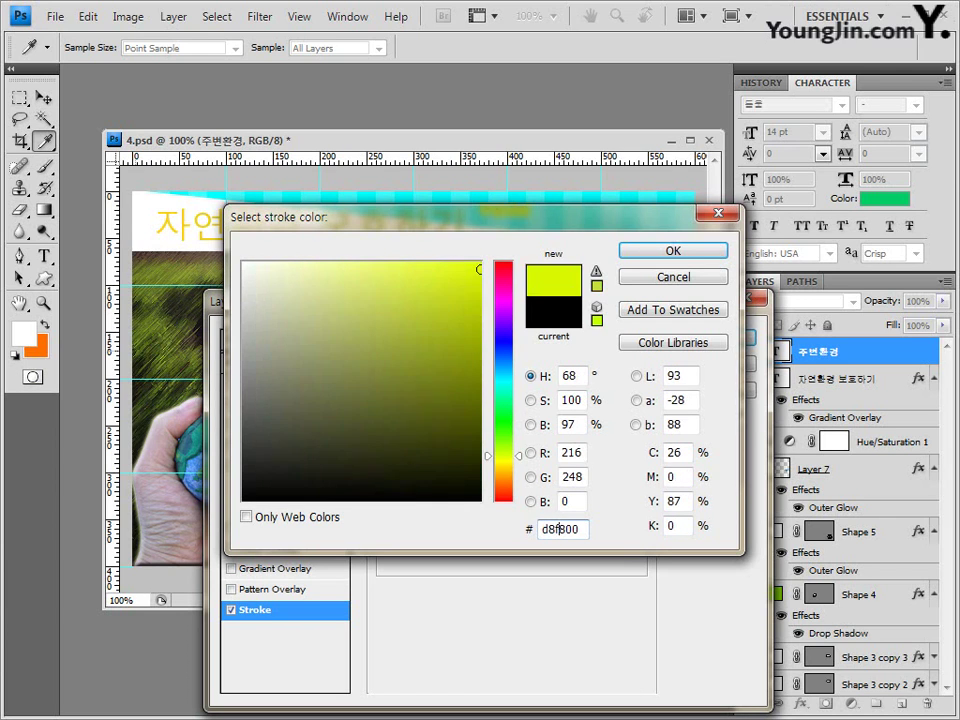
key(Delete)
key(Delete)
key(Delete)
text(f00)
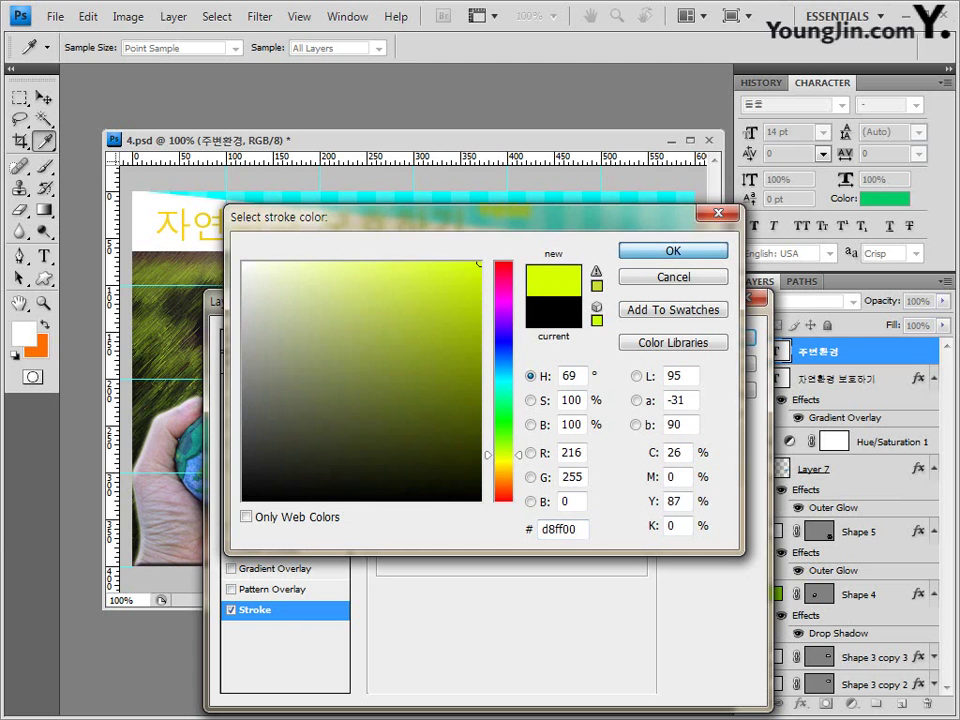
key(Return)
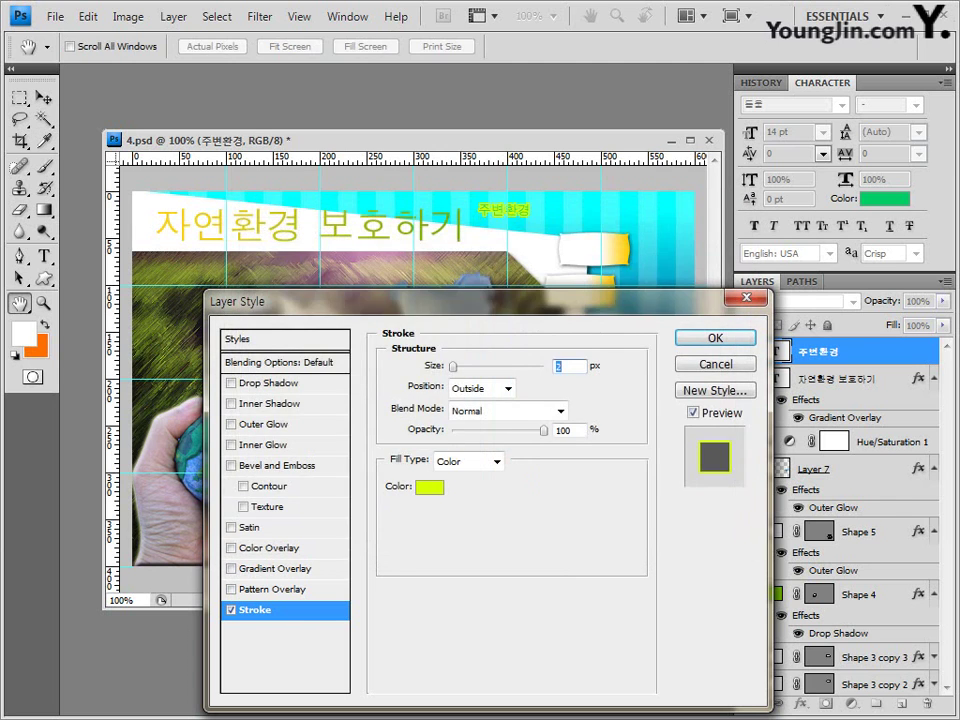
key(Return)
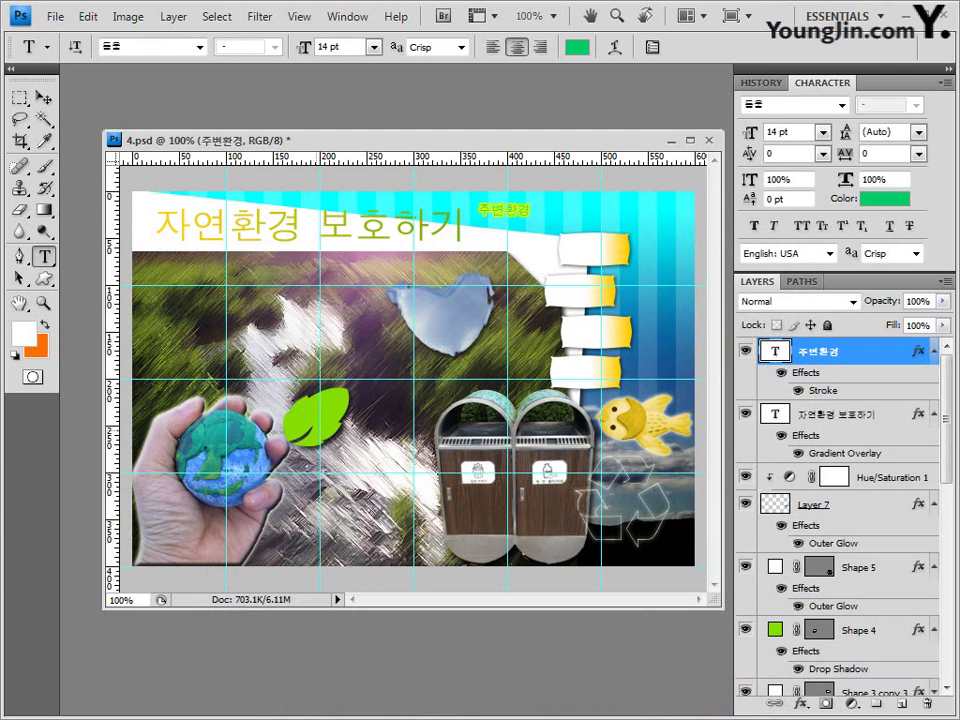
Step: Move the 주변환경 text onto the uppermost banner
key(v)
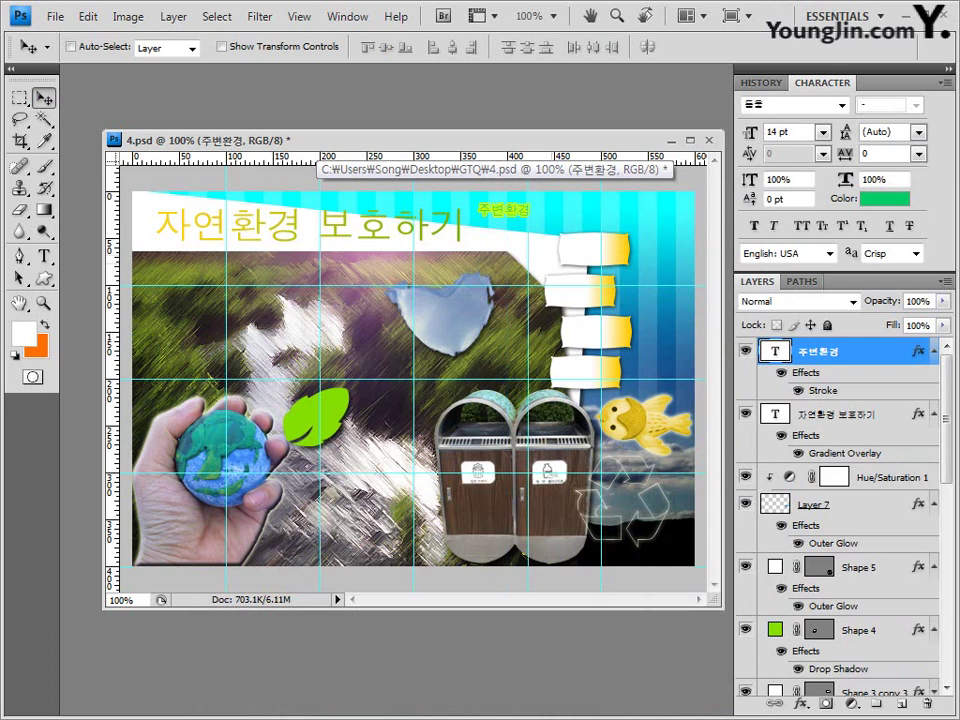
drag(499, 237, 594, 277)
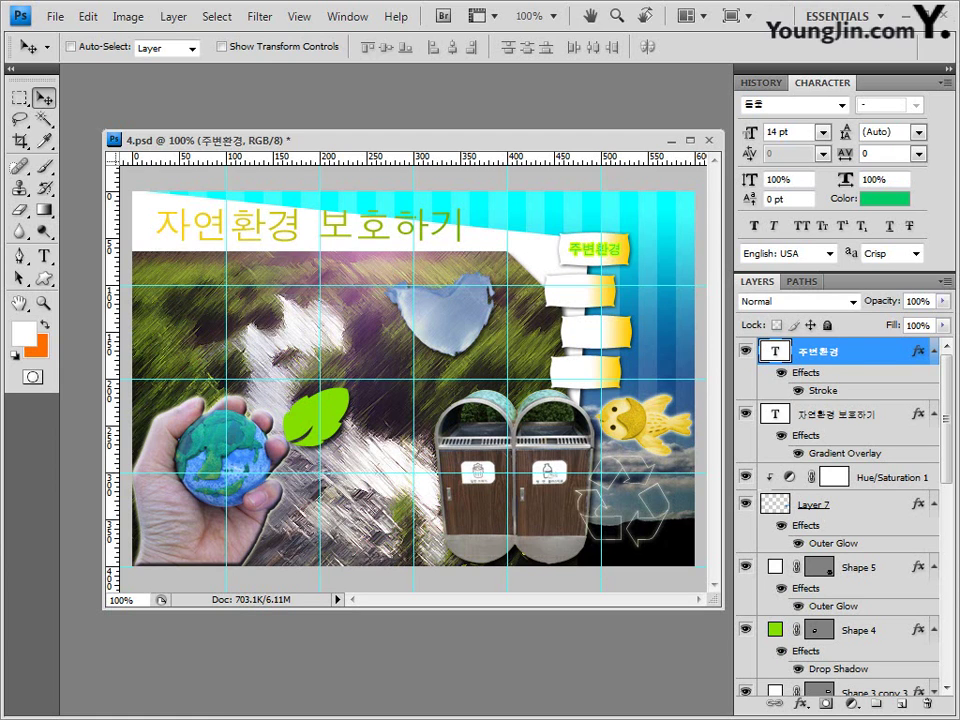
key(t)
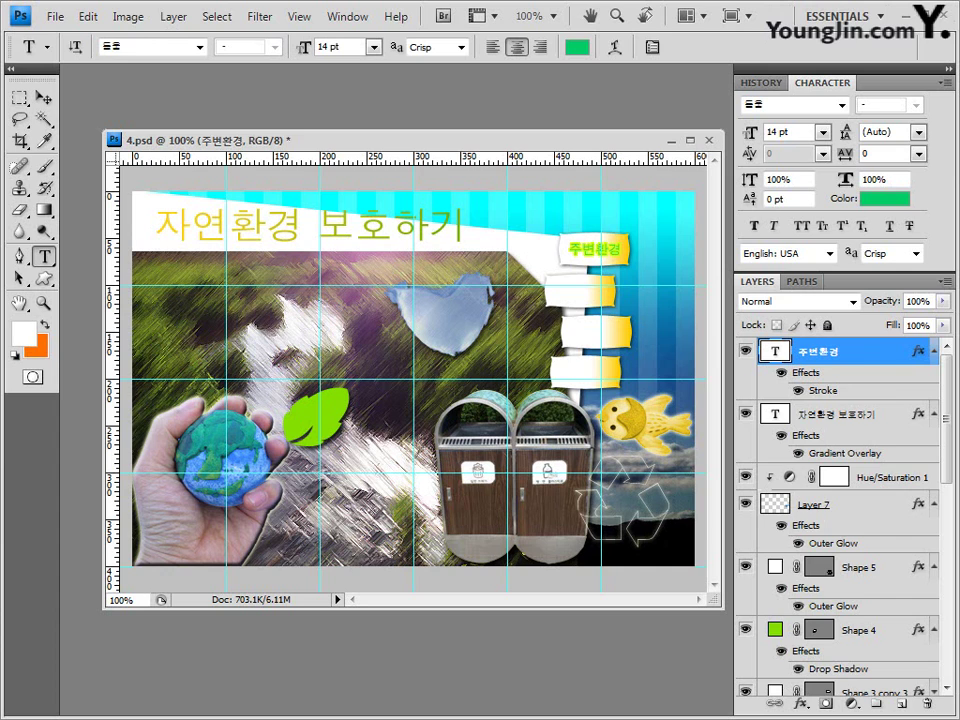
Step: Duplicate the 주변환경 text layer and place the copy on the second banner
key(ctrl+j)
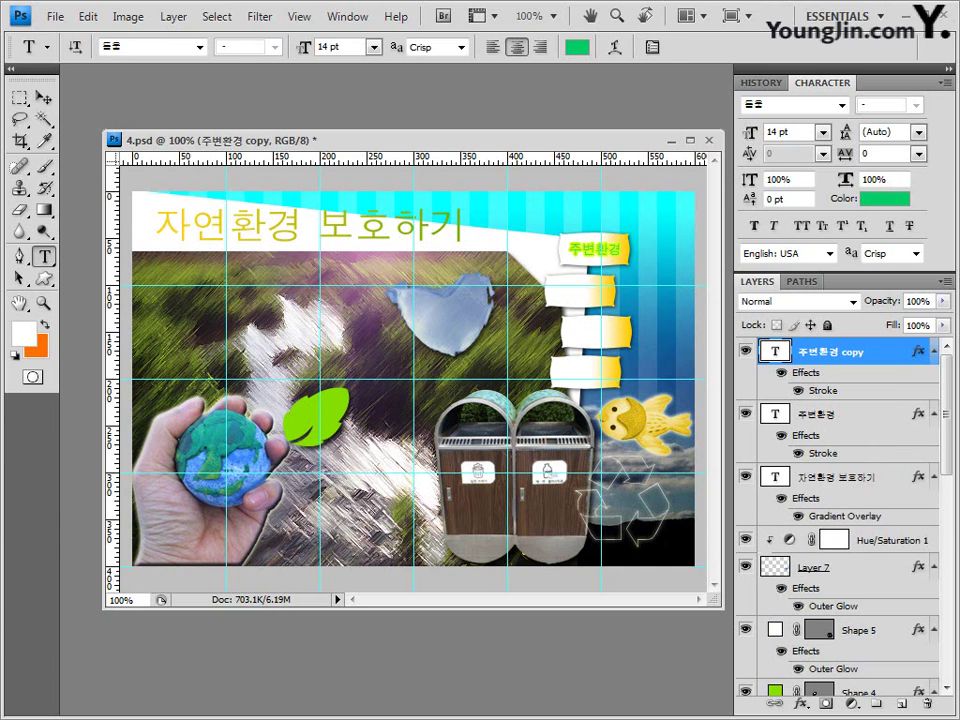
key(v)
drag(584, 250, 570, 292)
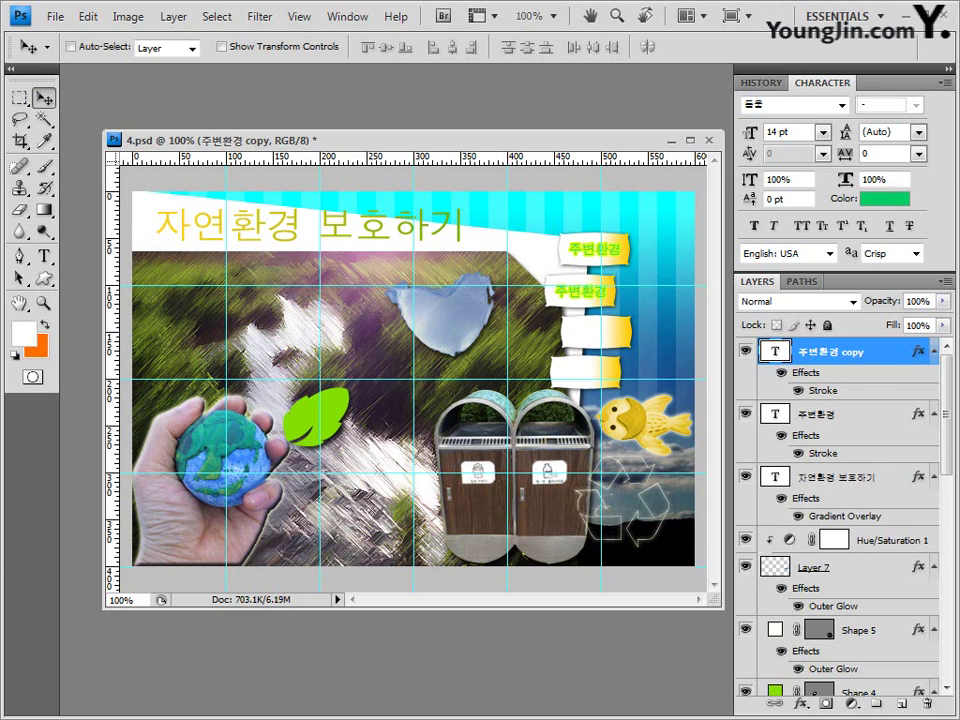
Step: Duplicate the second banner's text layer and move the copy onto the third banner
key(ctrl+j)
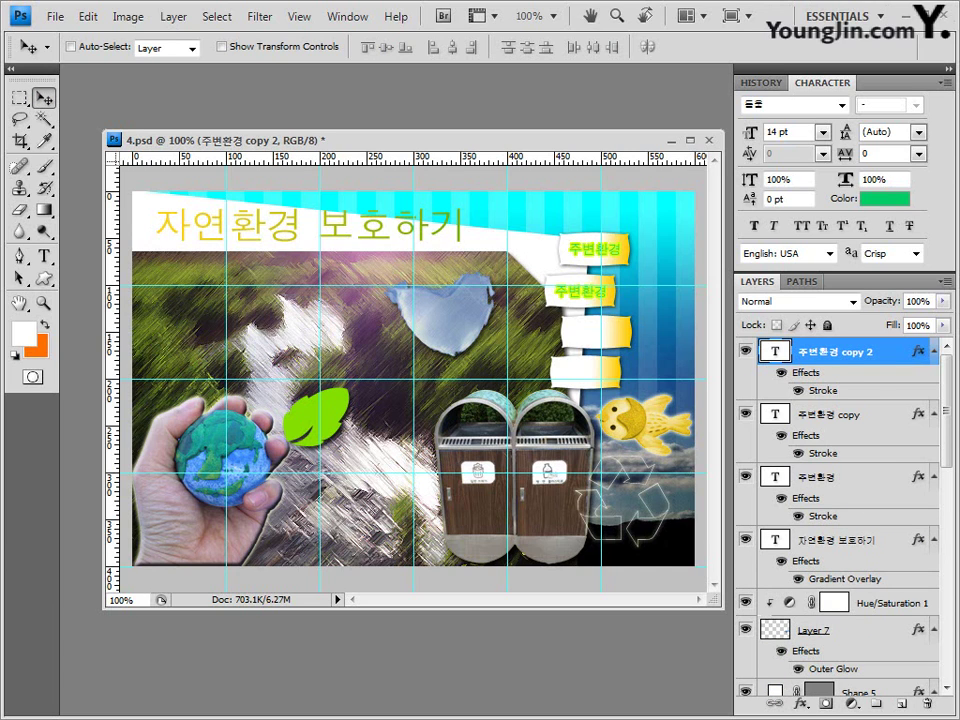
key(shift+Down)
key(shift+Down)
key(shift+Down)
key(shift+Down)
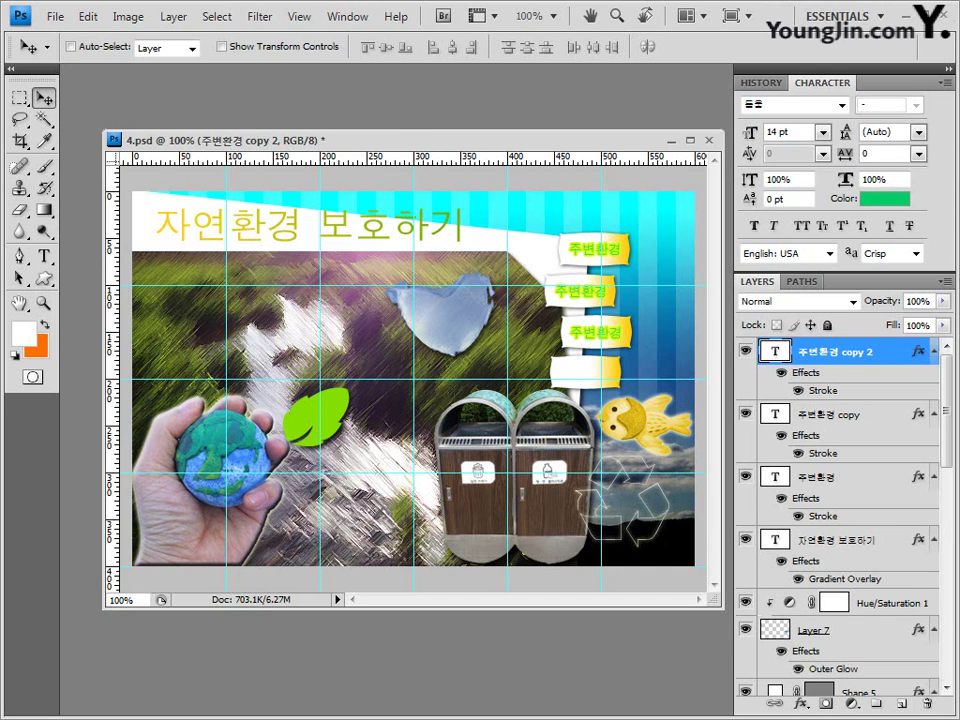
Step: Duplicate the third banner's text layer and center the copy on the fourth banner
key(ctrl+j)
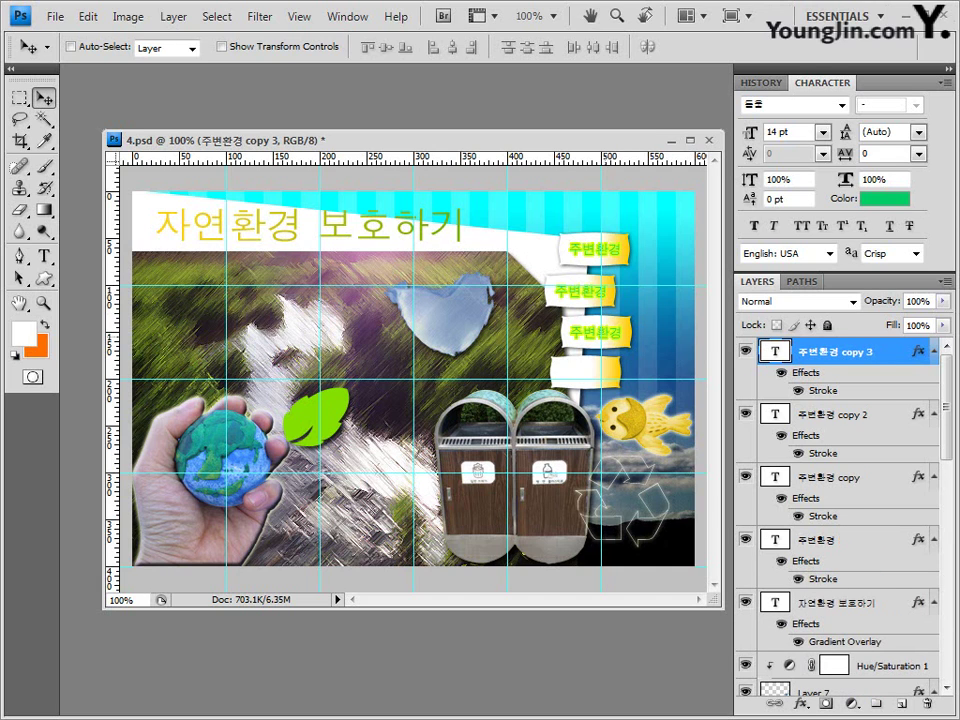
drag(596, 333, 585, 373)
key(Right)
key(Right)
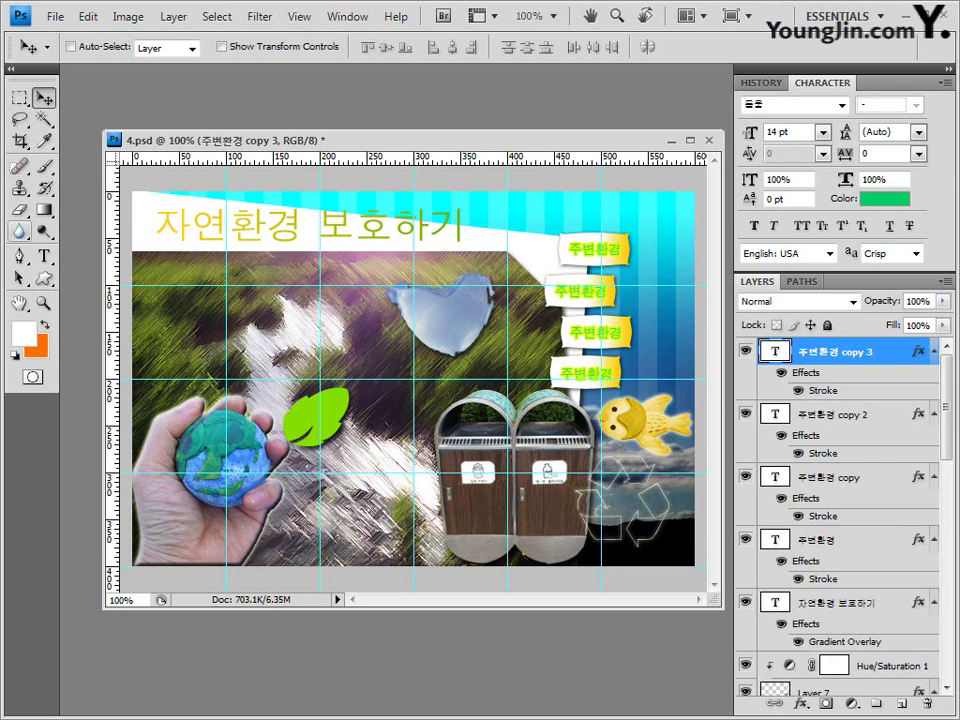
Step: Replace the second banner's text with 좋은습관
key(t)
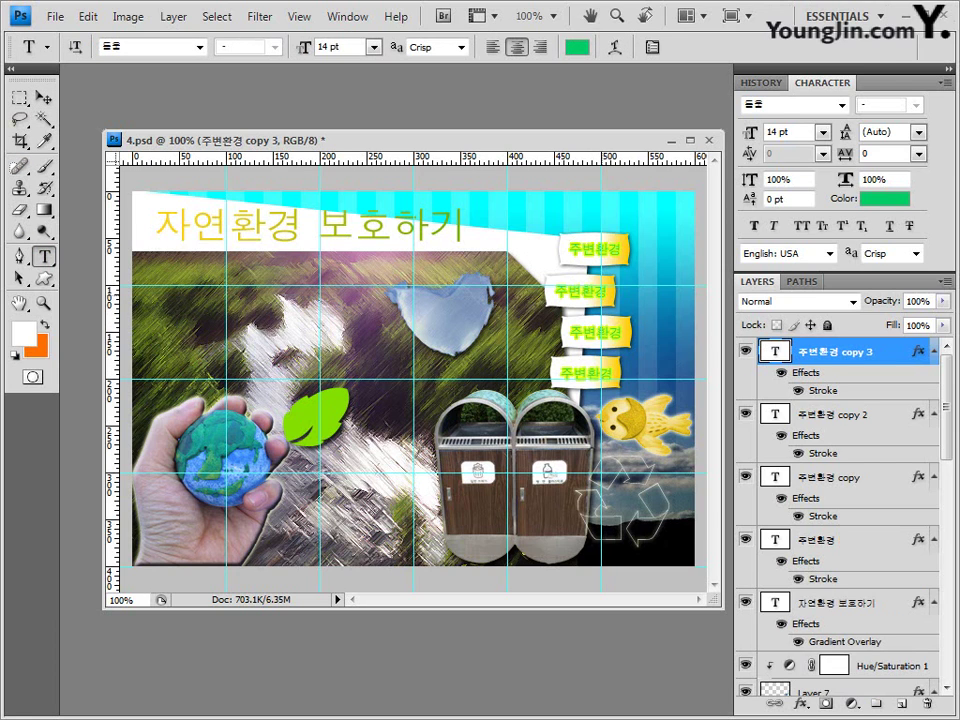
double_click(581, 291)
key(BackSpace)
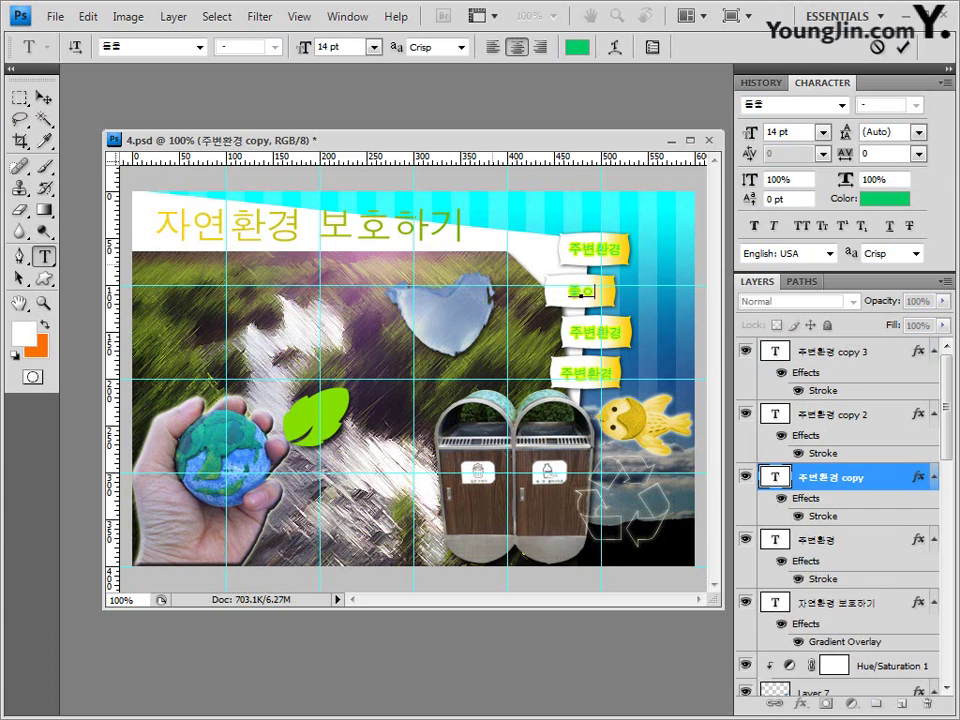
text(좋은습관)
key(ctrl+Return)
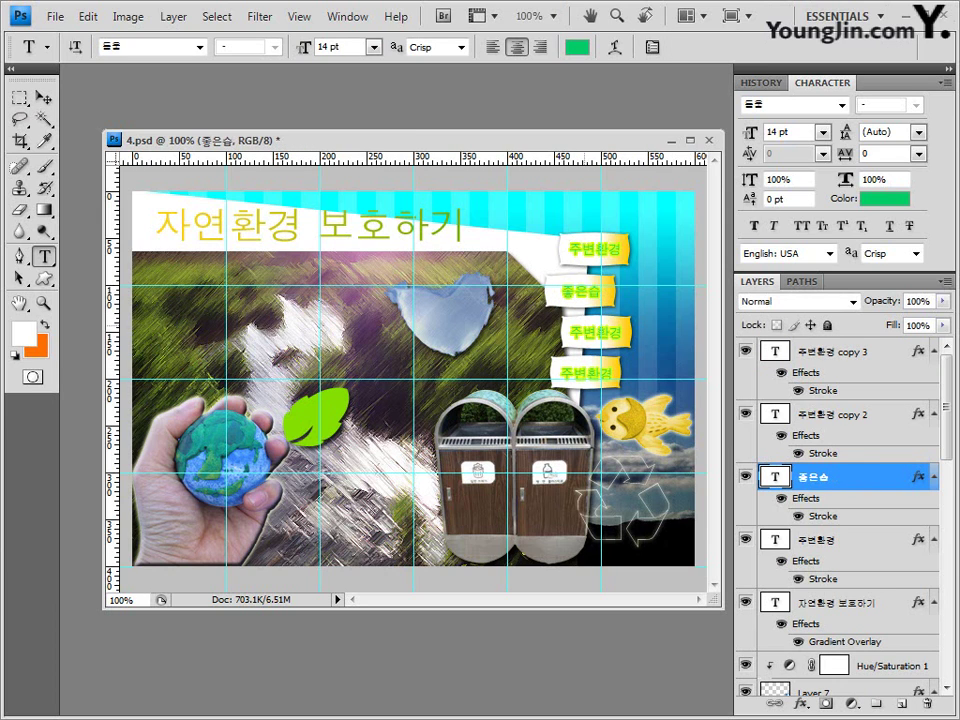
click(600, 292)
text(관)
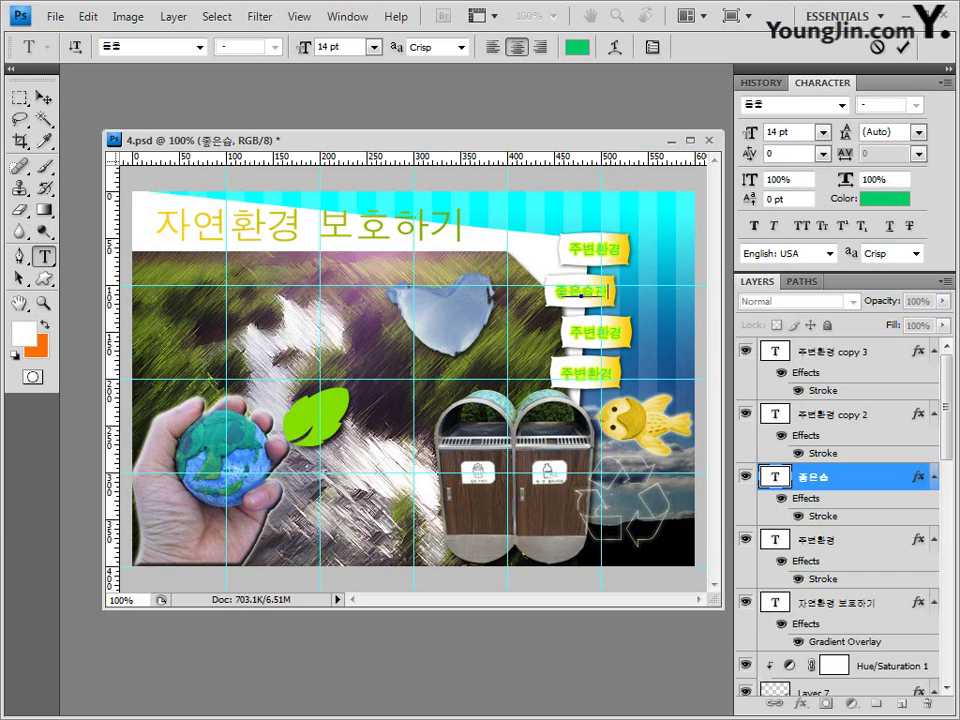
key(ctrl+Return)
Step: Replace the third banner's text with Q&A
click(576, 331)
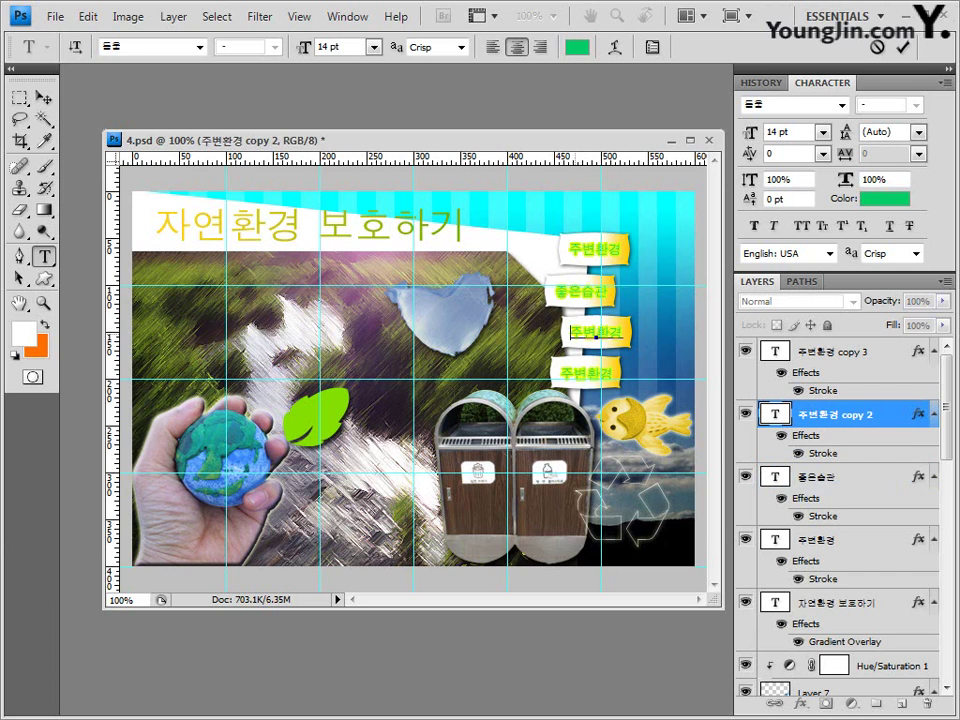
drag(571, 332, 624, 332)
text(분Q&A)
key(ctrl+Return)
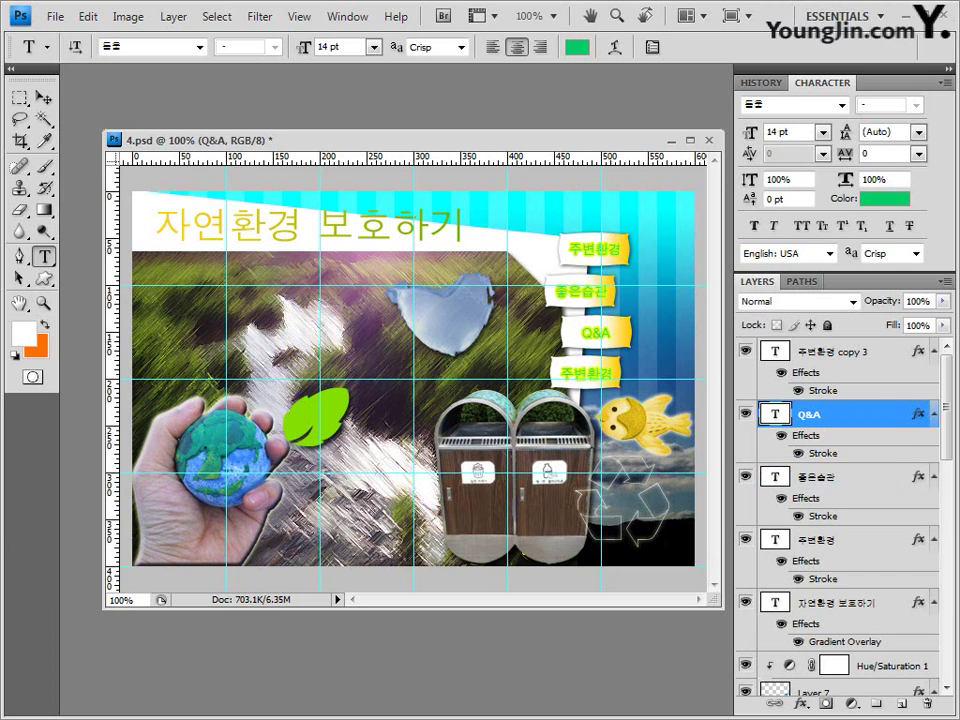
Step: Replace the fourth banner's text with 게시판
double_click(774, 351)
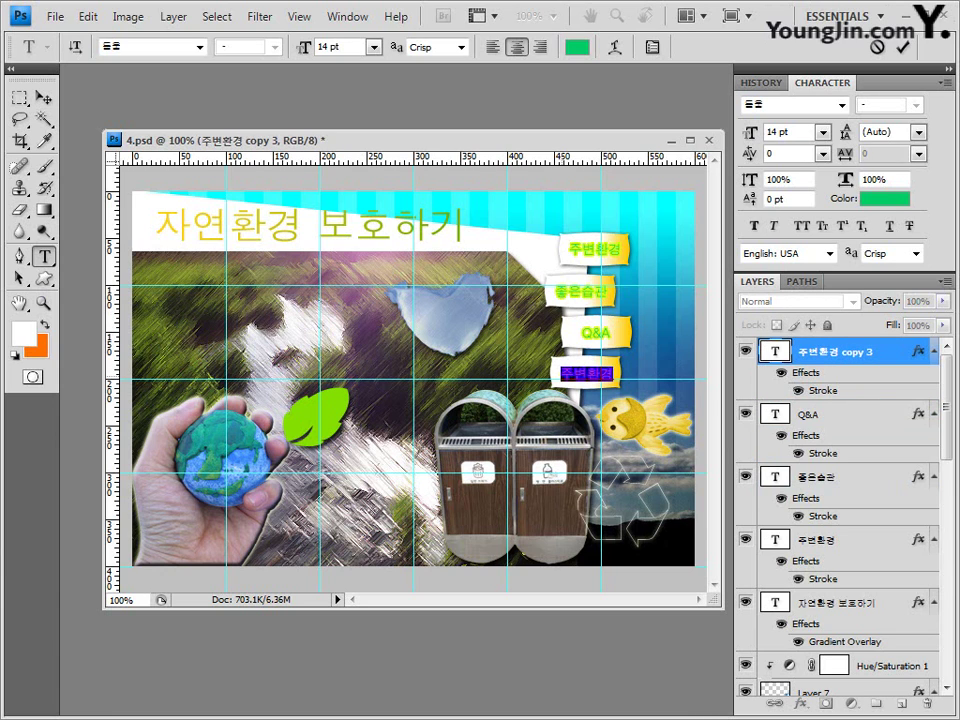
text(게시판)
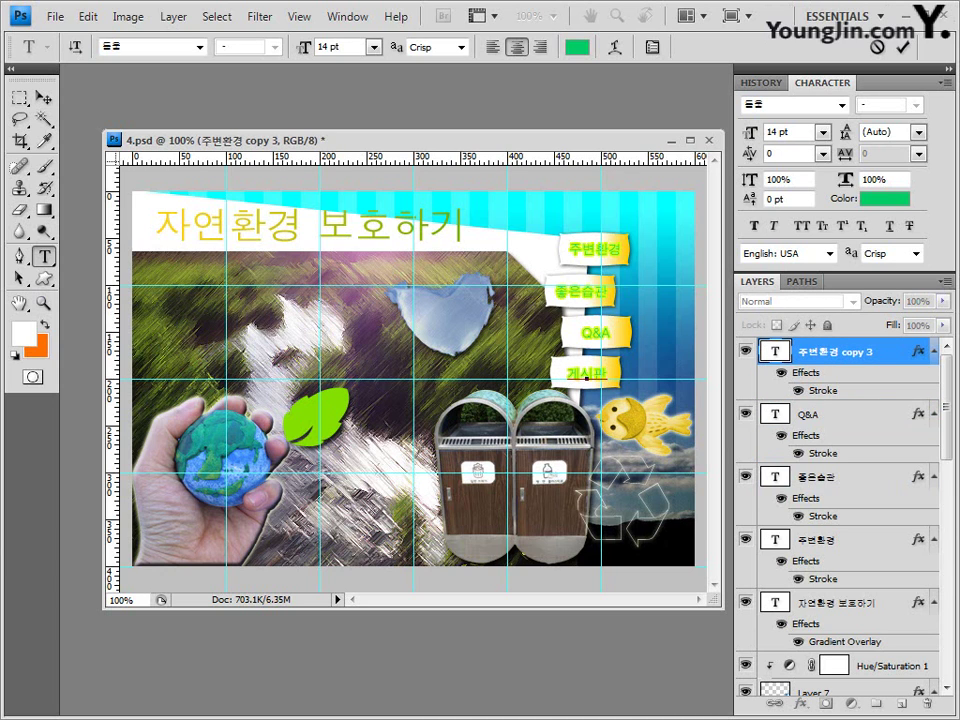
key(ctrl+Return)
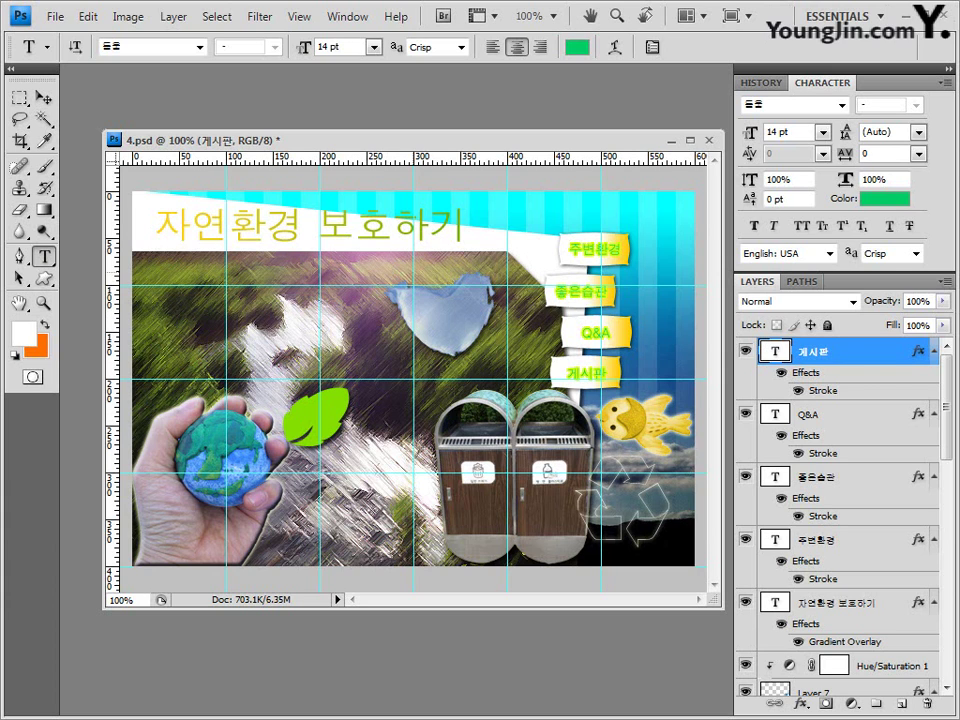
Step: Add the text 환경 보호 나로부터 시작해요 in white (ffffff) at 13 pt over the photo, beside the heart cloud's upper edge
click(390, 280)
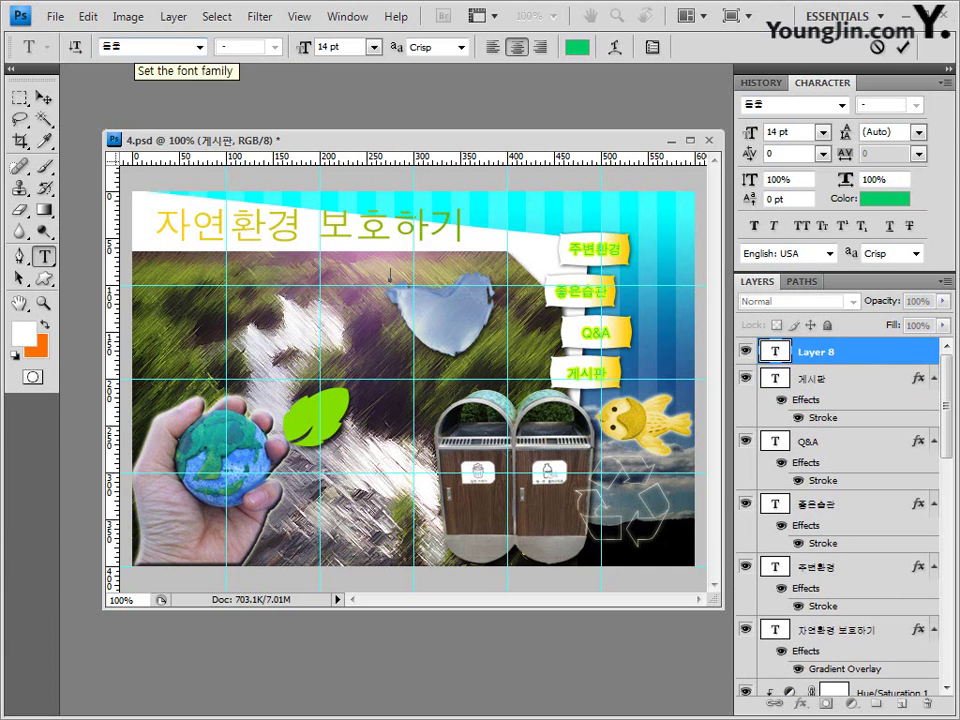
click(340, 47)
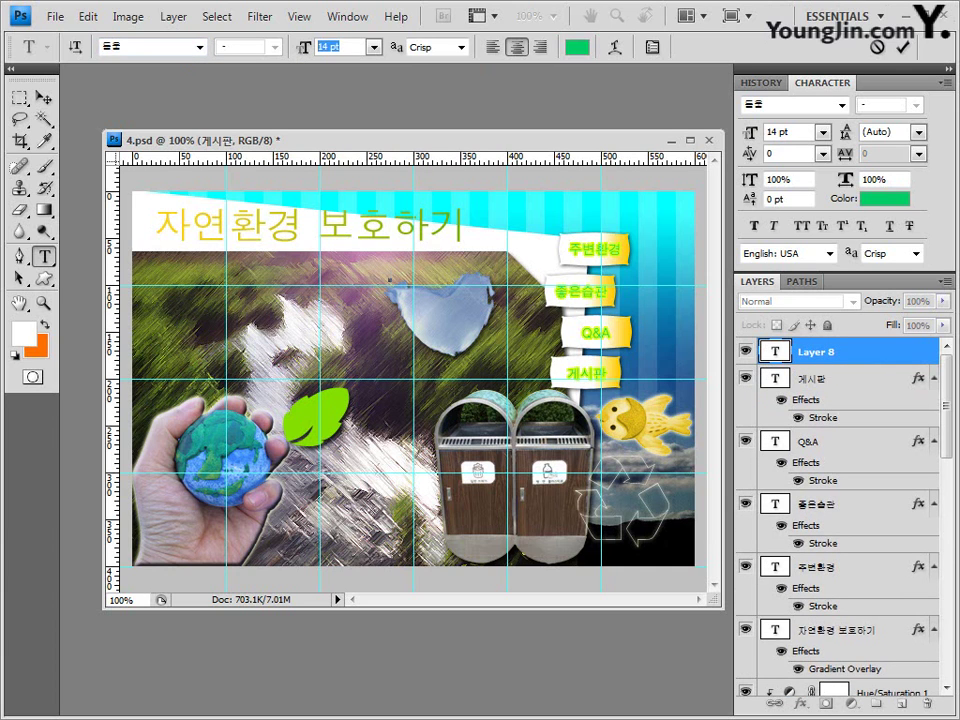
key(Down)
click(577, 47)
click(244, 263)
double_click(555, 529)
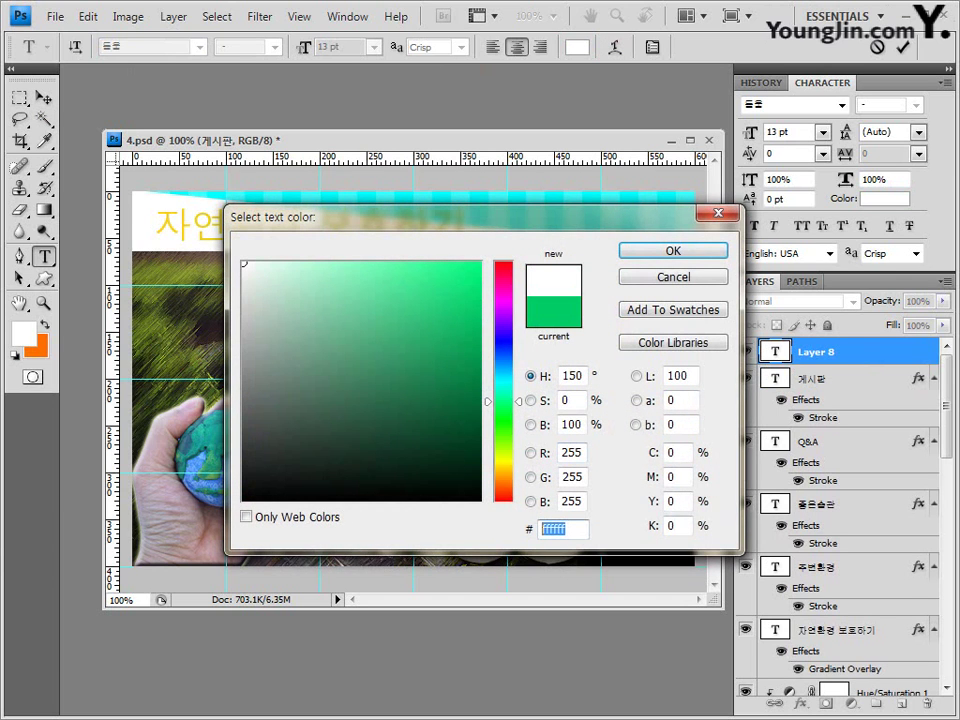
key(Return)
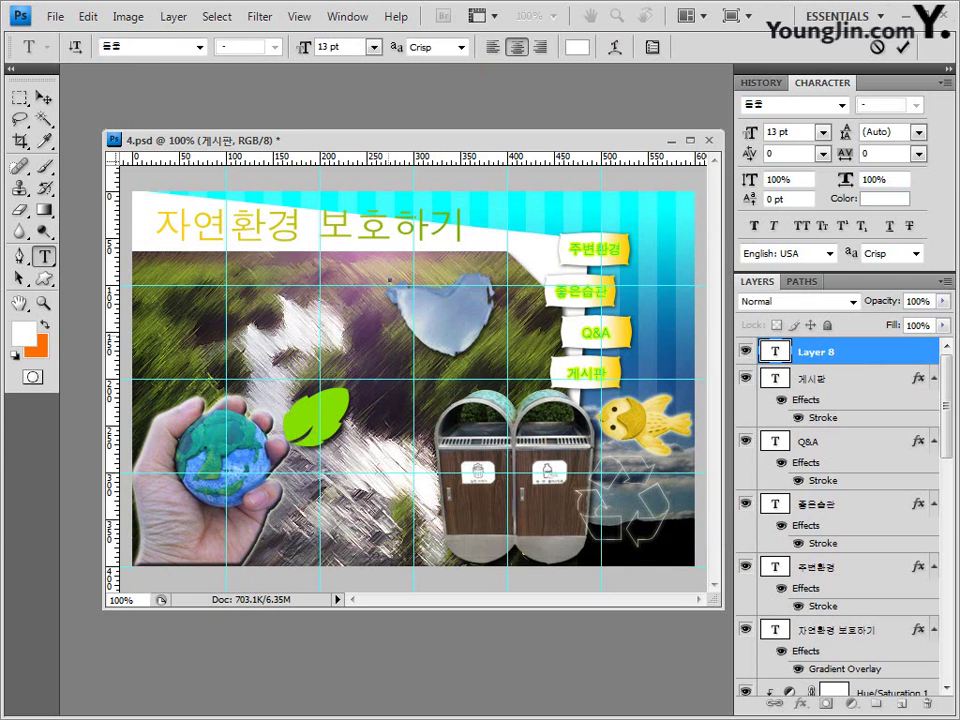
text(환경 보호 나로부터 시작해요)
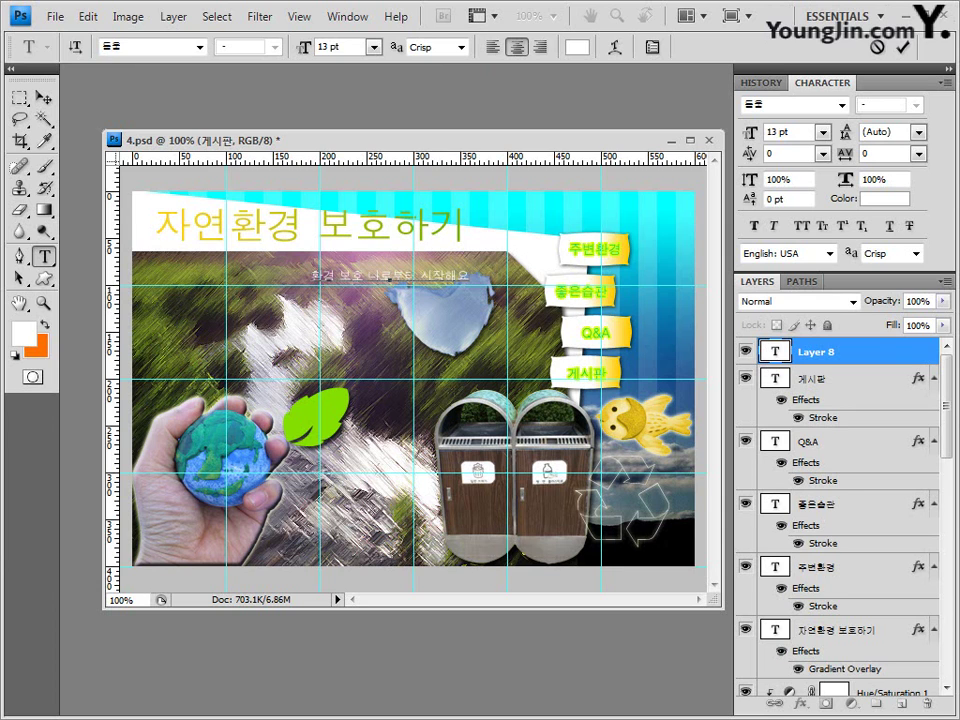
key(ctrl+Return)
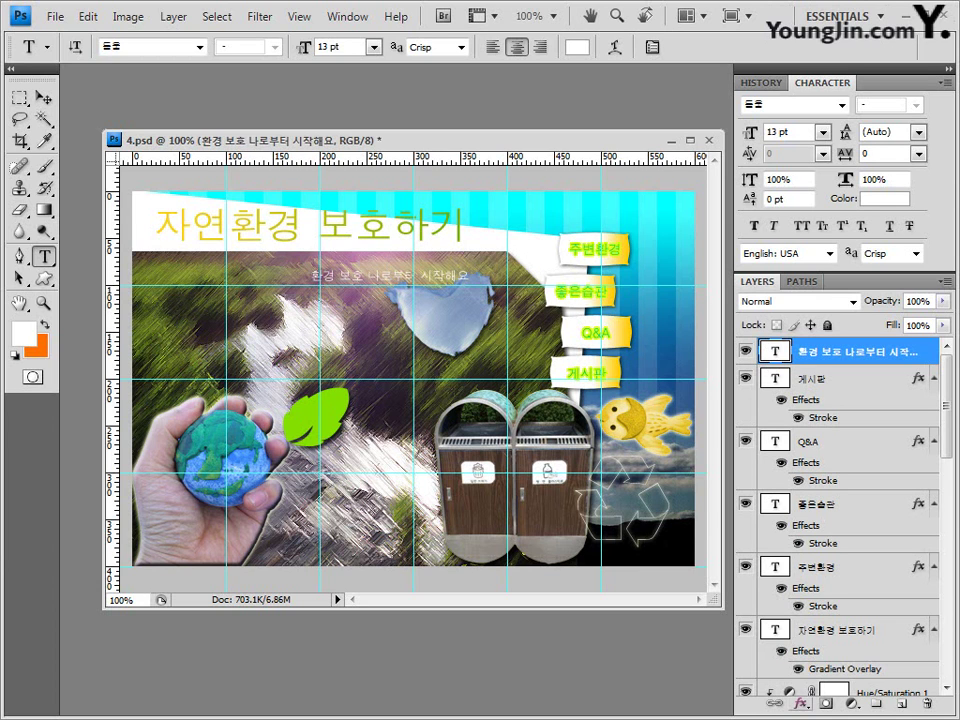
Step: Give the 환경 보호 나로부터 시작해요 text an outside stroke of 2 px in color 3b85f8
click(800, 703)
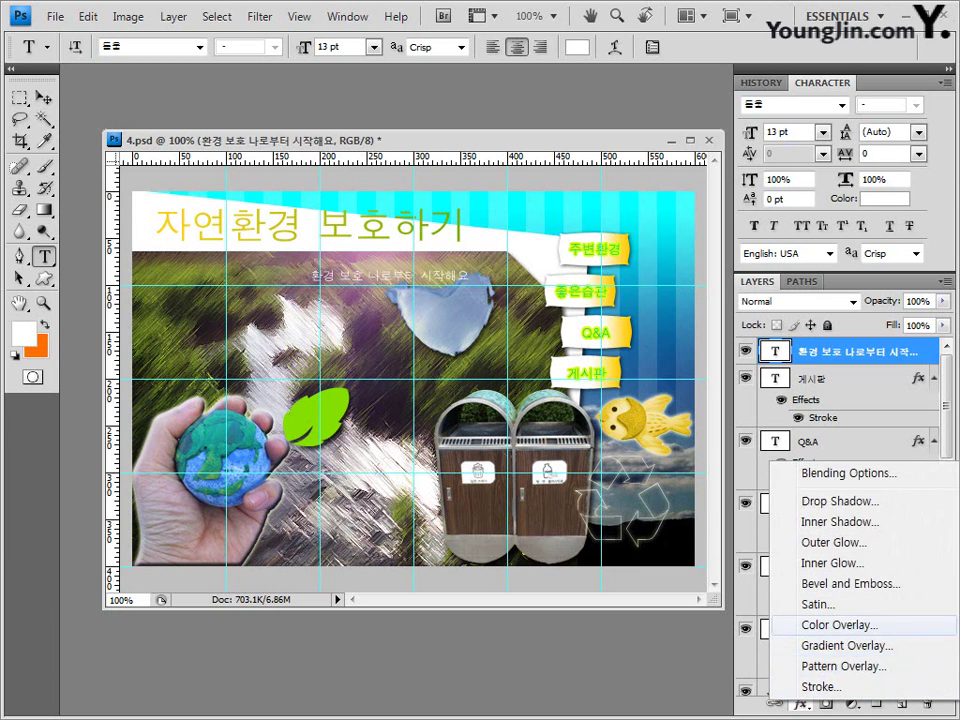
click(820, 687)
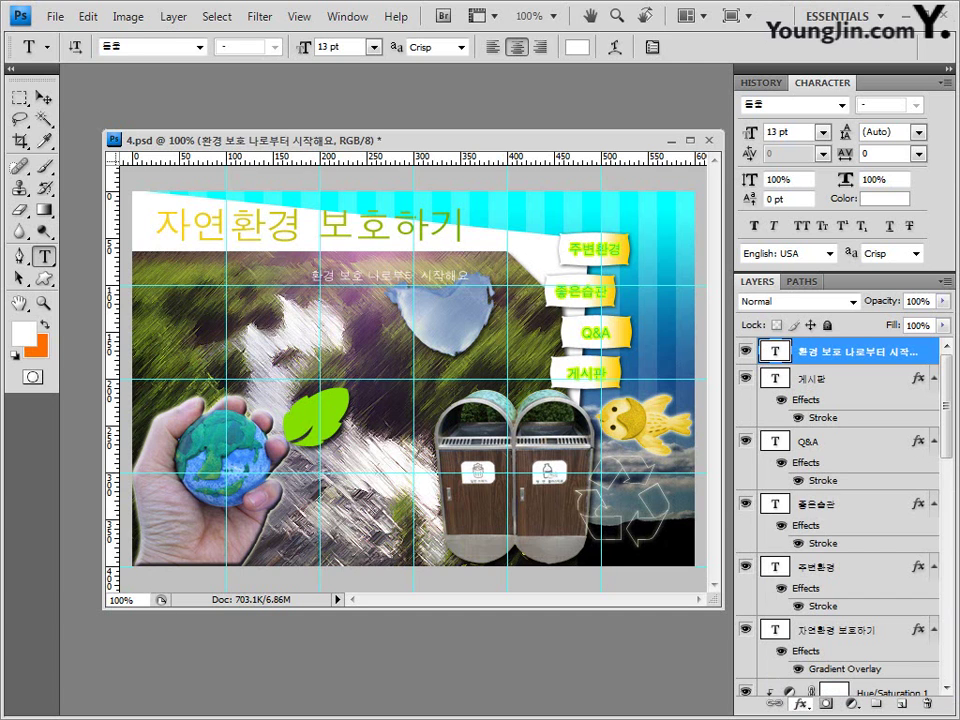
text(2)
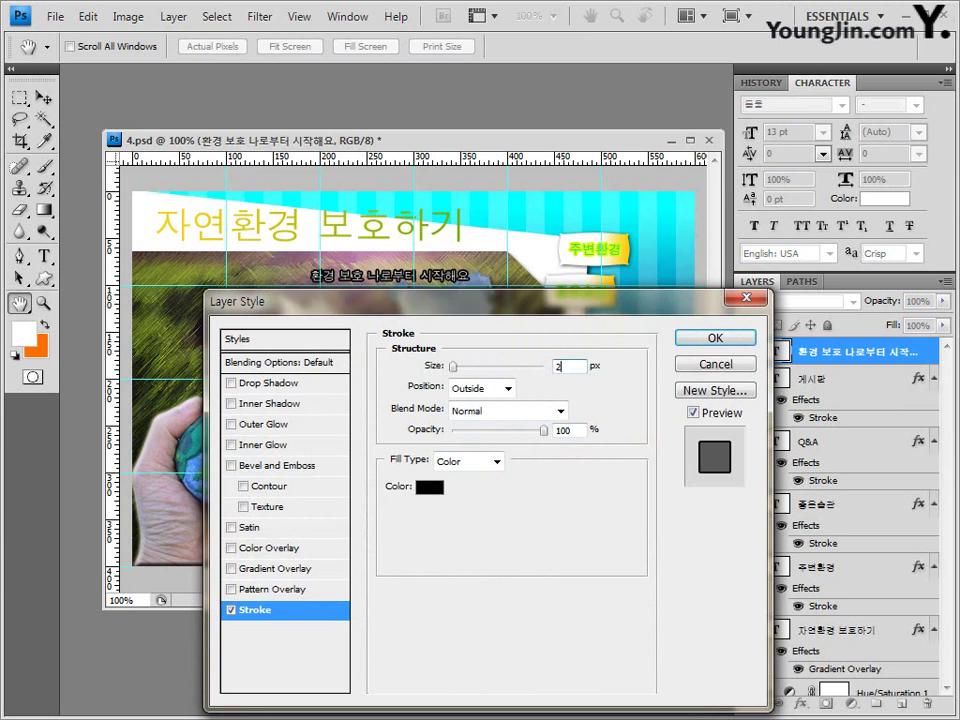
click(429, 487)
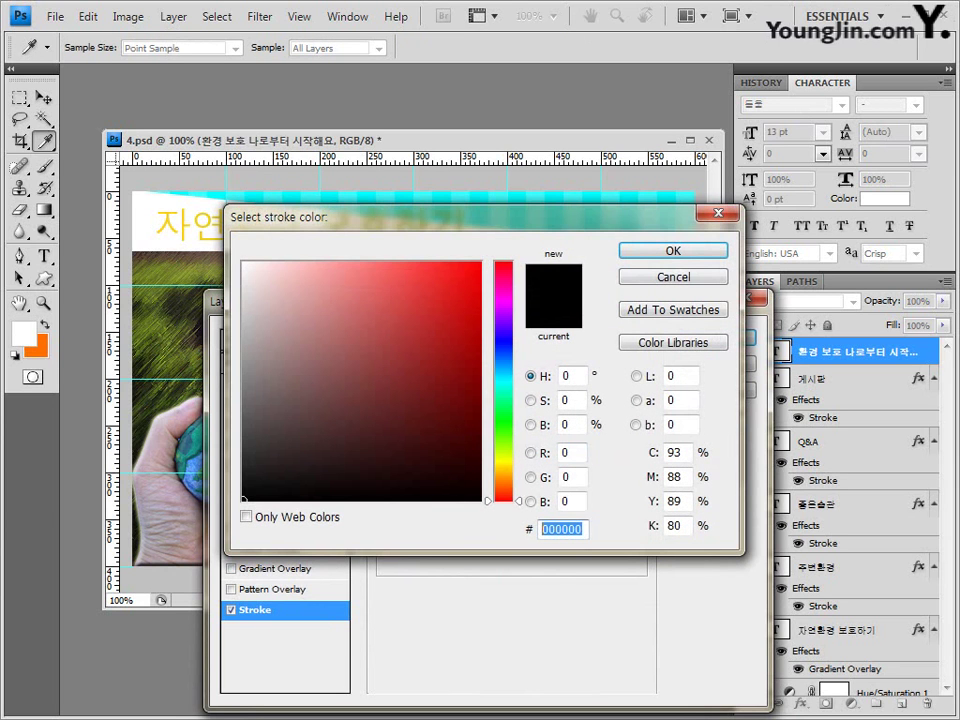
text(3)
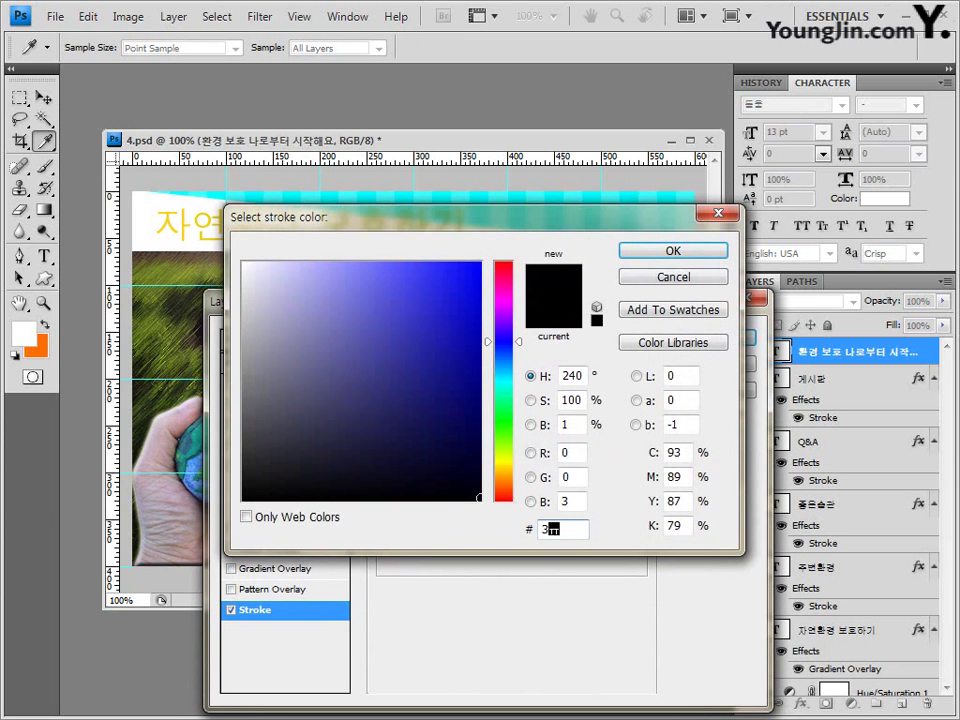
text(858)
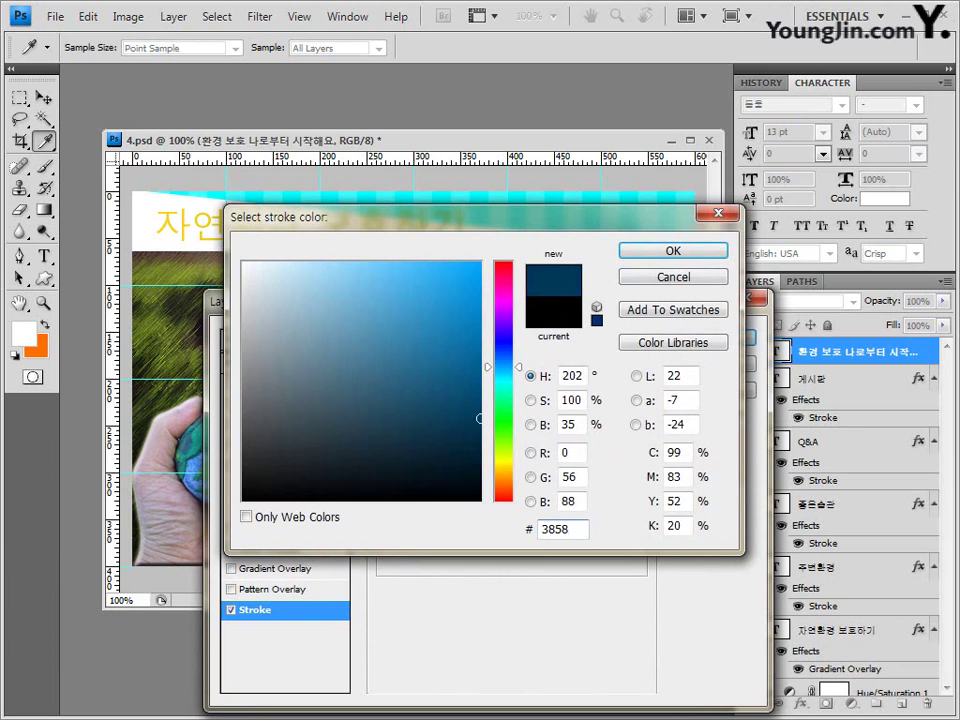
key(BackSpace)
key(BackSpace)
key(BackSpace)
key(BackSpace)
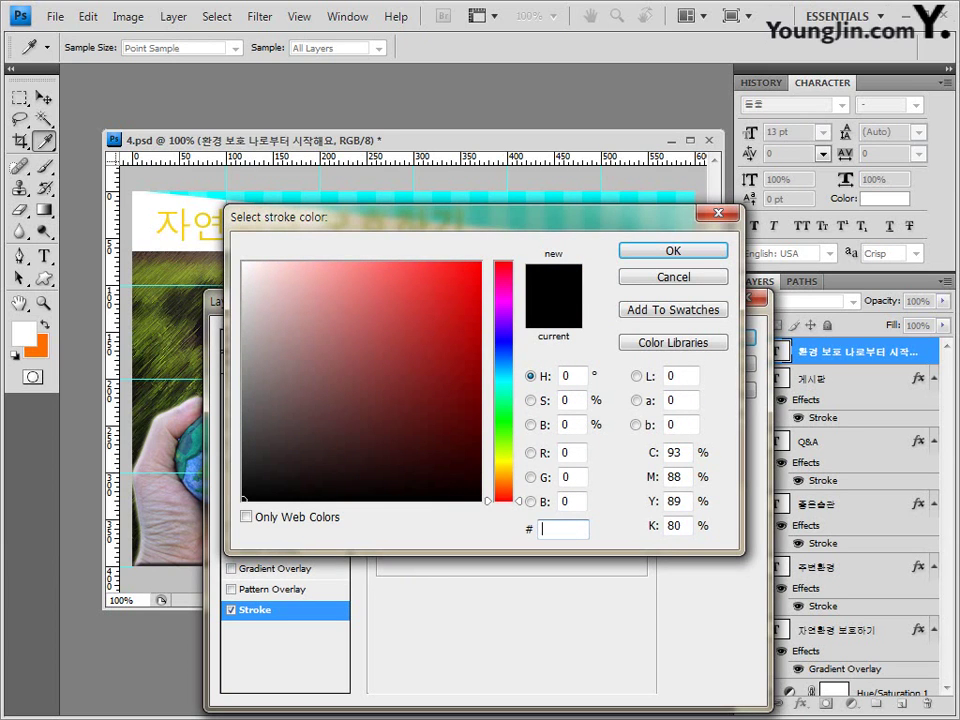
text(3)
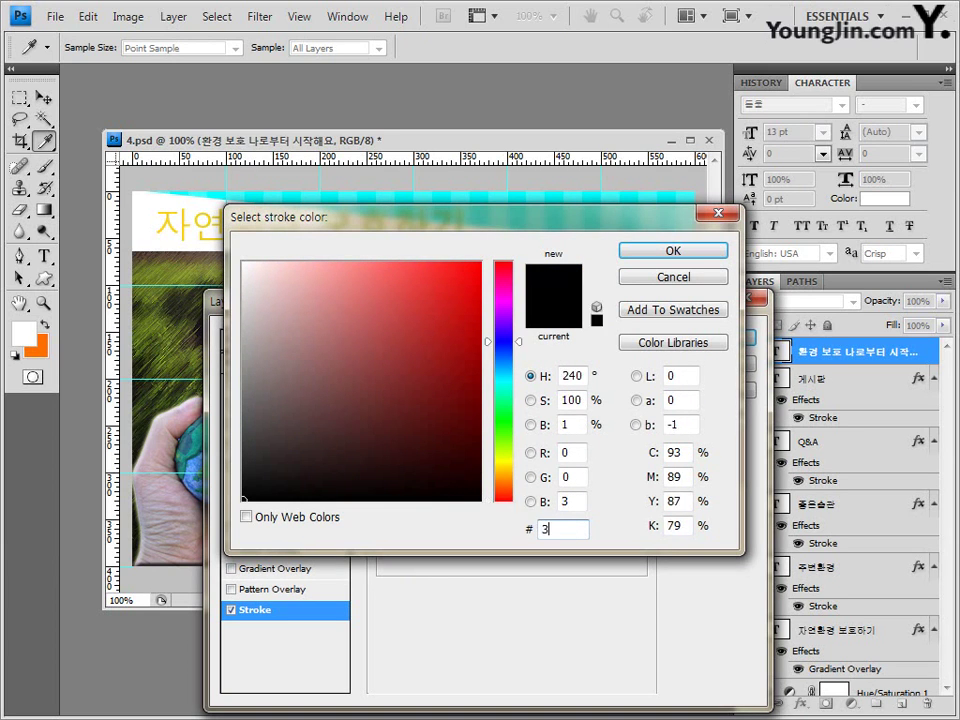
text(b85f8)
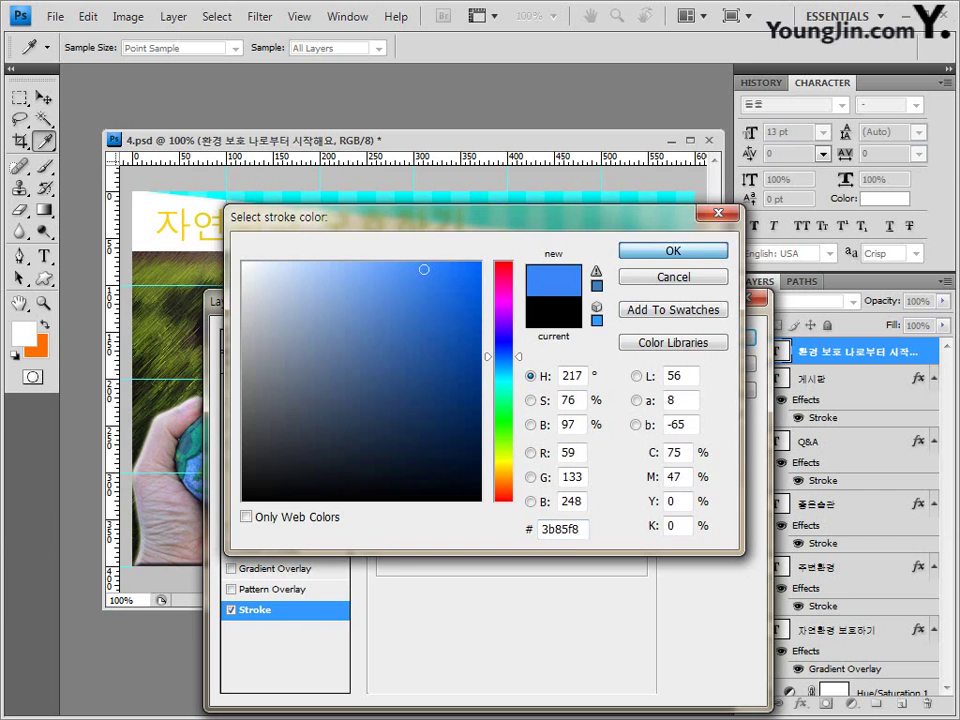
key(Return)
key(Return)
Step: Warp the 환경 보호 나로부터 시작해요 text with a horizontal Arc at +50% bend and move it above the globe-holding hand
key(t)
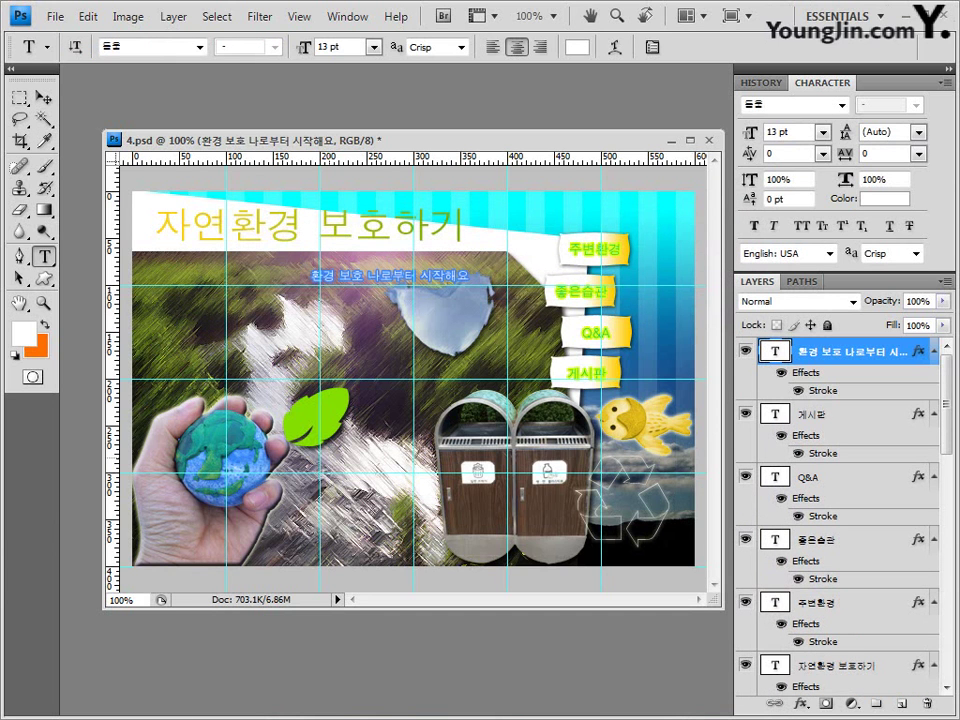
click(614, 46)
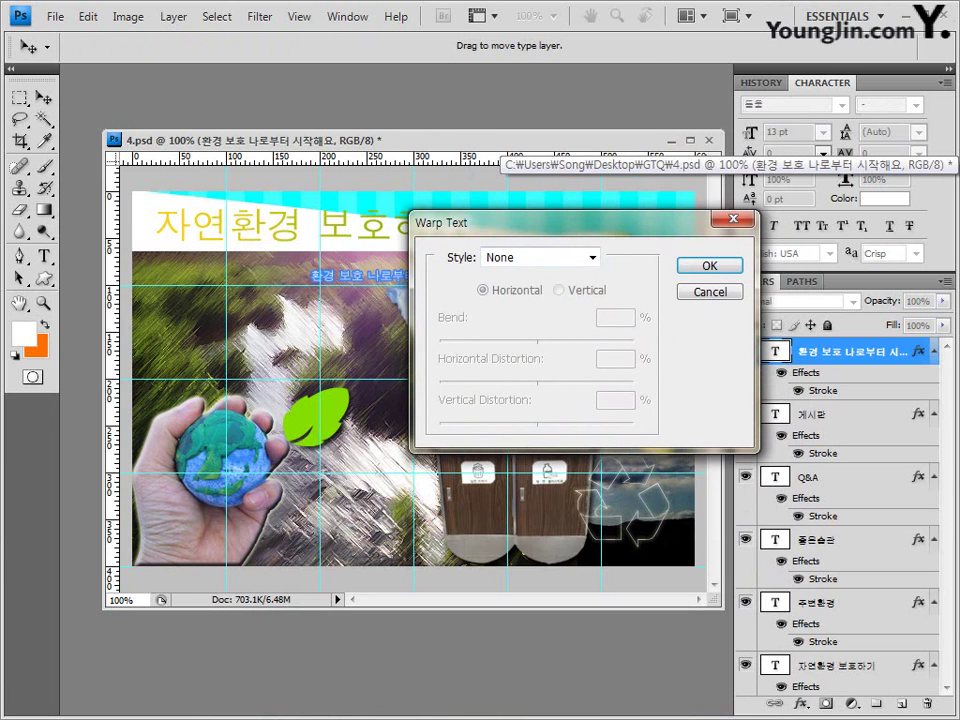
click(540, 257)
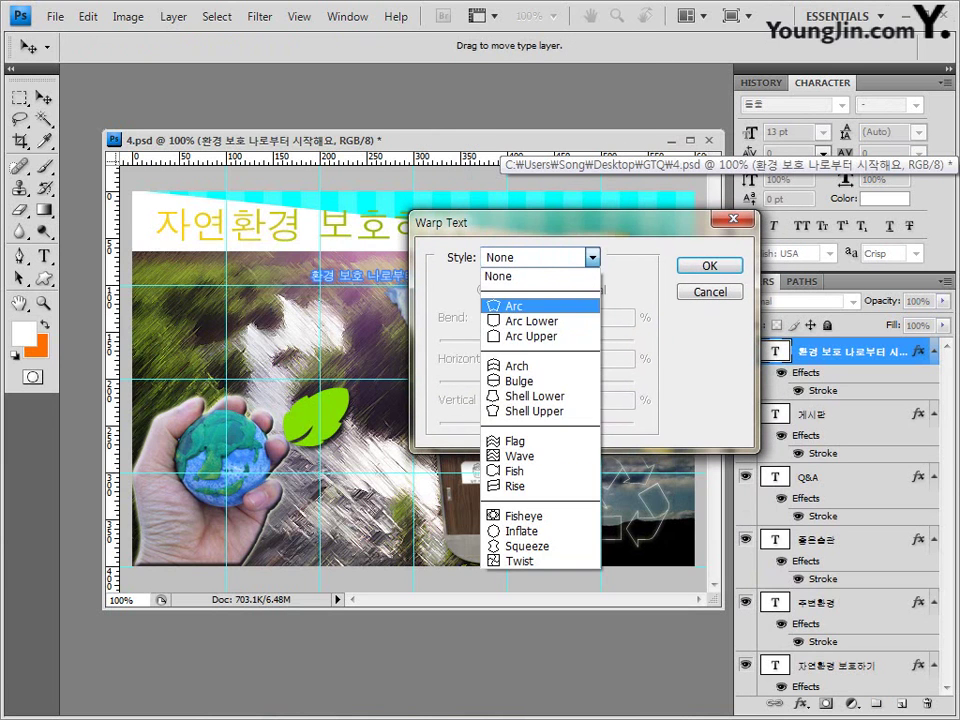
click(514, 304)
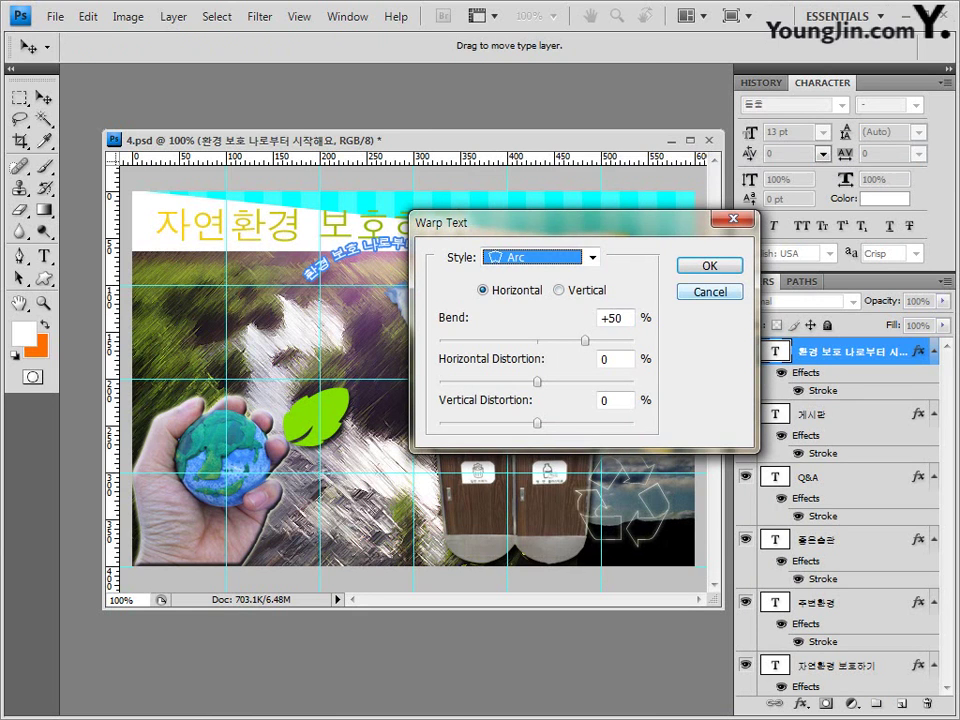
key(Return)
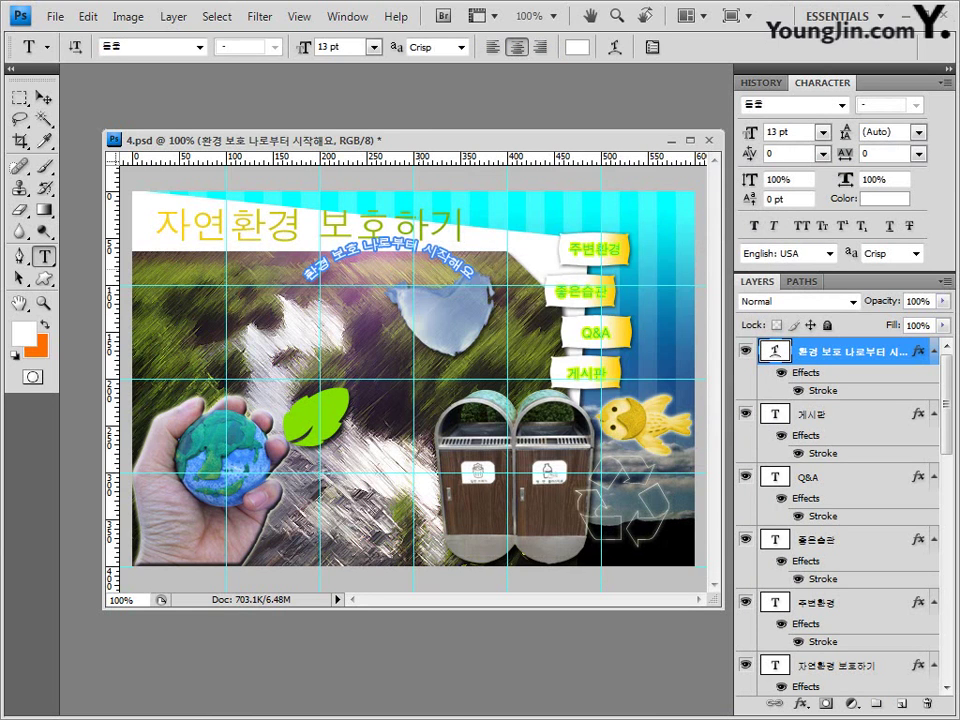
key(v)
drag(370, 258, 205, 362)
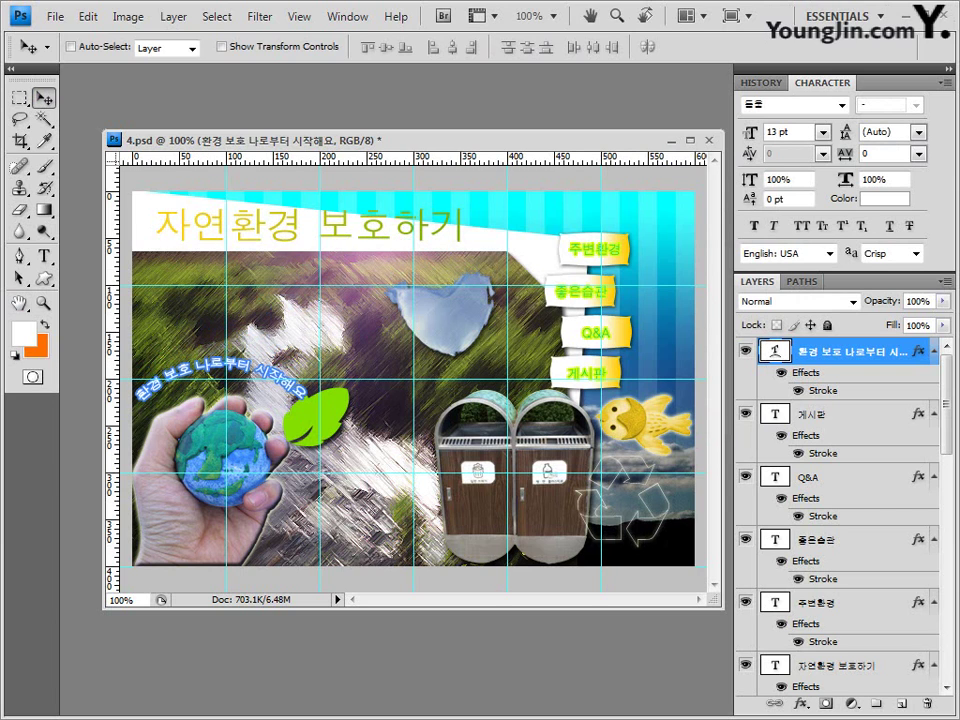
Step: Add the white text Recycling at 16 pt below the recycling symbol, at the right bin's base
key(t)
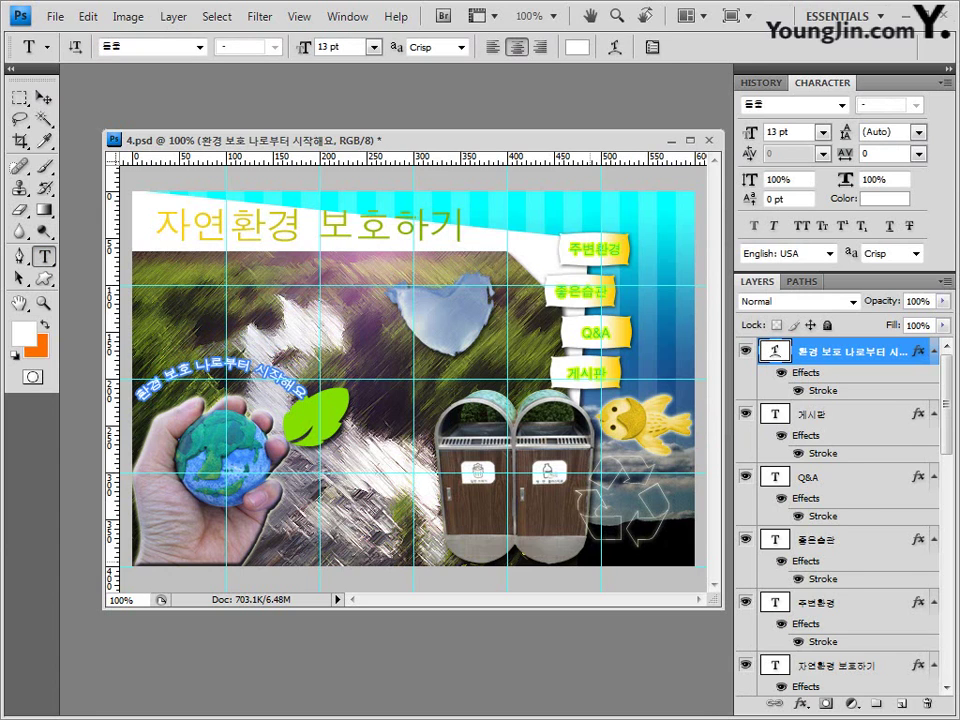
click(585, 557)
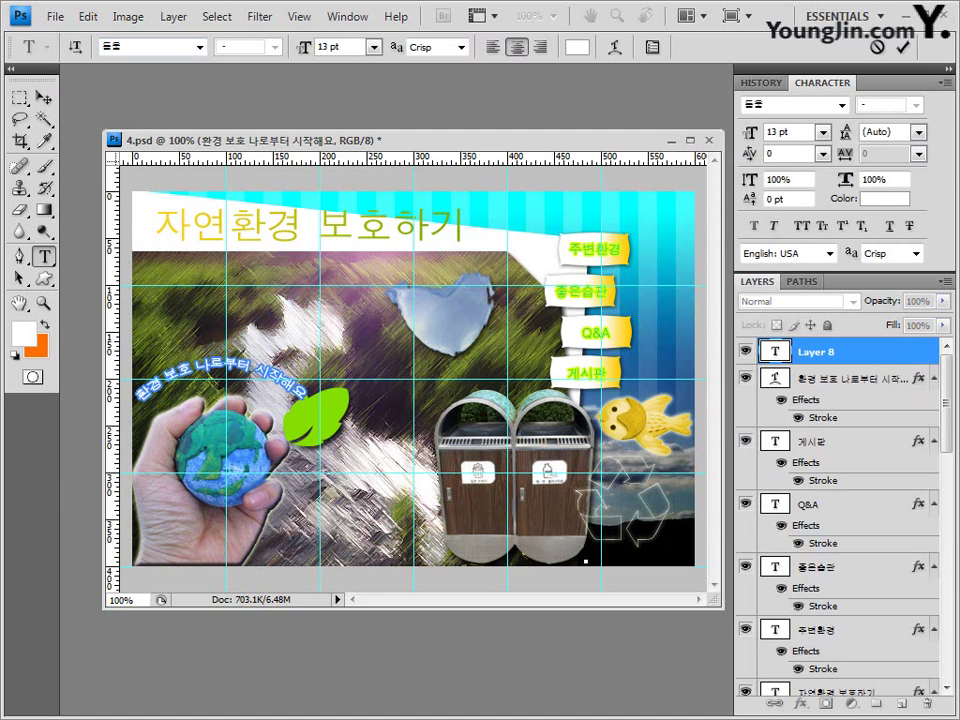
drag(341, 47, 314, 47)
text(16)
key(Return)
text(Recycling)
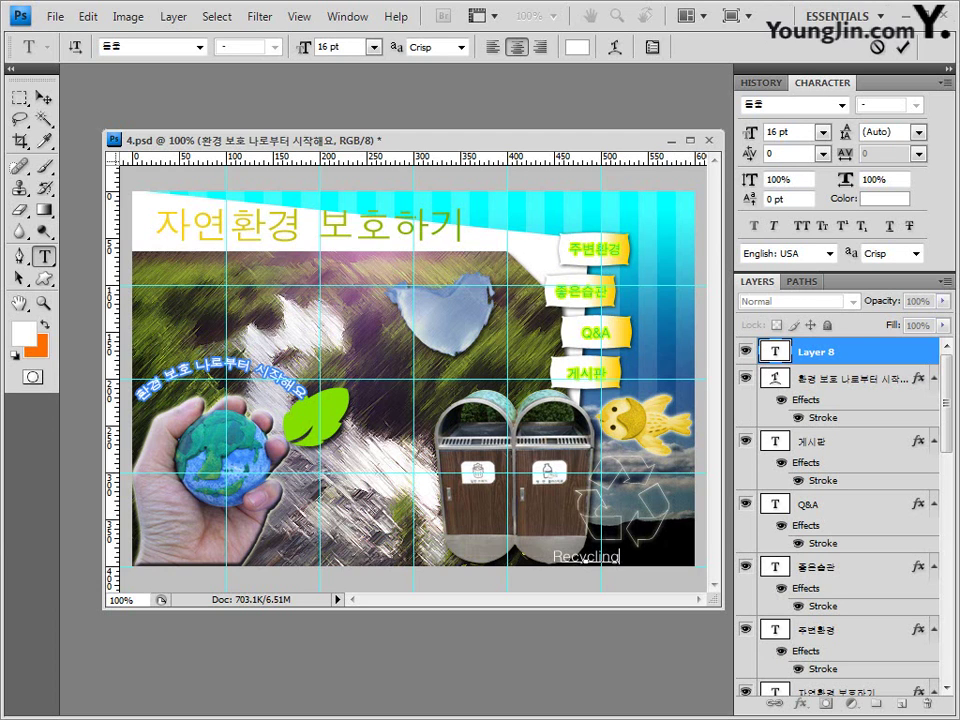
key(ctrl+Return)
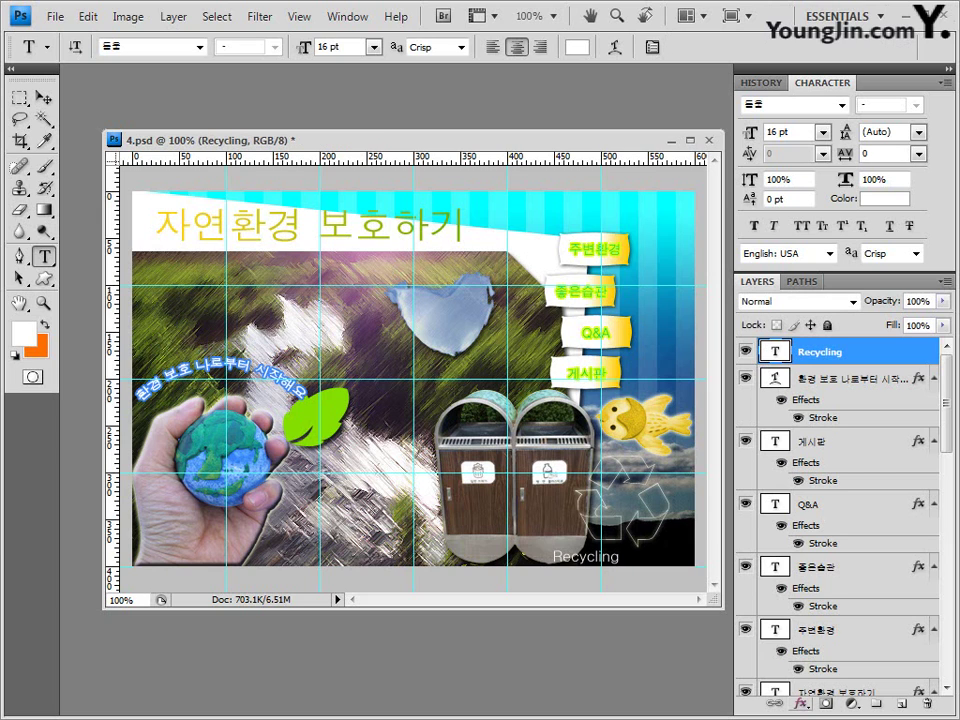
Step: Give the Recycling text an outside stroke of 2 px in color 83de00
click(800, 703)
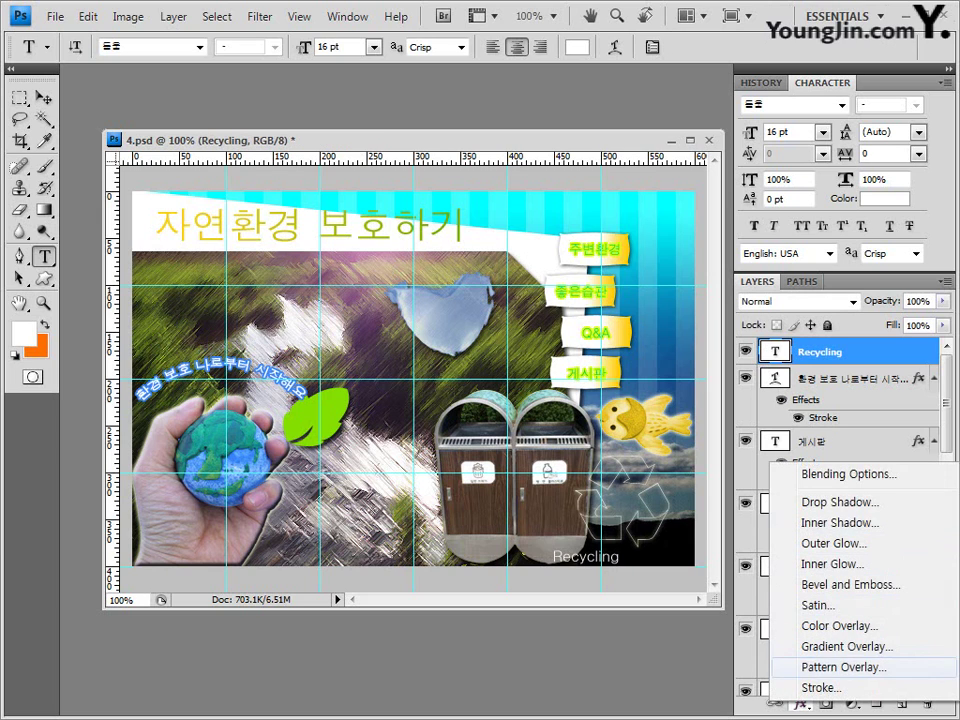
click(800, 688)
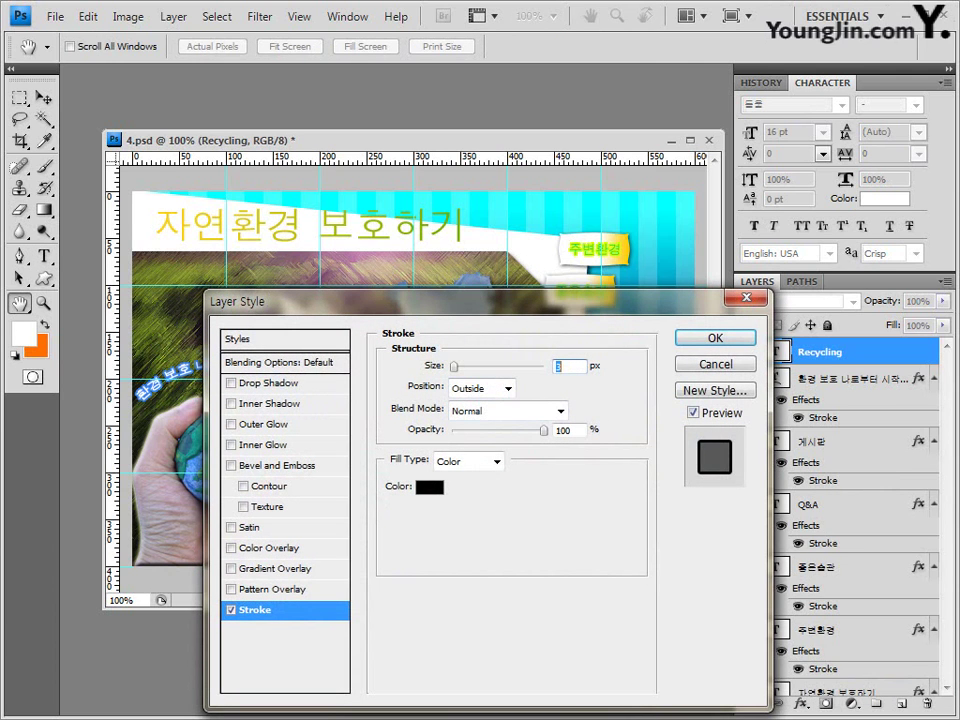
text(2)
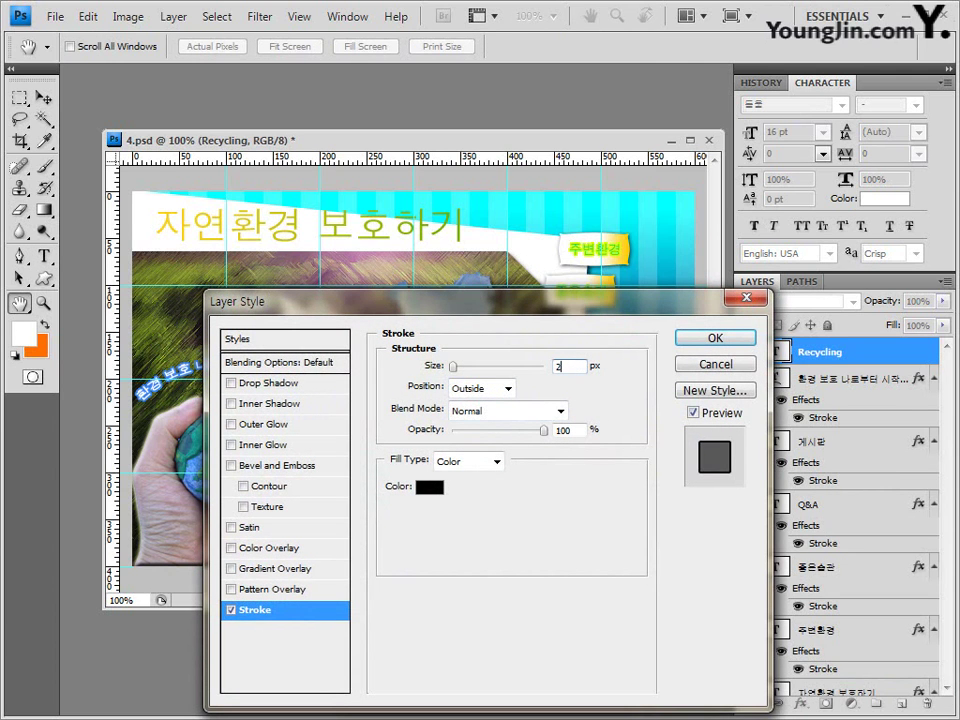
click(429, 487)
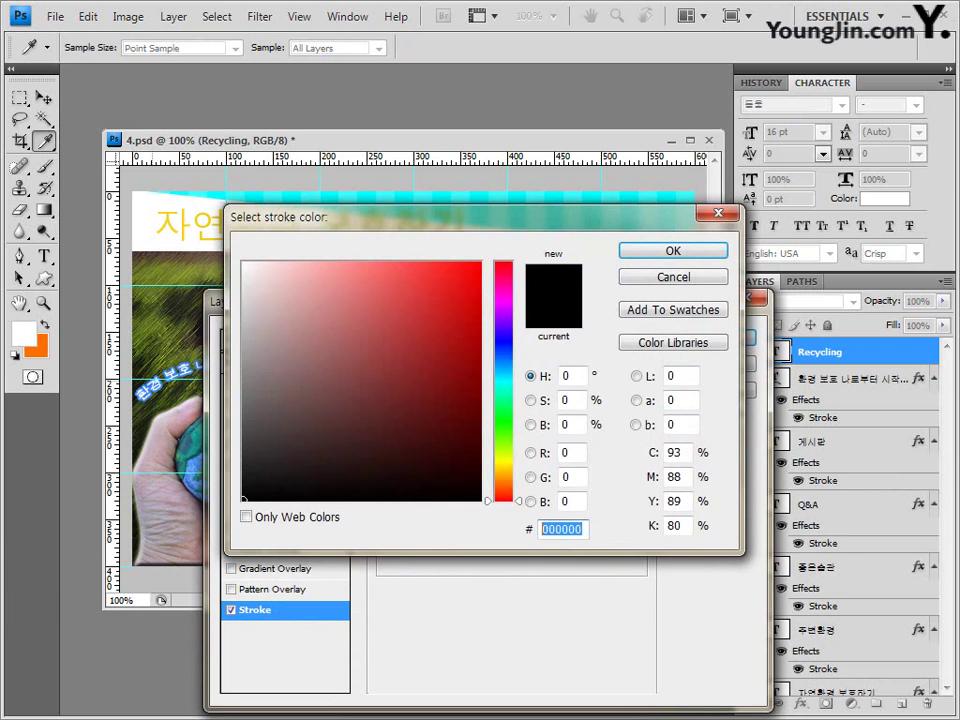
text(83de00)
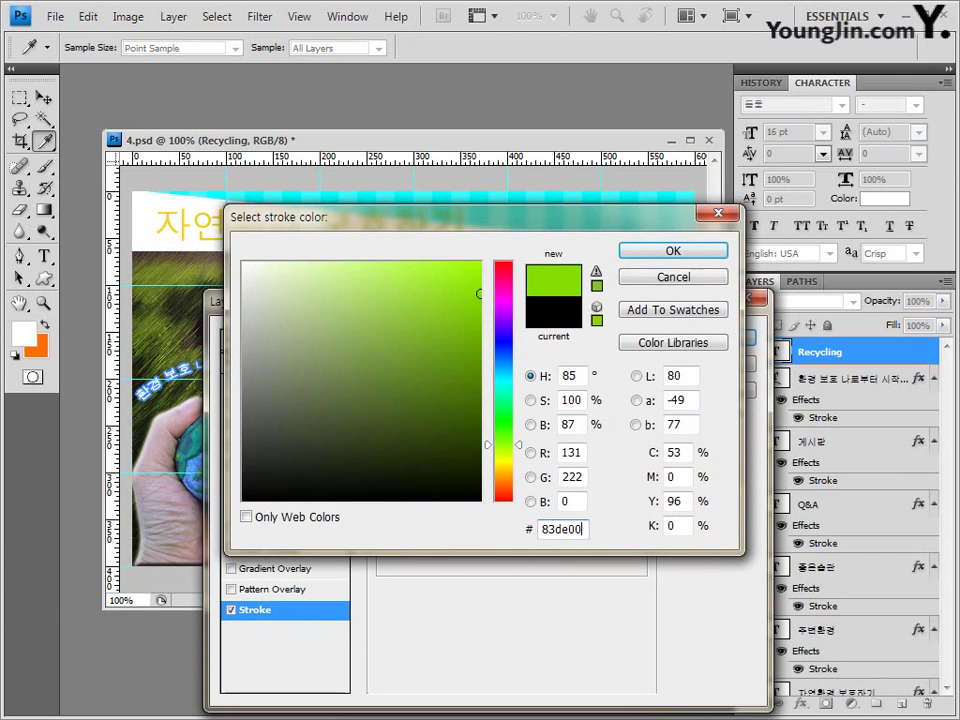
key(Return)
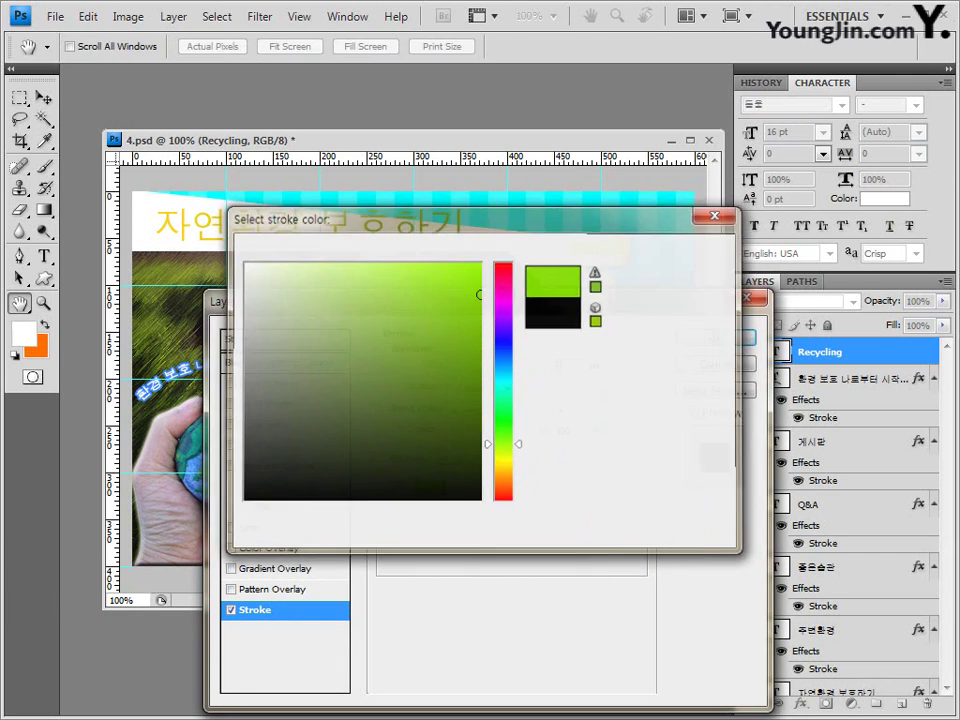
key(Return)
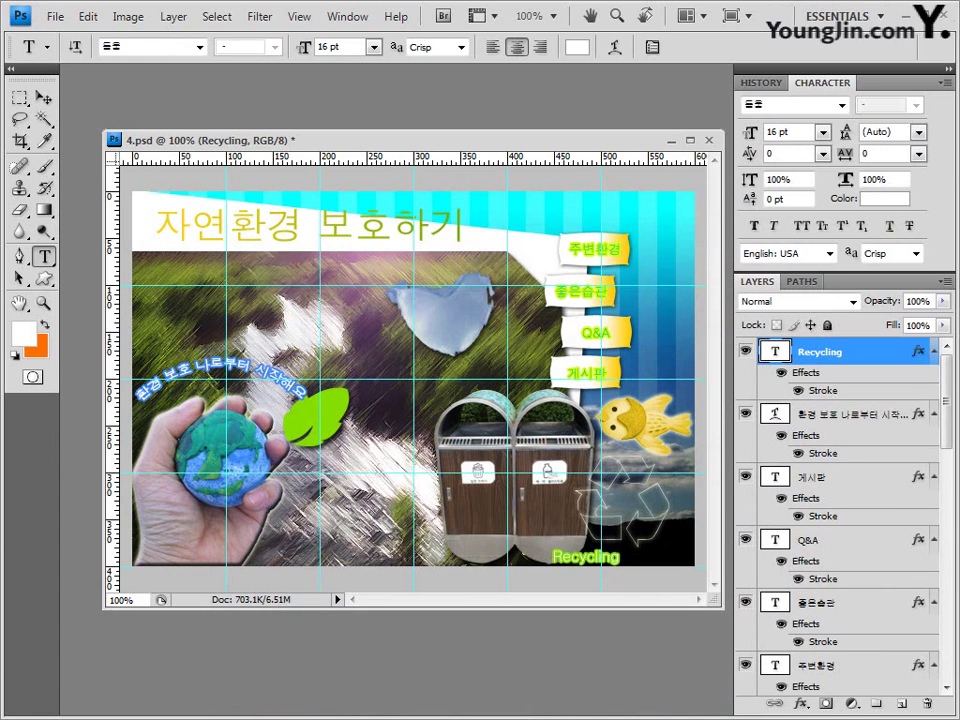
Step: Move the Recycling text under the recycling symbol and warp it with a horizontal Arc at +41% bend
key(v)
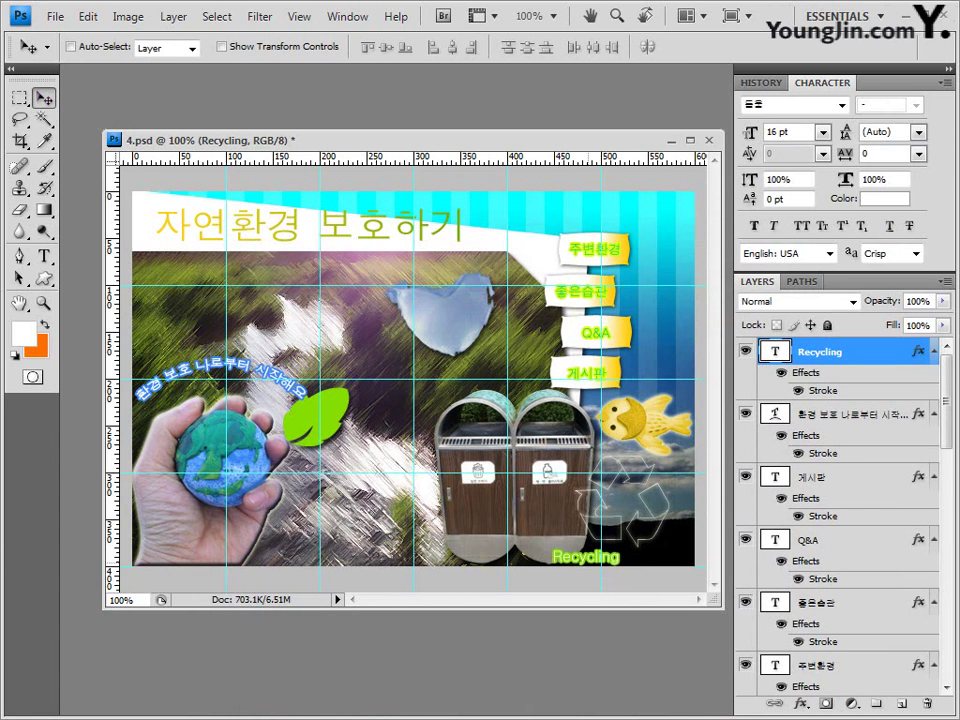
drag(577, 561, 613, 558)
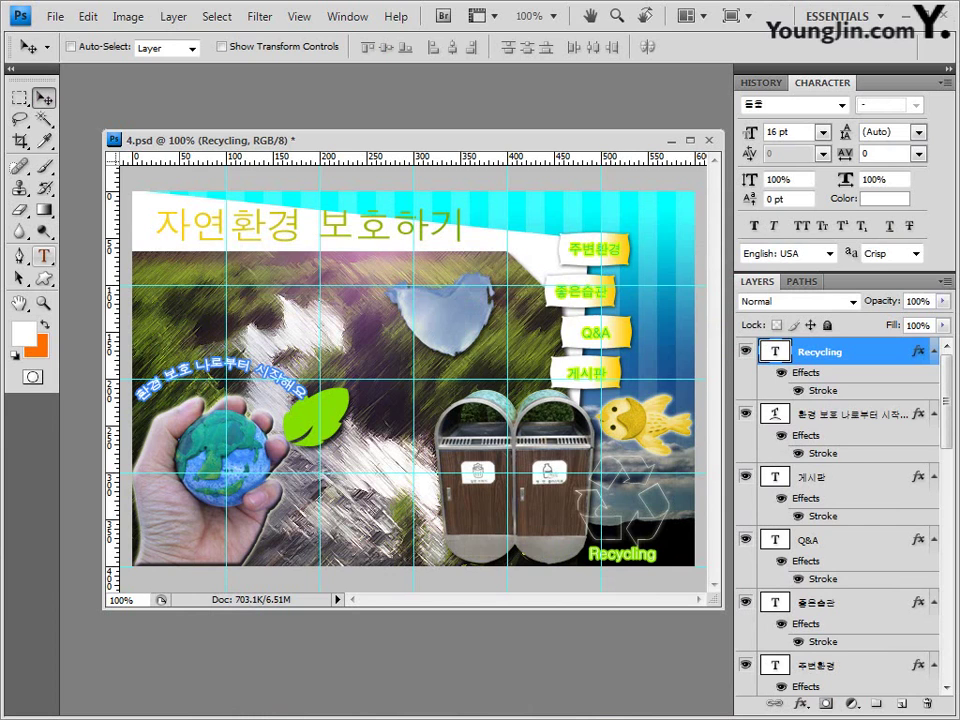
click(43, 256)
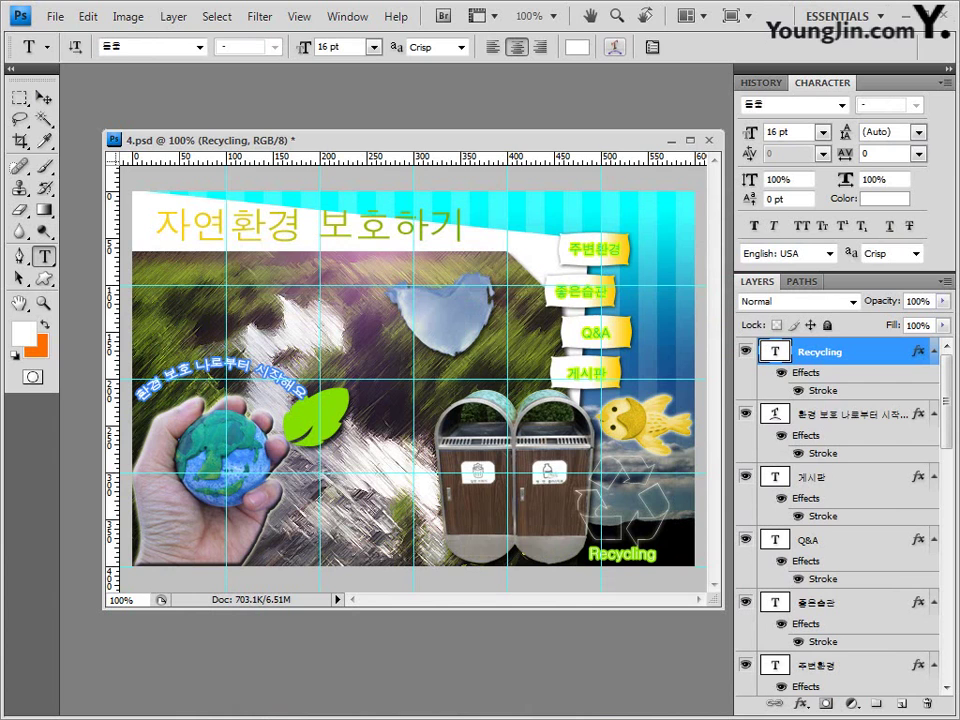
click(614, 47)
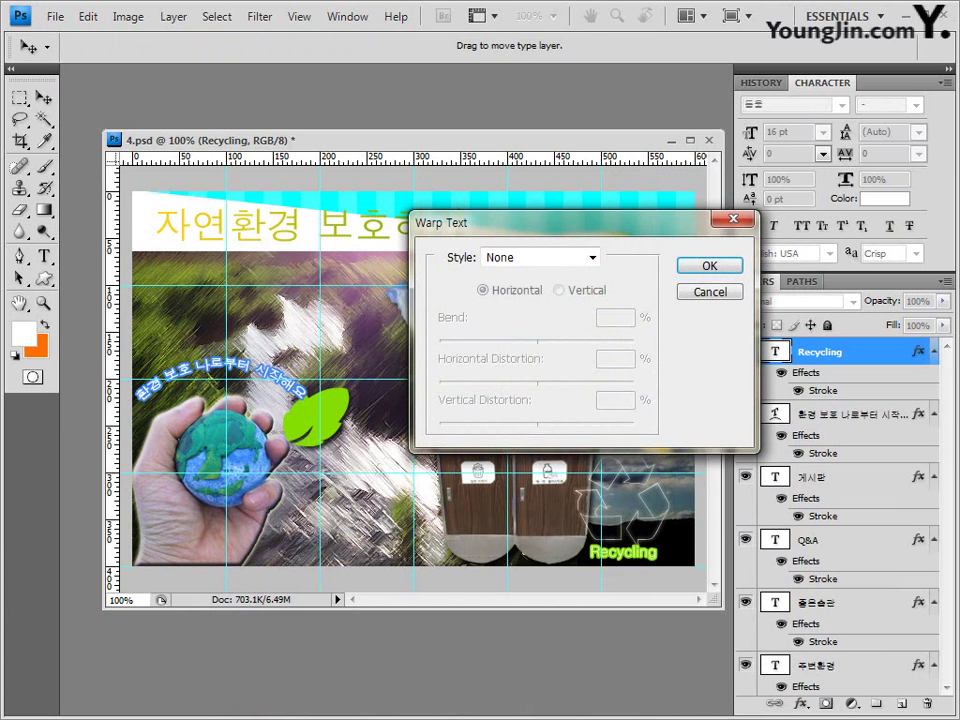
click(591, 257)
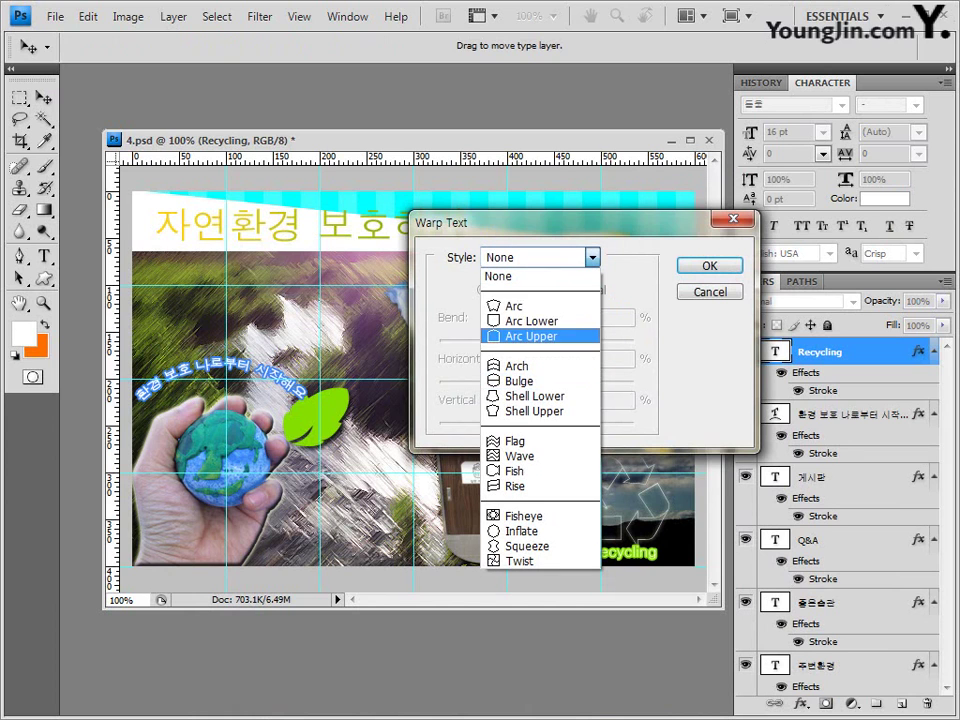
key(Return)
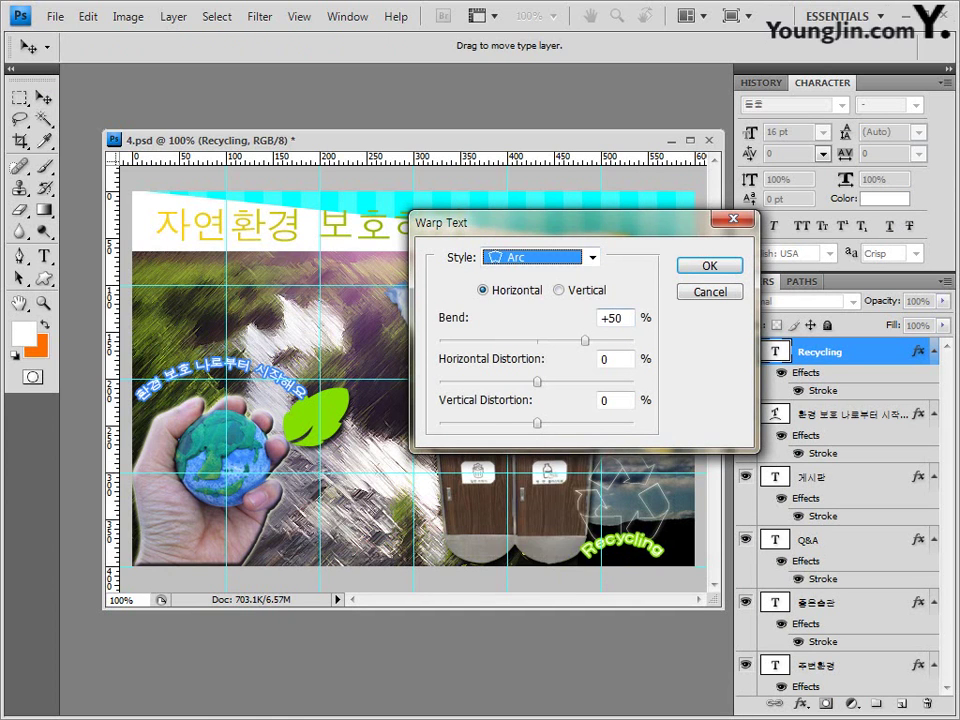
click(622, 318)
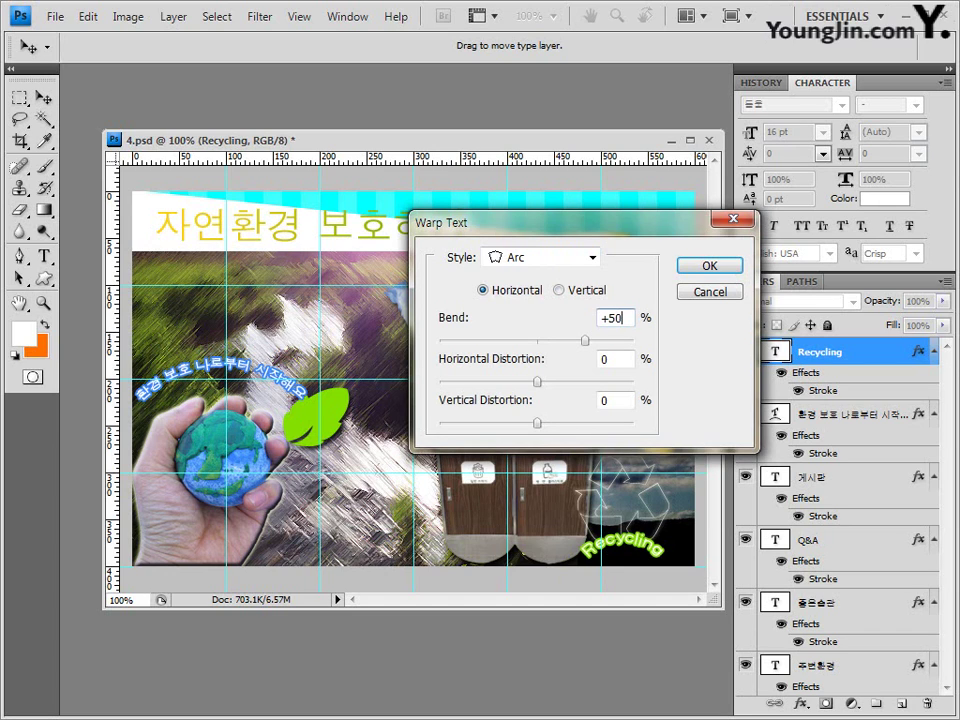
key(Down)
key(Down)
key(Down)
key(Down)
key(Down)
key(Down)
key(Down)
key(Down)
key(Down)
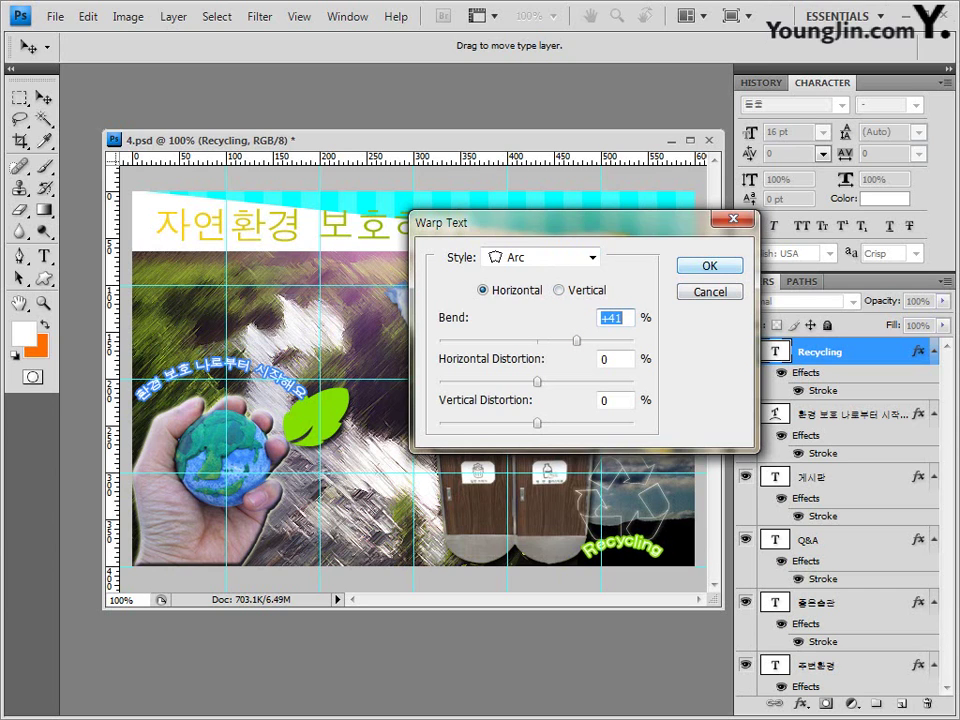
key(Return)
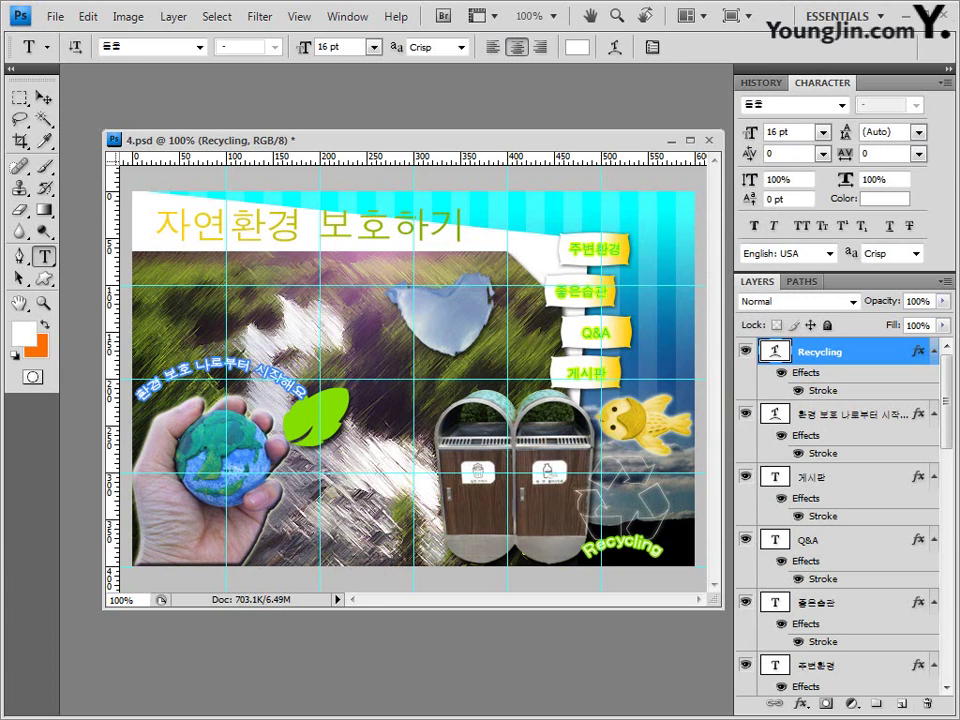
Step: Nudge the arched Recycling text slightly left and down to sit beneath the recycling symbol
key(v)
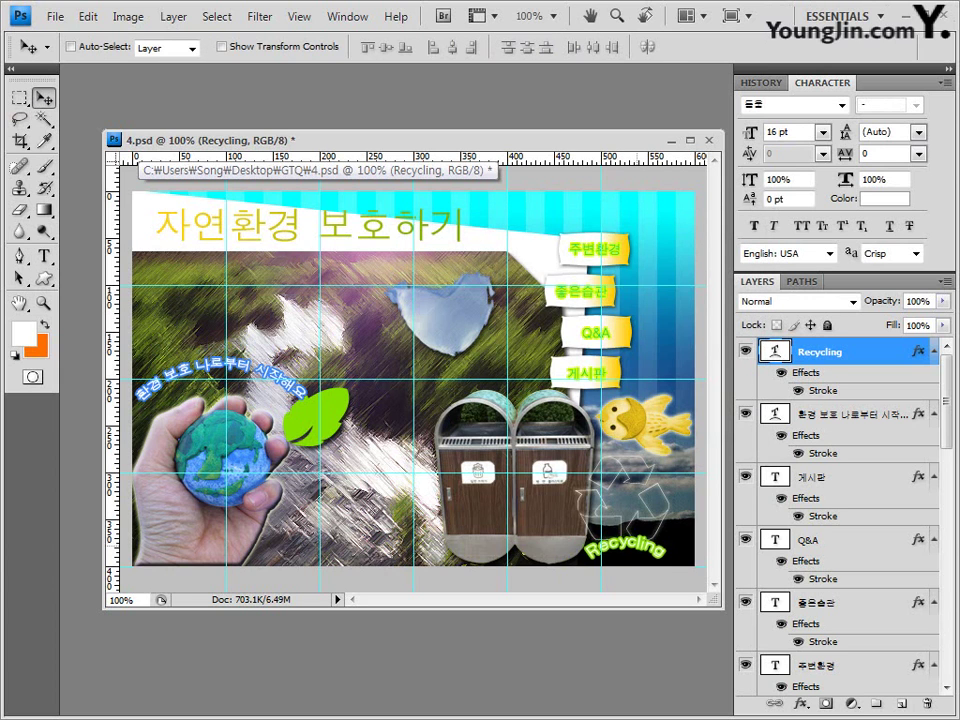
key(Left)
key(Left)
key(Left)
key(Left)
key(Left)
key(Down)
key(Down)
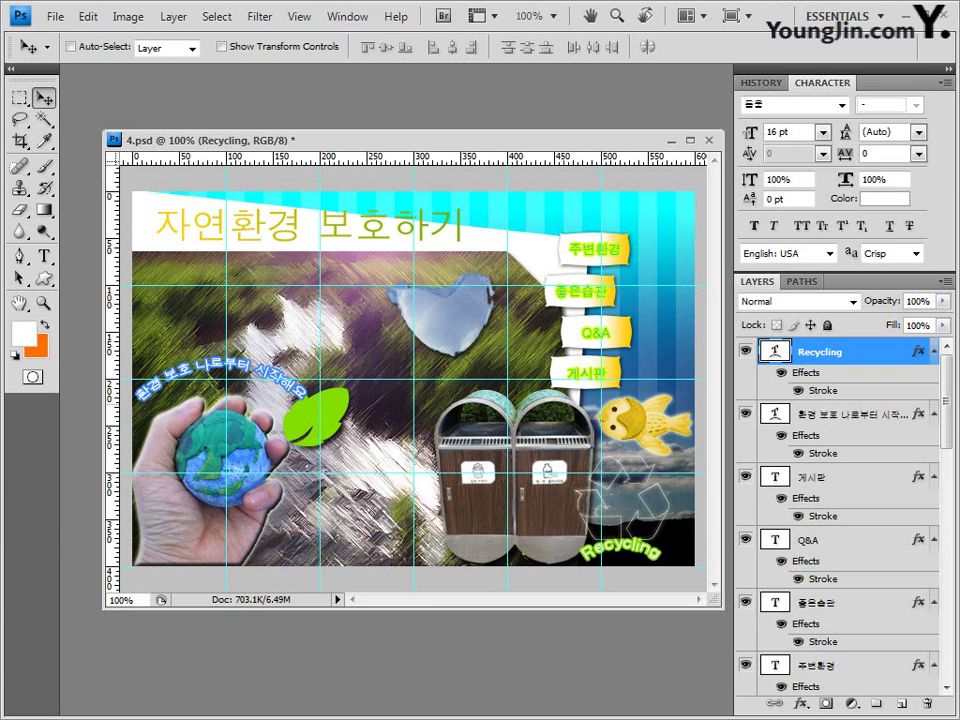
Step: Save the full-size 4.psd composition with maximized compatibility
click(55, 16)
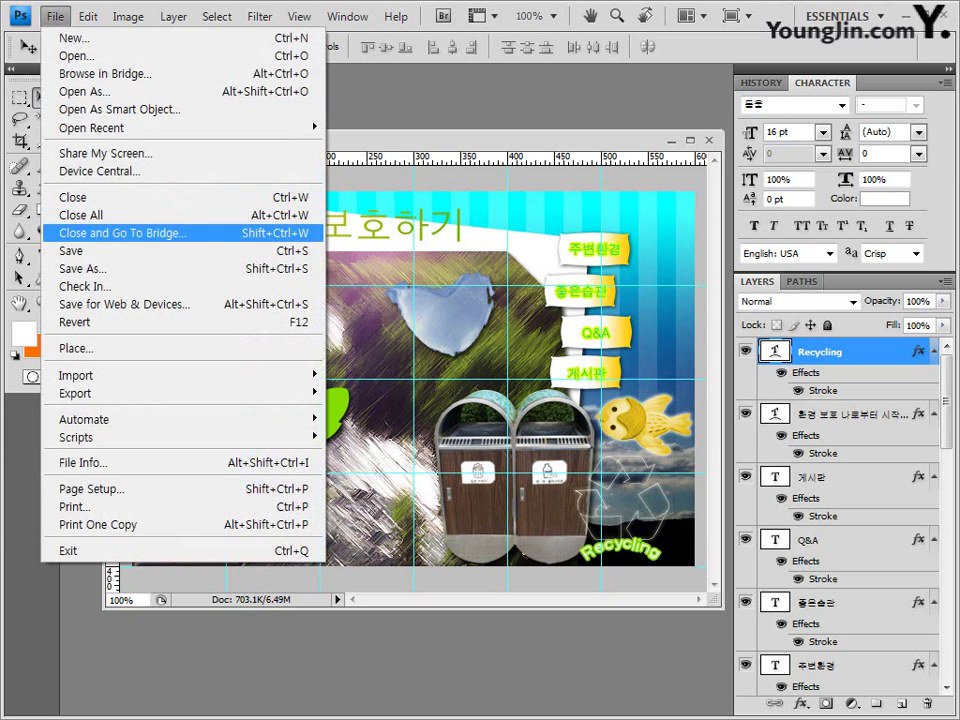
click(70, 249)
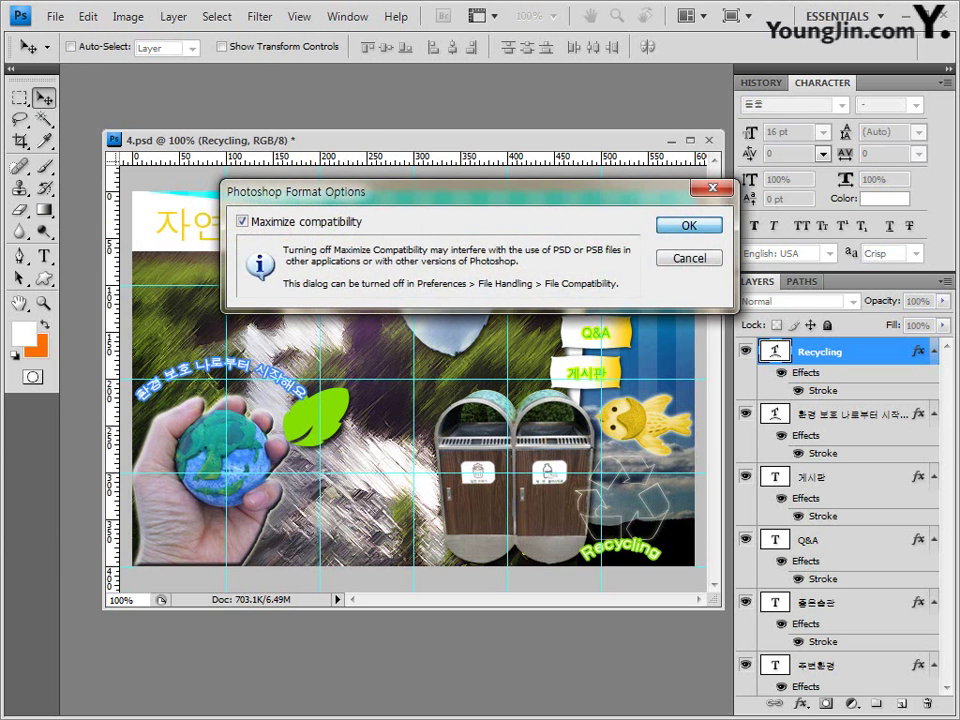
key(Return)
Step: Save a JPEG copy in the GTQ folder at quality 8, reusing the existing exam-number-and-name file name with the ending -4
click(55, 16)
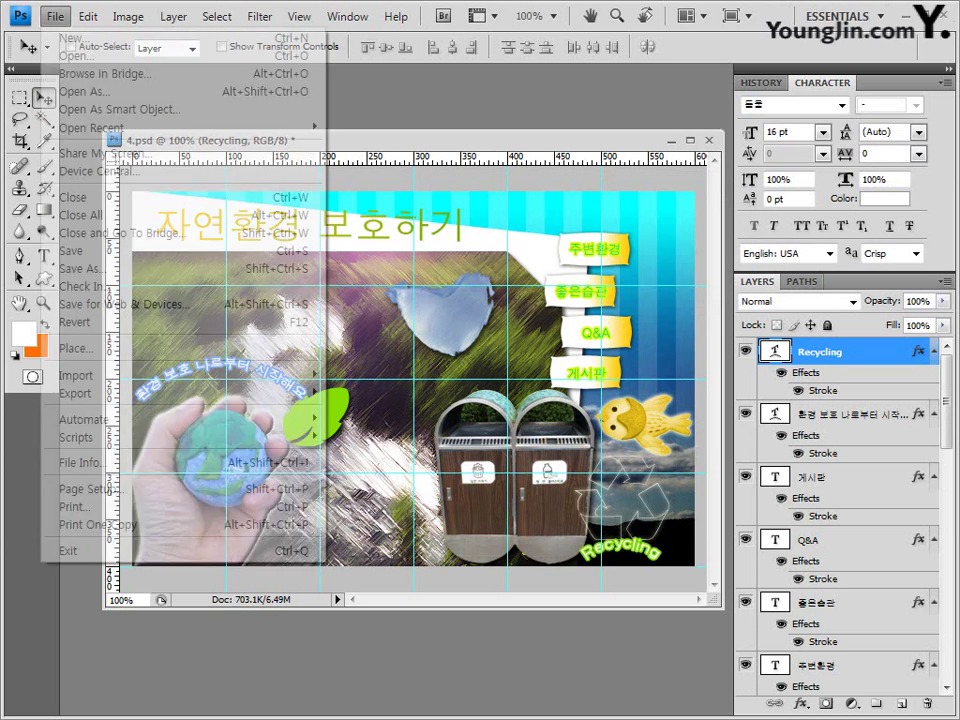
click(82, 268)
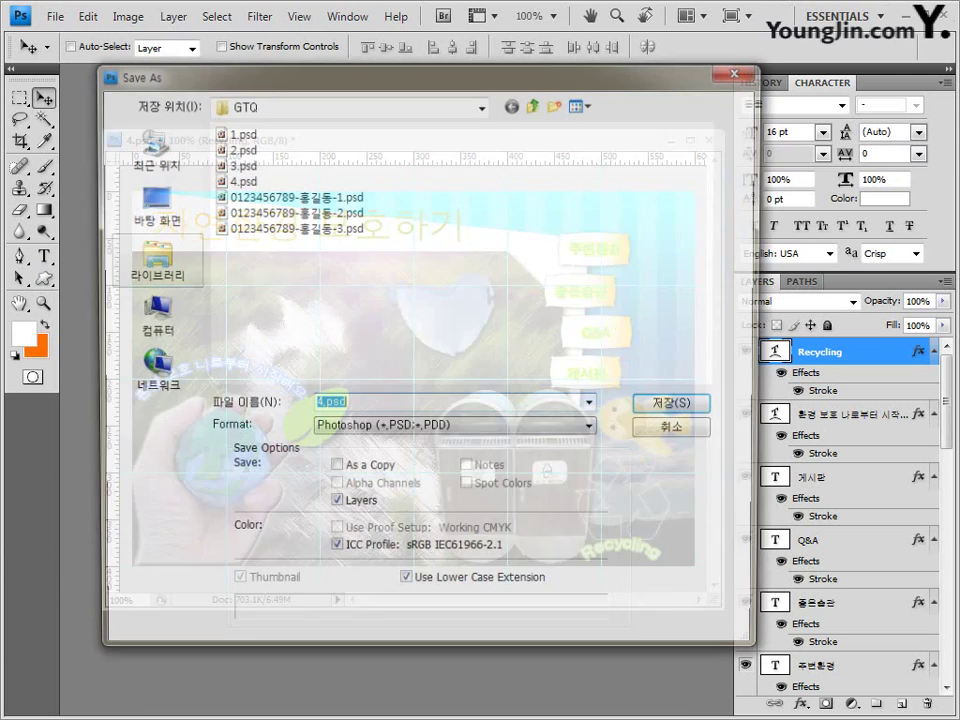
click(455, 429)
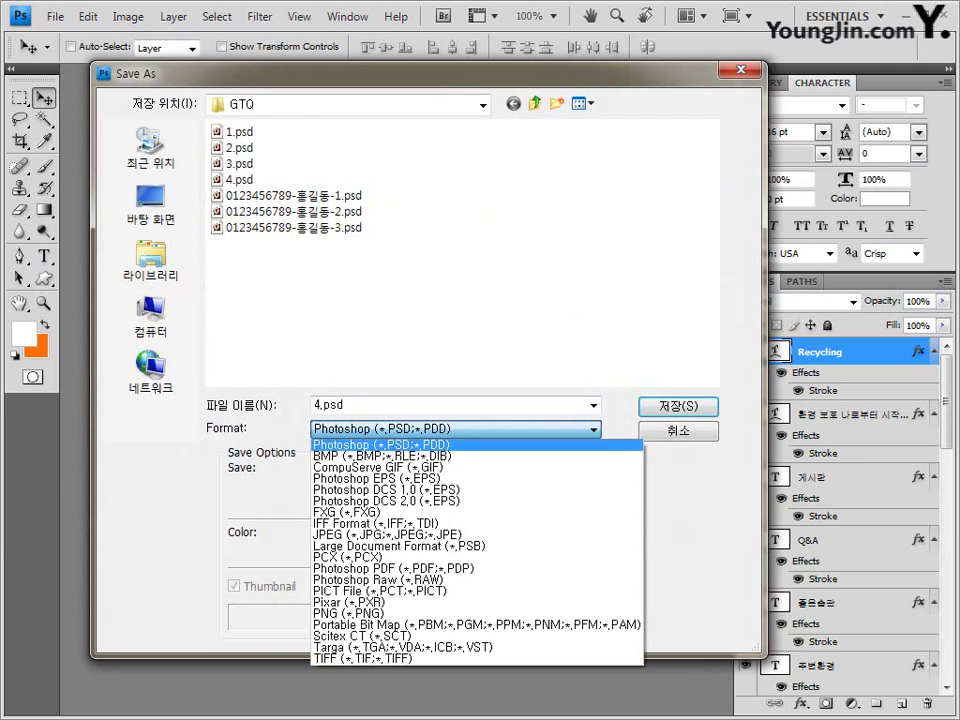
click(386, 535)
click(292, 163)
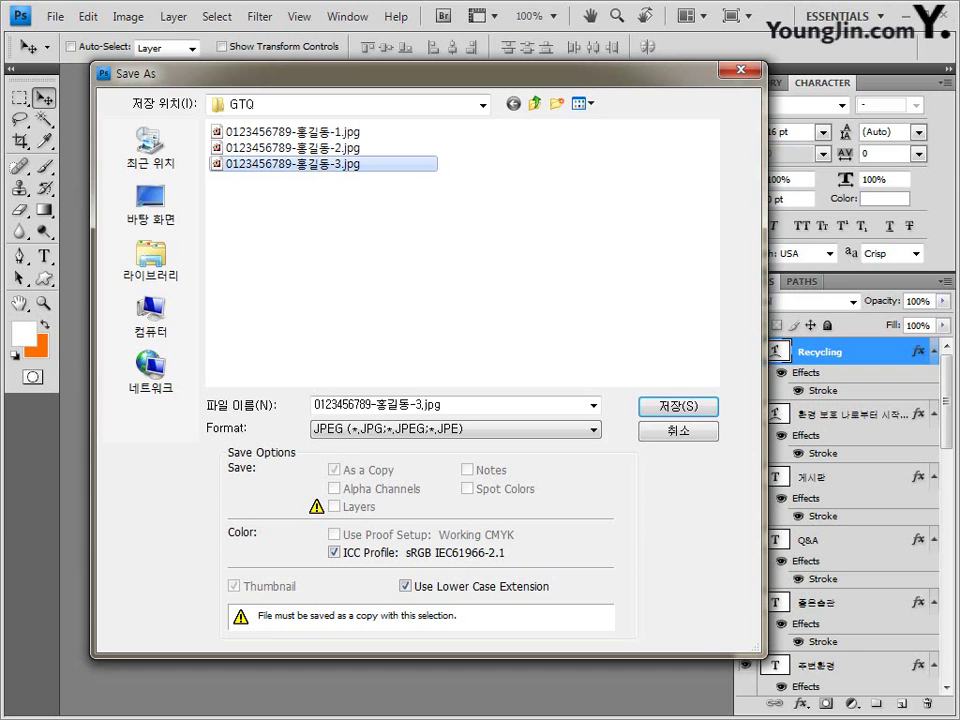
click(450, 405)
drag(415, 405, 422, 405)
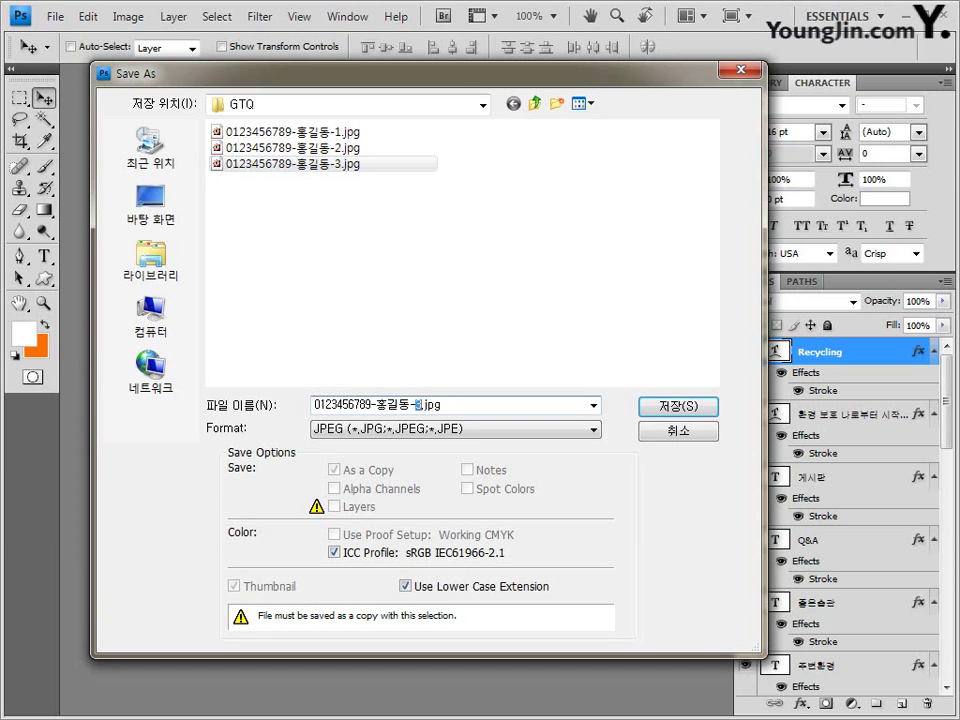
text(4)
key(Return)
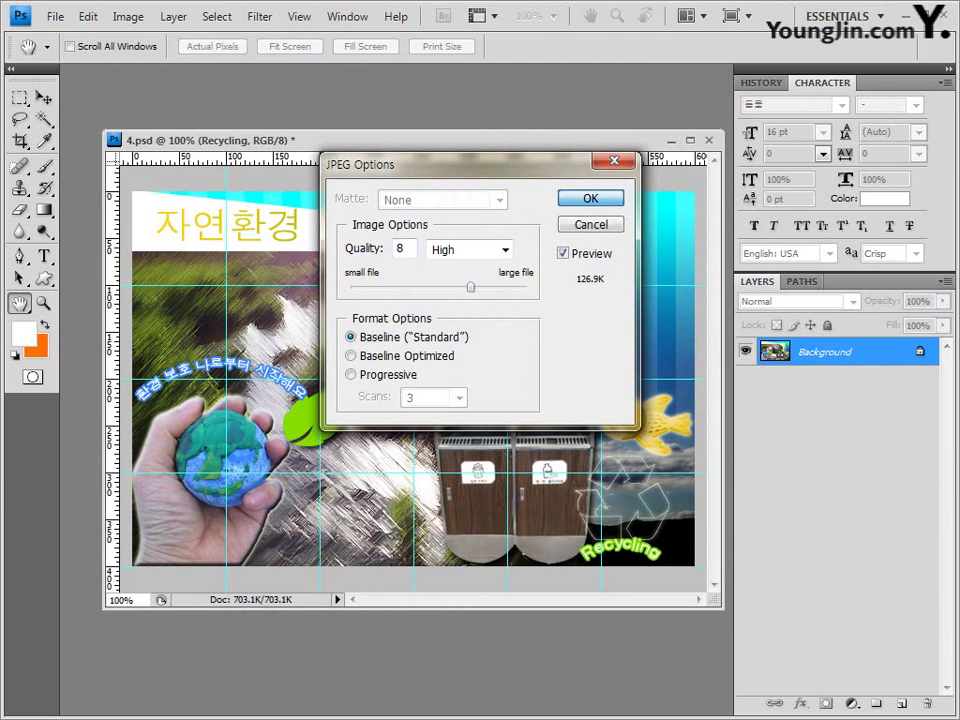
key(Return)
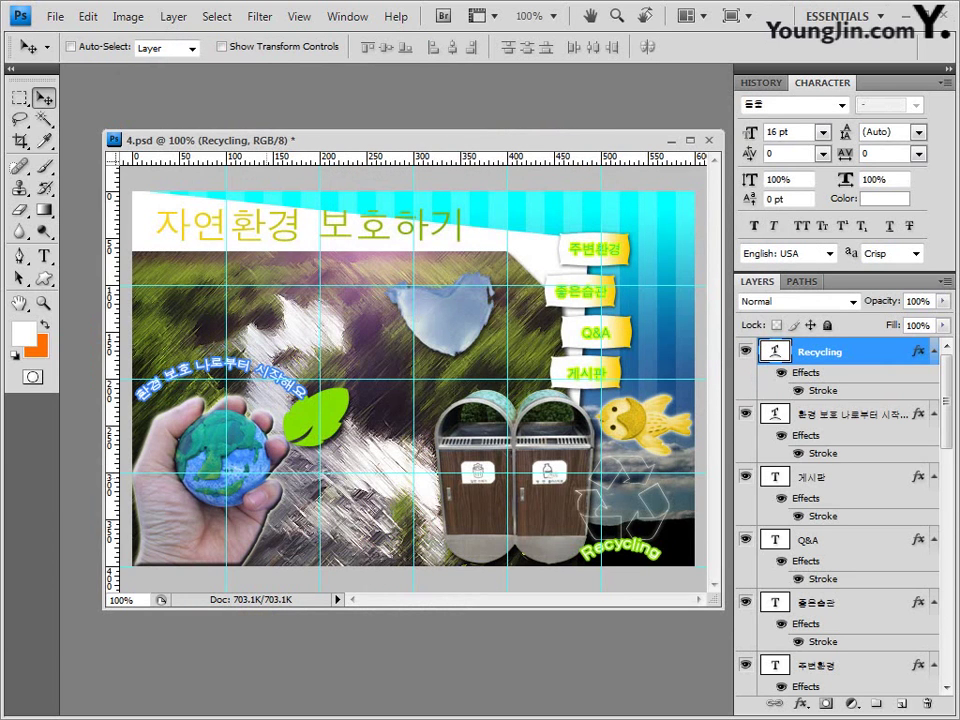
Step: Resize the image to 60 pixels wide with constrained proportions
key(alt+i)
click(128, 16)
click(128, 16)
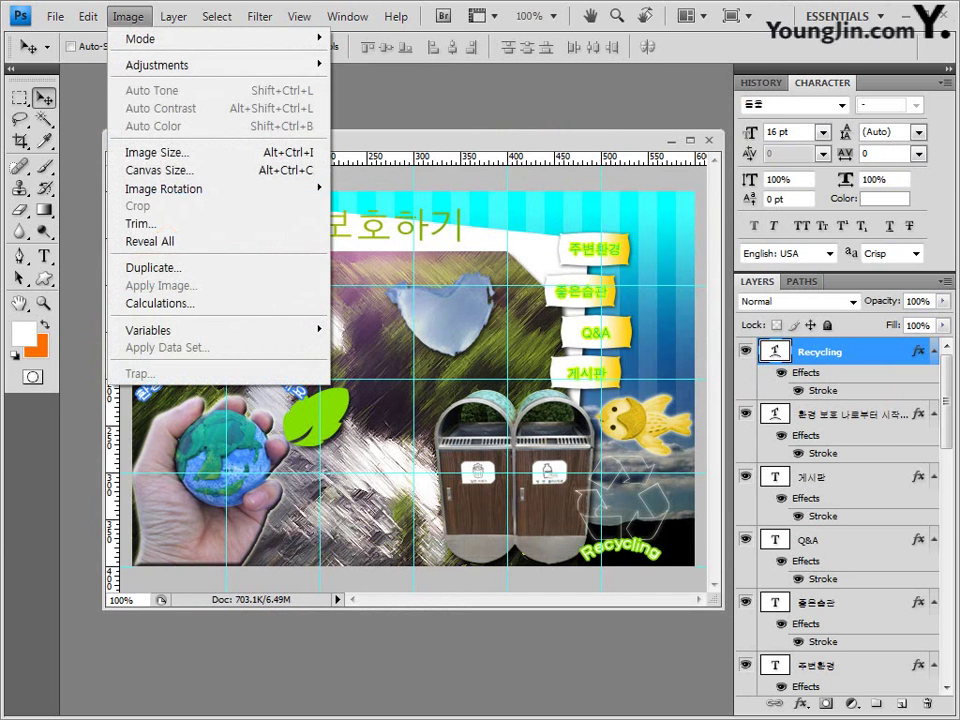
key(Return)
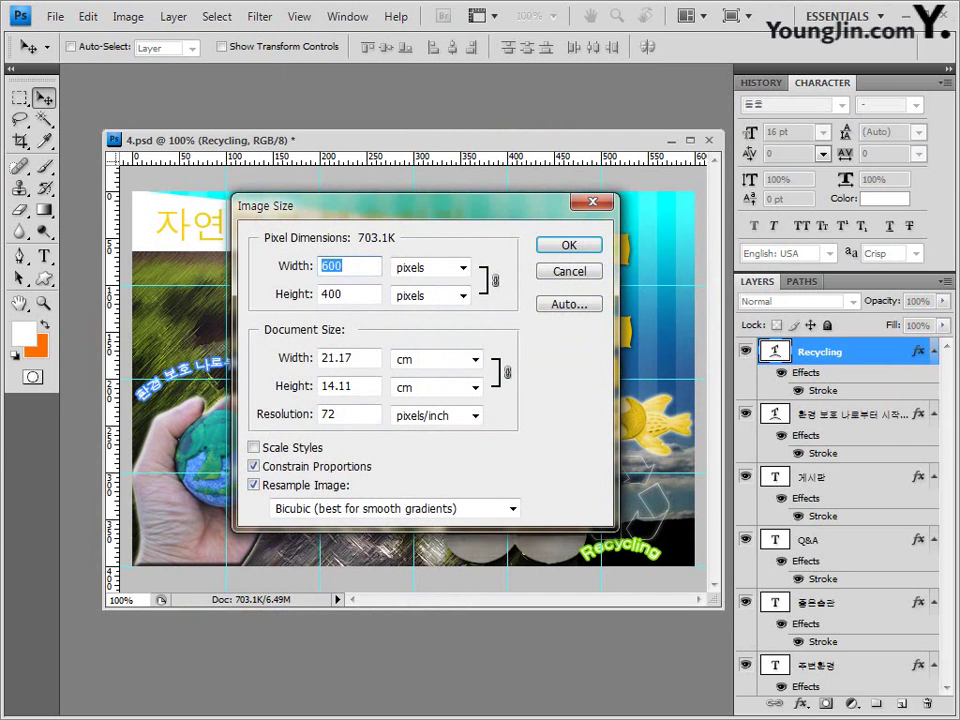
text(60)
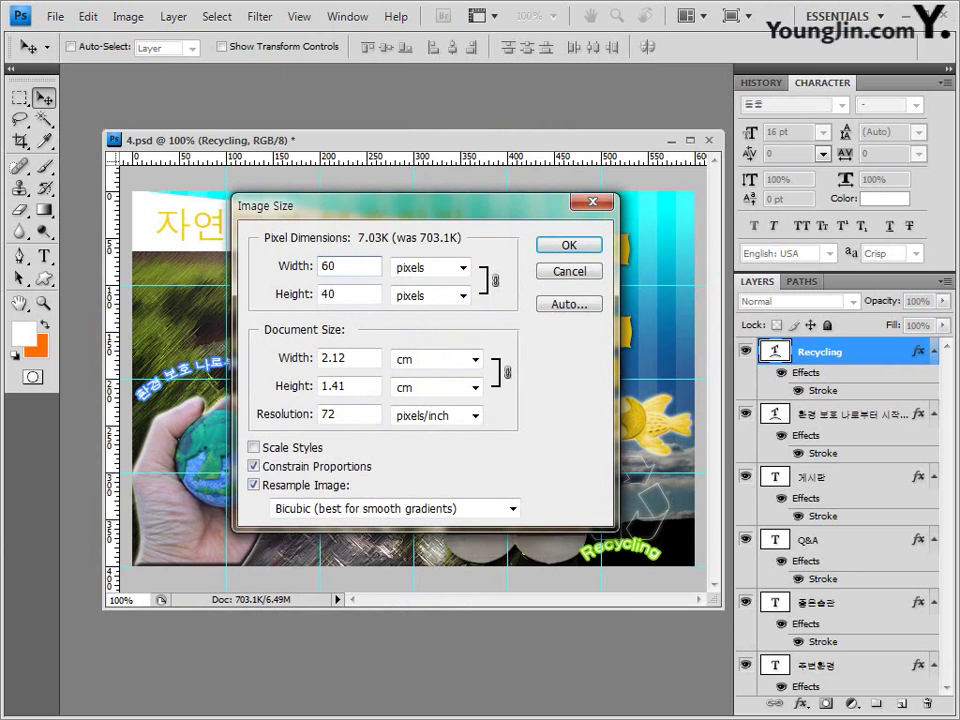
key(Return)
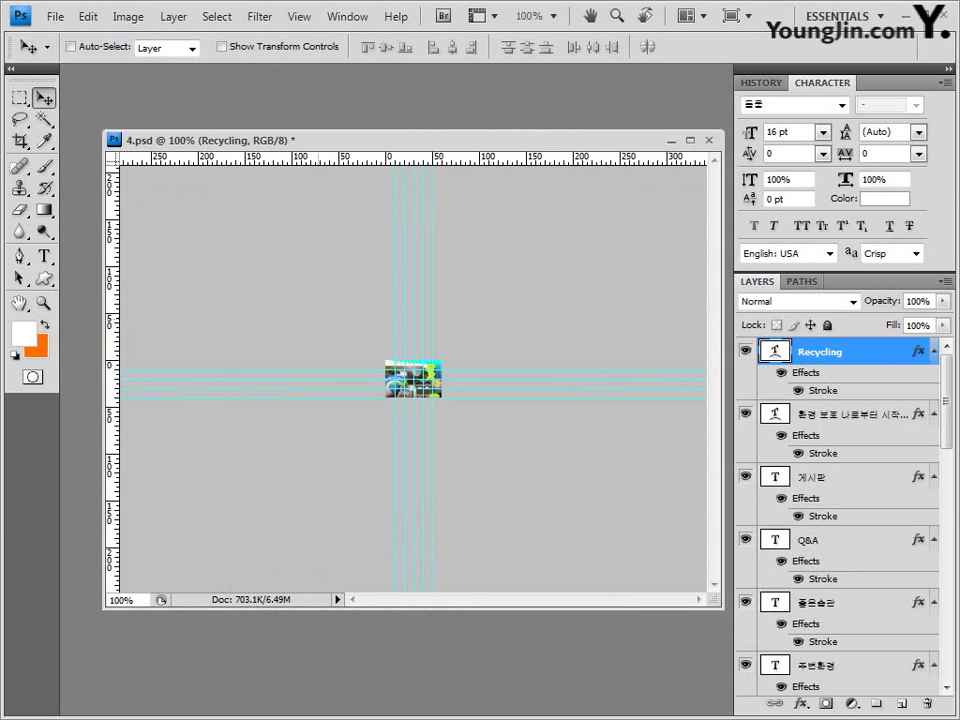
Step: Save the reduced image as a layered PSD in the GTQ folder, using the exam-number-and-name file name ending in -4
click(55, 16)
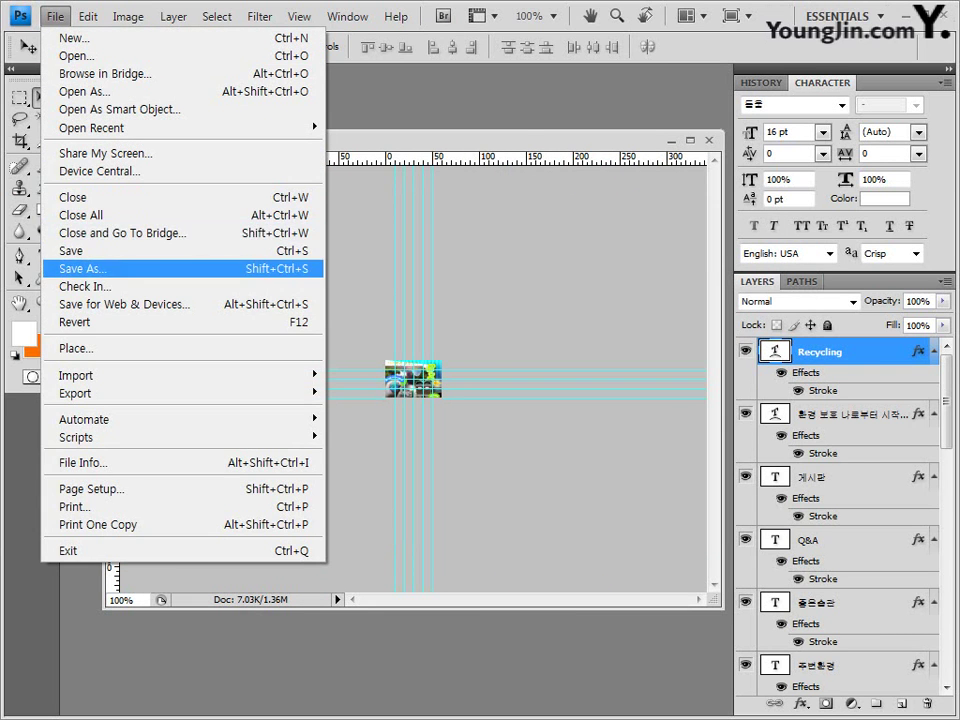
click(80, 268)
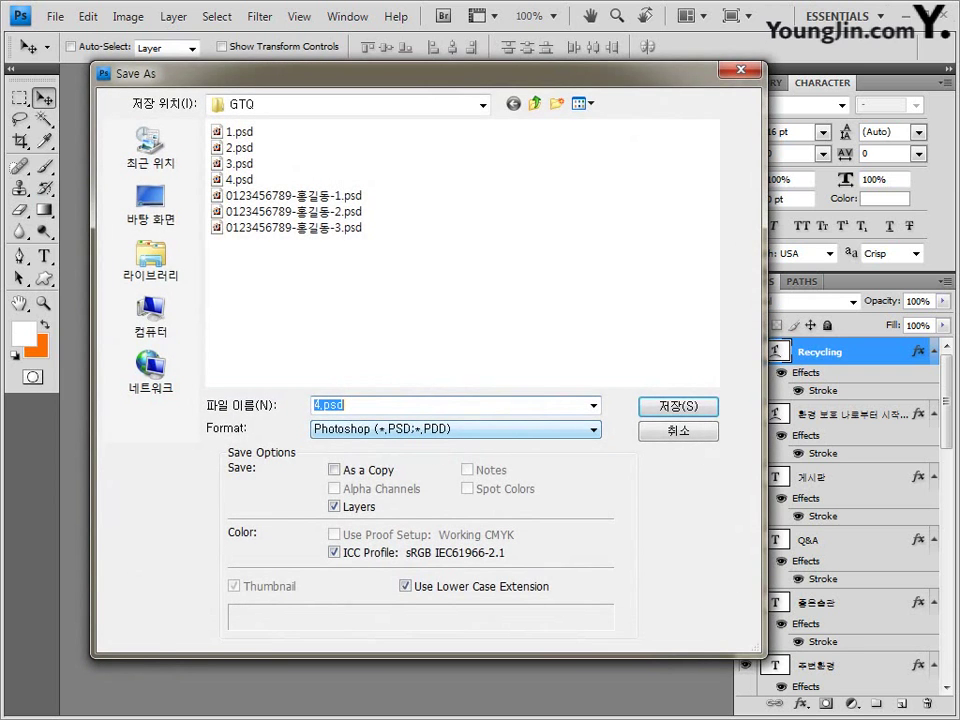
click(293, 227)
click(416, 405)
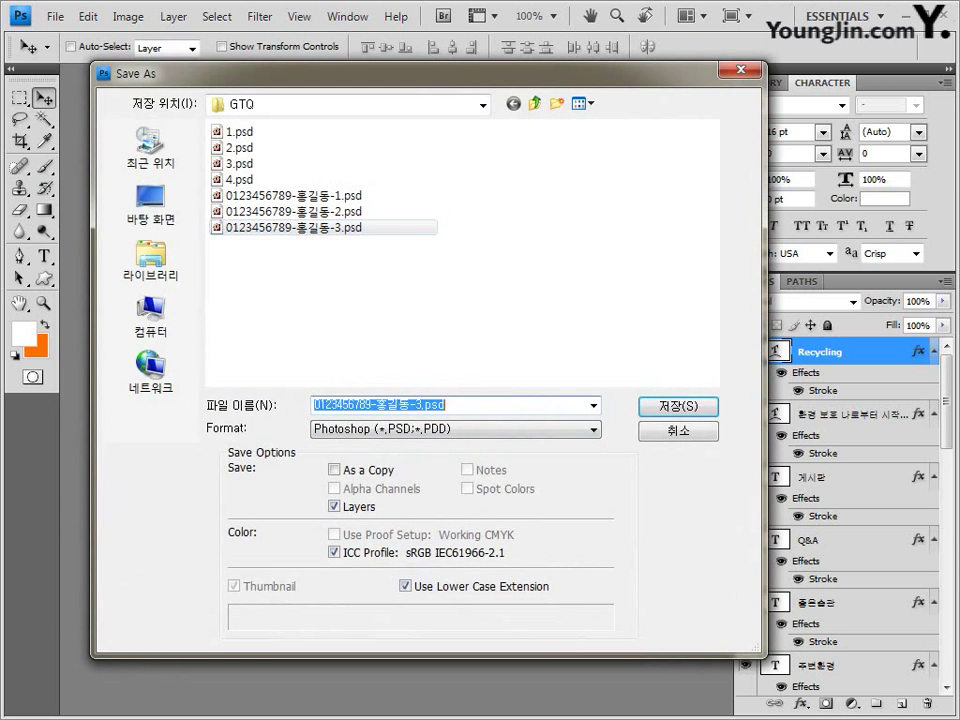
drag(414, 405, 422, 405)
text(4)
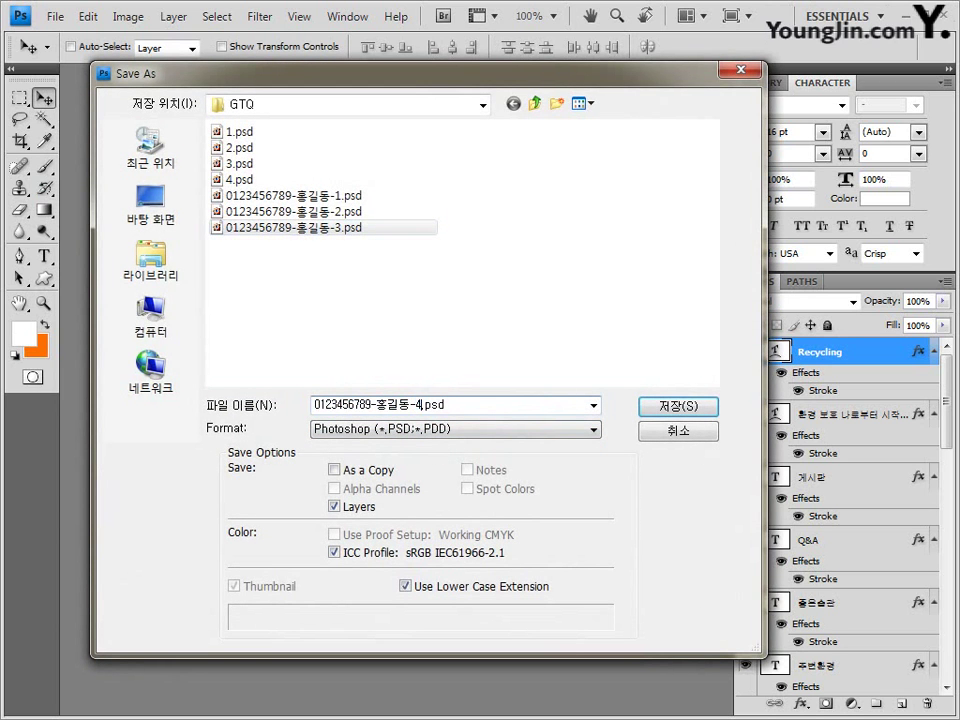
key(Return)
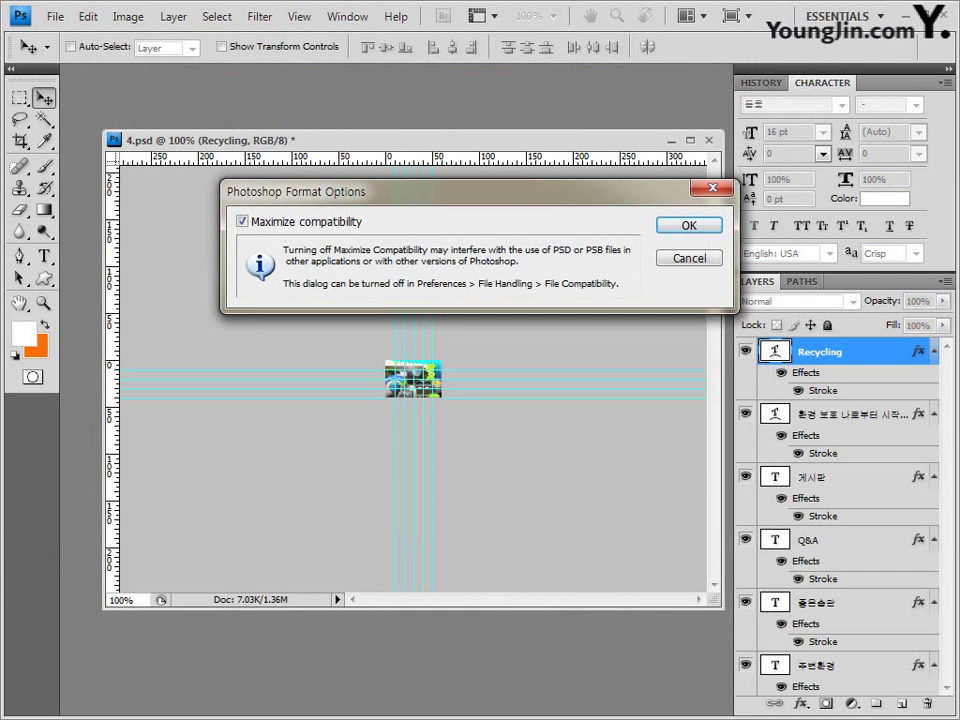
key(Return)
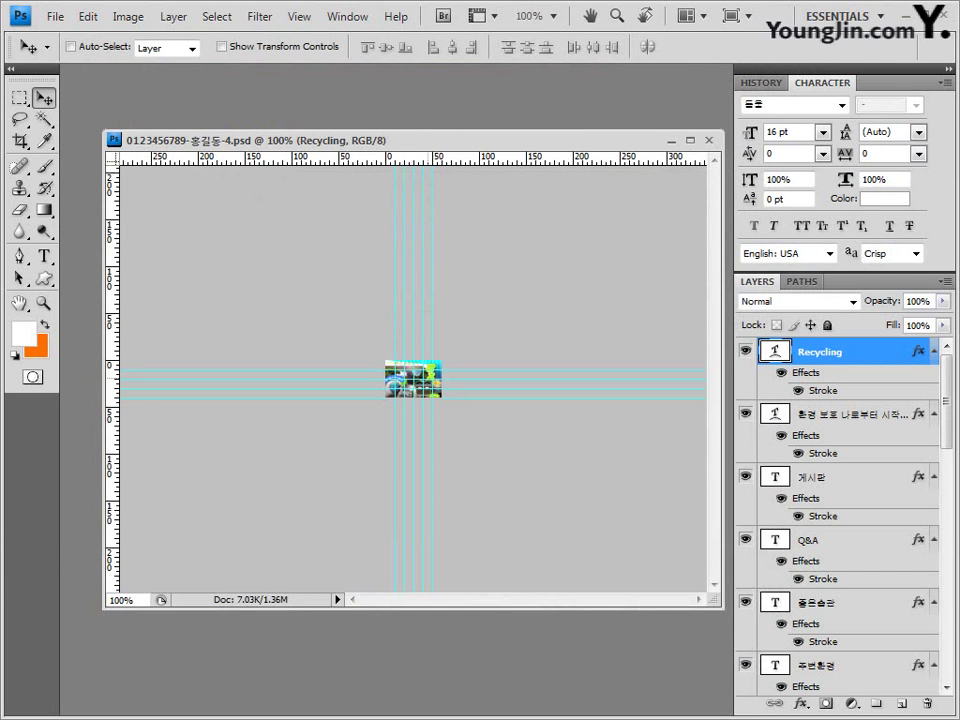
Step: Clear all guides from the reduced PSD image
click(299, 16)
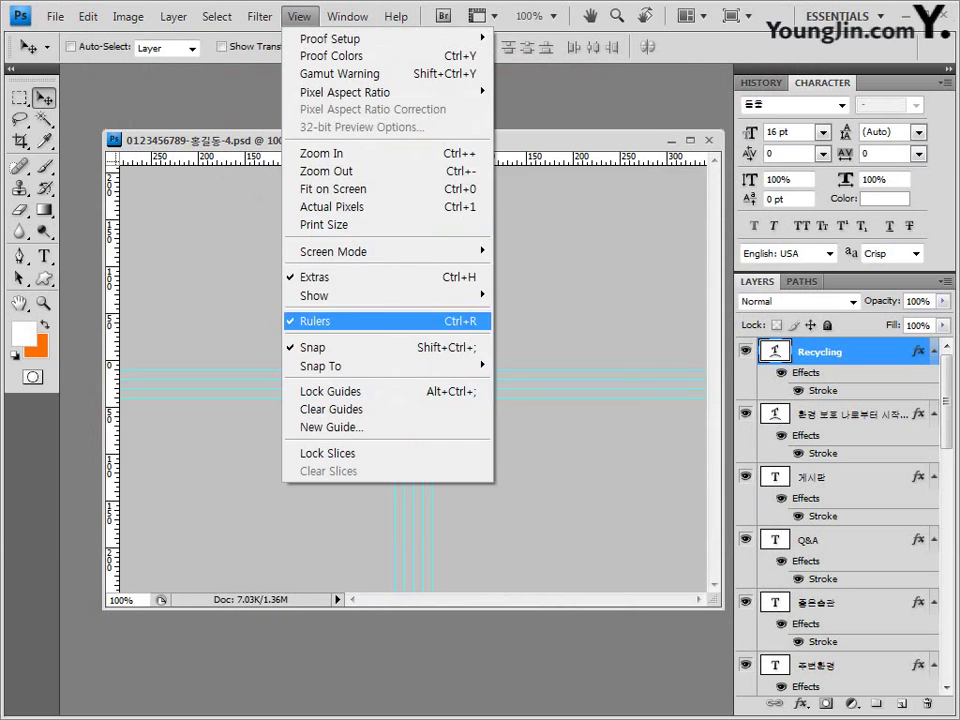
mouse_move(340, 366)
click(331, 409)
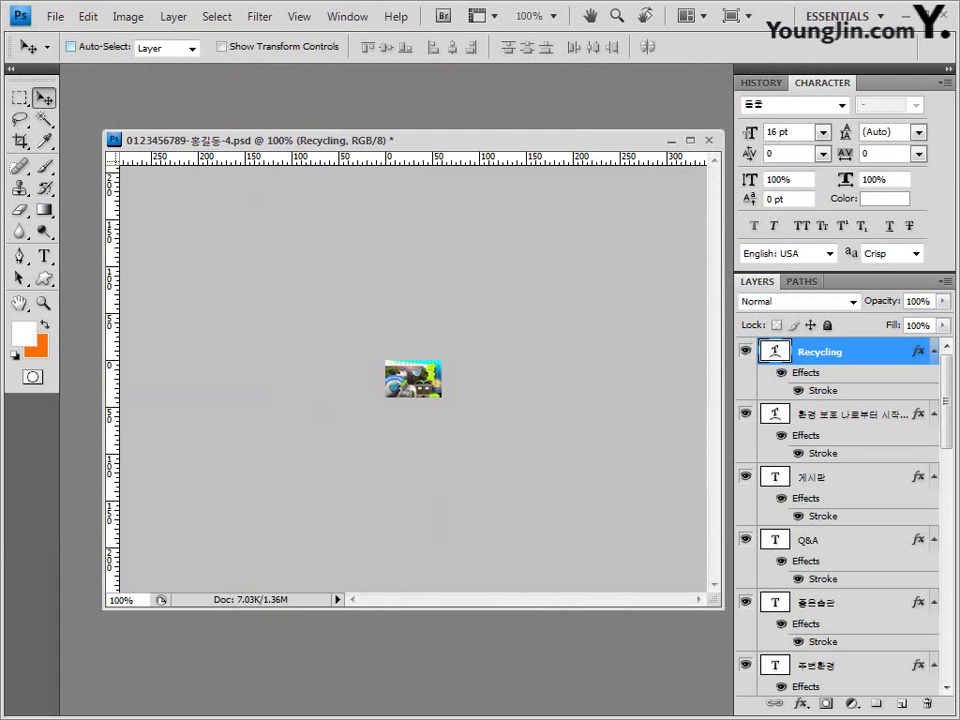
Step: Close the reduced PSD document
click(55, 16)
key(Down)
key(Down)
key(Down)
key(Down)
key(Down)
key(Down)
key(Down)
key(Return)
key(ctrl+w)
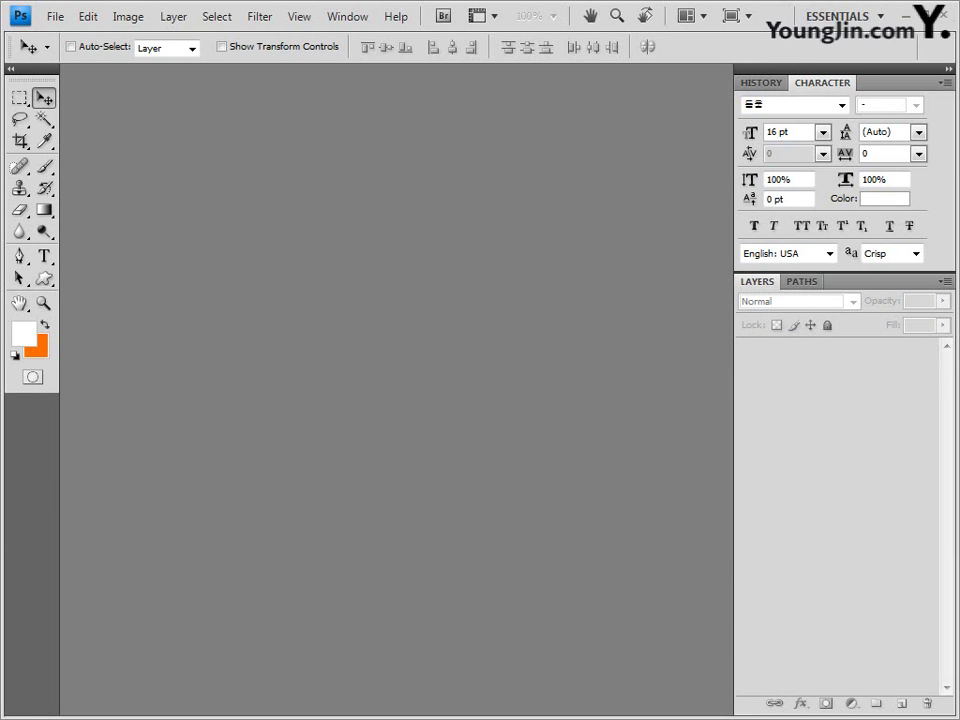
Step: Open the exported JPEG ending in -4 from the GTQ folder and clear all its guides
key(ctrl+o)
key(Escape)
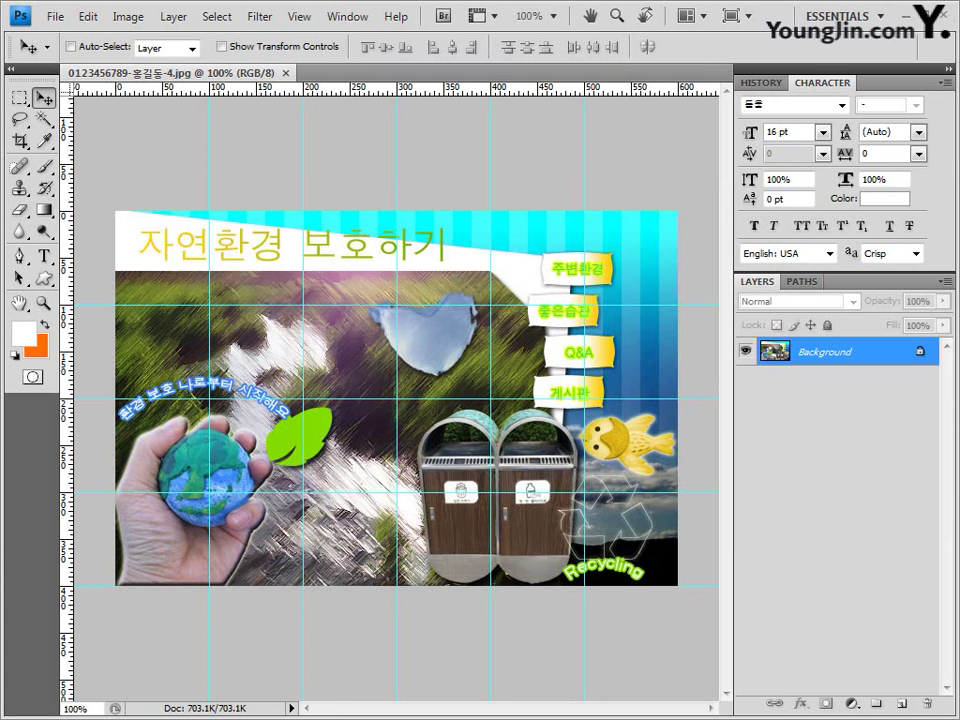
click(300, 16)
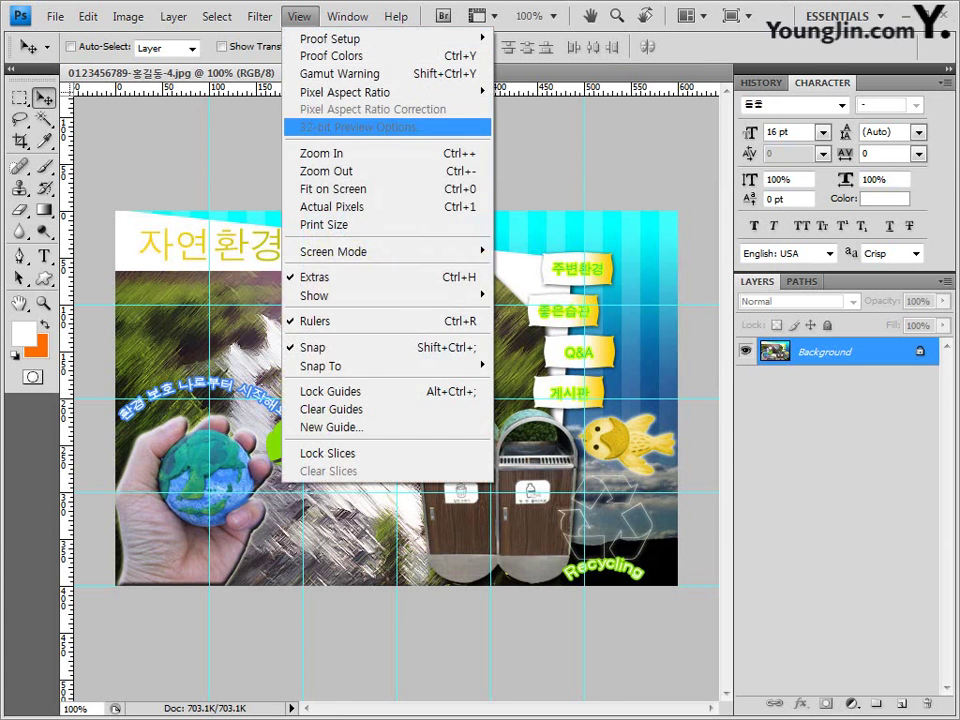
click(330, 409)
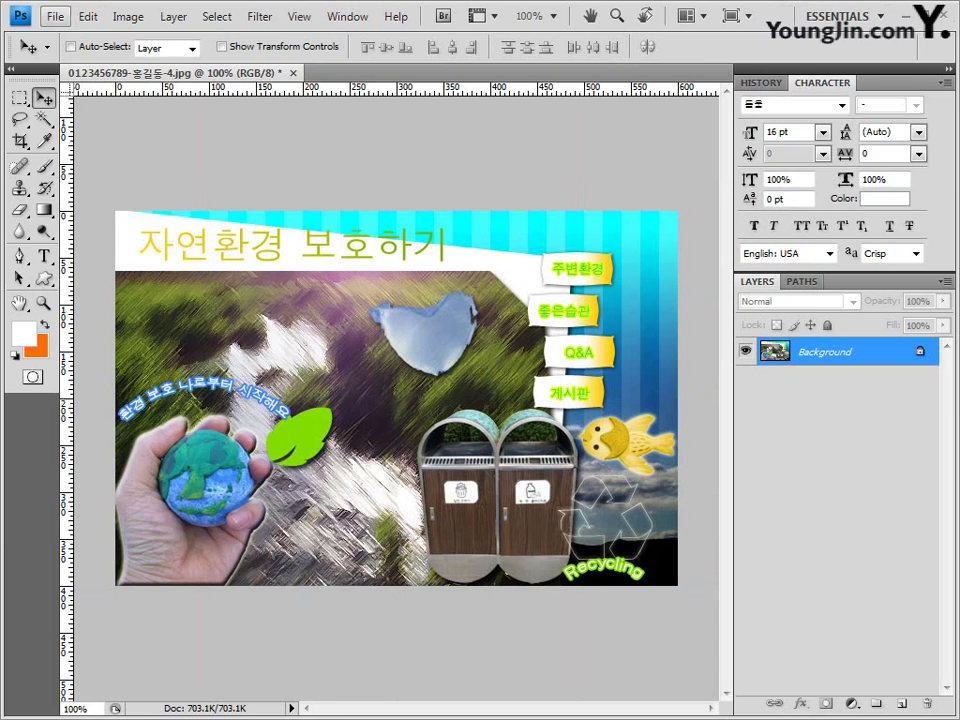
Step: Save the guide-free JPEG under its existing name and close the document
click(55, 16)
click(71, 251)
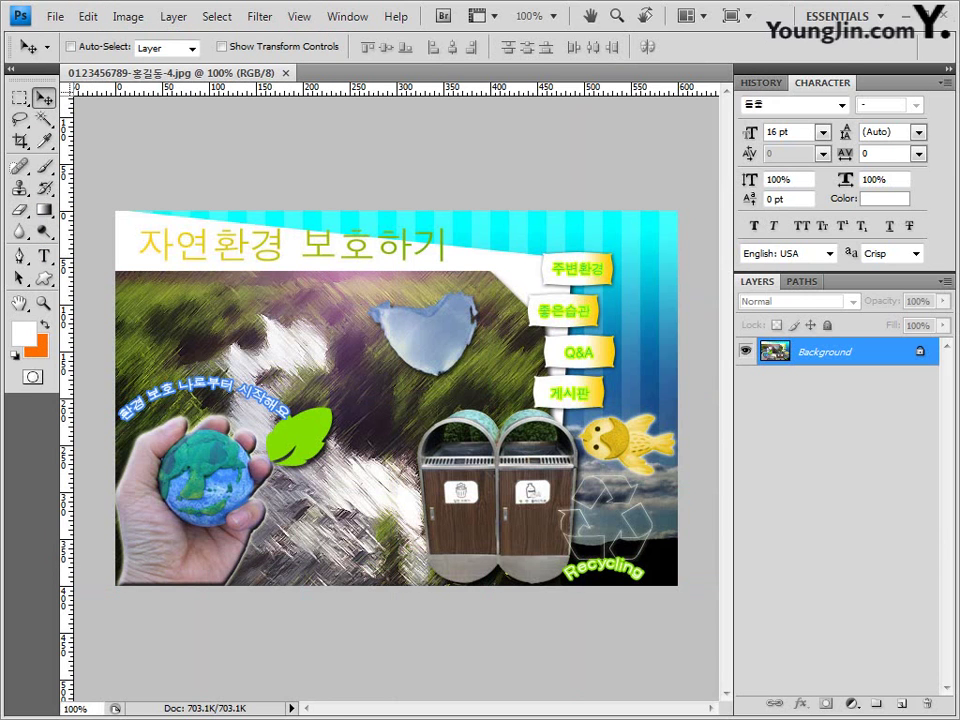
click(286, 73)
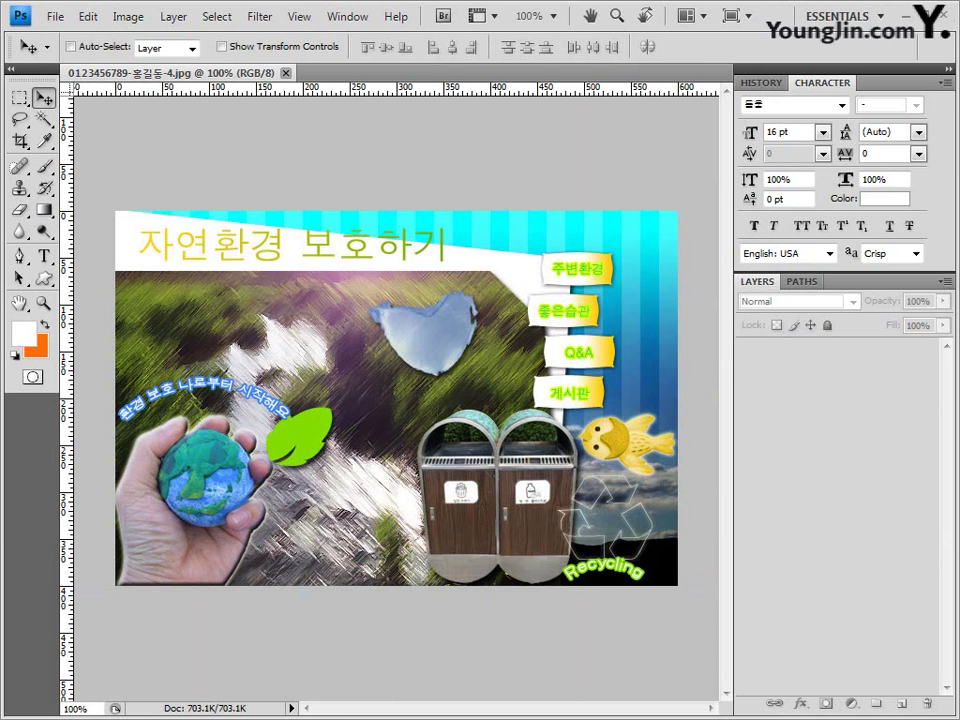
key(ctrl+w)
Step: Review the GTQ folder's files, selecting the exported JPEG and PSD submissions first and the working files 1.psd through 4.psd second
key(ctrl+o)
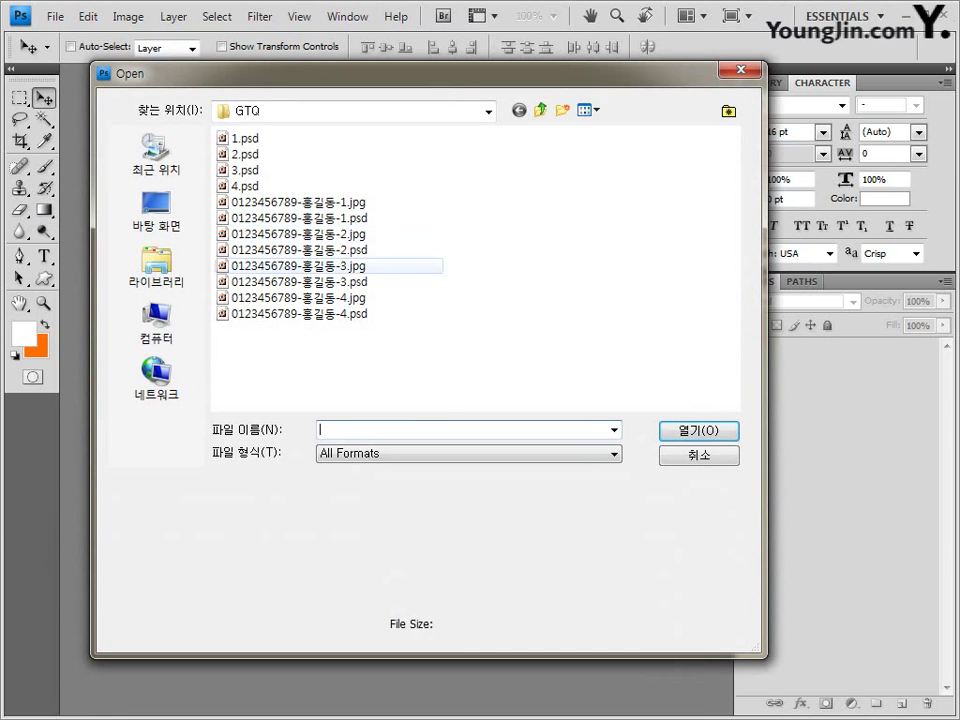
drag(370, 356, 257, 202)
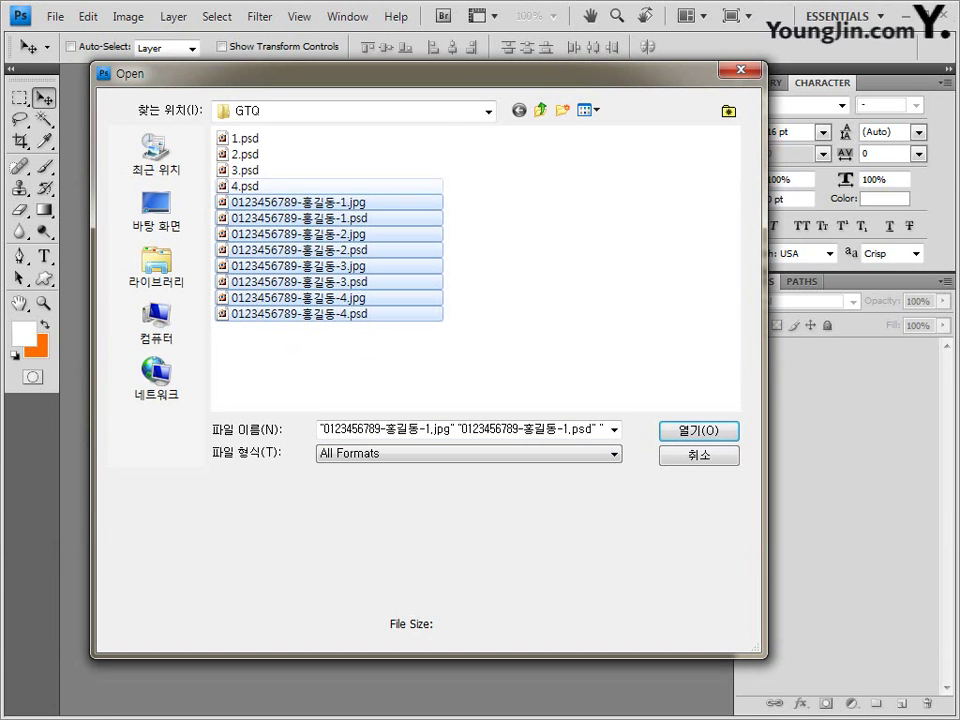
drag(525, 131, 232, 189)
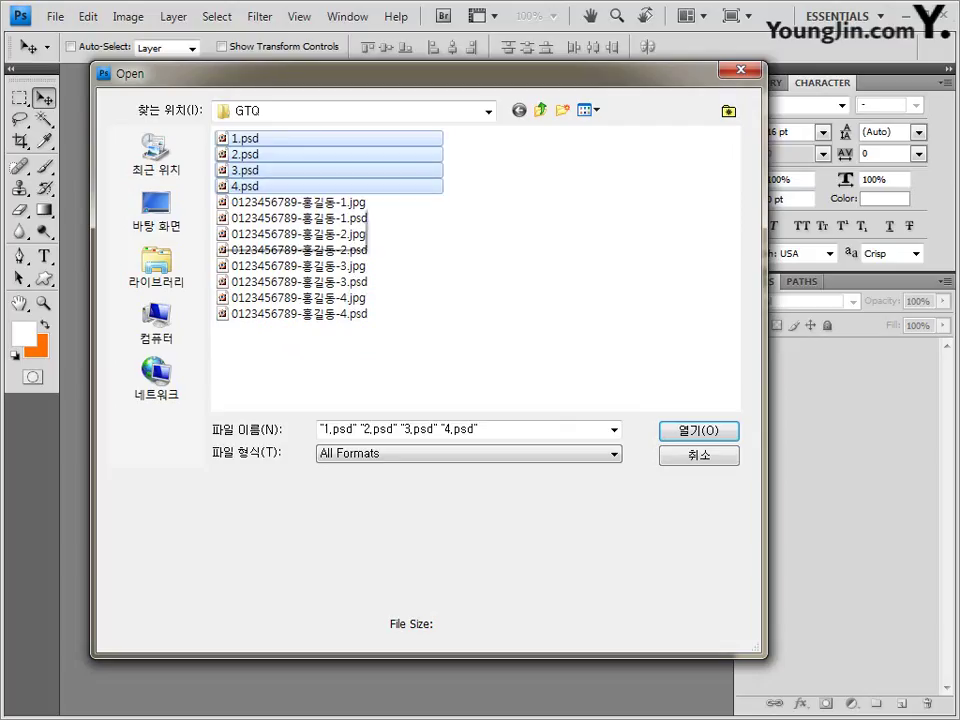
key(Return)
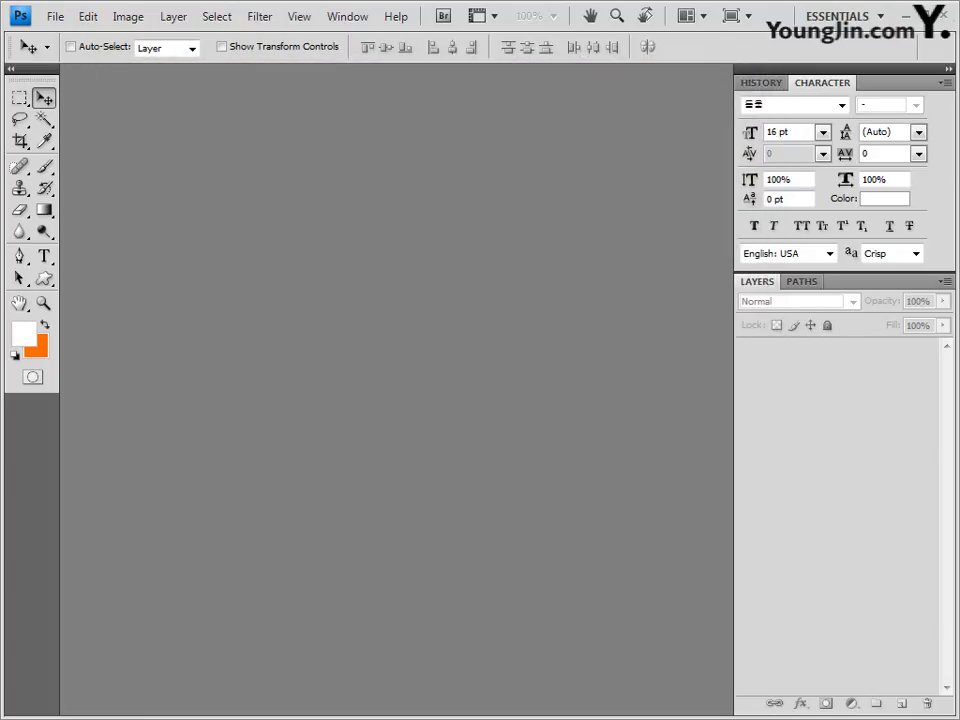